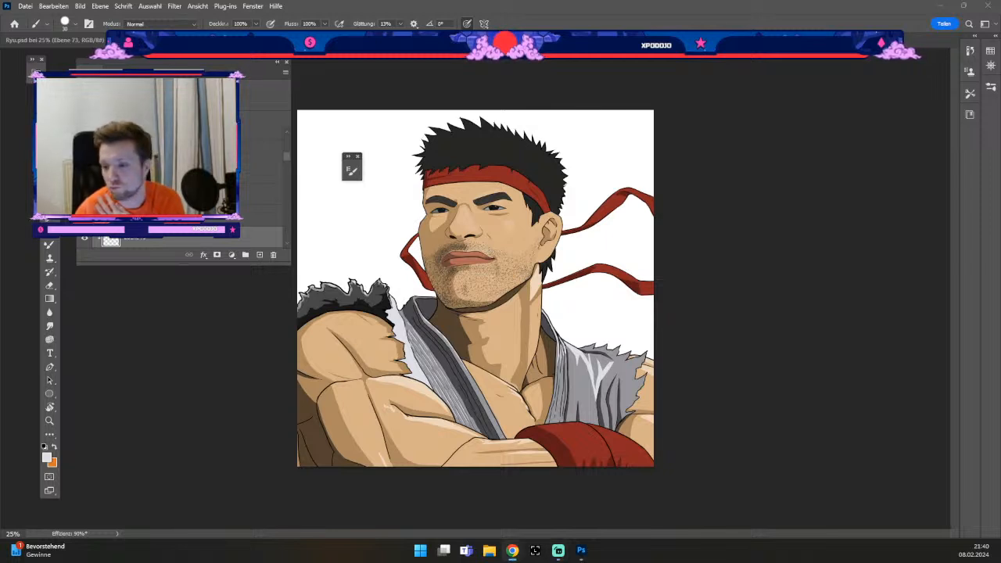
key("super+d")
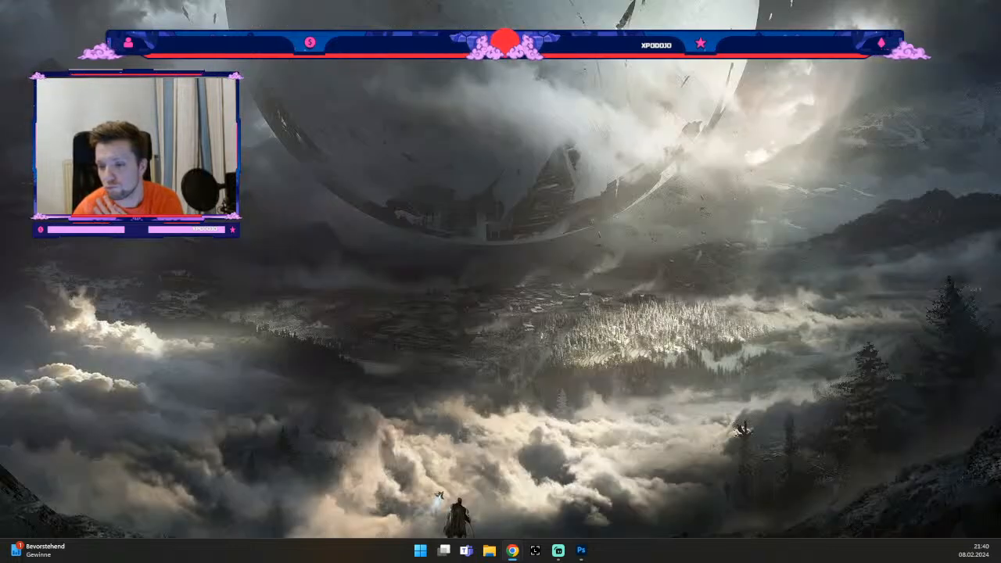
key("super+d")
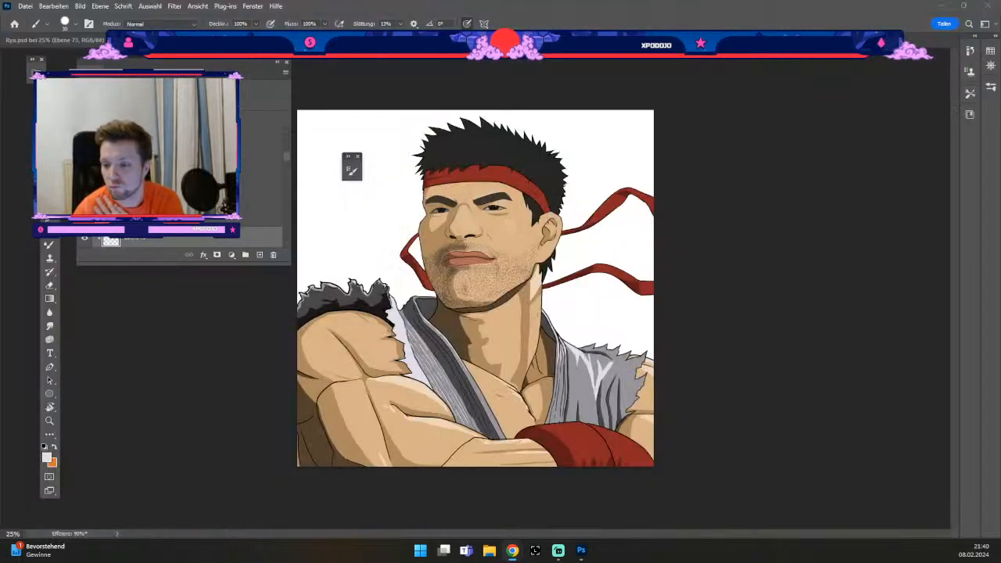
key("super+d")
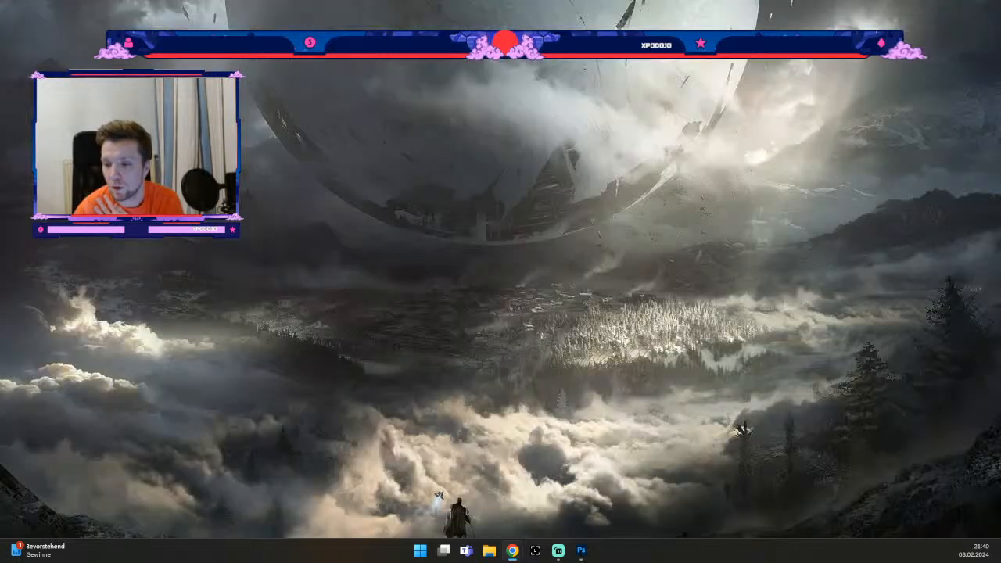
key("super+d")
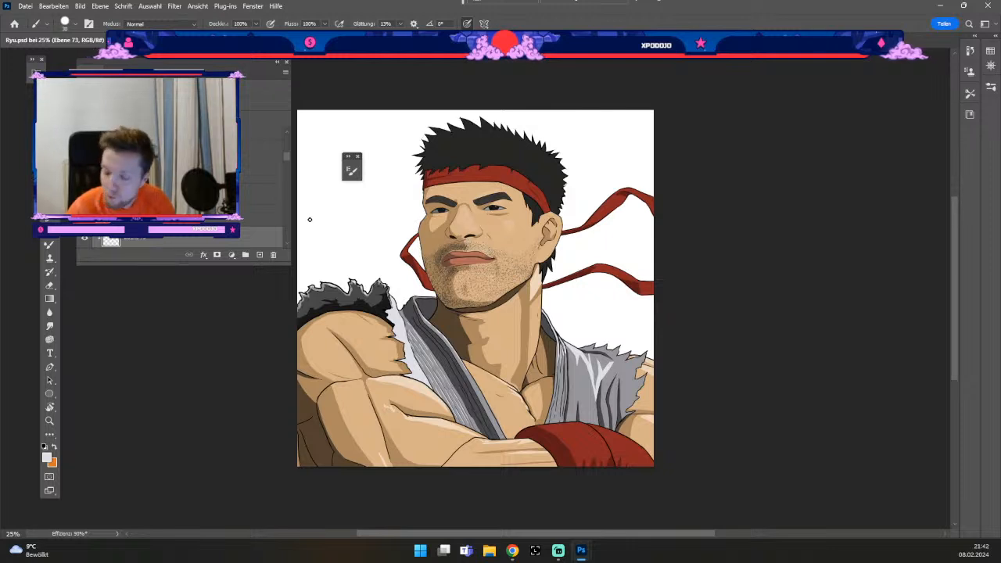
- Recolour the white background layer behind the character to light blue with a Hue/Saturation adjustment
scroll(286, 156, "down", 5)
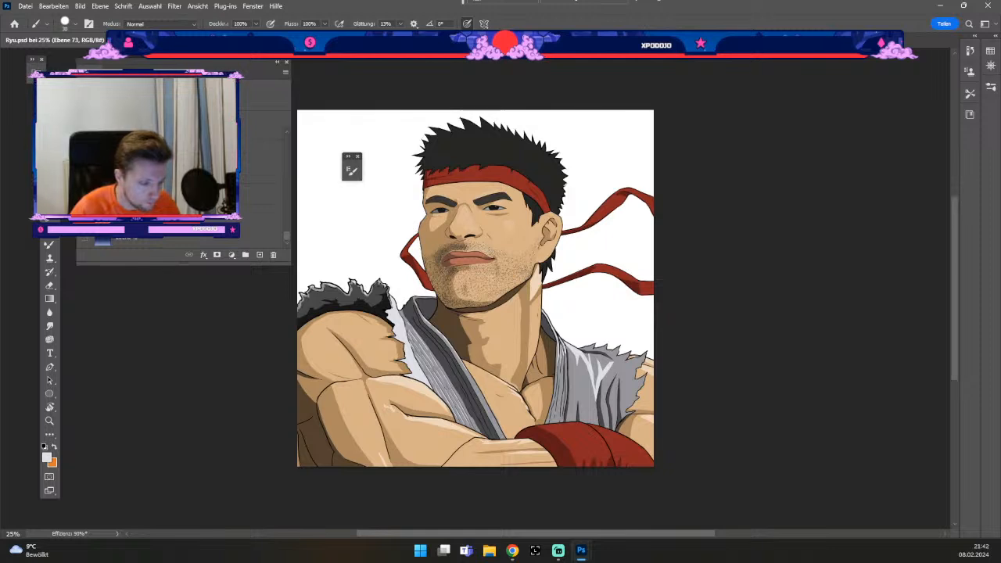
left_click(261, 173)
key("ctrl+u")
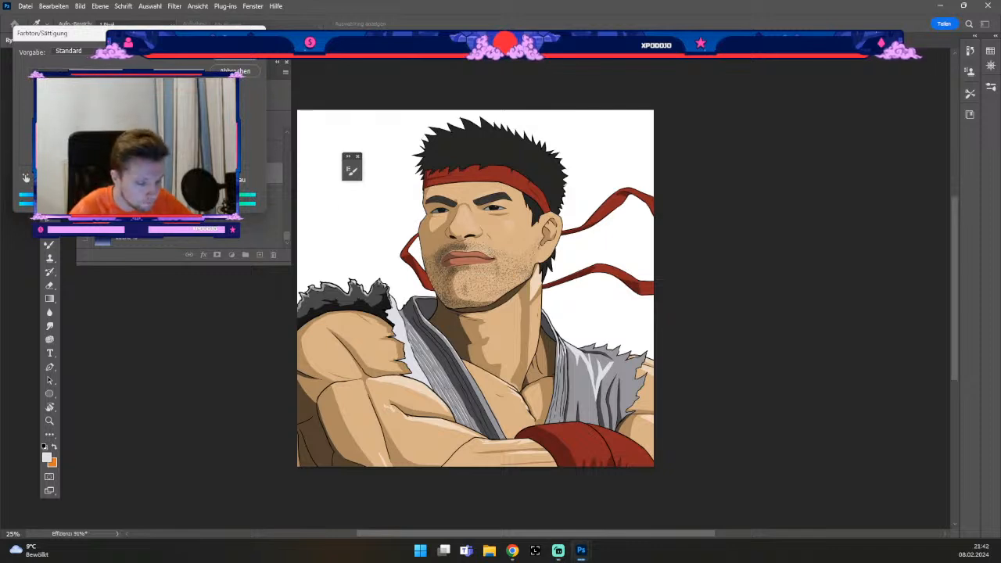
left_click(212, 169)
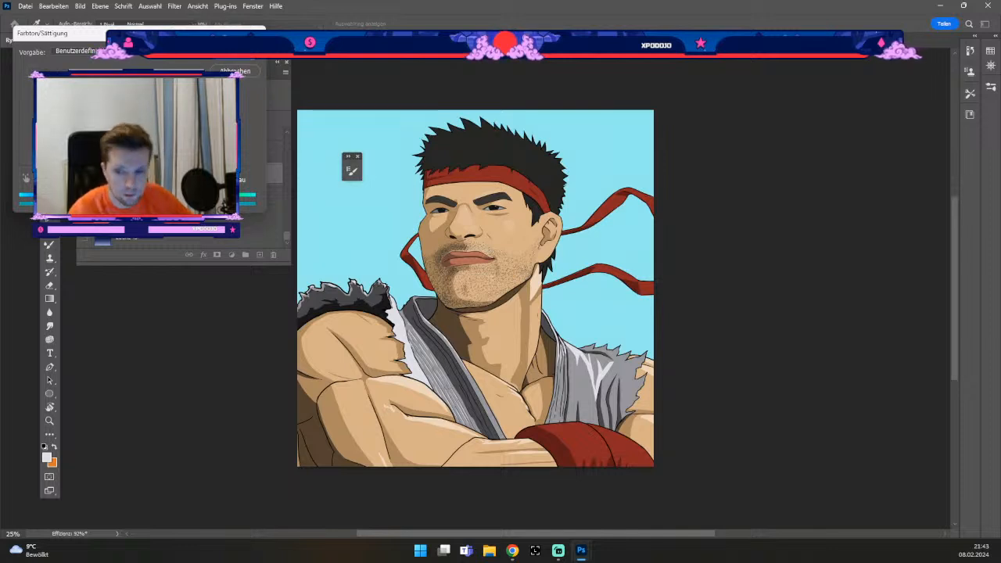
key("Return")
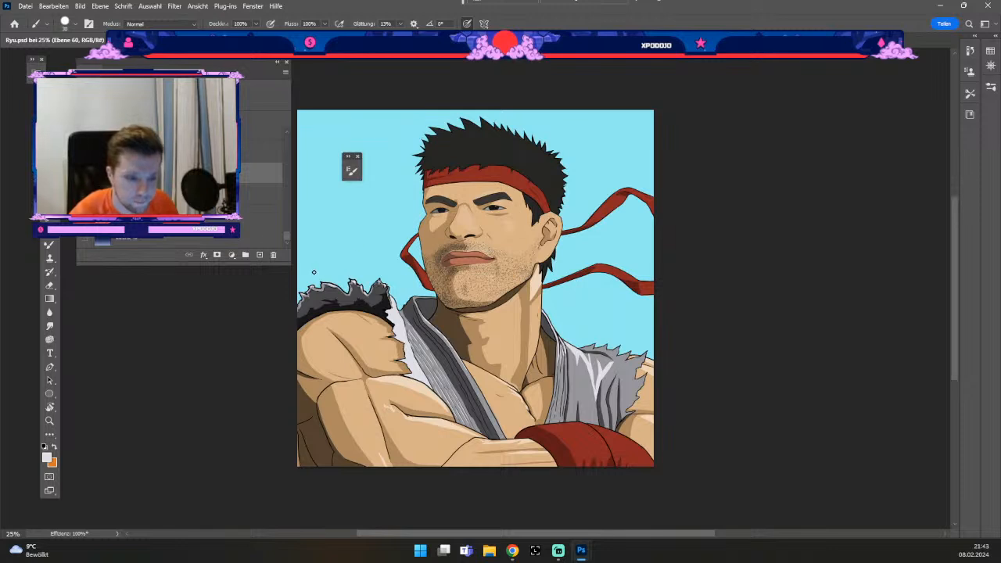
left_click(498, 2)
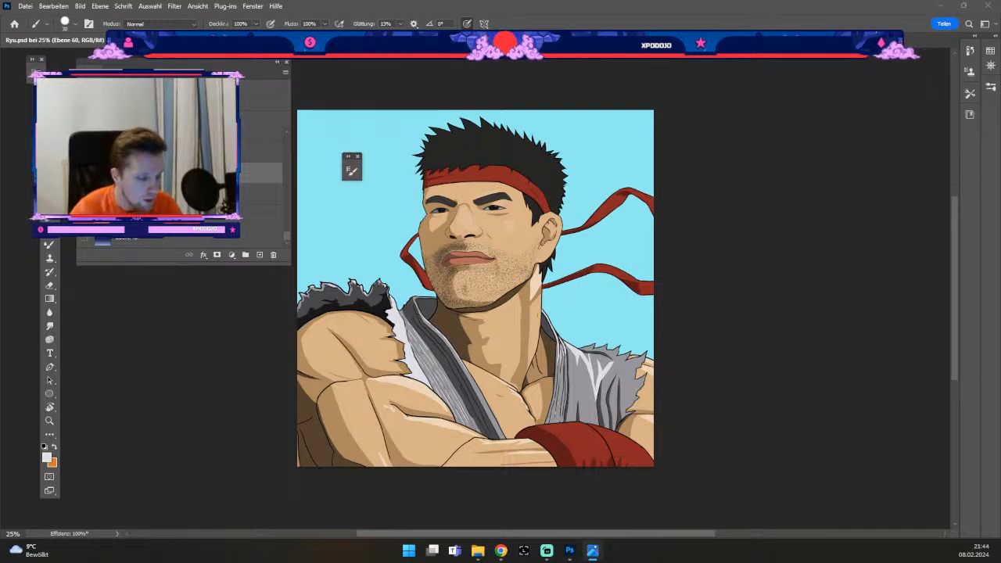
- Select layer Ebene 71 from the neck area and sample the dark brown neck shadow, 54422f, as the foreground colour
key("v")
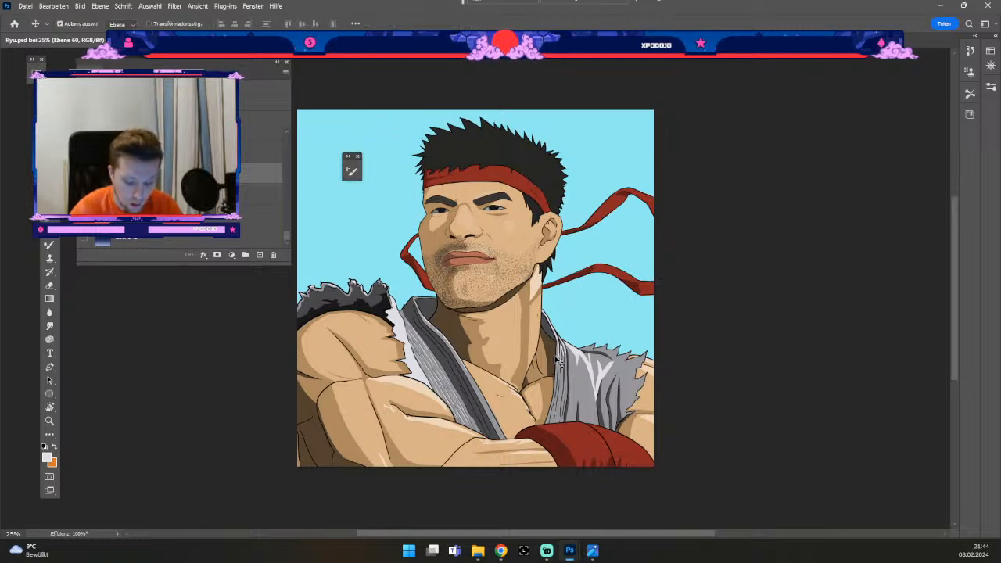
left_click(551, 358)
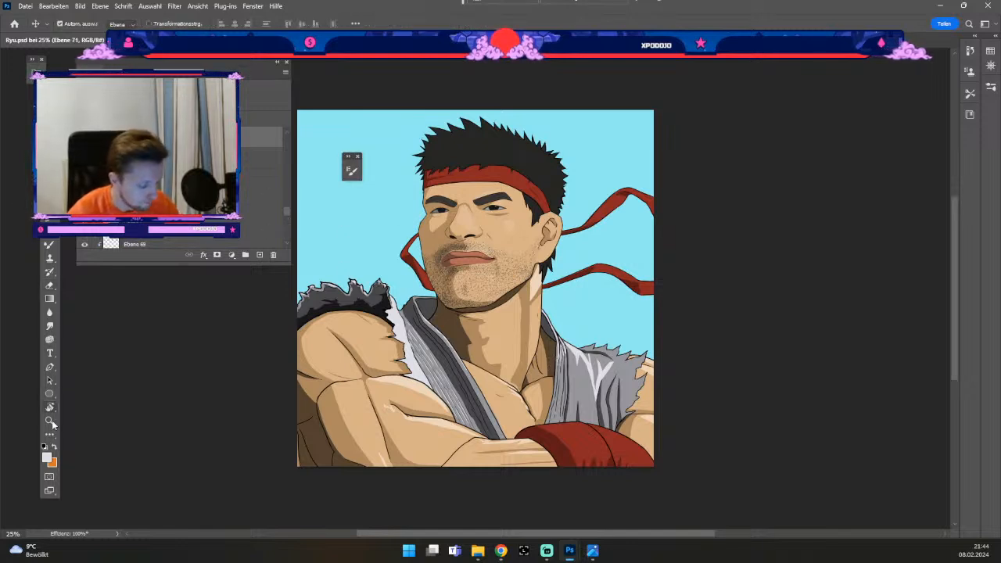
left_click(47, 458)
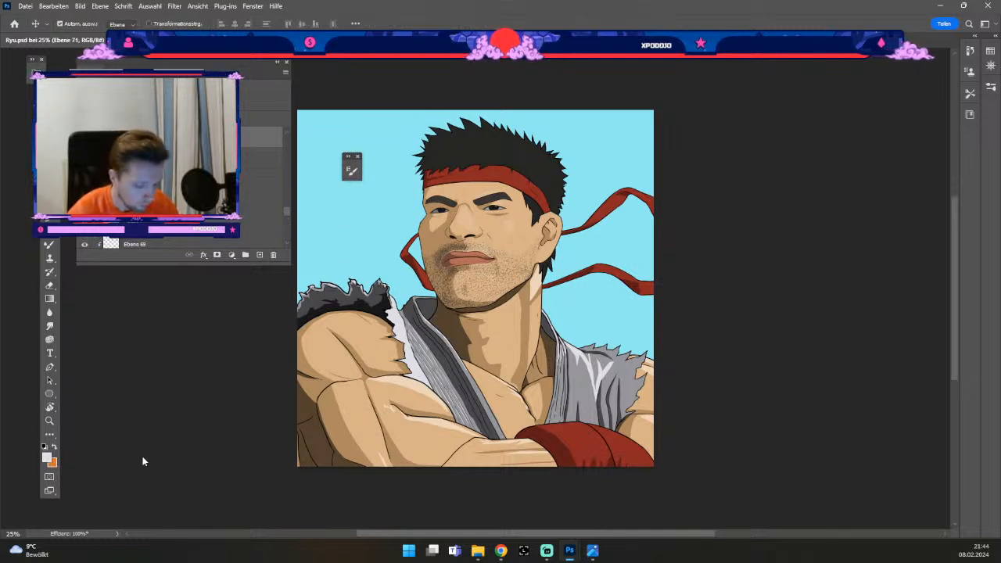
left_click(550, 345)
left_click(266, 117)
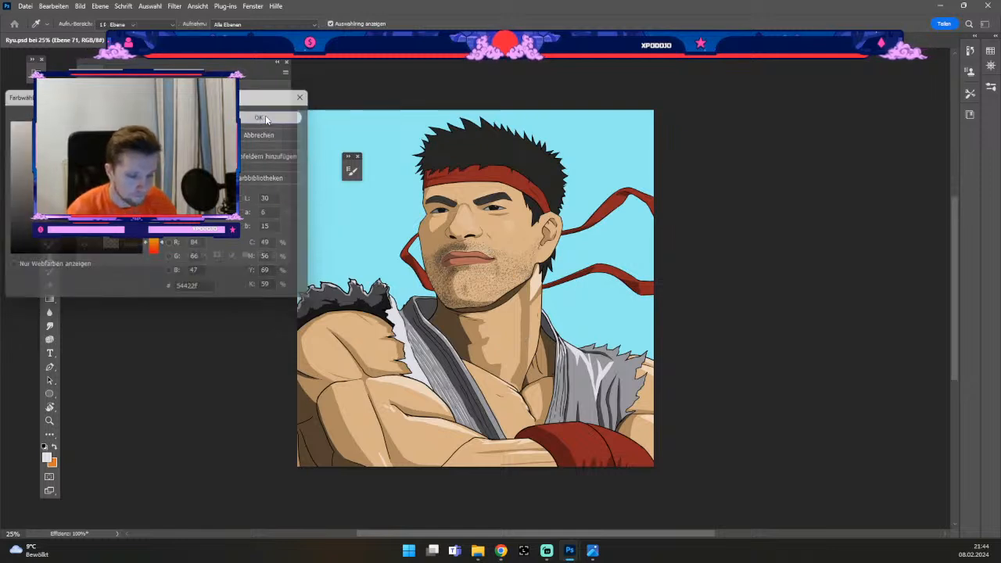
- Paint dark brown shadow strokes along the side of the neck with the brush at size 20, redoing misplaced strokes and erasing excess paint
key("b")
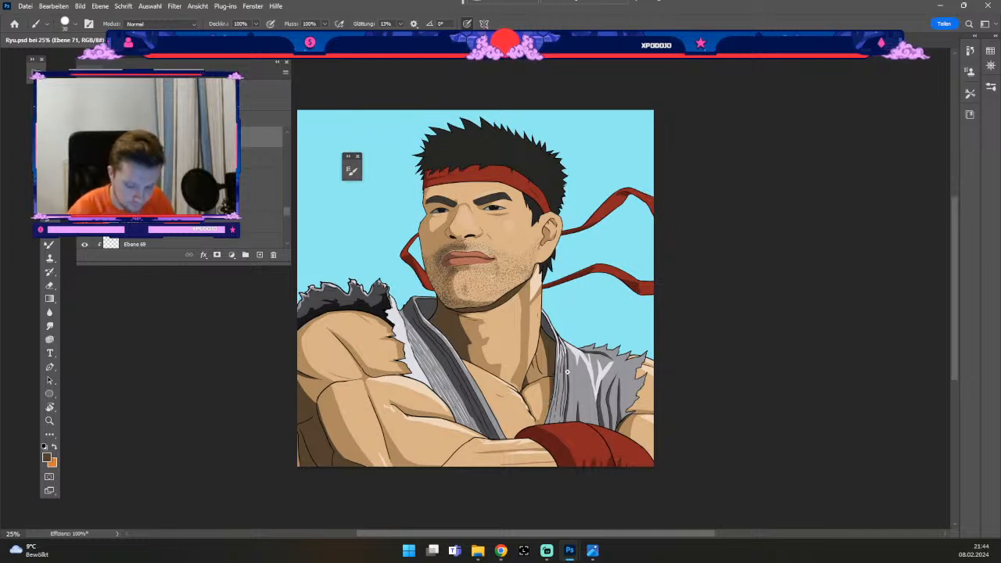
key("ctrl+z")
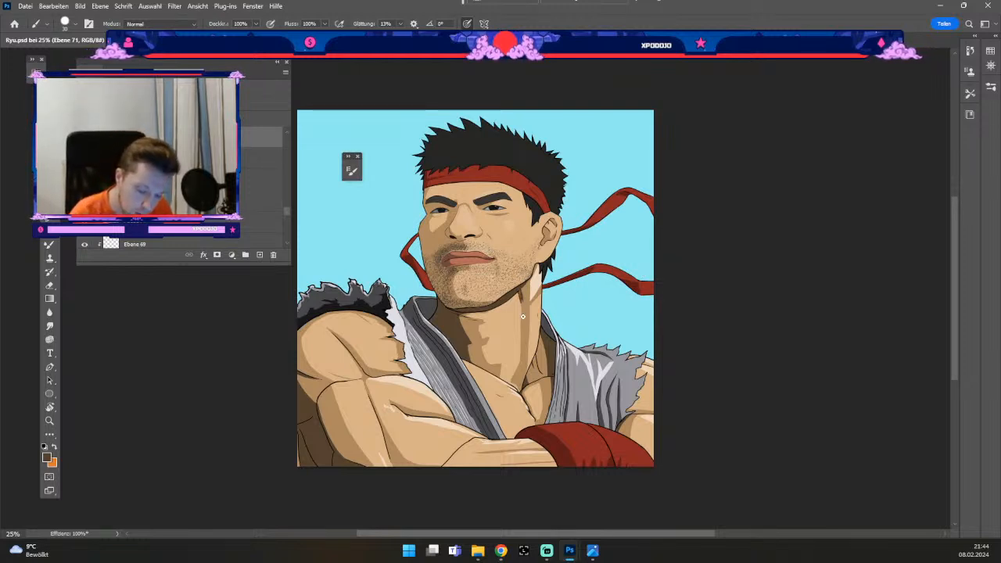
key("ctrl+z")
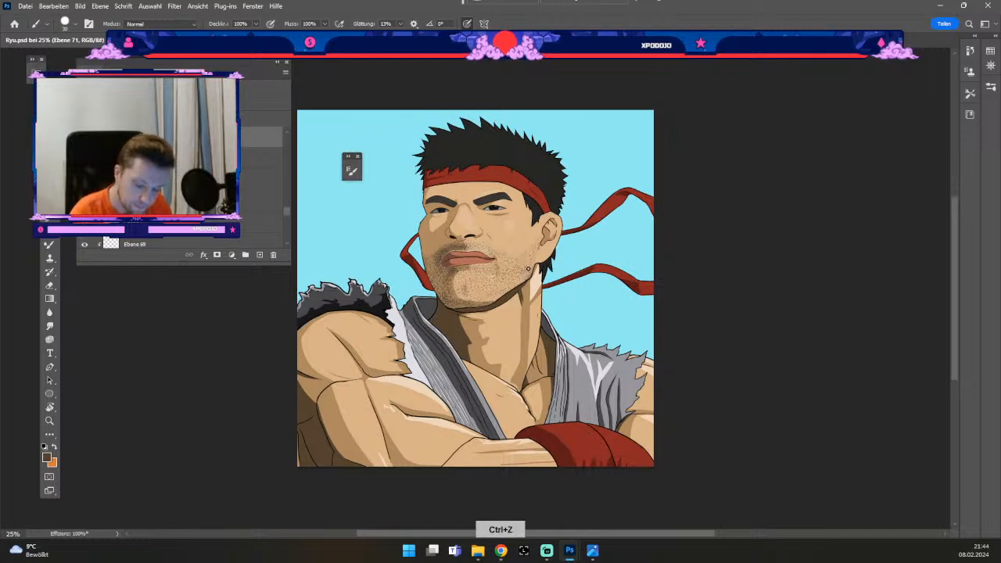
key("odiaeresis")
key("numbersign")
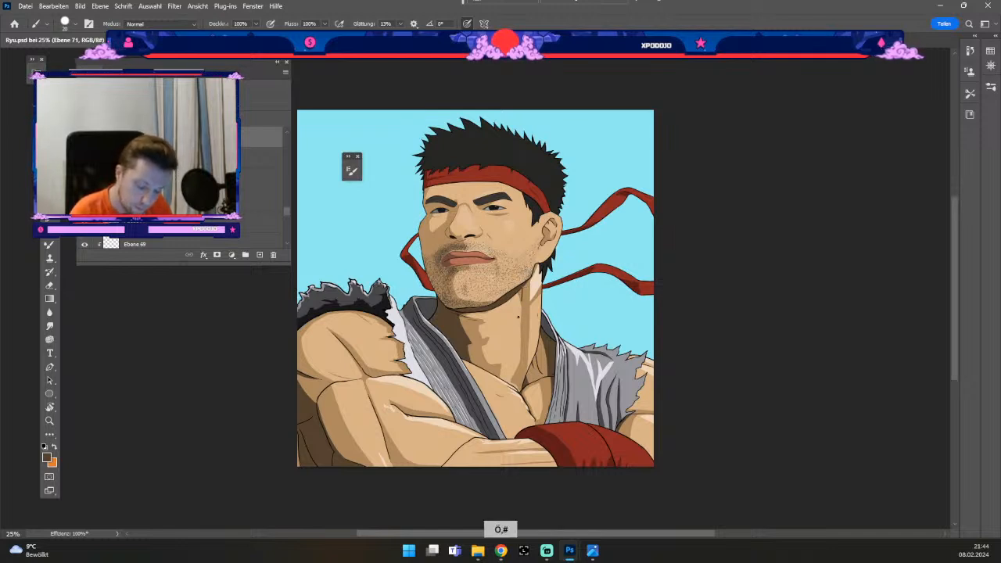
key("ctrl+z")
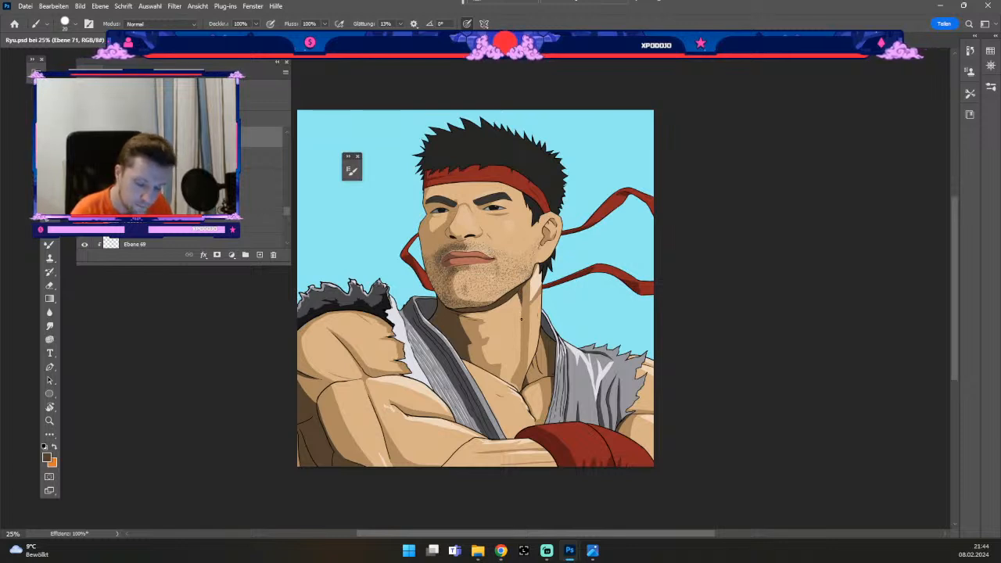
key("ctrl+z")
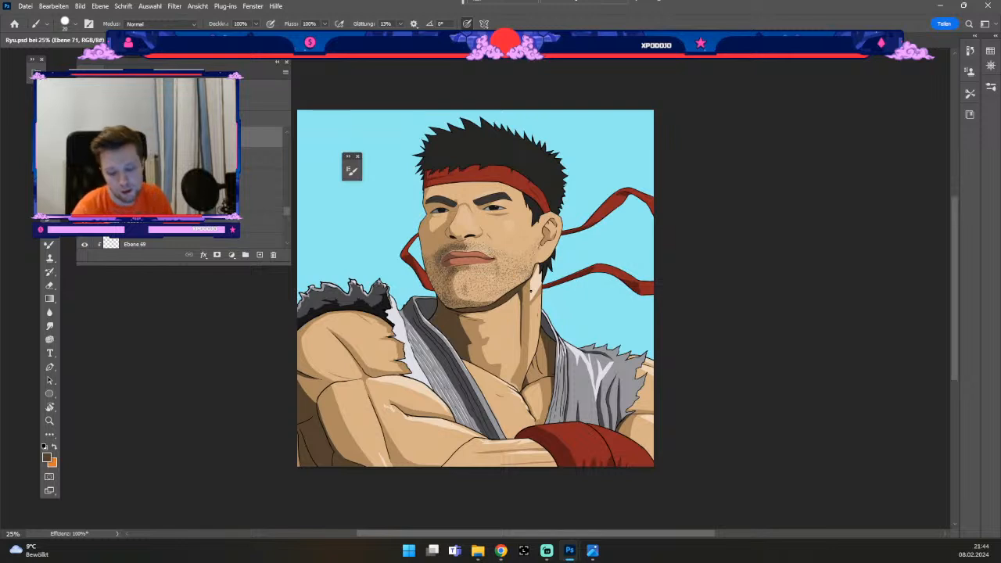
key("e")
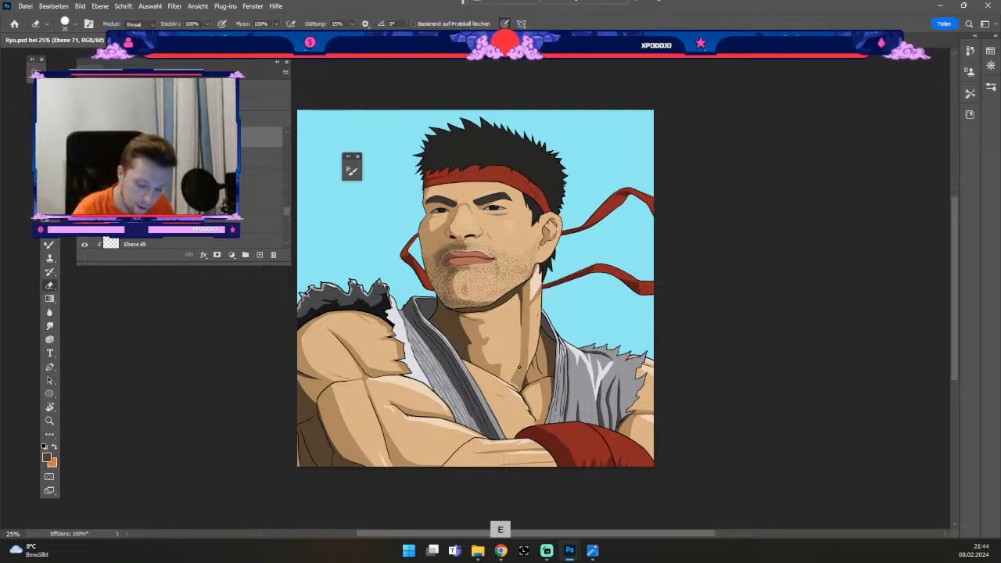
key("b")
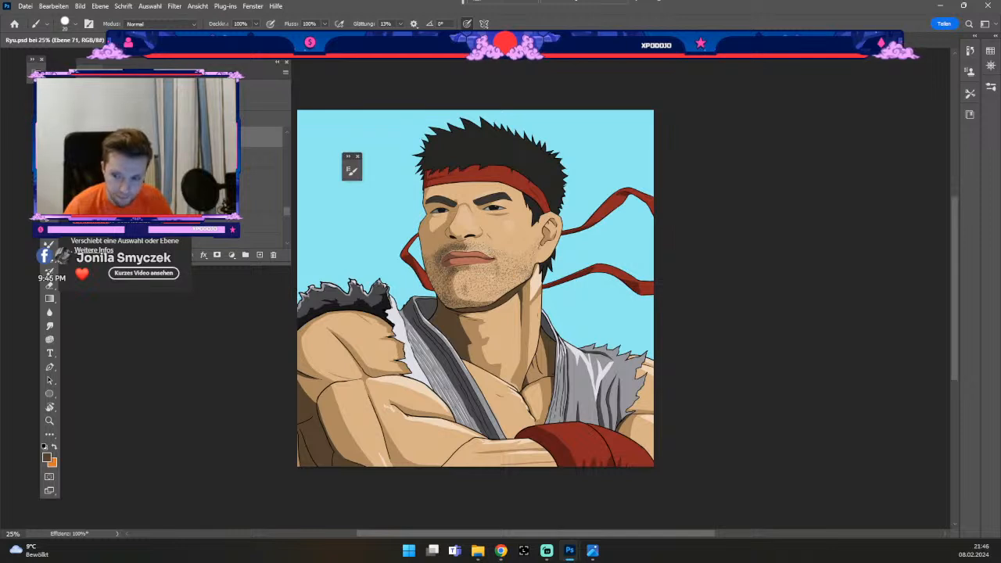
- Select the robe layer Ebene 65 and sample the dark grey fold colour, 48484b, as the foreground colour
left_click(50, 243)
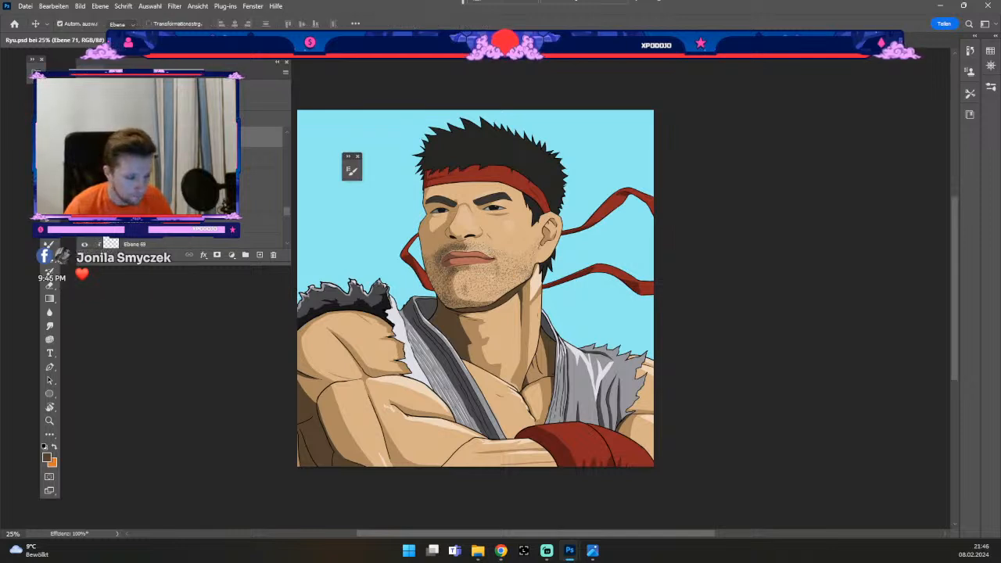
left_click(610, 416)
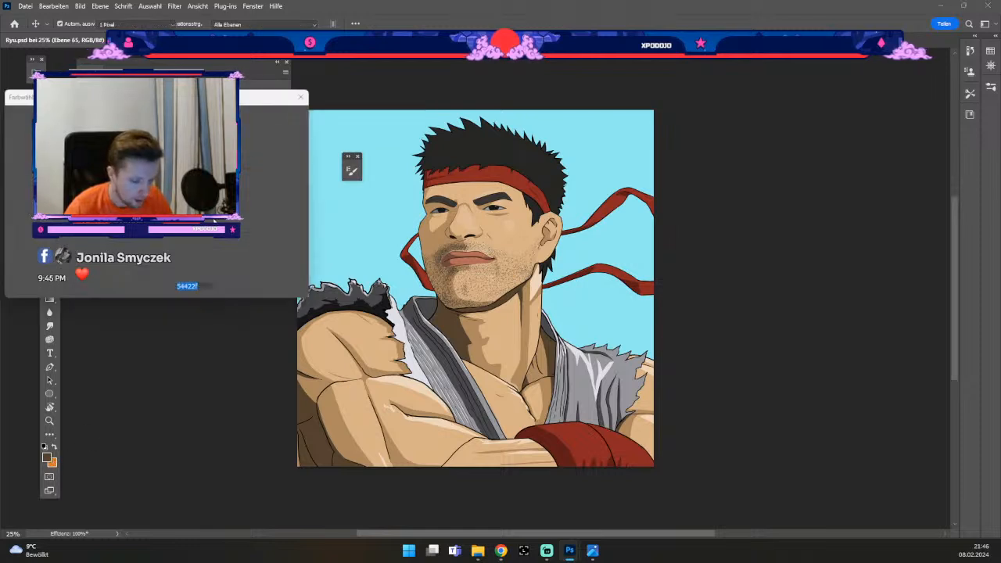
left_click(47, 458)
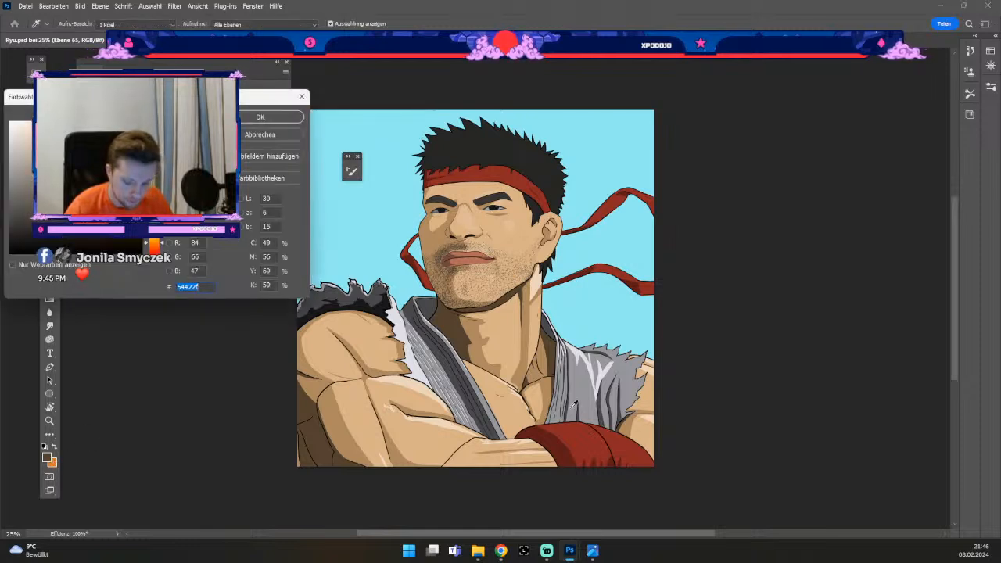
left_click(603, 408)
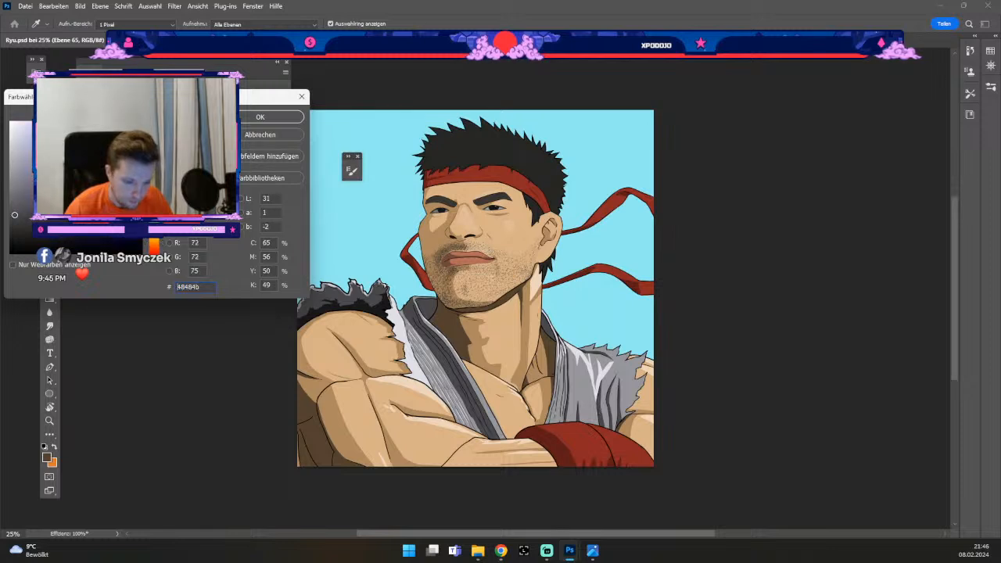
left_click(257, 117)
- Paint a thin dark grey fold line on the grey robe beside its white highlight, undoing and repainting misplaced strokes
key("b")
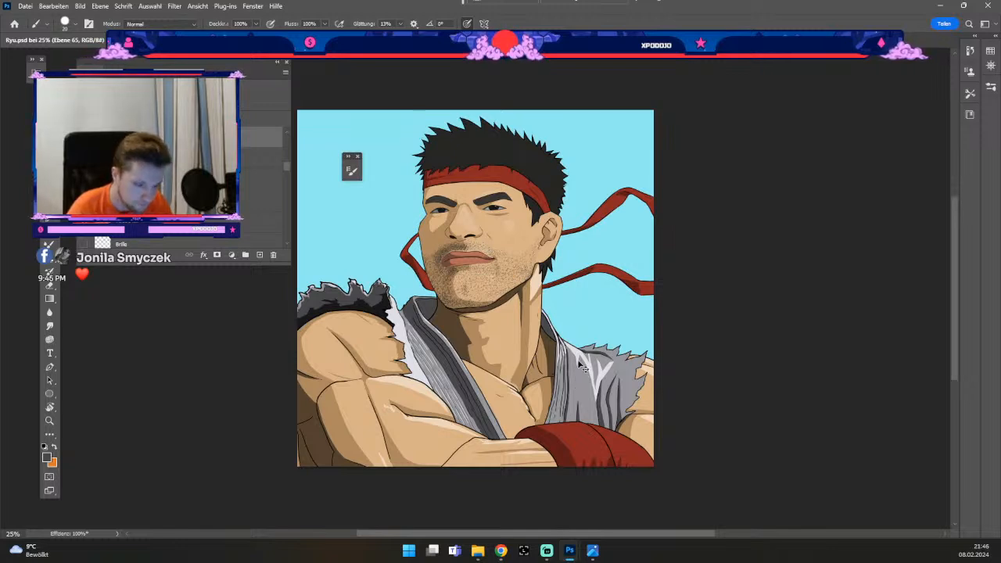
key("b")
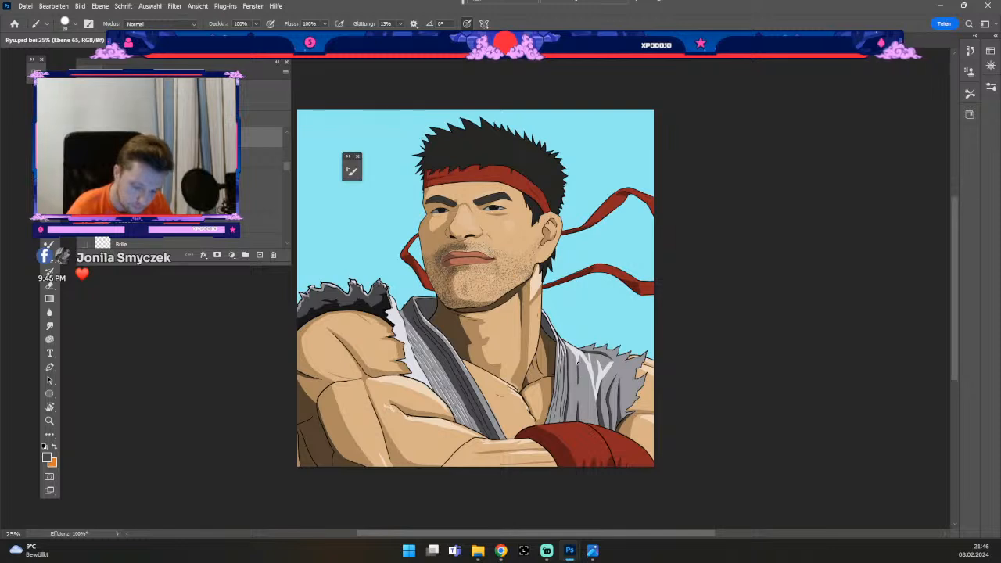
key("ctrl+z")
key("b")
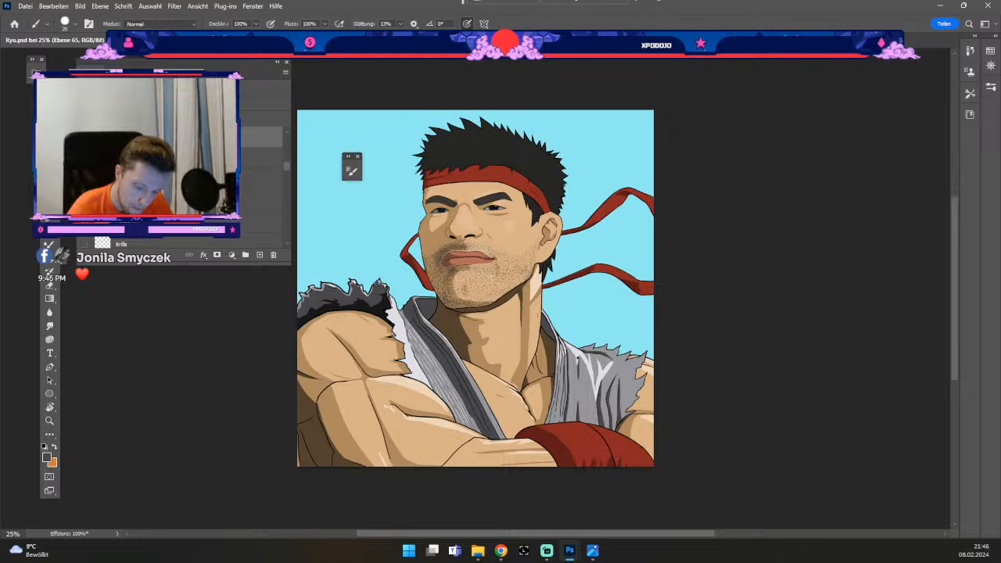
key("ctrl+z")
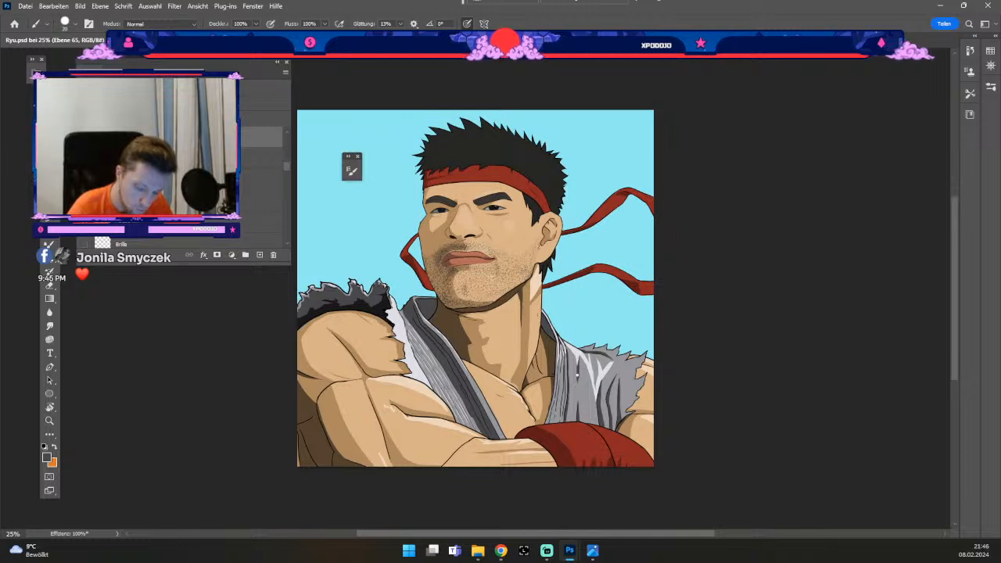
key("ctrl+z")
key("b")
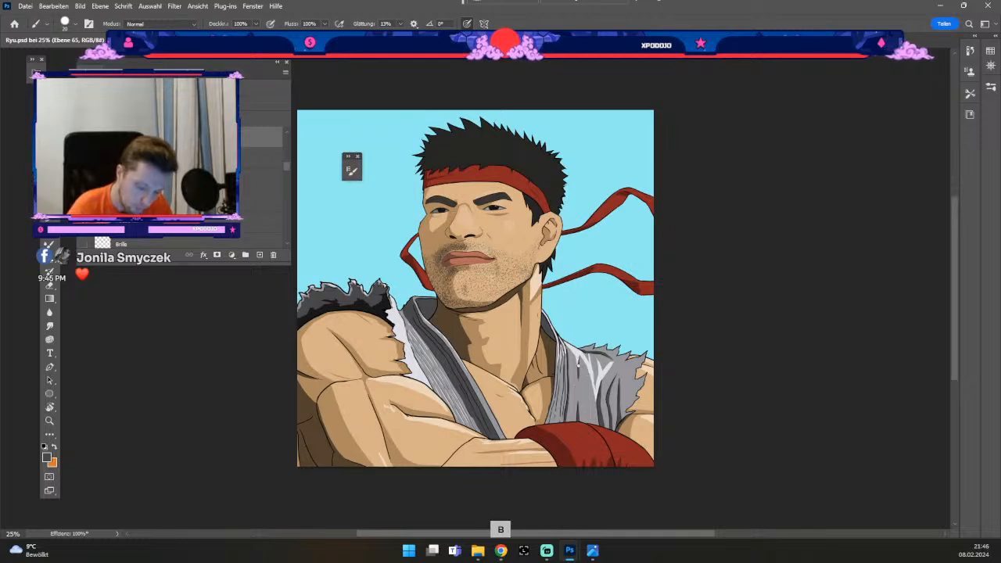
- Refine the robe folds near the torn shoulder by alternately erasing edges and adding dark grey brush strokes
key("e")
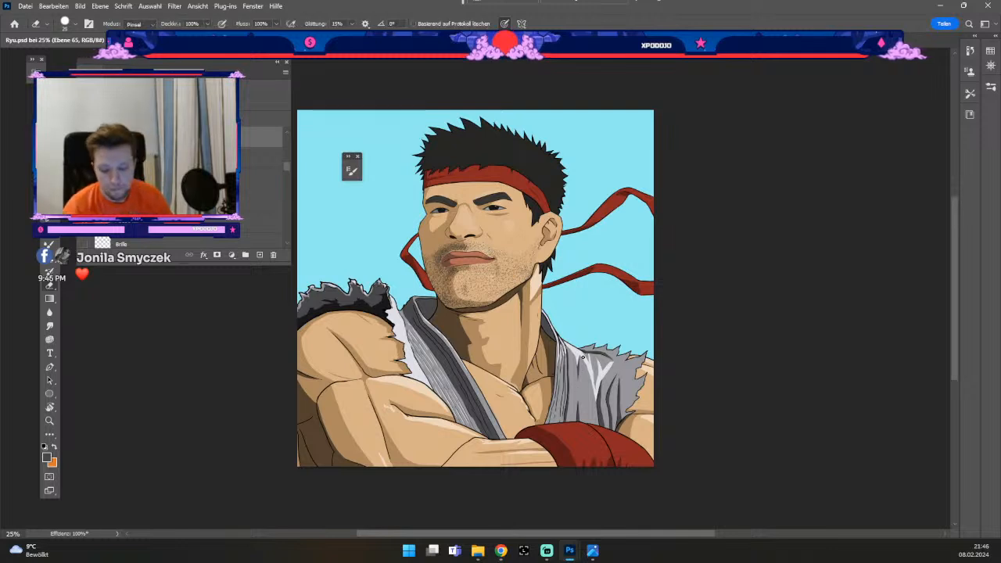
key("b")
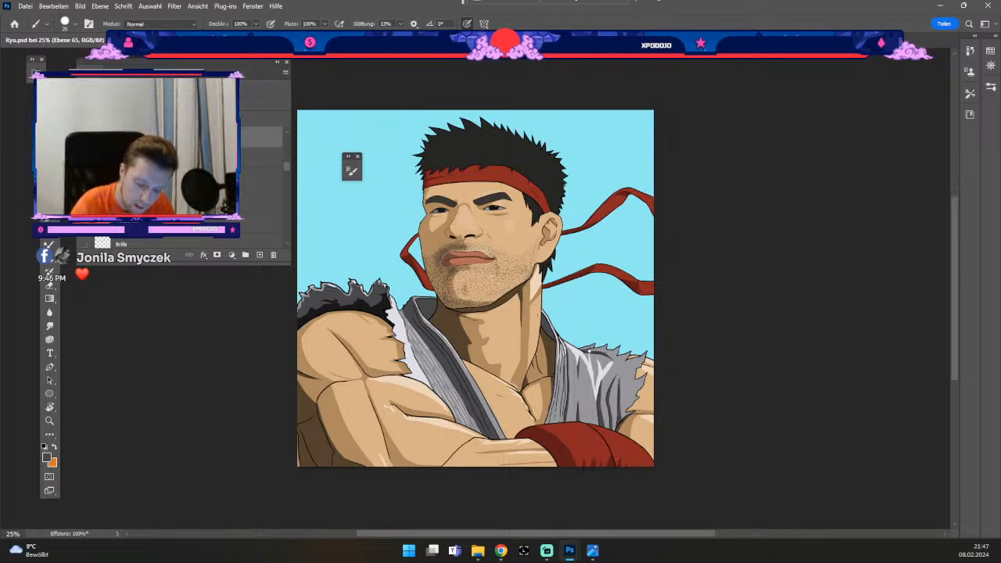
key("e")
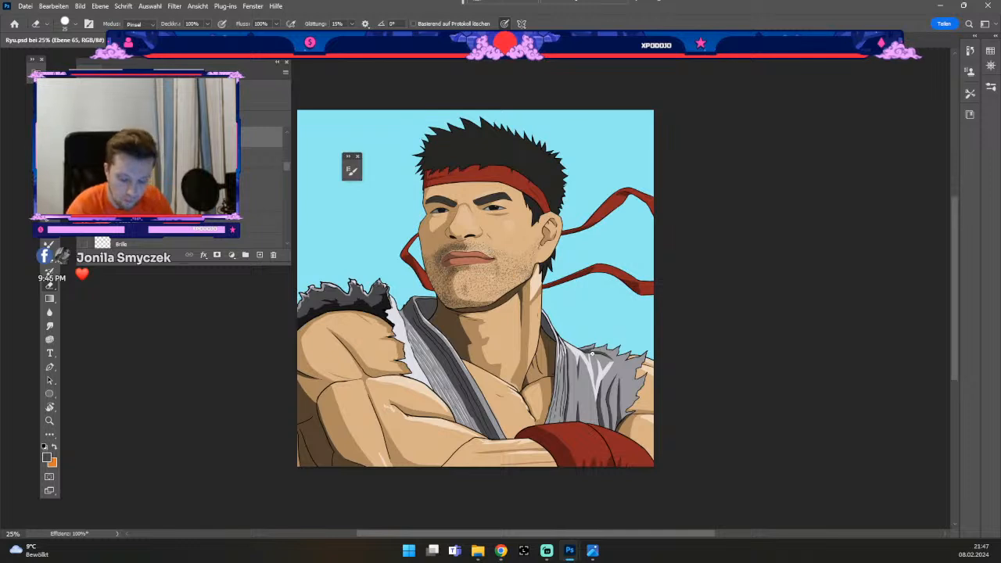
key("b")
key("ctrl+z")
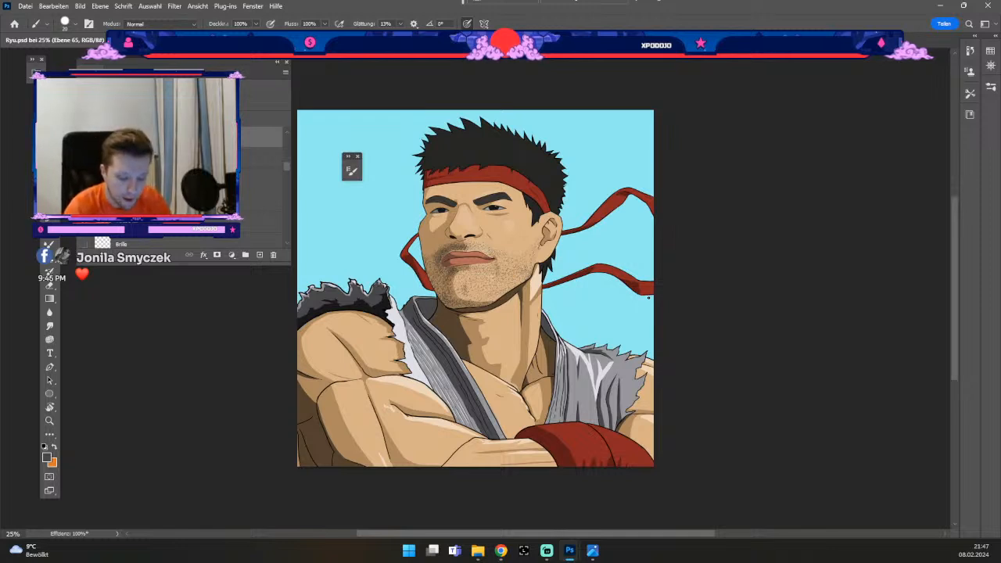
key("b")
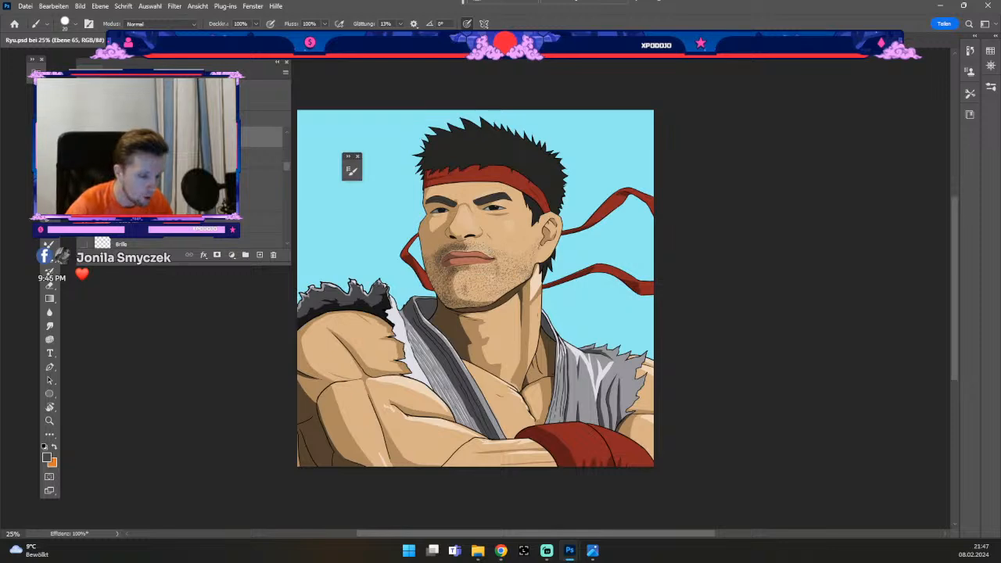
- Toggle the visibility of robe layer Ebene 65 off and on to check what it contains
key("v")
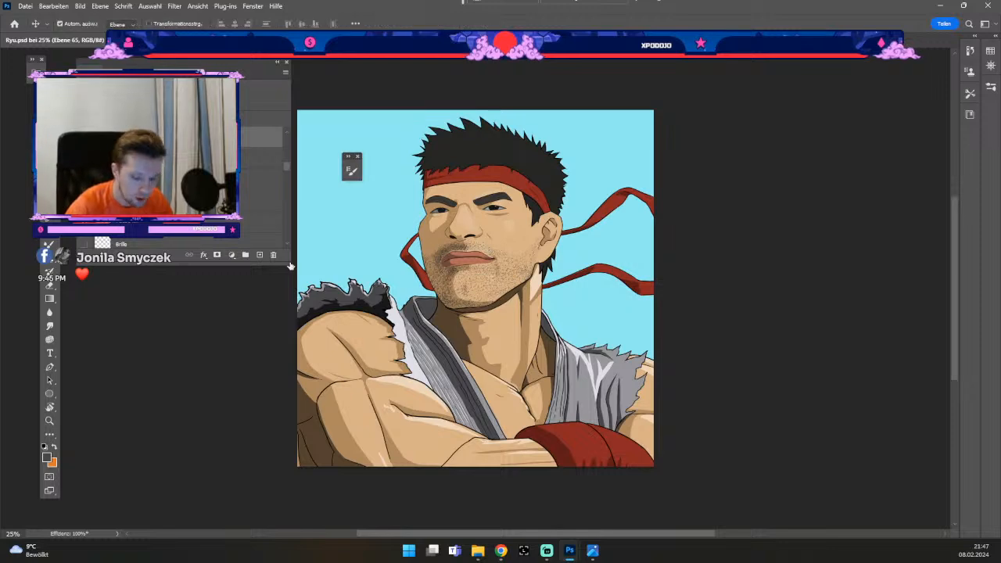
left_click(446, 368, "ctrl")
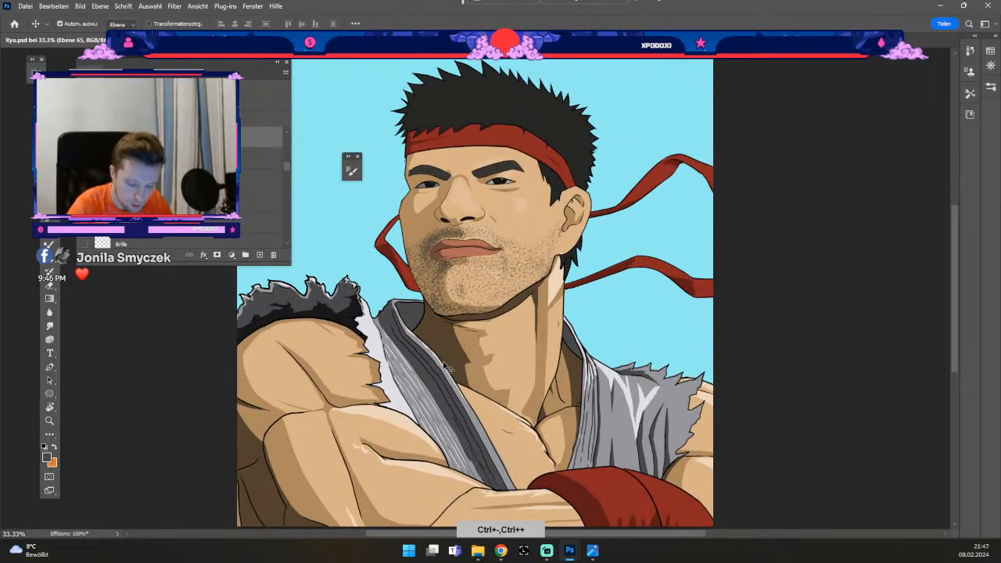
left_click_drag(504, 360, 504, 329)
key("b")
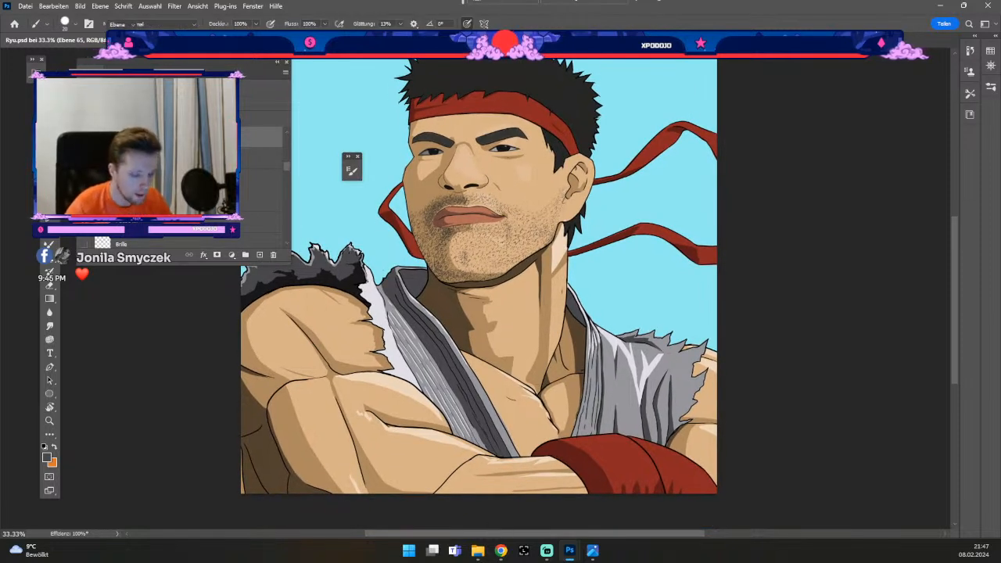
key("v")
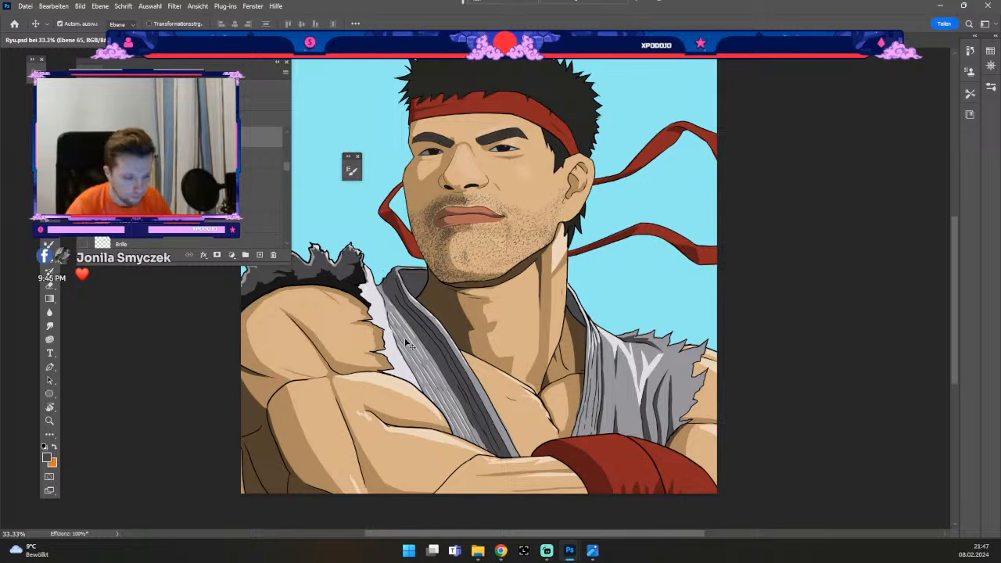
left_click(85, 137)
left_click(85, 137)
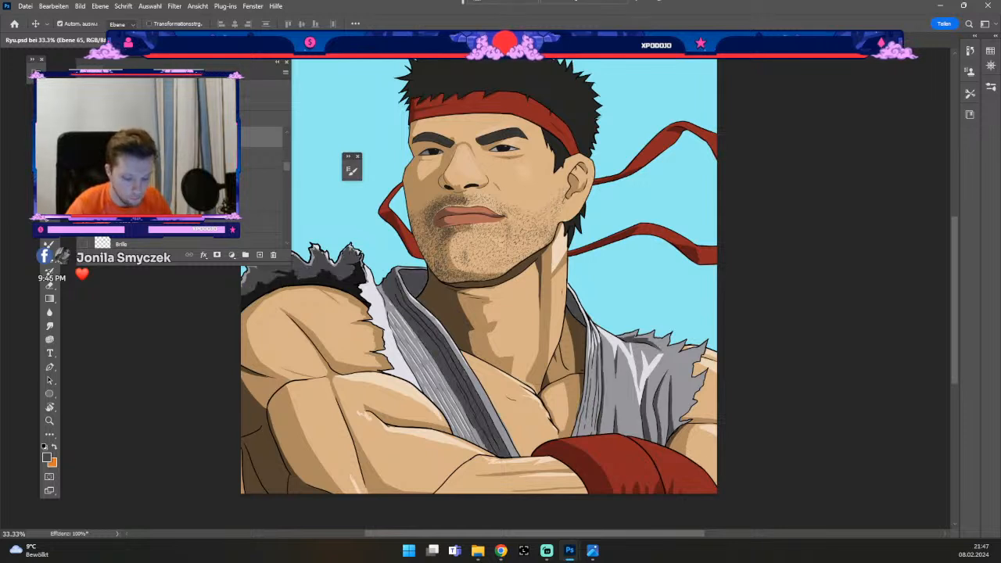
key("b")
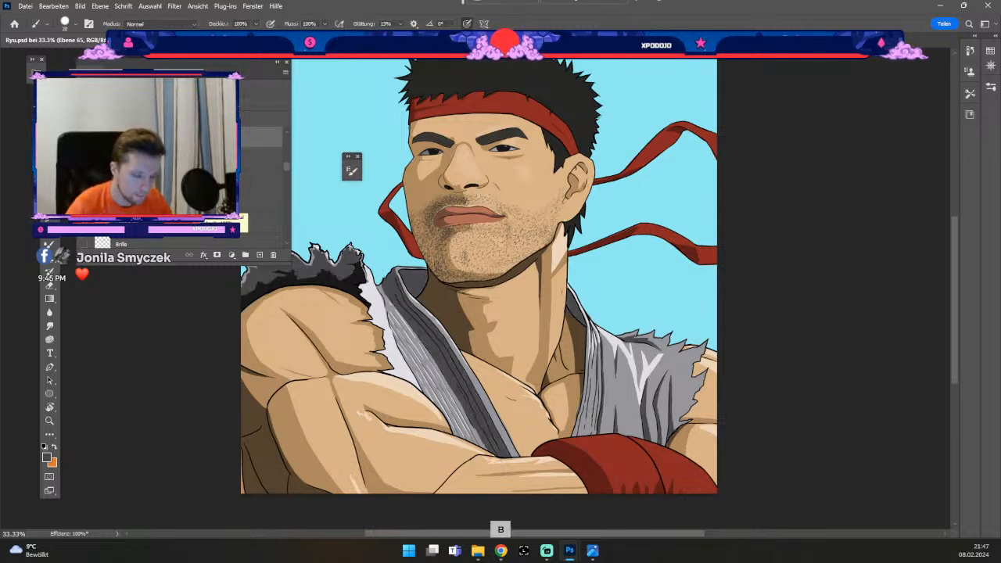
- Create a new empty layer above layer Ebene 59
left_click(157, 158)
left_click(259, 255)
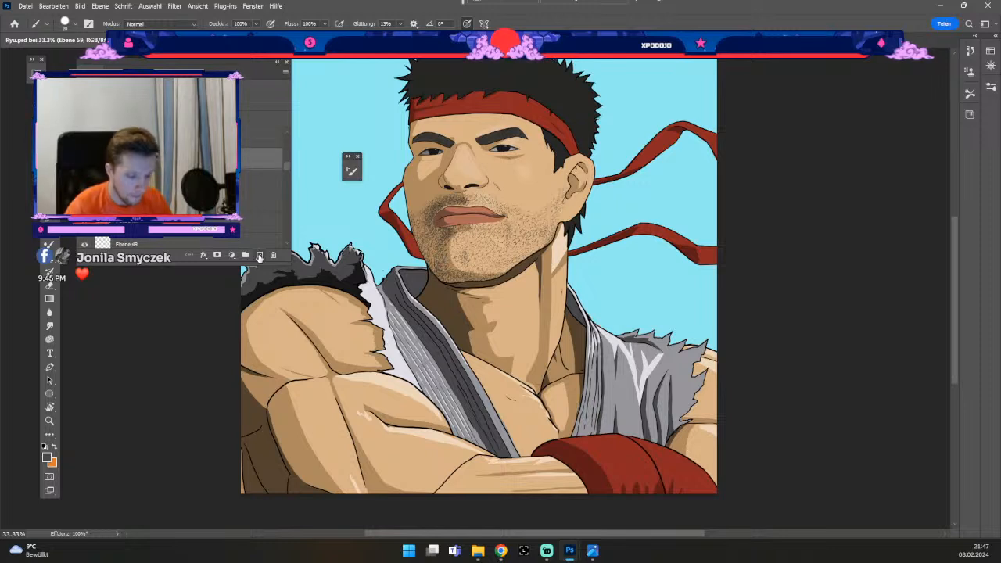
key("b")
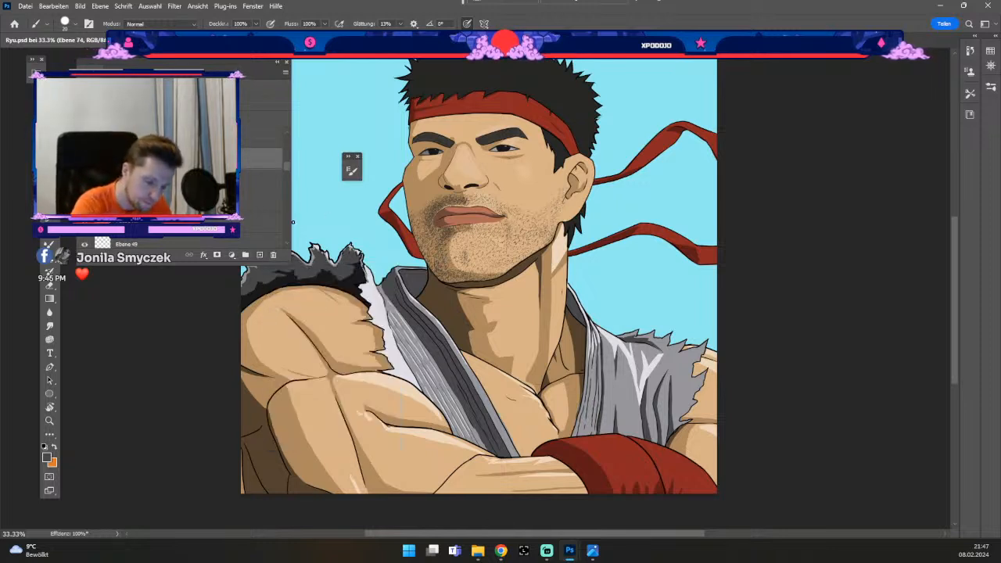
left_click_drag(248, 67, 201, 64)
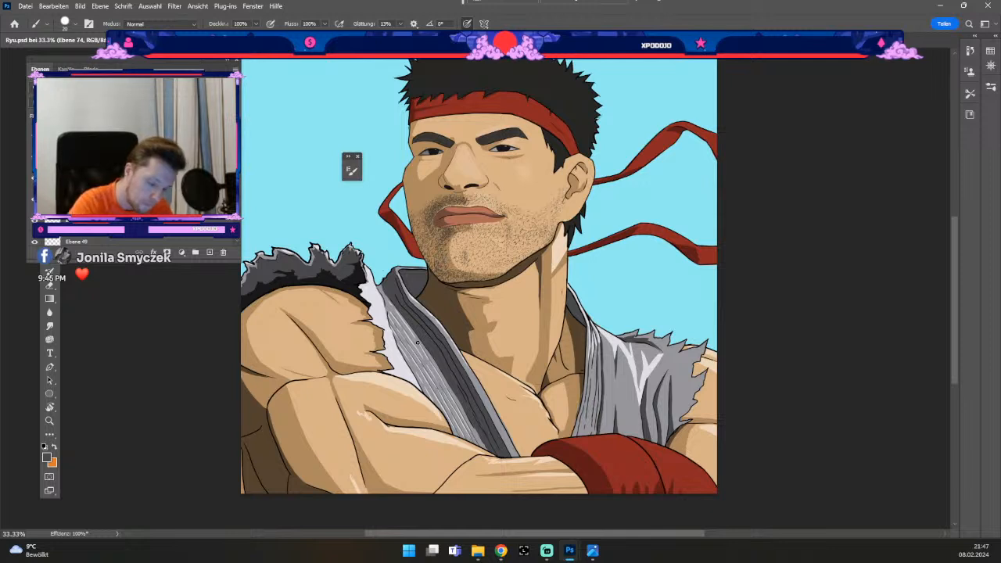
- Try dark grey fold strokes along the robe's lapel on the new layer with a smaller brush, undoing each stroke
mouse_move(420, 391)
left_mouse_down()
mouse_move(398, 344)
mouse_move(413, 366)
left_mouse_up()
key("ctrl+z")
key("ctrl+z")
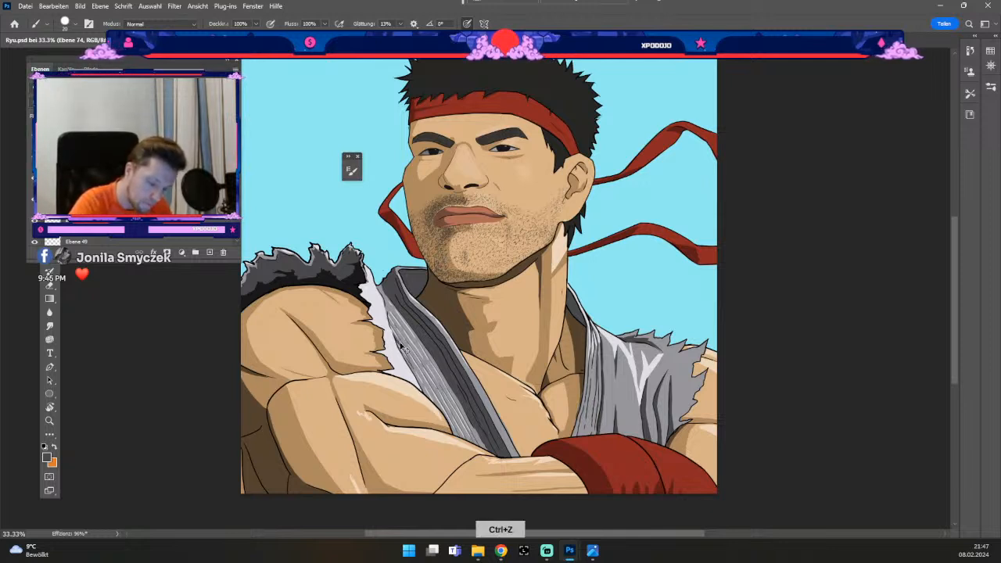
key("odiaeresis")
key("numbersign")
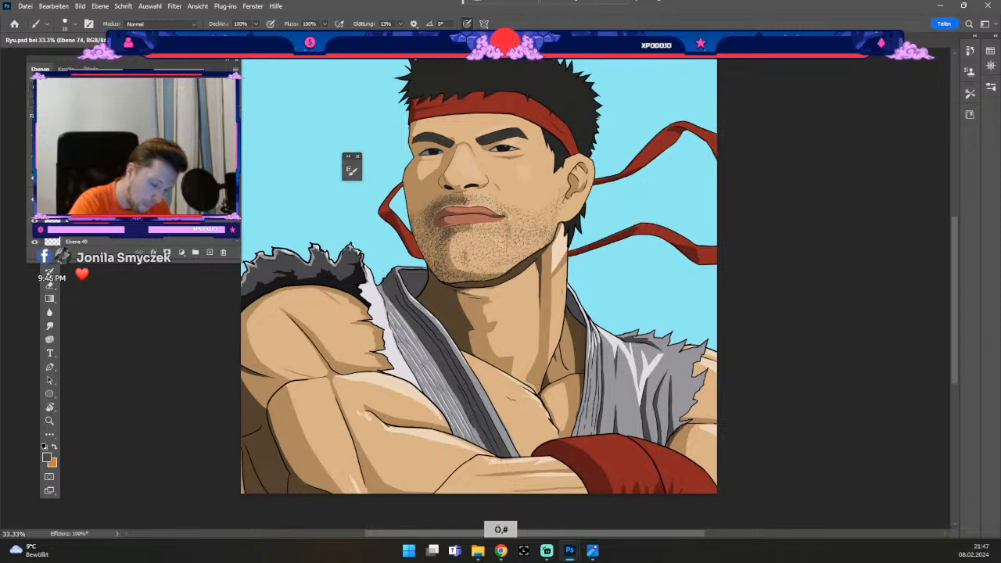
key("ctrl+z")
left_click_drag(422, 387, 402, 352)
key("ctrl+z")
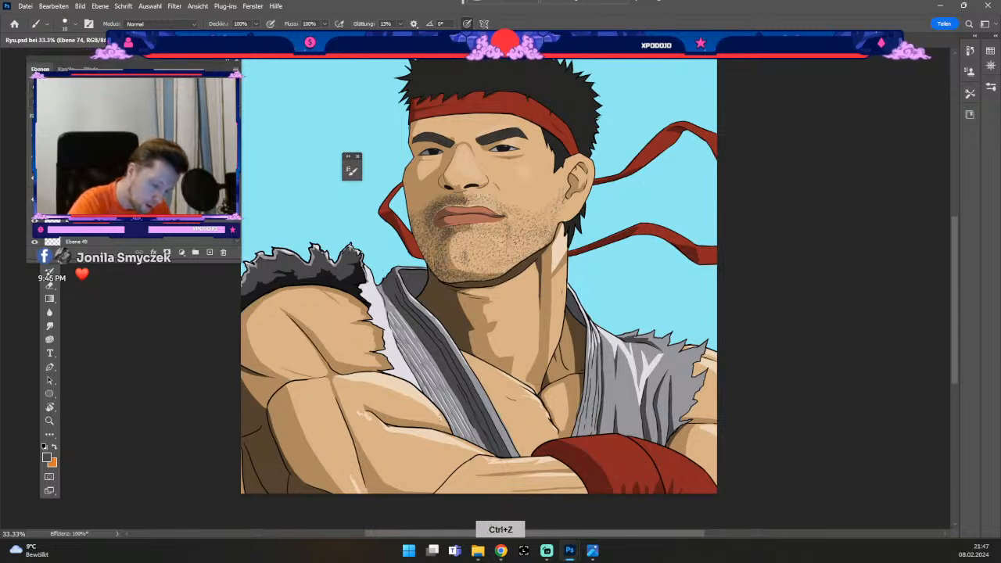
key("ctrl+z")
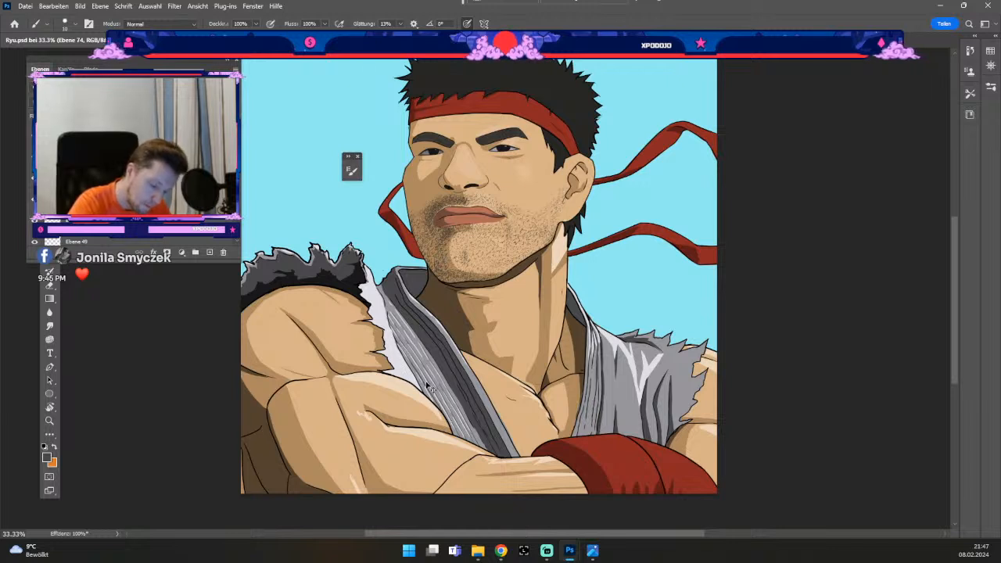
key("ctrl+z")
key("ctrl+z")
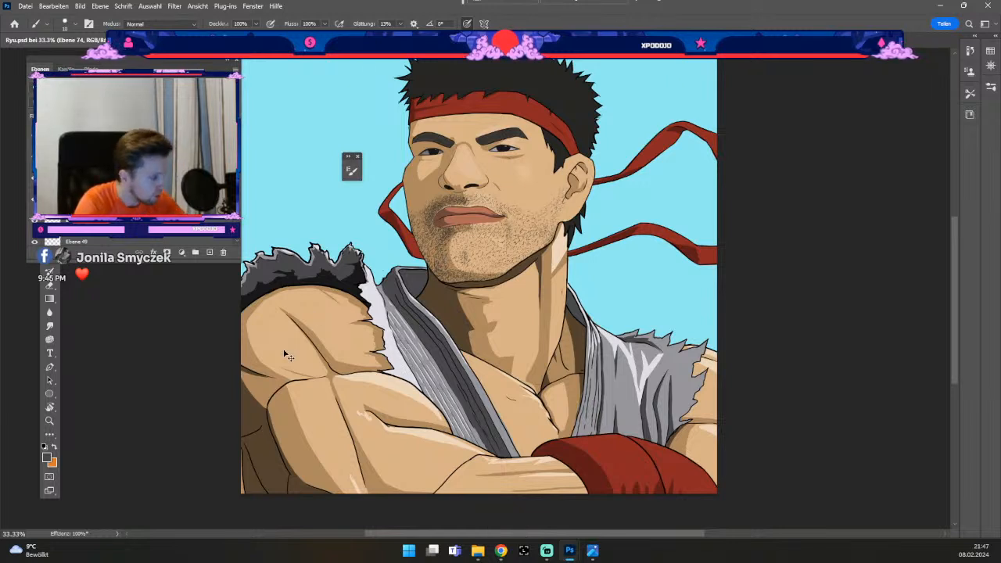
- Rotate the canvas view to -113° and enlarge the robe lapel to 50% for detail painting
mouse_move(219, 395)
left_mouse_down()
mouse_move(282, 412)
mouse_move(344, 450)
mouse_move(431, 467)
mouse_move(431, 451)
left_mouse_up()
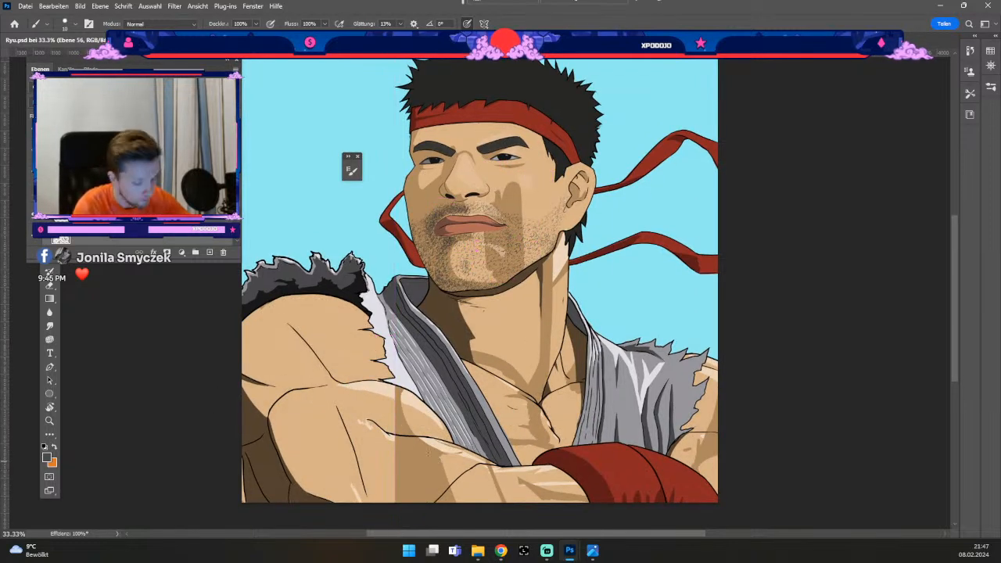
key("r")
mouse_move(313, 170)
left_mouse_down()
mouse_move(282, 217)
mouse_move(268, 324)
mouse_move(321, 412)
mouse_move(441, 462)
left_mouse_up()
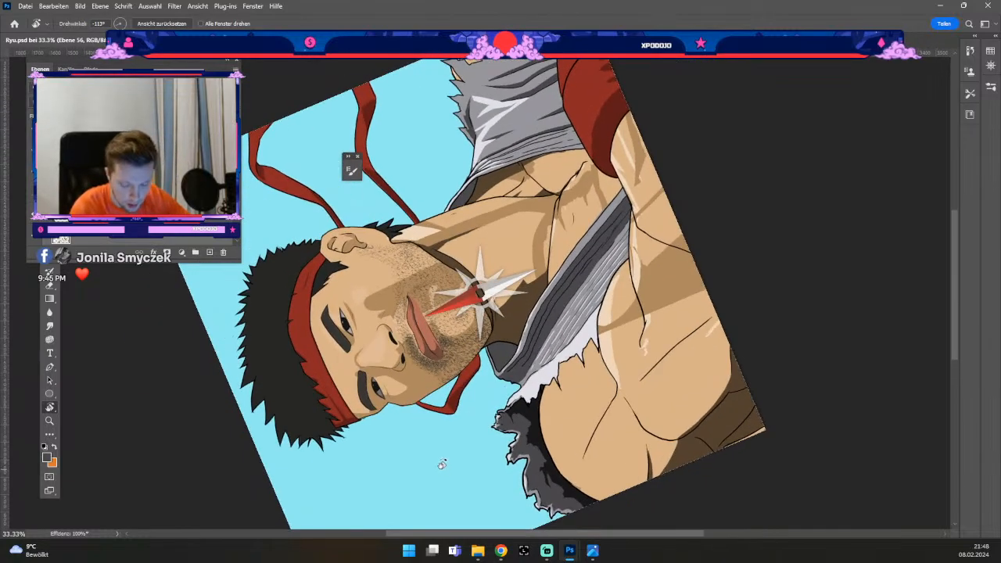
key("b")
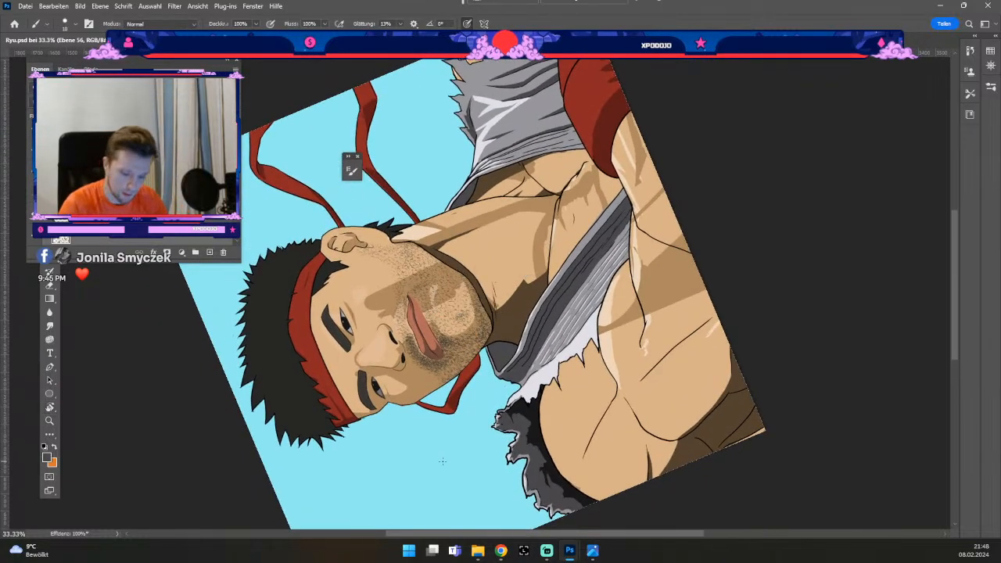
key("ctrl+plus")
key("space")
left_click_drag(442, 462, 309, 462)
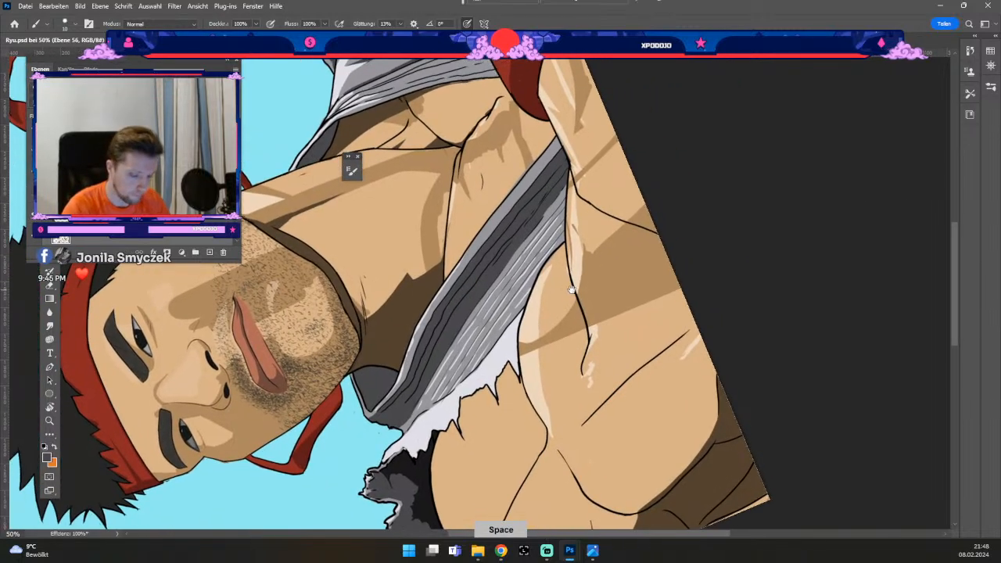
- Reselect the robe layer Ebene 65 and paint dark grey fold strokes on the lapel, undoing misplaced strokes
key("b")
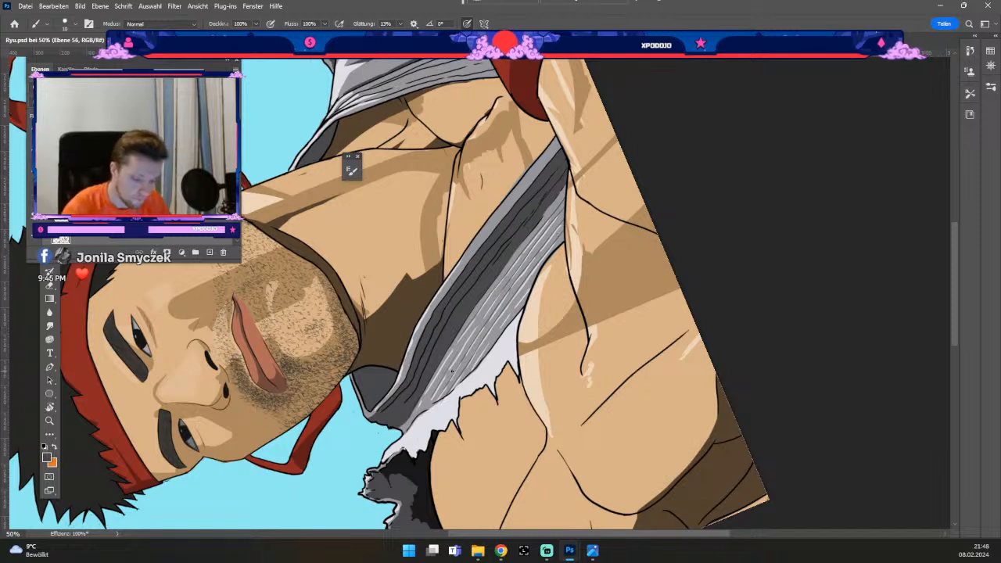
key("ctrl+z")
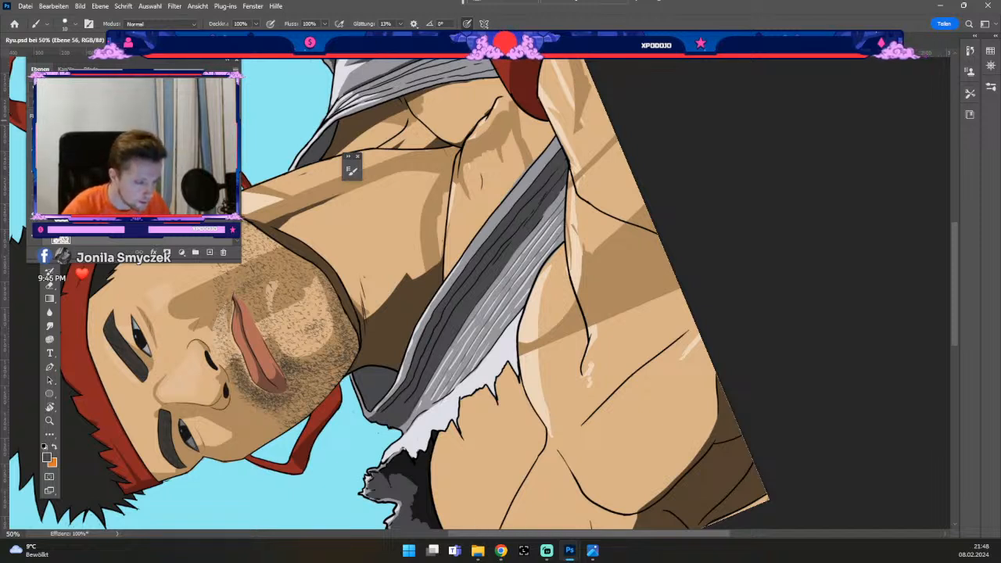
left_click_drag(125, 60, 186, 65)
key("v")
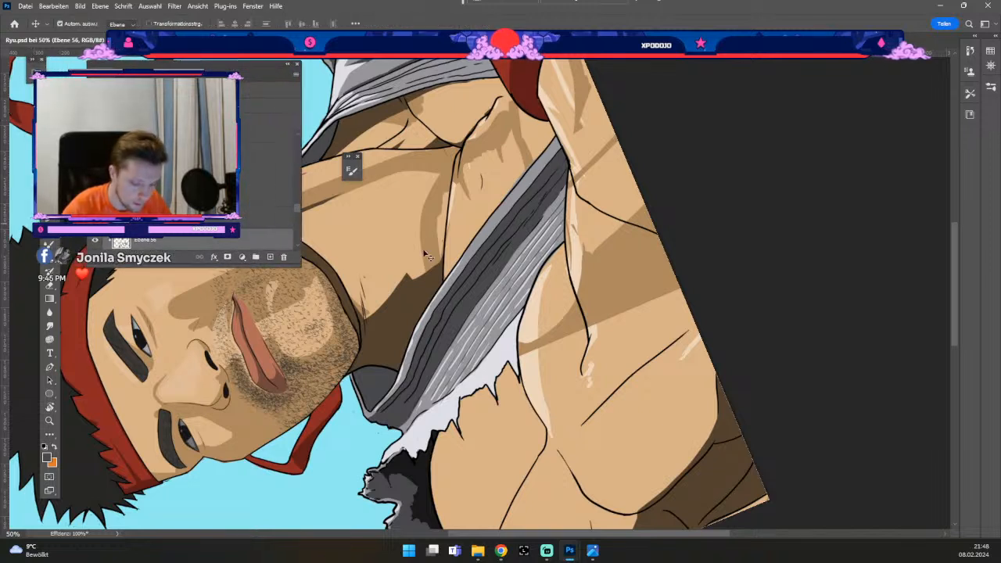
left_click(472, 305)
key("b")
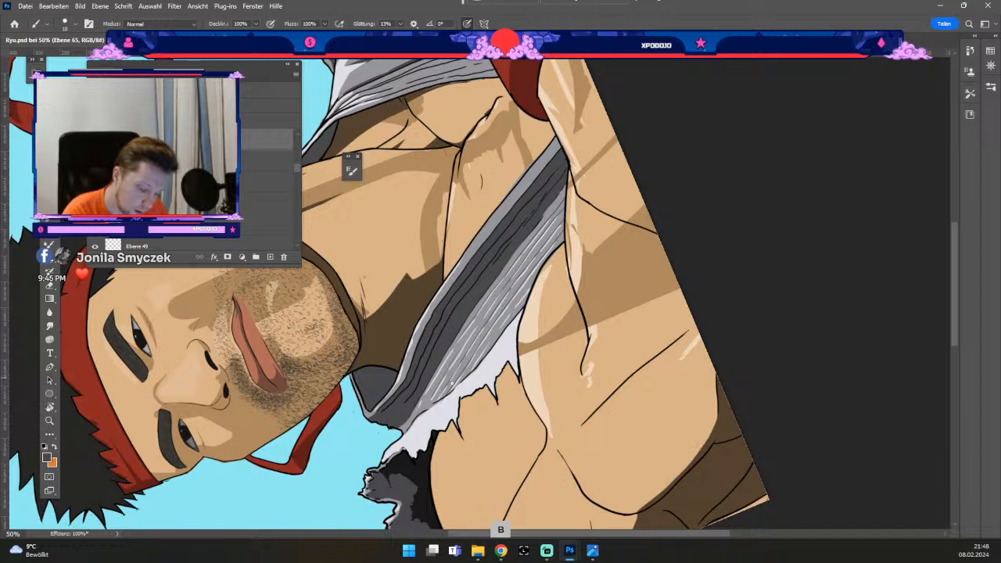
key("ctrl+z")
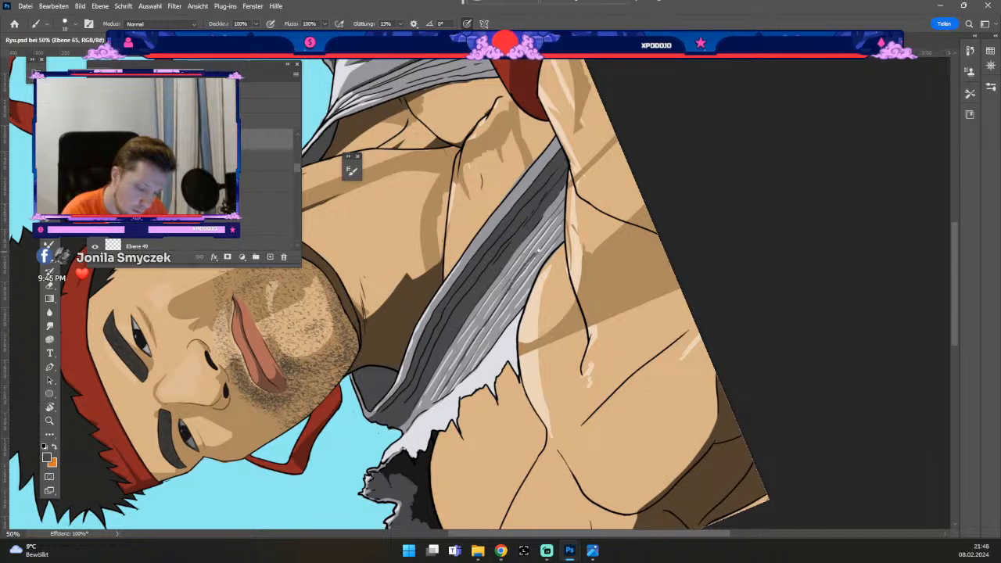
- Erase excess paint on the lapel and add thinner dark grey fold lines with a smaller brush, redoing misplaced strokes
key("e")
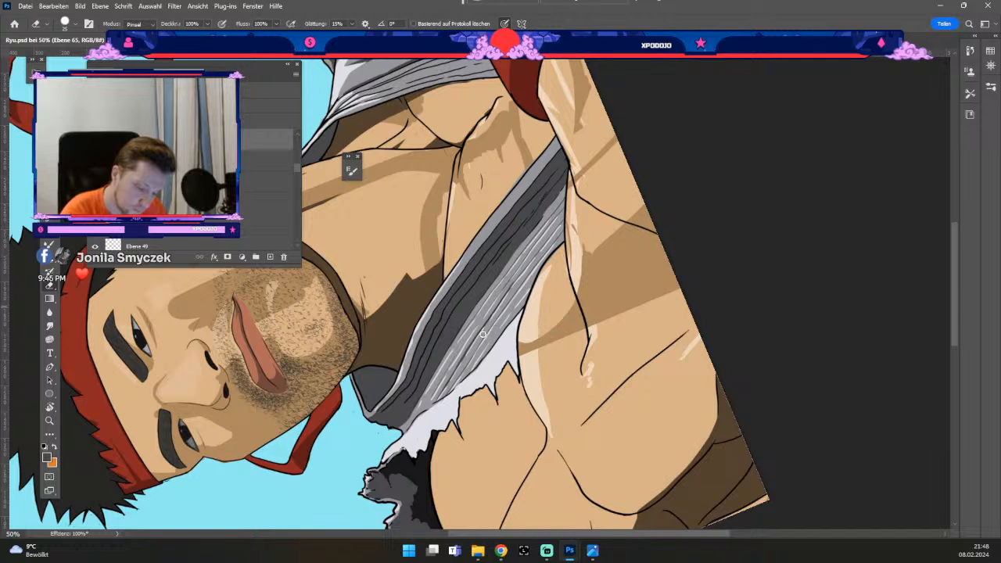
key("b")
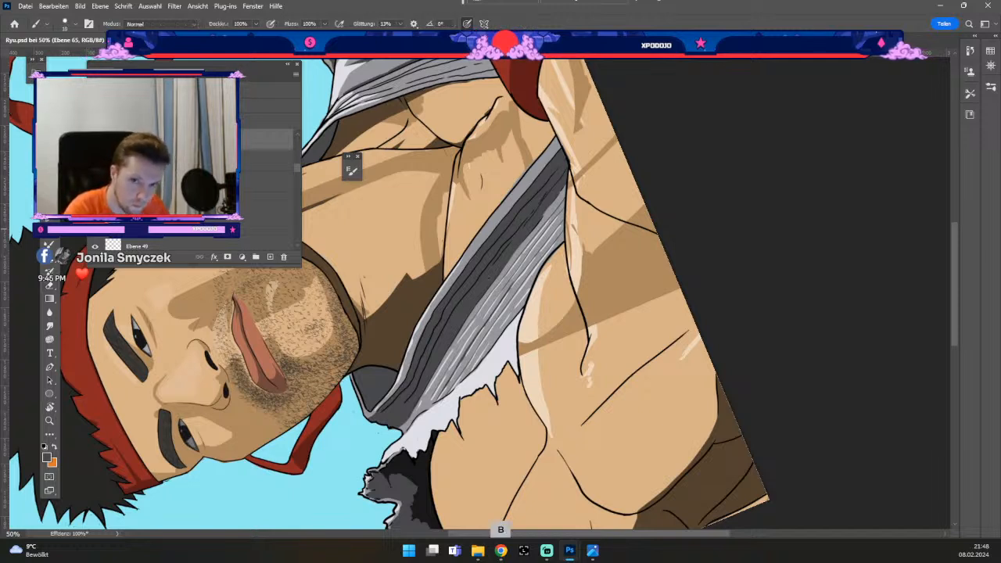
key("odiaeresis")
key("numbersign")
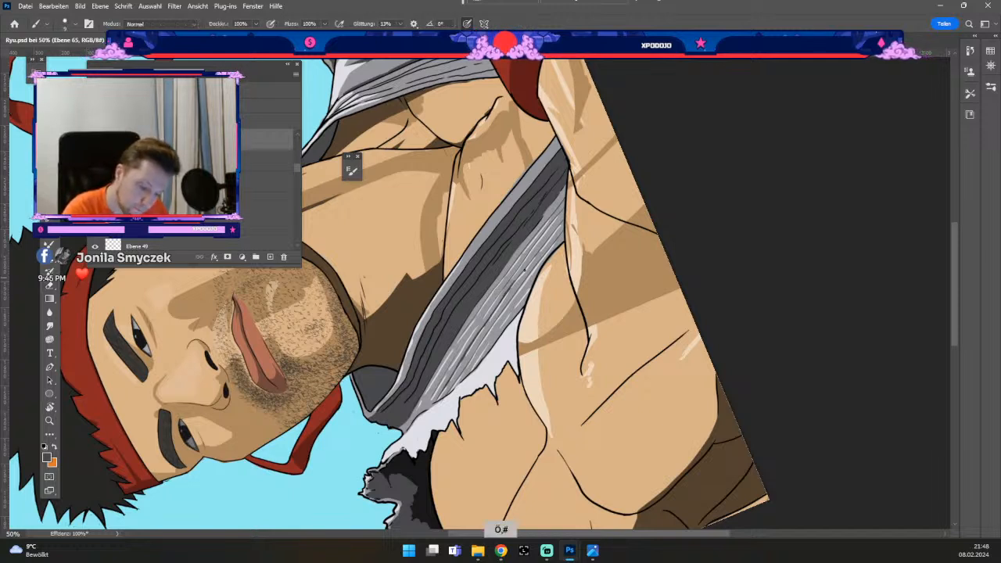
key("ctrl+z")
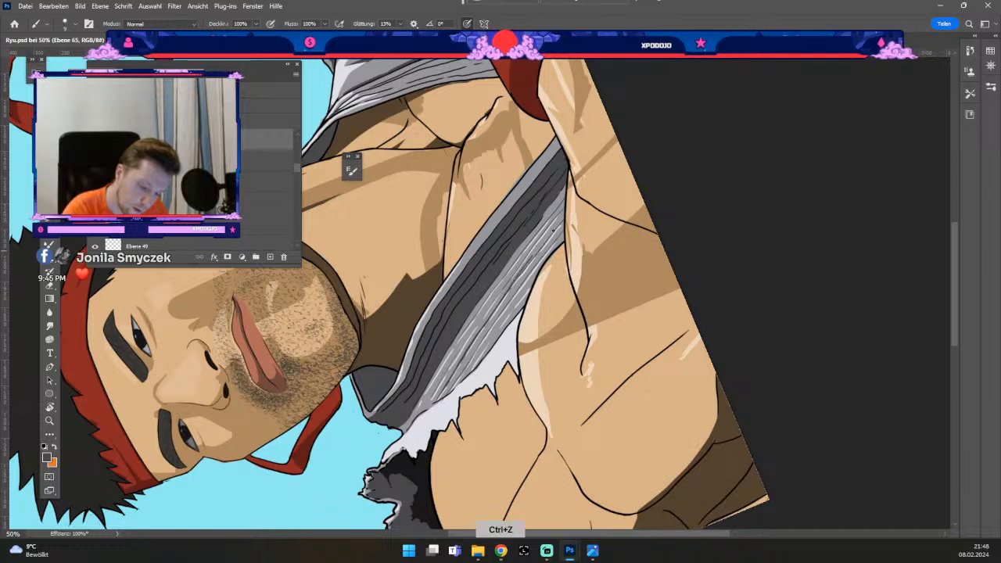
key("ctrl+z")
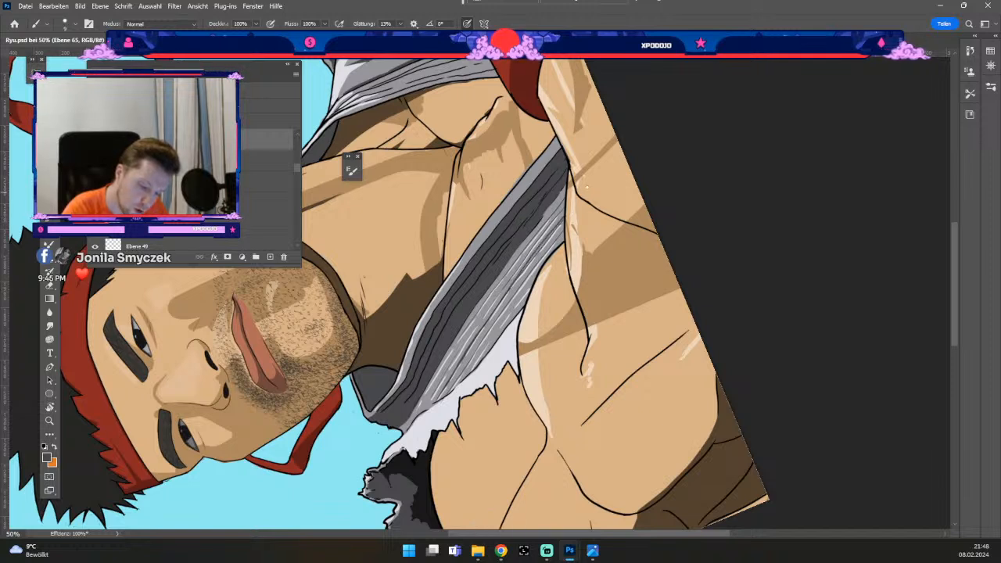
key("ctrl+z")
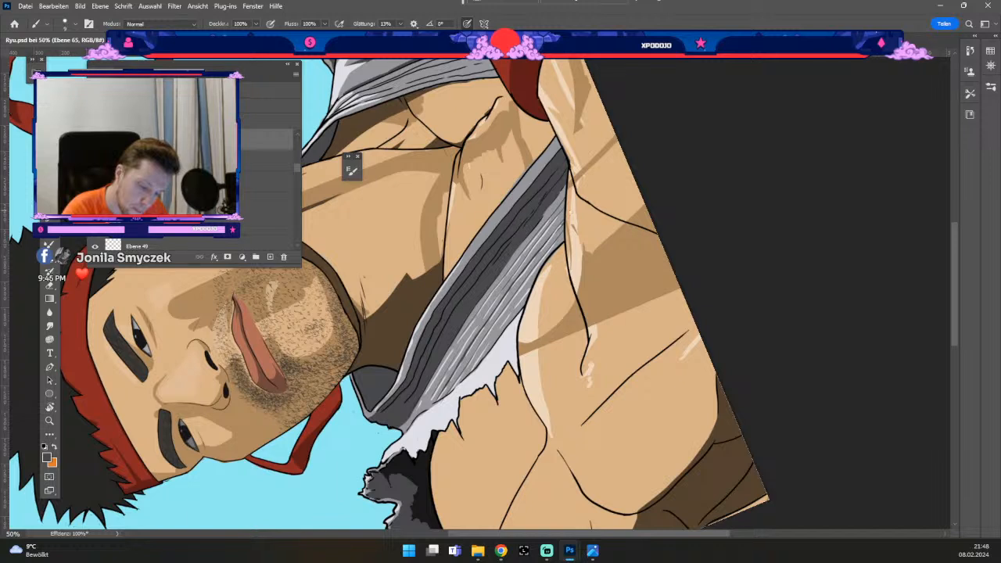
key("ctrl+z")
key("ctrl+z")
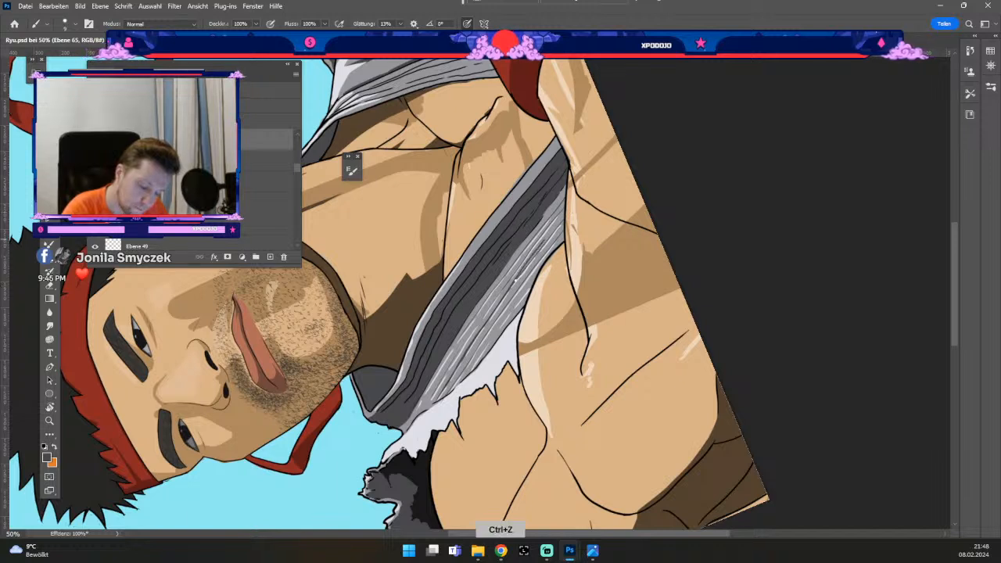
key("ctrl+z")
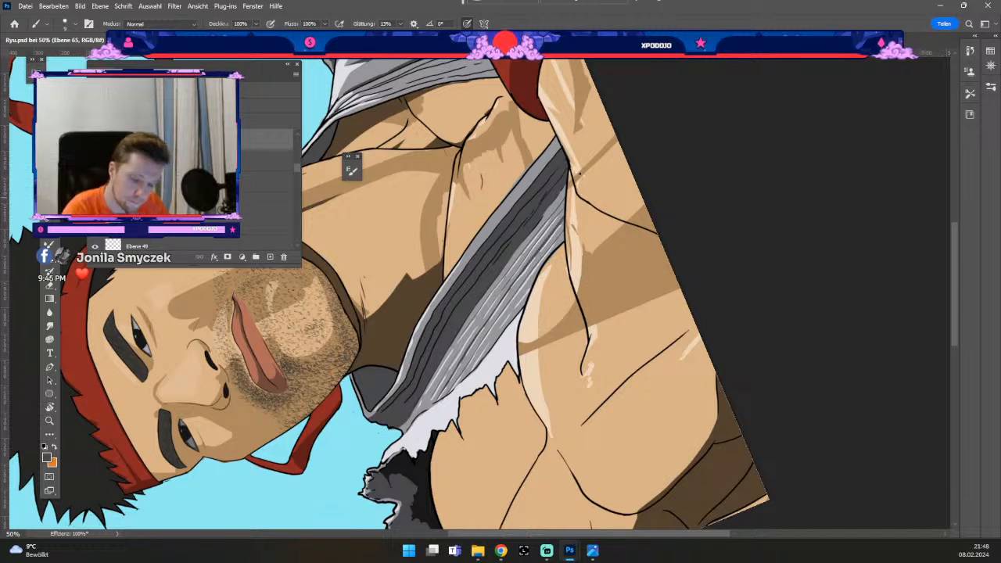
- Clean up excess fold paint at the lapel's narrow end near the forearm with a resized eraser and resume brushing
key("e")
key("odiaeresis")
key("numbersign")
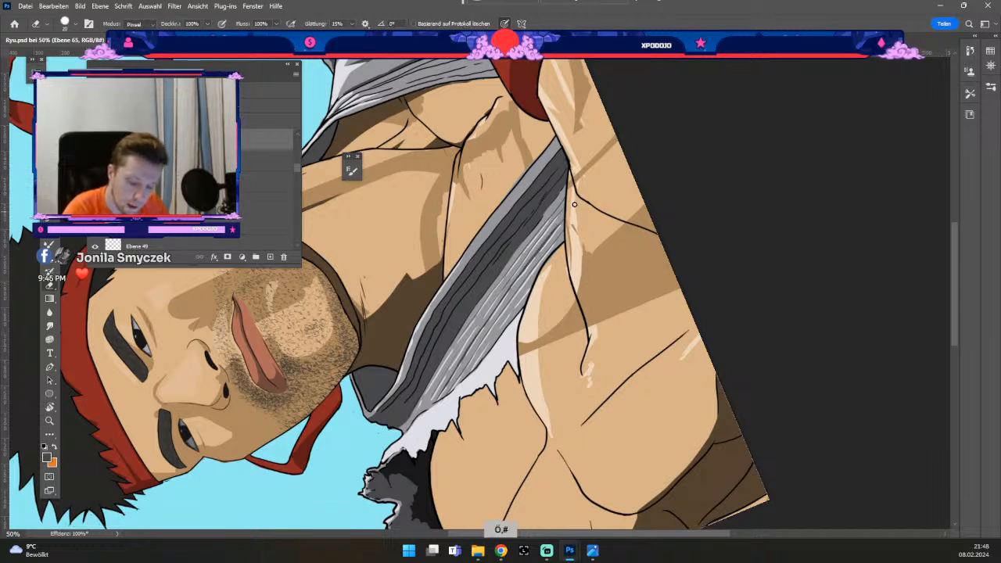
key("b")
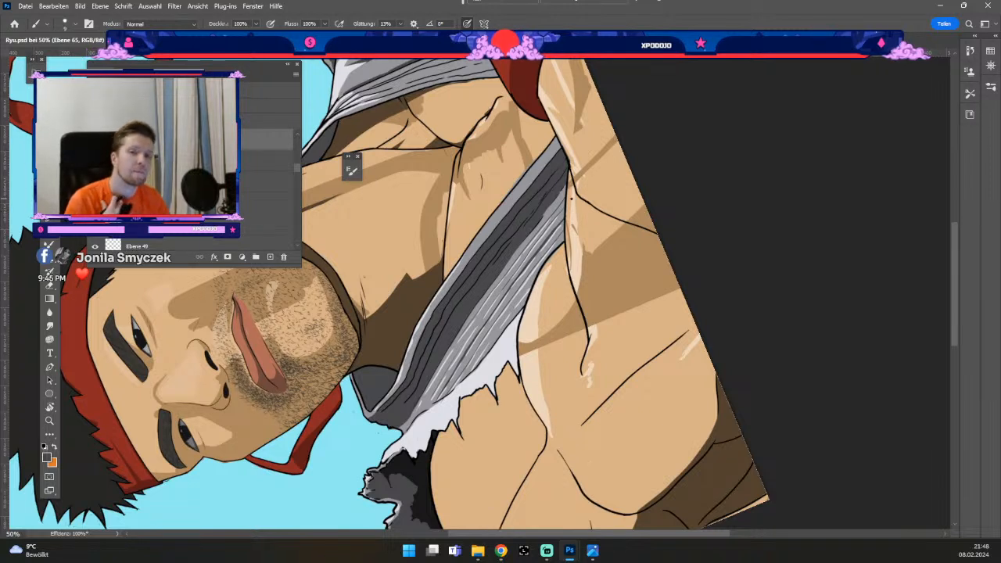
key("b")
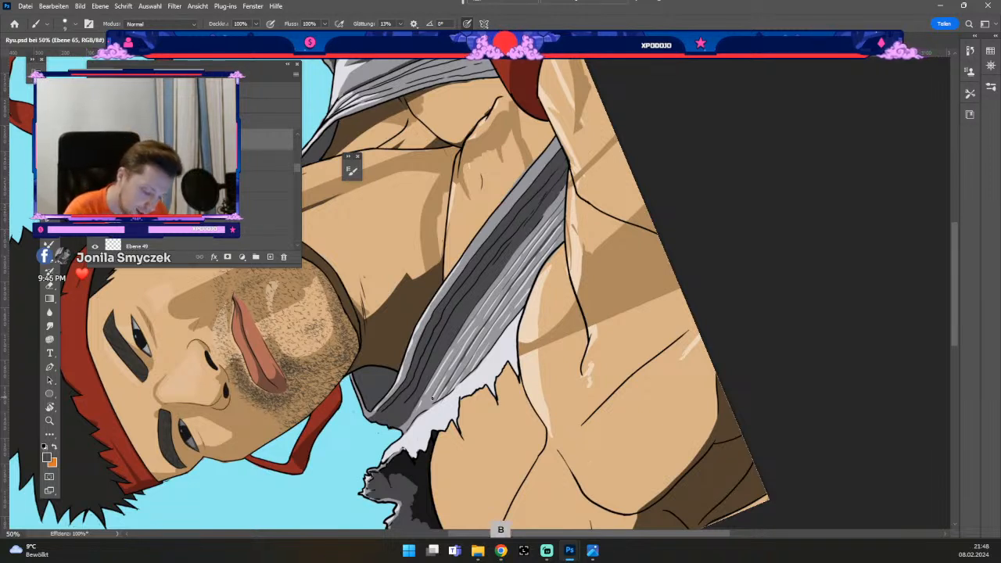
- Paint thin dark grey fold lines at the lapel's collar end beside the torn white edge, undoing misplaced strokes
key("ctrl+z")
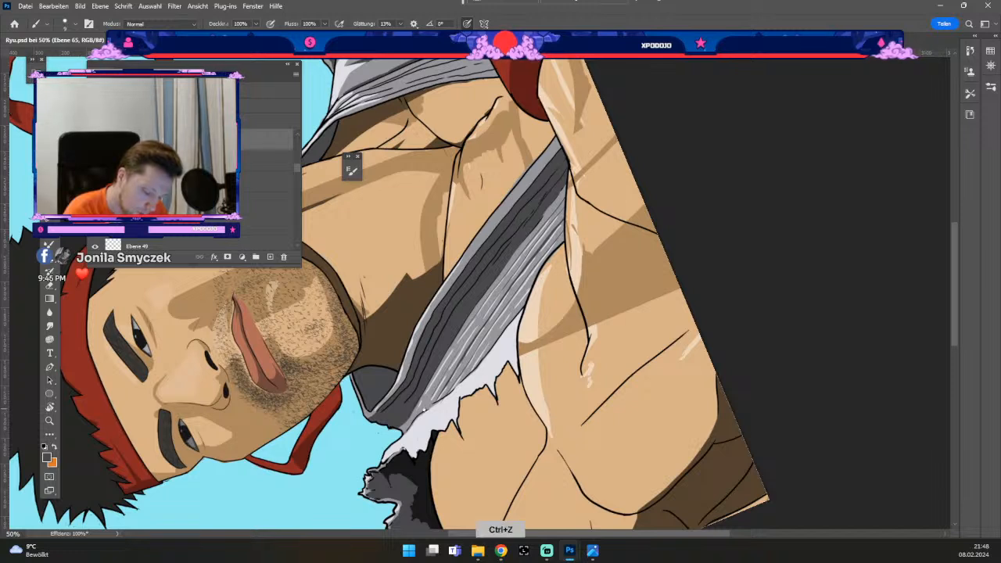
key("ctrl+z")
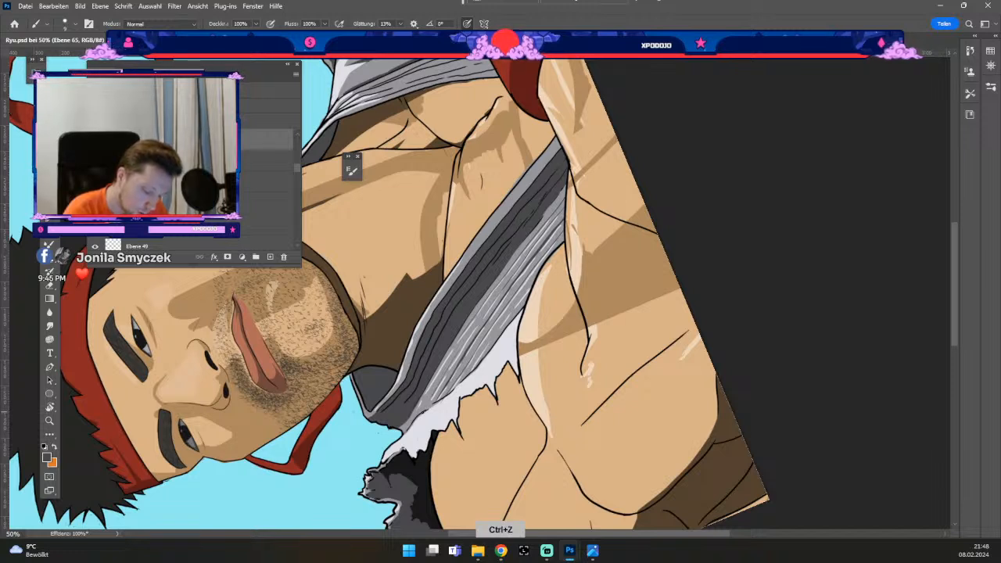
key("ctrl+z")
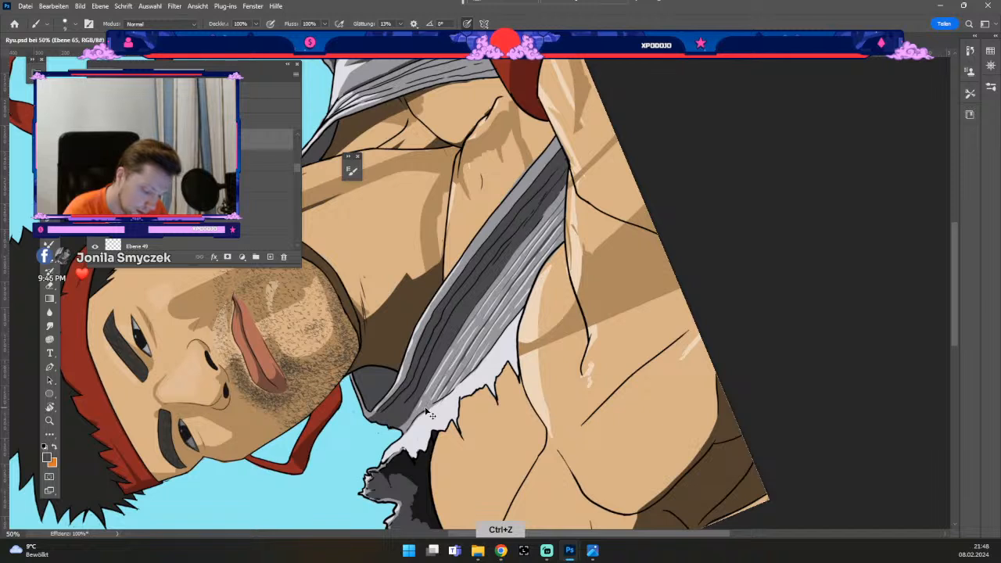
key("b")
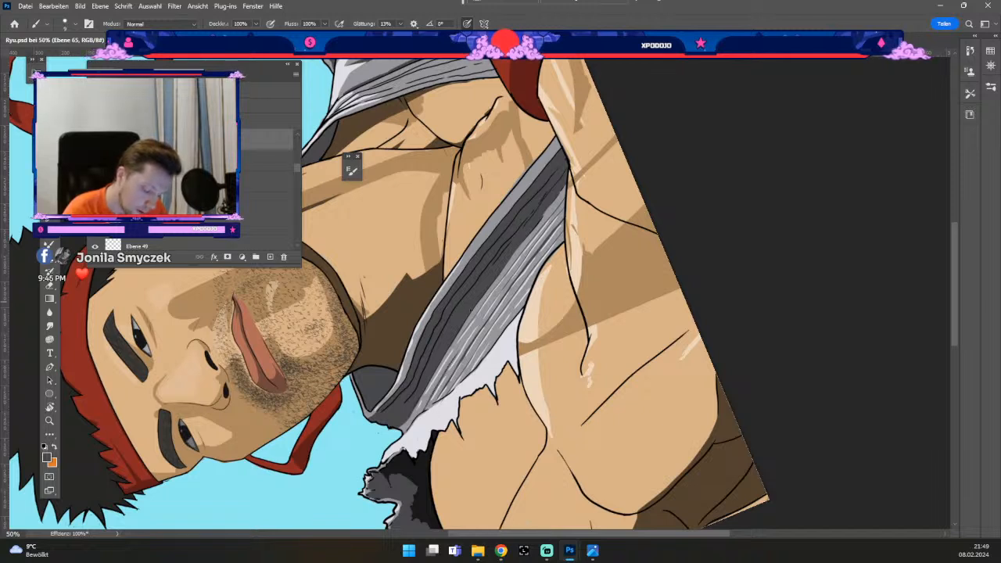
- Add short dark grey fold lines along the middle of the lapel's light grey band, undoing each misplaced stroke
key("ctrl+z")
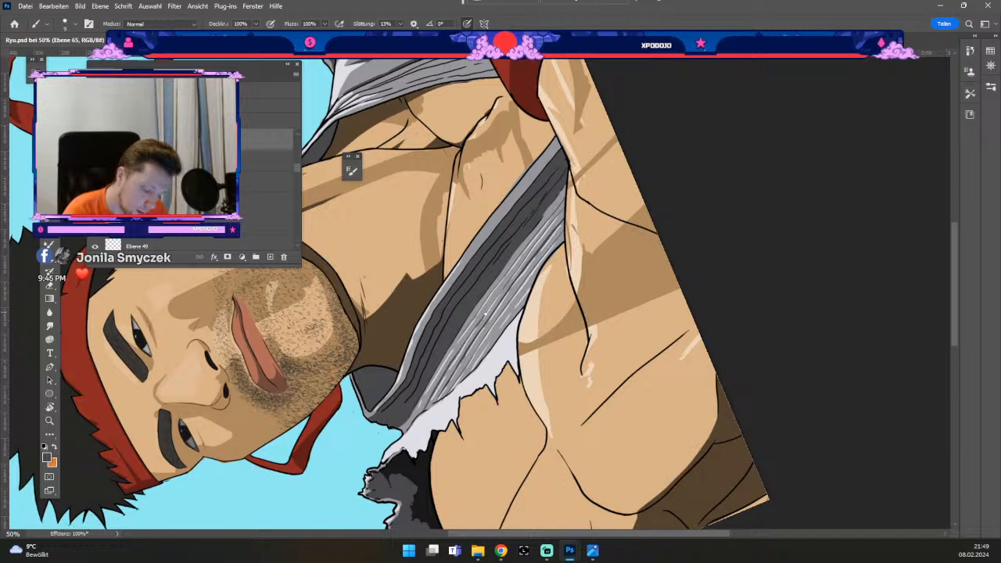
key("ctrl+z")
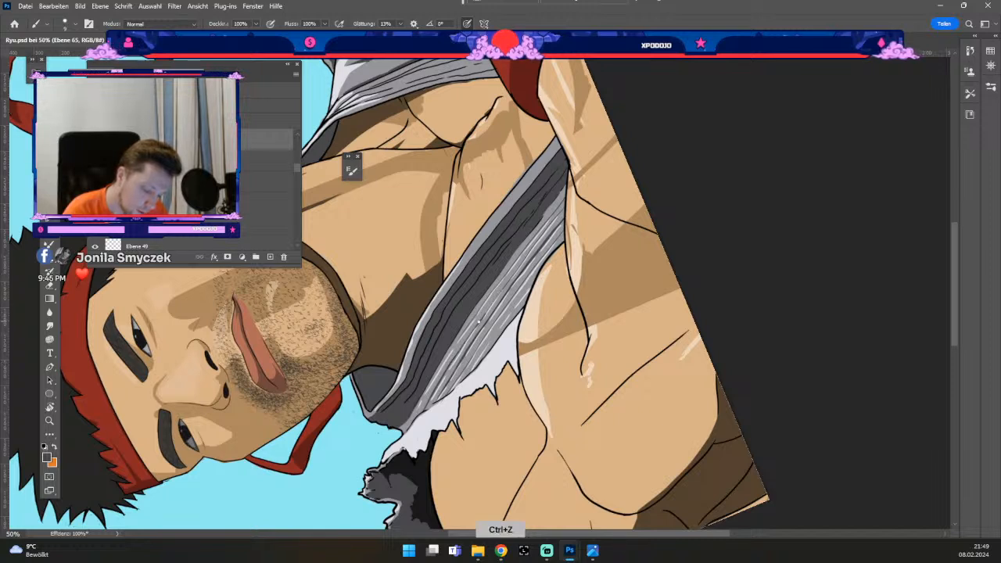
key("ctrl+z")
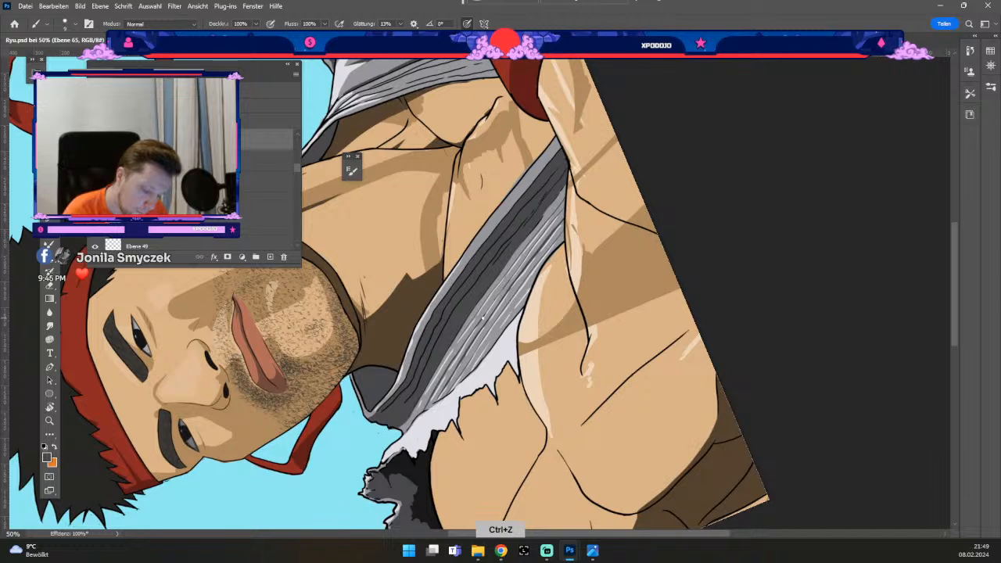
key("ctrl+z")
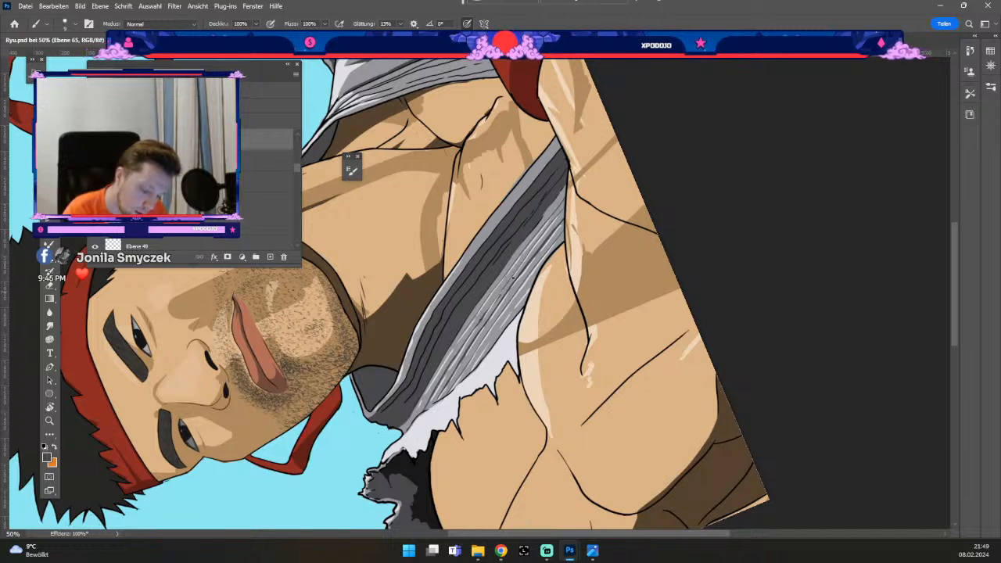
key("ctrl+z")
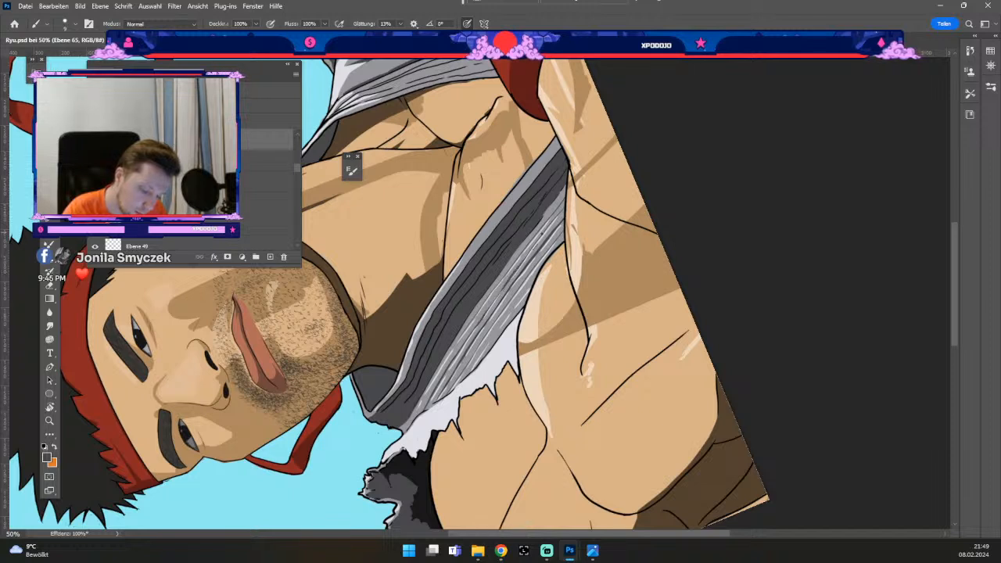
key("ctrl+z")
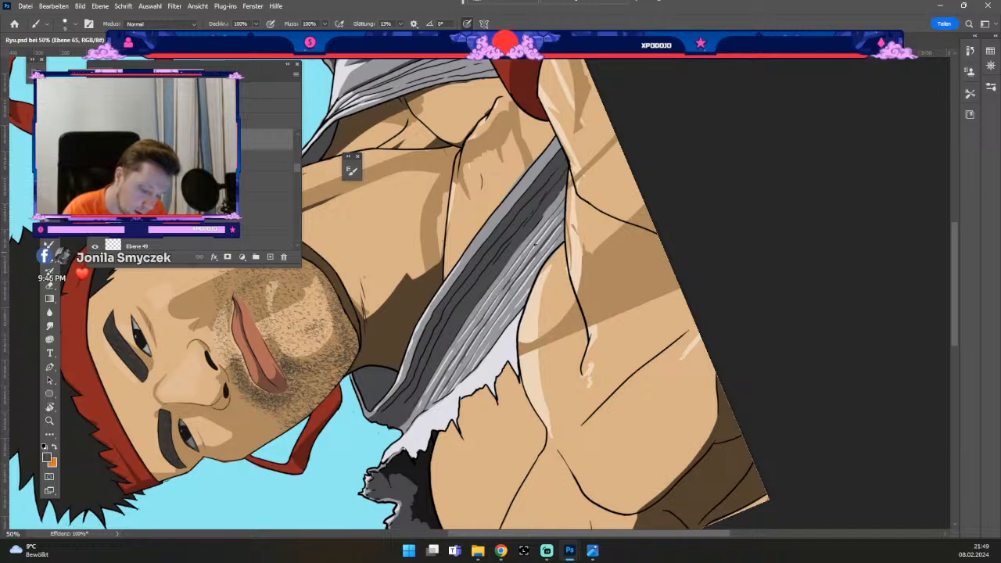
key("ctrl+z")
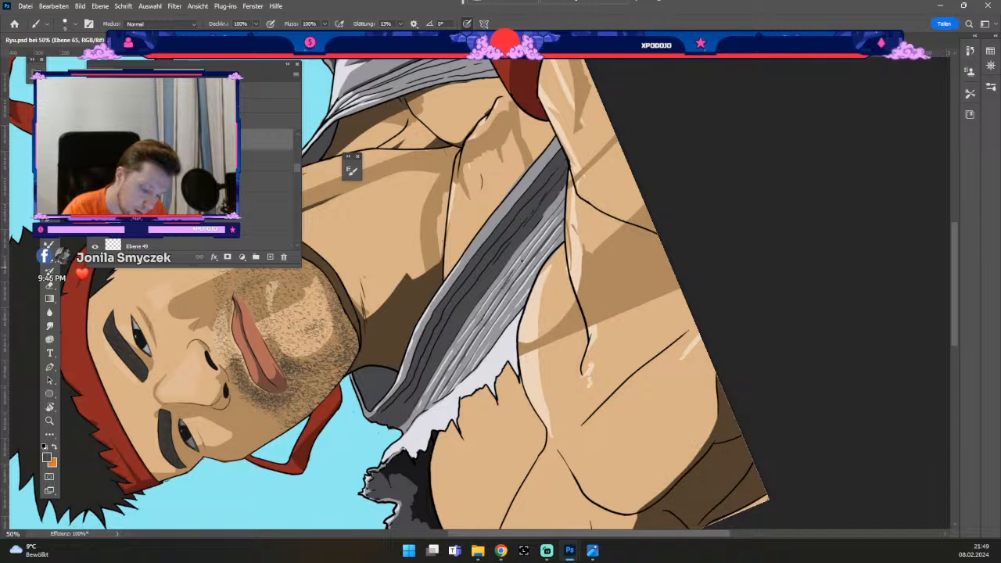
key("ctrl+z")
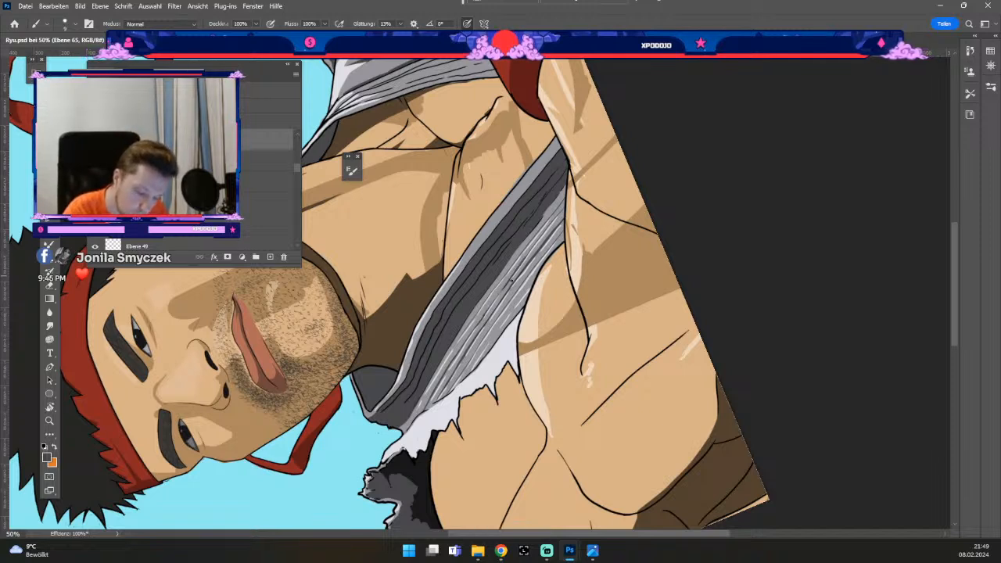
key("ctrl+z")
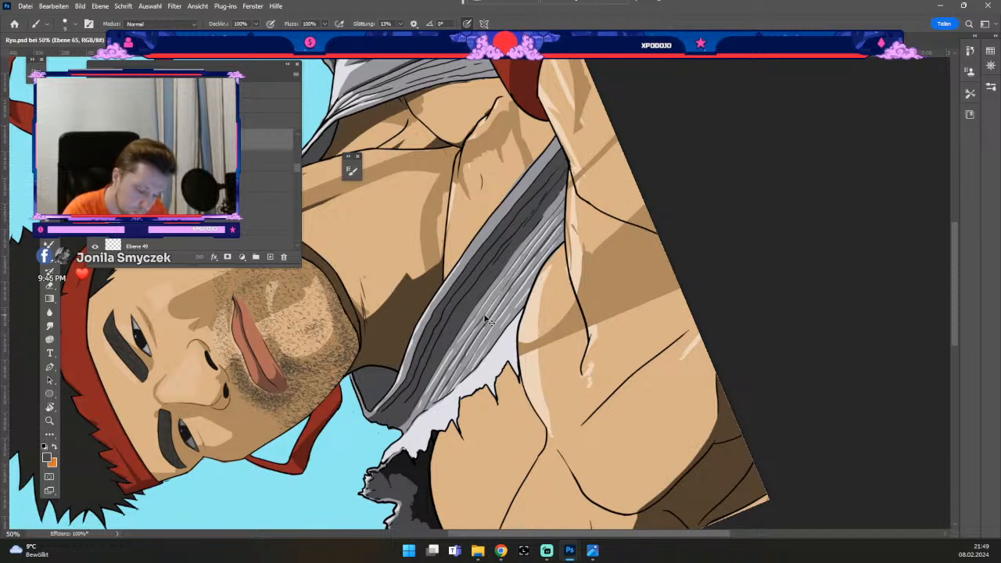
key("ctrl+z")
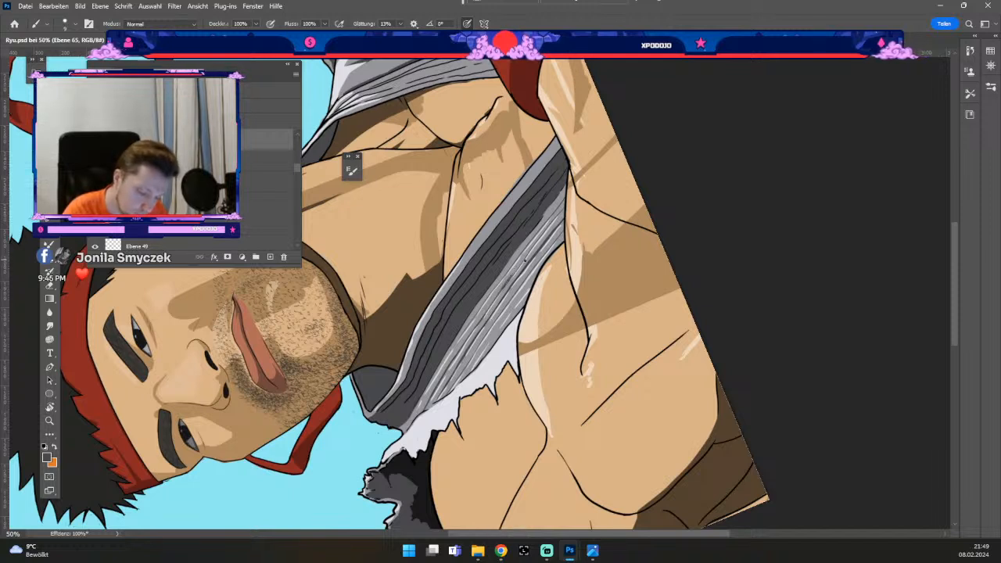
- Erase excess paint from the light grey band and repaint its fold lines toward the lapel's narrow end, undoing misplaced strokes
key("e")
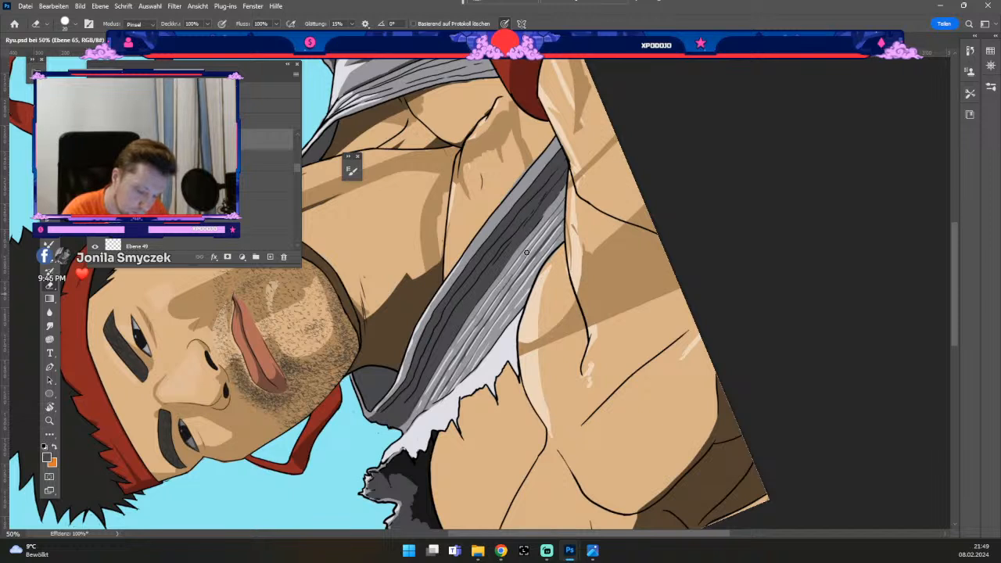
key("b")
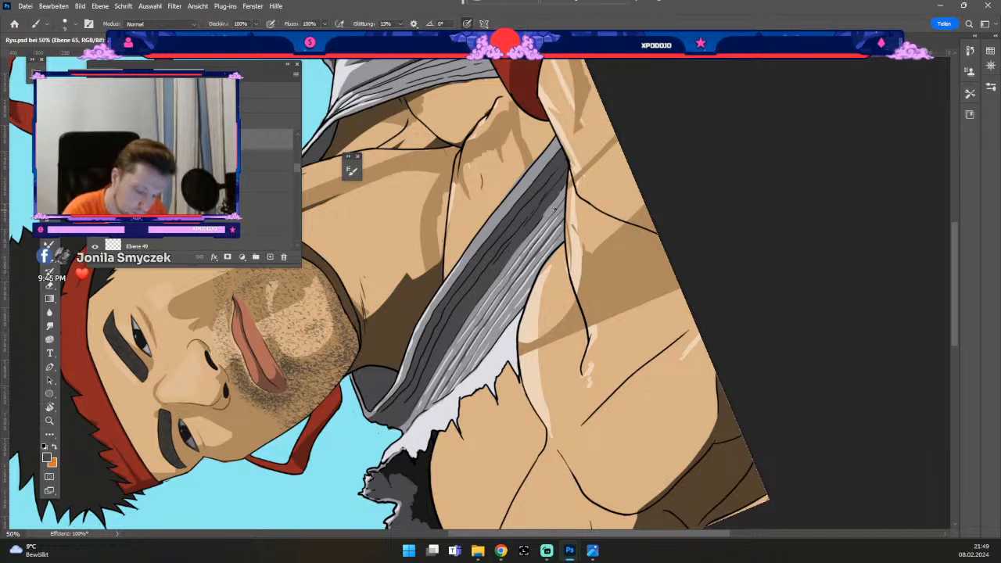
key("b")
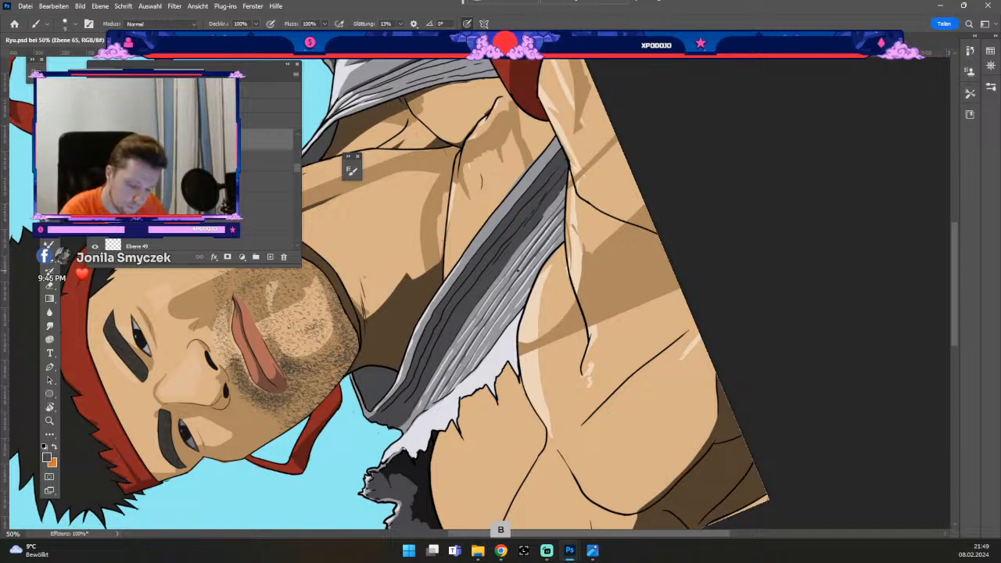
key("ctrl+z")
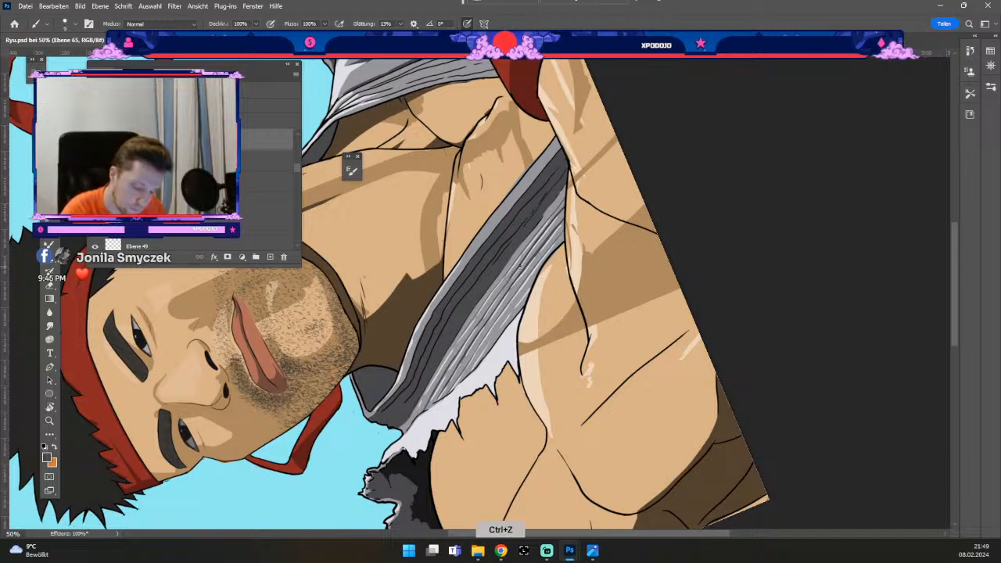
key("b")
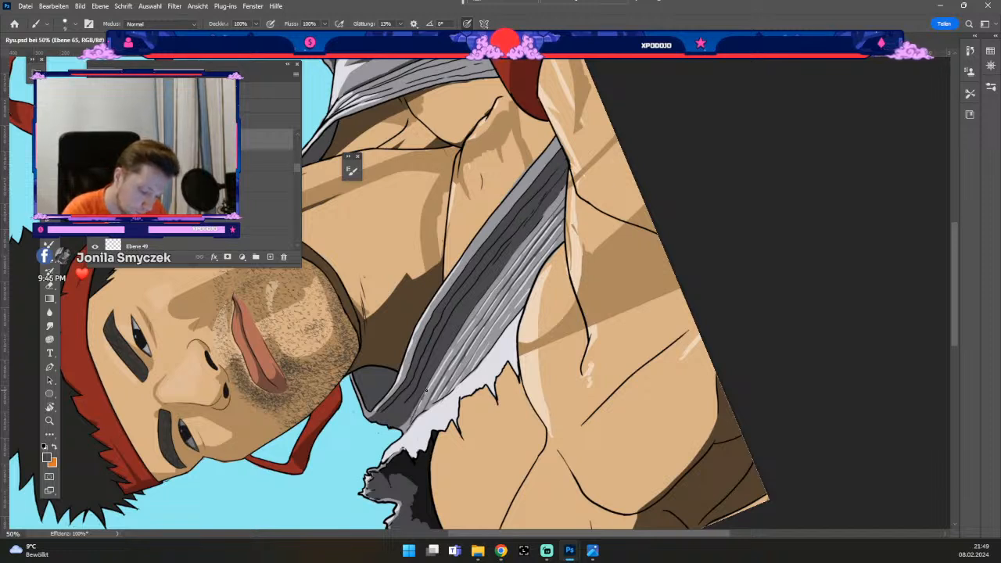
key("ctrl+z")
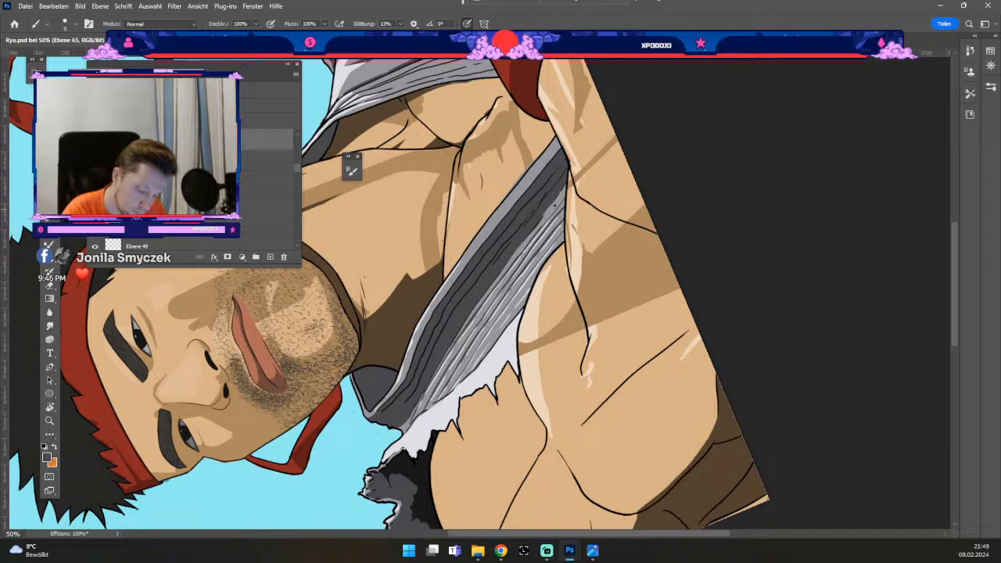
key("ctrl+z")
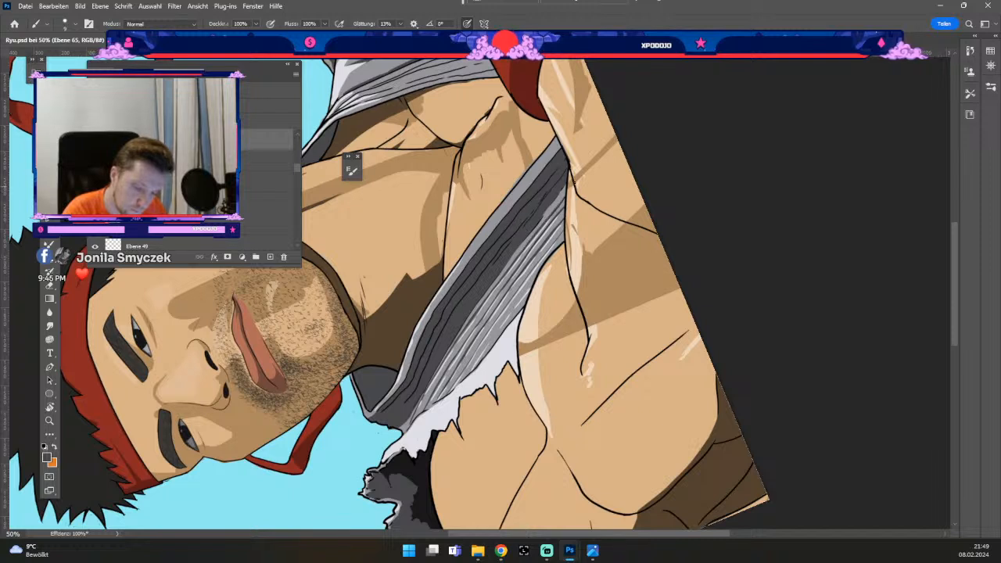
- Paint dark grey fold lines along the lapel's outer edge beside the torn white cloth and chest, undoing misplaced strokes
key("b")
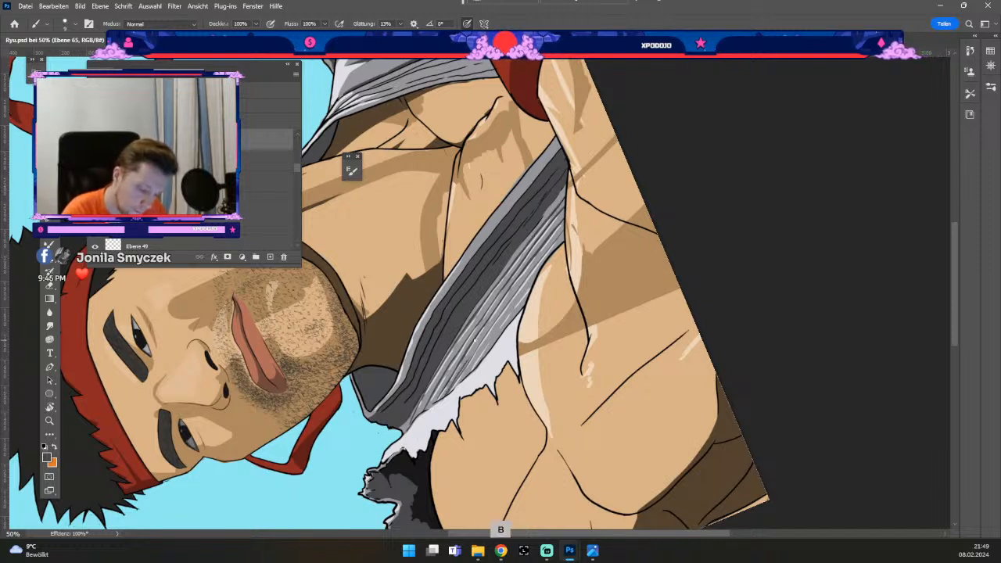
key("ctrl+z")
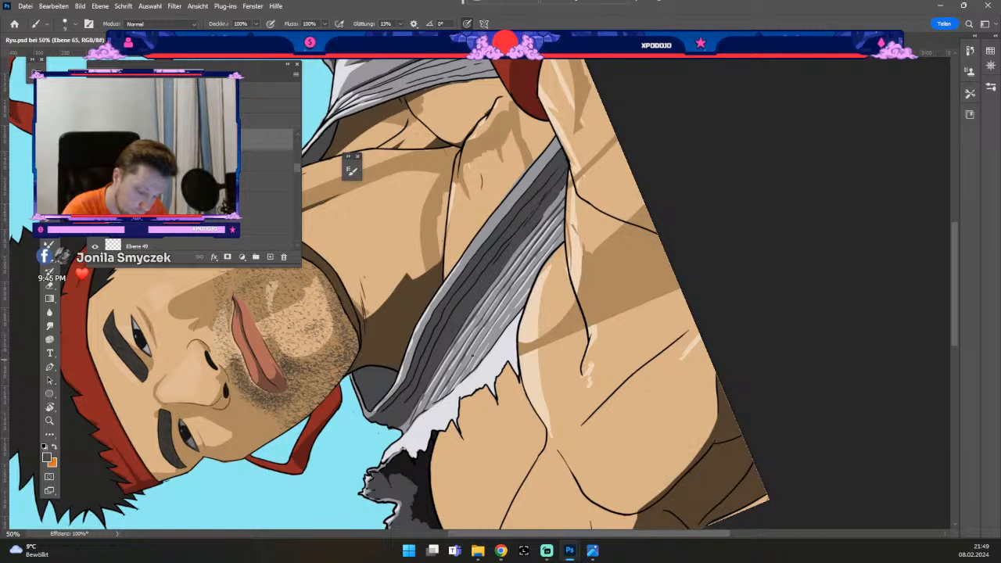
key("ctrl+z")
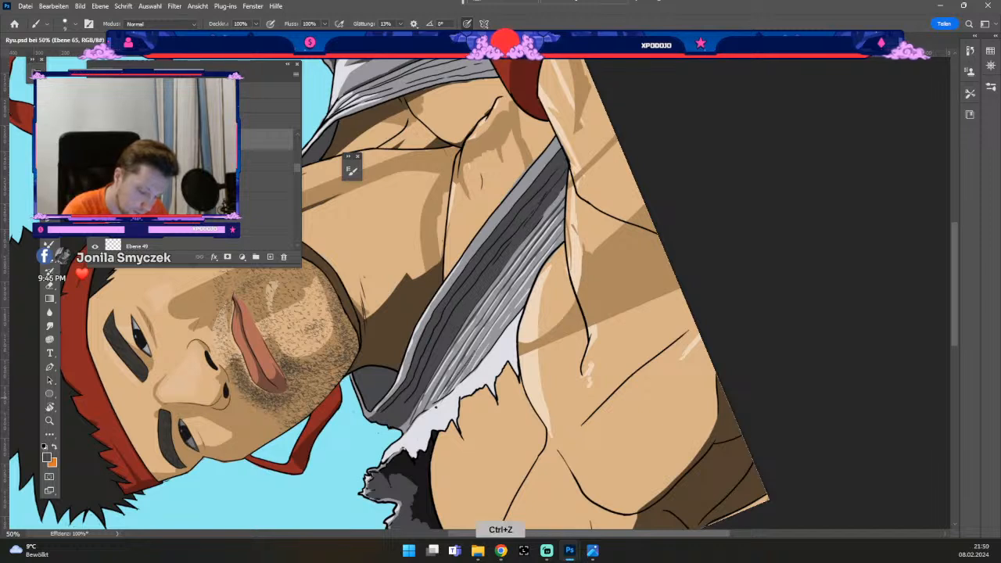
key("ctrl+z")
key("ctrl+z")
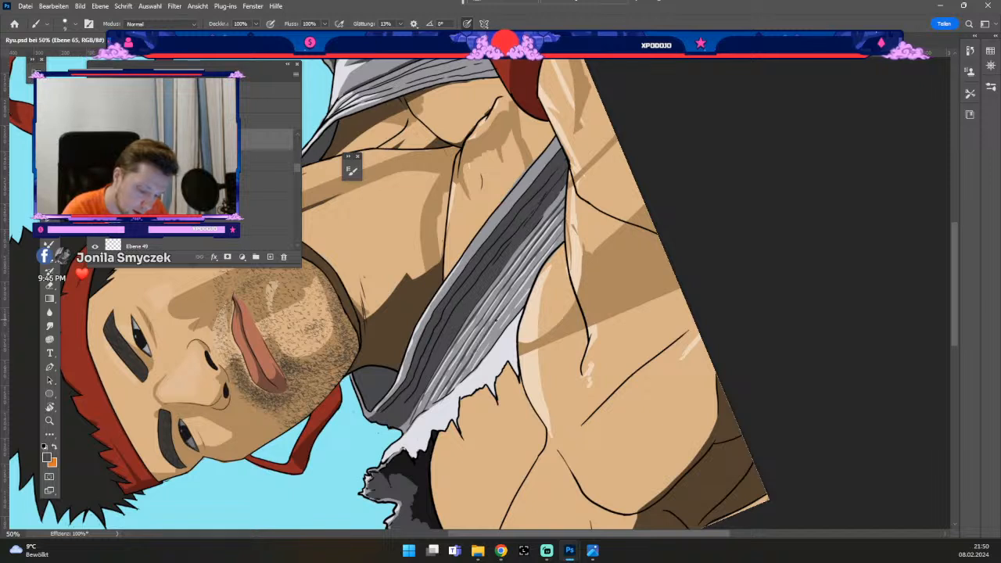
key("ctrl+z")
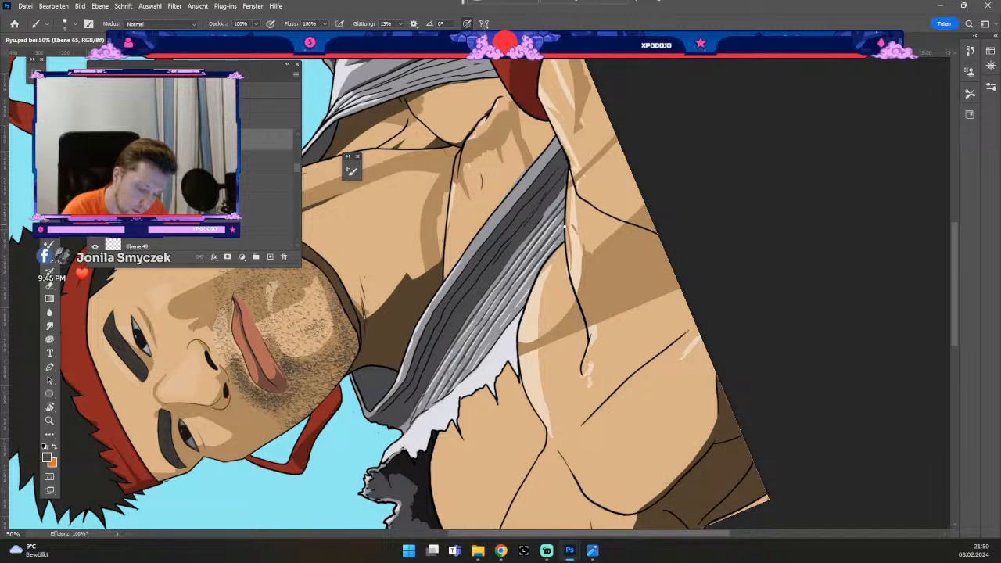
key("ctrl+z")
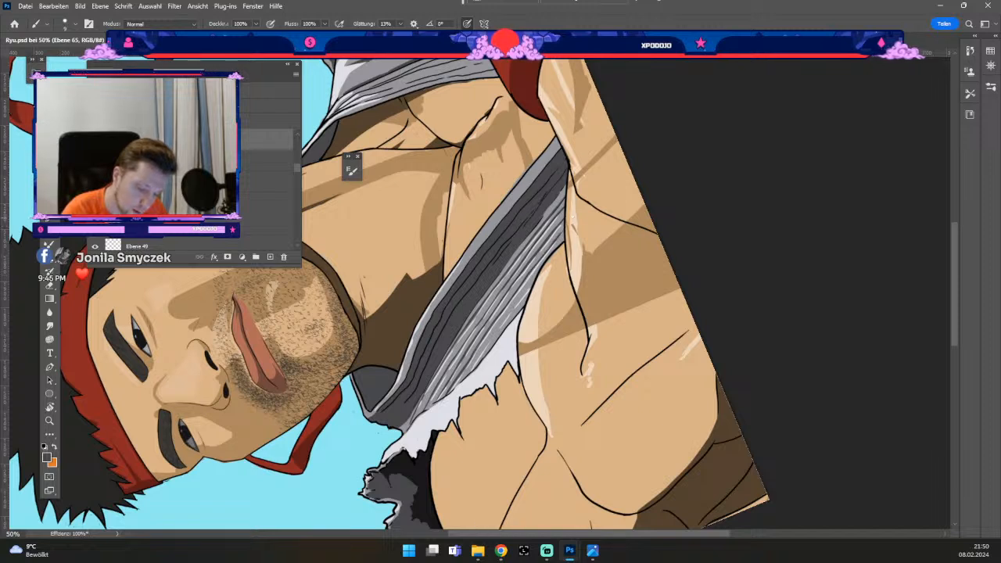
key("b")
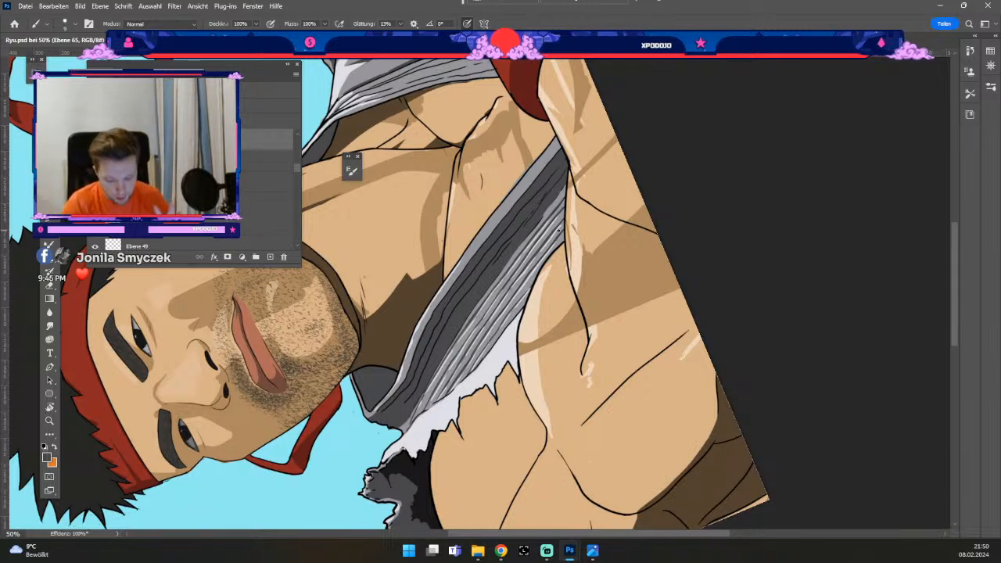
- Reset the canvas rotation, zoom out to 25%, and move the displaced skin shading layer Ebene 56 back into alignment with the body
key("Escape")
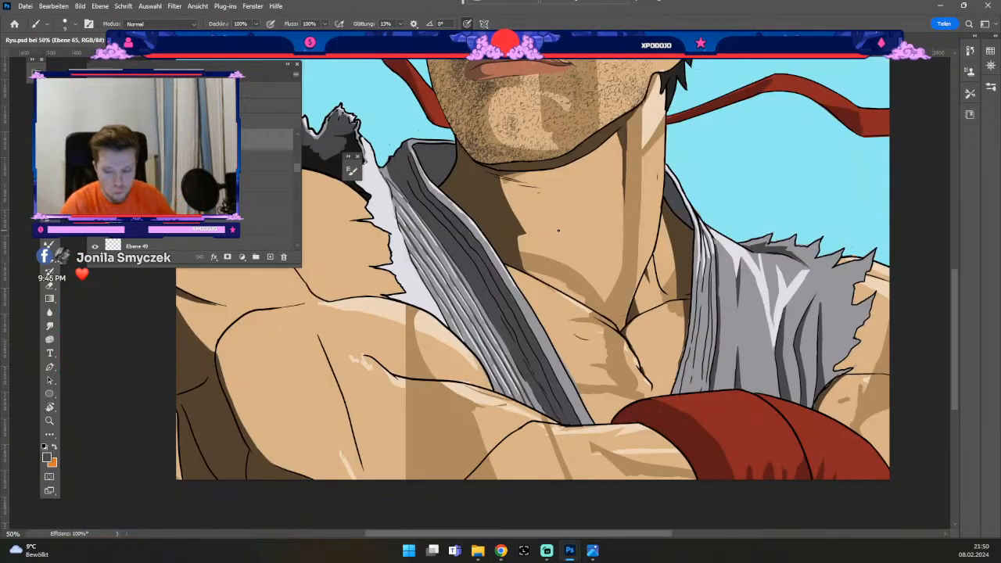
key("ctrl+minus")
key("ctrl+minus")
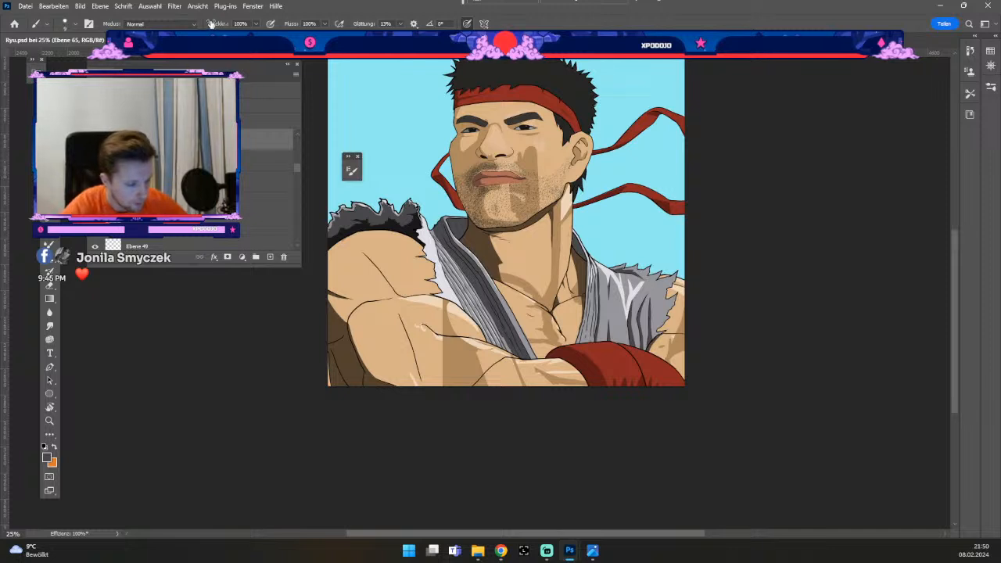
key("v")
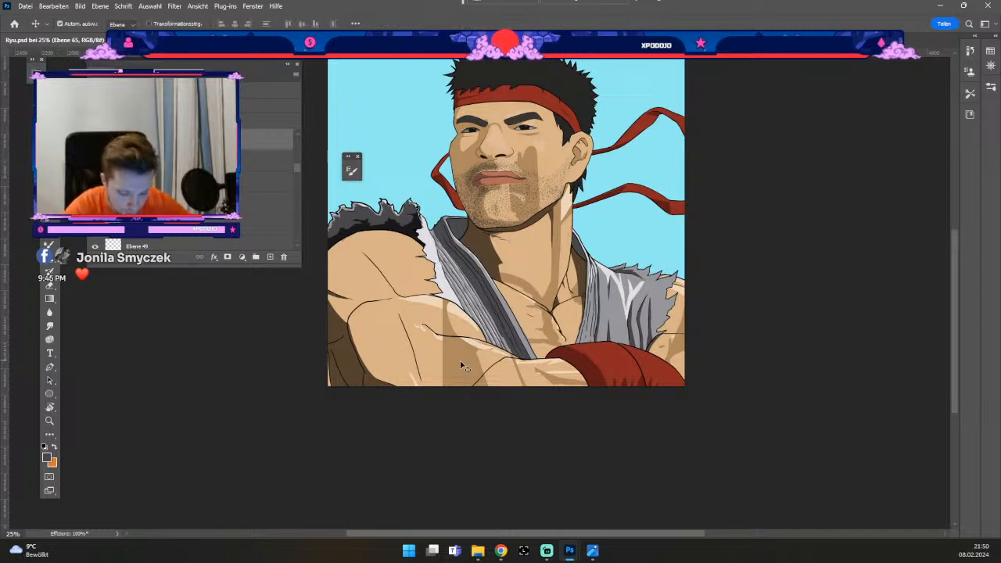
mouse_move(467, 364)
left_mouse_down()
mouse_move(340, 330)
mouse_move(344, 315)
left_mouse_up()
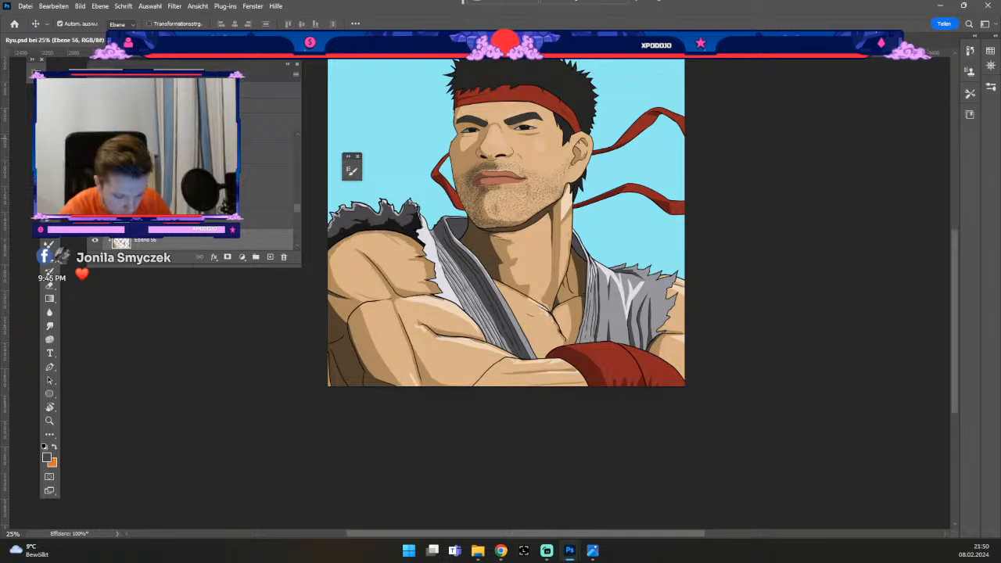
- Step back through the last moves of the skin shading layer Ebene 56 and nudge it up three times to fit the body
key("ctrl+z")
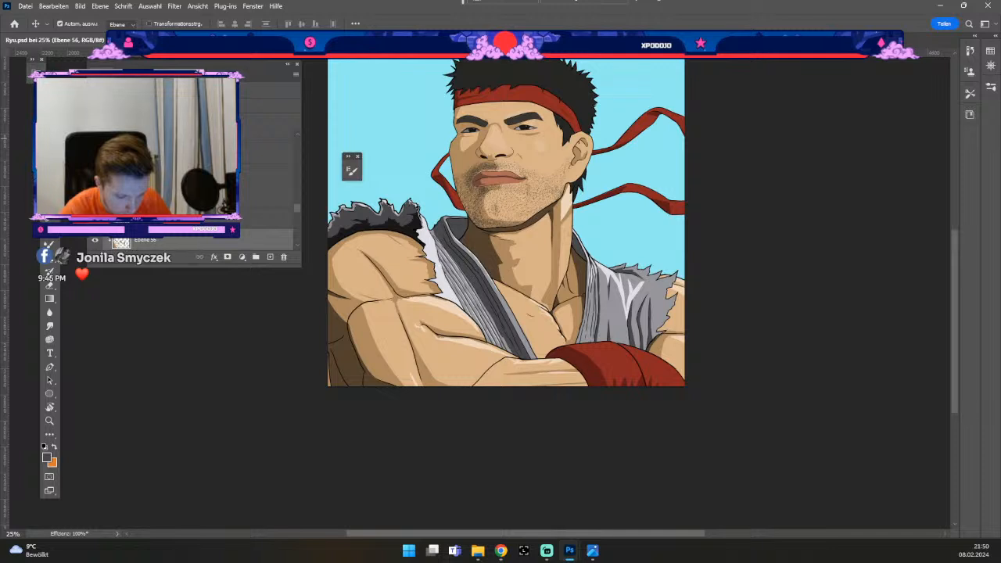
key("ctrl+z")
key("ctrl+shift+z")
key("ctrl+z")
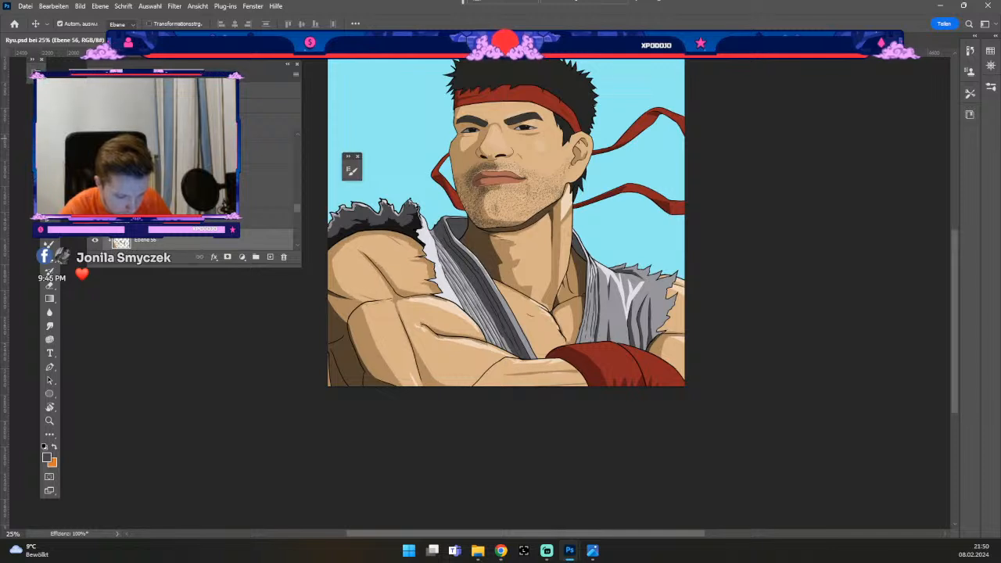
key("Up")
key("Up")
key("Up")
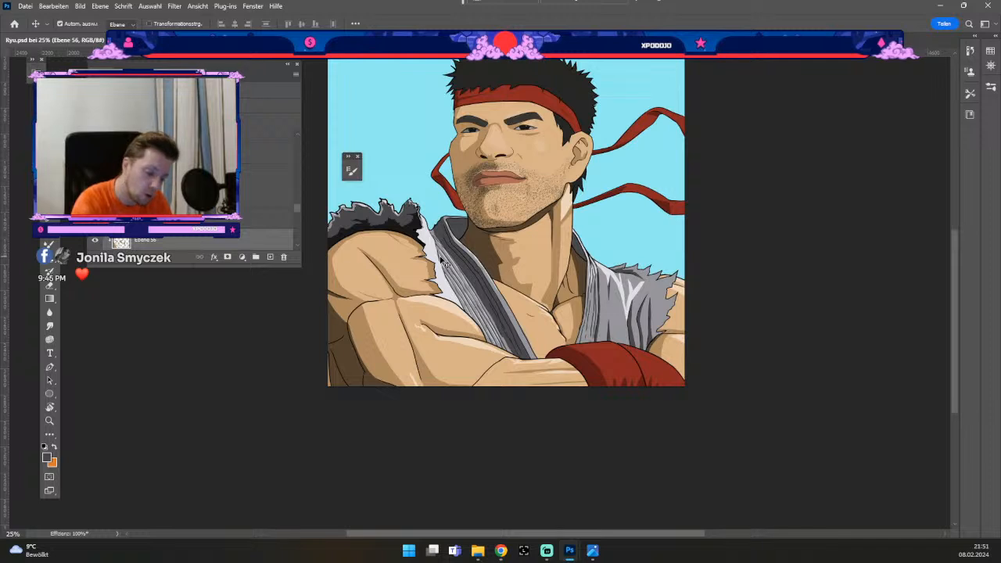
- Try a dark grey shading stroke along the outer shoulder with a 30 px brush and undo it
key("b")
key("ö")
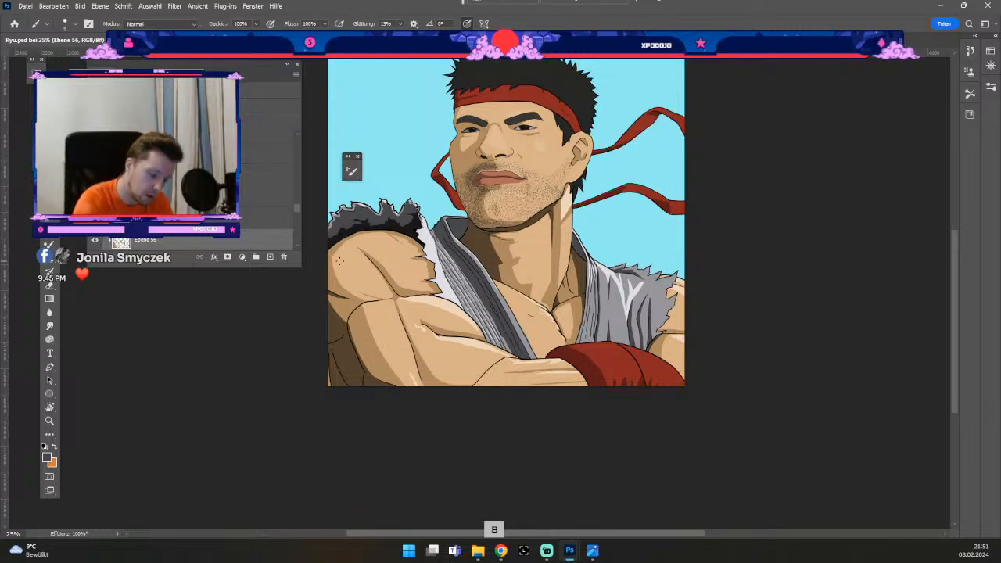
key("#")
key("#")
key("#")
key("#")
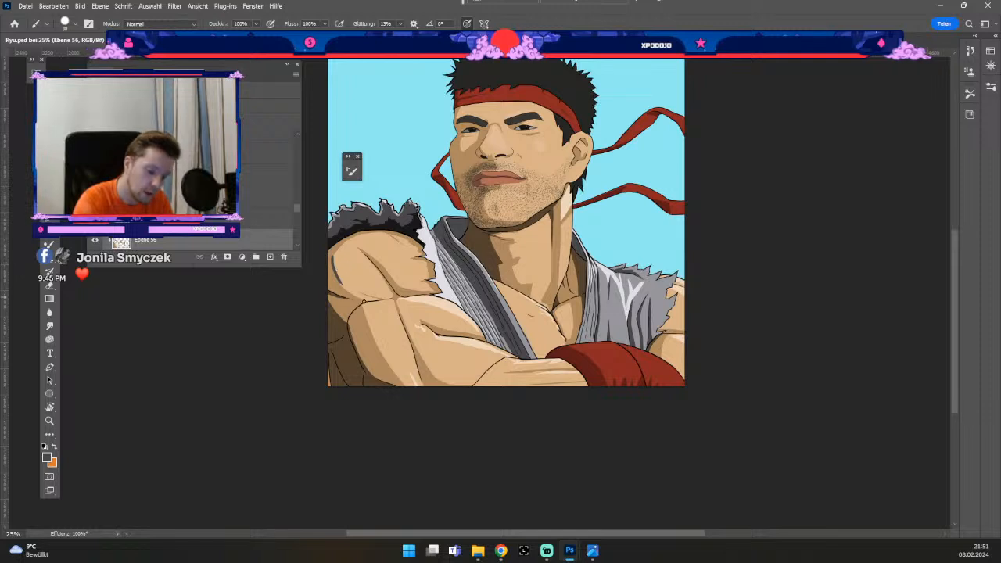
key("ctrl+z")
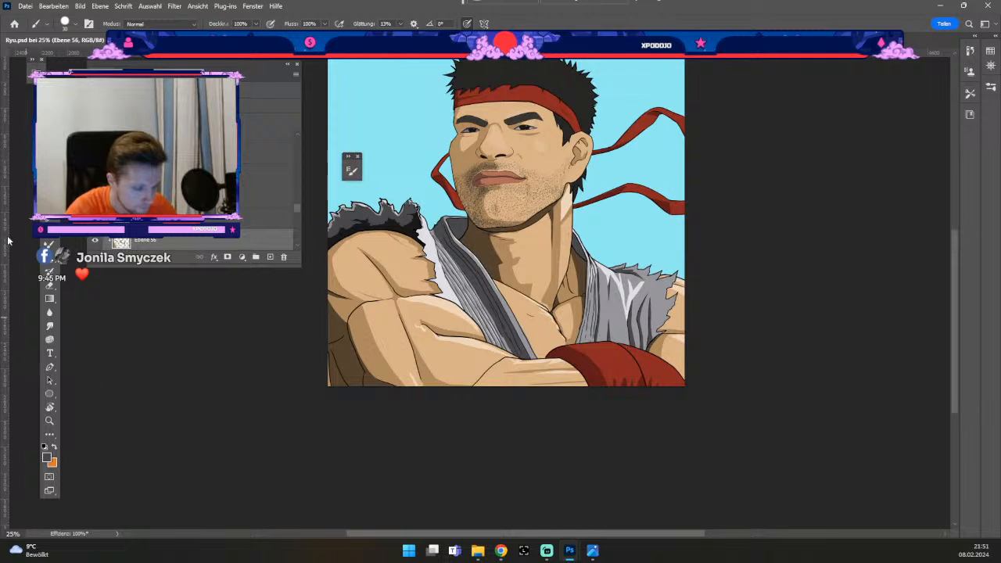
- Select the robe layer Ebene 59 and switch to layer Ebene 65 at the collar beside the neck
key("v")
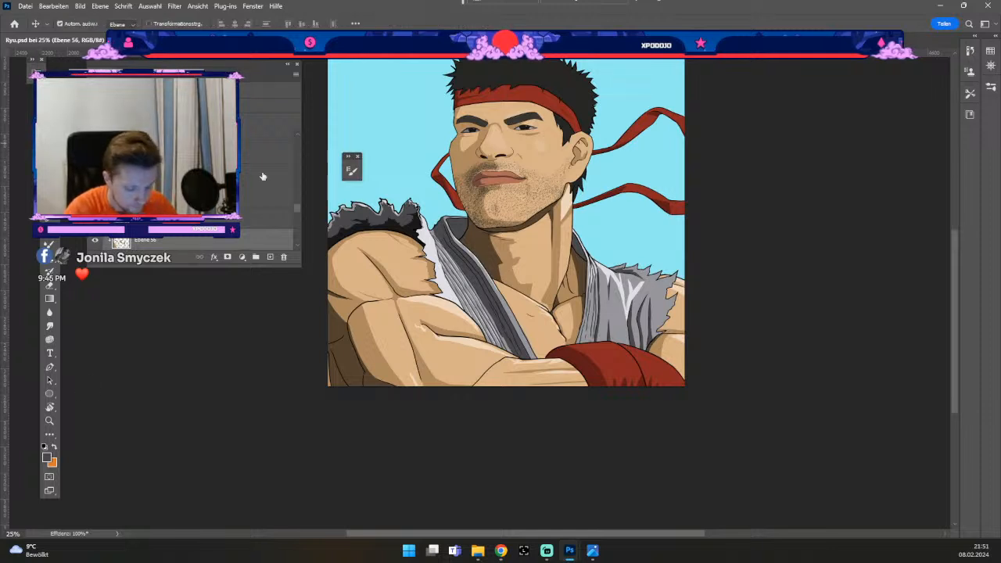
left_click(608, 308)
key("e")
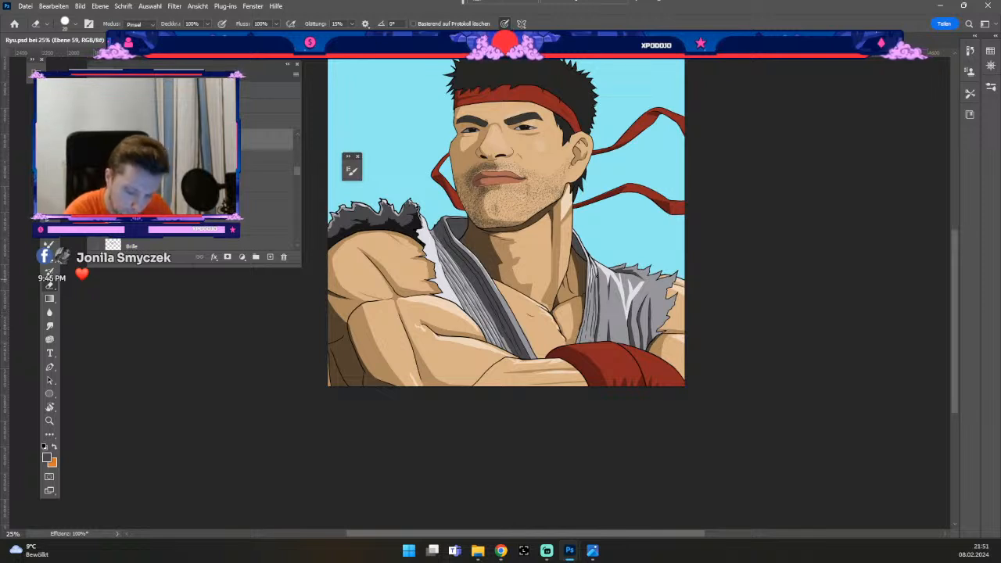
key("b")
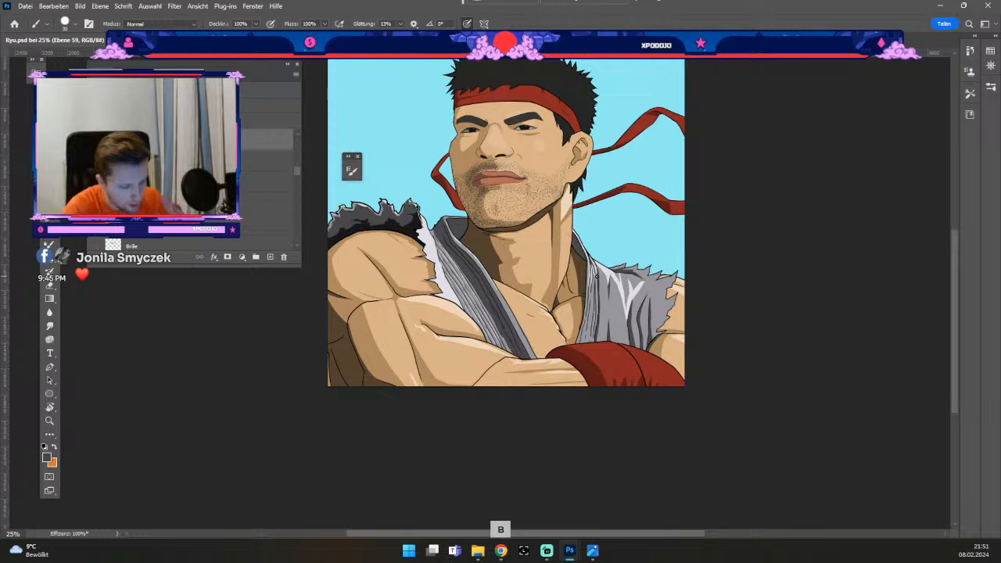
key("v")
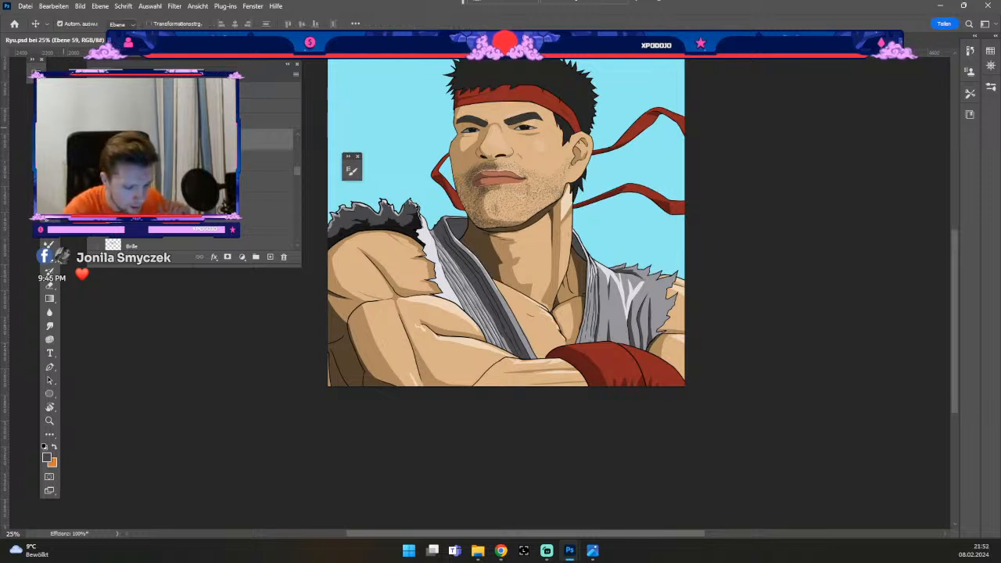
left_click(442, 233)
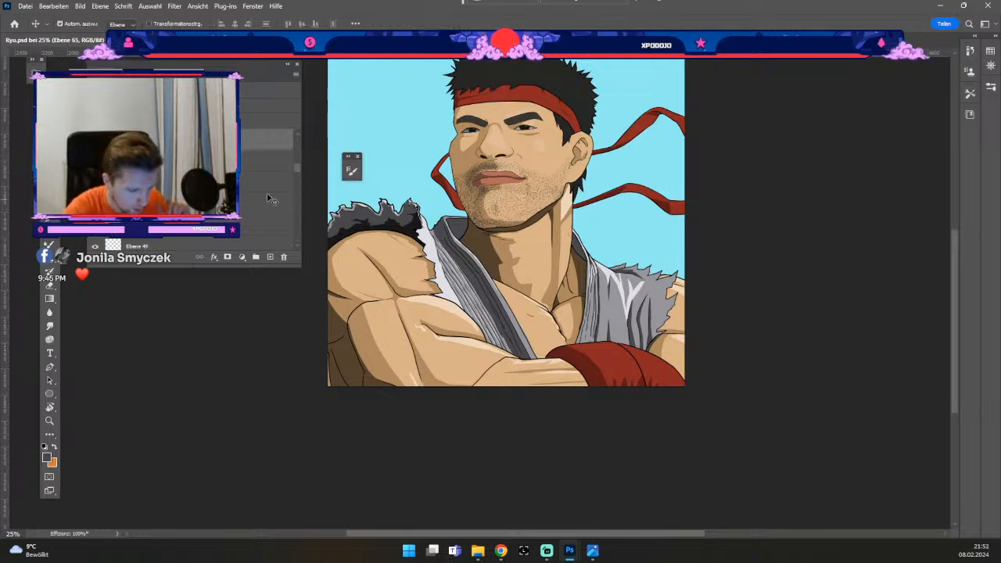
key("e")
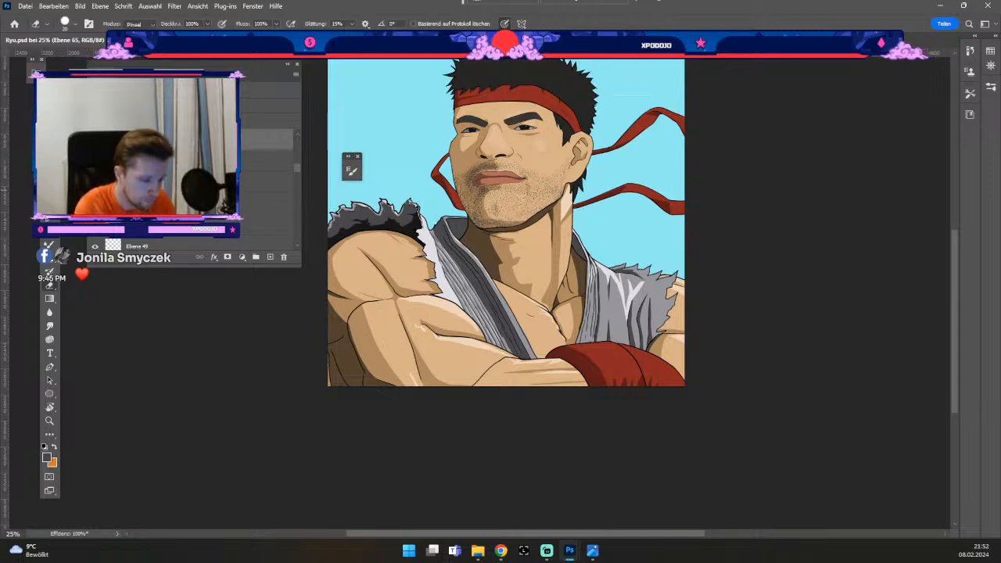
- Set the painting colour to dark grey 48484b and the brush size to 20 px for the collar
left_click(49, 460)
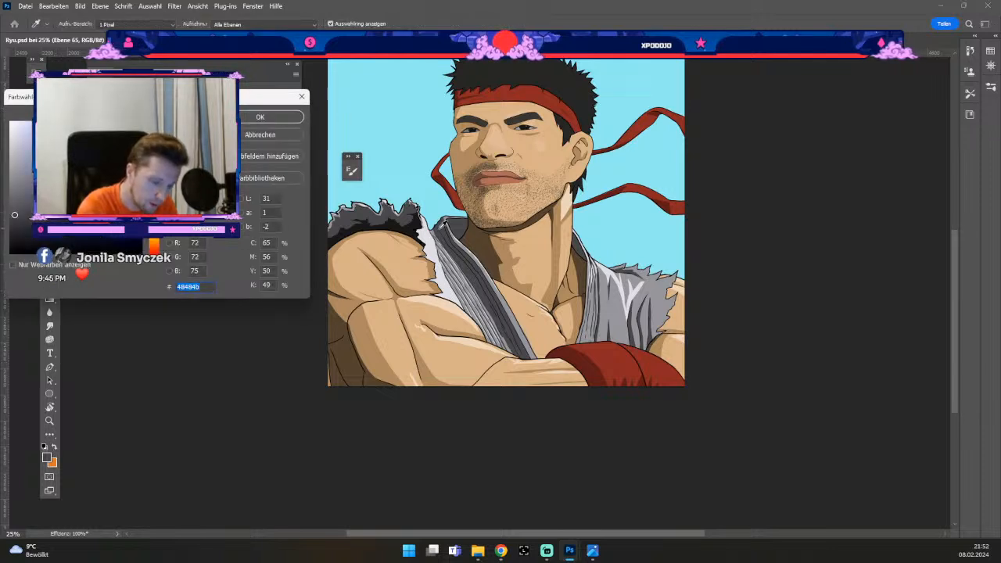
left_click(279, 117)
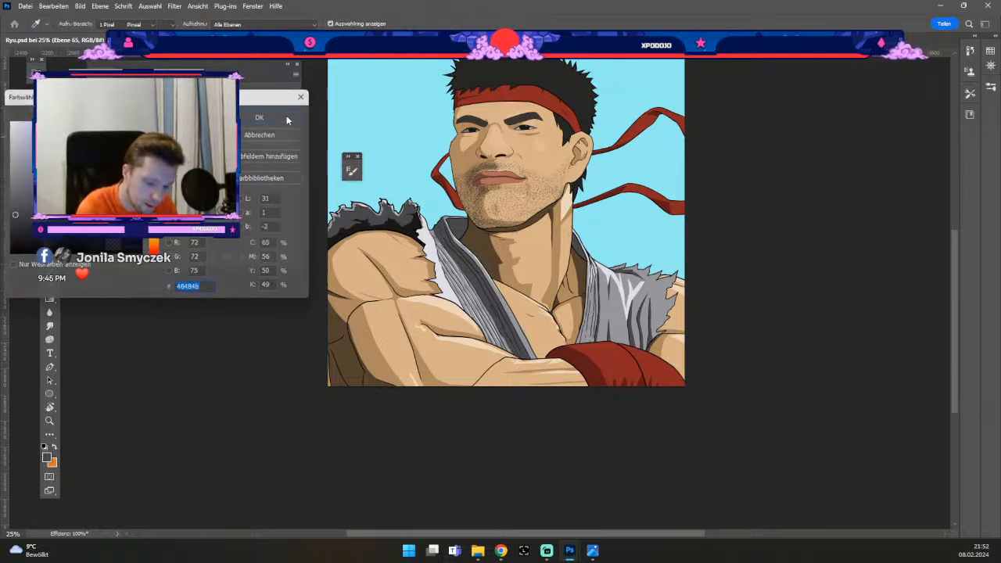
key("b")
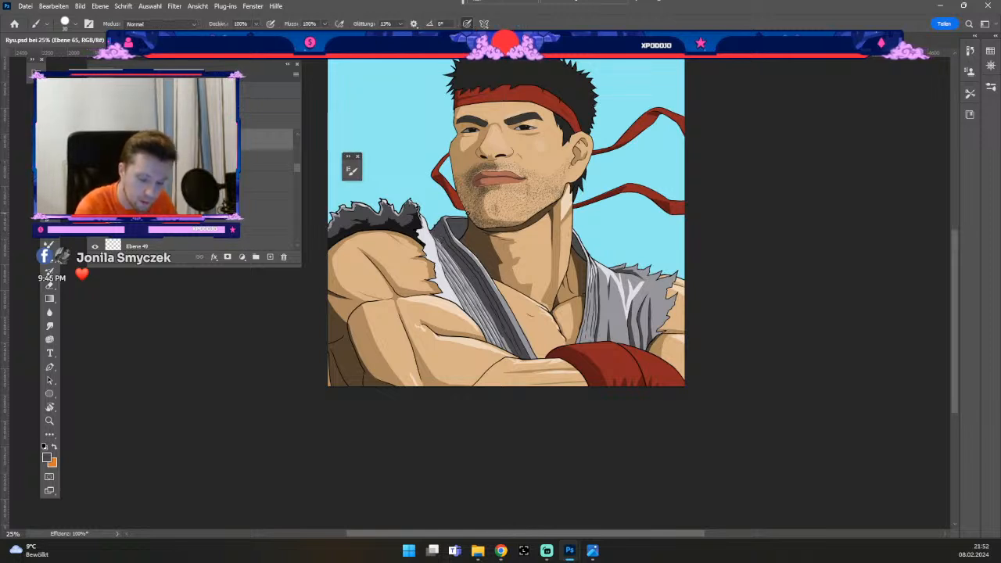
key("odiaeresis")
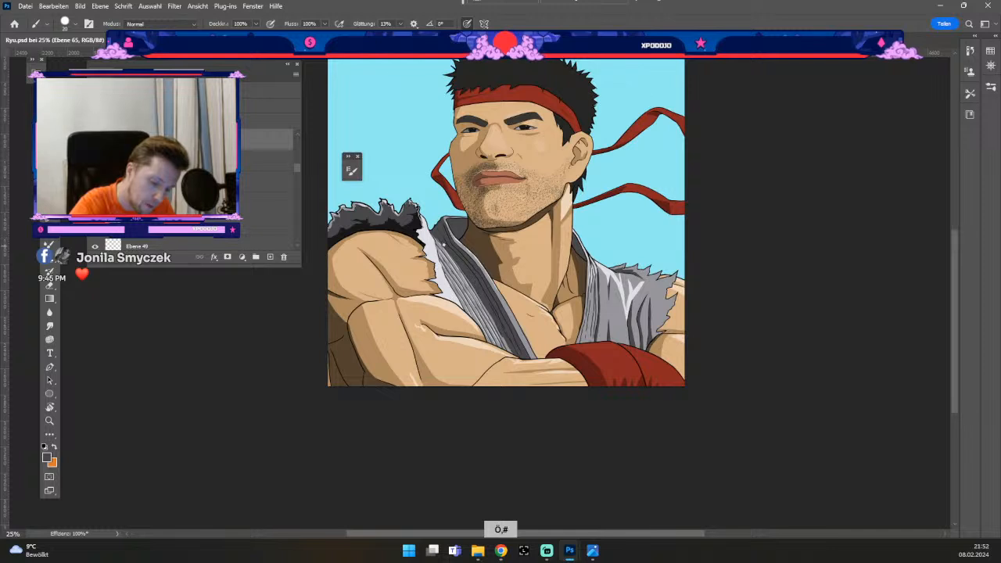
key("b")
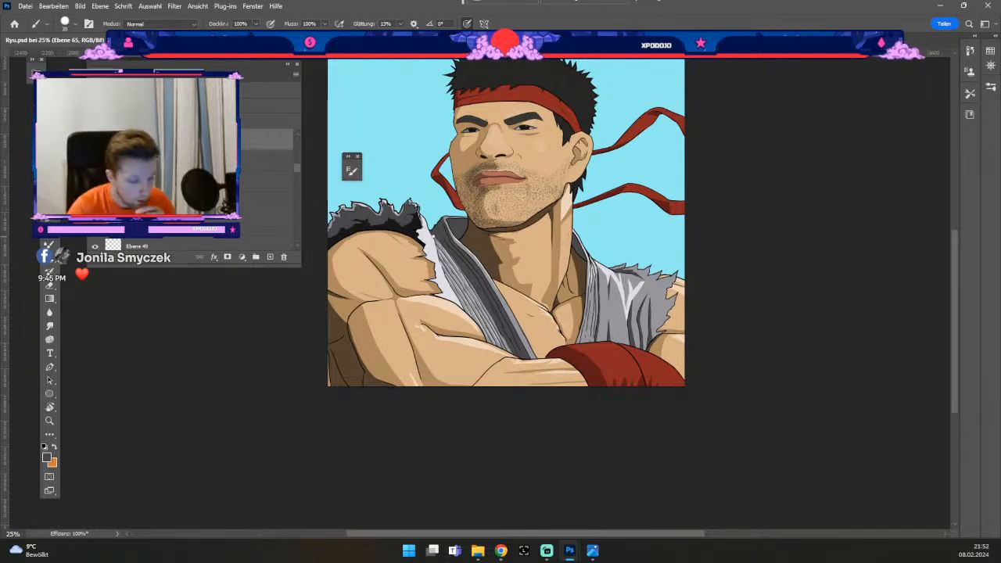
- Add a new layer above Ebene 65 and paint the inside of the collar near-black (191919) with a 25 to 30 px brush
left_click(269, 256)
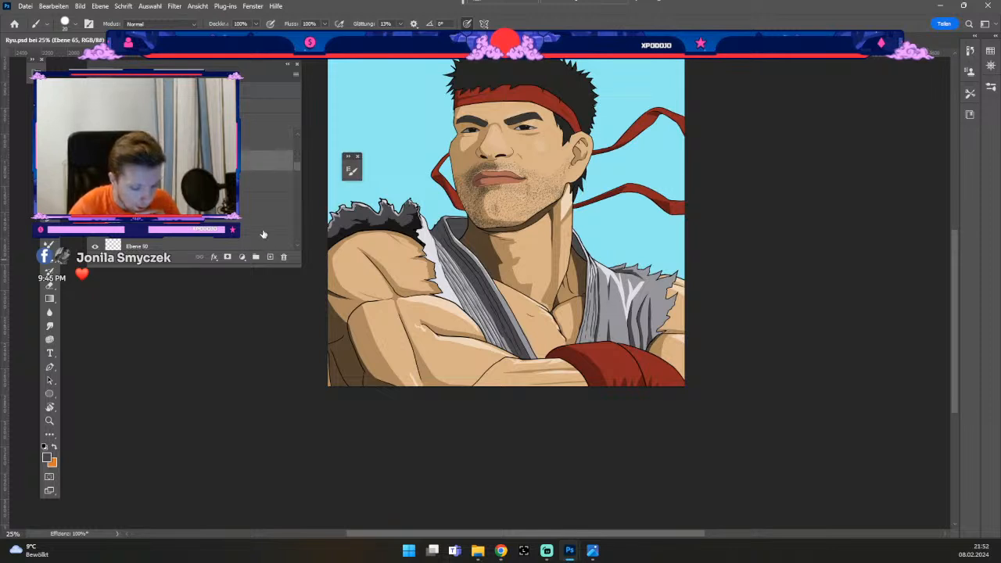
left_click(172, 140)
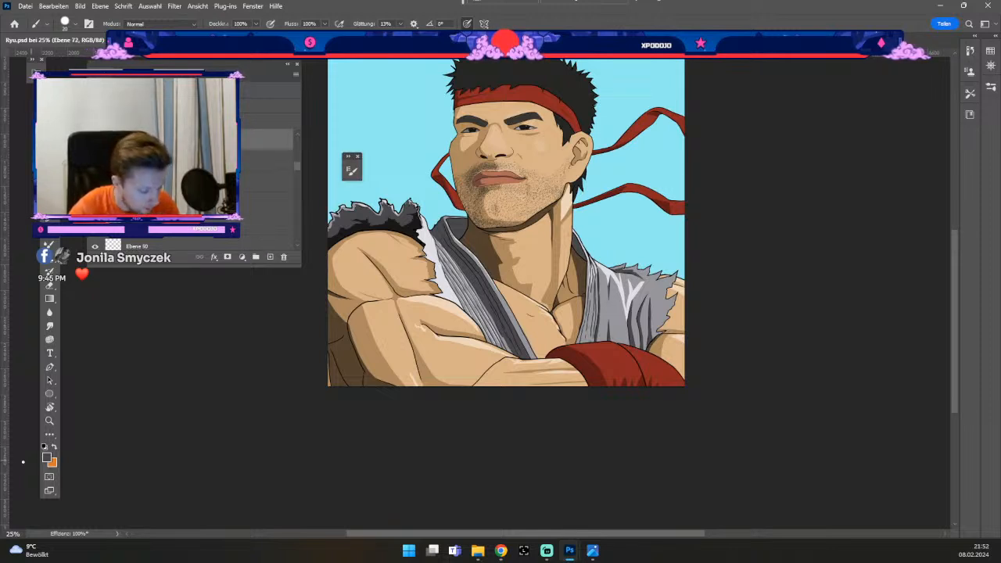
left_click(47, 458)
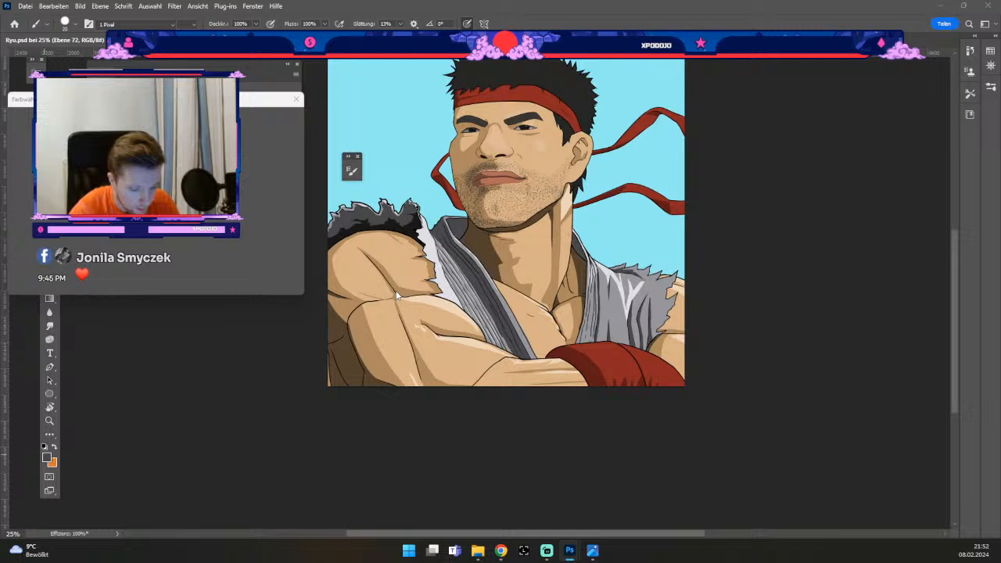
left_click(399, 222)
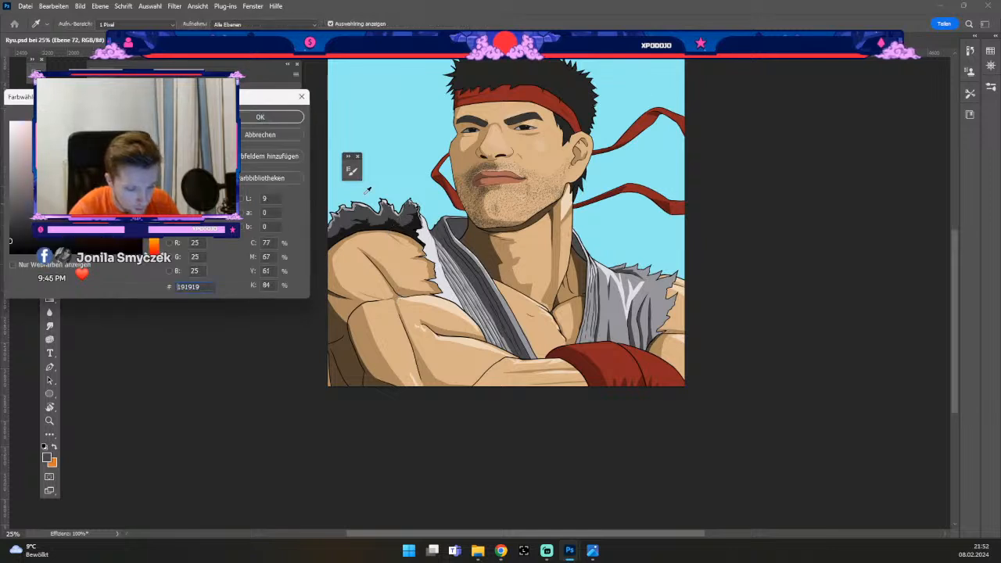
left_click(259, 118)
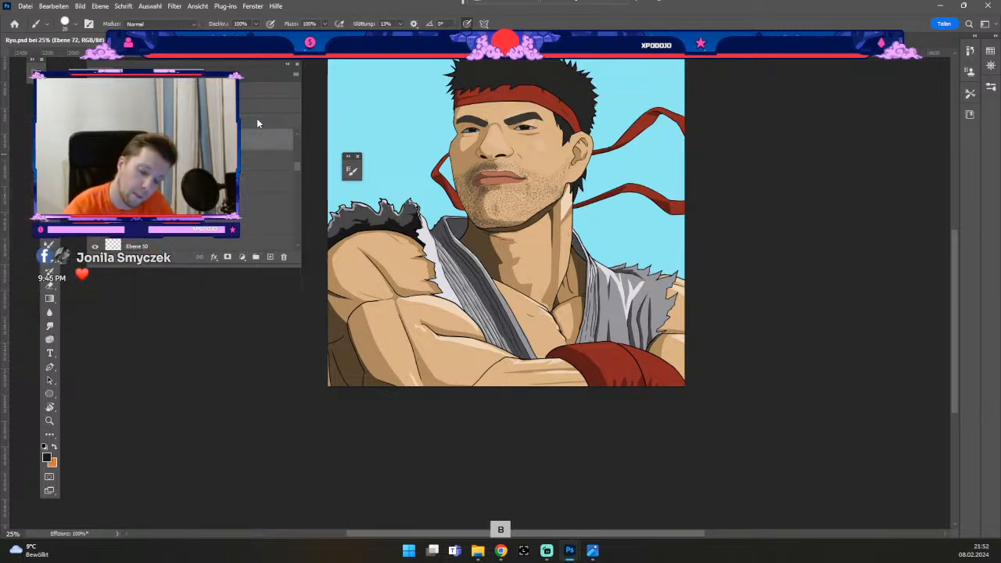
key("odiaeresis")
key("numbersign")
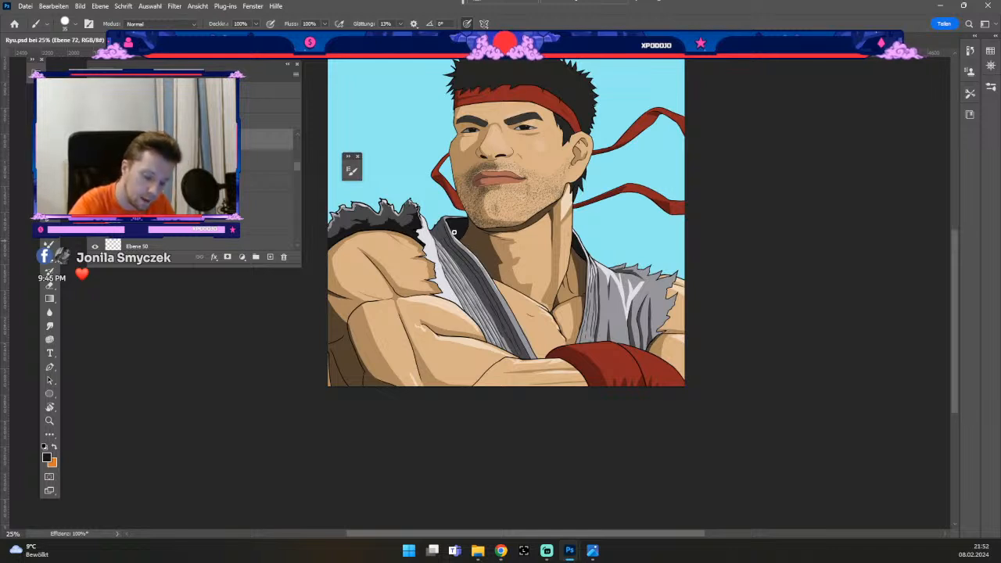
key("odiaeresis")
key("numbersign")
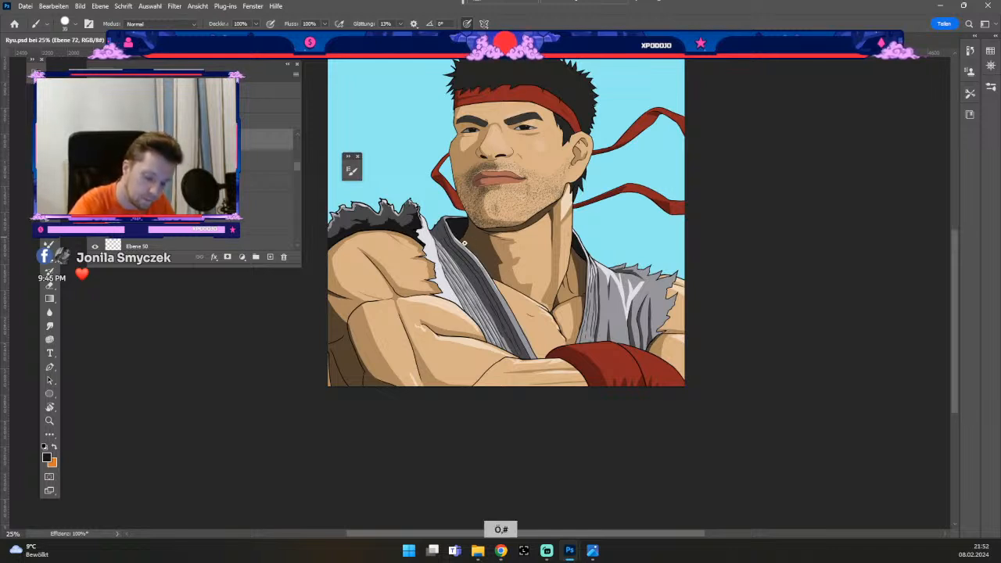
key("b")
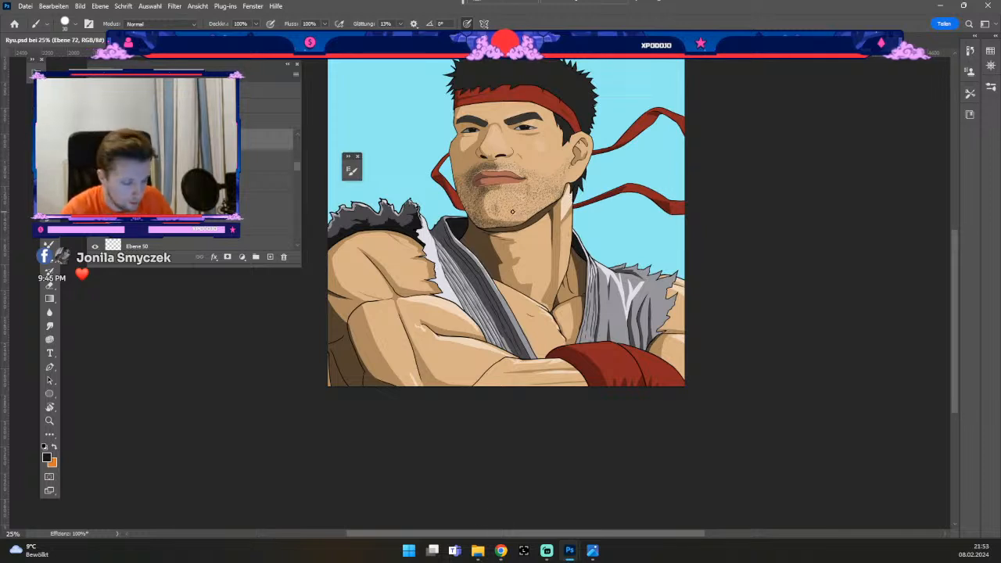
- Select the red wrist wrap's layer Ebene 53 and paint thin black fold lines along the wrap's lower edge with a smaller brush
key("b")
key("v")
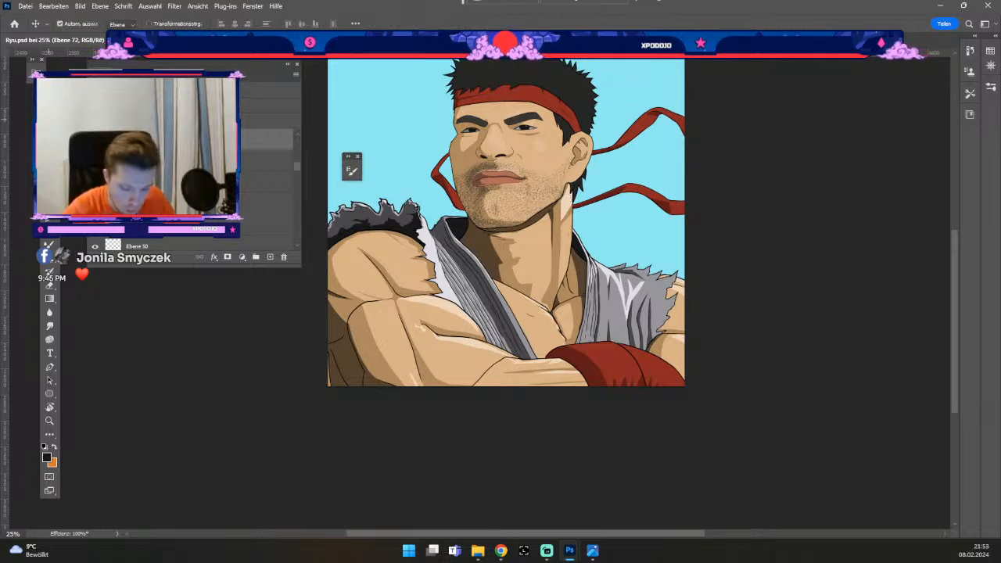
left_click(635, 362)
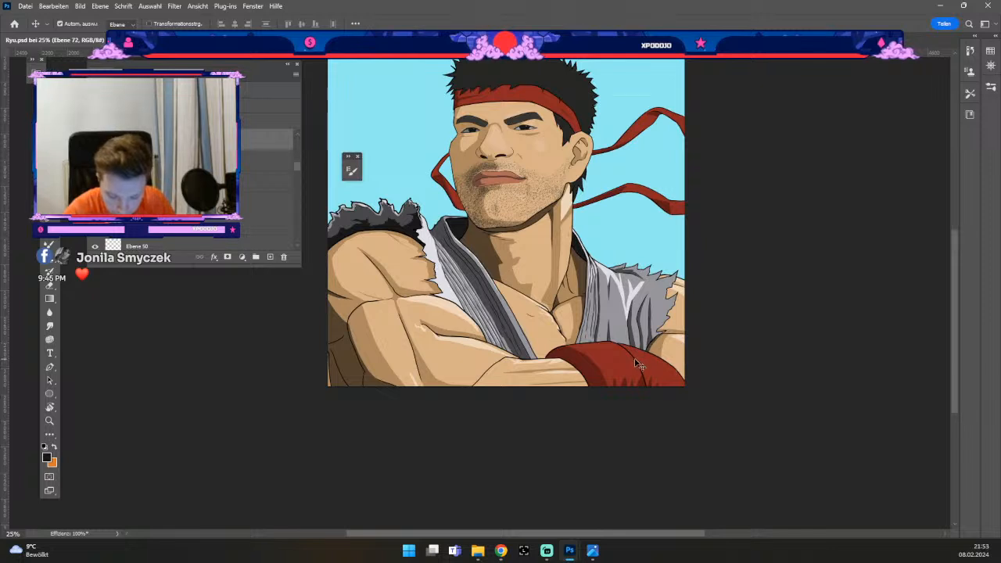
key("b")
key("v")
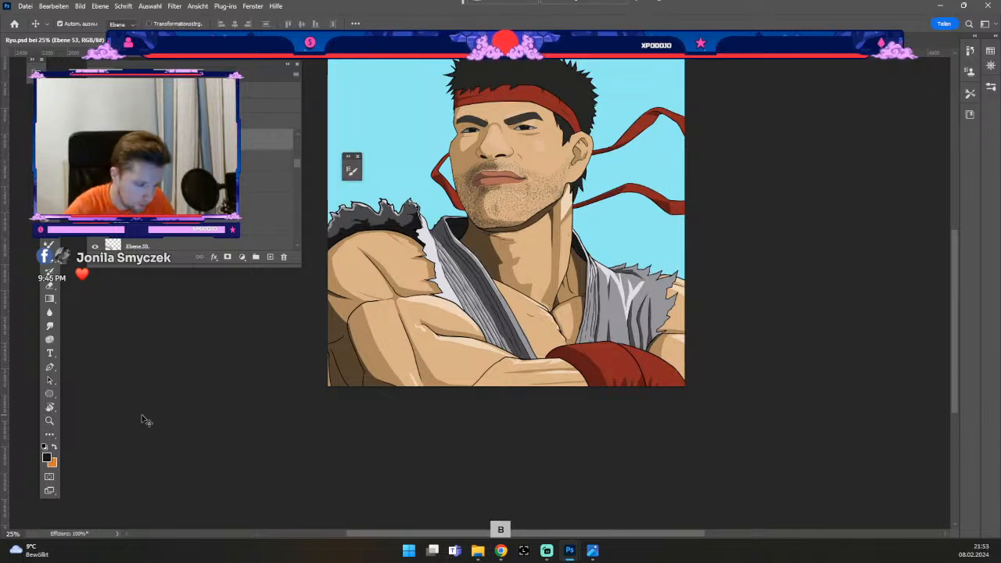
left_click(47, 457)
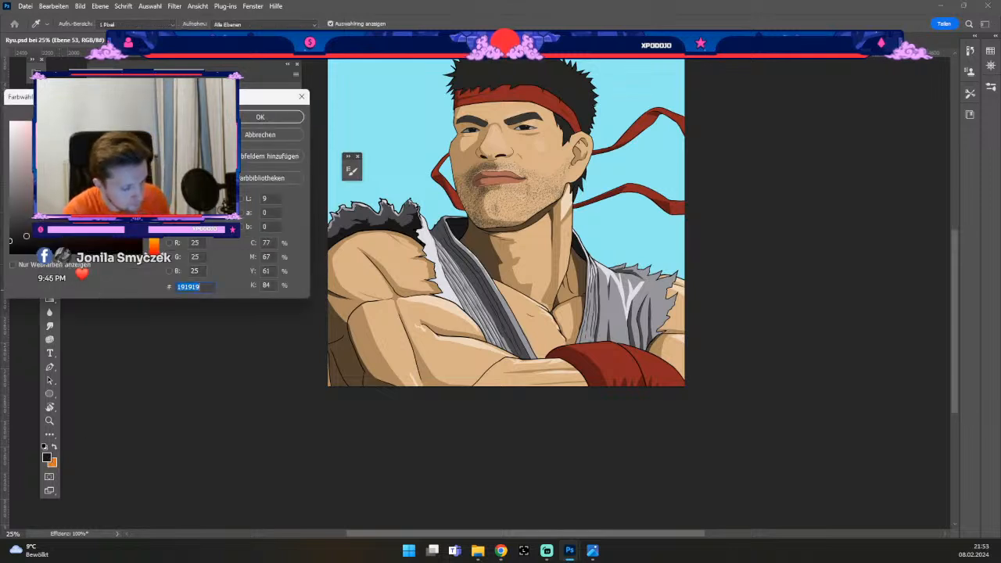
left_click(243, 119)
key("b")
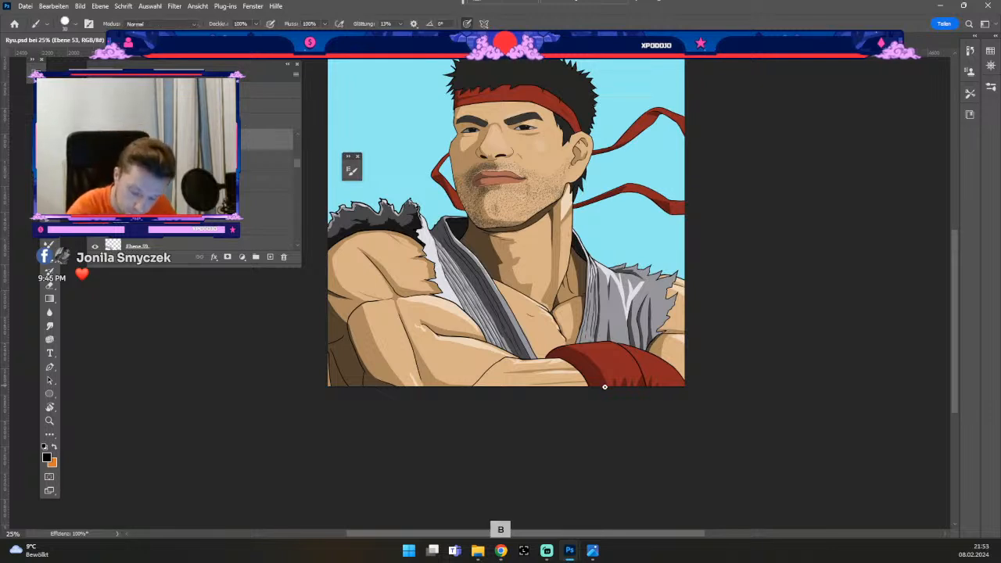
key("odiaeresis")
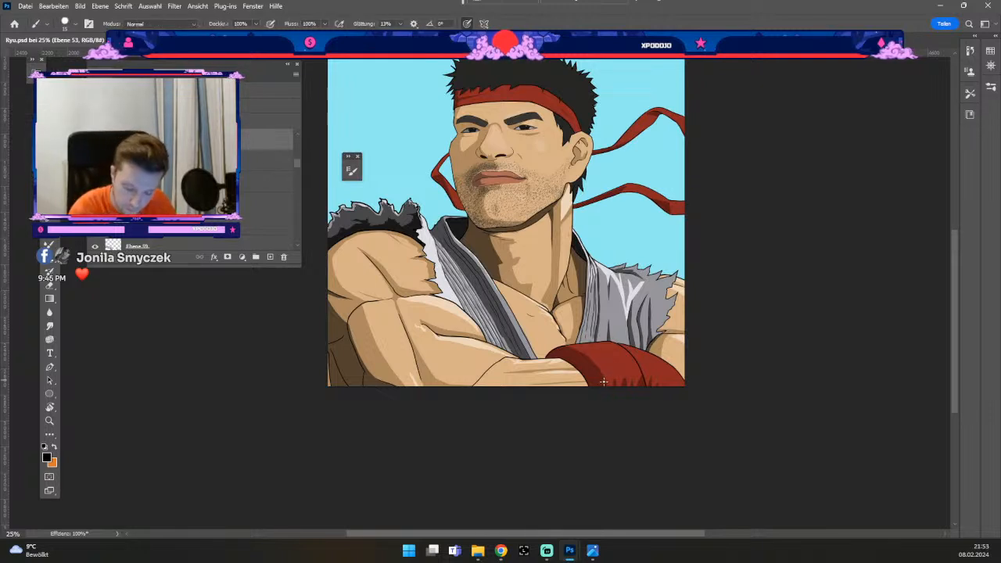
key("odiaeresis")
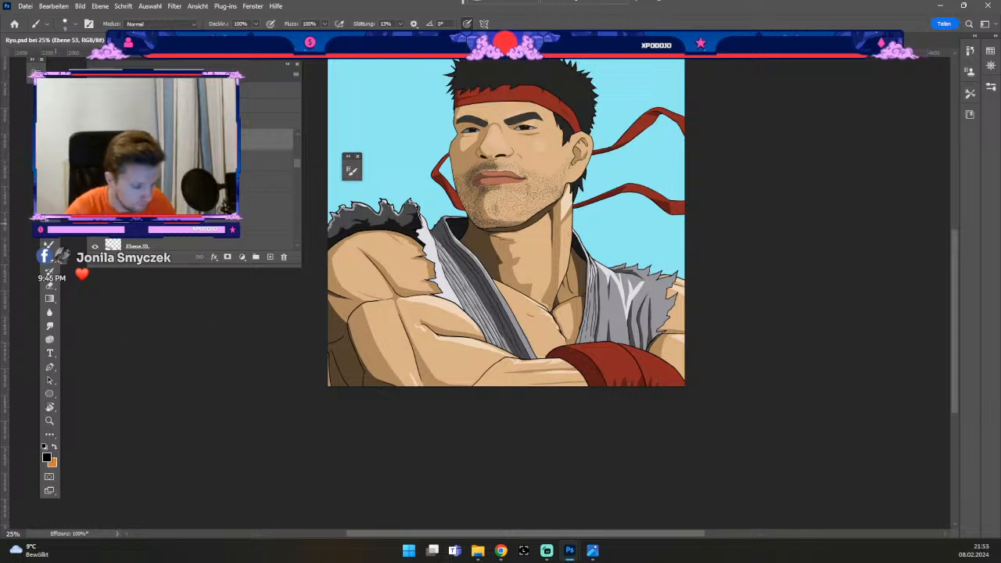
- Select the red wrist wrap's layer Ebene 52 and set the painting colour to pale greyish pink c8a7a7
key("v")
key("e")
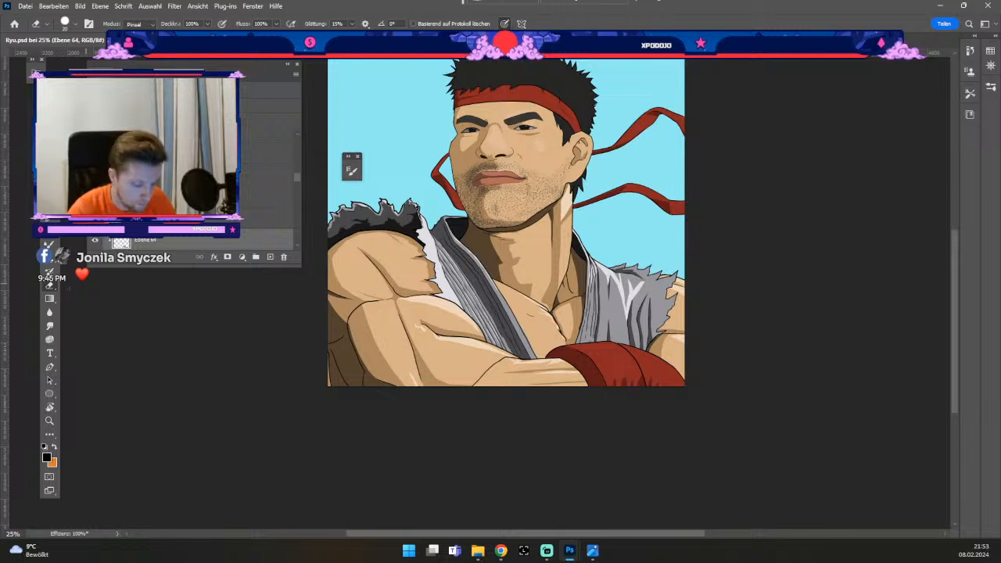
key("v")
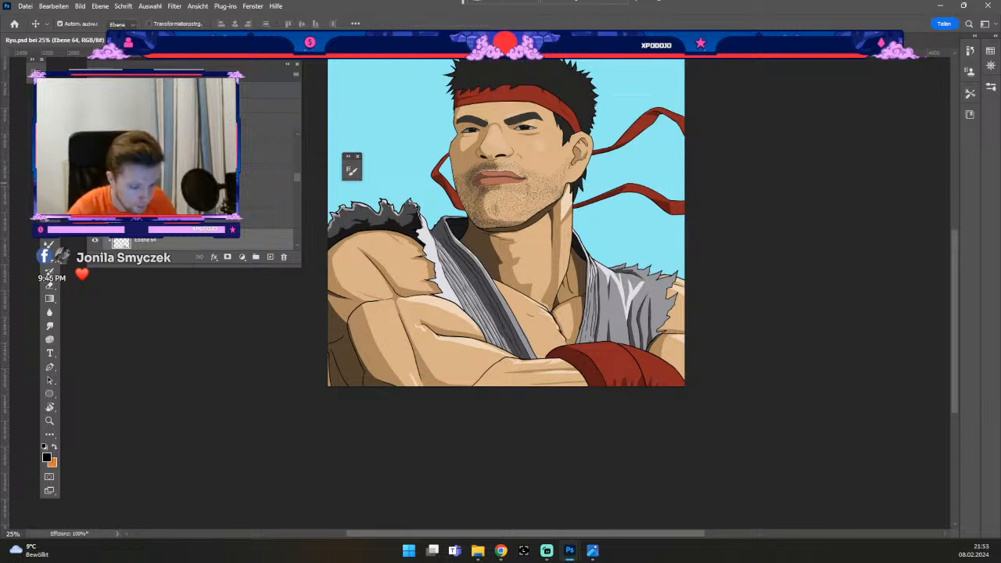
left_click(612, 362)
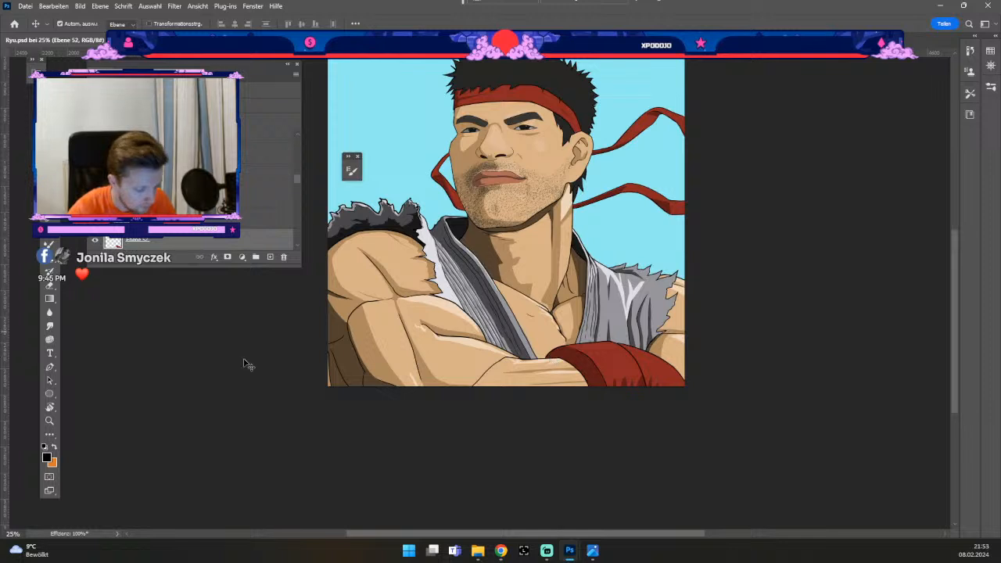
left_click(46, 458)
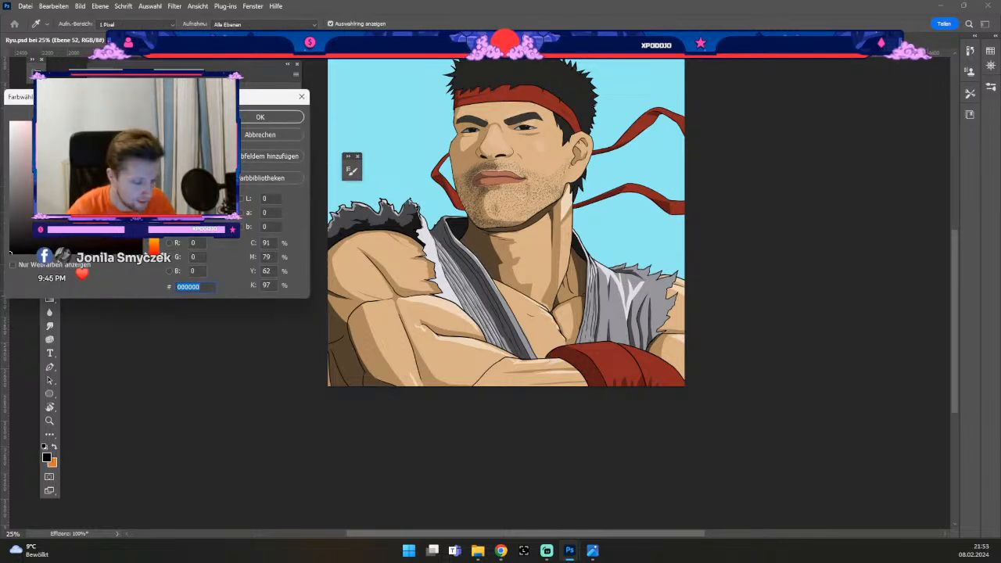
left_click(28, 164)
left_click(30, 149)
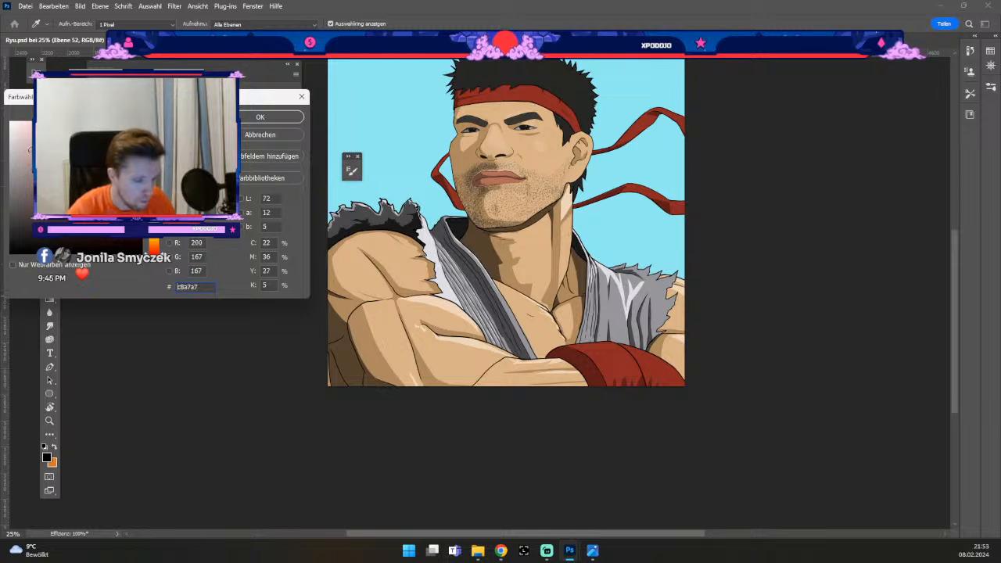
left_click(294, 117)
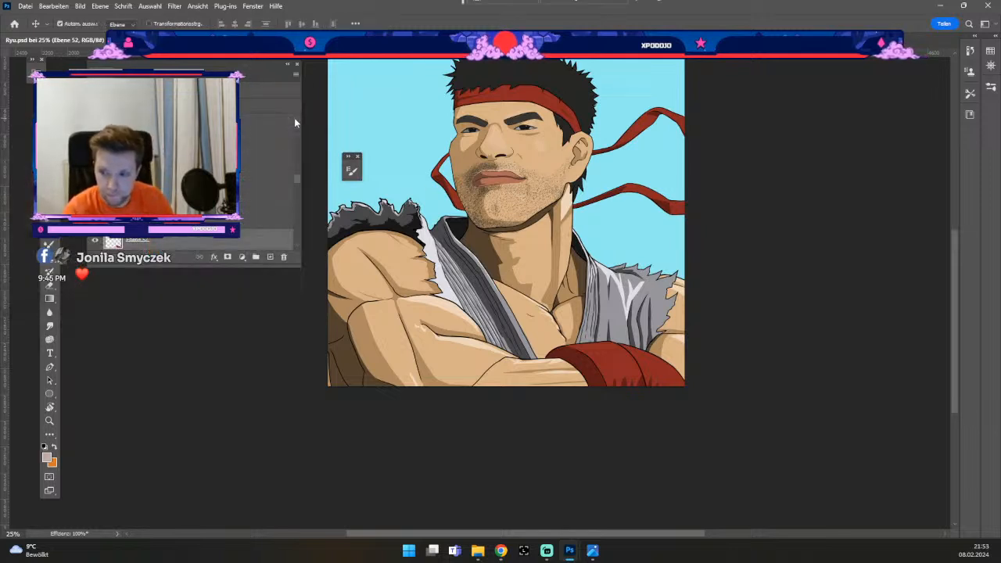
key("b")
key("odiaeresis")
key("numbersign")
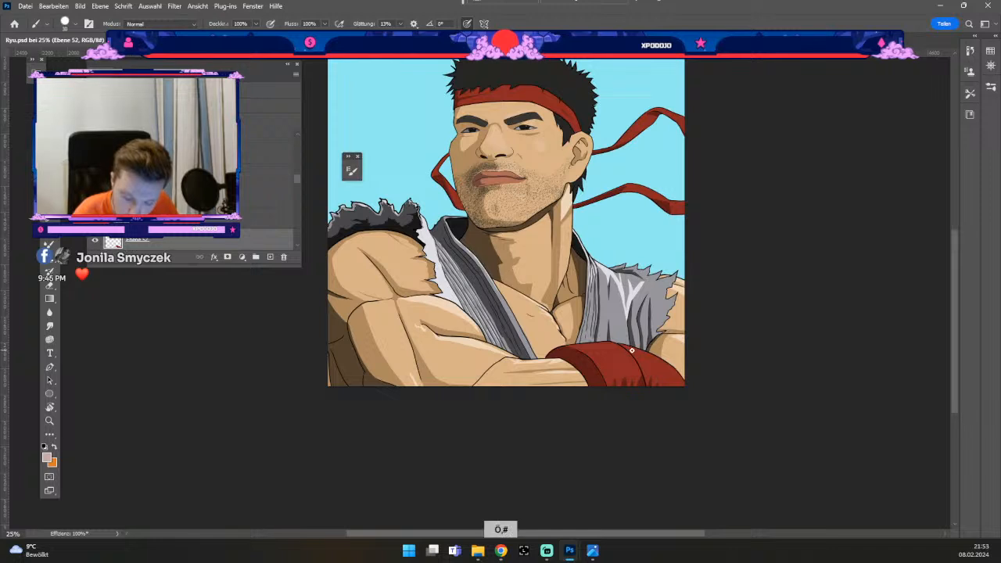
key("ctrl+z")
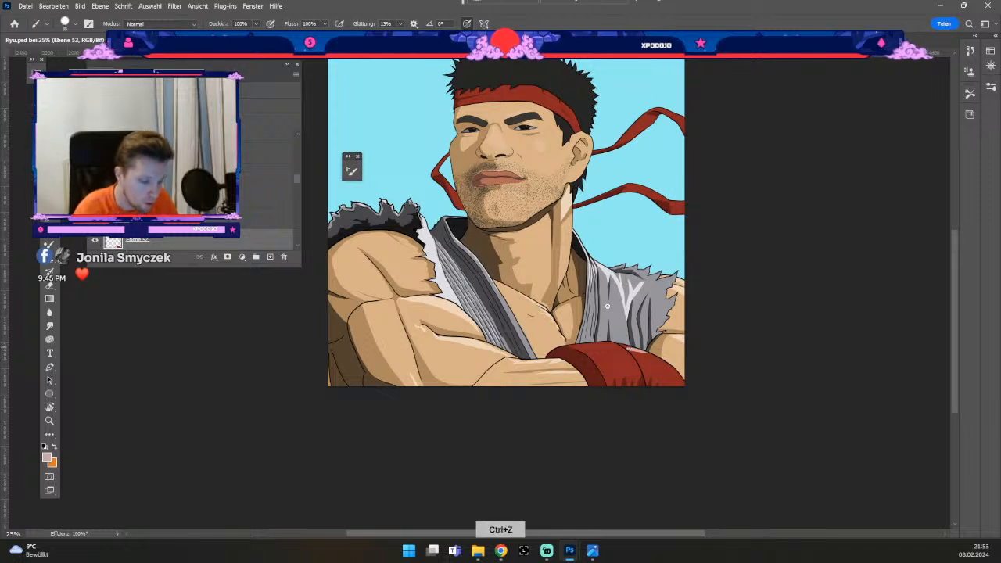
- Add a new layer directly above Ebene 64 for painting on the red wrist wrap
left_click(270, 257)
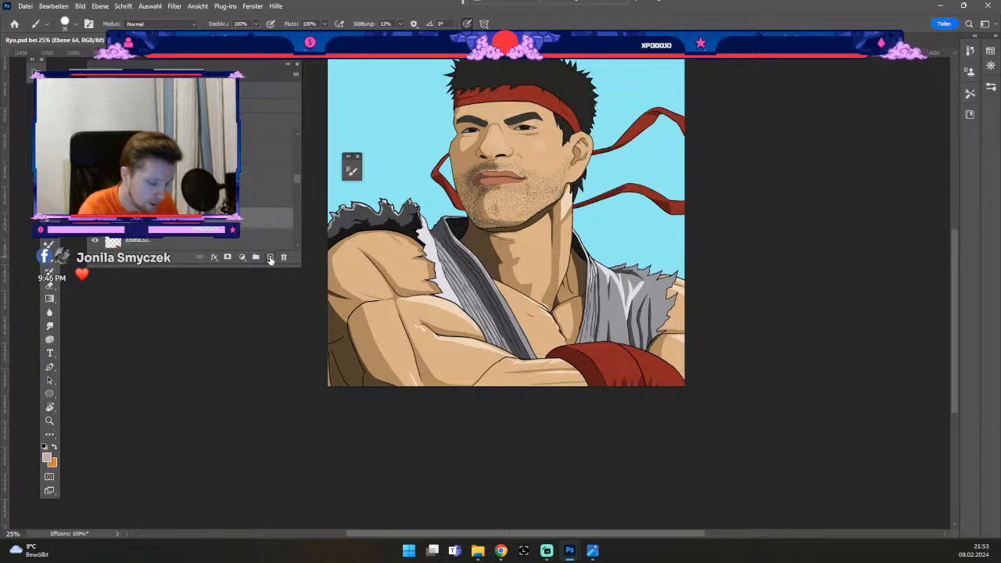
left_click(270, 258, "alt")
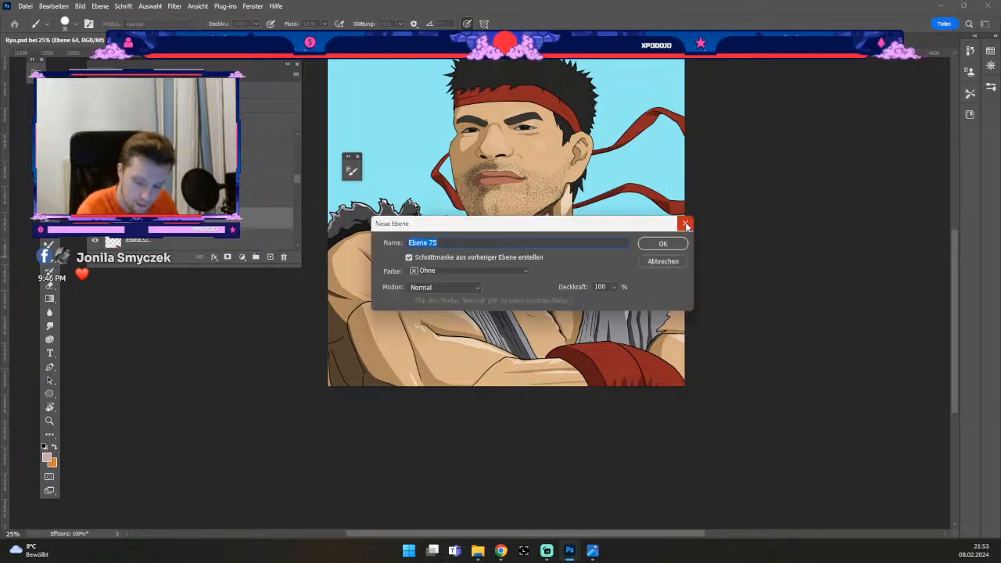
left_click(682, 227)
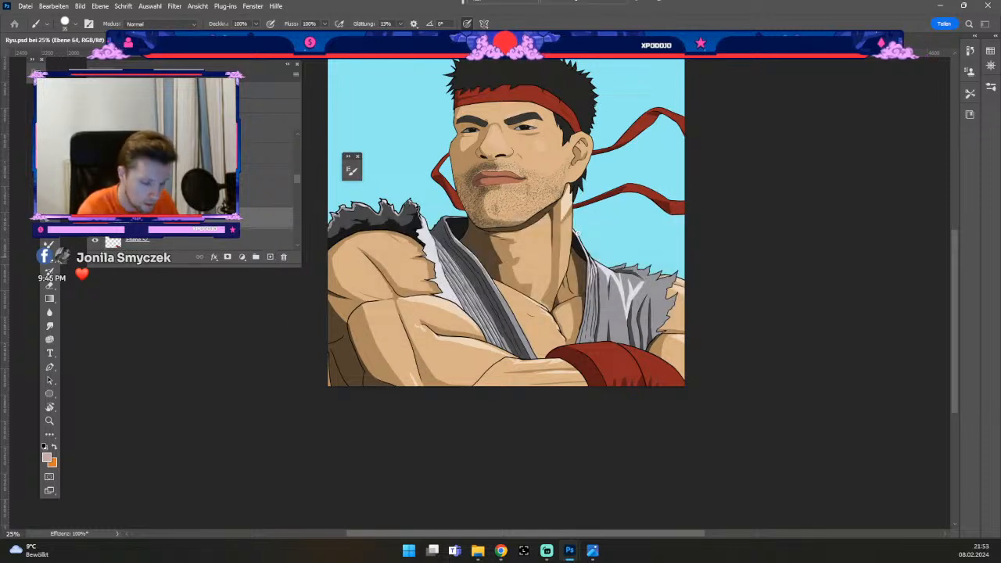
left_click(271, 258)
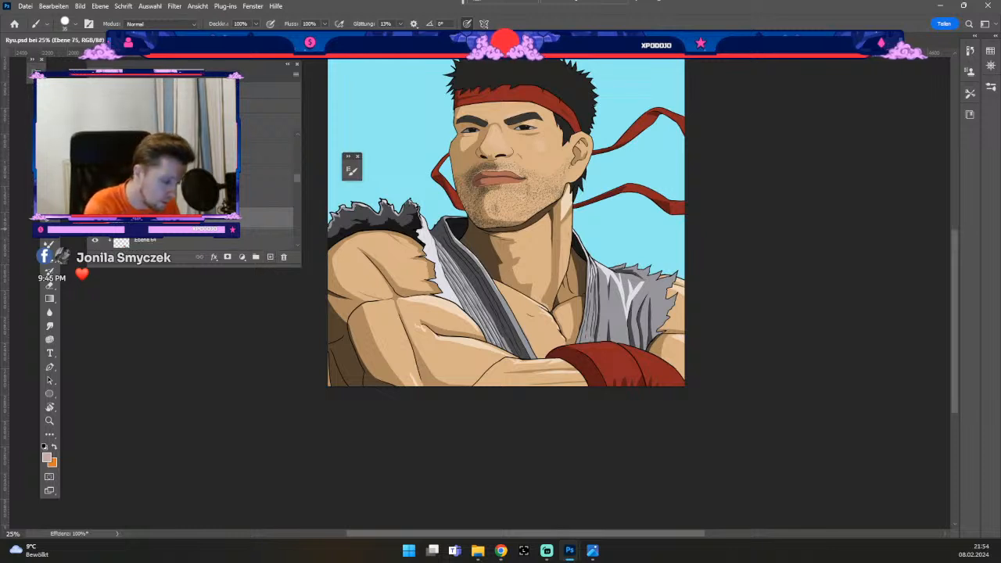
key("b")
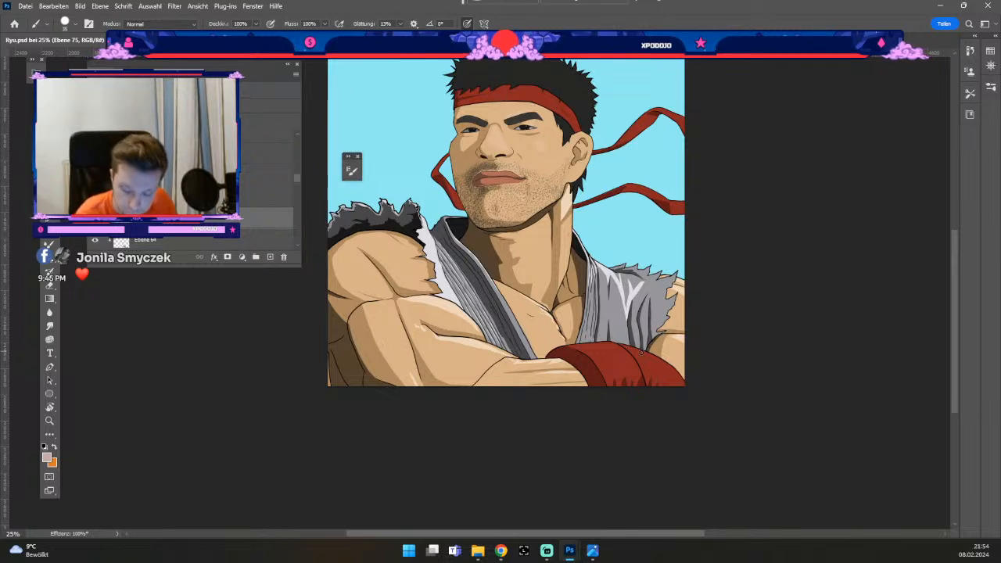
left_click_drag(622, 352, 670, 369)
key("ctrl+z")
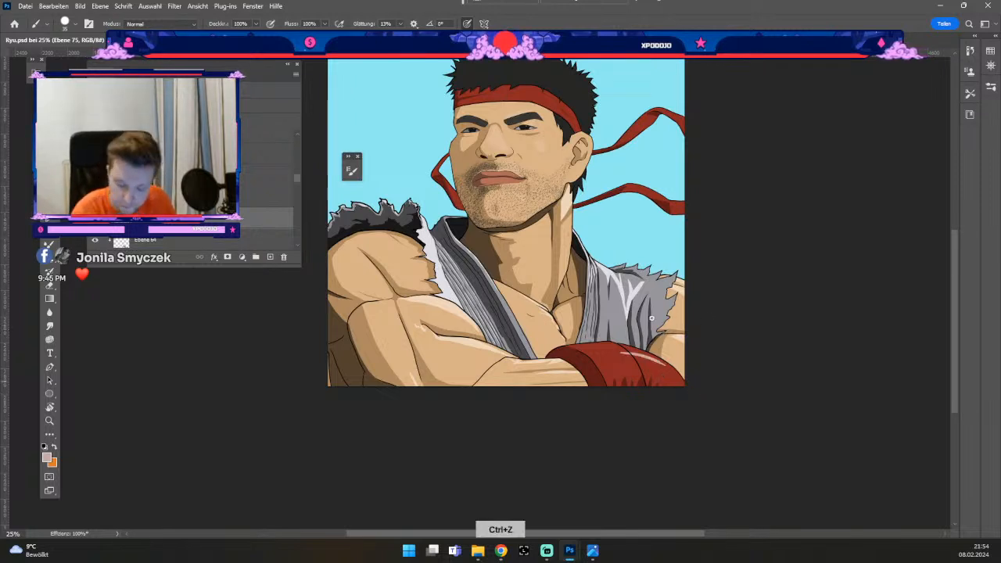
key("ctrl+z")
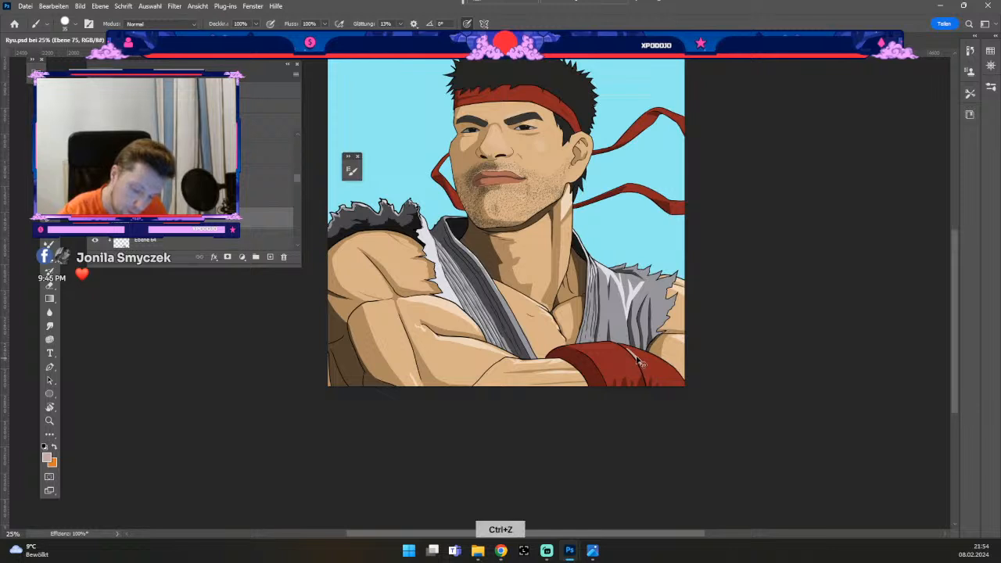
- Paint short hatched pale pink highlights along the upper edge of the wrist wrap's outer band with a 20 px brush
key("odiaeresis")
key("numbersign")
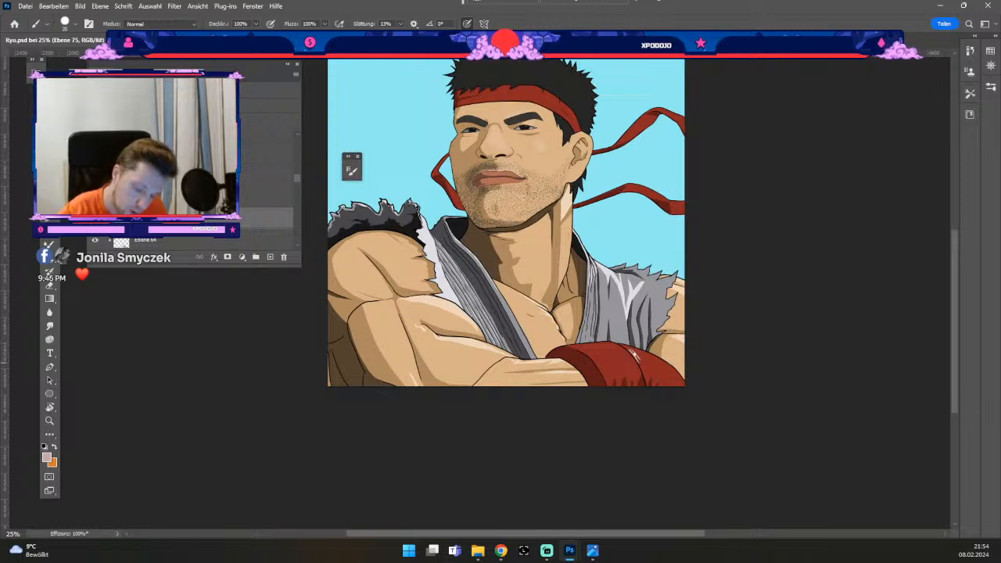
left_click_drag(632, 353, 664, 371)
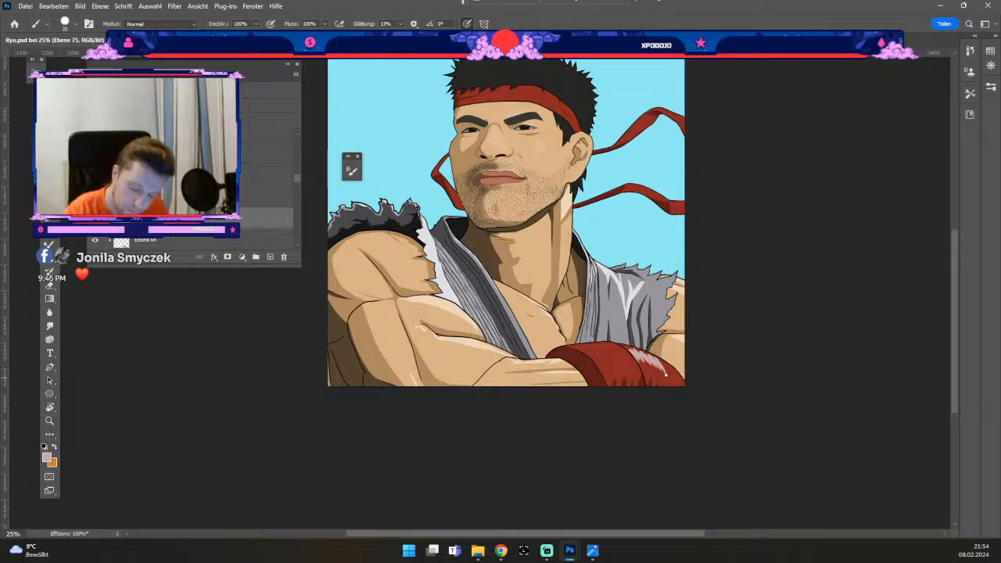
mouse_move(659, 358)
left_mouse_down()
mouse_move(673, 376)
mouse_move(671, 368)
left_mouse_up()
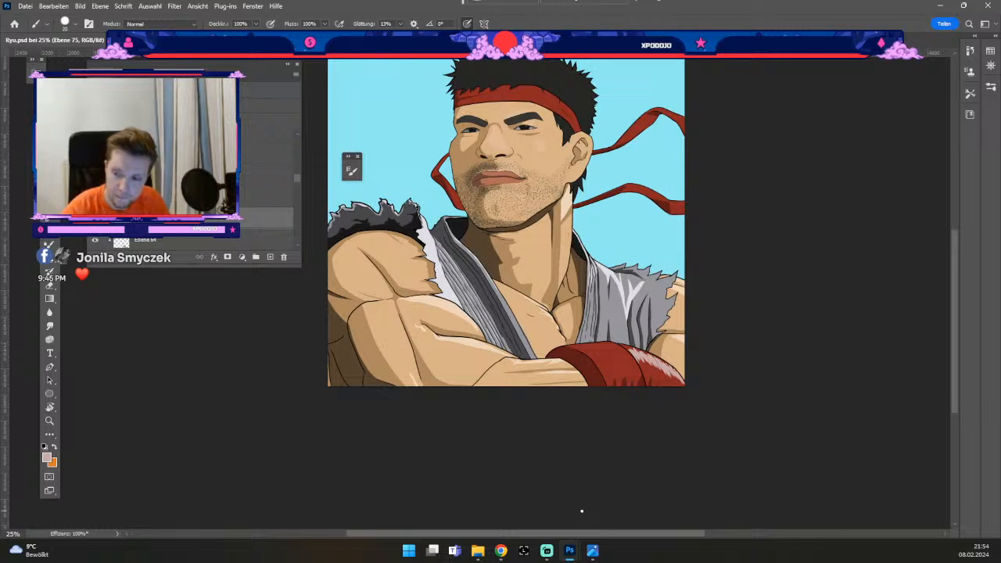
left_click_drag(620, 346, 639, 415)
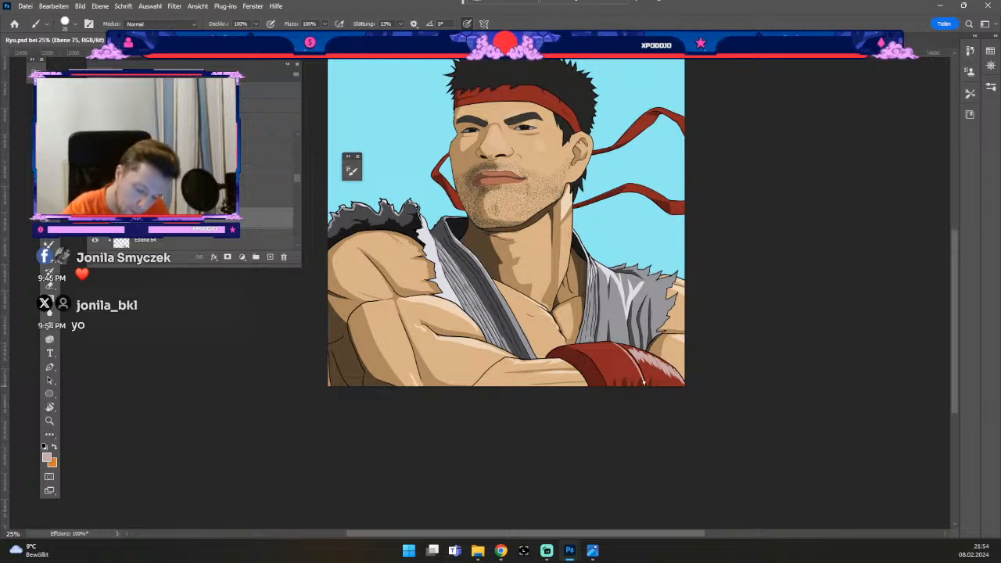
key("ctrl+z")
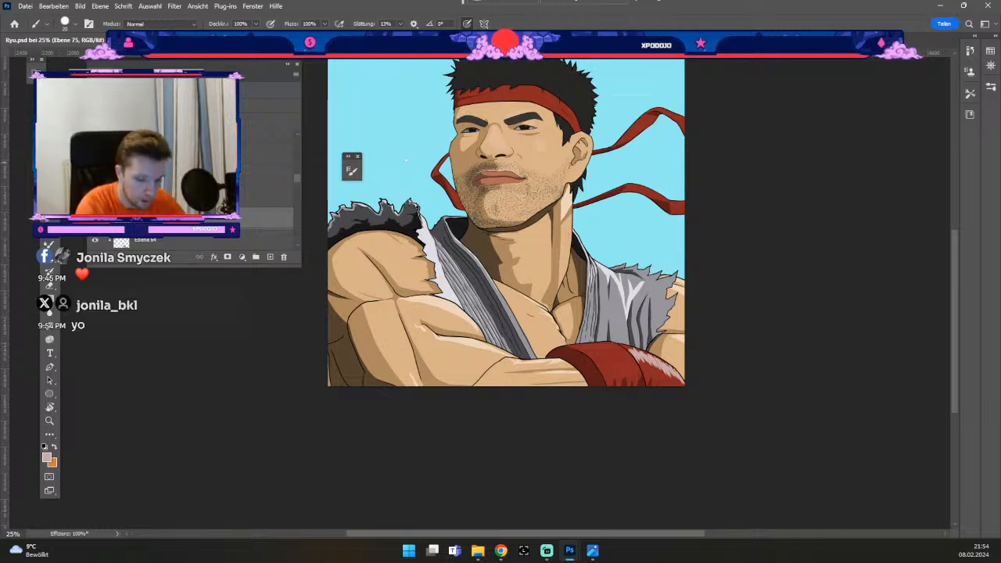
- Rotate the canvas view and paint a thin pale highlight along the wrist wrap's fold line with the 20 px brush
key("r")
mouse_move(407, 149)
left_mouse_down()
mouse_move(362, 272)
mouse_move(462, 376)
left_mouse_up()
key("b")
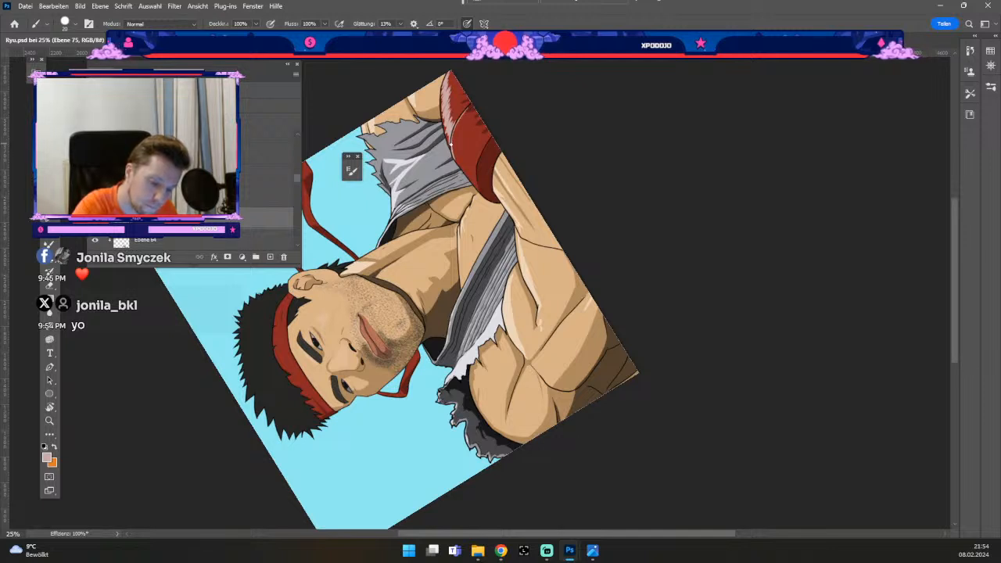
key("e")
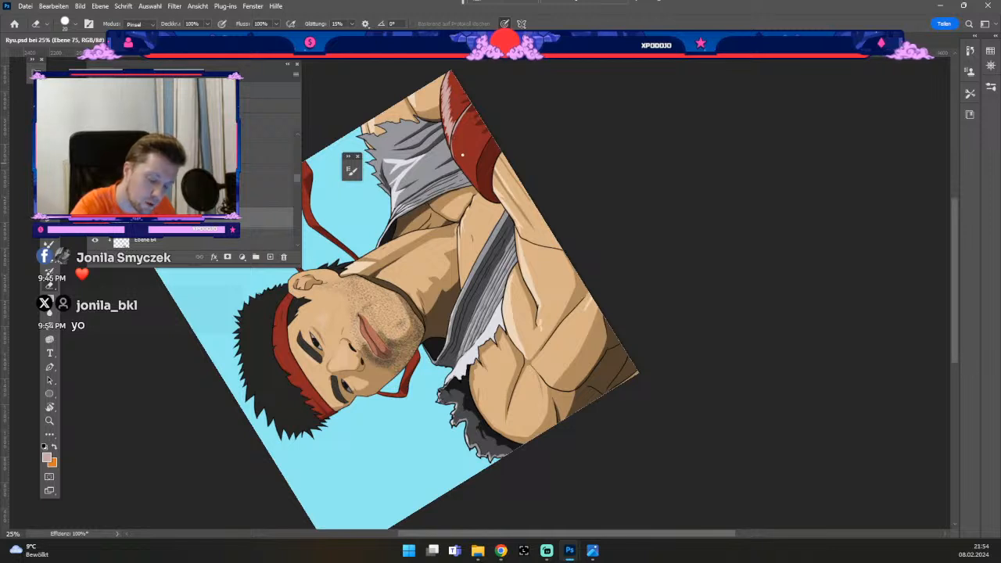
key("ctrl+z")
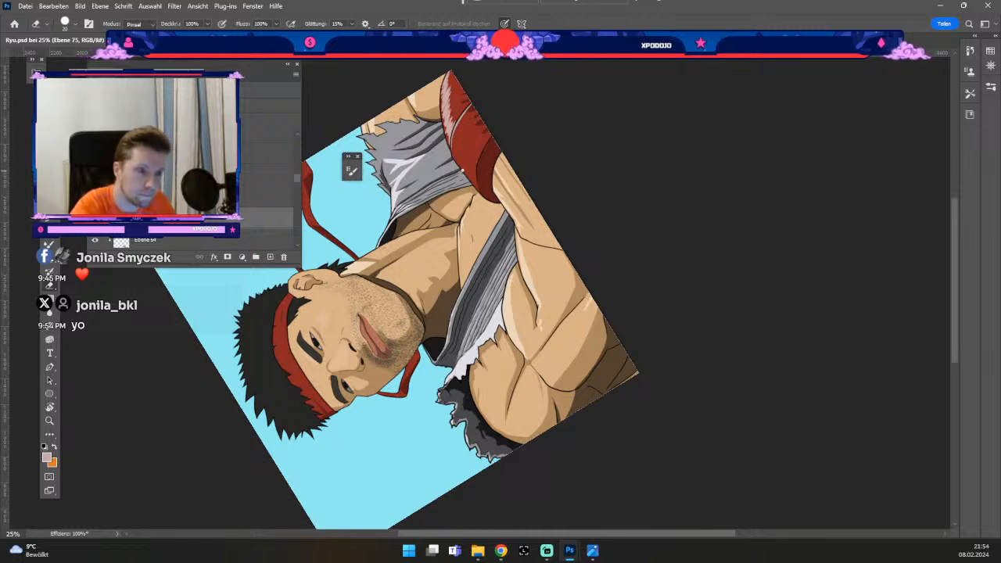
- Refine the wrist wrap's fold-line and hatched edge highlights using the 20 px brush and the Eraser
key("b")
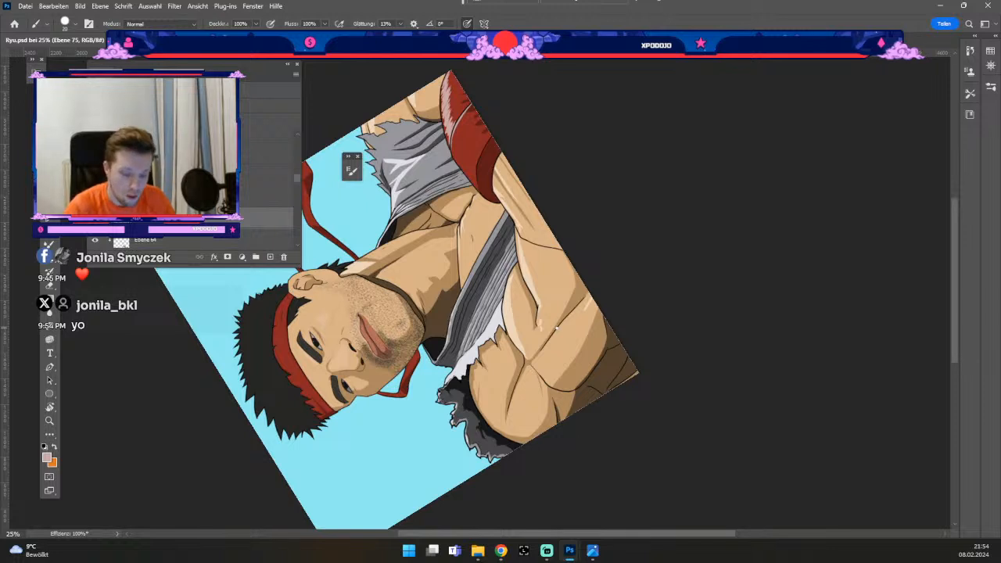
key("b")
key("e")
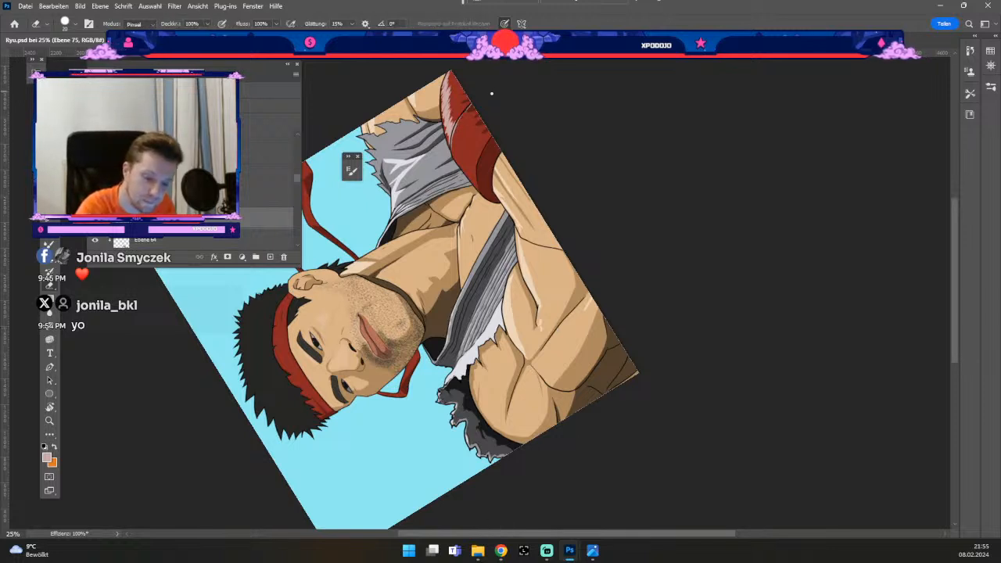
key("ctrl+z")
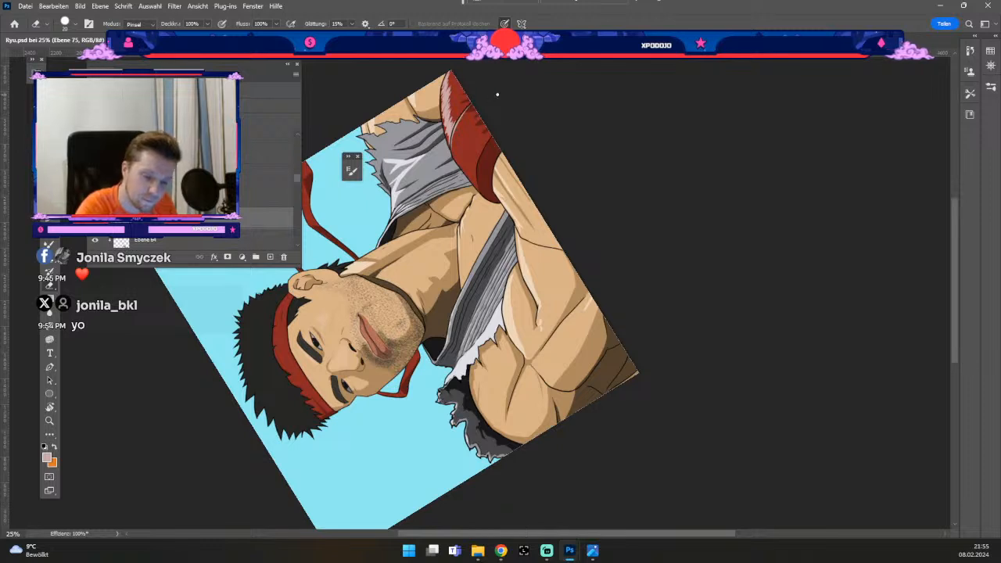
key("b")
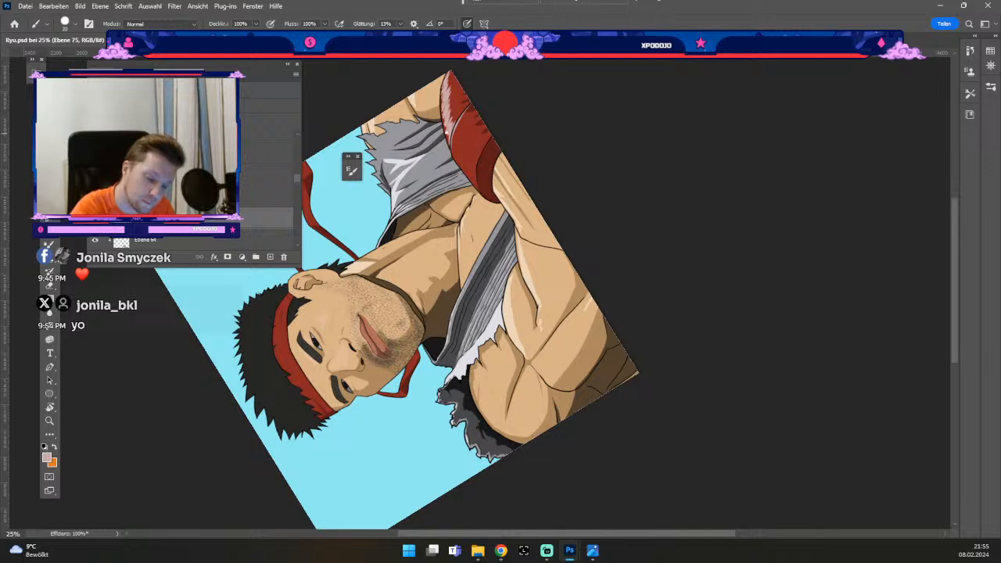
key("b")
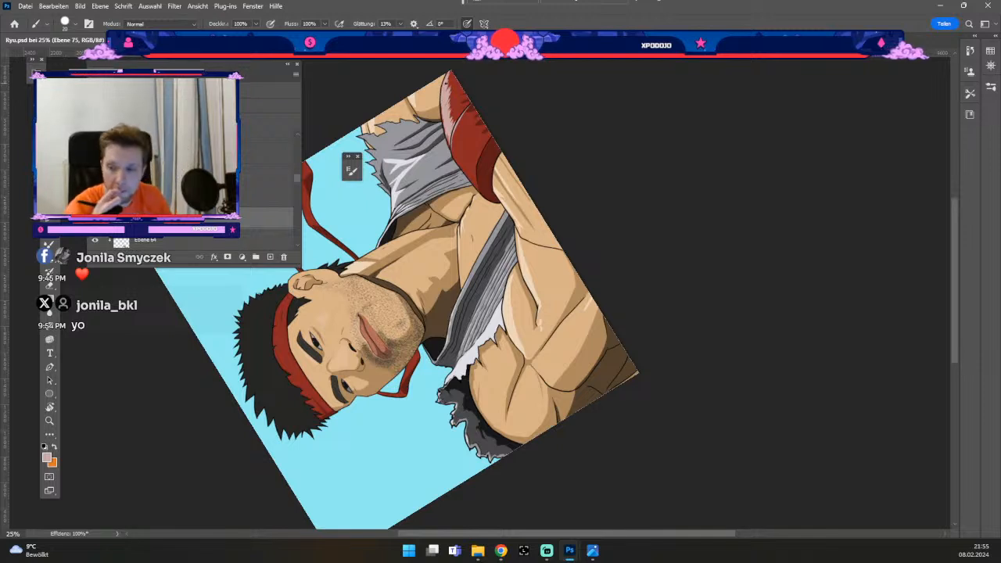
key("numbersign")
key("numbersign")
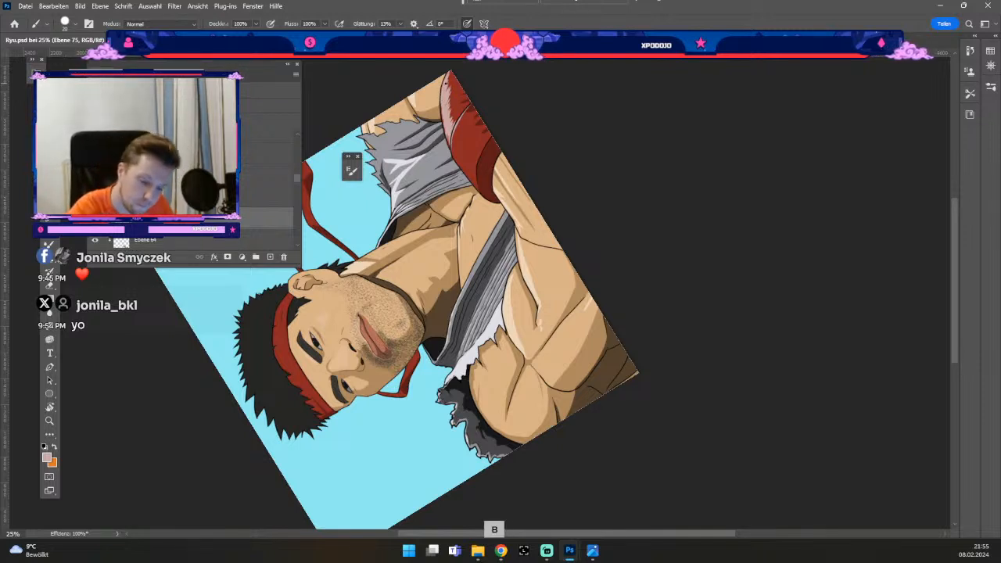
key("ctrl+z")
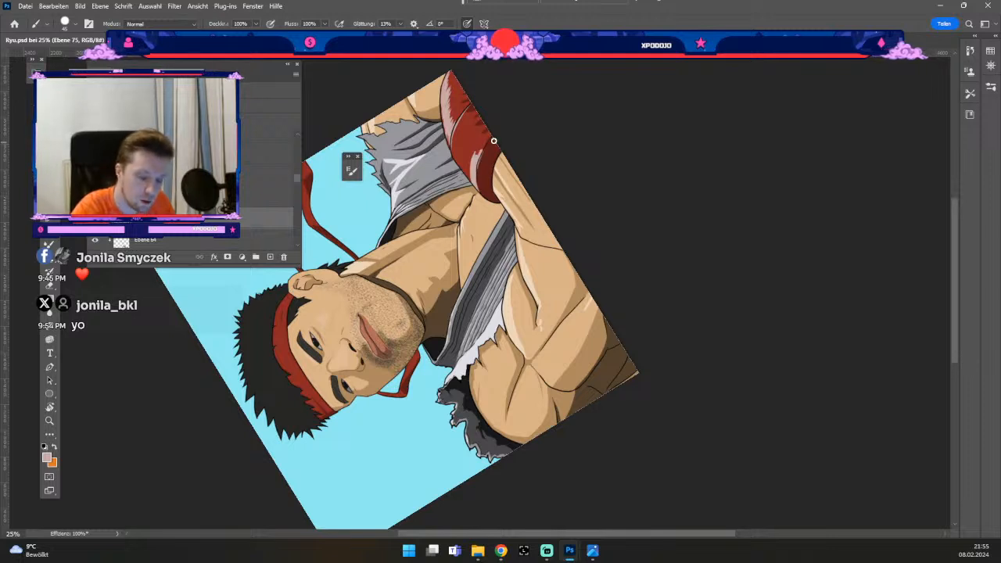
key("ctrl+z")
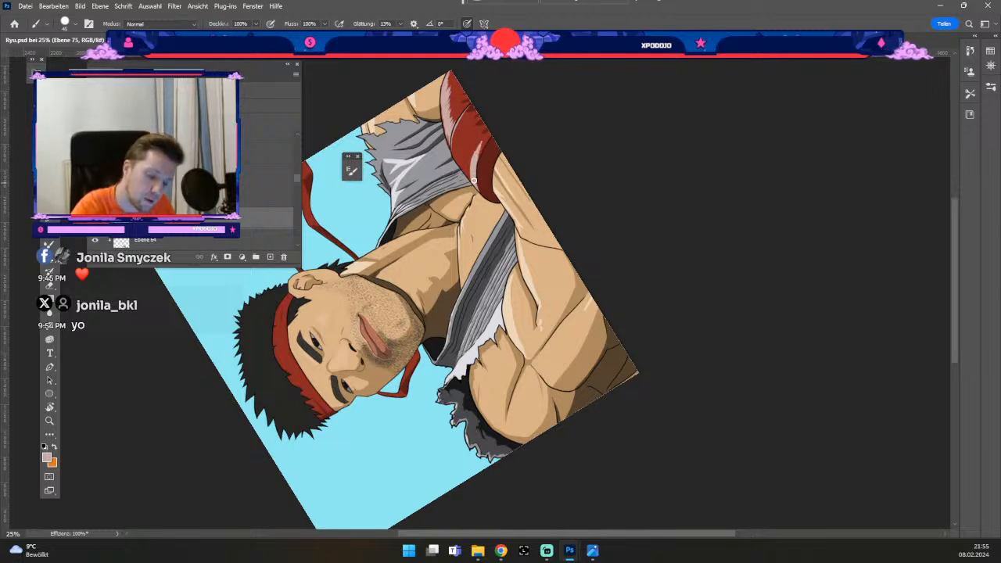
key("e")
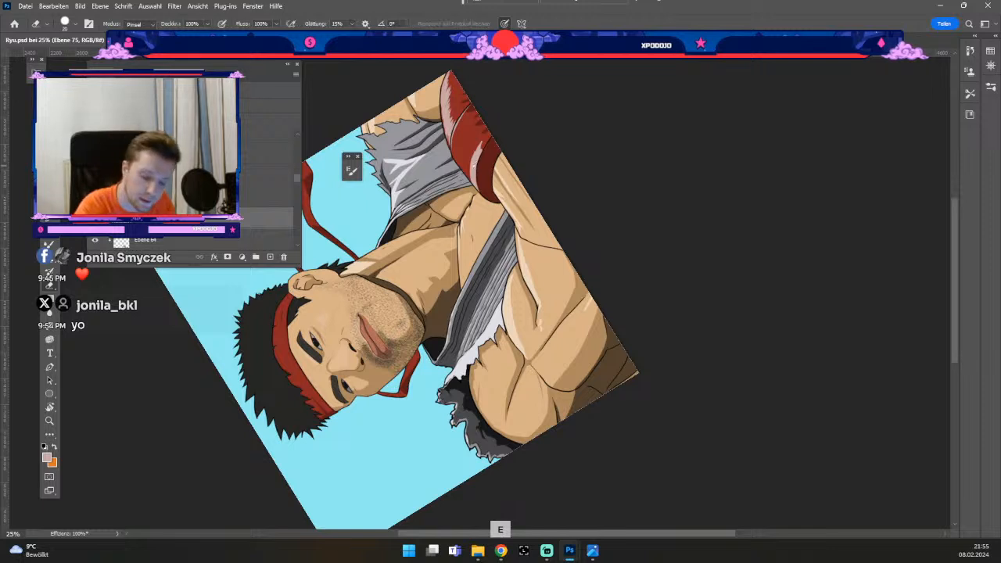
key("ctrl+z")
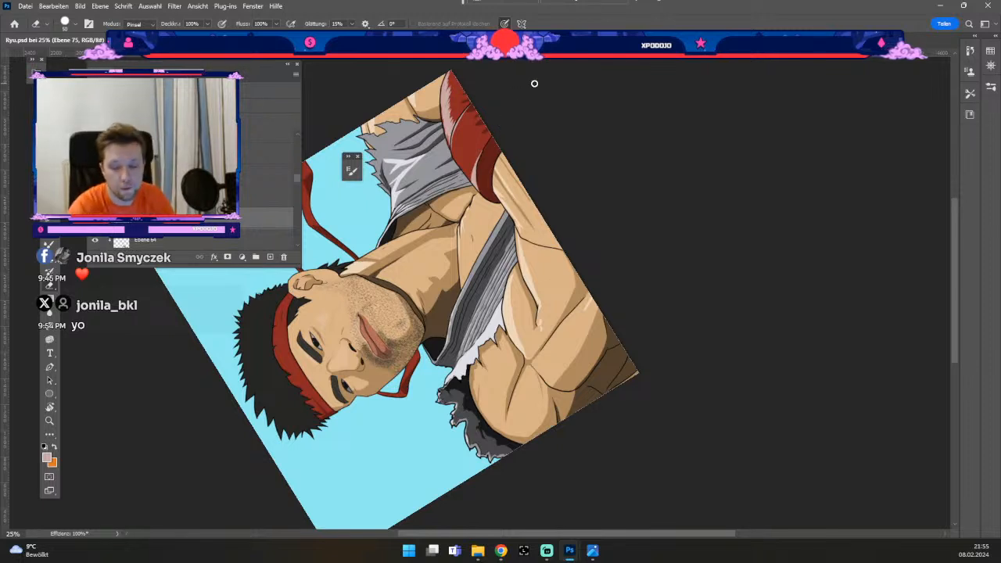
- Paint a thin pale pink highlight along the inner fold line of the wrist wrap with the brush reduced to 20 px
key("b")
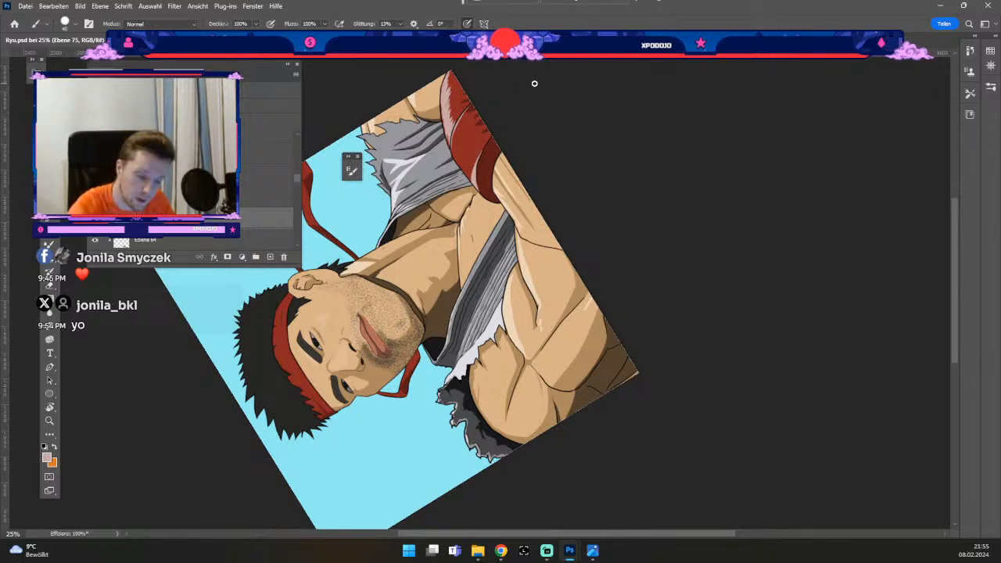
key("b")
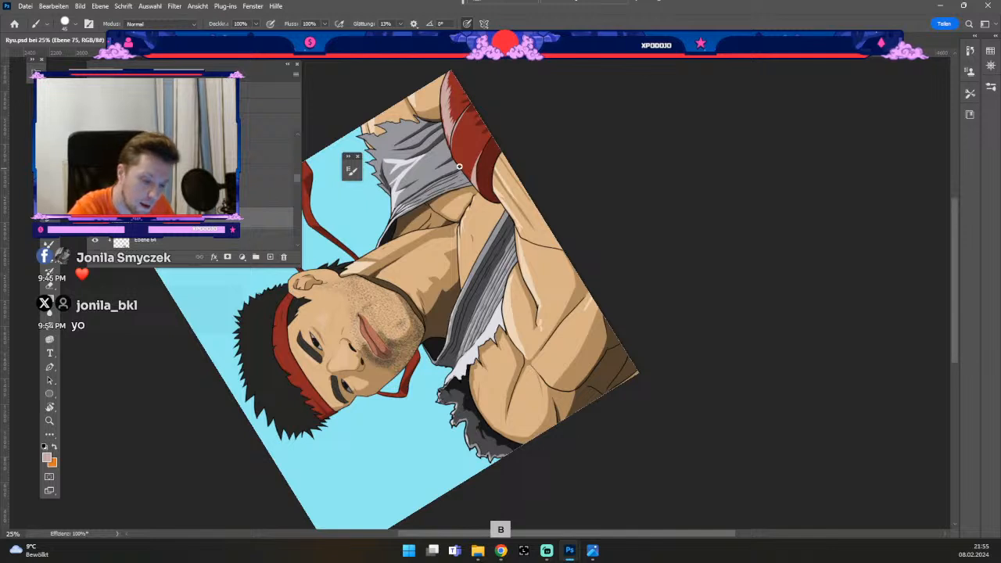
key("odiaeresis")
key("numbersign")
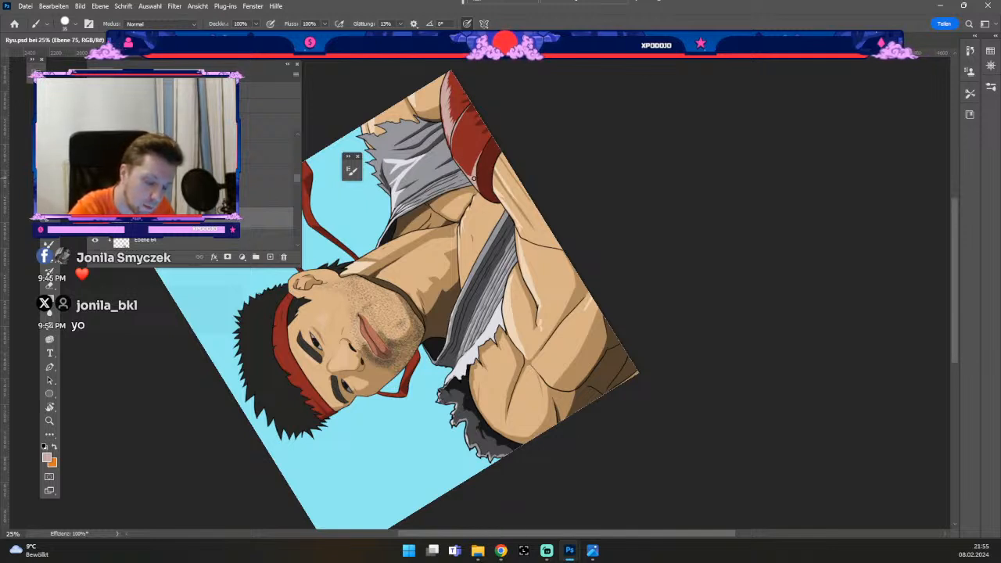
key("ctrl+z")
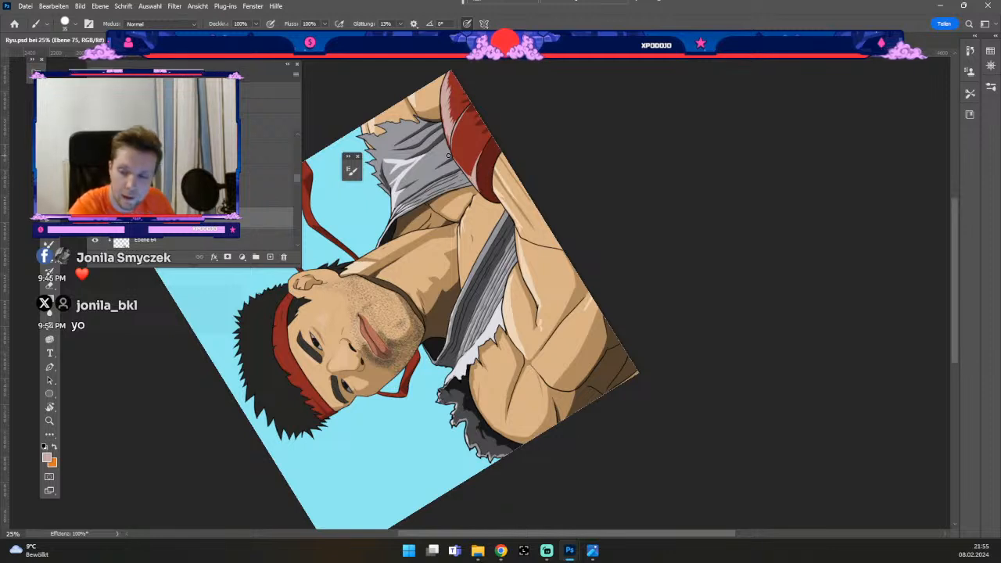
key("b")
key("odiaeresis")
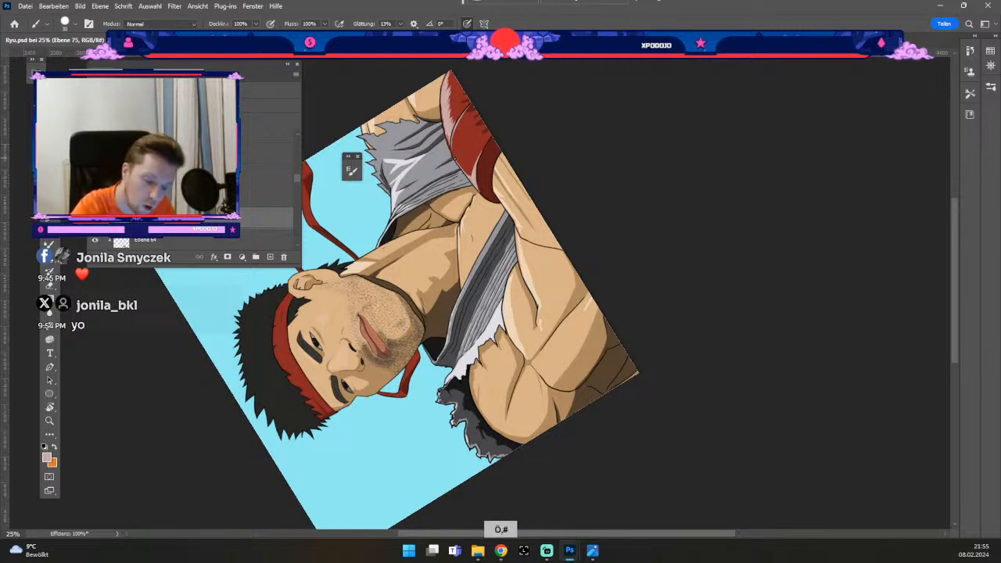
key("odiaeresis")
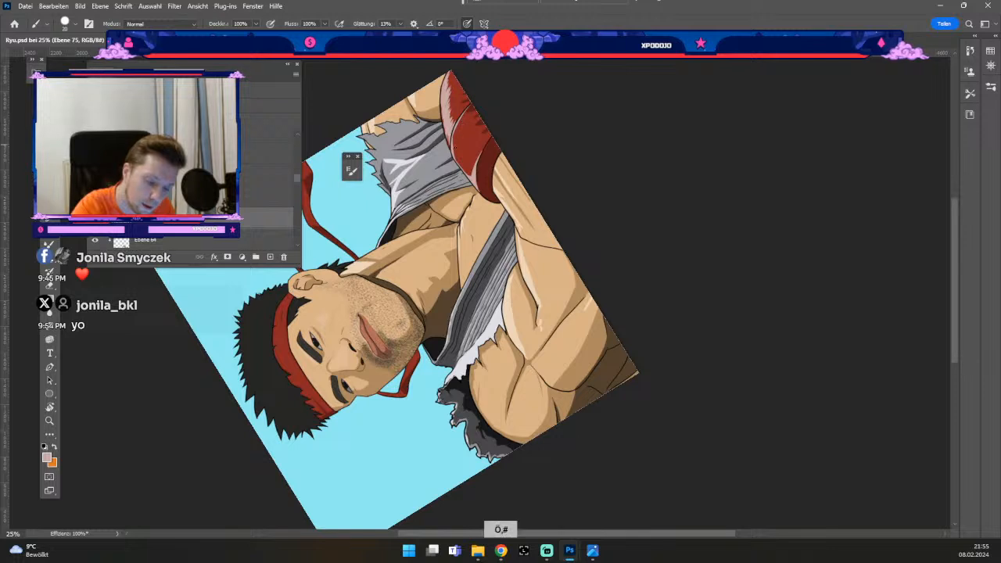
key("ctrl+z")
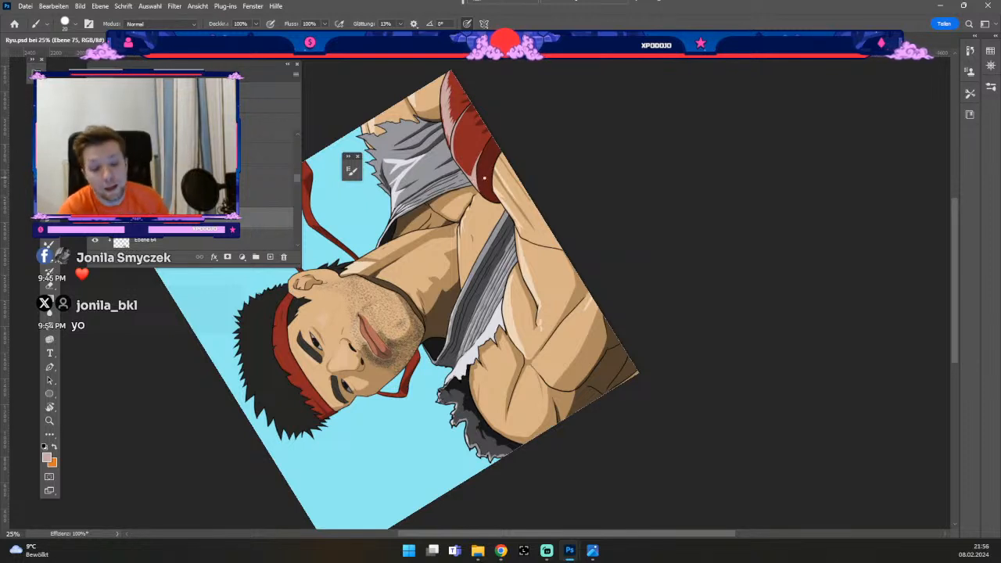
- Try short pale highlight strokes beside the dark folds of the wrist wrap's middle band with the 20 px brush, undoing the unwanted ones
key("b")
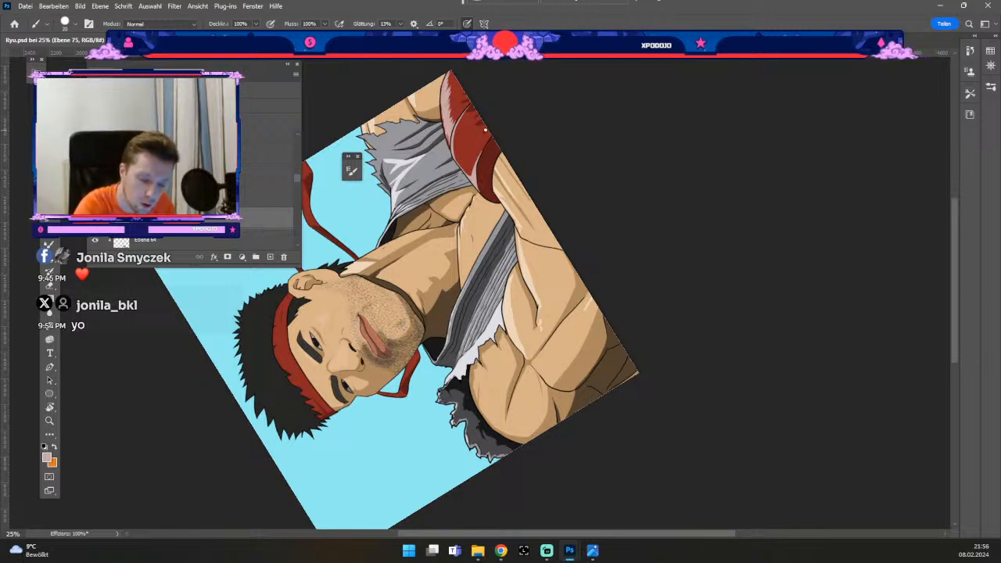
key("ctrl+z")
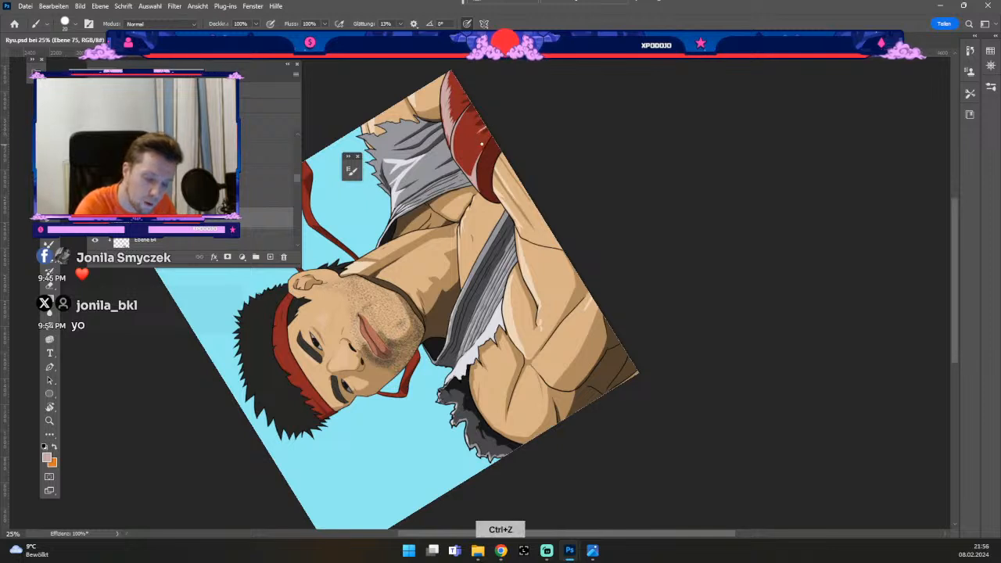
key("ctrl+z")
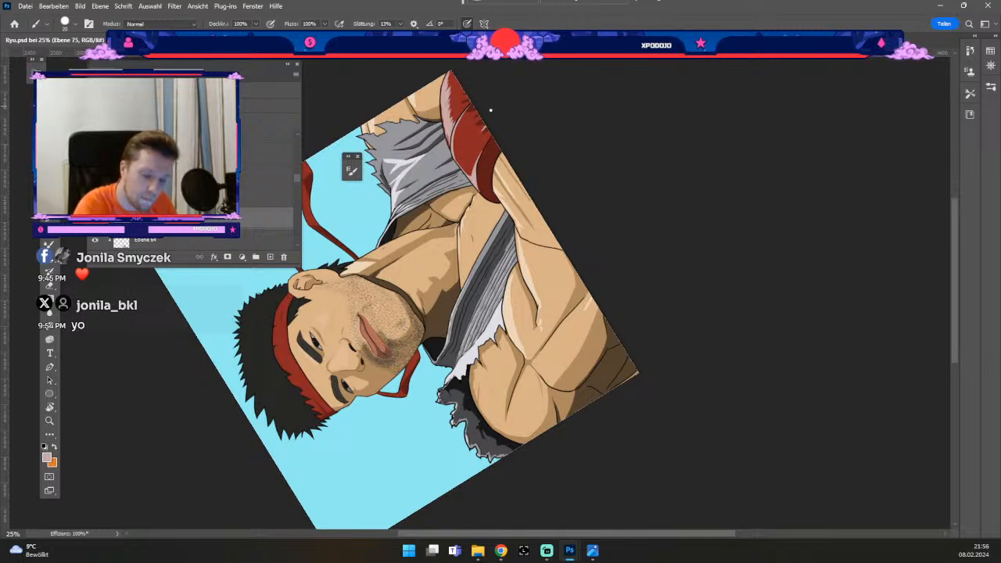
key("e")
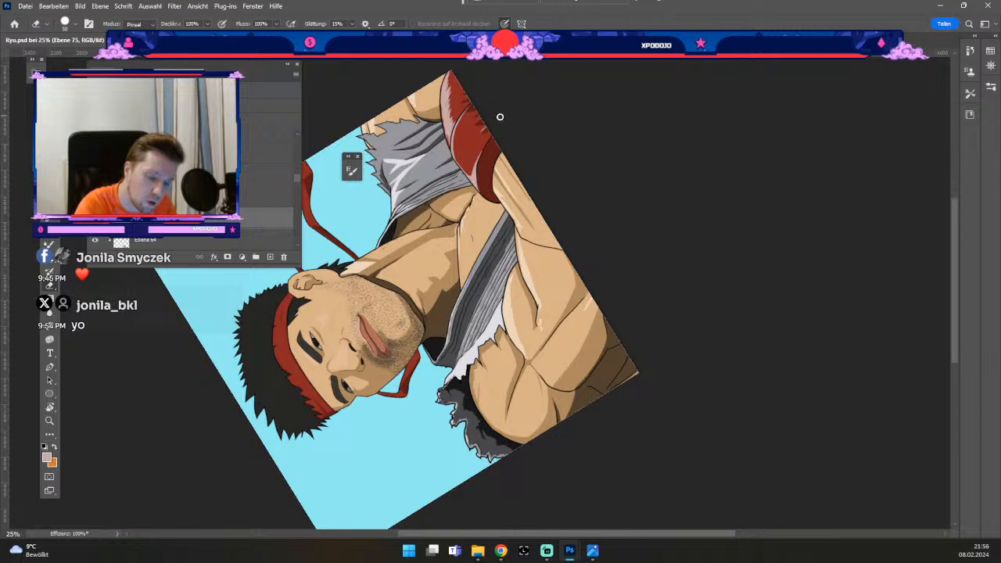
key("b")
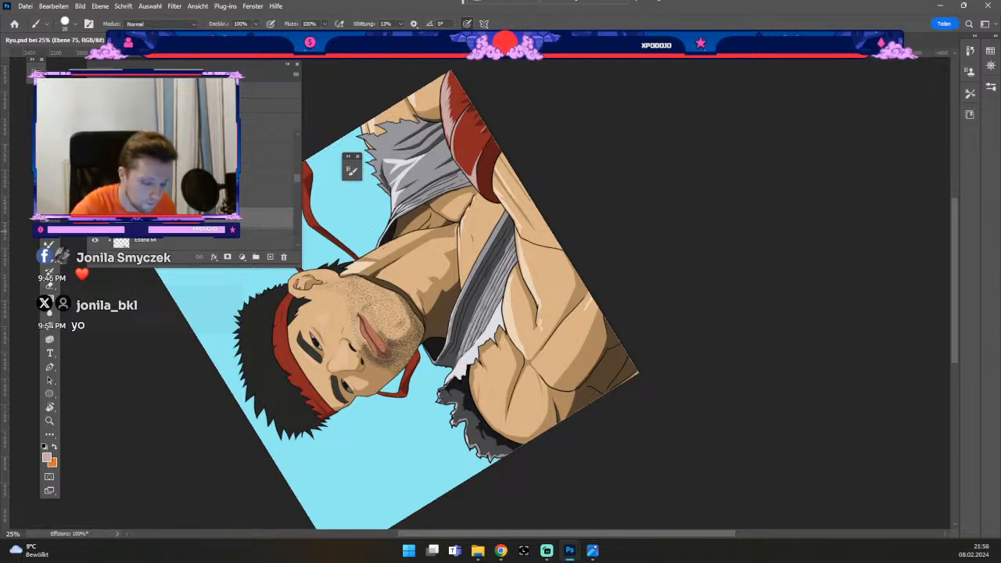
- Touch up the highlight near the wrist wrap's inner fold line using the brush and a 20 px Eraser
scroll(298, 247, "down", 1)
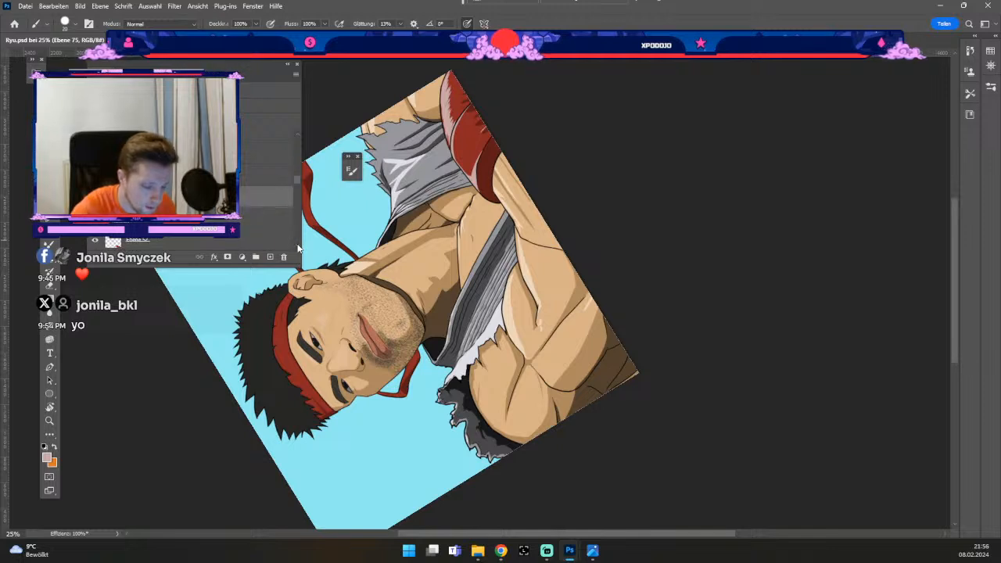
scroll(300, 247, "down", 1)
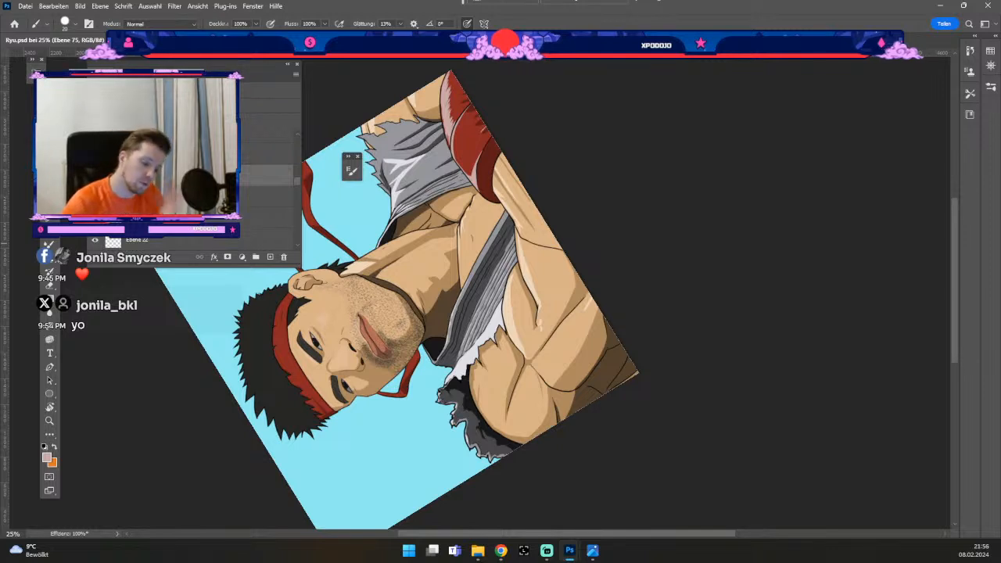
key("b")
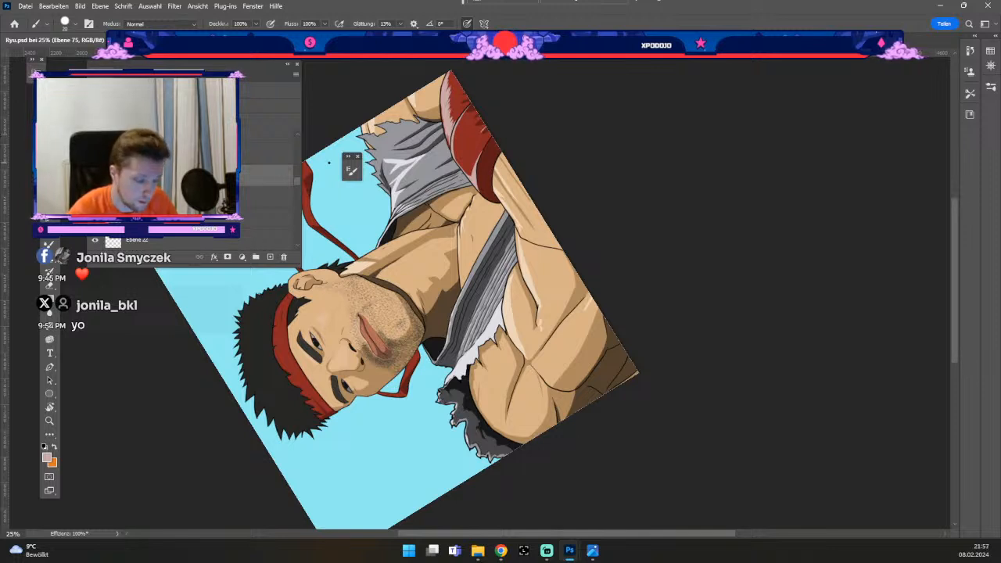
key("e")
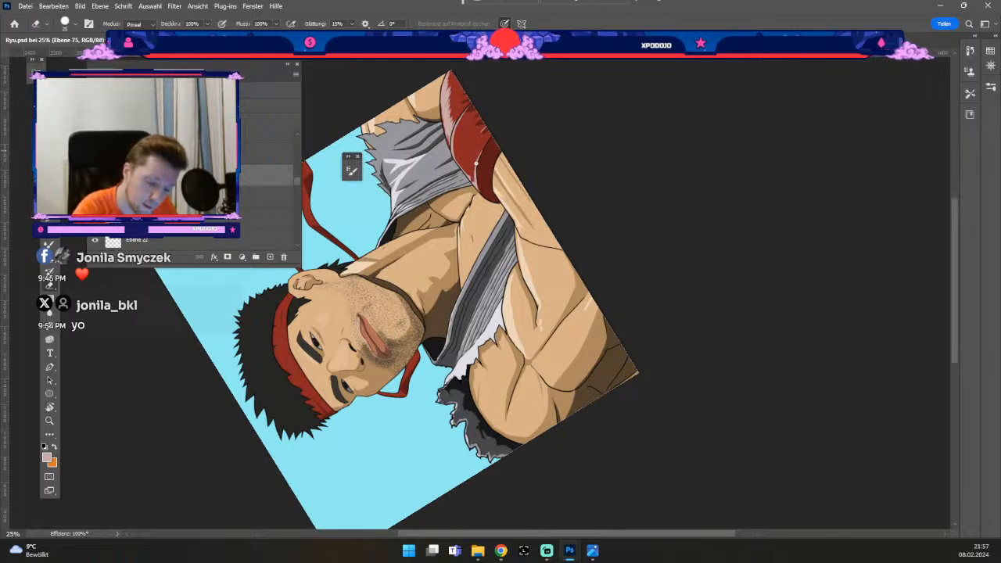
key("odiaeresis")
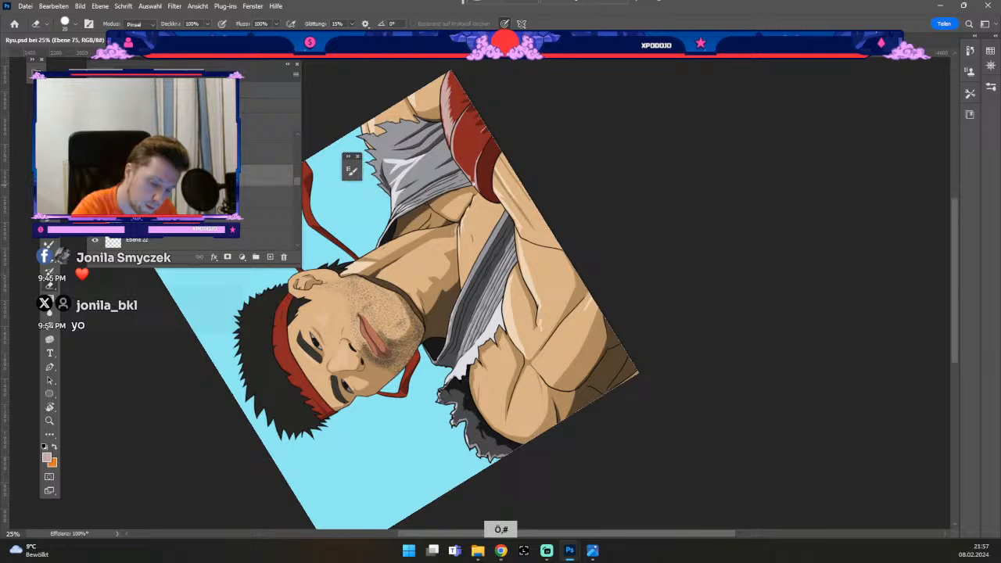
key("ctrl+z")
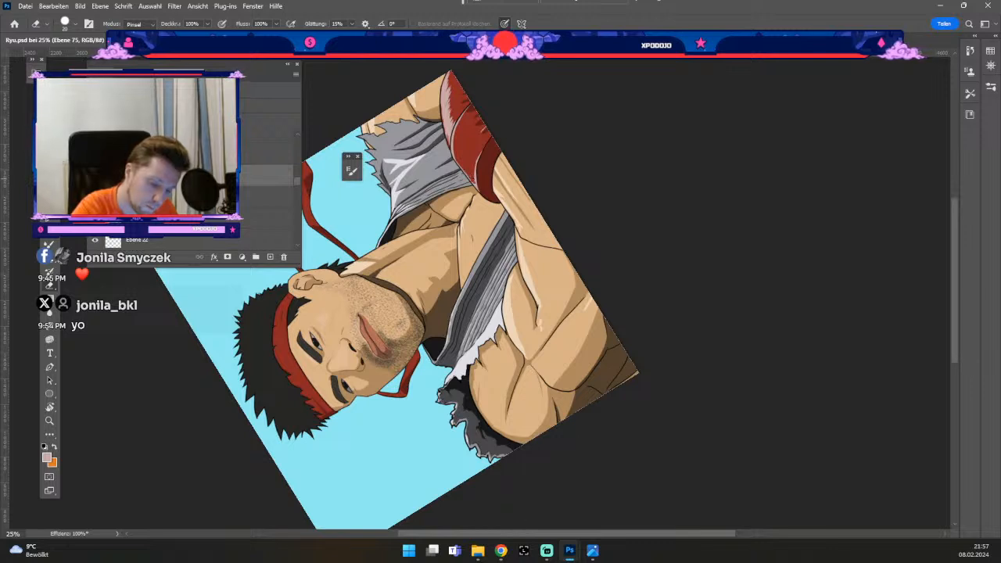
key("ctrl+z")
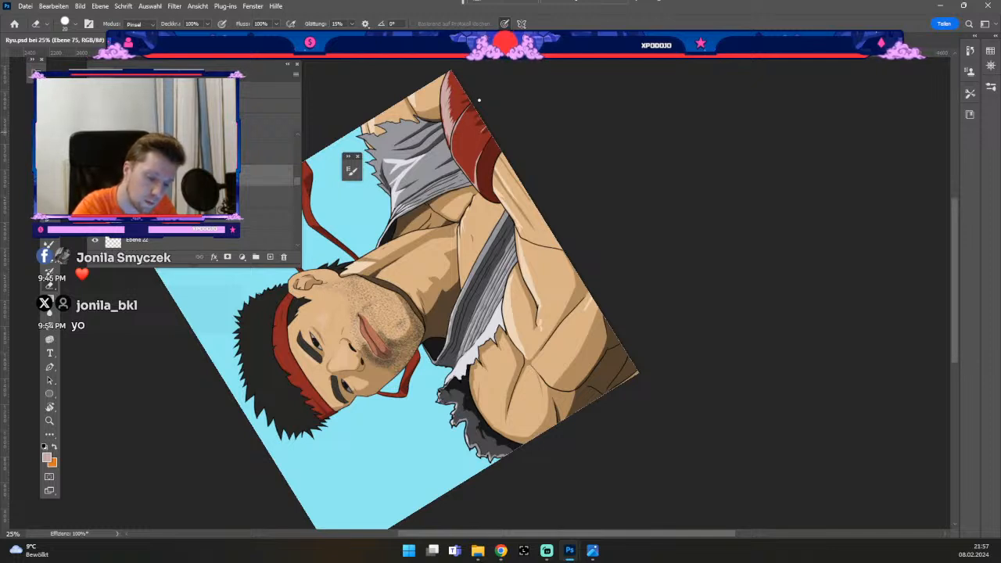
- Paint fine pale highlights between the middle band's dark folds with a 15 px brush, then reset the canvas rotation
key("b")
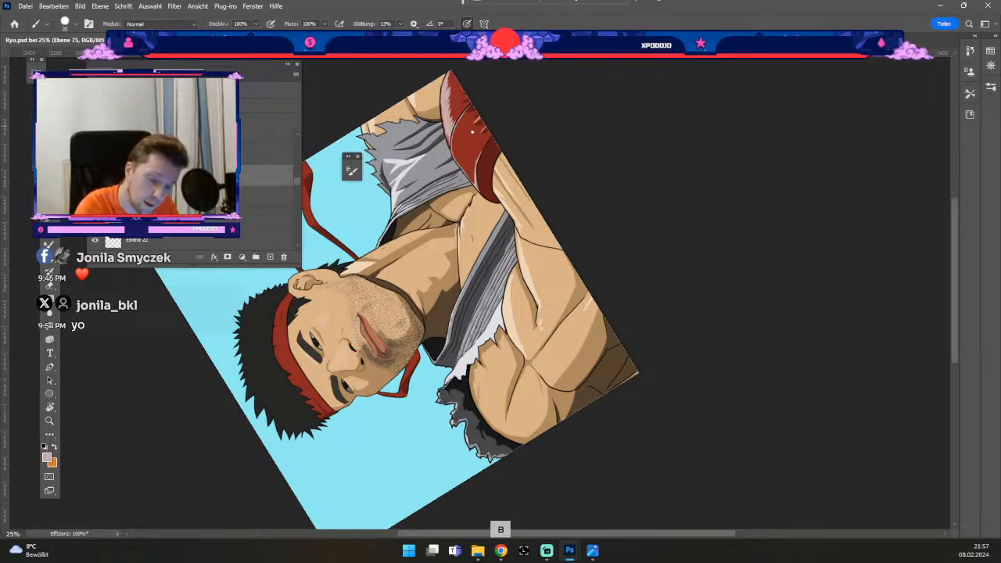
key("ctrl+z")
key("ö")
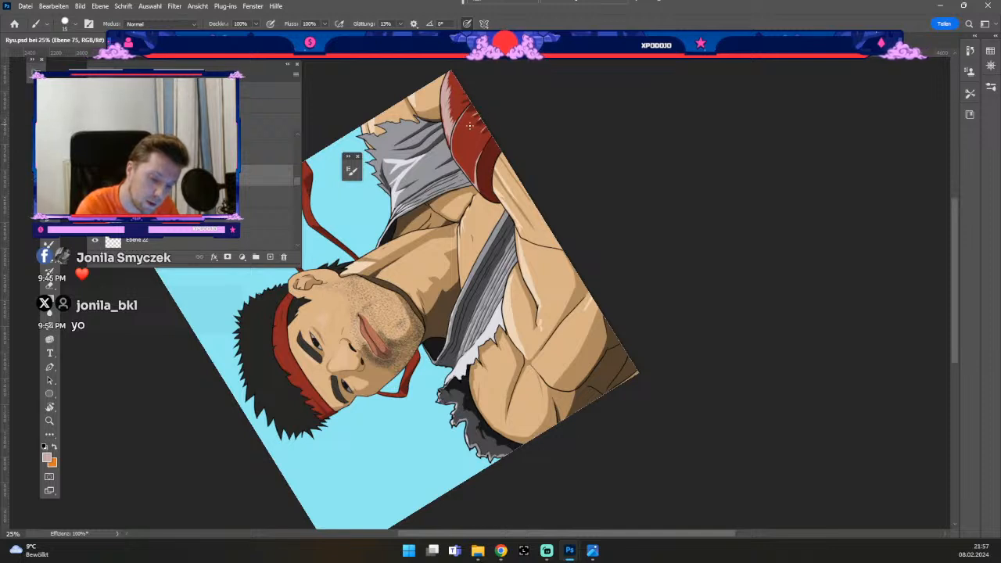
key("ctrl+z")
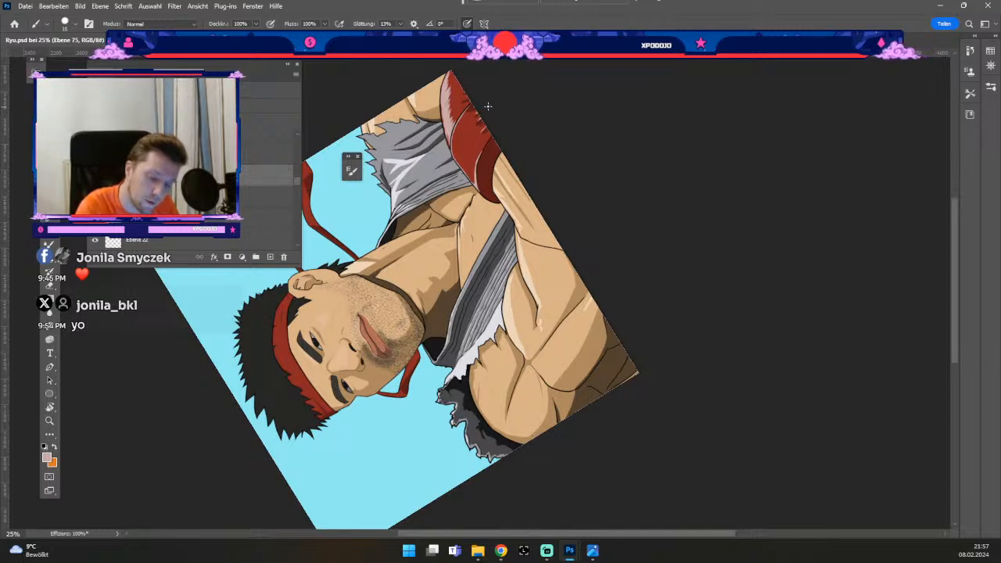
key("ctrl+z")
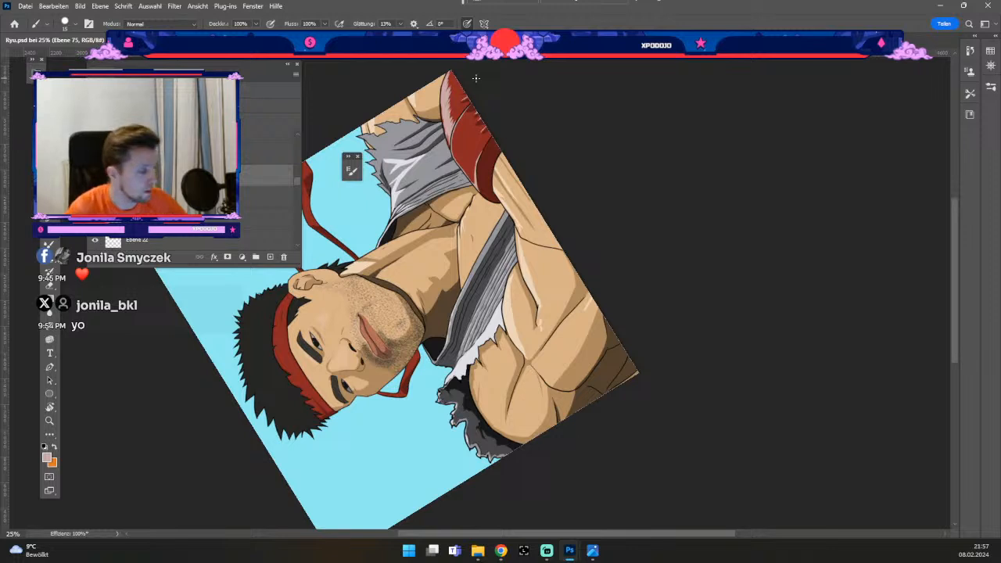
key("Escape")
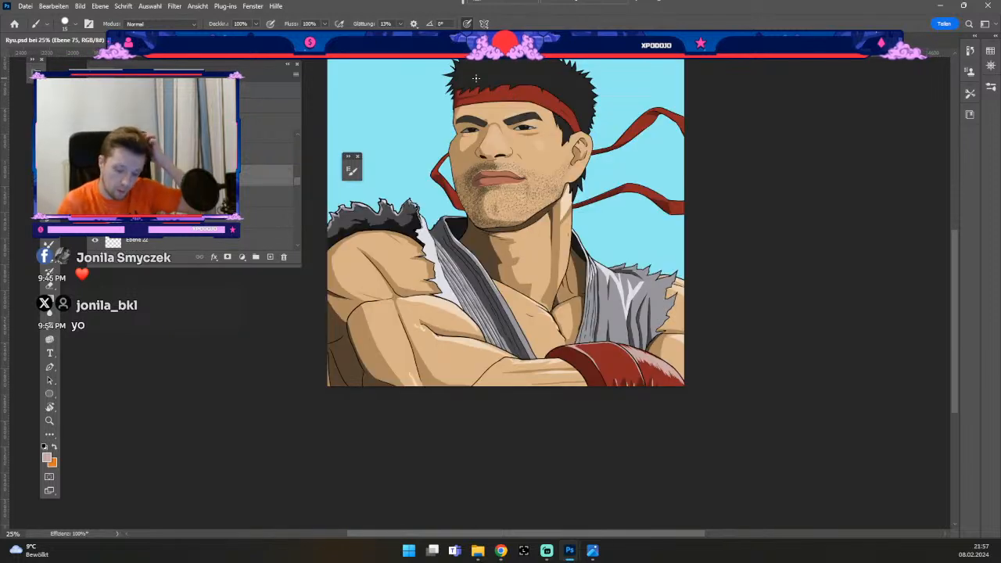
- Paint thicker pale highlight strokes at the lower edge of the wrist wrap's middle band and trim them with the Eraser
key("odiaeresis")
key("numbersign")
key("numbersign")
key("numbersign")
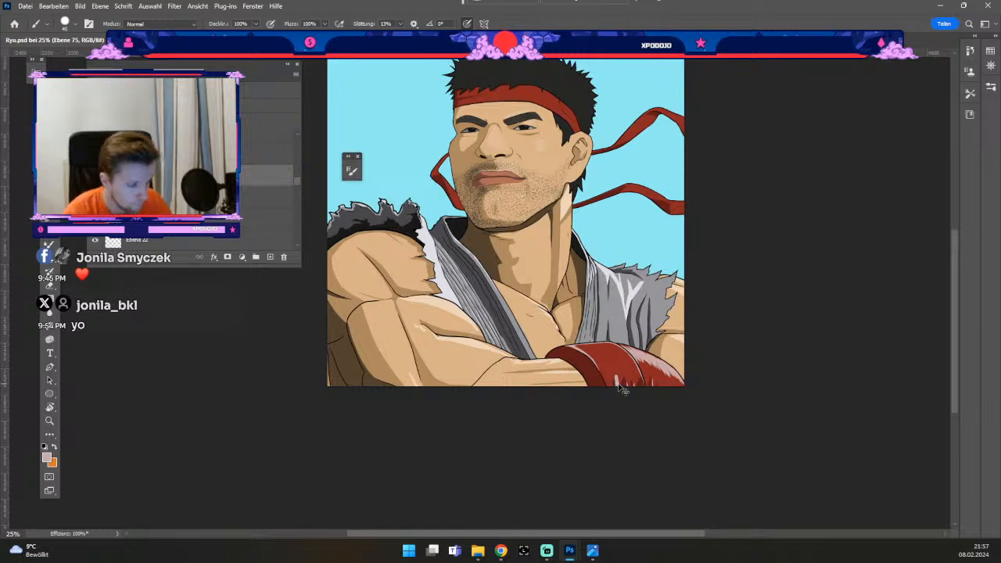
key("e")
key("odiaeresis")
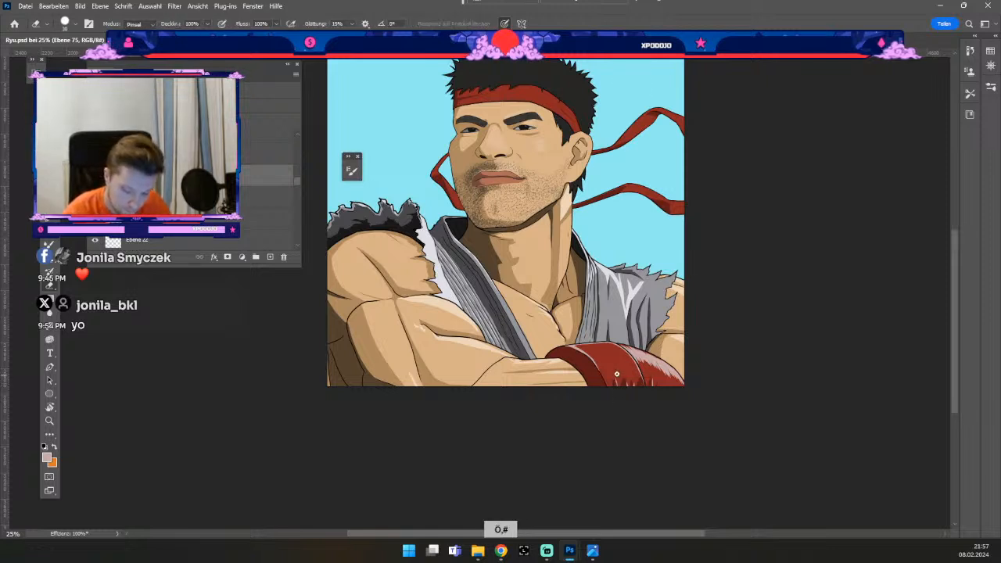
key("b")
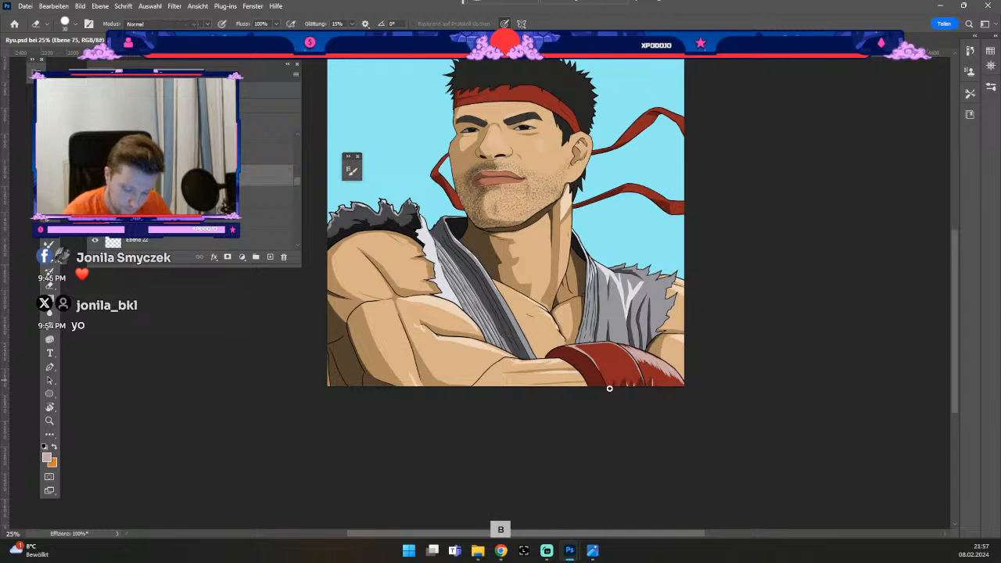
key("odiaeresis")
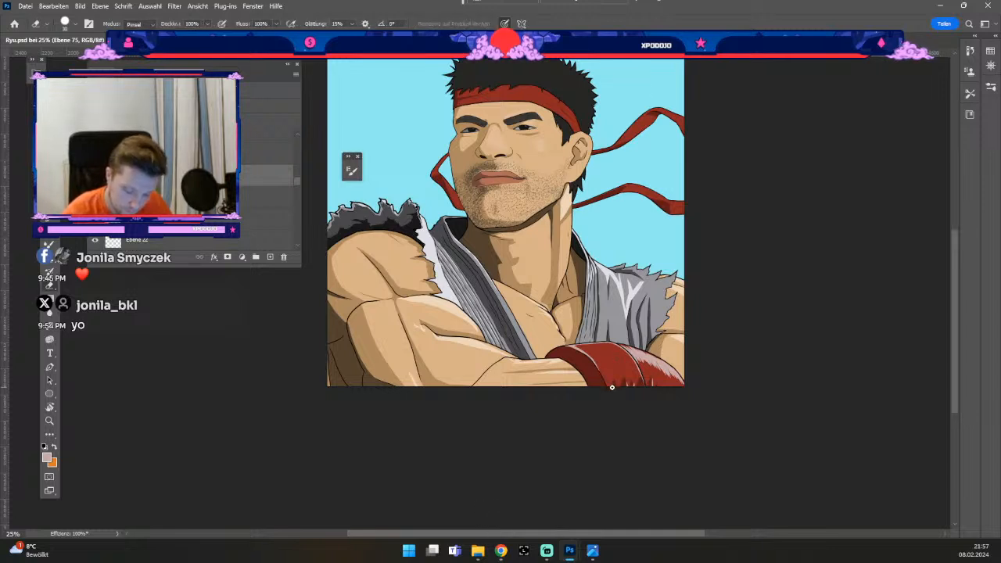
key("e")
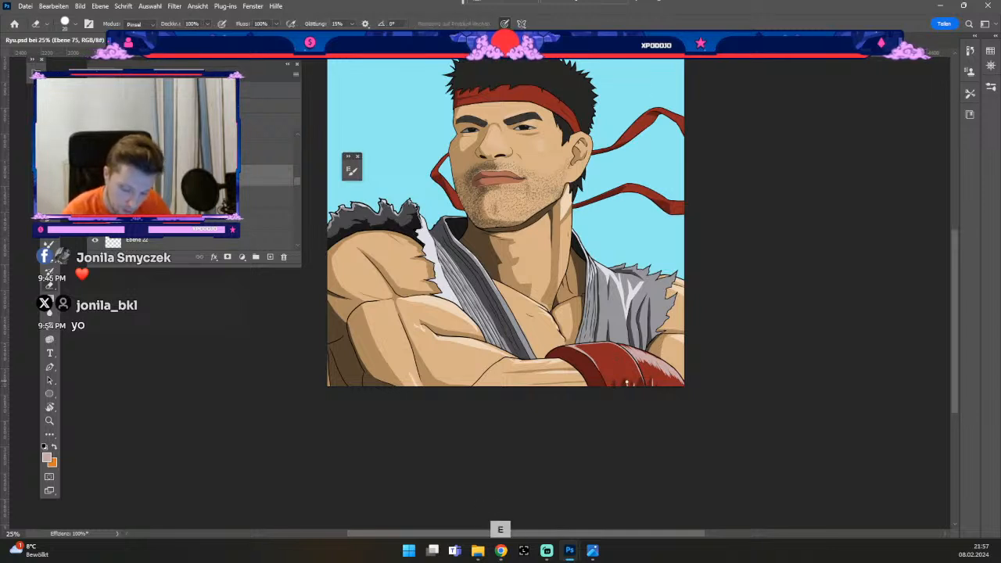
key("numbersign")
key("numbersign")
key("numbersign")
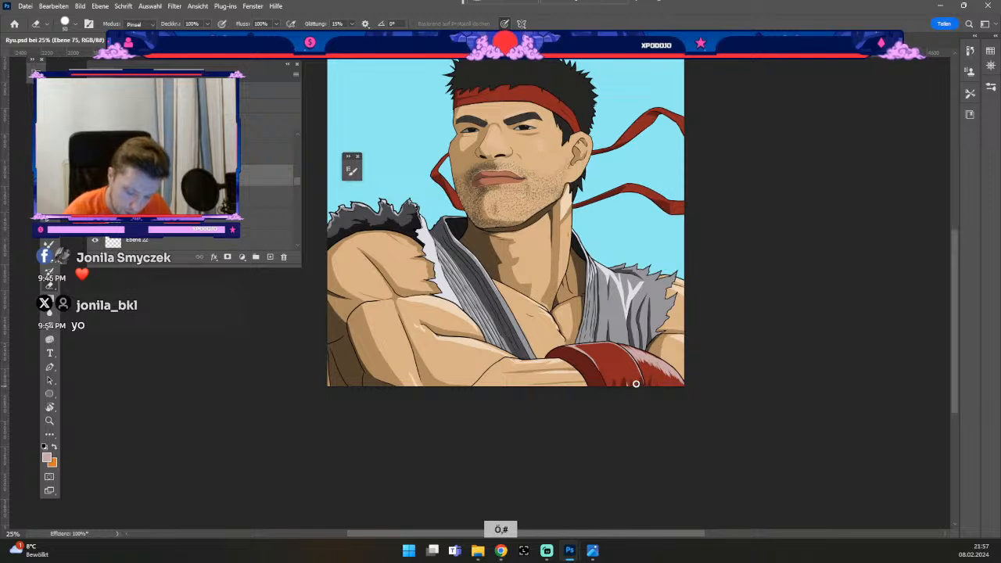
- Add thin pale highlights between the folds along the wrist wrap's lower edge with a 15 px brush, undoing stray strokes
key("odiaeresis")
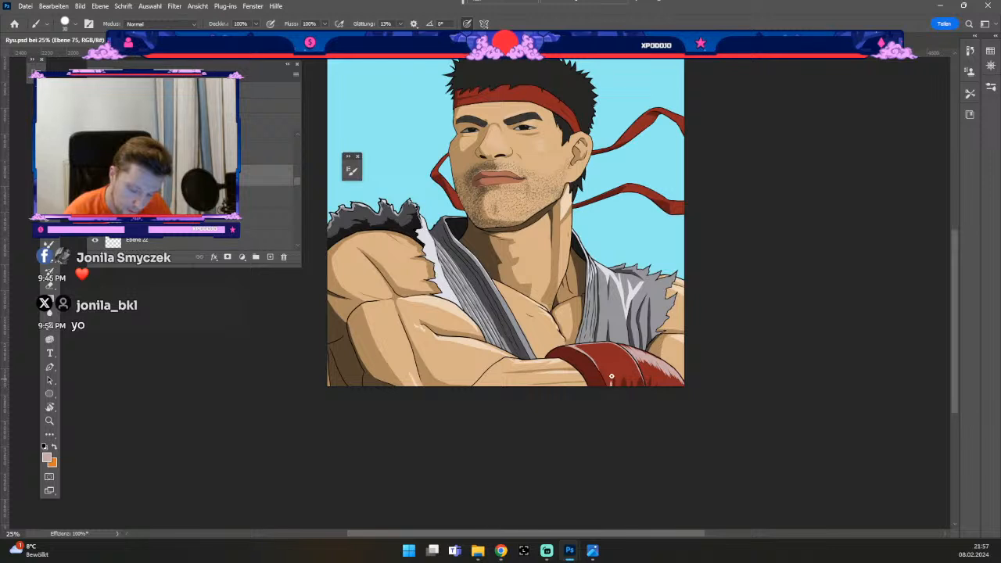
key("odiaeresis")
key("odiaeresis")
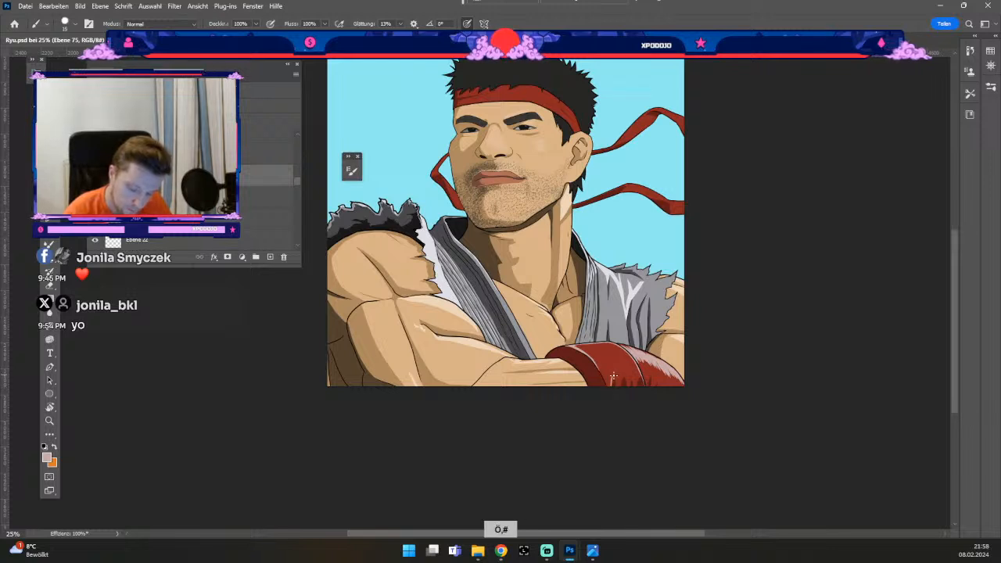
key("ctrl+z")
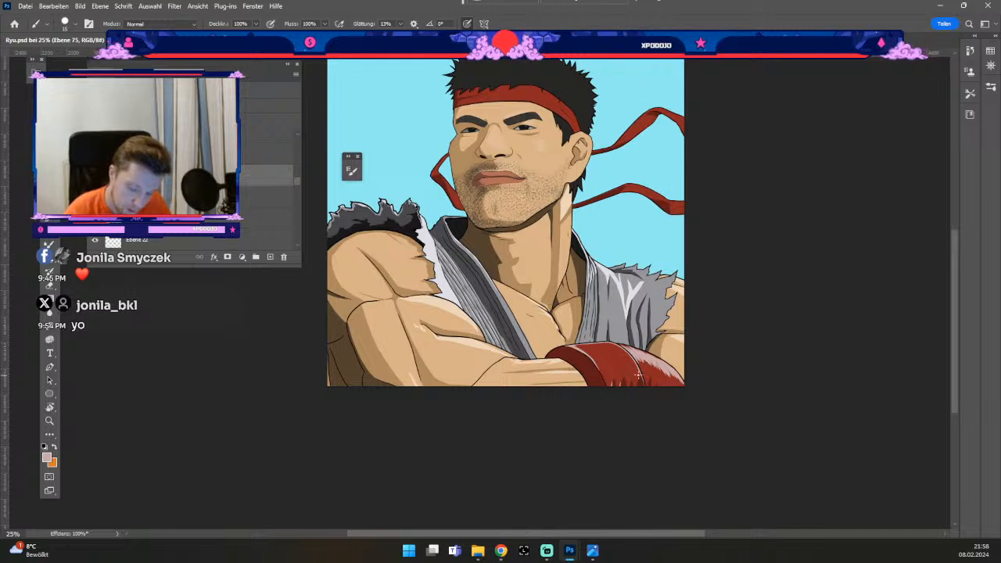
key("ctrl+z")
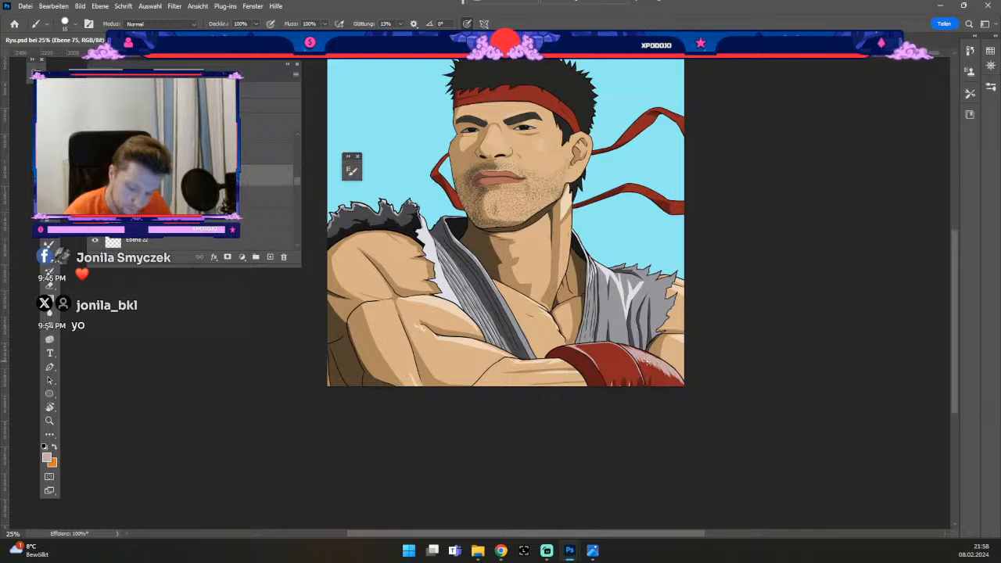
key("b")
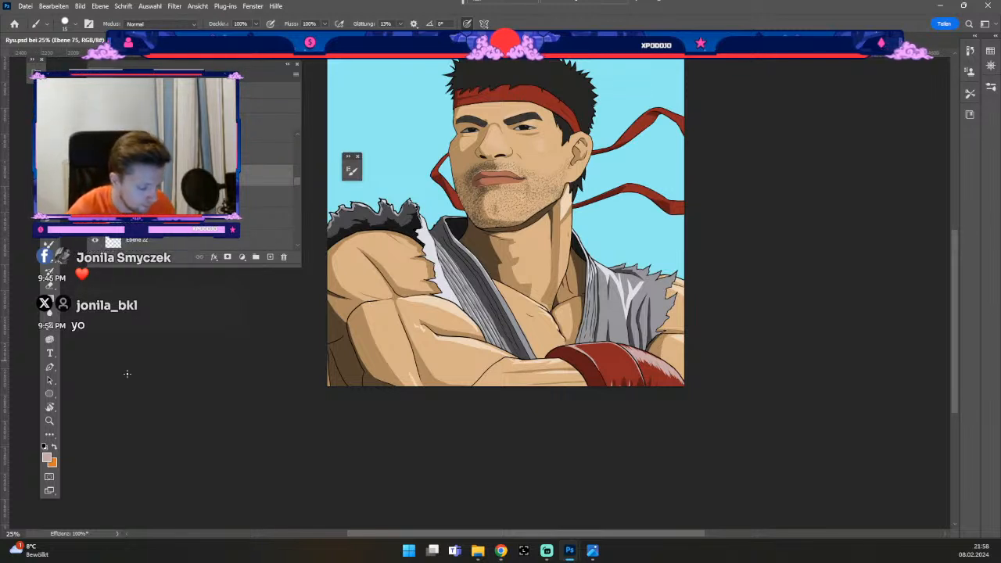
- Set the foreground colour to black (000000) for the Brush and add a new layer further up the layer stack
left_click(46, 457)
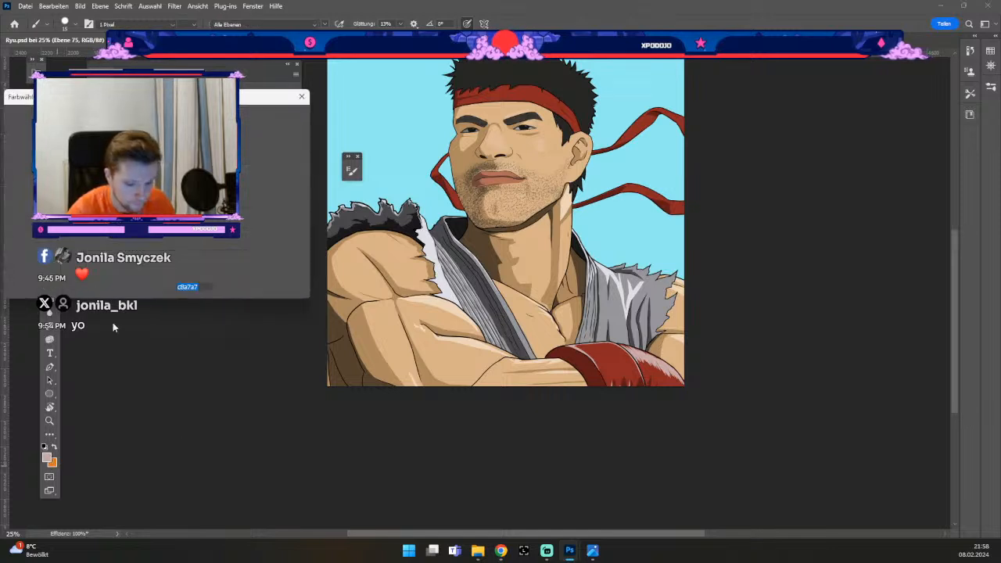
left_click(11, 253)
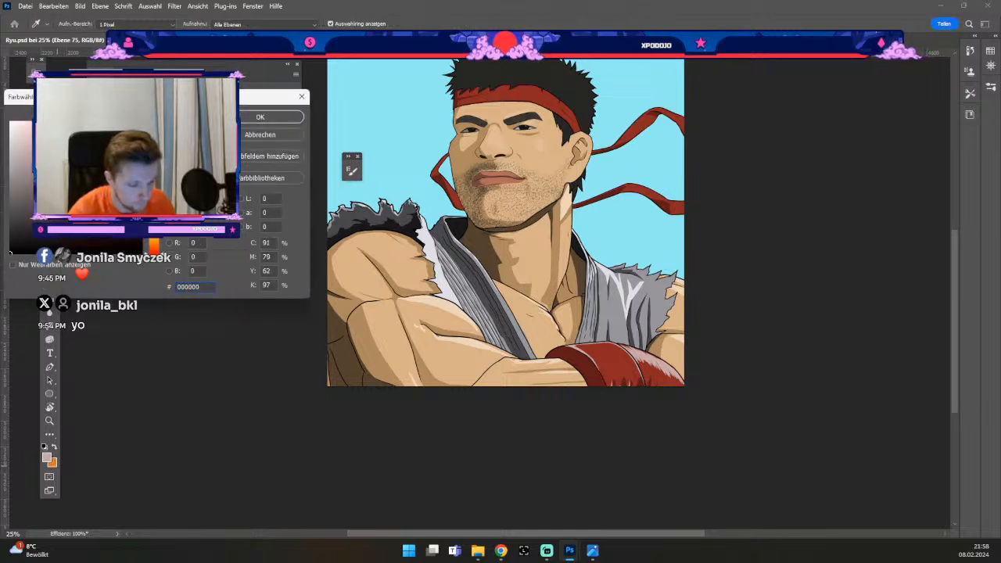
left_click(246, 121)
key("b")
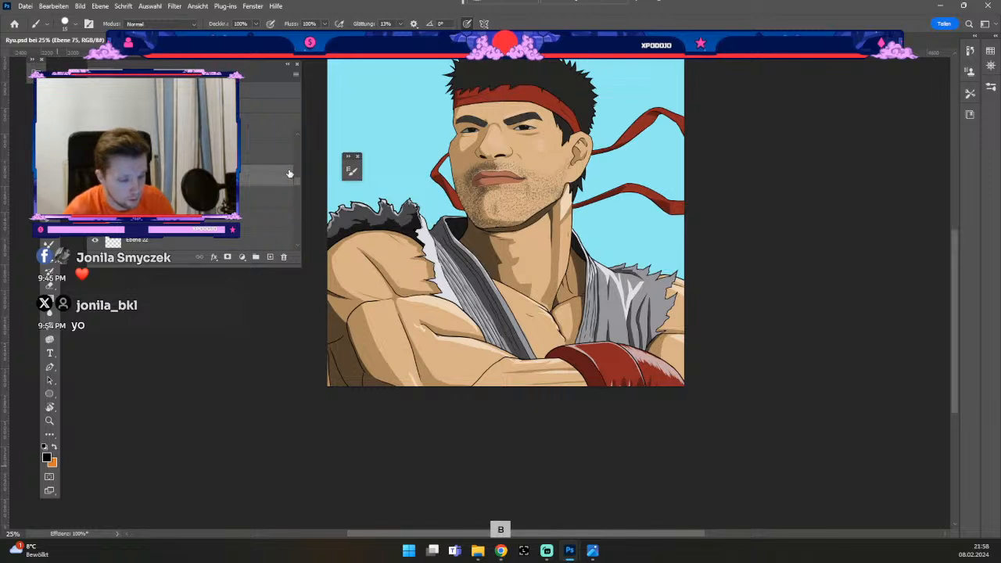
left_click_drag(300, 185, 298, 144)
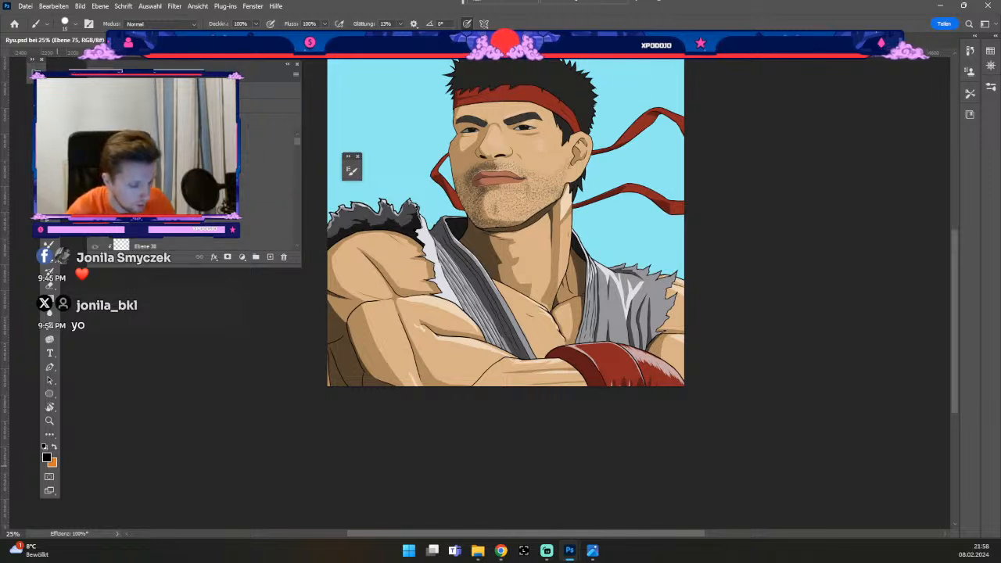
left_click(269, 257)
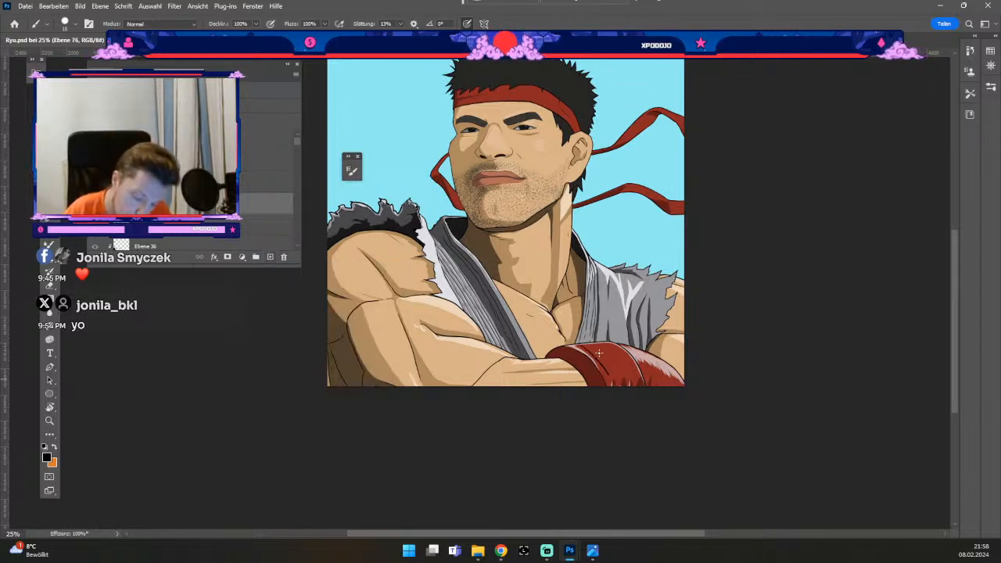
- Reduce the brush size, set smoothing to 21%, and try thin black lines on the wrist wrap's middle band, undoing the stray strokes
key("odiaeresis")
key("numbersign")
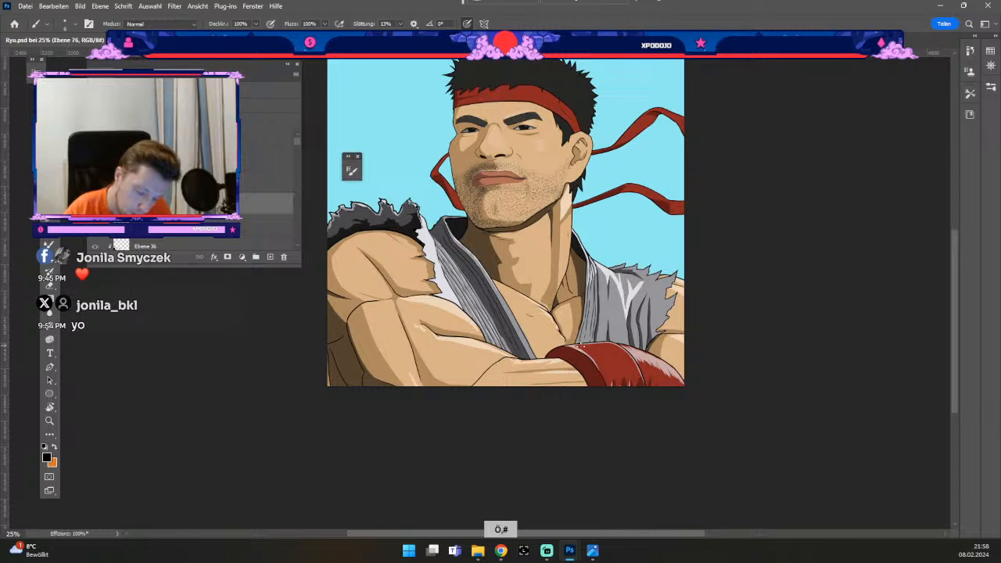
key("odiaeresis")
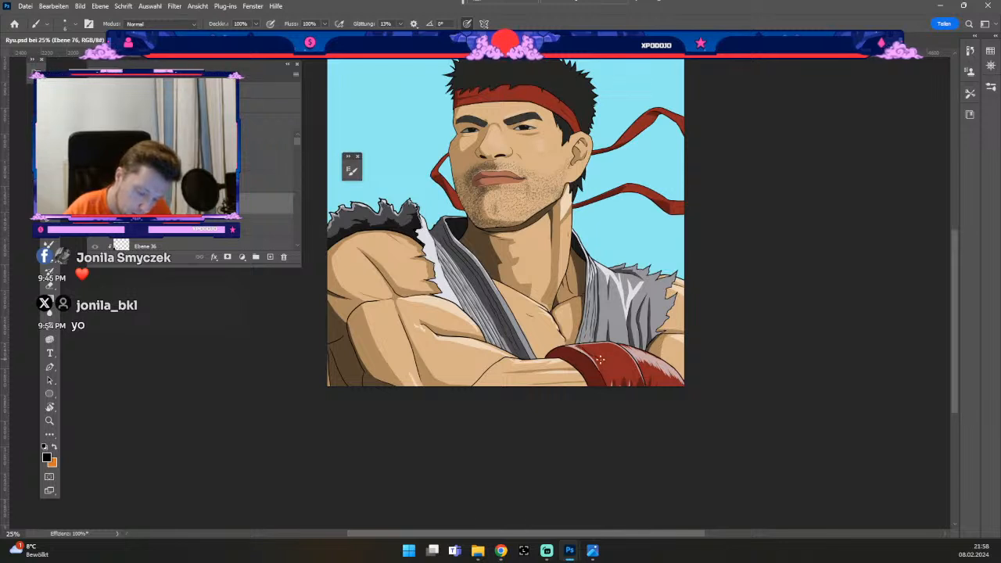
key("ctrl+z")
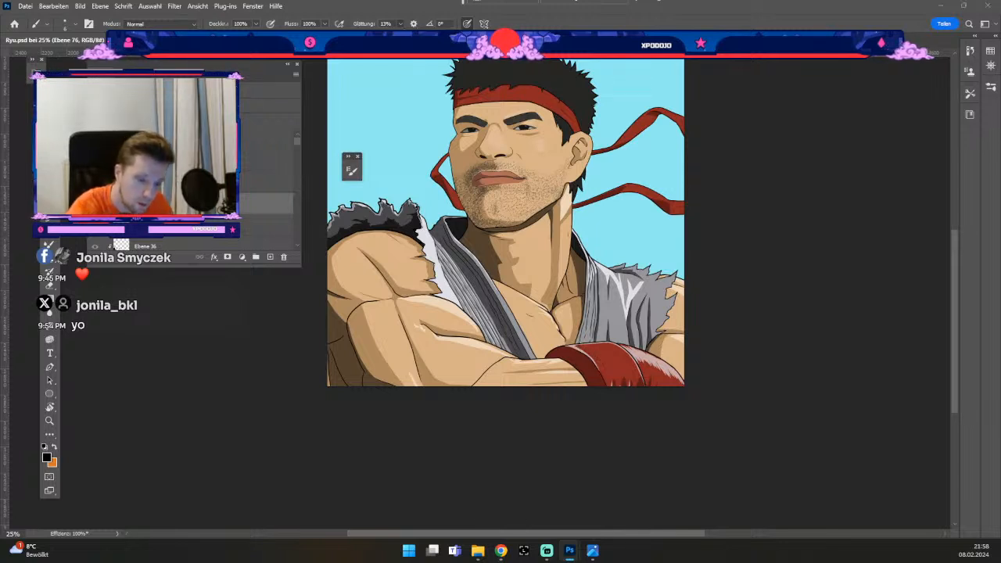
left_click_drag(363, 23, 366, 23)
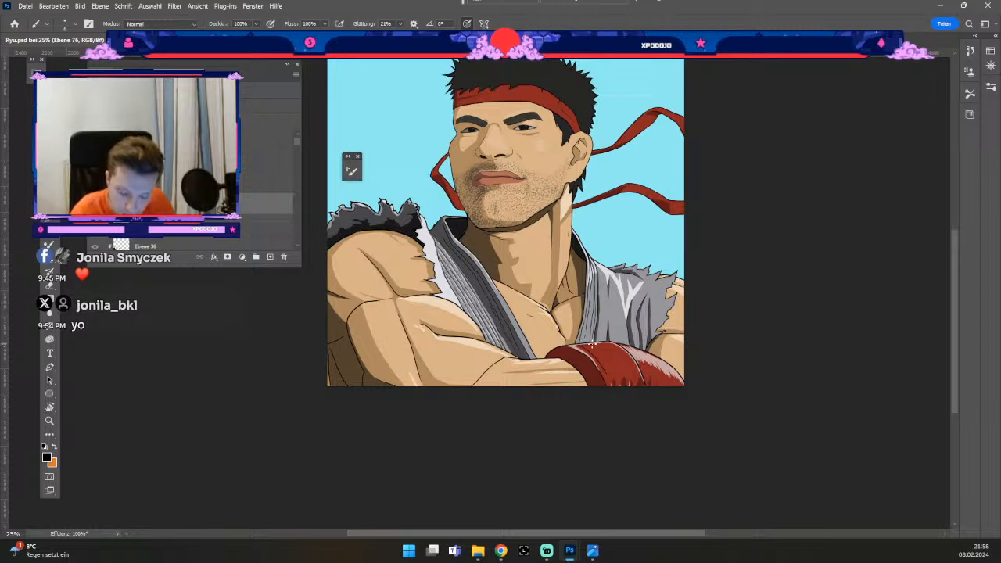
key("ctrl+z")
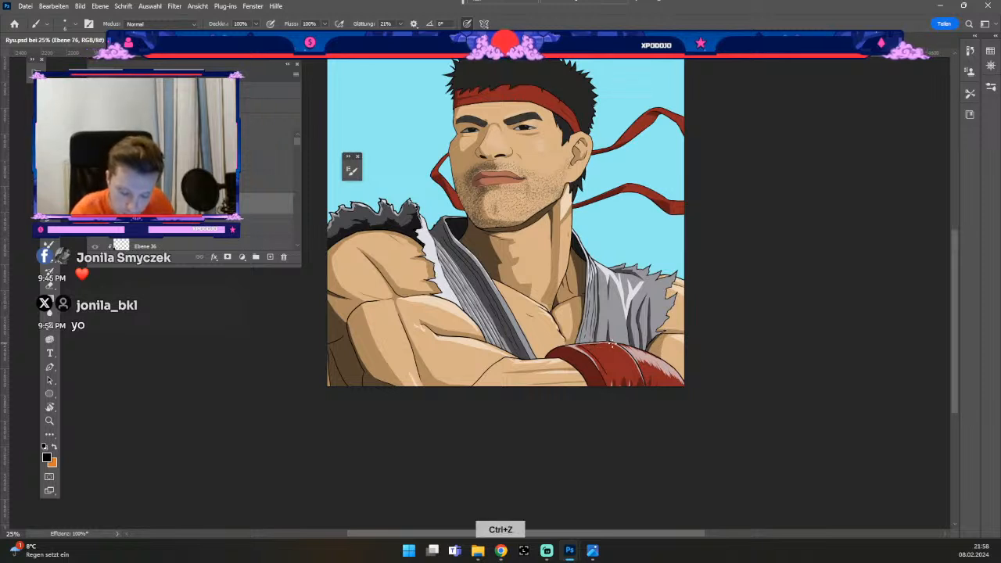
key("ctrl+z")
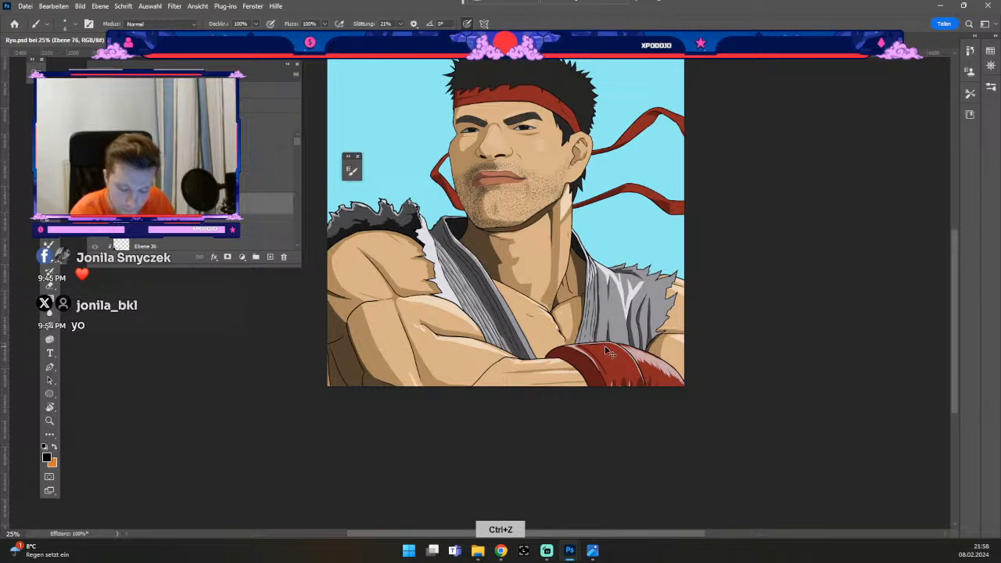
key("b")
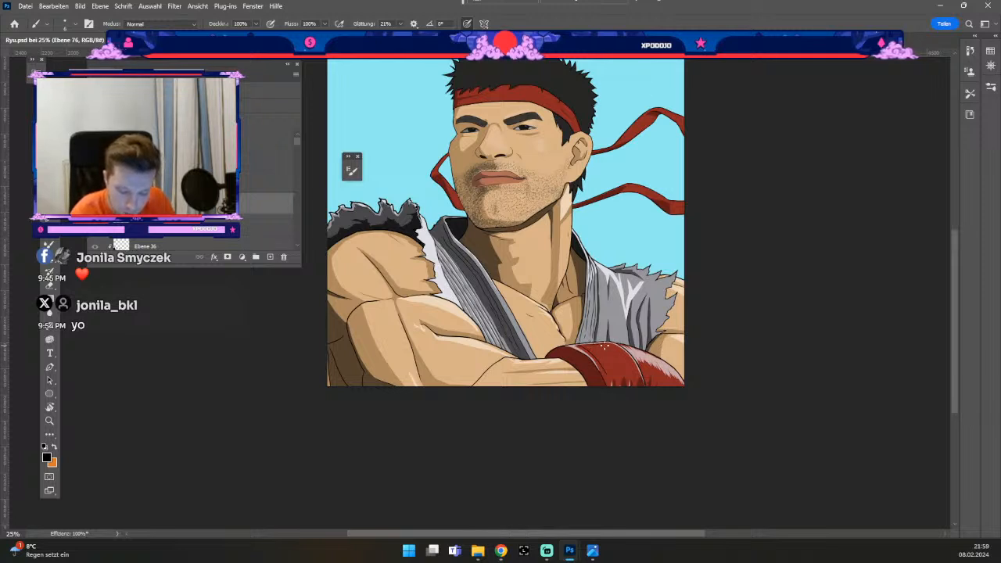
key("ctrl+z")
key("b")
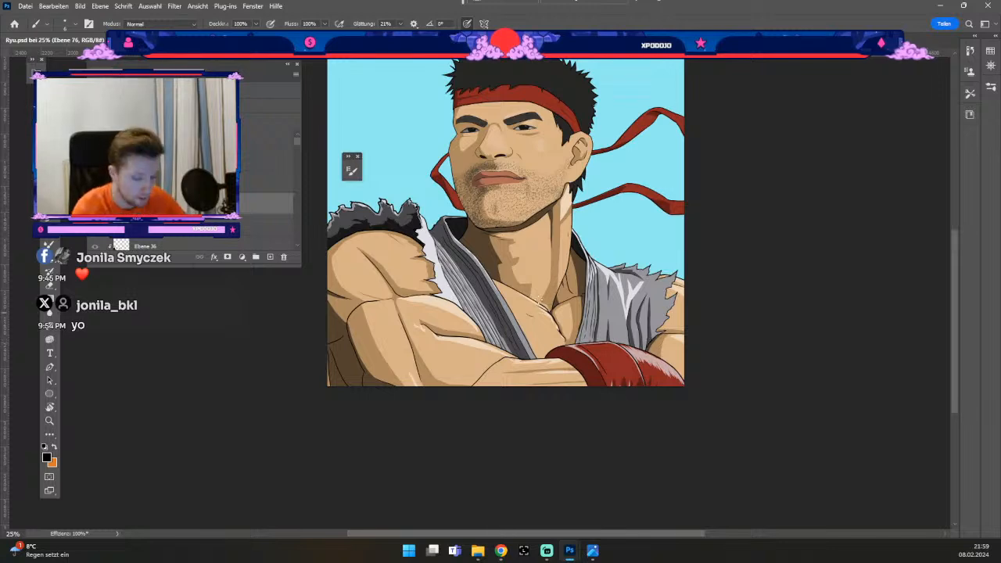
- Rotate the canvas and draw thin black seam lines on the wrist wrap's middle band, adjusting the brush size between strokes
key("r")
mouse_move(391, 217)
left_mouse_down()
mouse_move(364, 296)
mouse_move(379, 339)
left_mouse_up()
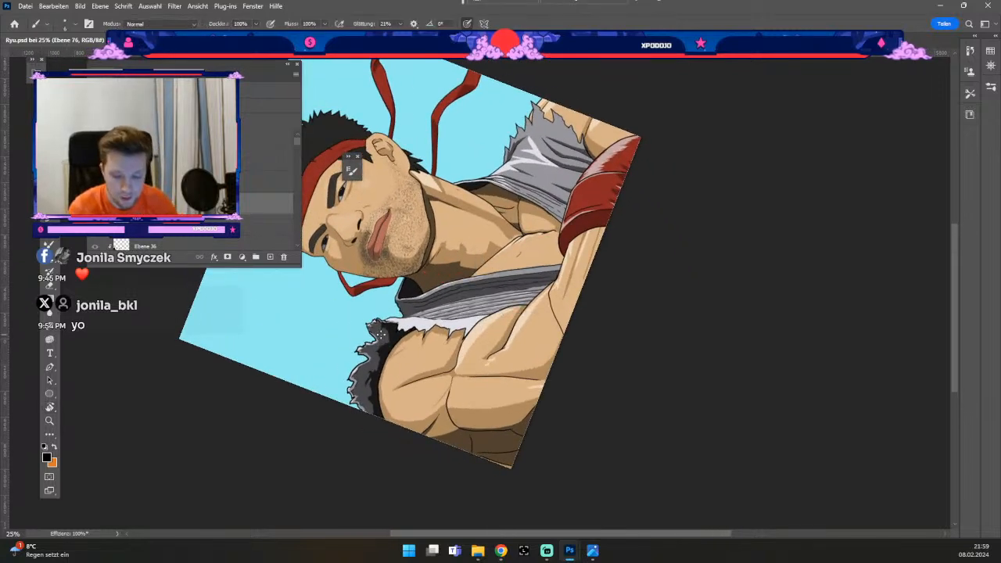
key("ctrl+plus")
key("b")
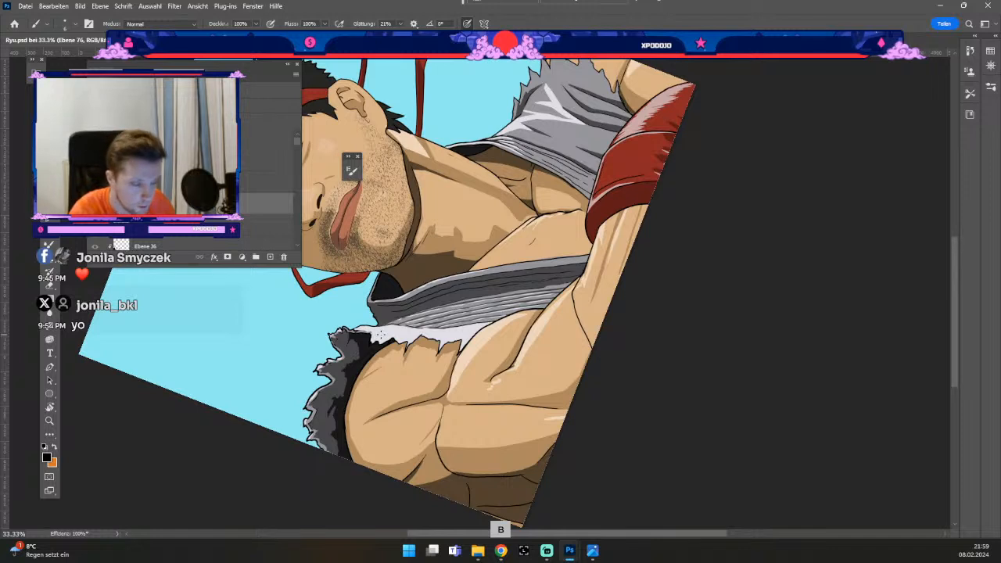
key("odiaeresis")
key("numbersign")
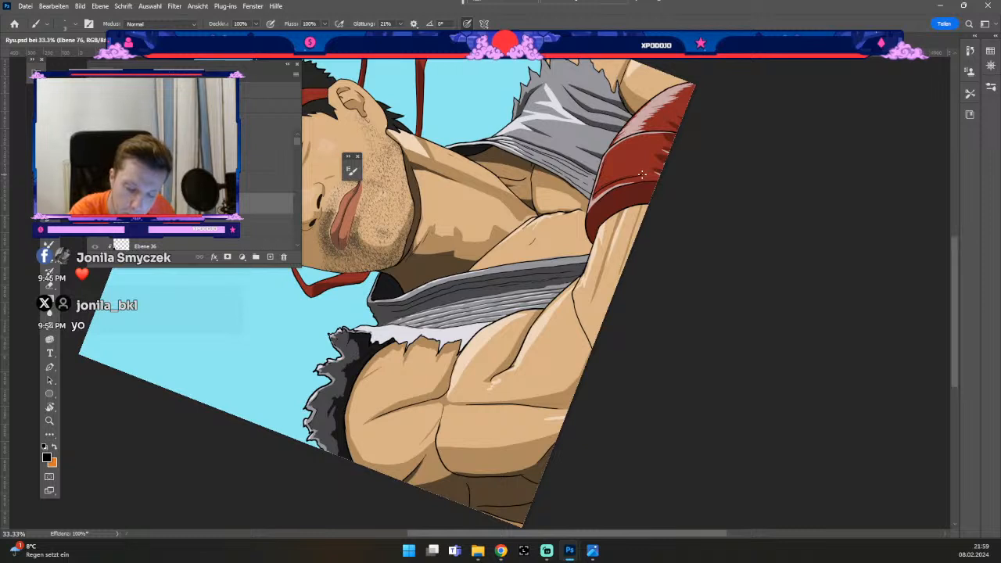
key("odiaeresis")
key("numbersign")
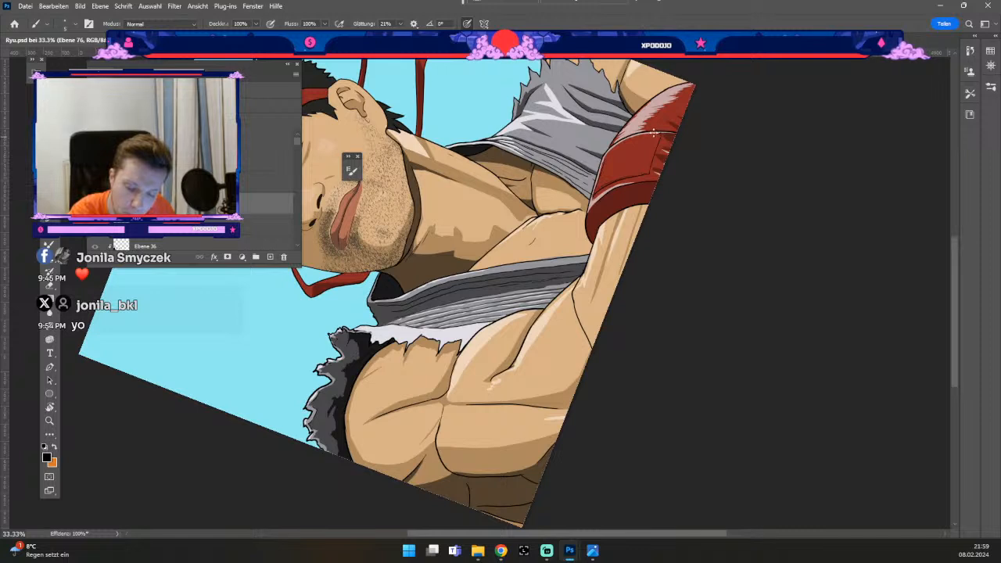
- Retry the thin black line along the middle band's outer fold, undoing each stray stroke, then reset the canvas rotation
key("ctrl+z")
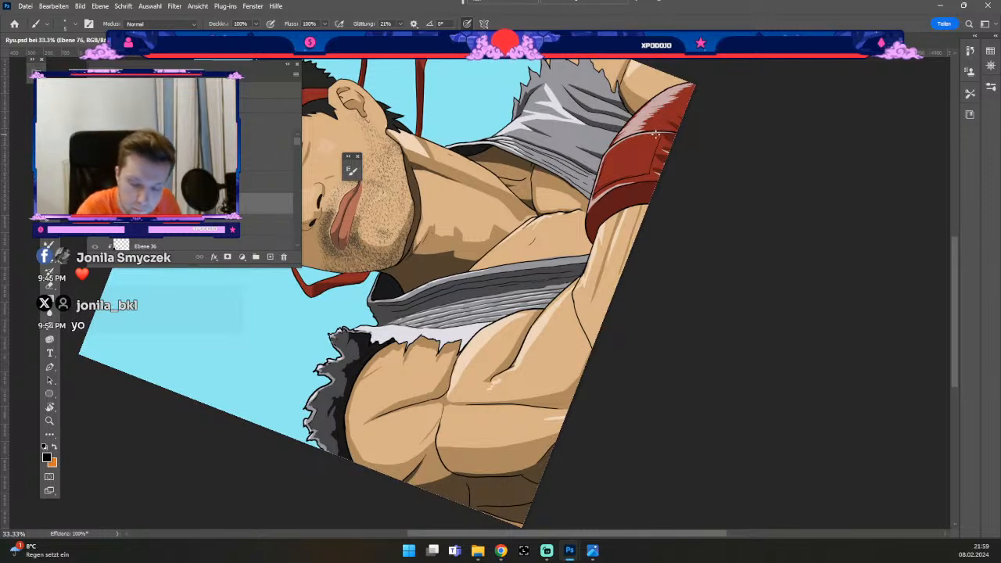
key("ctrl+z")
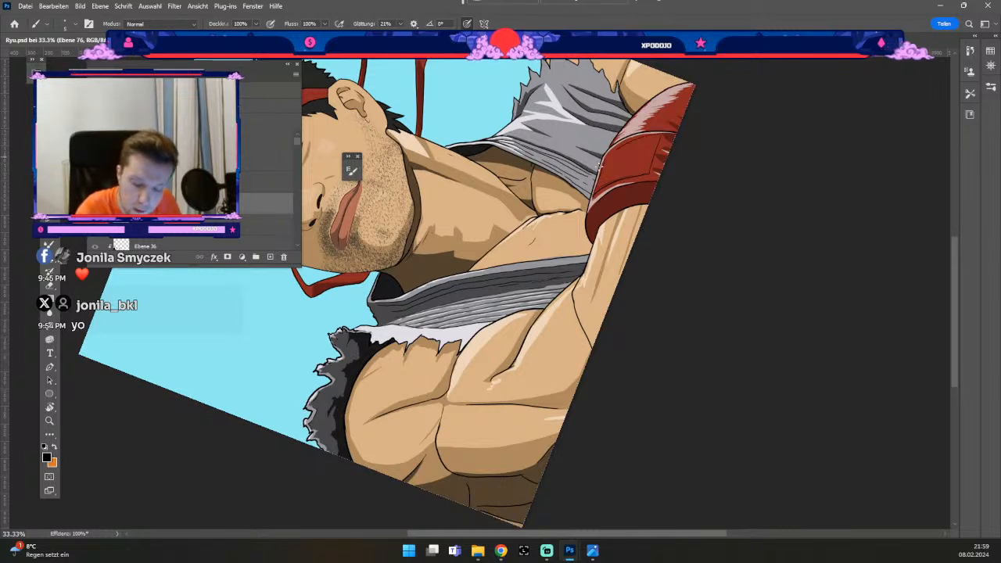
key("ctrl+z")
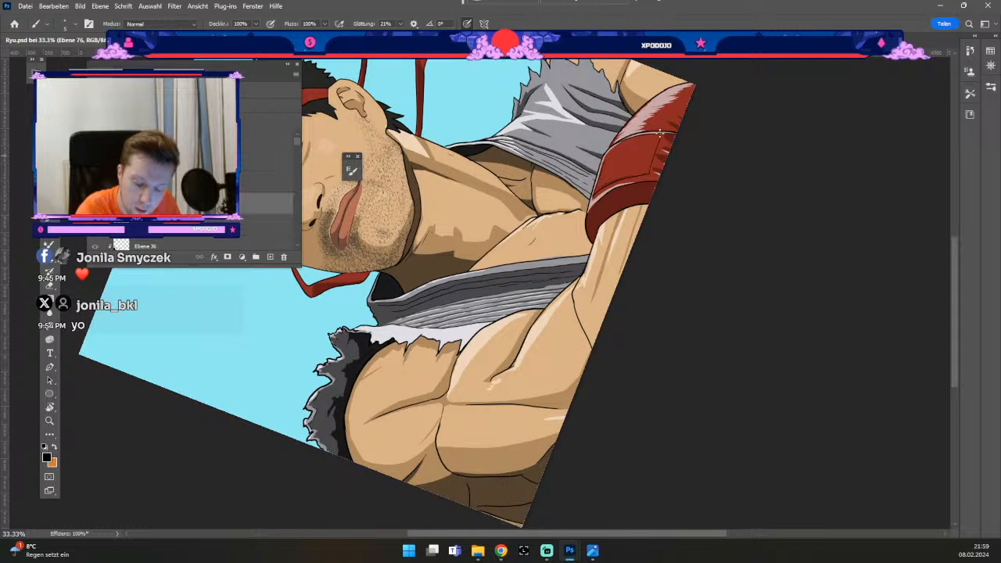
key("ctrl+z")
key("ctrl+z")
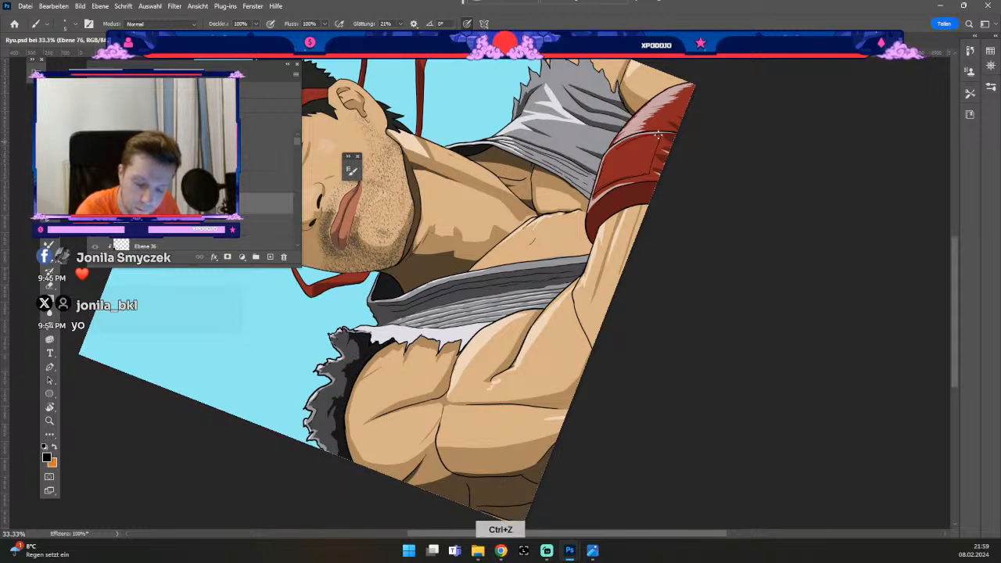
key("ctrl+z")
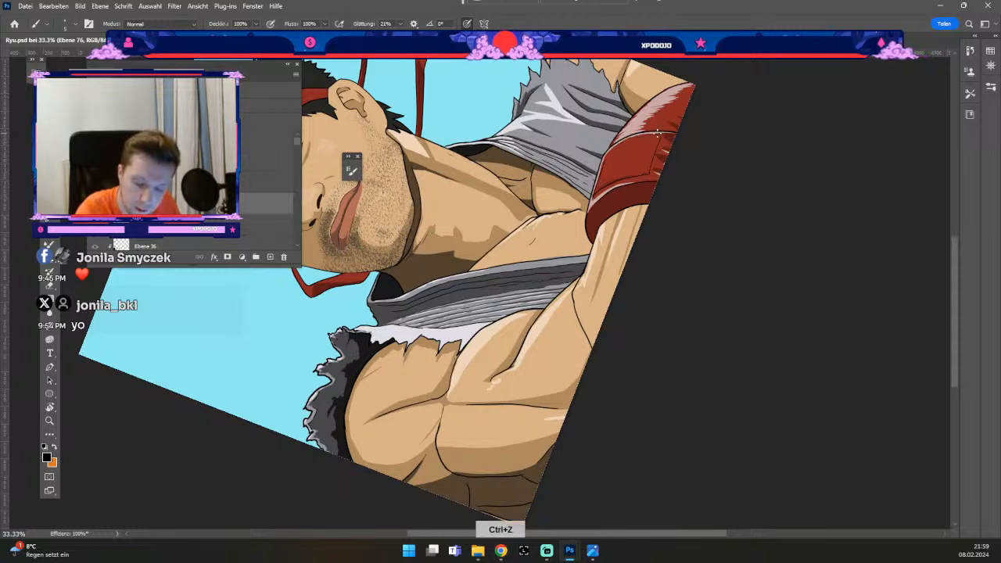
key("ctrl+z")
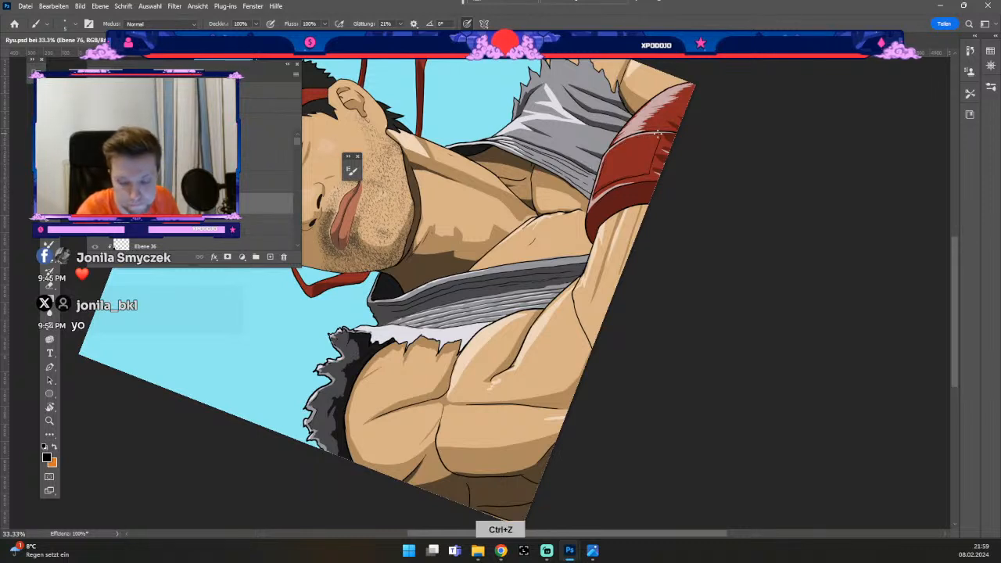
key("ctrl+z")
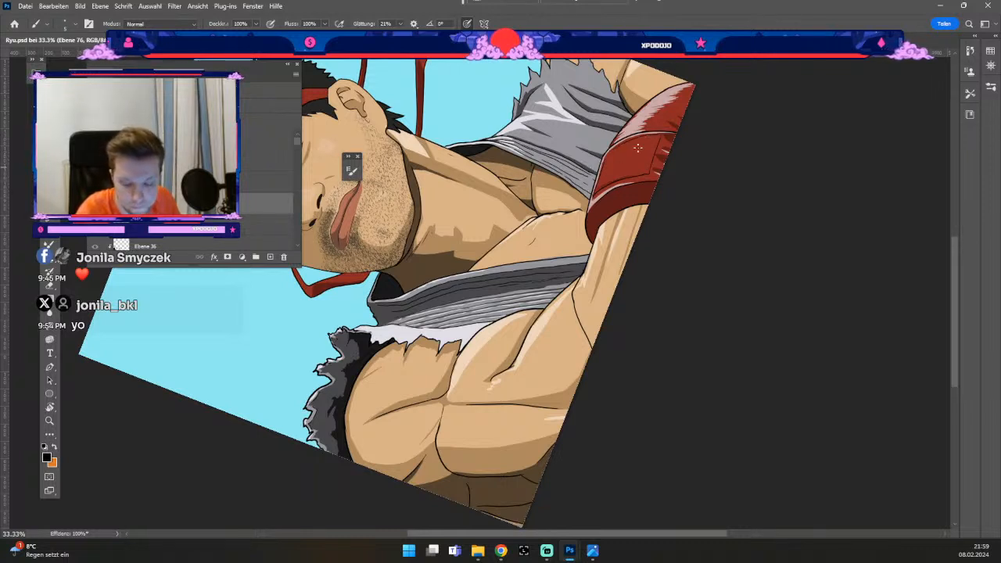
key("ctrl+z")
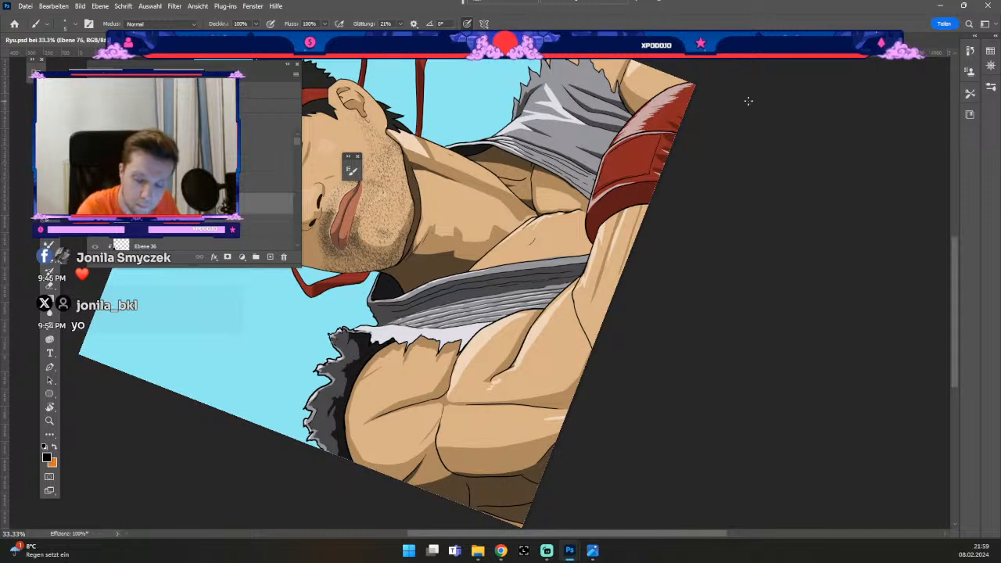
key("ctrl+z")
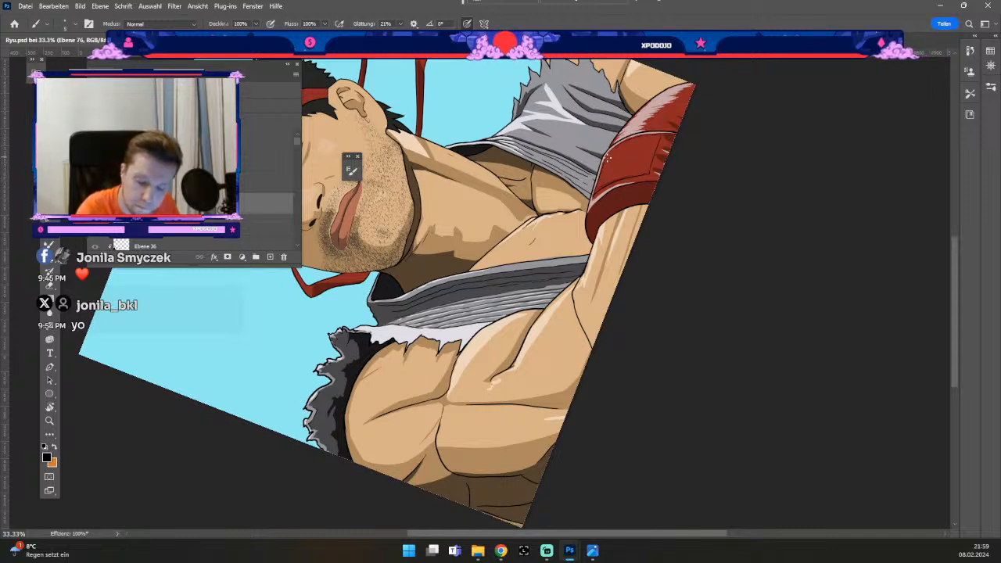
key("ctrl+z")
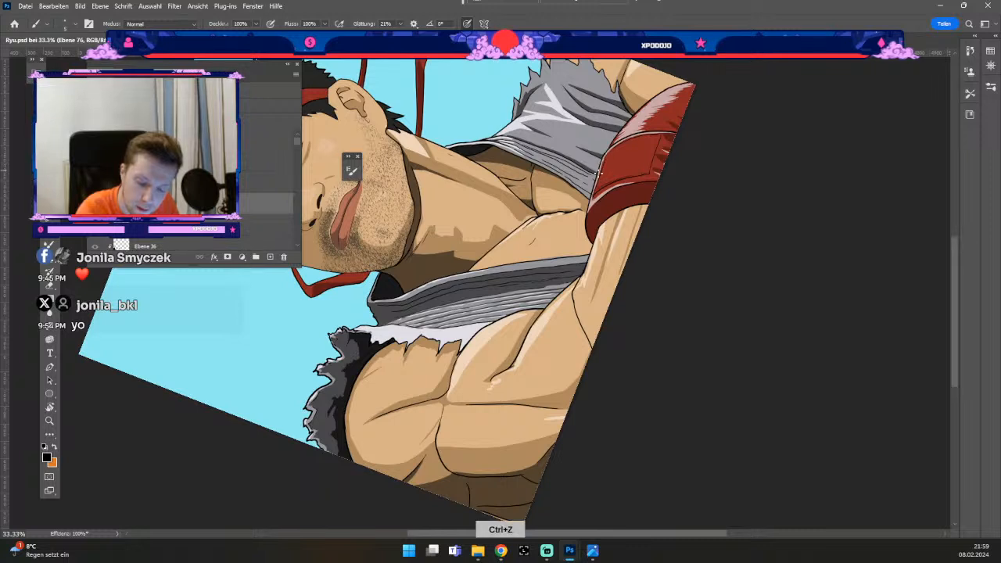
key("ctrl+z")
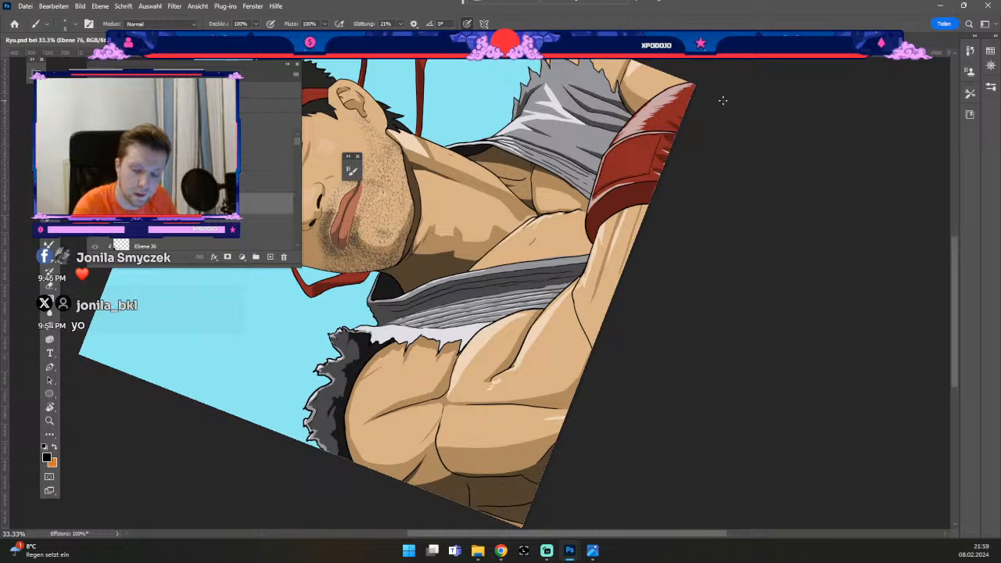
key("Escape")
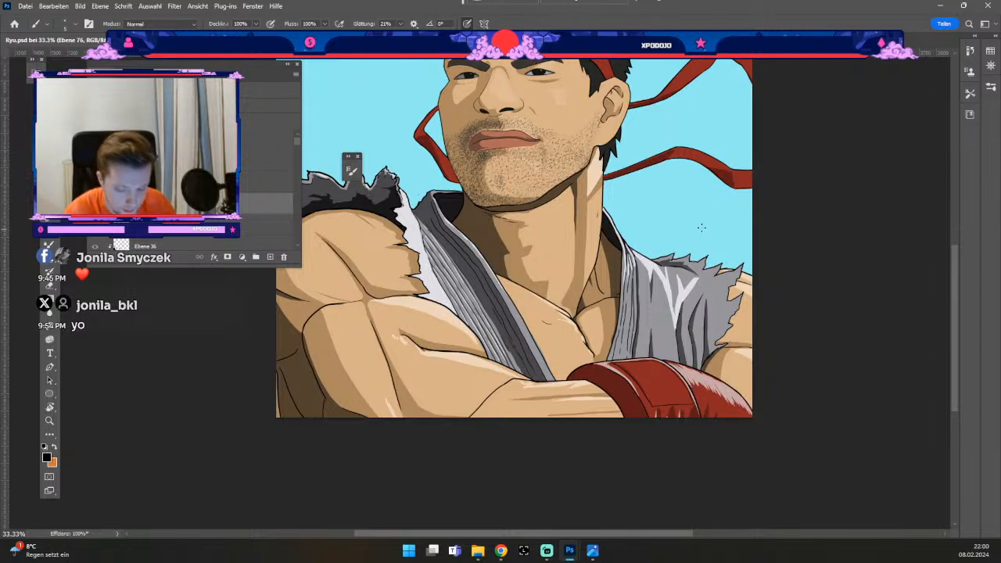
- Add a new layer for the wrist wrap's light panel and set the Brush's foreground colour to light grey (e3e3e3)
key("space")
left_click_drag(677, 217, 652, 186)
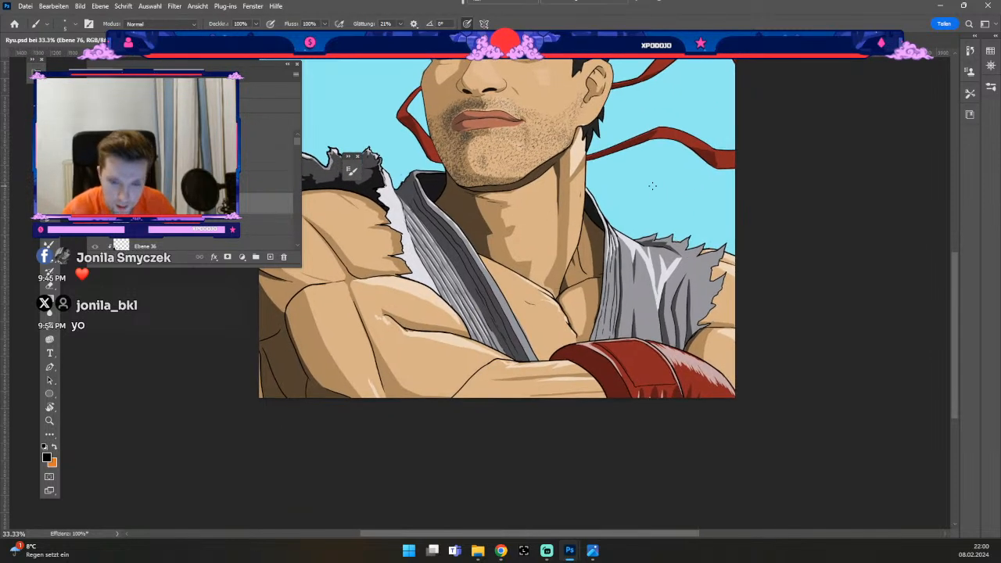
key("ctrl+plus")
key("b")
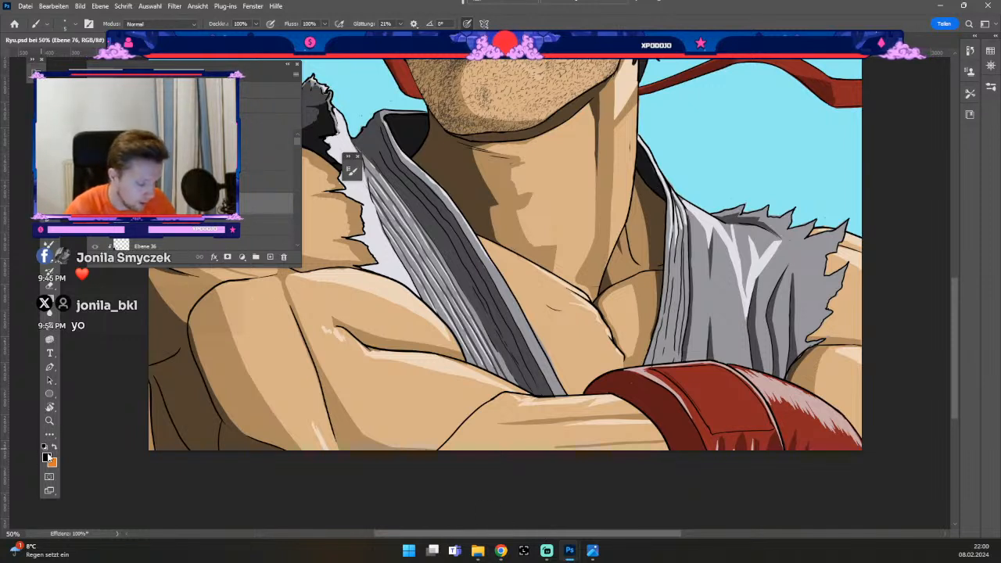
left_click(47, 457)
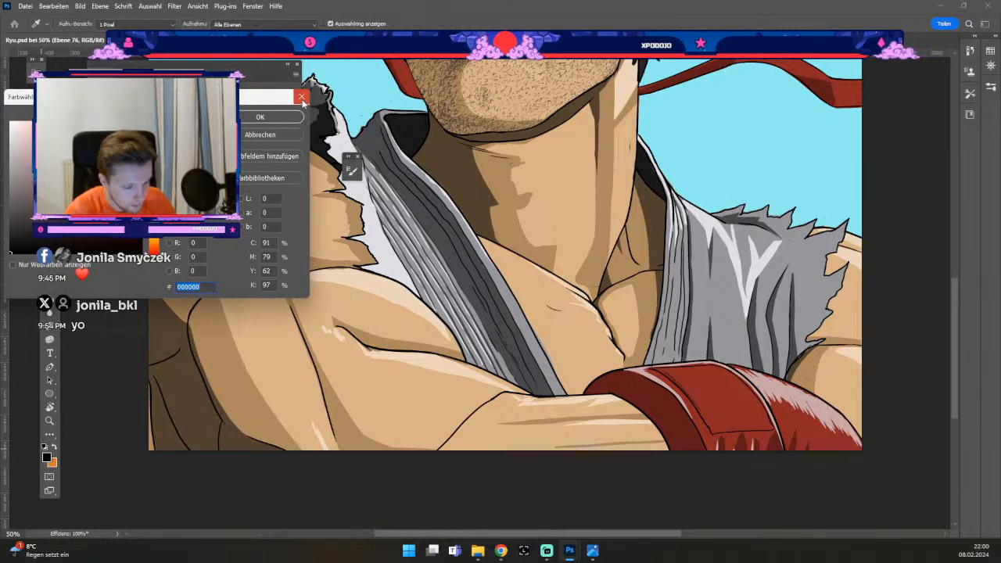
left_click(302, 98)
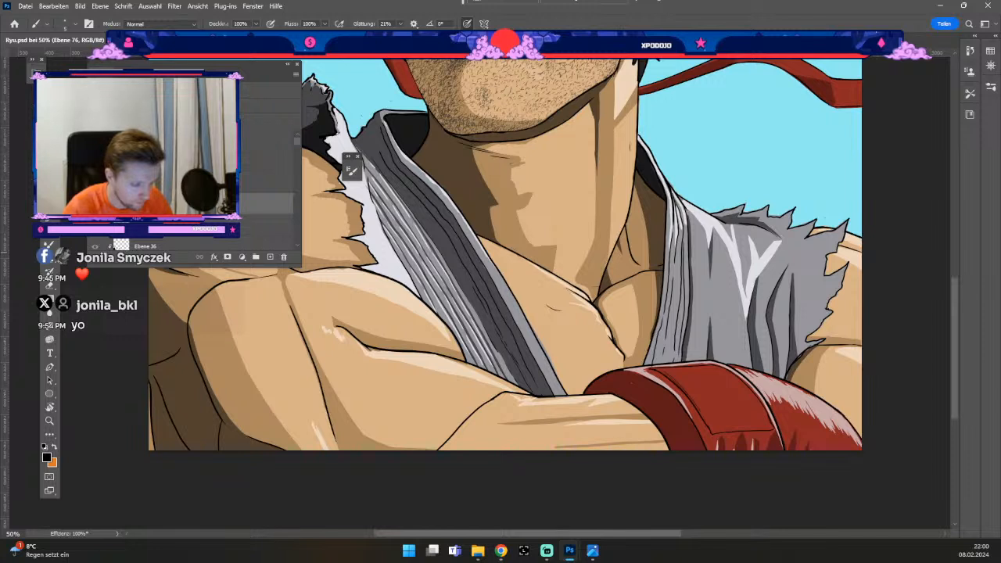
left_click(269, 257)
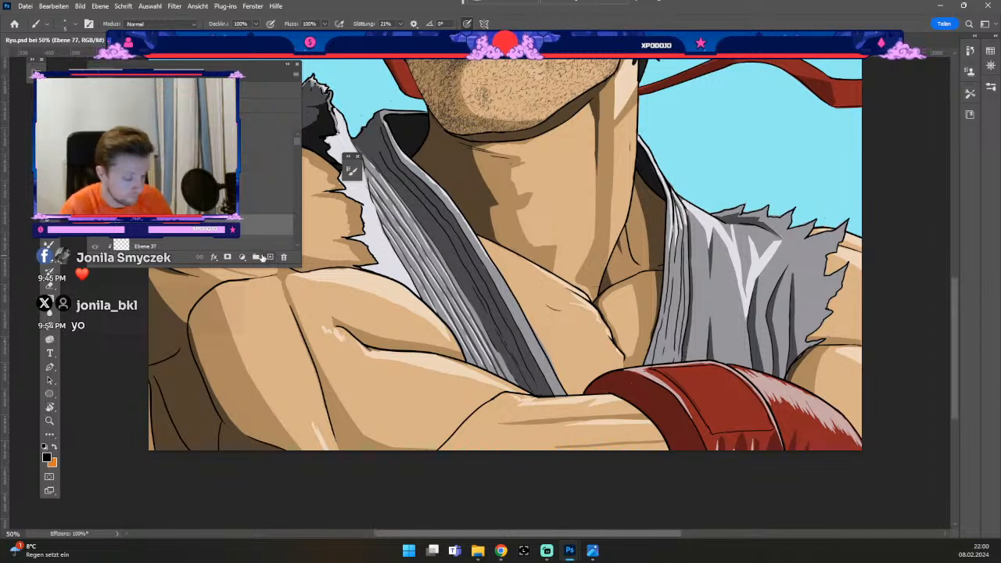
key("b")
left_click(46, 455)
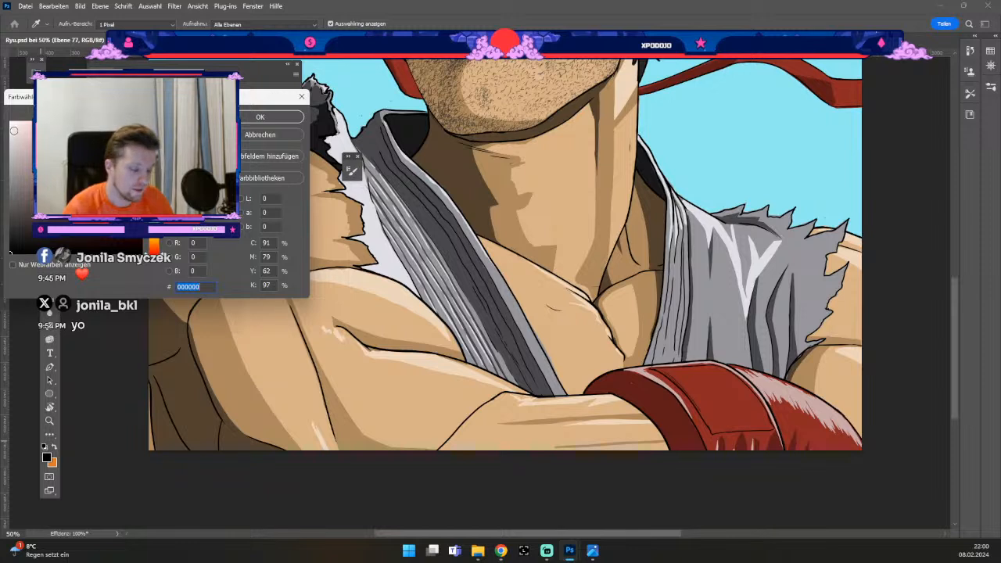
mouse_move(13, 131)
left_mouse_down()
mouse_move(10, 146)
mouse_move(6, 137)
left_mouse_up()
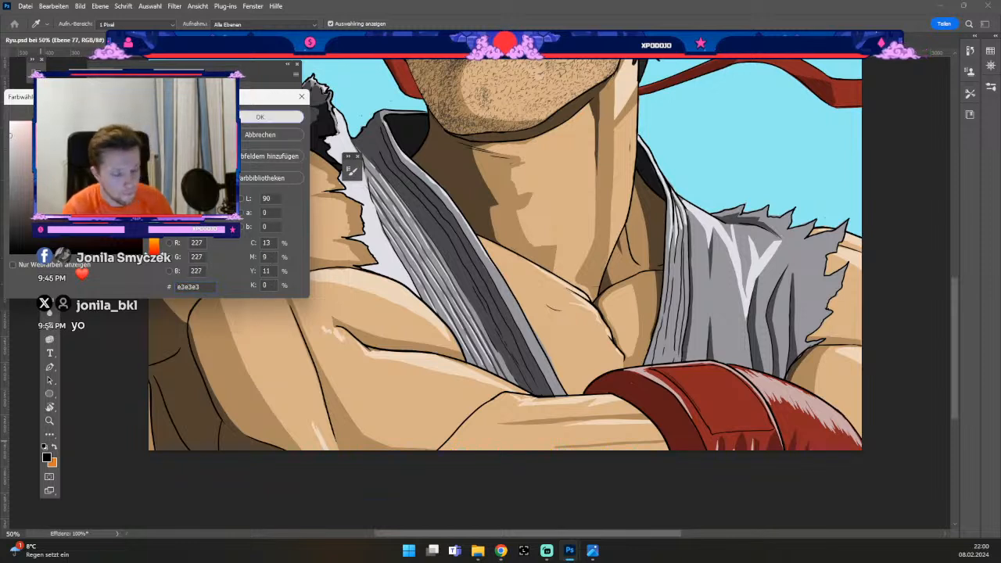
left_click(261, 117)
key("b")
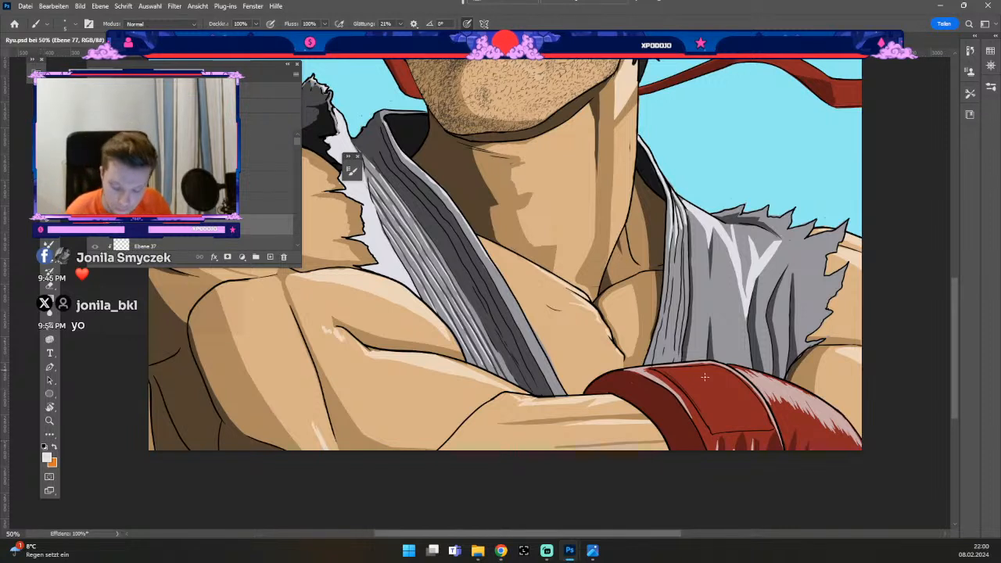
- Paint the outlined panel on the wrist wrap's middle band solid light grey, enlarging the brush between strokes
key("odiaeresis")
key("numbersign")
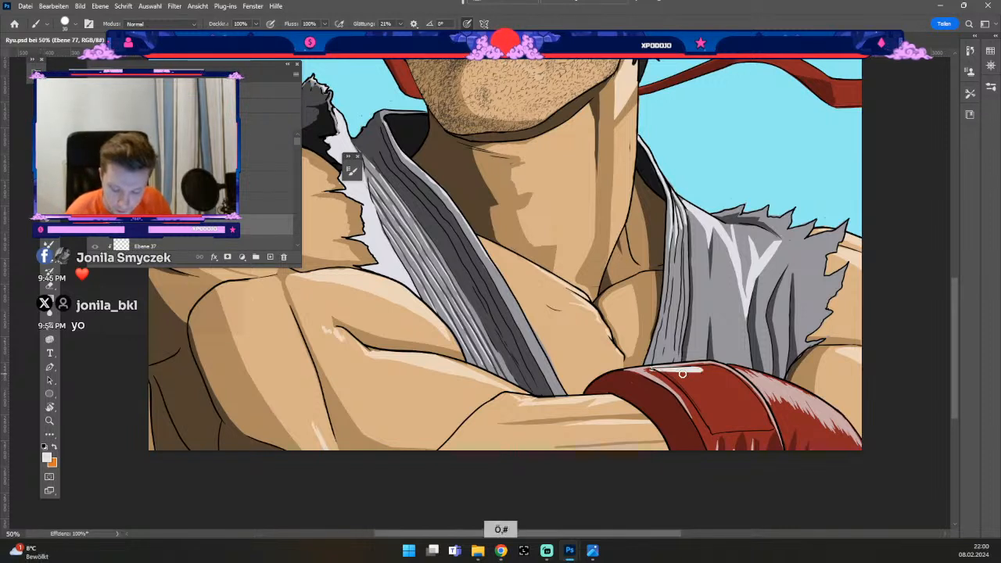
key("Return")
mouse_move(655, 371)
left_mouse_down()
mouse_move(718, 369)
mouse_move(702, 416)
mouse_move(710, 431)
mouse_move(774, 427)
left_mouse_up()
key("odiaeresis")
key("numbersign")
mouse_move(720, 377)
left_mouse_down()
mouse_move(732, 375)
mouse_move(769, 429)
left_mouse_up()
mouse_move(729, 390)
left_mouse_down()
mouse_move(681, 378)
mouse_move(737, 388)
mouse_move(693, 385)
mouse_move(714, 424)
mouse_move(754, 420)
mouse_move(743, 400)
mouse_move(719, 407)
left_mouse_up()
key("numbersign")
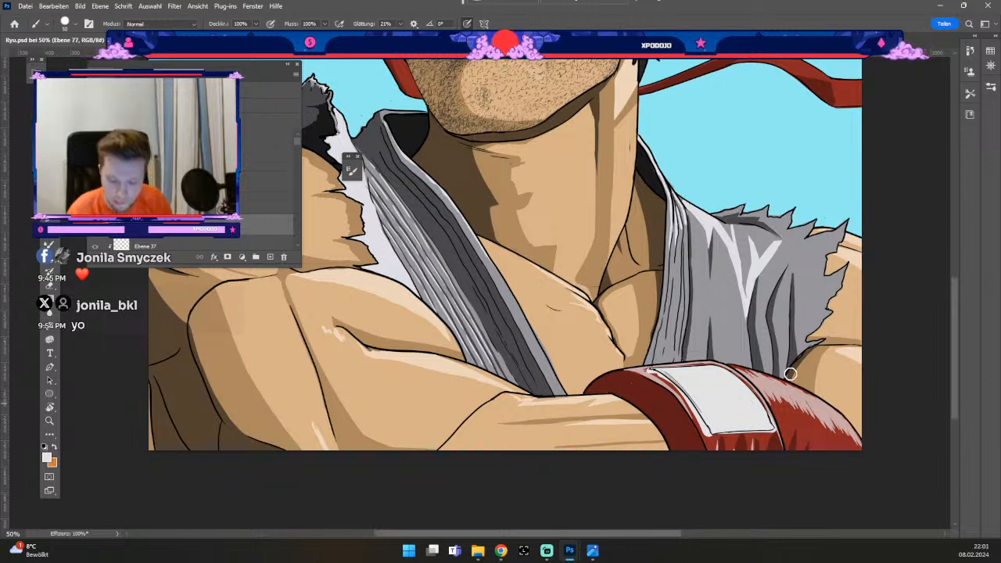
- Erase the light grey spill around the wrist wrap panel's outline, adjusting the eraser size and undoing stray erasures
key("e")
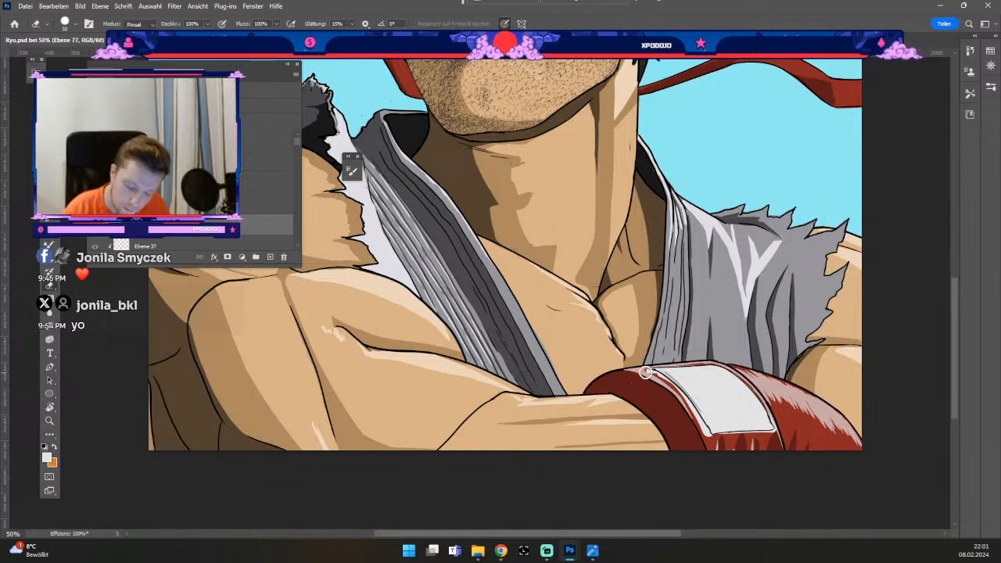
key("odiaeresis")
key("numbersign")
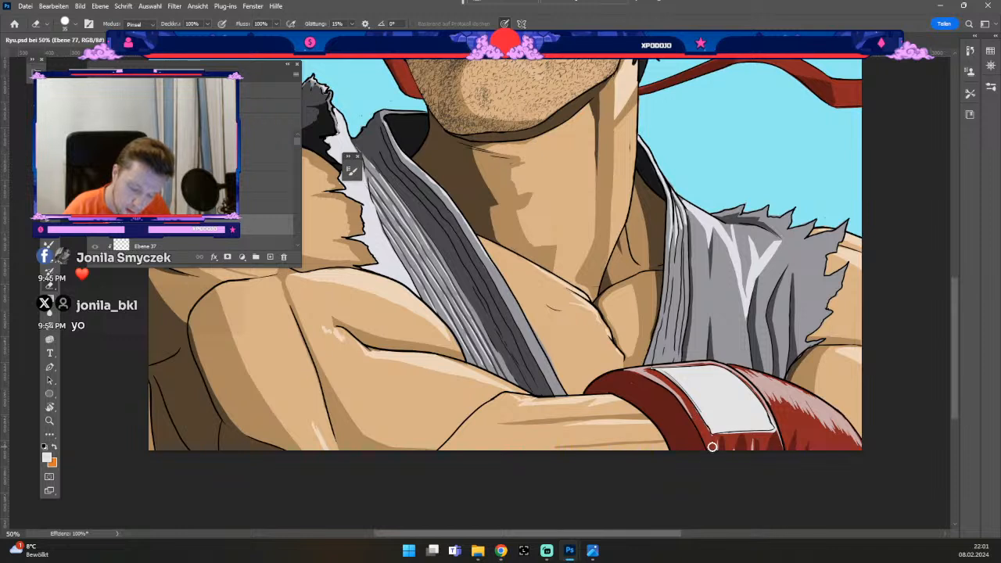
key("odiaeresis")
key("numbersign")
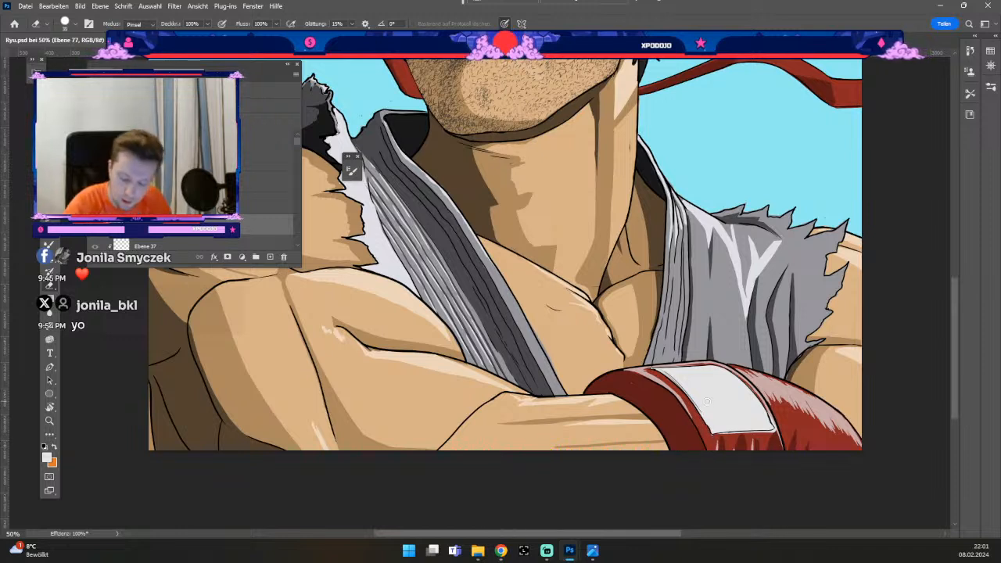
key("odiaeresis")
key("numbersign")
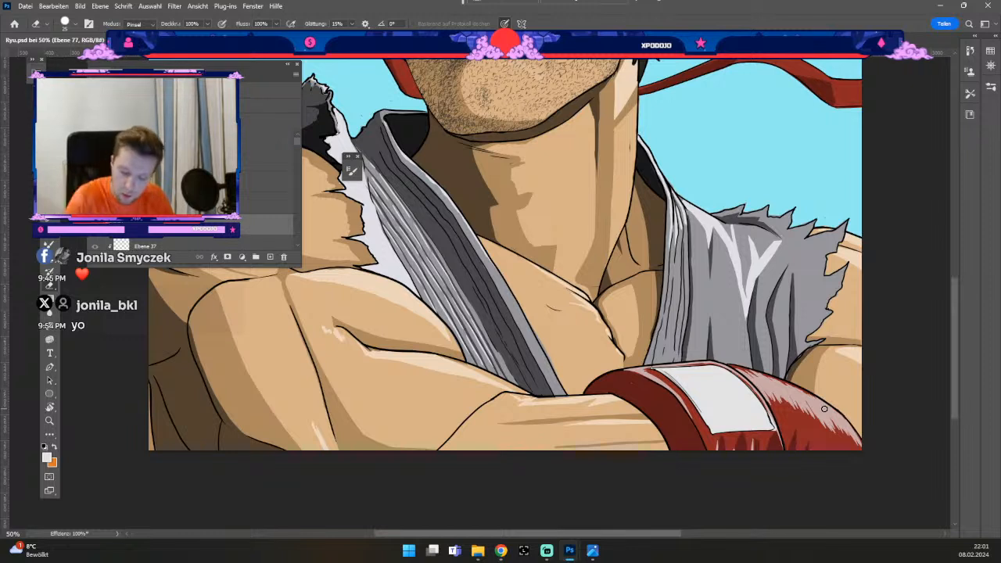
key("odiaeresis")
key("numbersign")
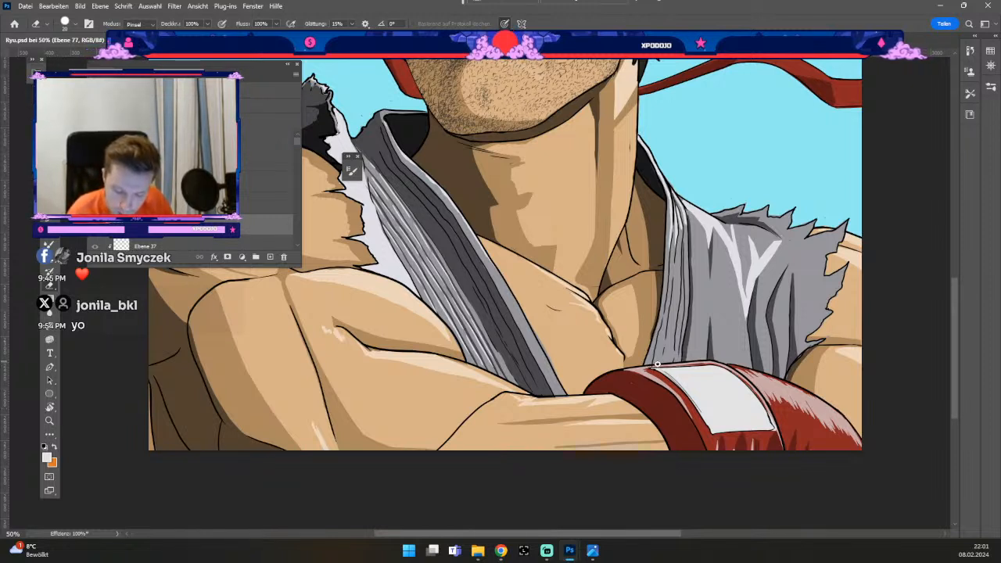
key("ctrl+z")
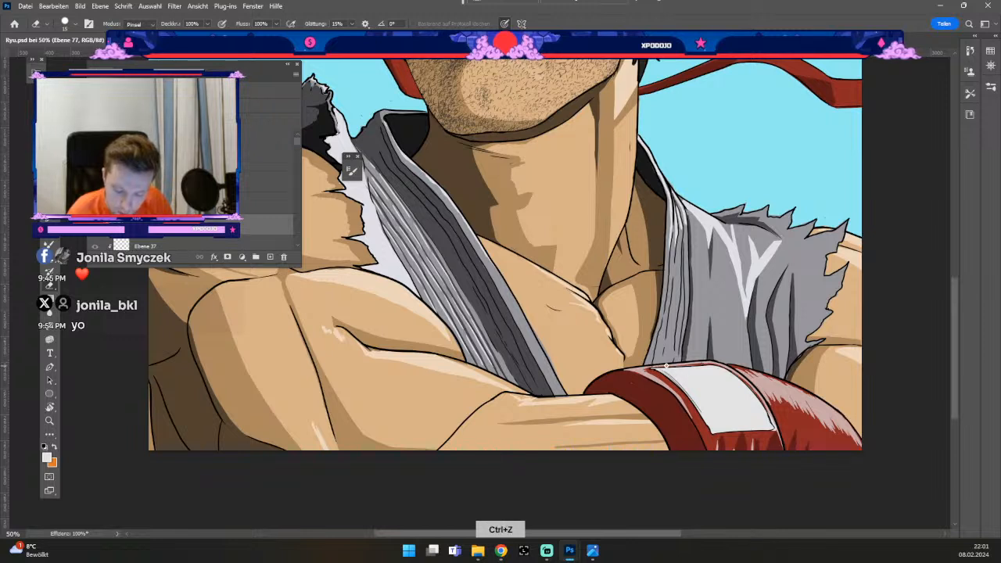
key("ctrl+z")
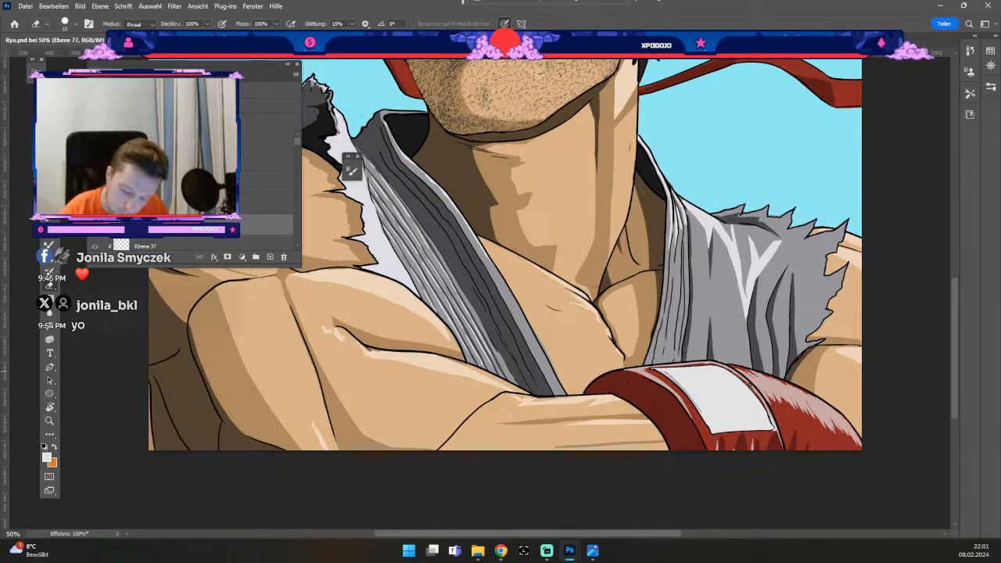
key("ctrl+z")
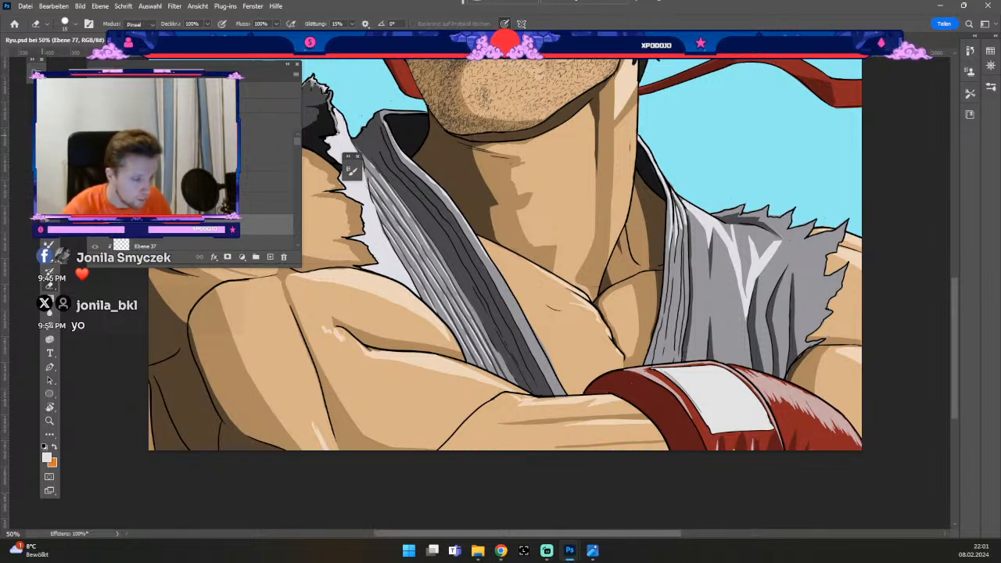
- Select the wrist wrap's shadow layer, set the foreground to dark red (5e1b18), and touch up the wrap's shadows, undoing a stray stroke
key("v")
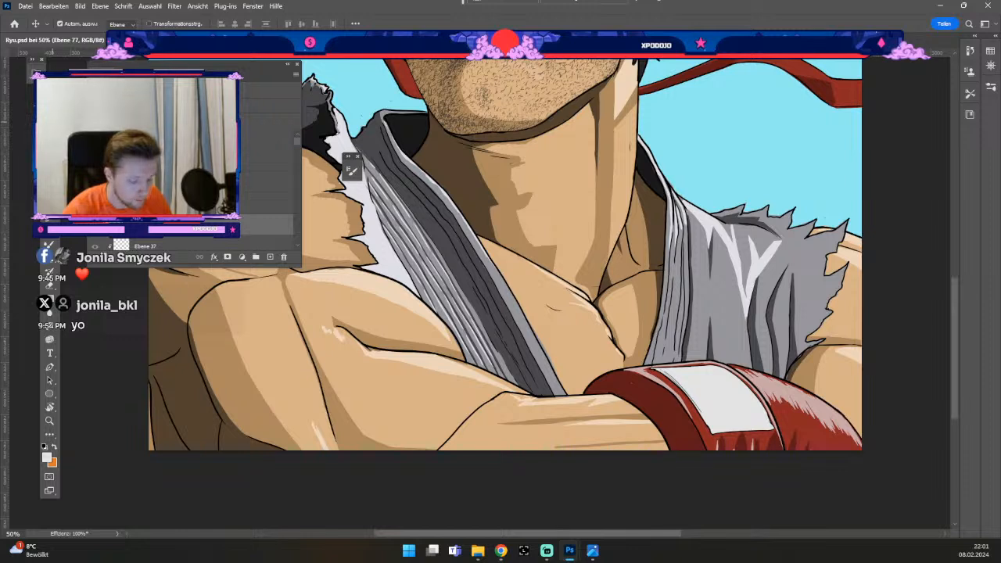
left_click(705, 439)
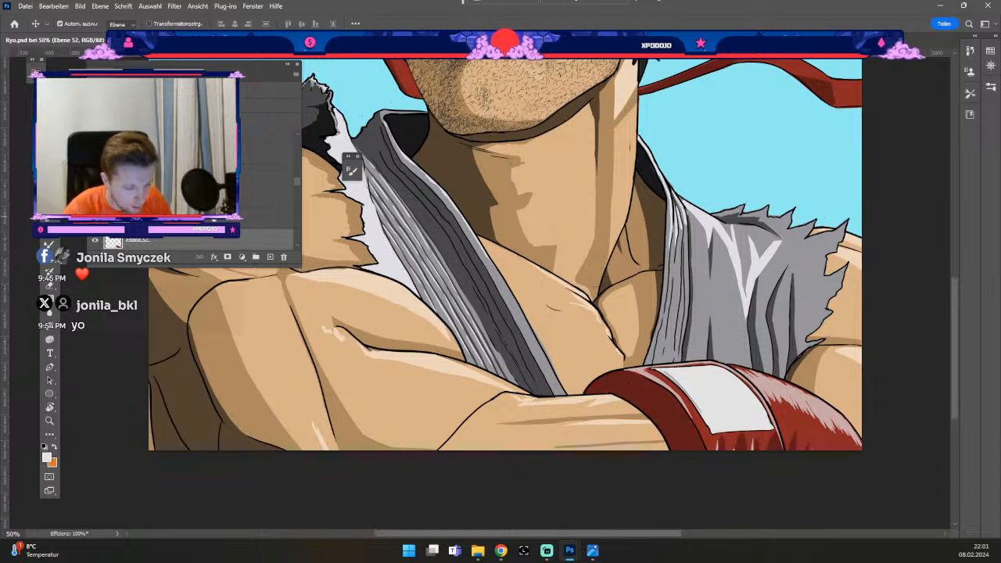
left_click(46, 457)
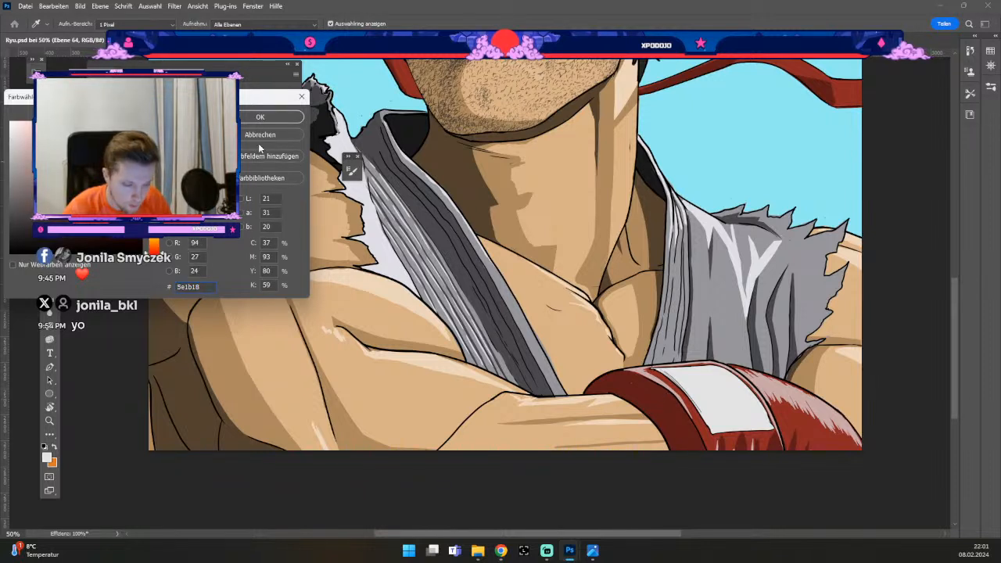
left_click(243, 118)
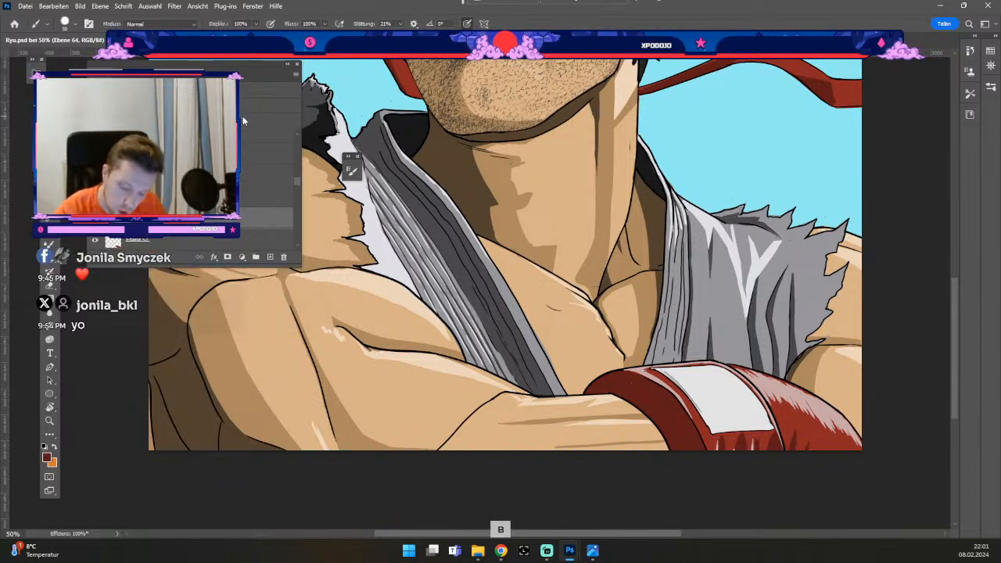
key("odiaeresis")
key("numbersign")
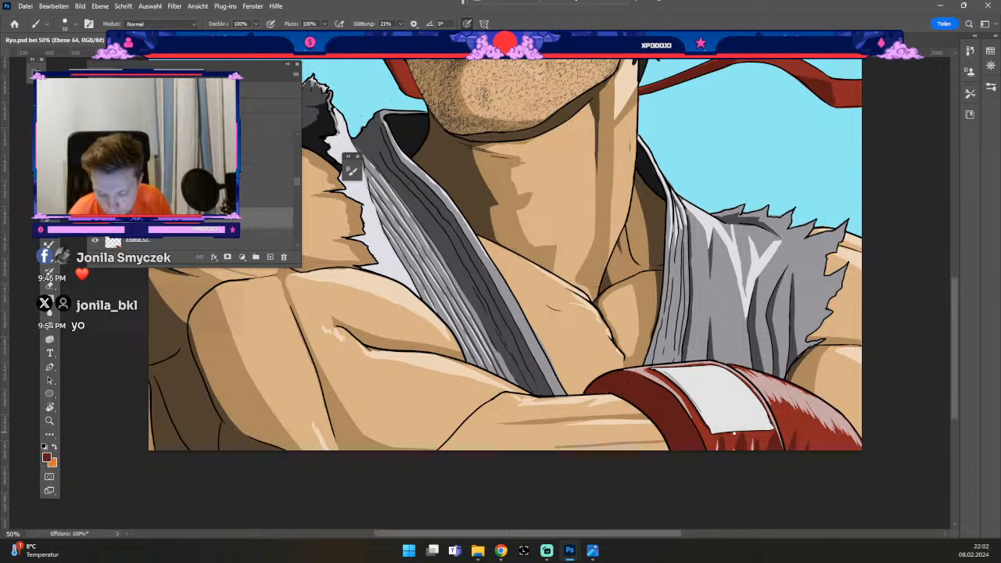
key("ctrl+z")
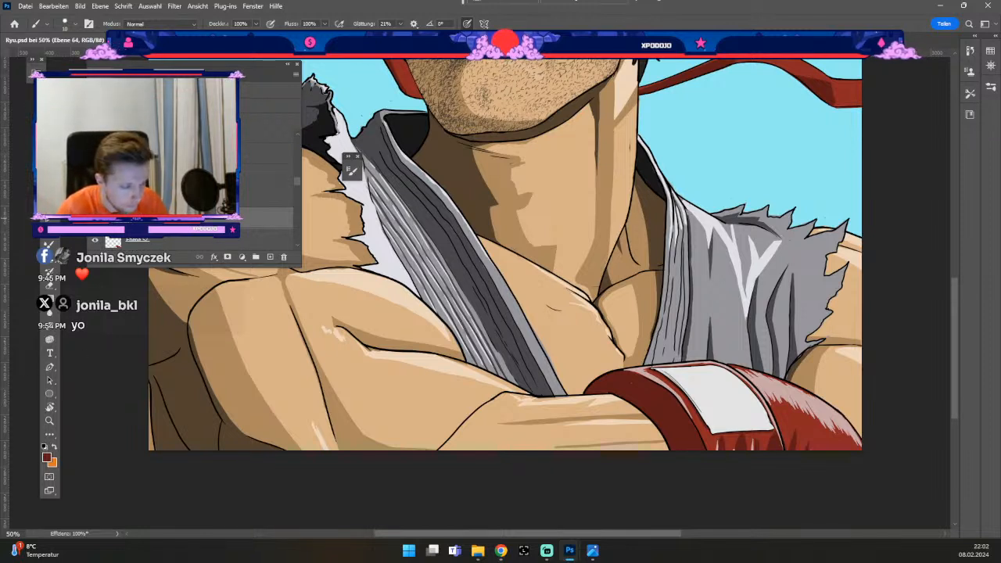
- Select the robe and arm layers near the torn sleeve edge above the wrist wrap and clean up that edge with the Eraser
key("v")
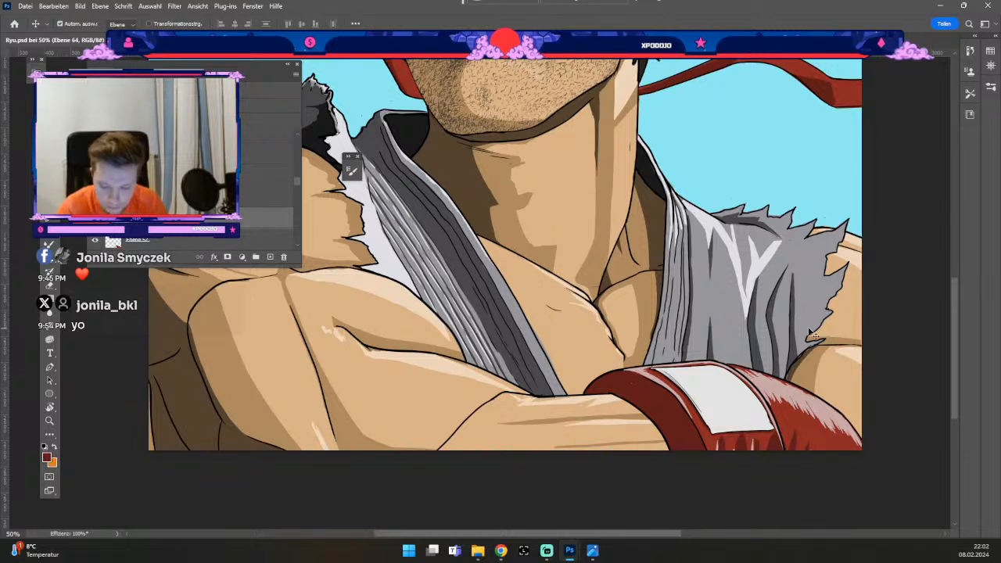
left_click(806, 327)
key("b")
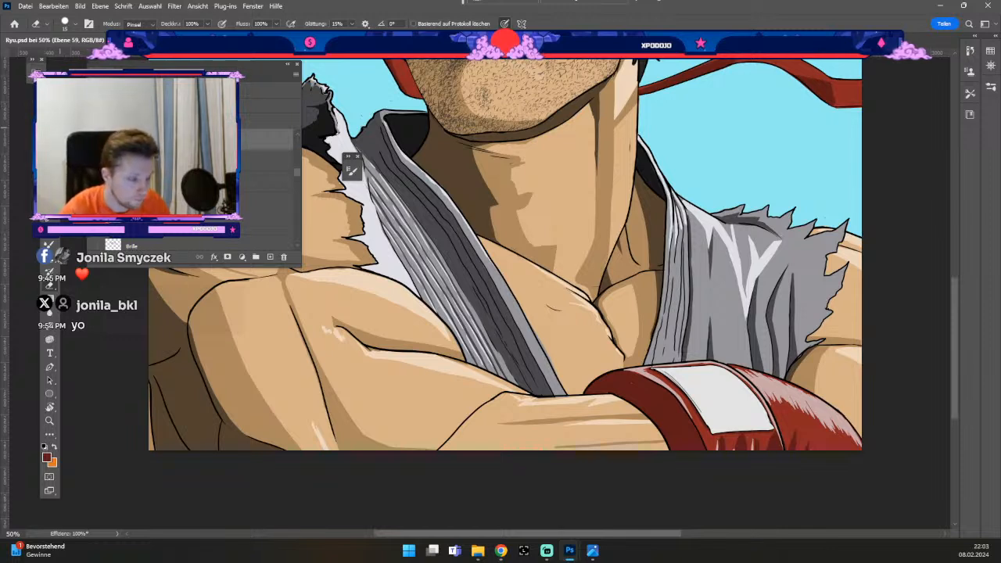
key("v")
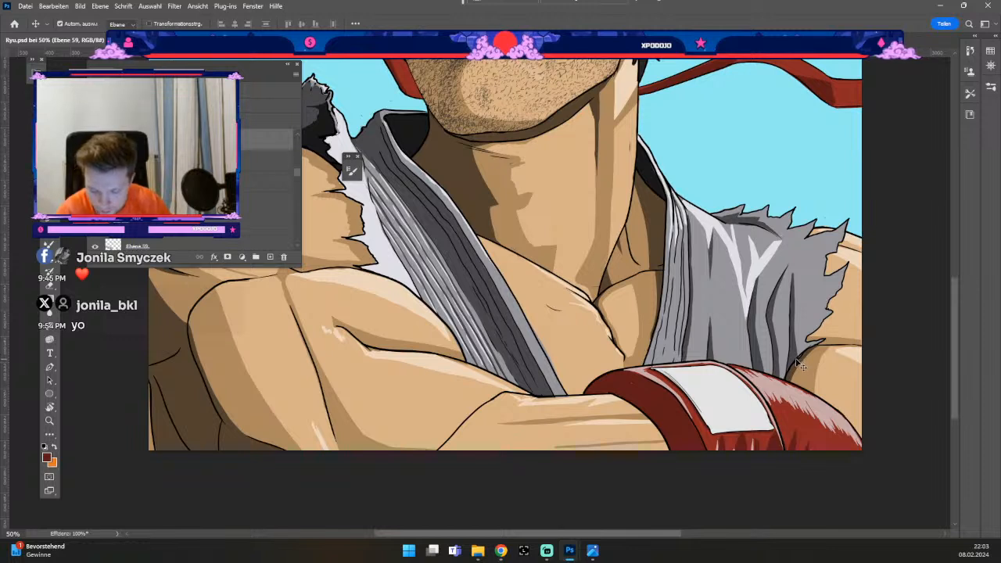
key("e")
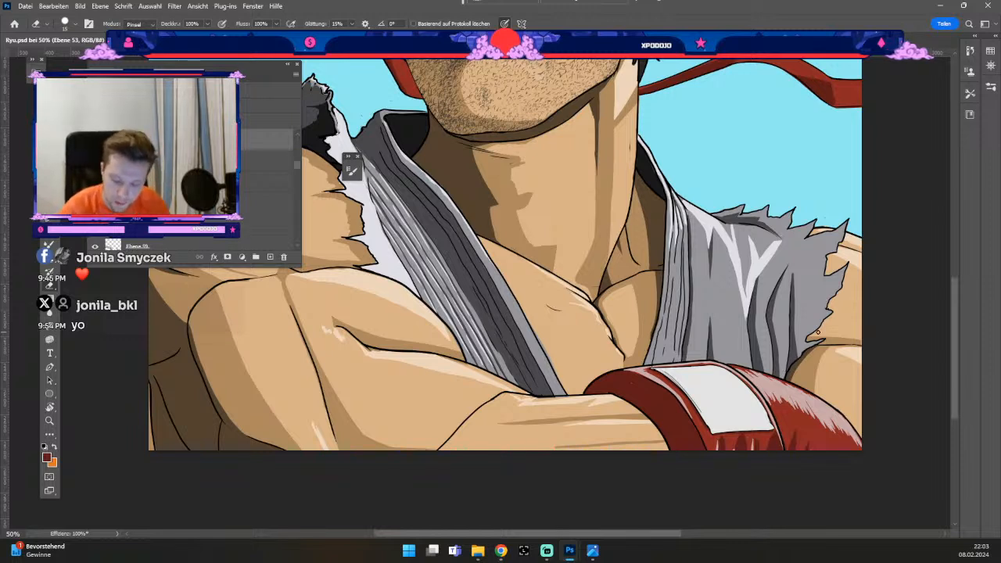
key("v")
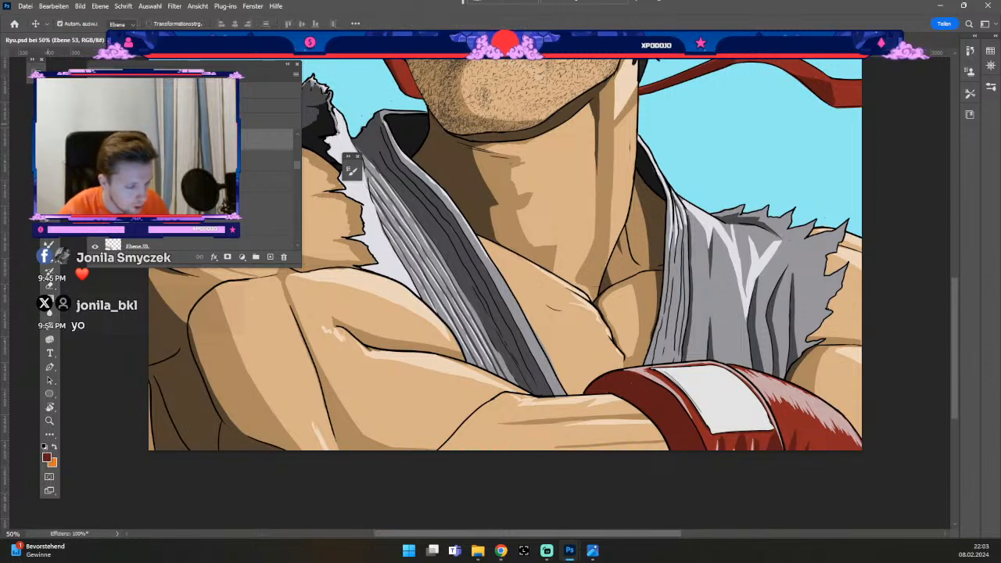
- Select the robe's shadow layer, sample its dark grey, and touch up the fold shadows above the wrist wrap with the Brush
left_click(782, 368)
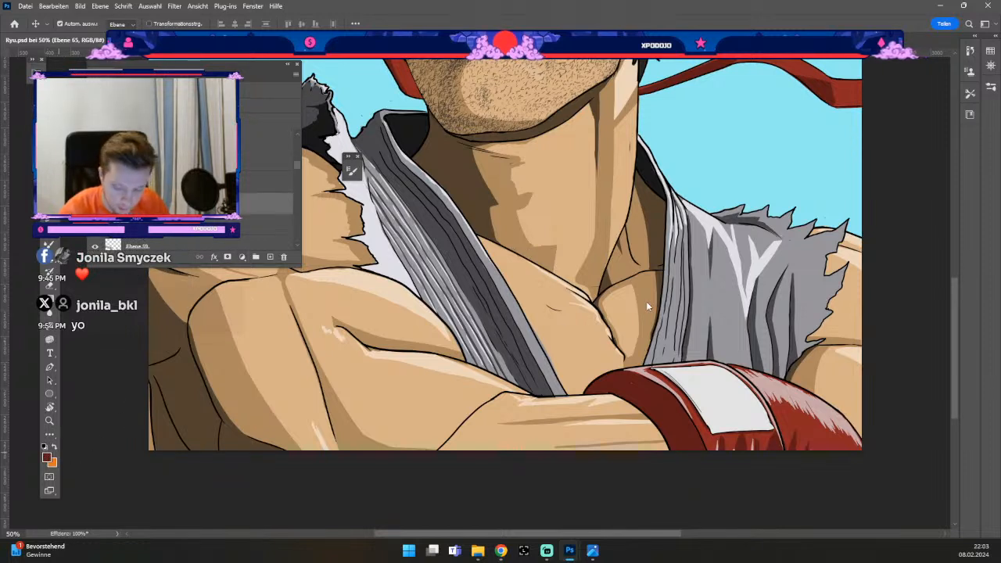
left_click(47, 457)
left_click(757, 348)
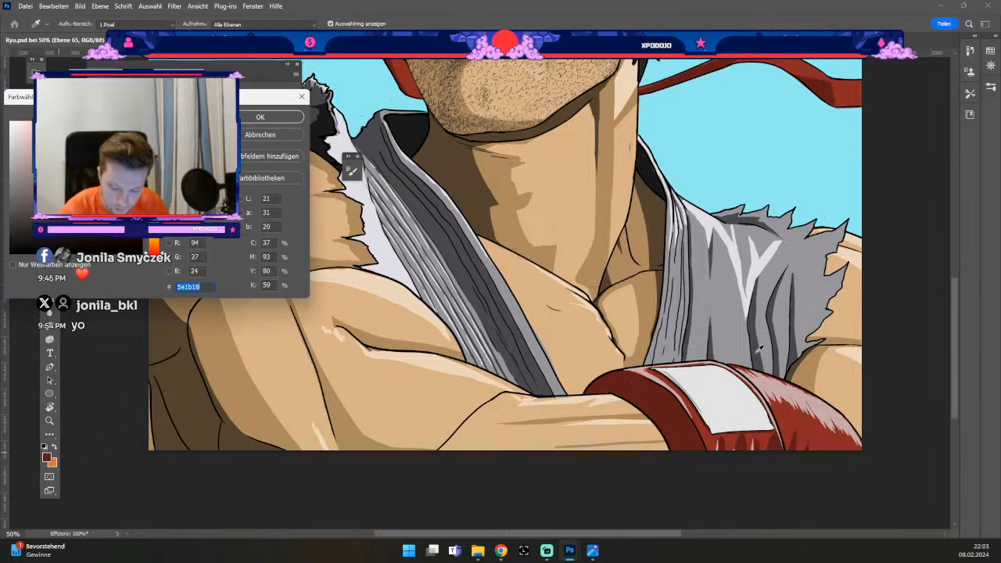
left_click(263, 117)
key("b")
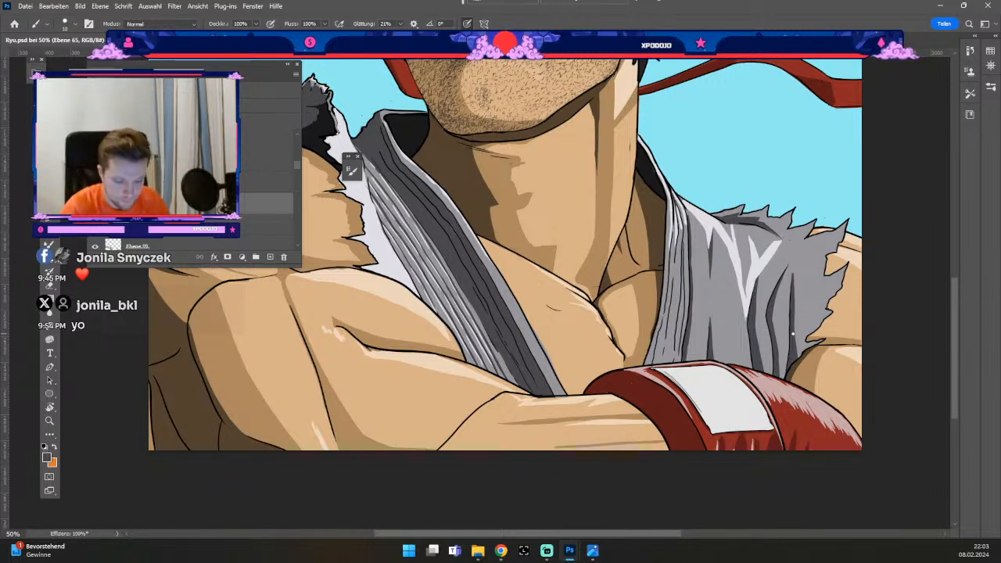
key("ctrl+minus")
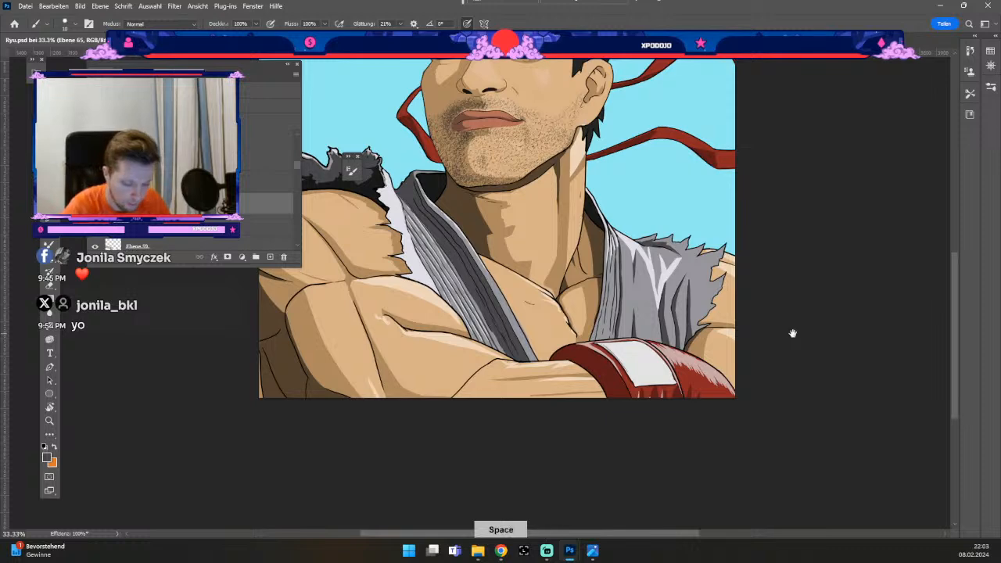
left_click_drag(555, 266, 557, 327)
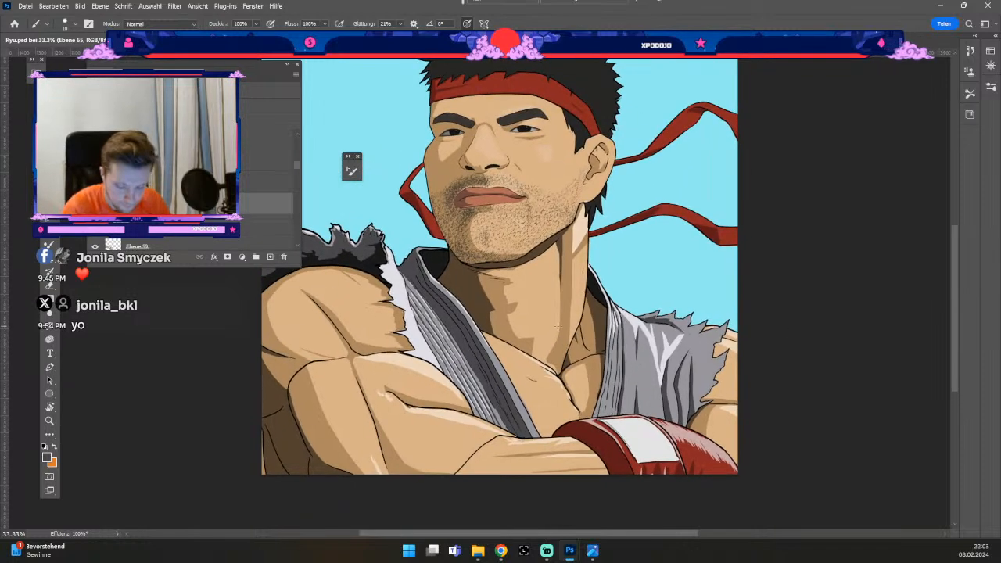
key("ctrl+minus")
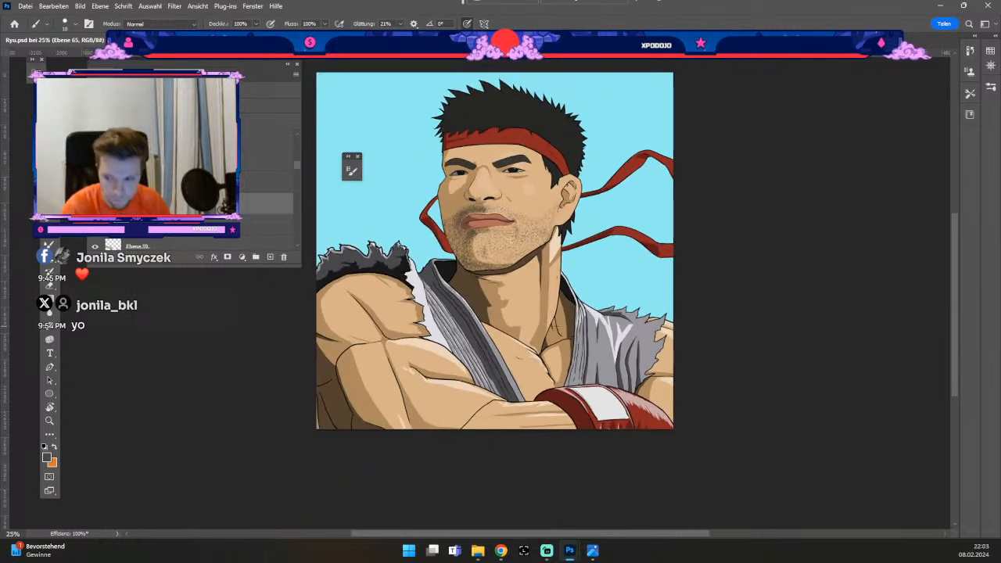
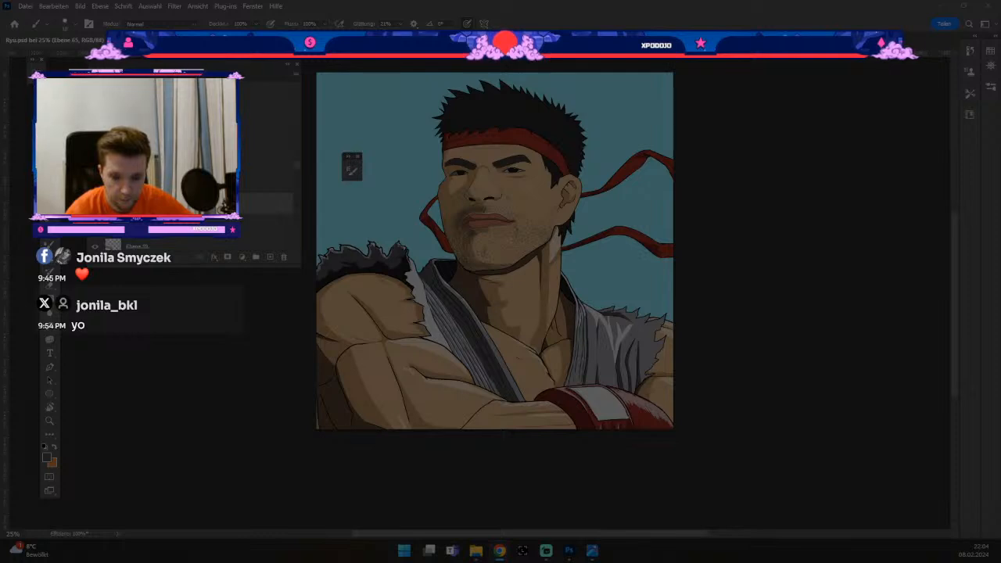
- Paste the captured X logo onto a new layer over the chin and select its white shape with the Magic Wand
key("Escape")
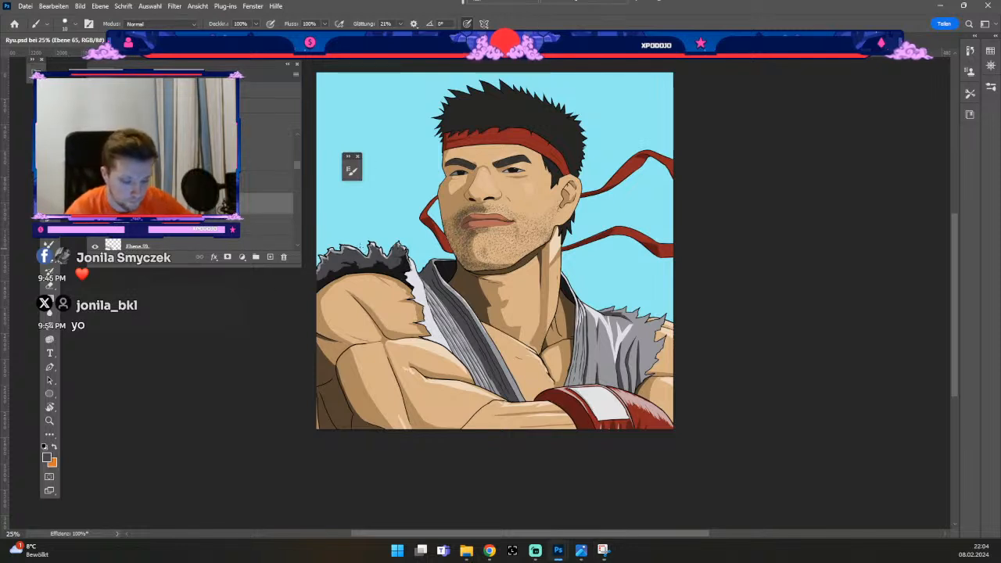
key("ctrl+shift+alt+n")
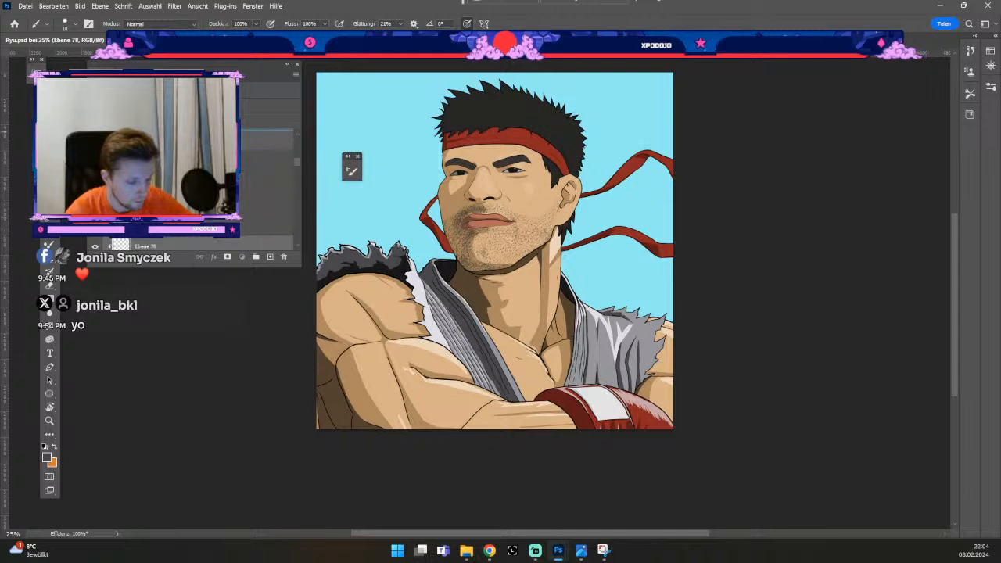
scroll(266, 172, "down", 2)
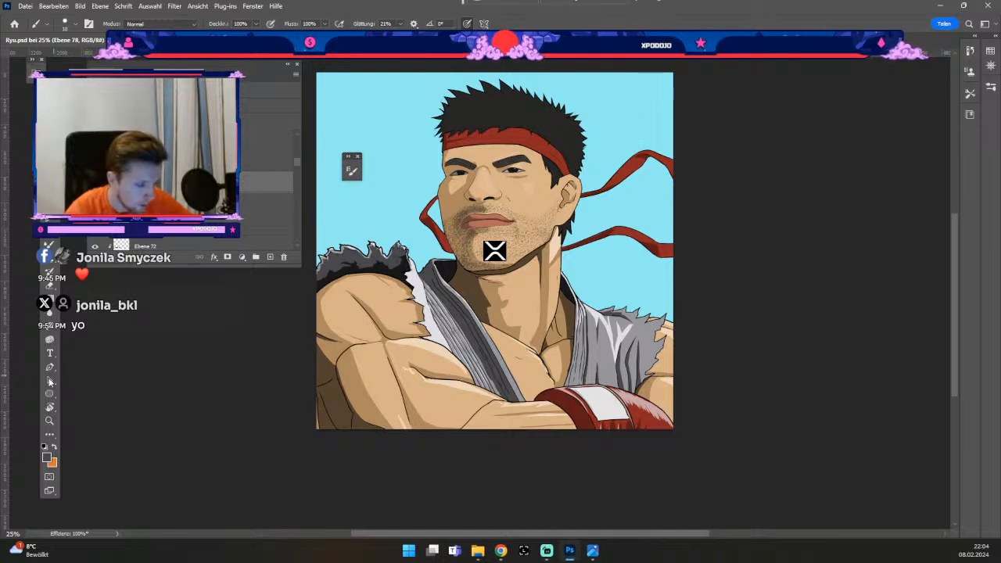
key("w")
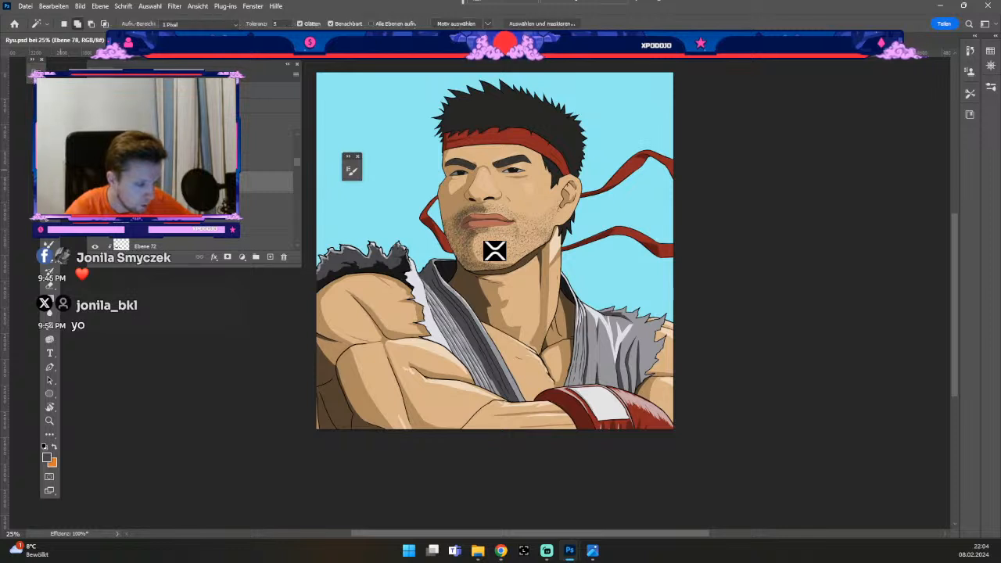
left_click(494, 250)
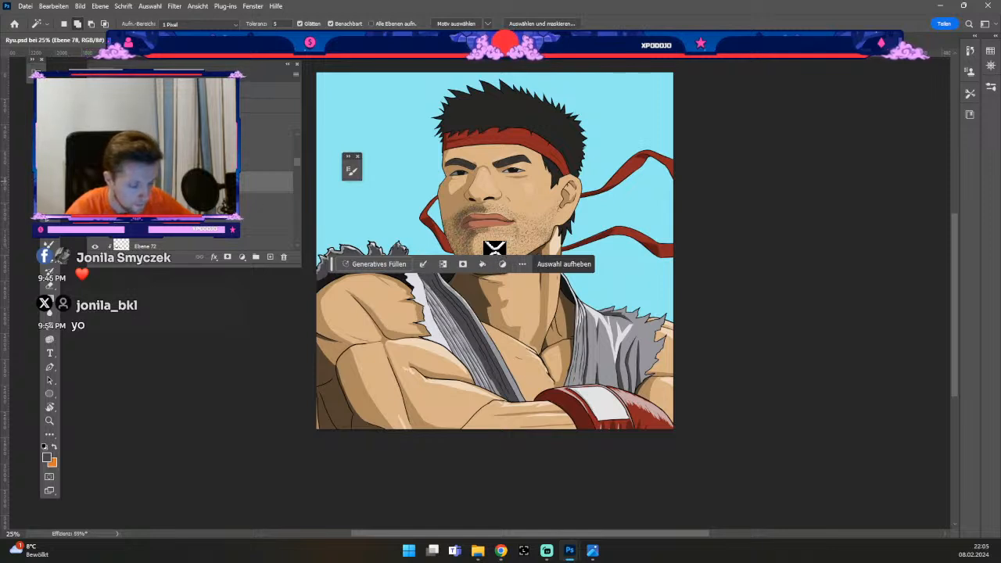
- Remove the pasted logo image while keeping the X-shaped selection, and set the foreground colour to near-black (121212)
key("alt+bracketleft")
key("alt+bracketleft")
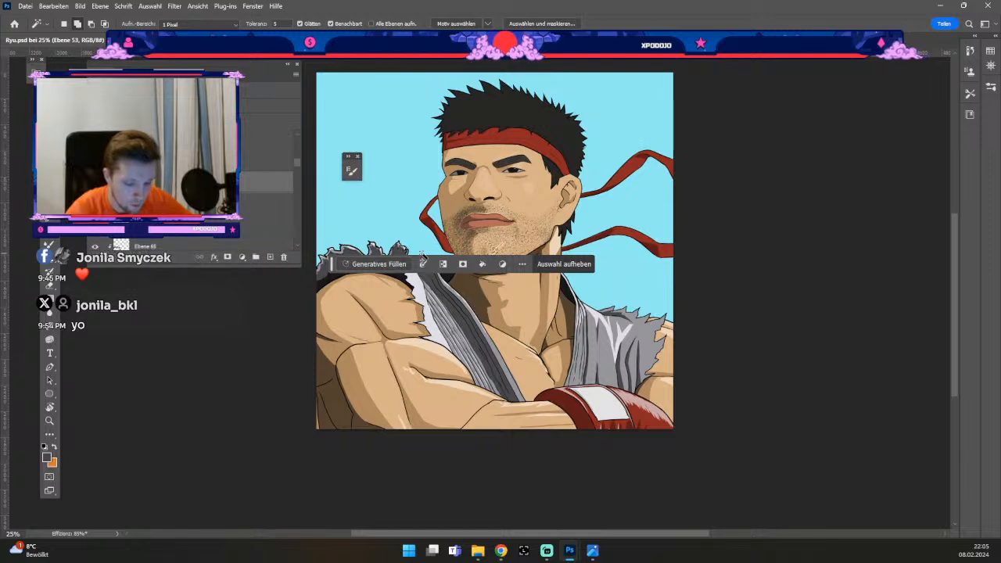
left_click_drag(332, 263, 290, 459)
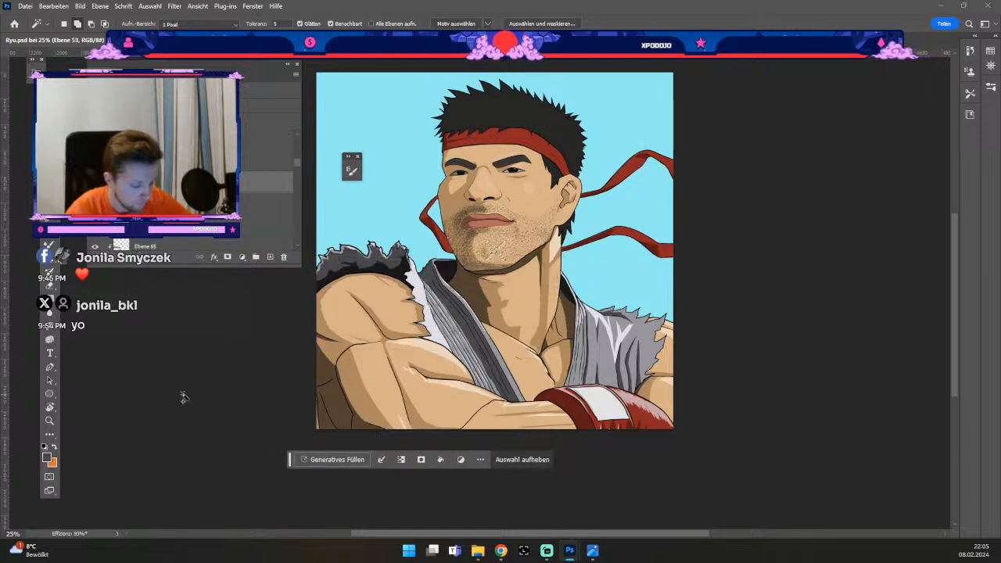
left_click(47, 458)
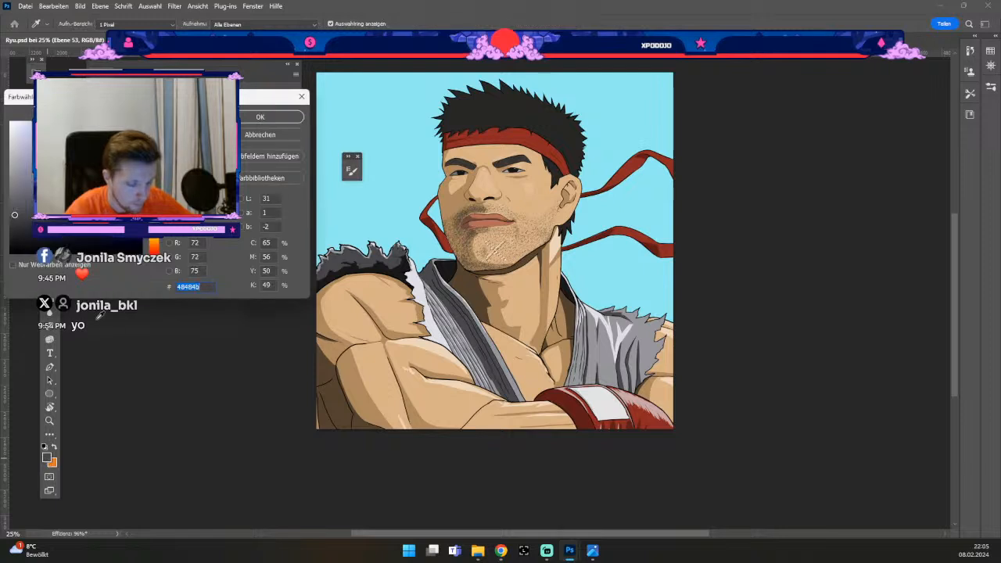
left_click_drag(14, 214, 10, 245)
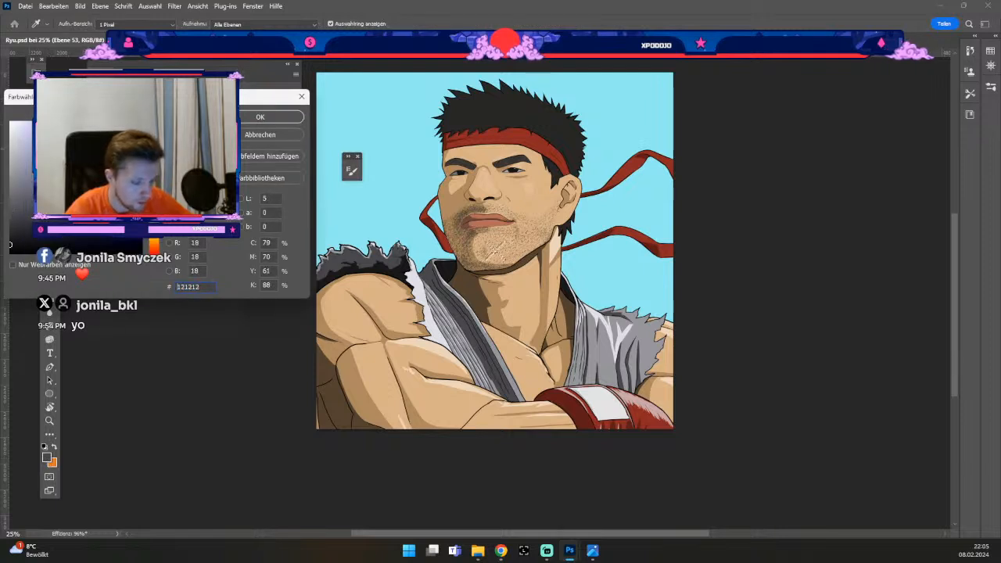
left_click(249, 119)
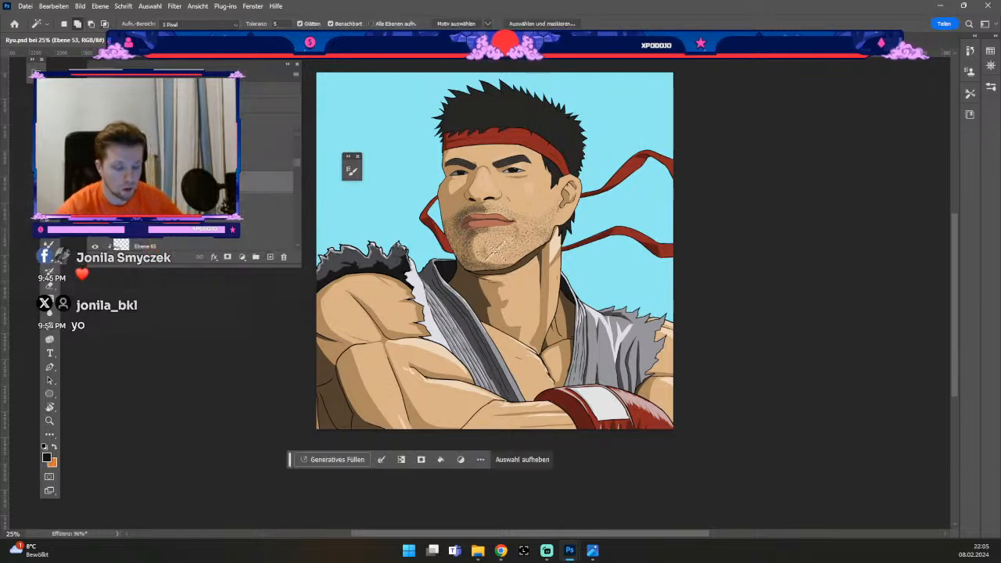
- Fill the X-shaped selection with near-black using an enlarged Brush, and deselect it
key("b")
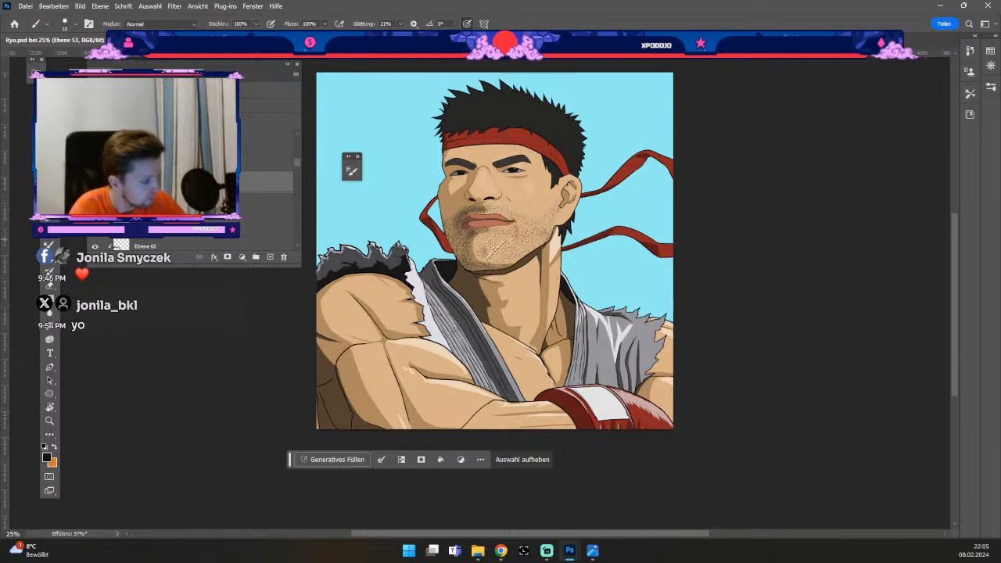
key("b")
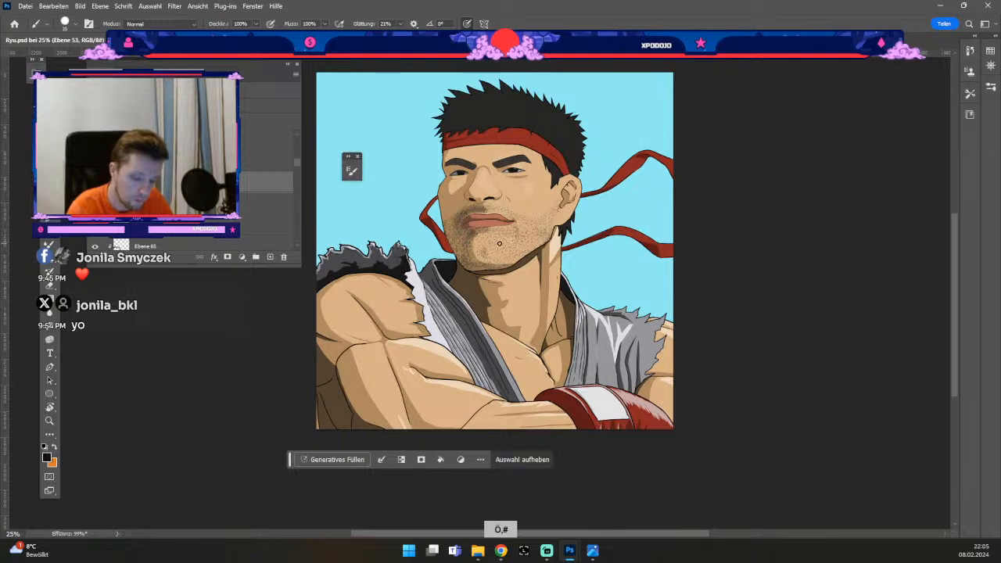
left_click_drag(485, 242, 489, 260)
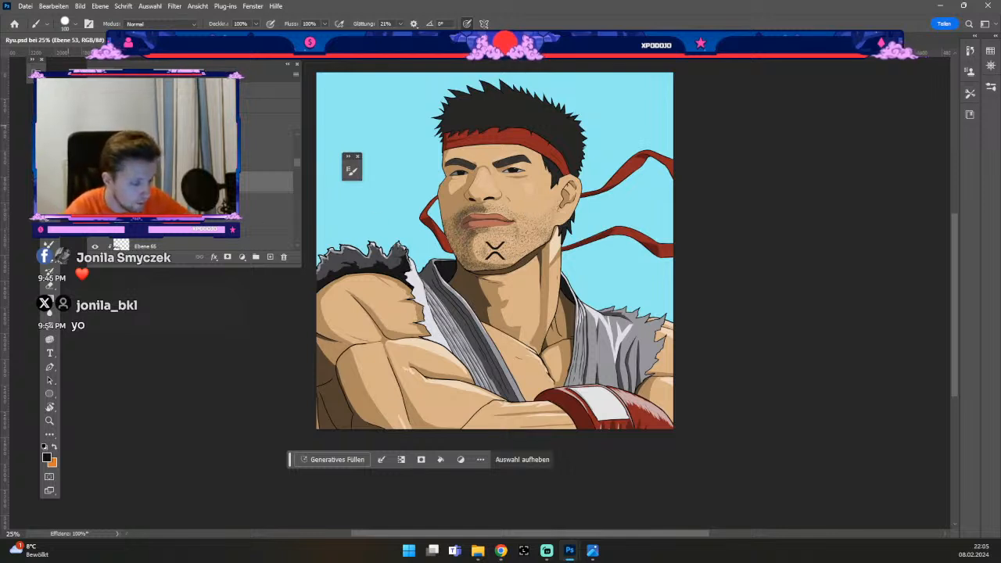
key("v")
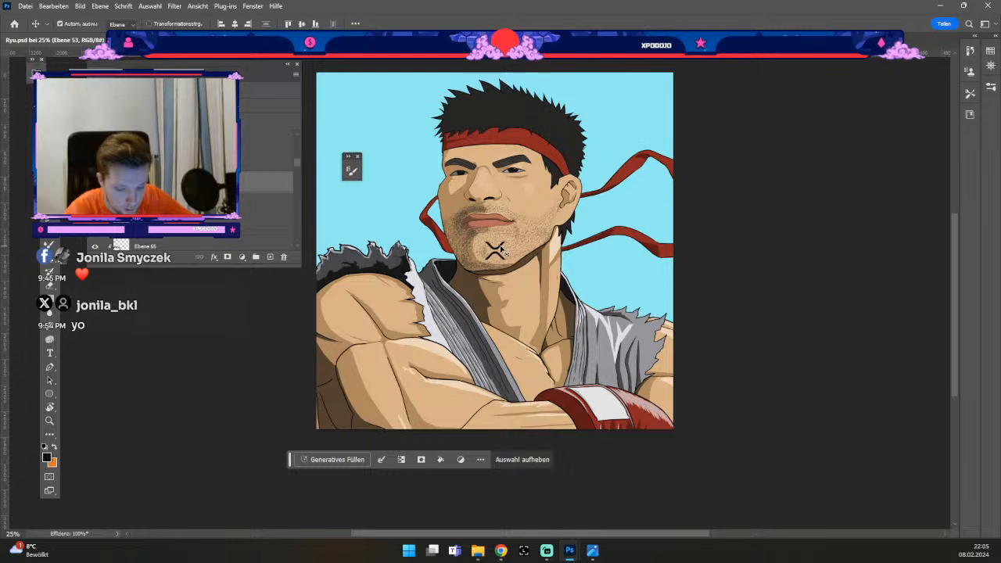
key("ctrl+d")
left_click_drag(503, 251, 513, 264)
key("ctrl")
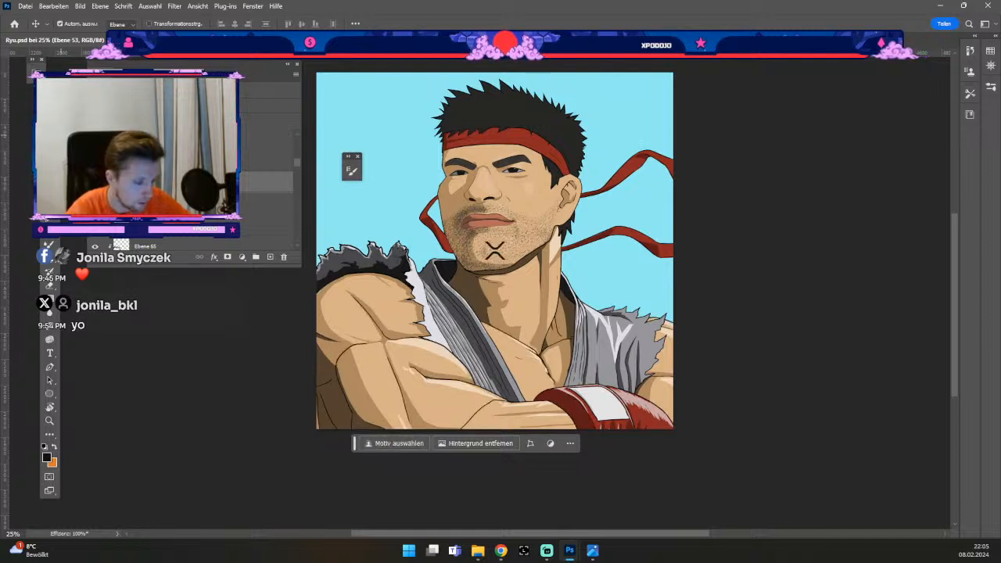
- Marquee-select the X mark on the chin and separate it onto its own layer
key("m")
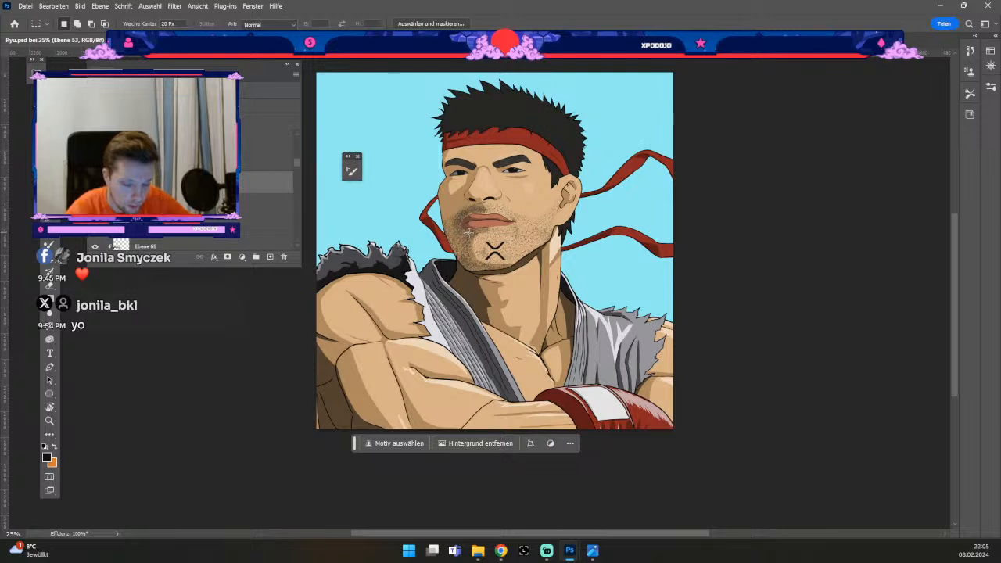
left_click_drag(469, 233, 507, 264)
right_click(501, 250)
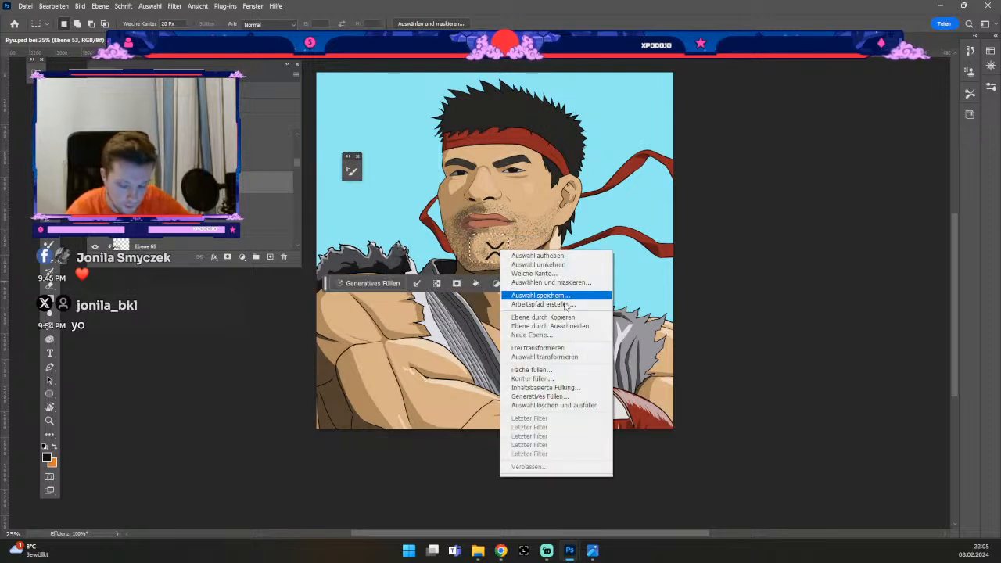
left_click(569, 318)
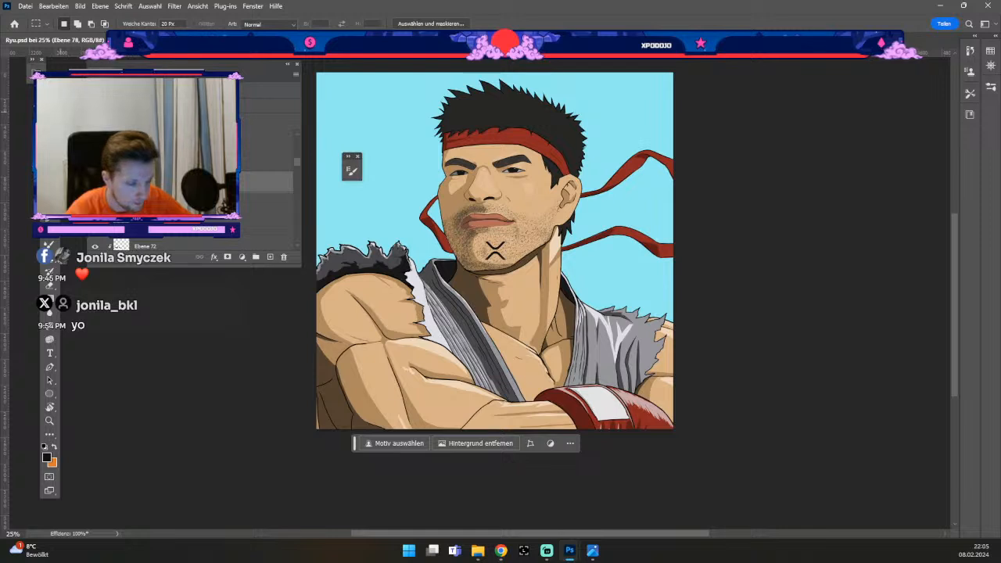
- Move the X mark from the chin to just above the red wrist wrap and raise its layer above Ebene 77
key("v")
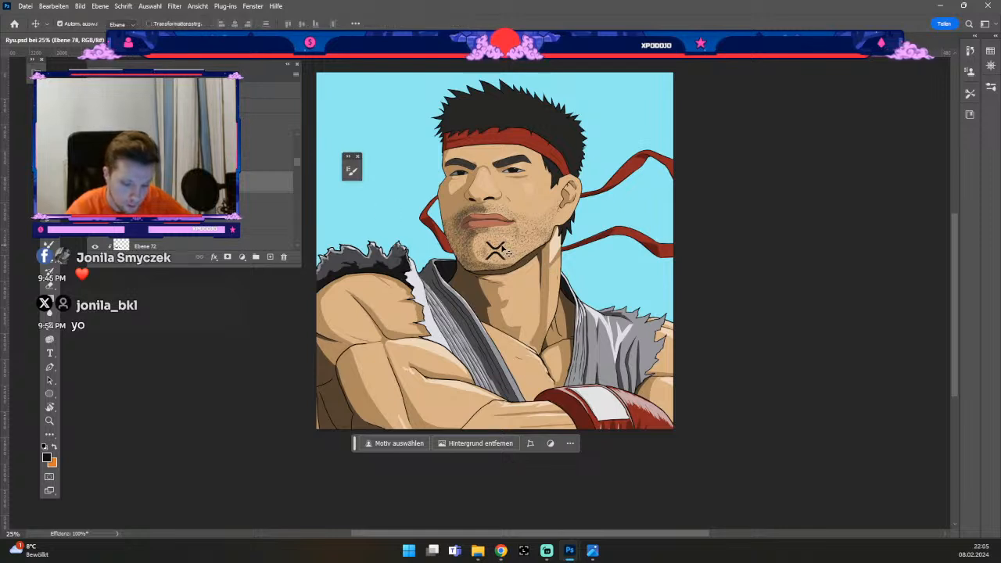
left_click_drag(506, 250, 593, 376)
left_click_drag(150, 182, 150, 219)
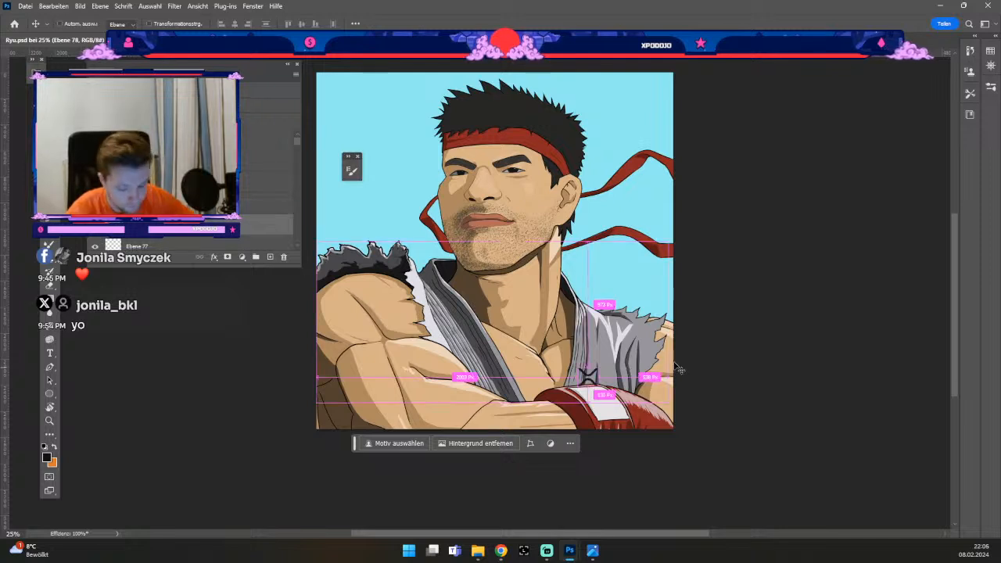
- Rotate the X mark with Free Transform and position it on the wrist wrap's light grey panel
key("ctrl+t")
left_click_drag(604, 358, 642, 383)
key("Return")
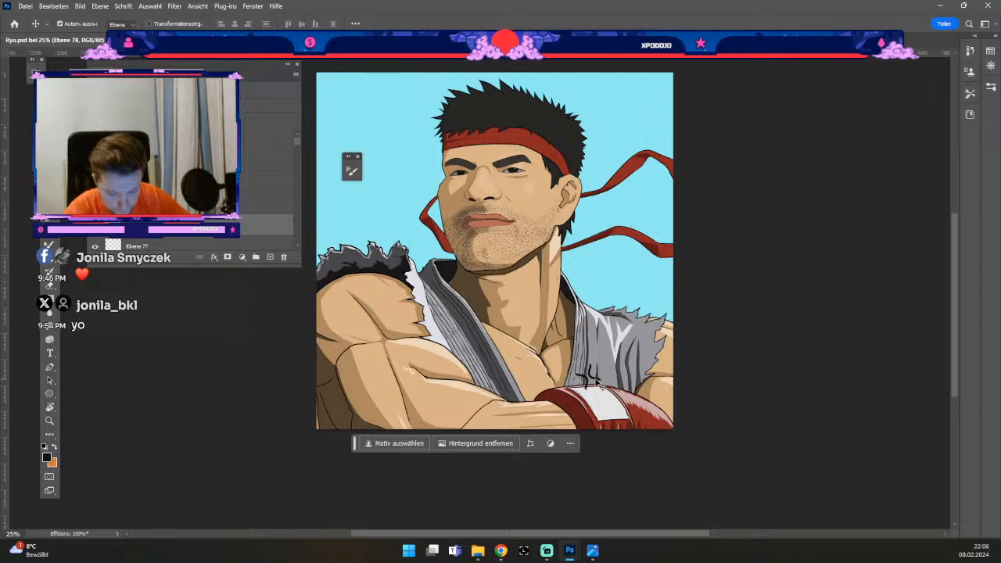
left_click_drag(598, 383, 611, 408)
key("ctrl+t")
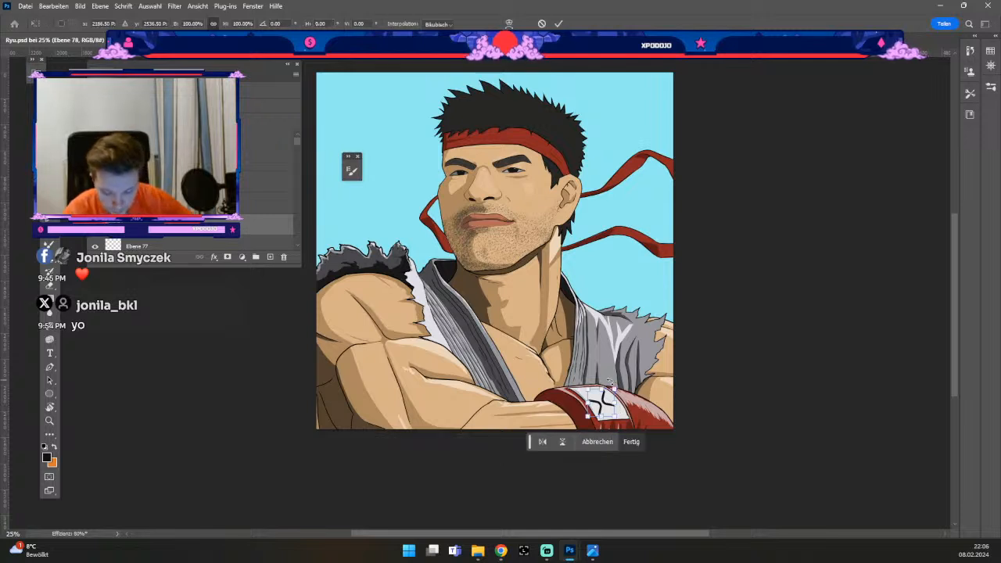
left_click_drag(621, 387, 650, 396)
key("Return")
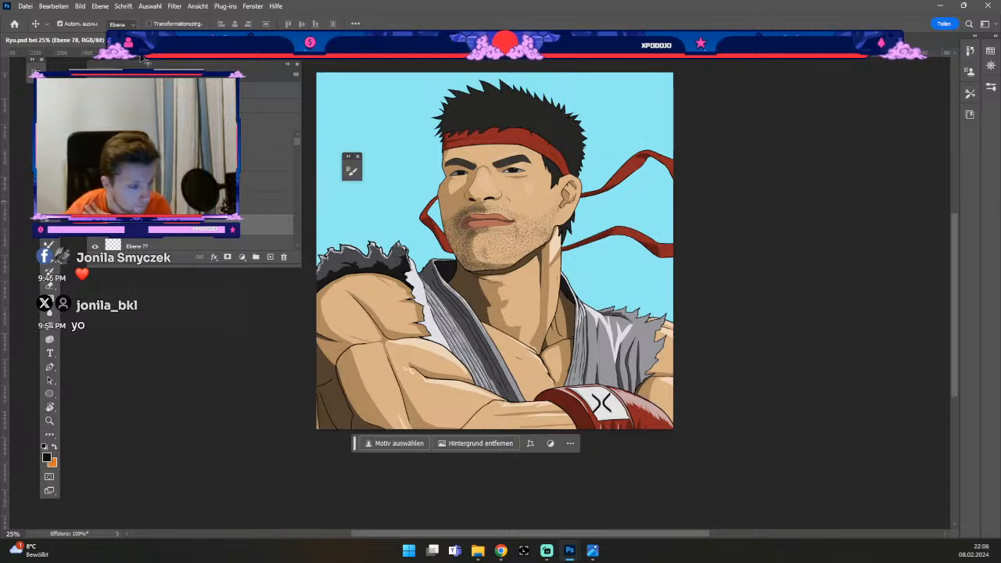
- Warp the X mark, pulling its corners outward to follow the slanted outline of the wrist wrap panel
left_click(62, 7)
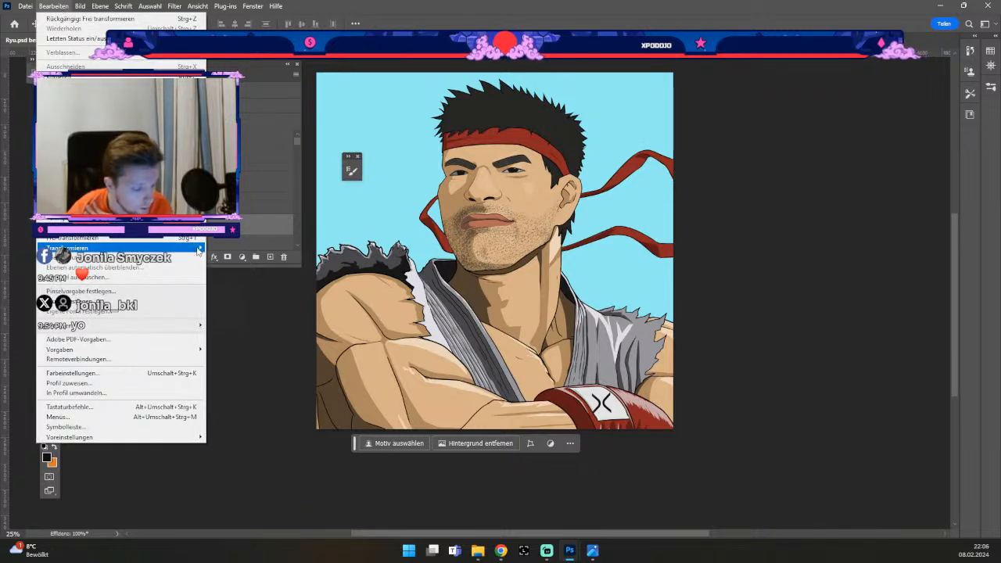
mouse_move(157, 248)
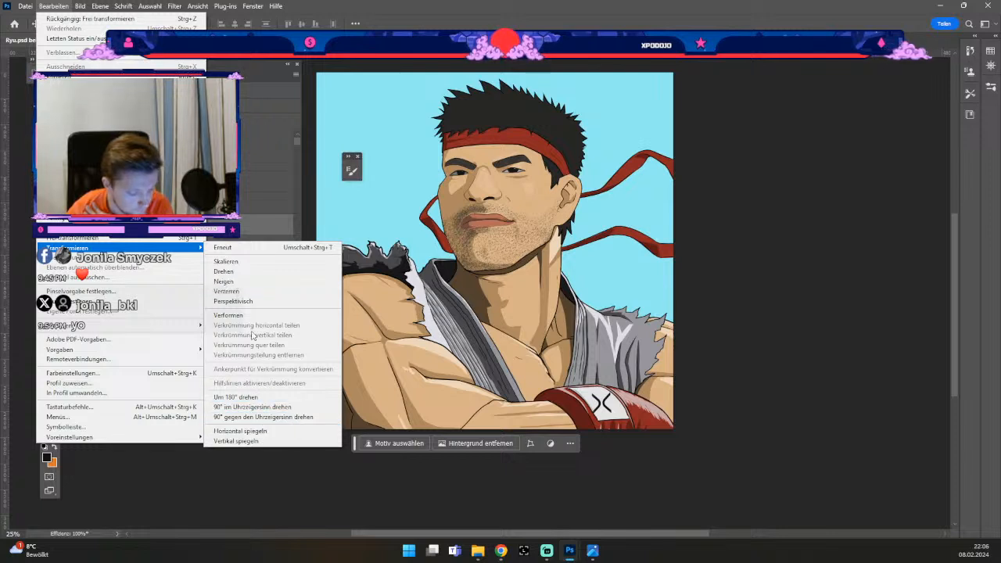
left_click(232, 316)
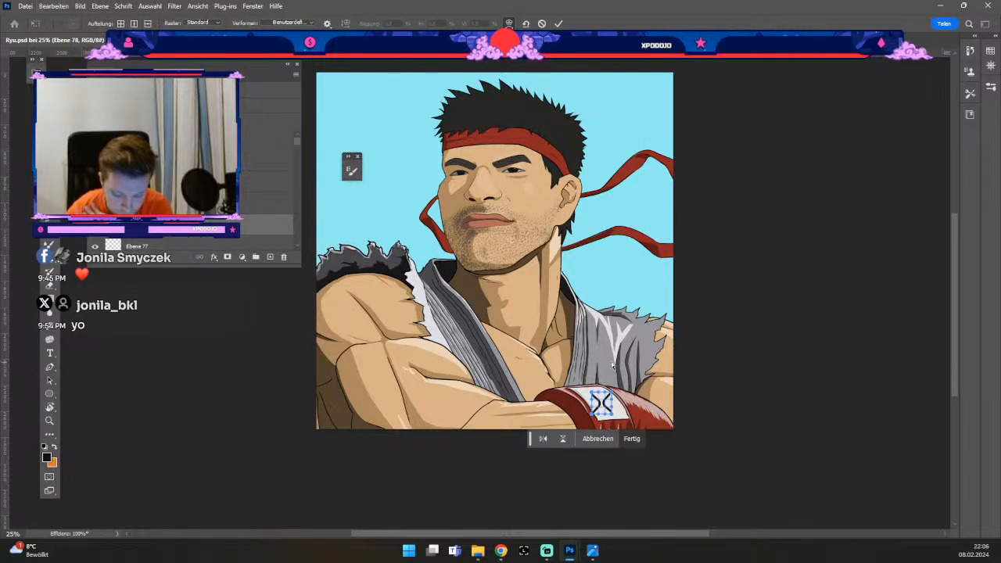
key("ctrl+minus")
key("ctrl+plus")
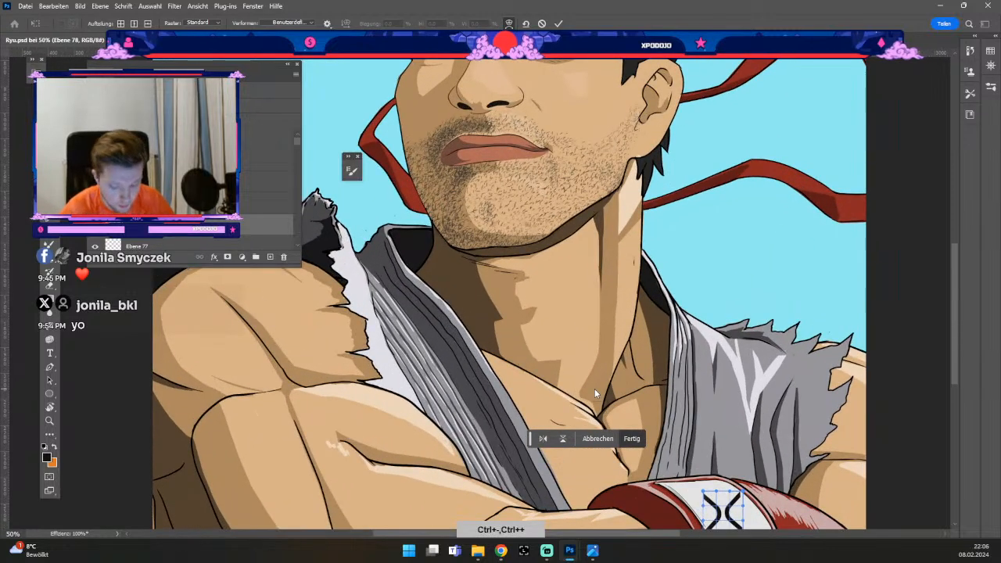
left_click_drag(595, 388, 484, 271)
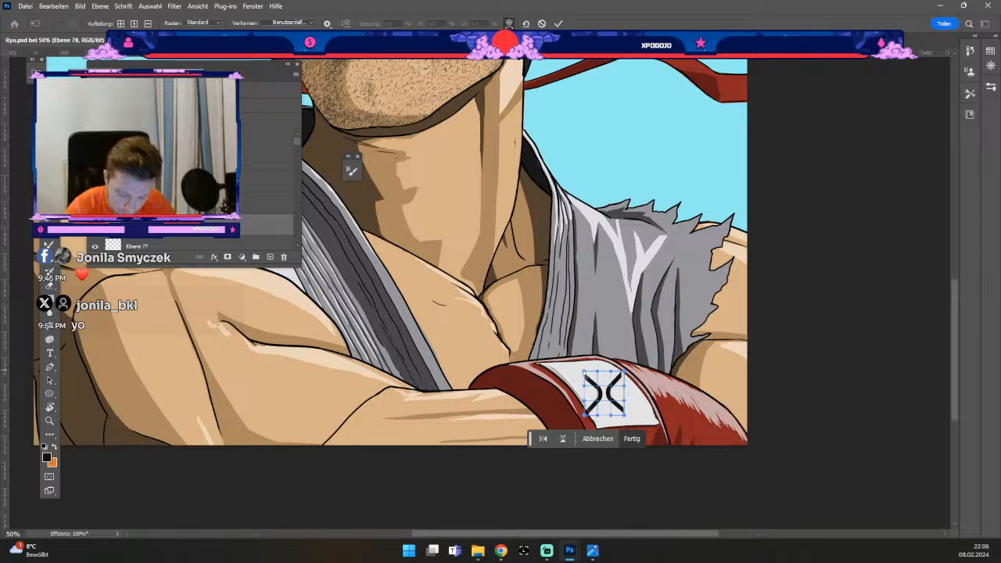
mouse_move(584, 372)
left_mouse_down()
mouse_move(568, 376)
mouse_move(601, 376)
mouse_move(585, 376)
left_mouse_up()
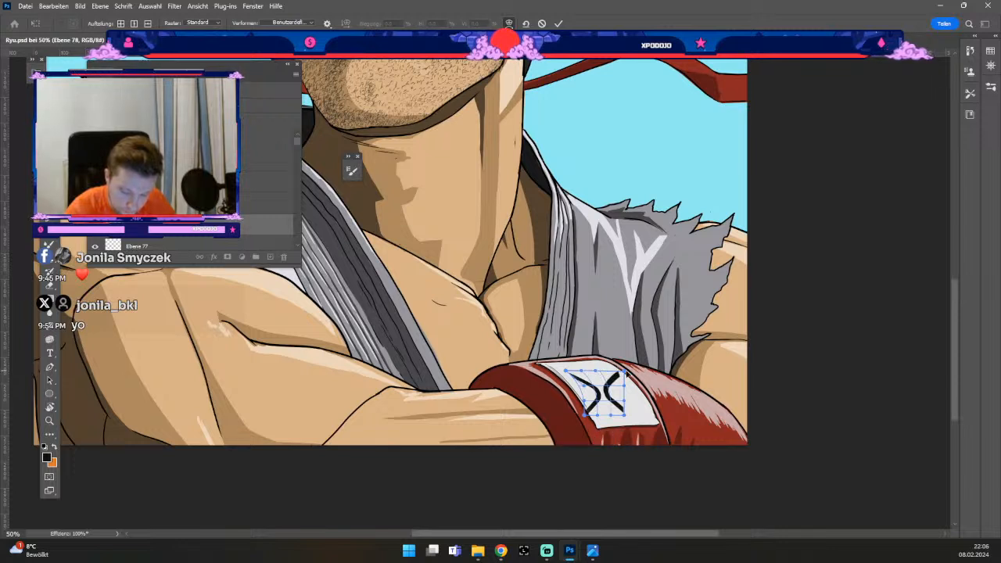
left_click_drag(626, 374, 618, 375)
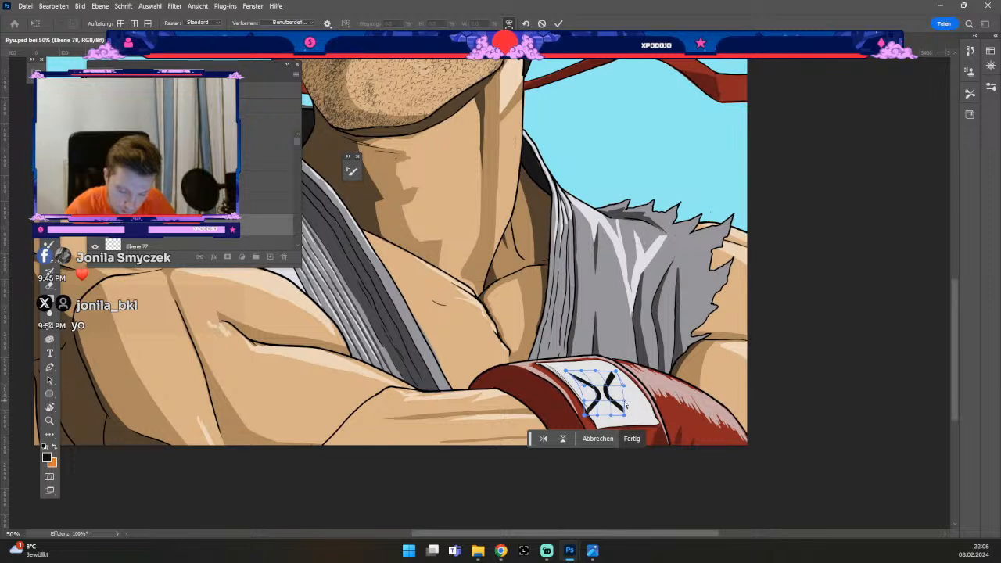
mouse_move(626, 402)
left_mouse_down()
mouse_move(626, 416)
mouse_move(642, 416)
mouse_move(629, 385)
mouse_move(642, 401)
left_mouse_up()
- Bend the X mark's strokes inside the warp grid to follow the curve of the wrist wrap panel
mouse_move(586, 387)
left_mouse_down()
mouse_move(613, 420)
mouse_move(628, 417)
mouse_move(586, 417)
mouse_move(601, 418)
mouse_move(583, 383)
left_mouse_up()
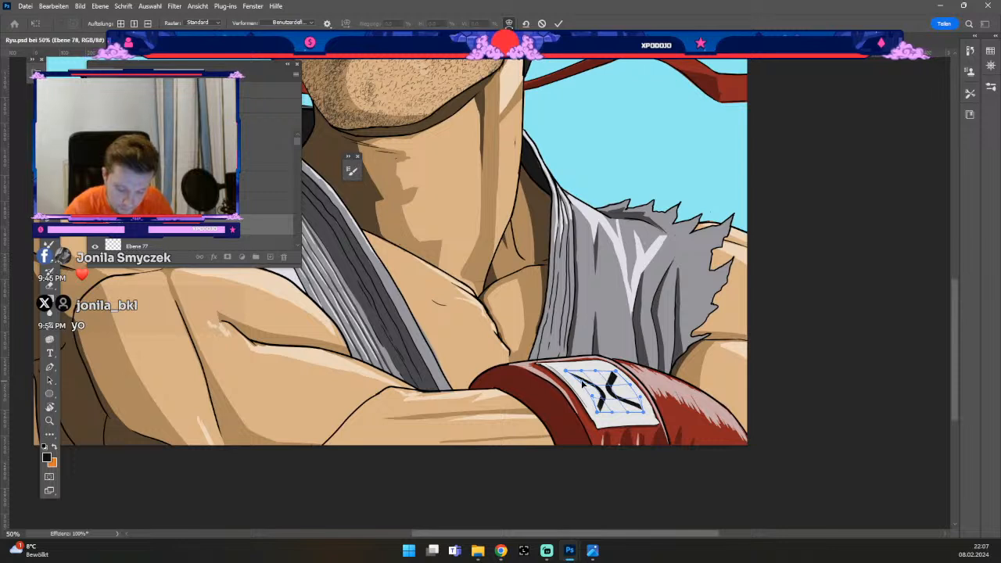
mouse_move(582, 381)
left_mouse_down()
mouse_move(639, 384)
mouse_move(626, 379)
mouse_move(640, 399)
mouse_move(593, 399)
mouse_move(593, 387)
mouse_move(622, 399)
mouse_move(591, 397)
mouse_move(603, 400)
left_mouse_up()
mouse_move(604, 400)
left_mouse_down()
mouse_move(604, 385)
mouse_move(615, 386)
mouse_move(610, 402)
left_mouse_up()
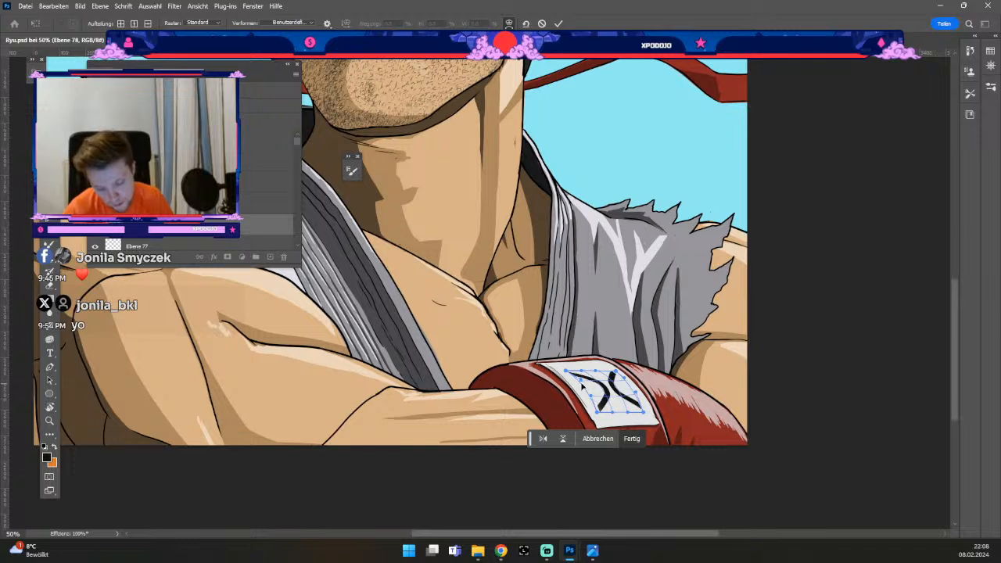
left_click_drag(580, 382, 579, 383)
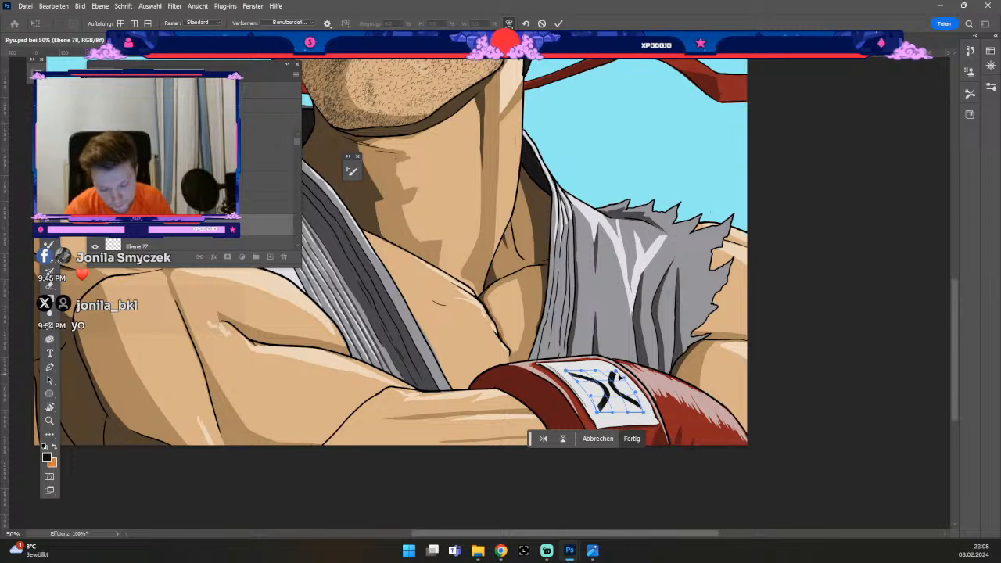
left_click_drag(617, 374, 619, 376)
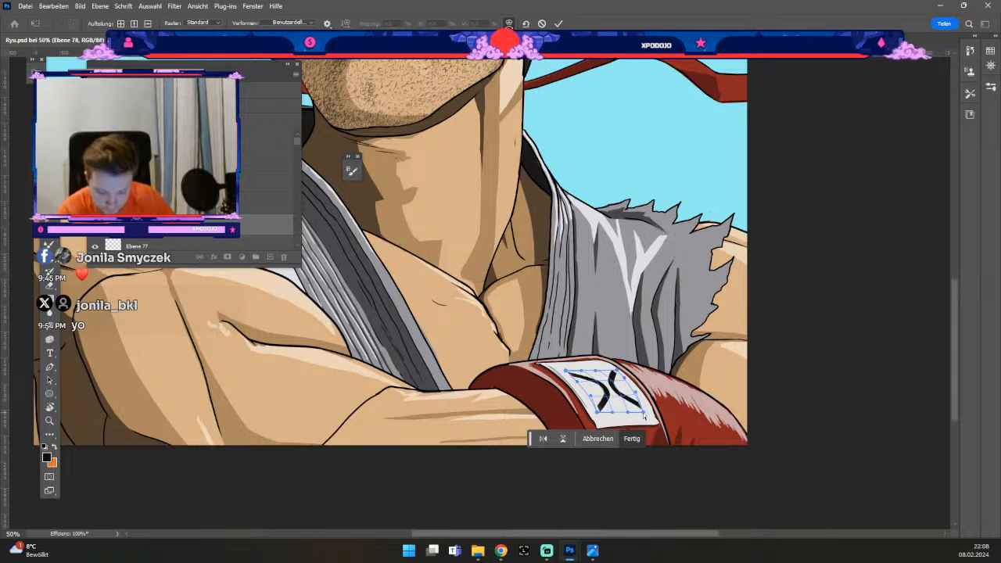
- Fine-tune the warp at the X mark's centre and lower corners and apply the transformation
left_click_drag(643, 412, 612, 398)
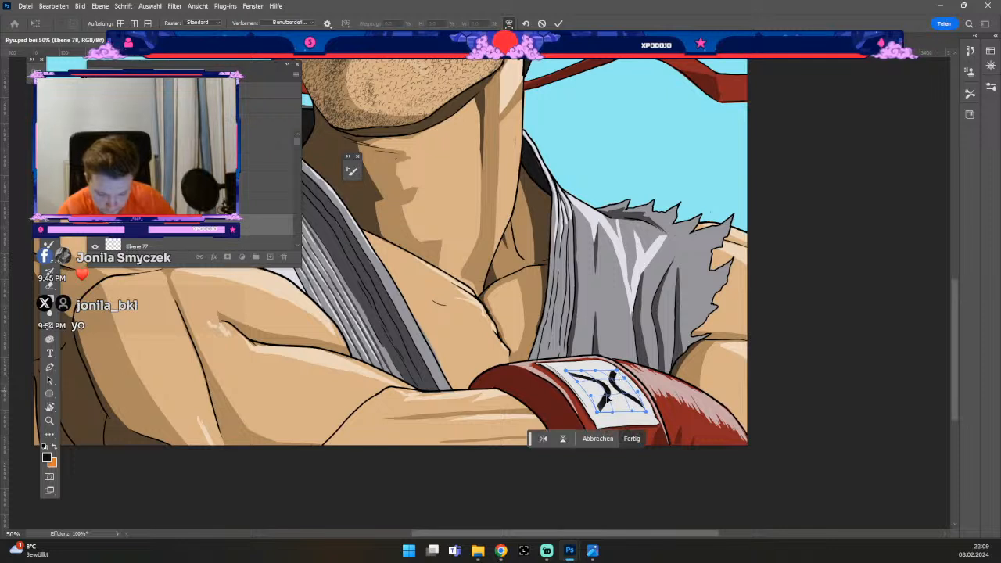
left_click_drag(624, 385, 625, 381)
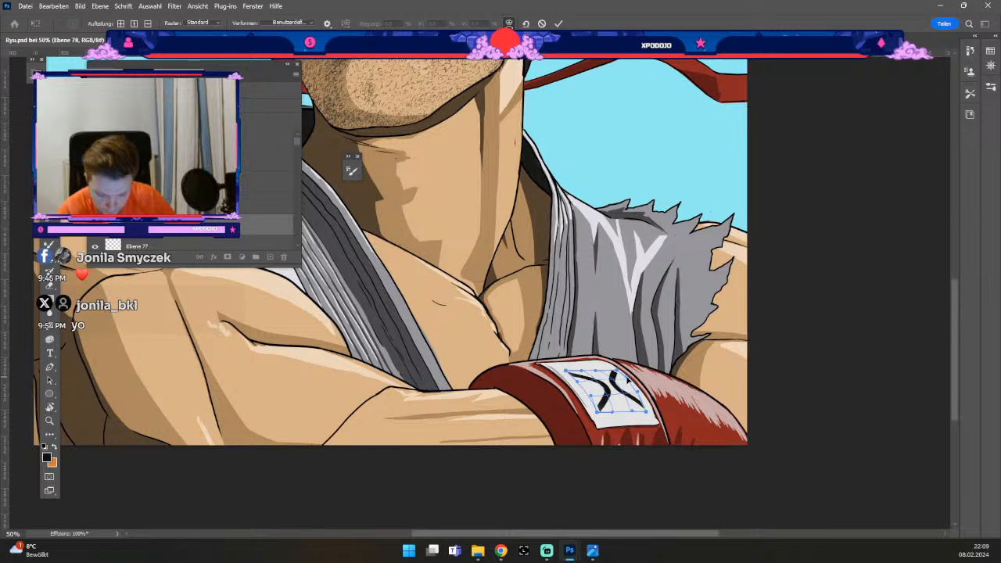
left_click_drag(628, 380, 627, 380)
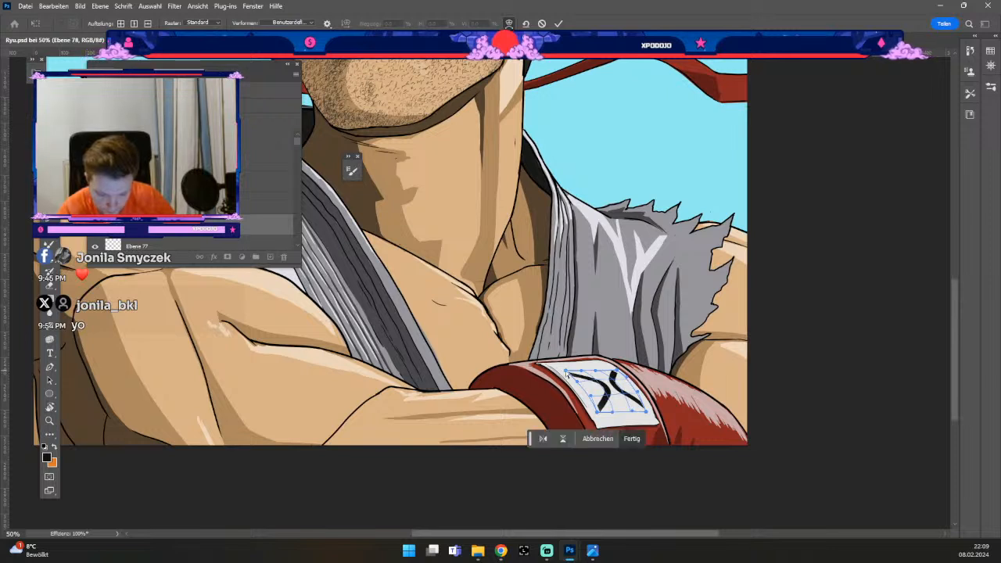
left_click_drag(567, 375, 567, 377)
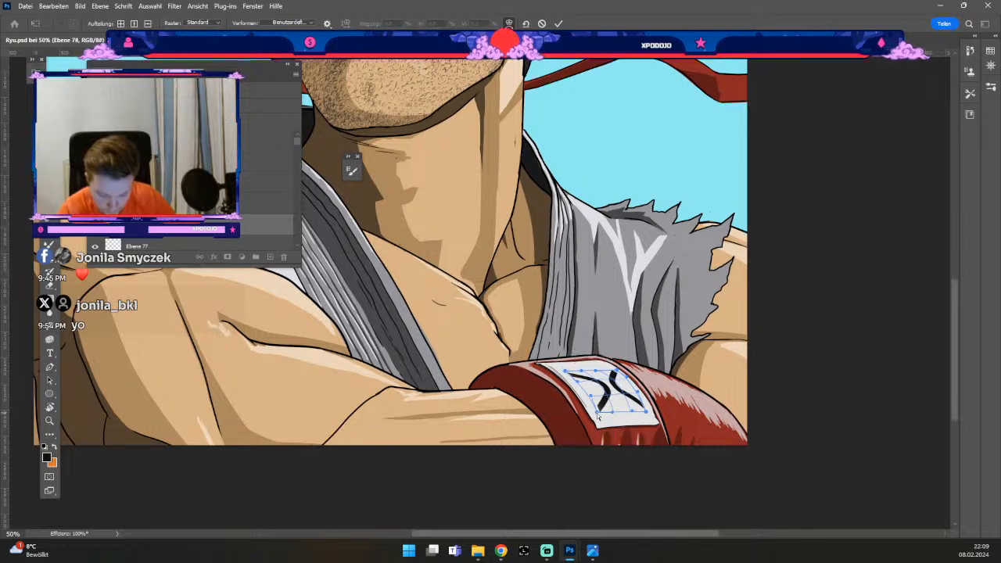
left_click_drag(598, 414, 646, 423)
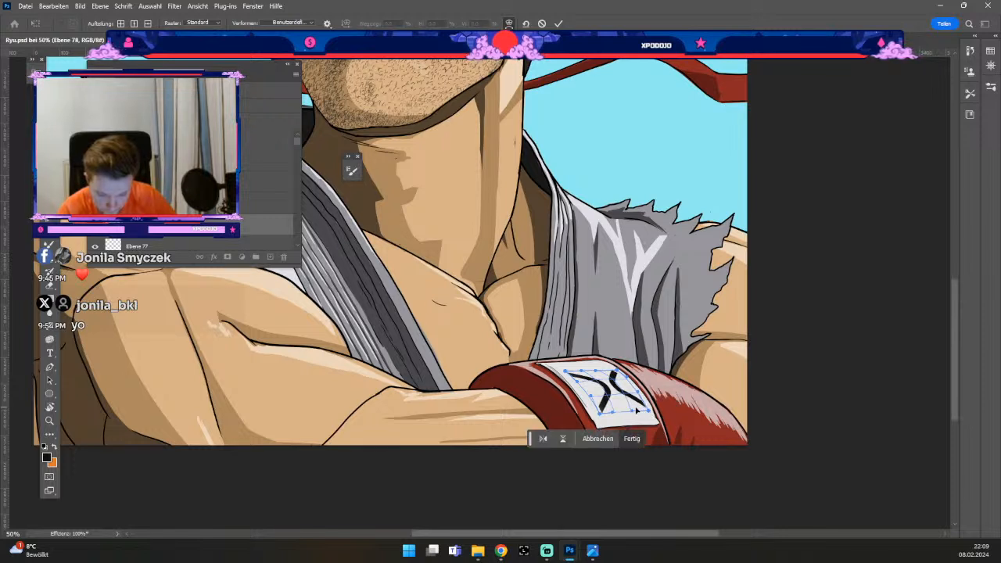
key("Return")
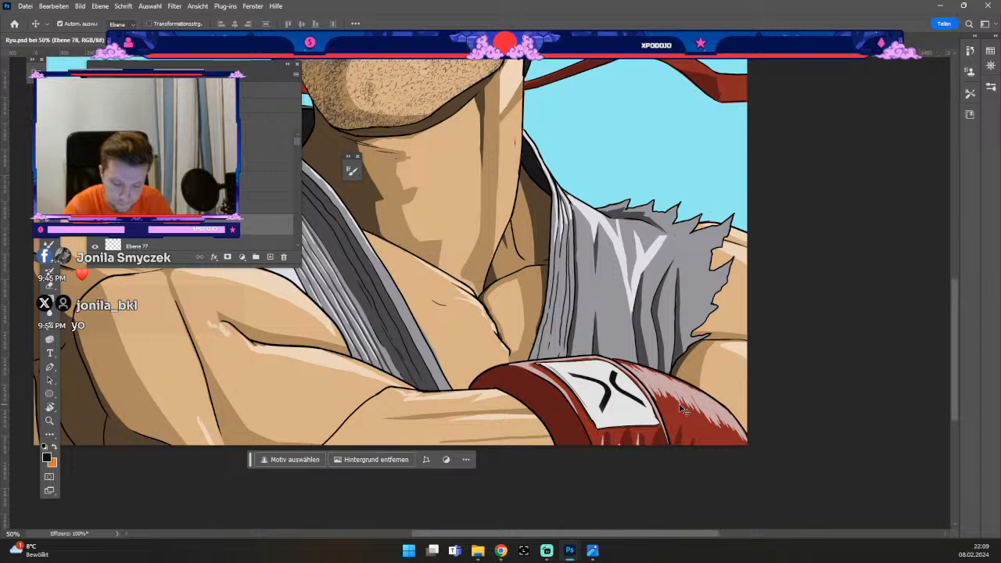
- Examine the whole portrait at 25% and 33.33% zoom to judge how the X mark fits the illustration
key("ctrl+minus")
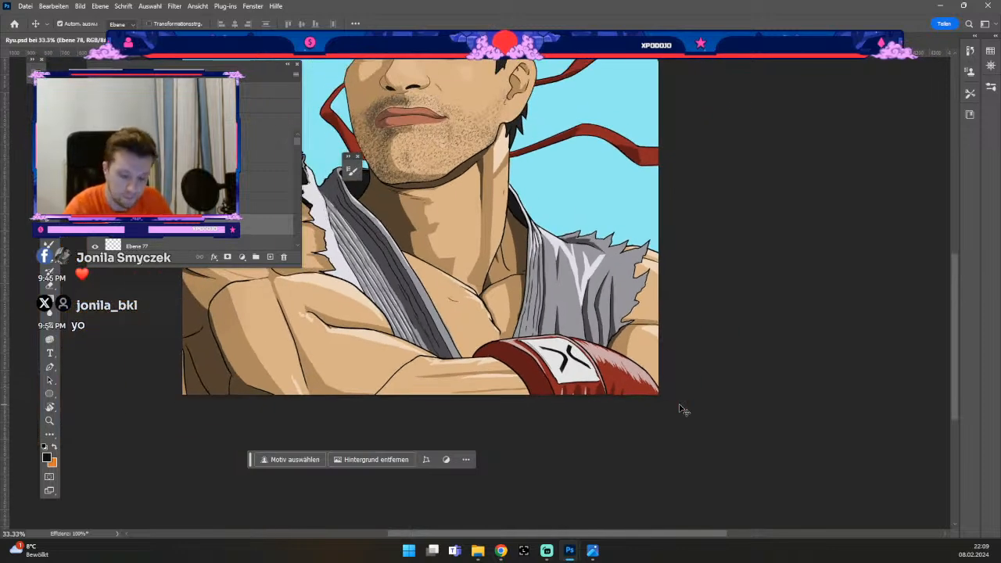
key("space")
left_click_drag(577, 193, 671, 270)
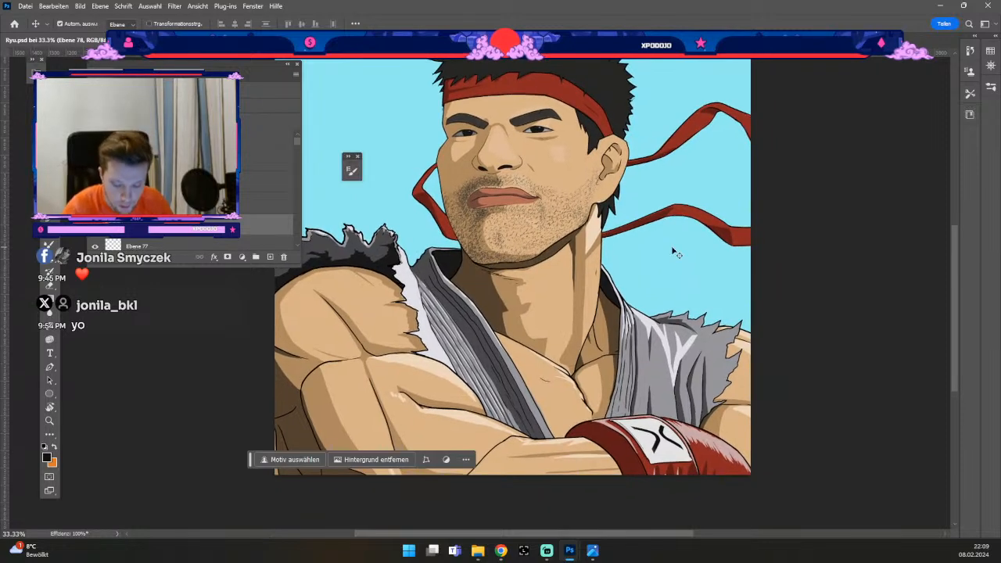
key("ctrl+minus")
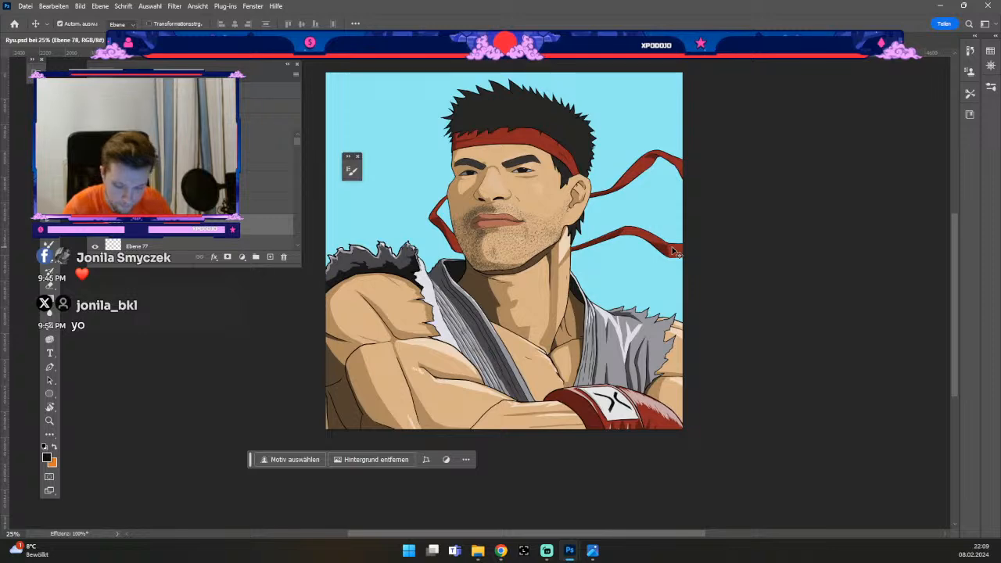
key("ctrl+plus")
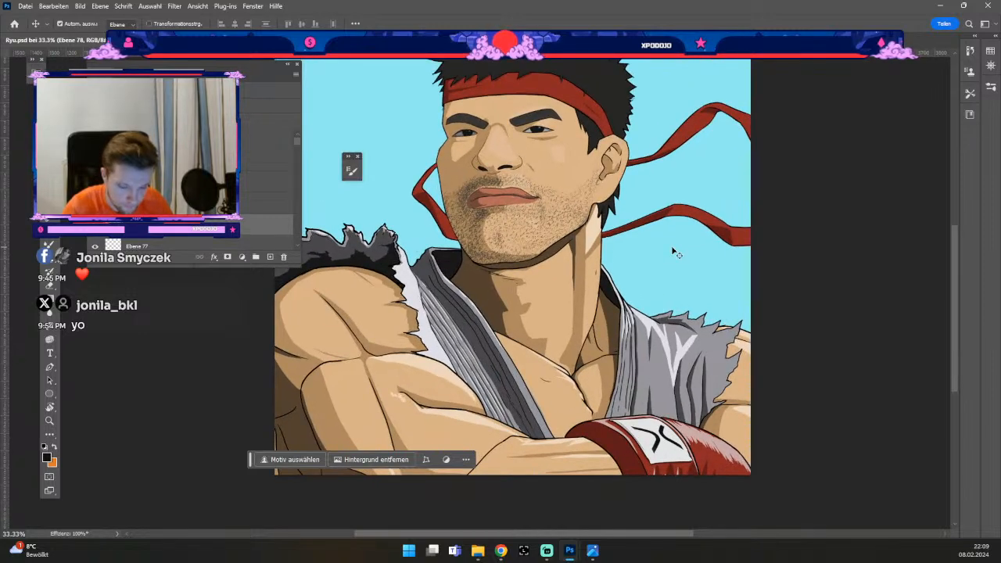
key("ctrl+minus")
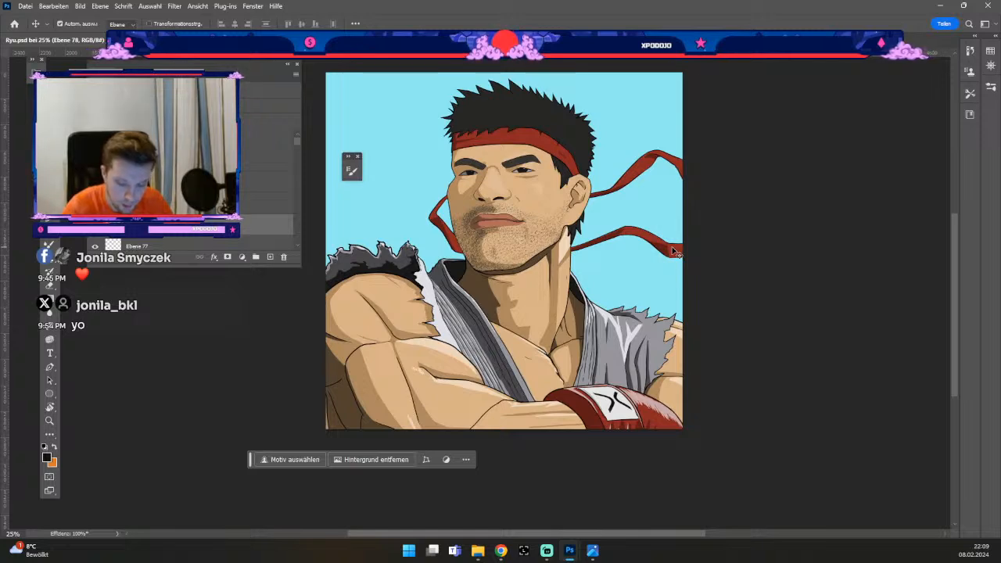
key("ctrl+plus")
key("space")
left_click_drag(512, 232, 527, 254)
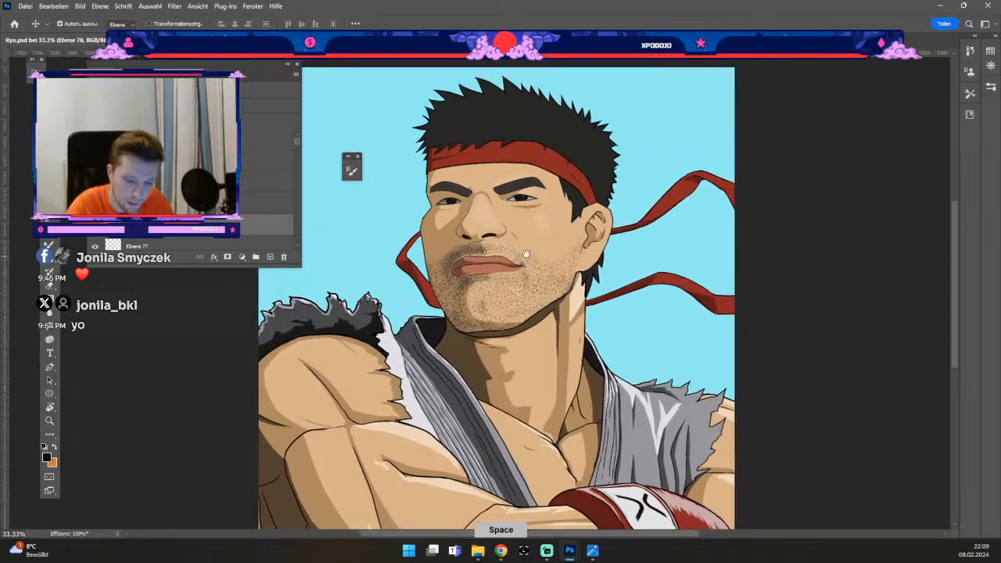
- Select the face outline layer Ebene 50 and set the brush colour to black
key("ctrl+plus")
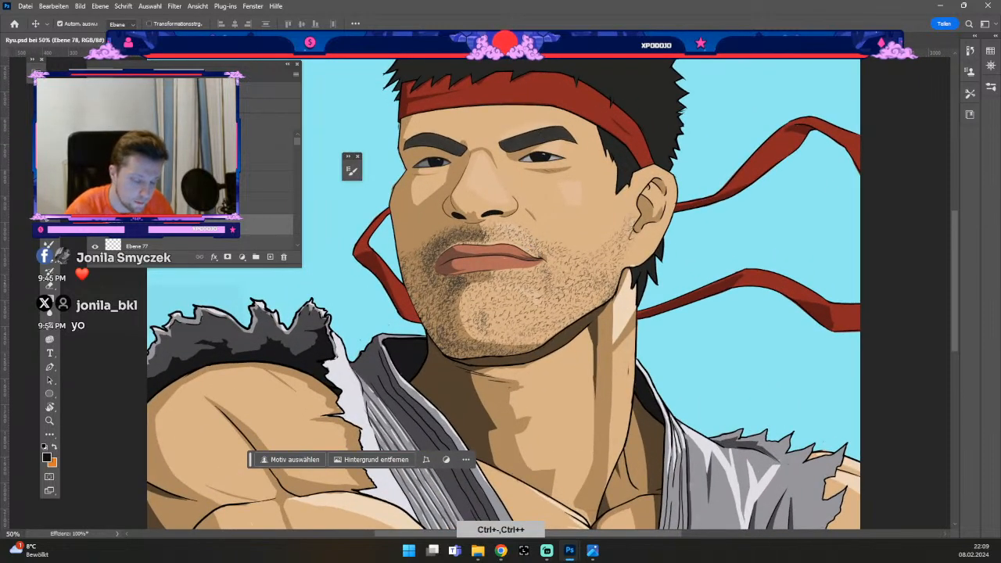
left_click(400, 189)
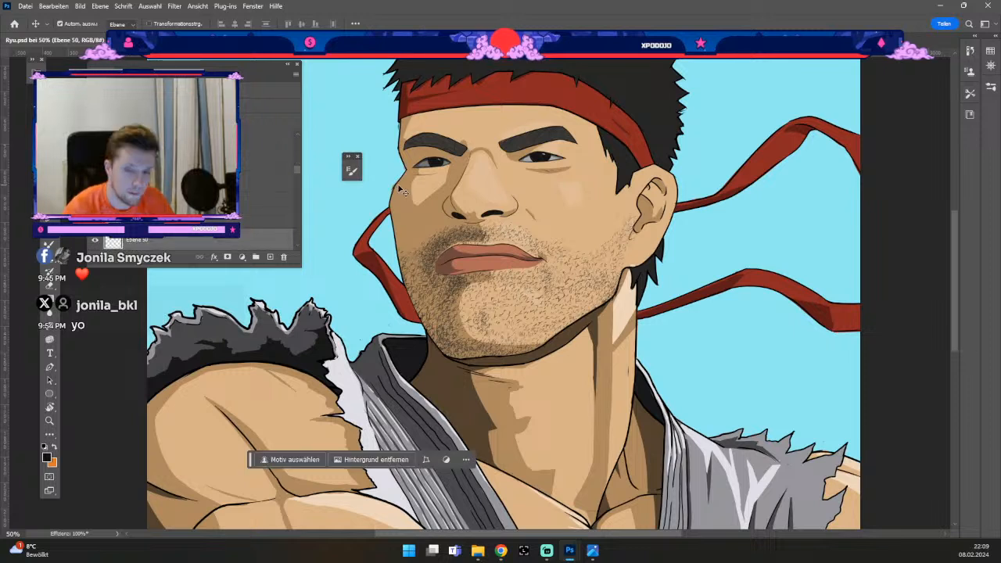
key("b")
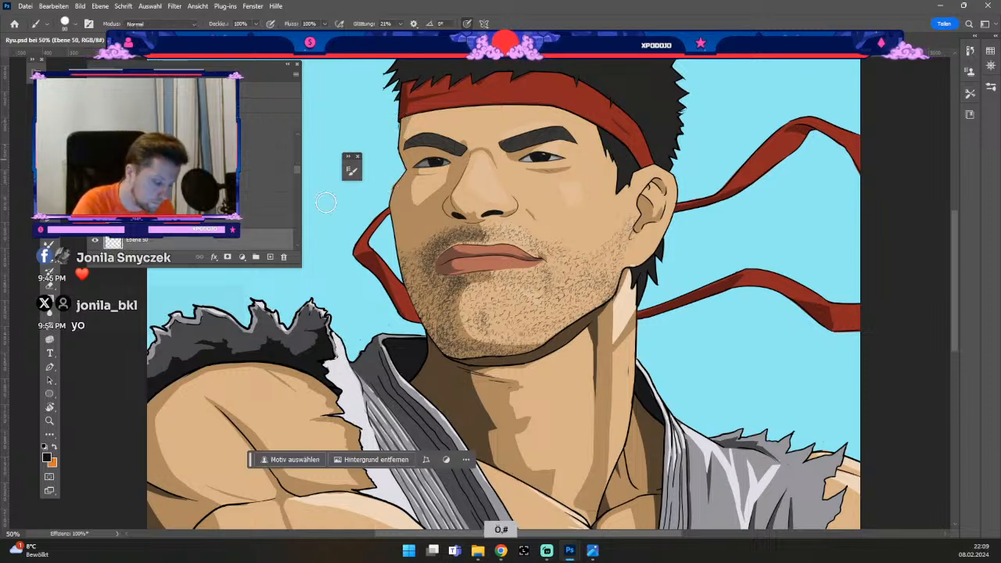
left_click(47, 458)
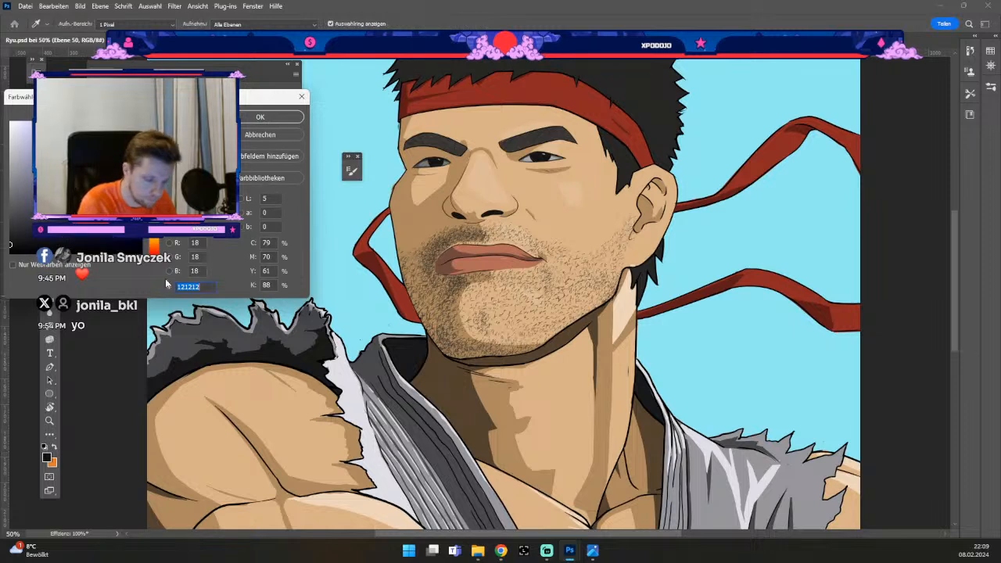
left_click(256, 116)
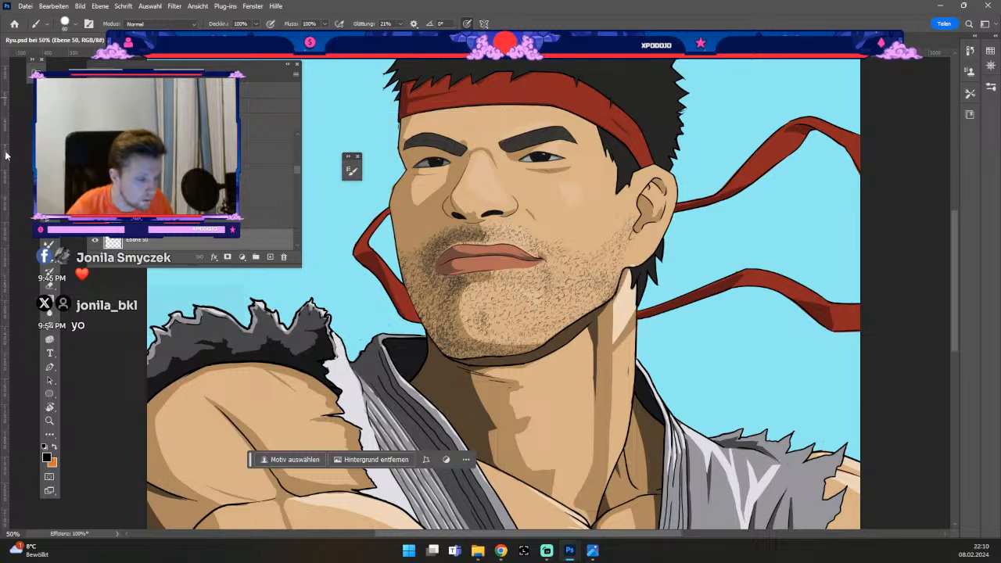
- Toggle the visibility of layer Ebene 50 off and on to check which lines it holds
key("v")
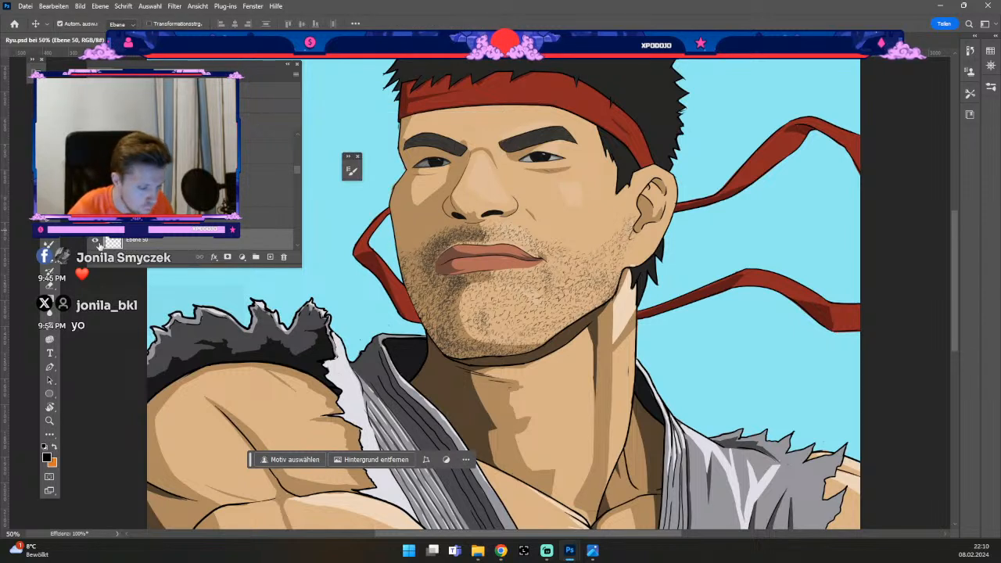
left_click(96, 242)
left_click(96, 242)
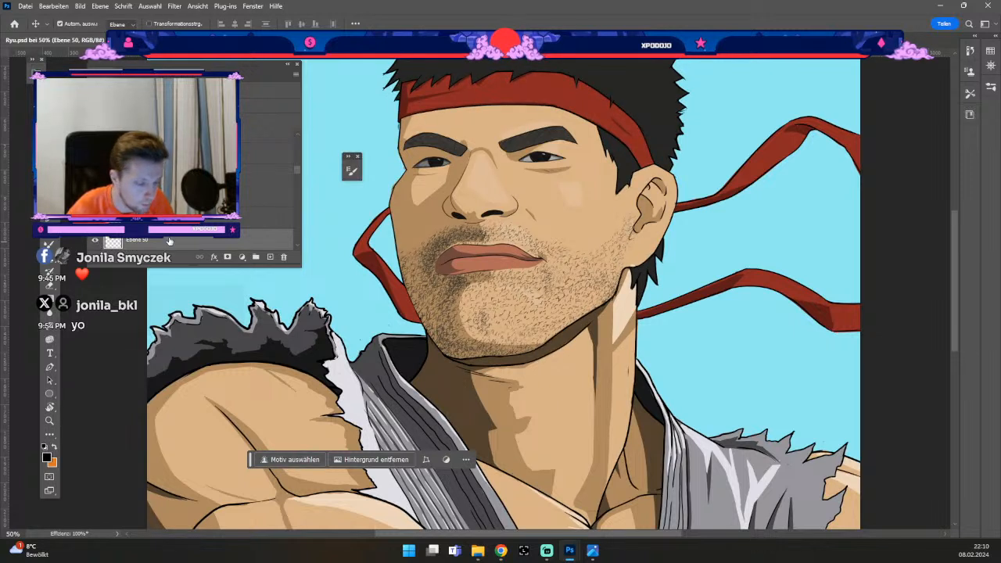
- Reduce the brush to a thin size and try outline strokes along the face edge between headband and eye, undoing the unsuitable ones
key("b")
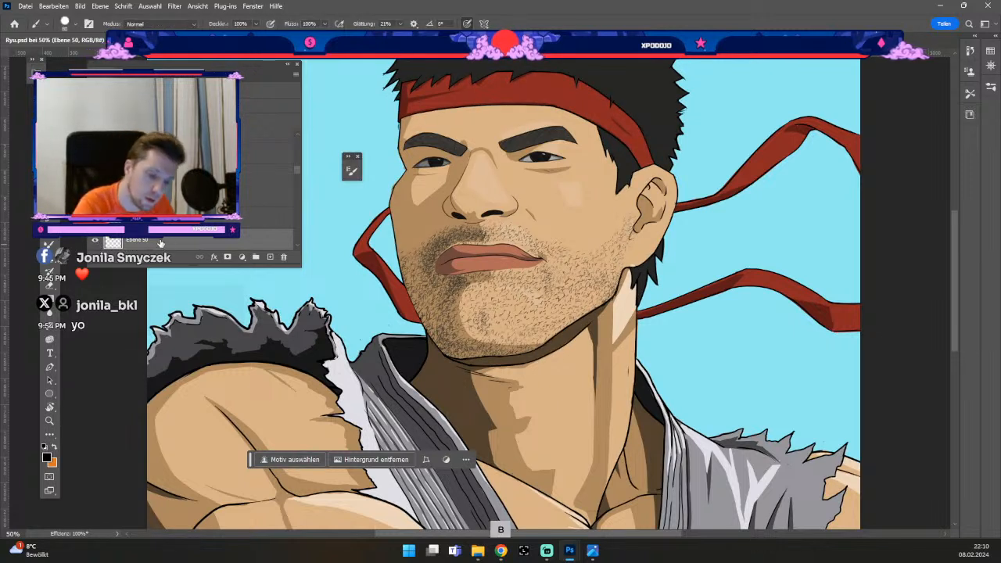
key("odiaeresis")
key("numbersign")
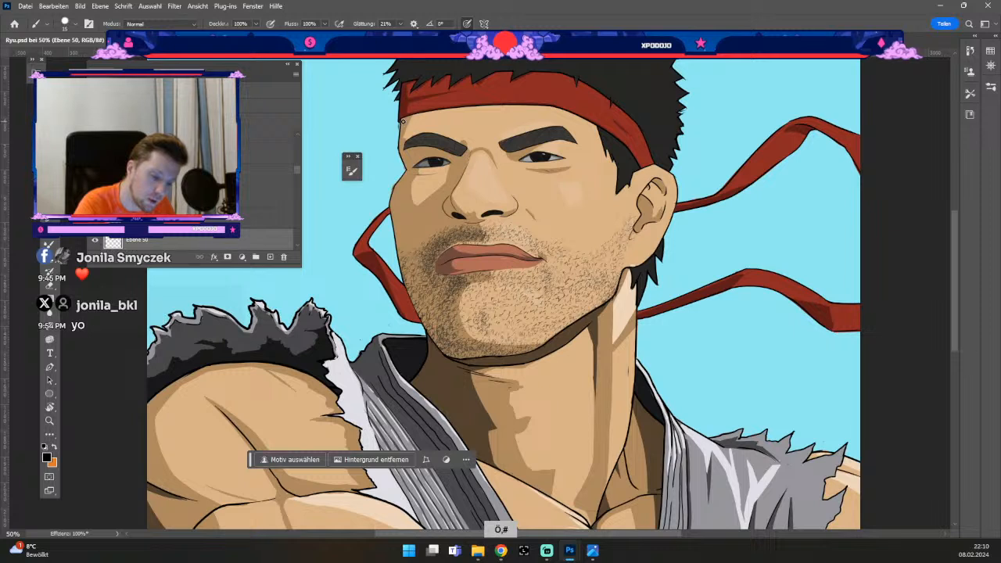
key("ctrl+z")
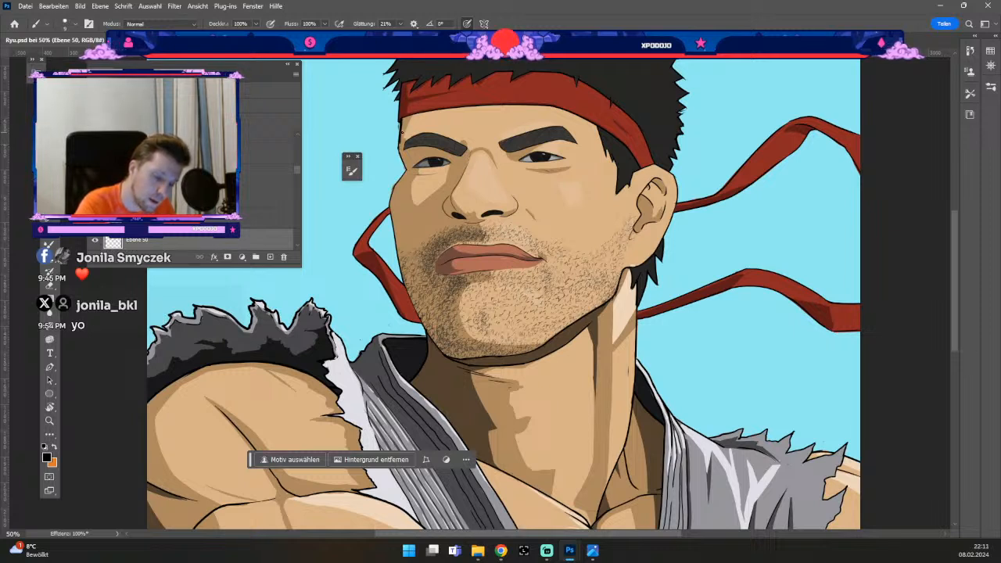
key("ctrl+z")
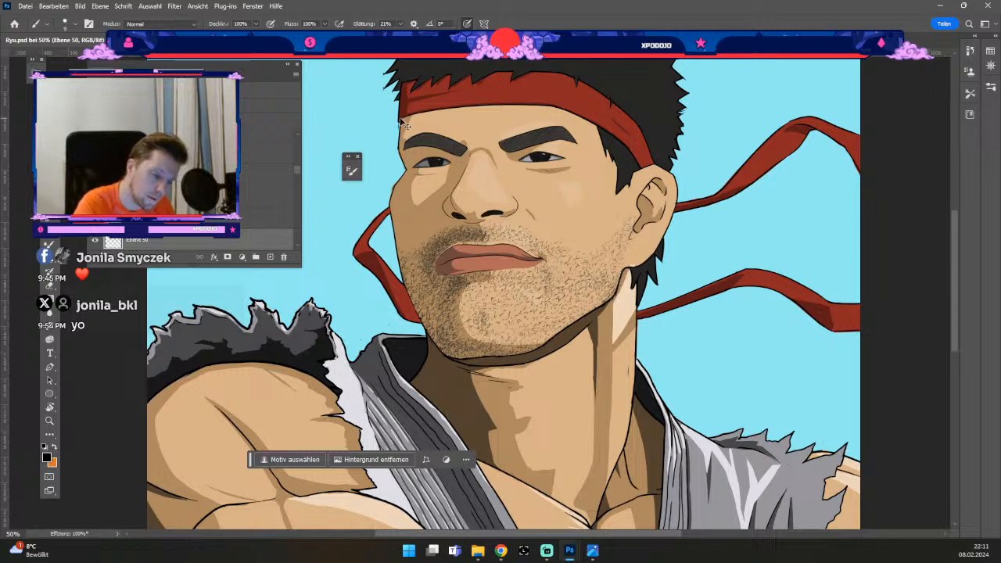
key("b")
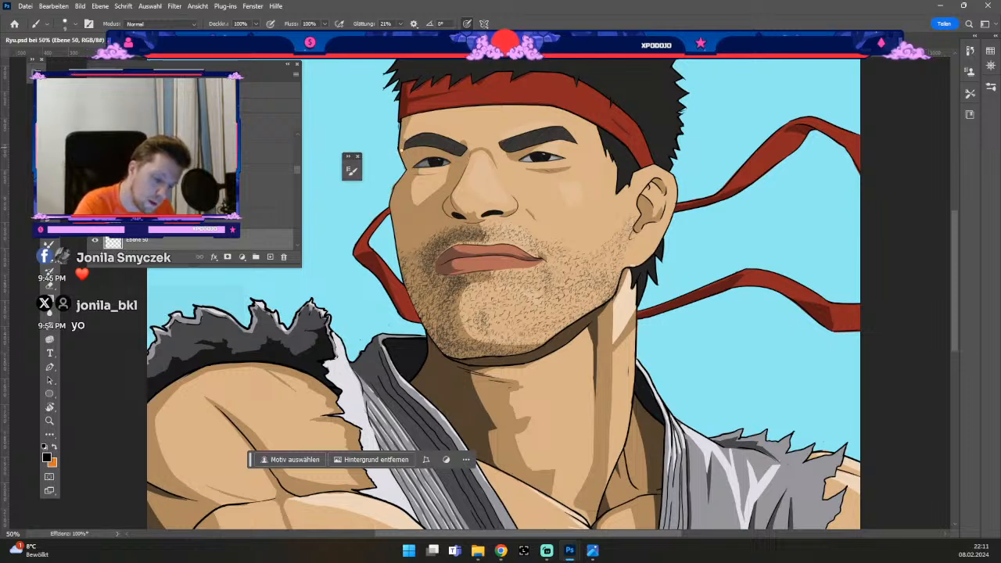
key("ctrl+z")
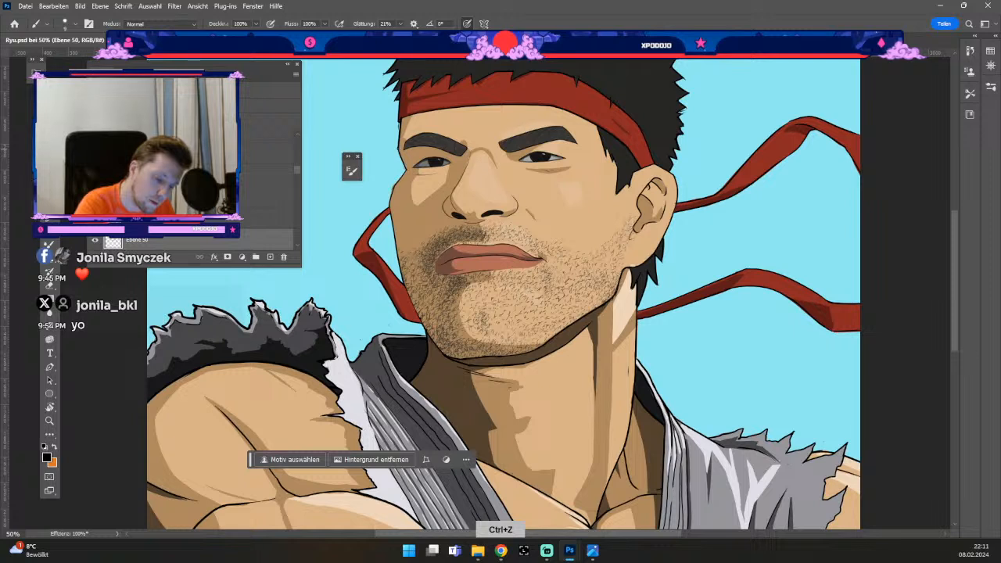
key("ctrl+z")
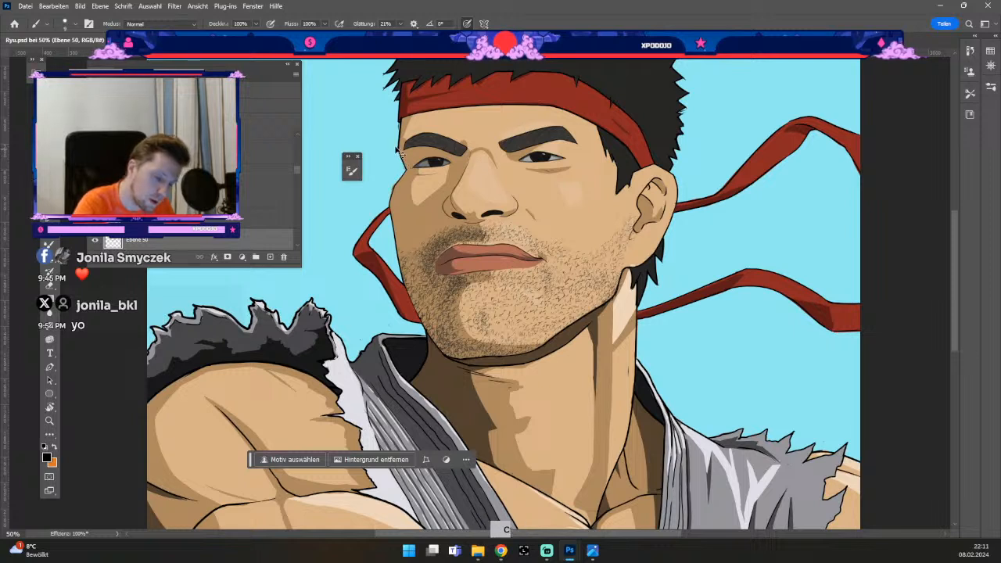
- Refine the black face outline between the headband and eye by alternately painting thin strokes and erasing the excess
key("b")
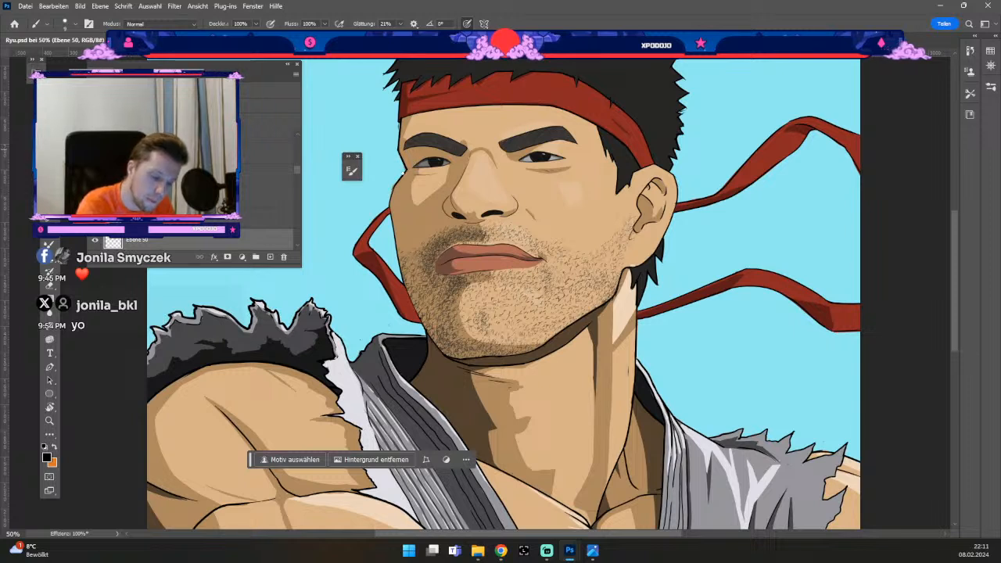
key("e")
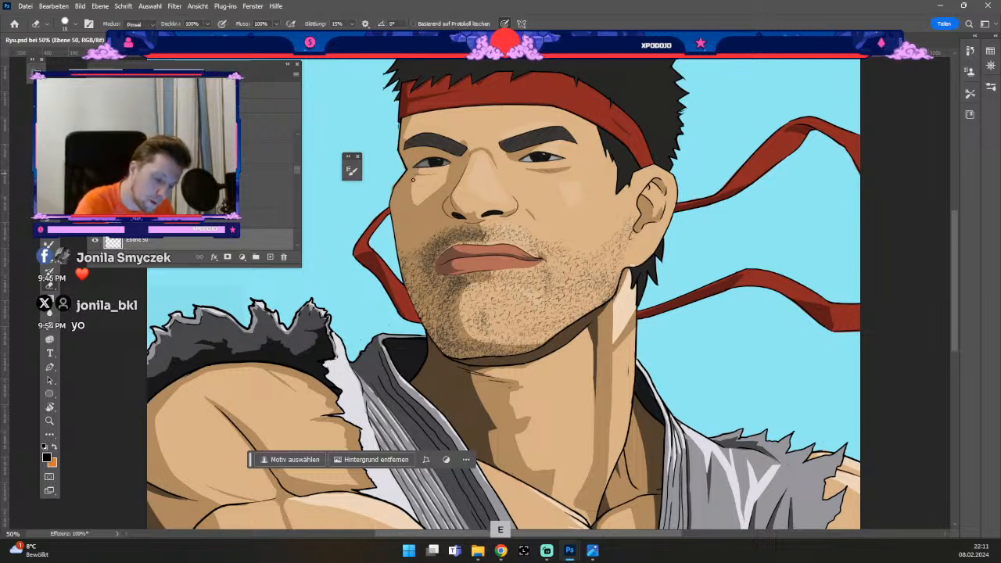
key("b")
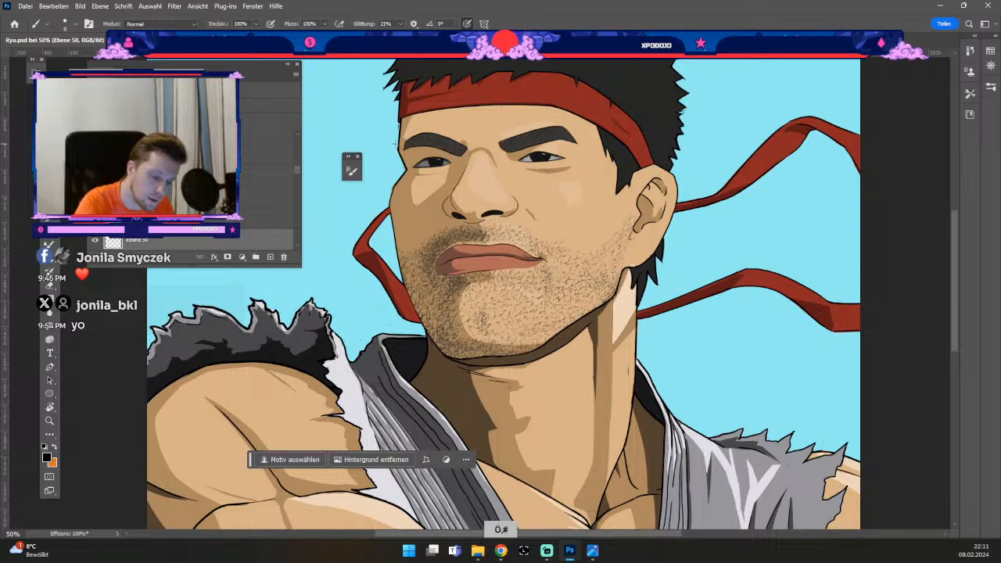
key("e")
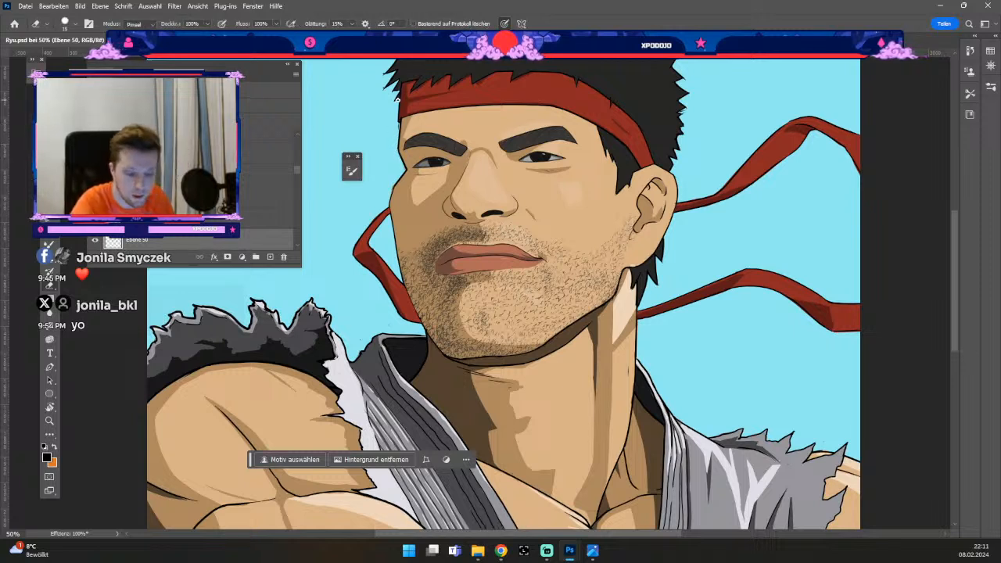
key("b")
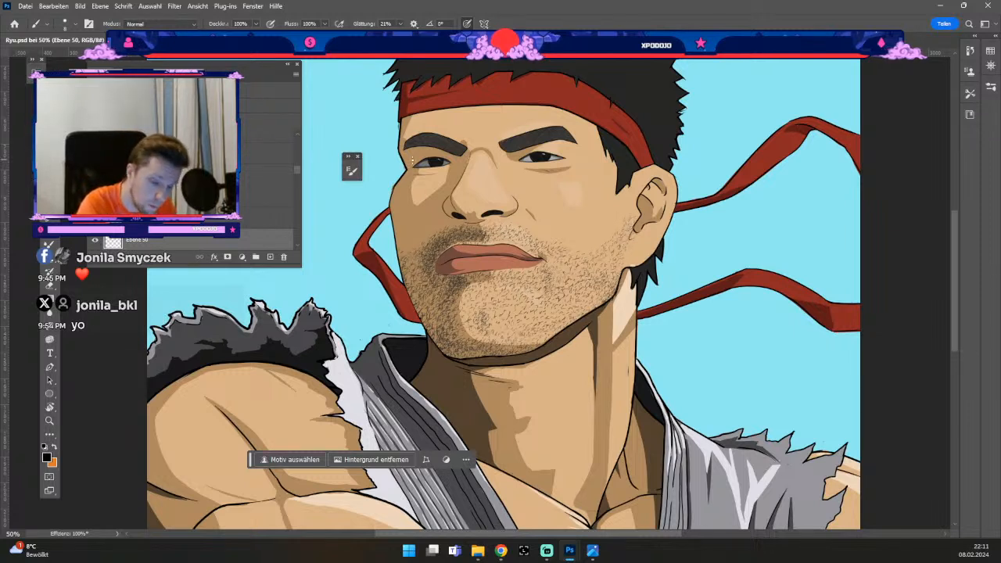
key("c")
key("c")
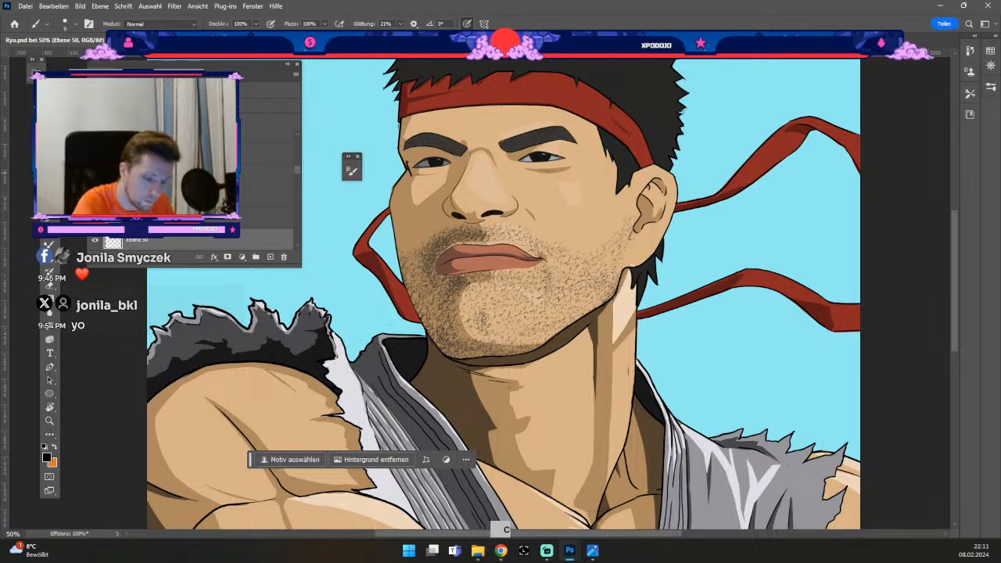
key("e")
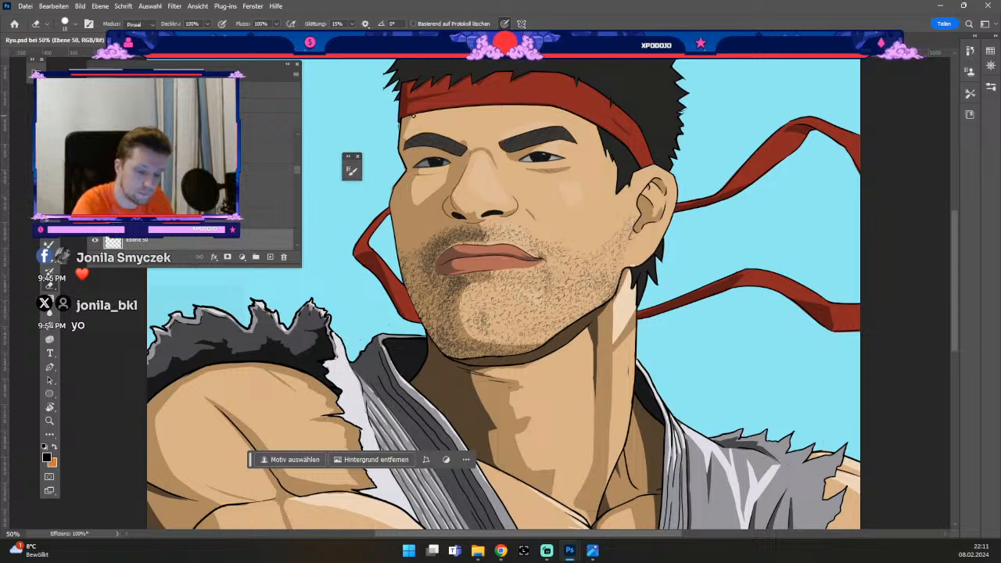
key("b")
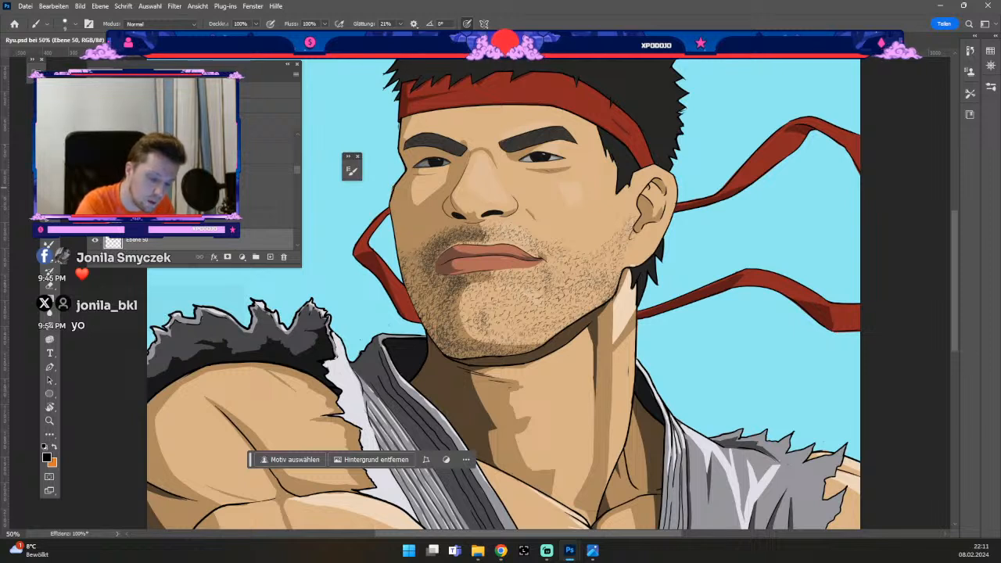
- Undo the last outline stroke and rework the upper cheek outline with brush smoothing set to 11%, erasing the excess
key("ctrl+z")
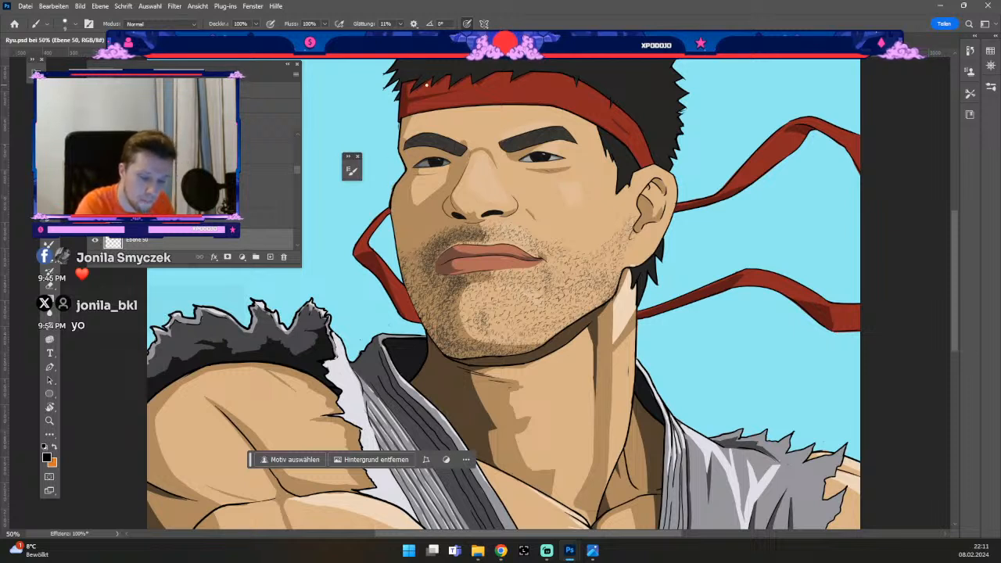
key("e")
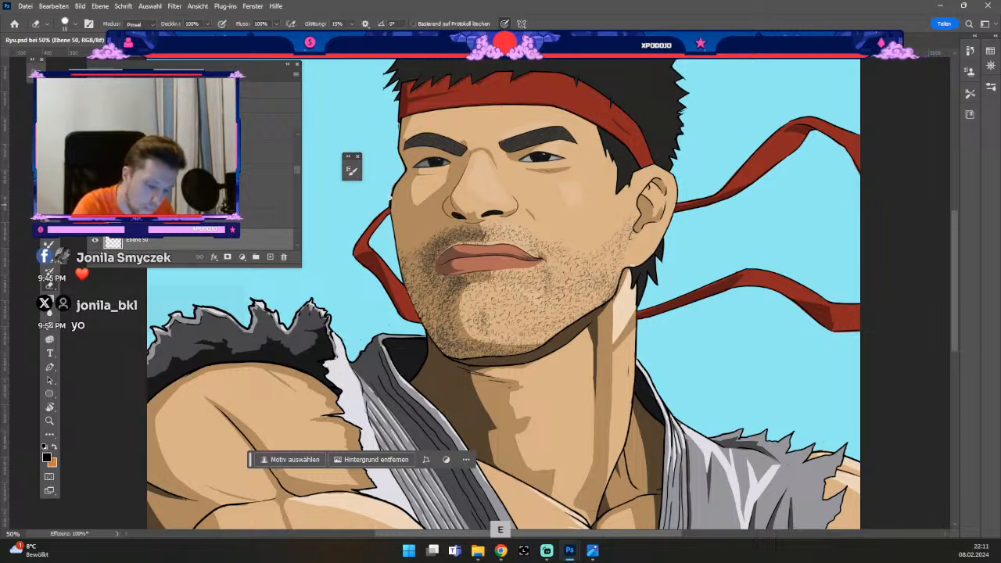
key("b")
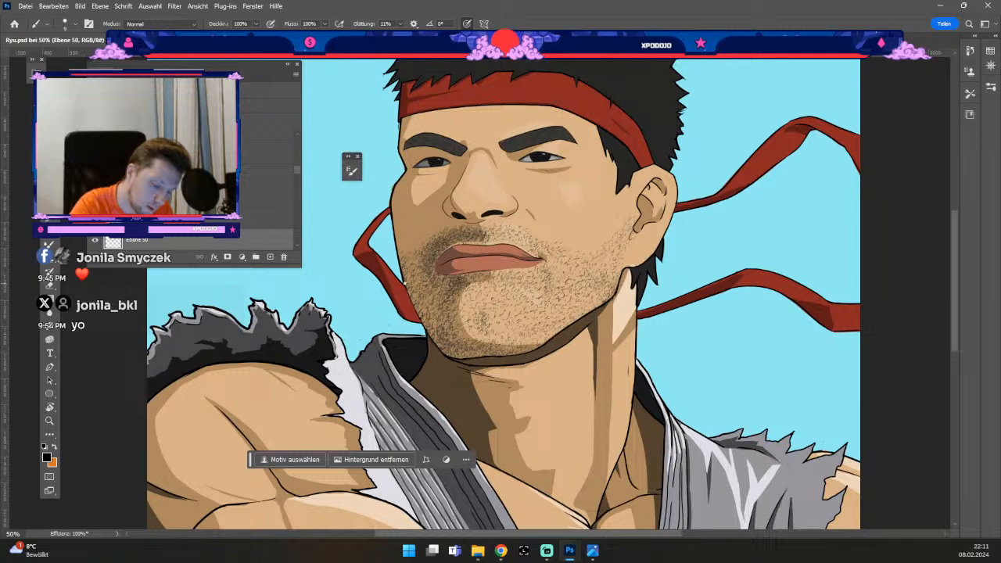
- Paint the black outline from the lower cheek down to the jaw corner, undoing the first stroke and redrawing it
left_click_drag(403, 282, 441, 357)
key("ctrl+z")
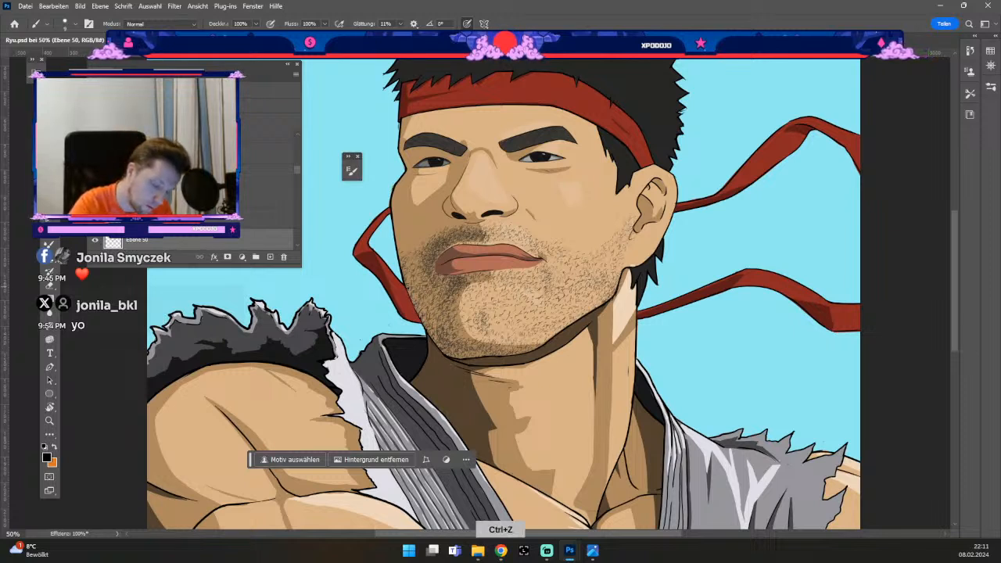
left_click_drag(405, 284, 438, 352)
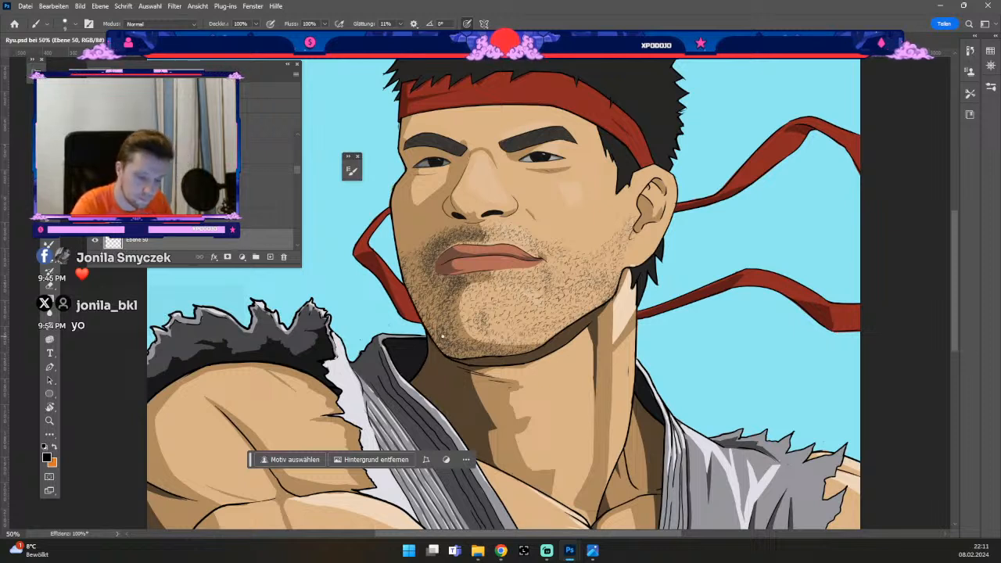
- Paint thin black outline strokes along the underside of the chin, undoing the unsuitable ones and trying the eraser on the line
key("b")
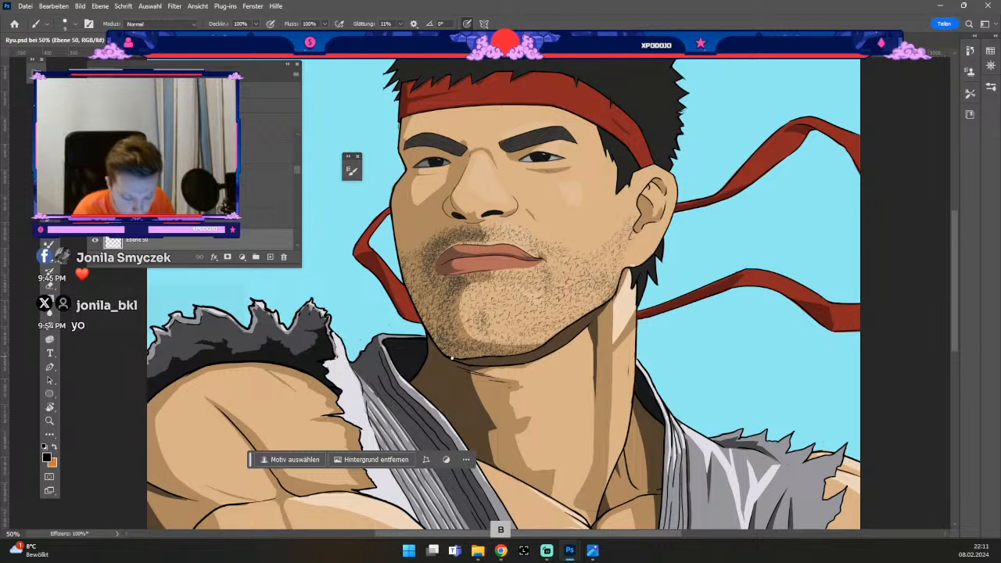
key("ctrl+z")
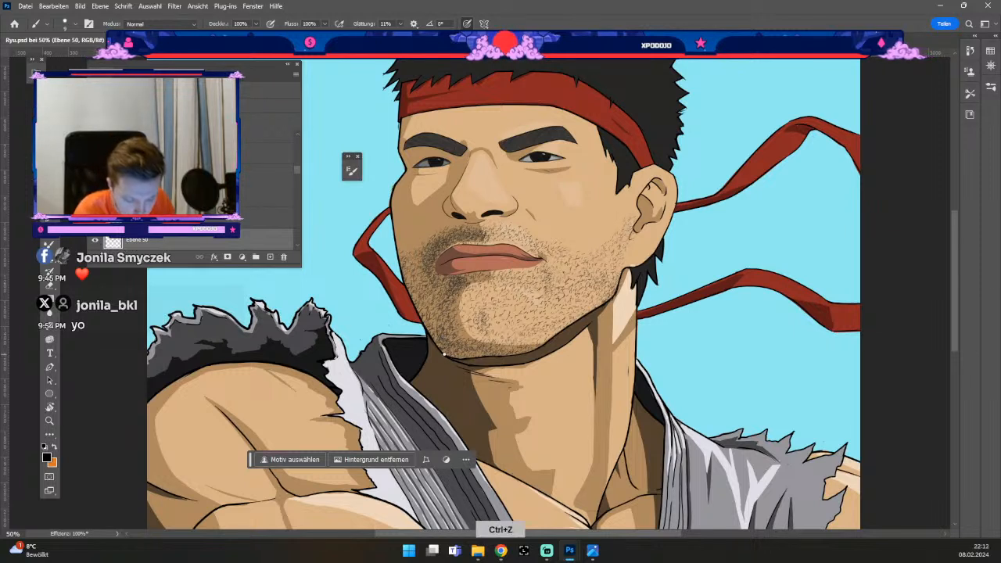
key("ctrl+z")
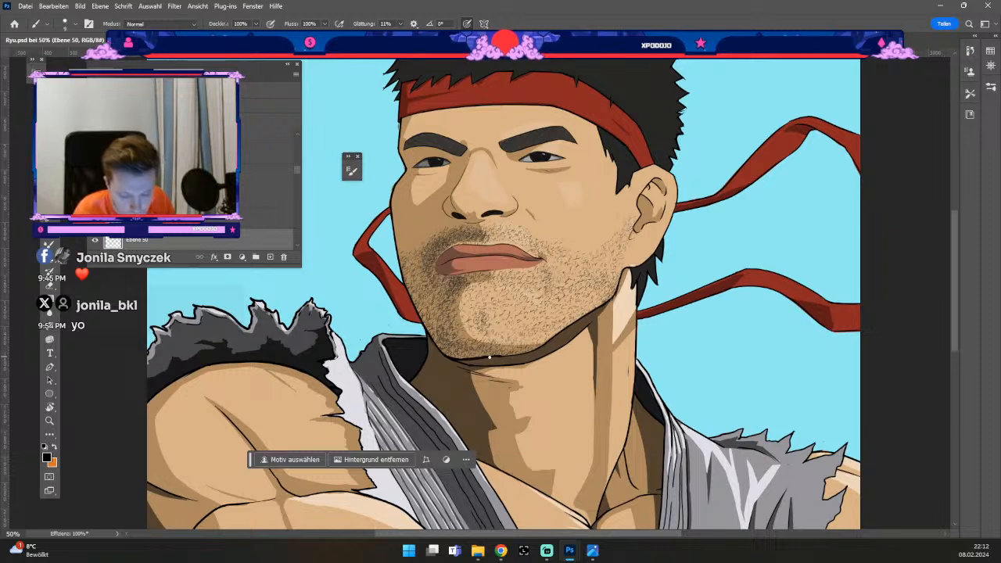
left_click_drag(490, 356, 524, 355)
key("ctrl+z")
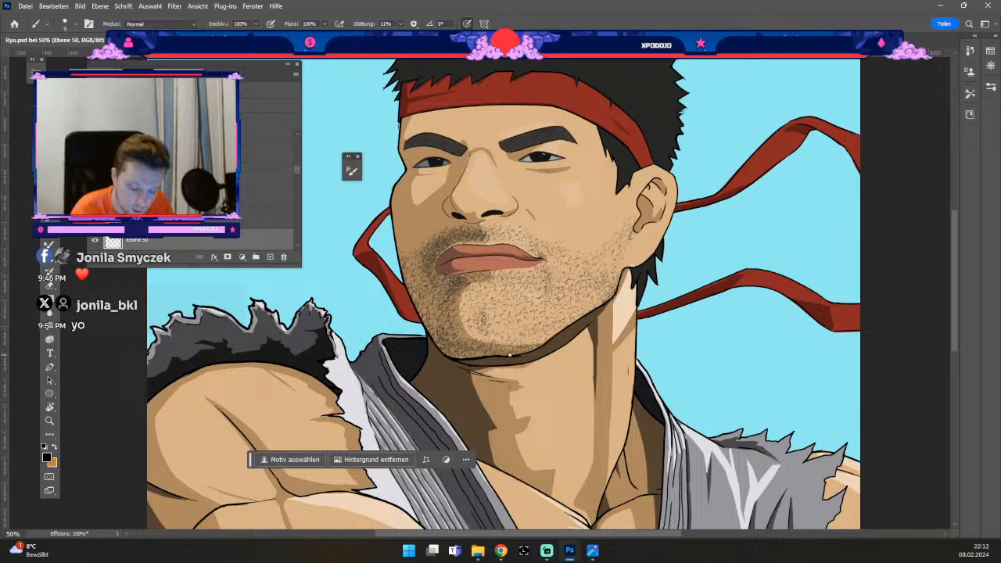
key("ctrl+z")
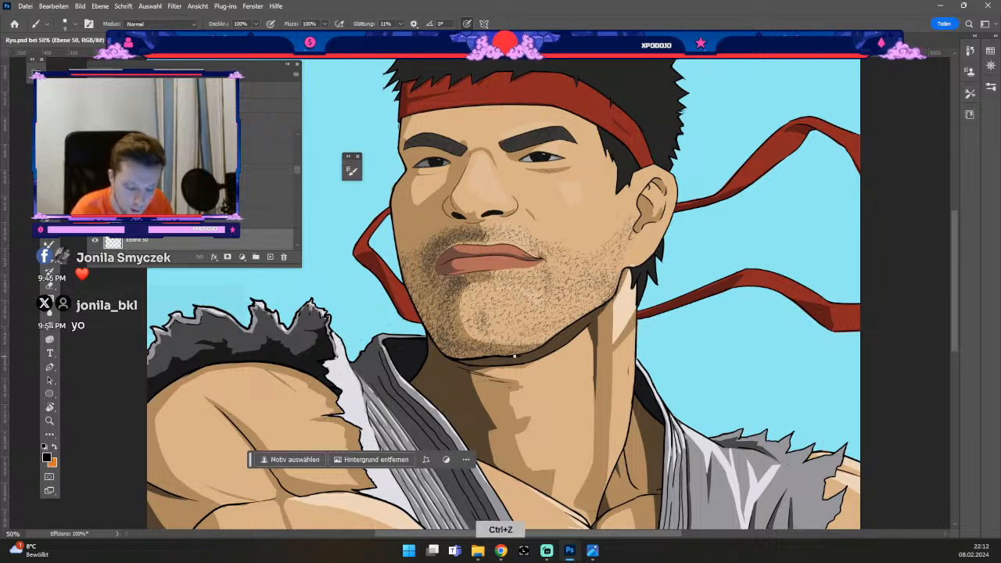
key("e")
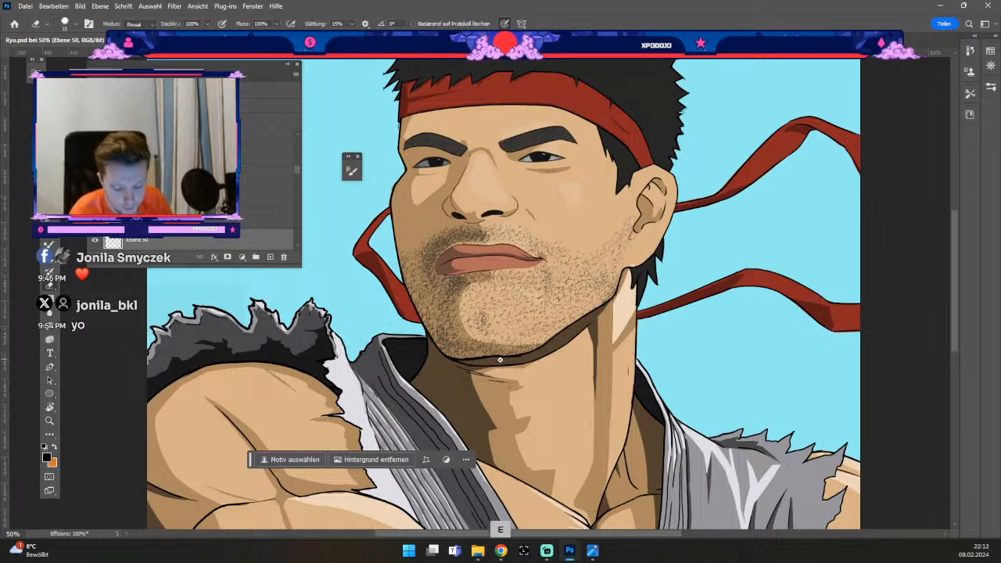
key("ctrl+z")
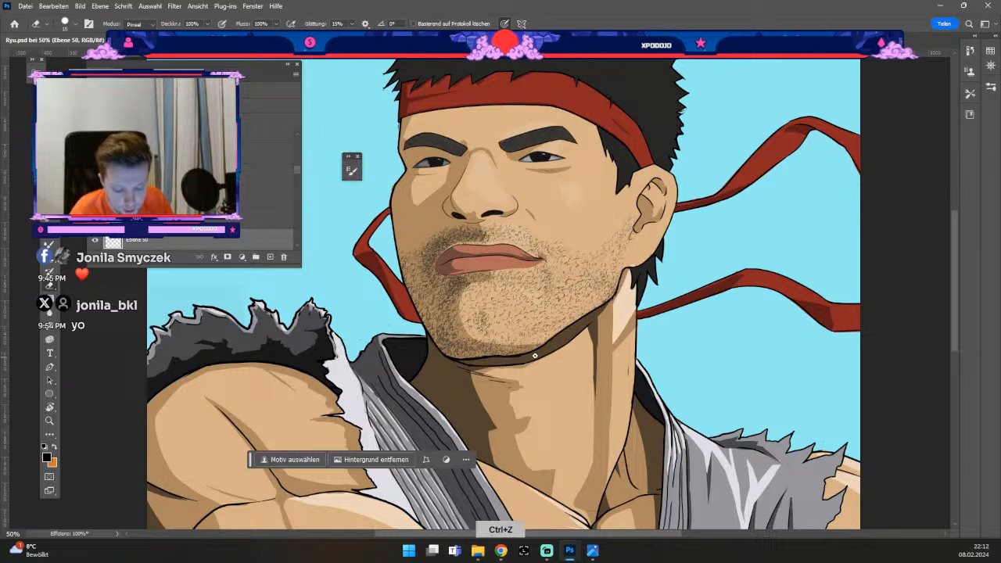
- Refine the black jaw outline between the chin and the ear with the Brush tool, adjusting the brush size and undoing stray strokes
key("b")
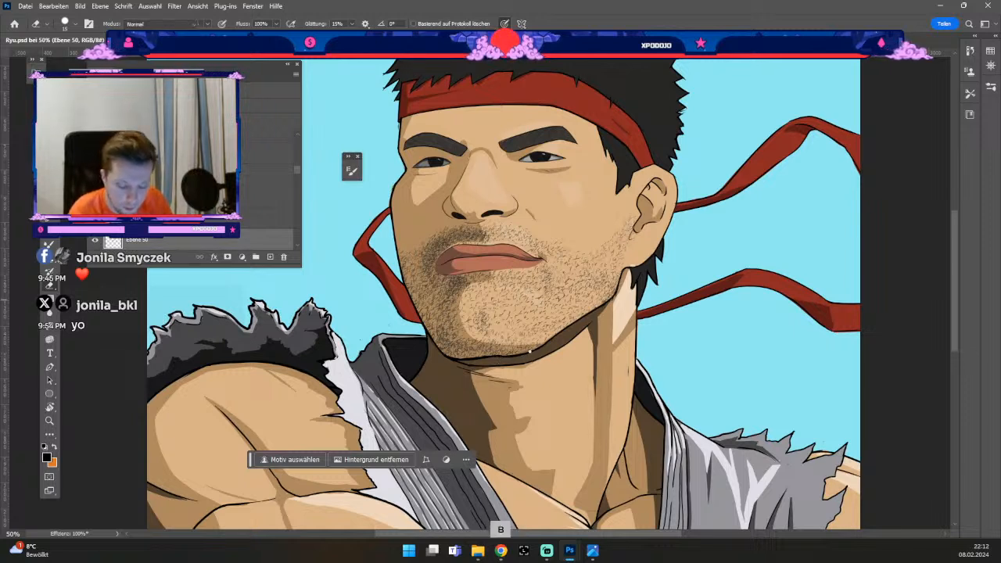
key("ctrl+z")
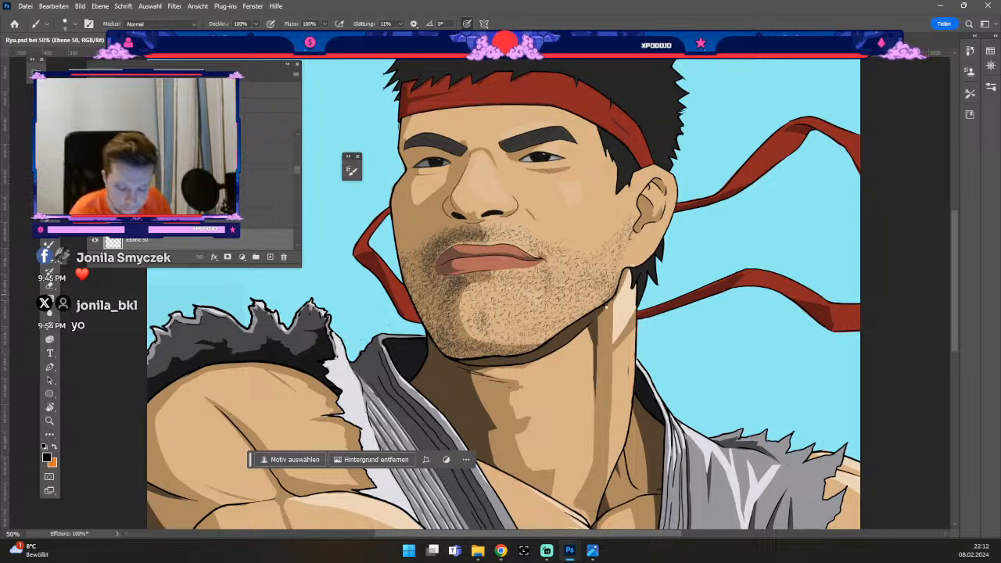
key("odiaeresis")
key("numbersign")
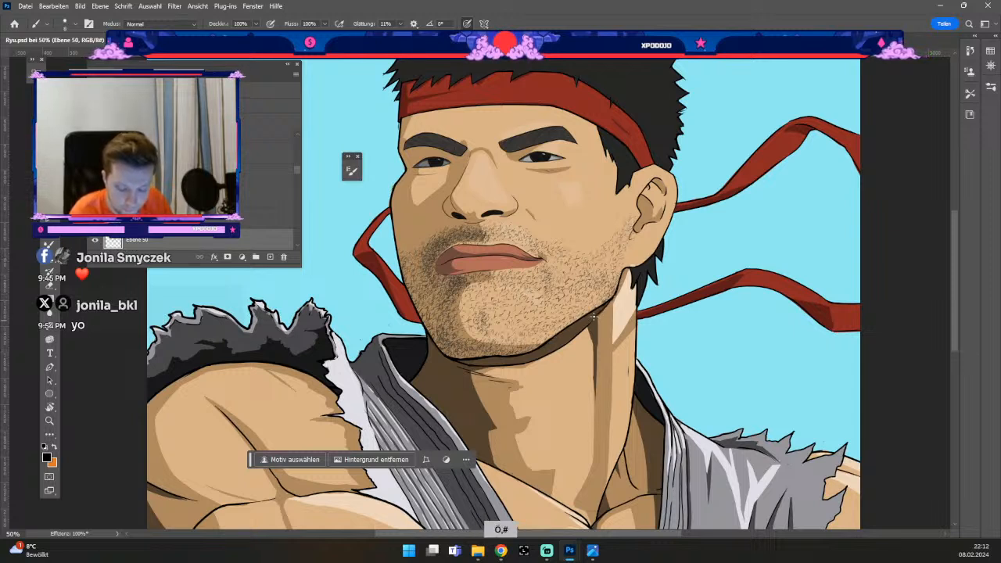
key("ctrl+z")
key("odiaeresis")
left_click_drag(617, 294, 596, 318)
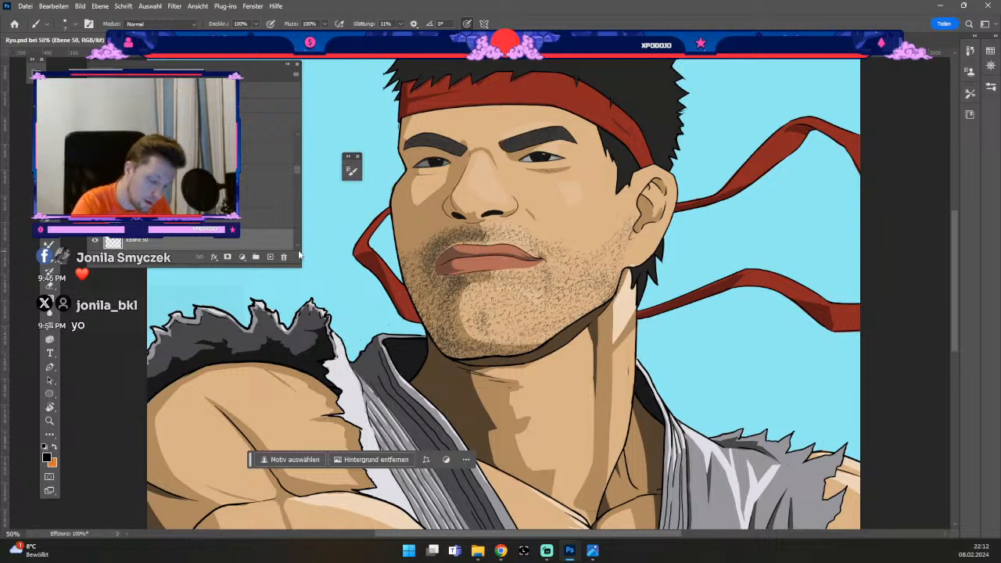
- Add a new layer and hatch the shadow beneath the chin and jaw with fine black strokes, undoing and erasing misplaced ones
key("odiaeresis")
key("numbersign")
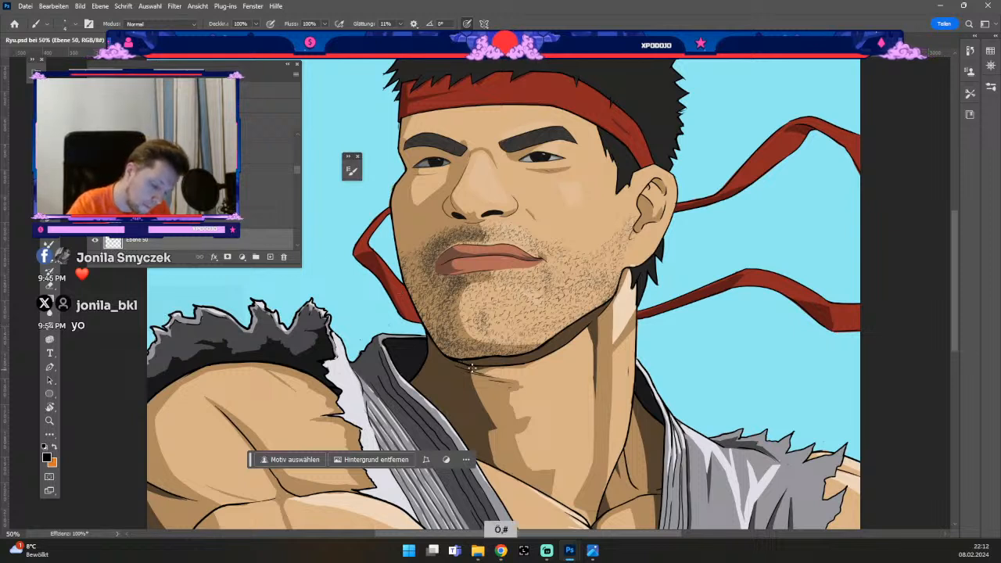
left_click(269, 257)
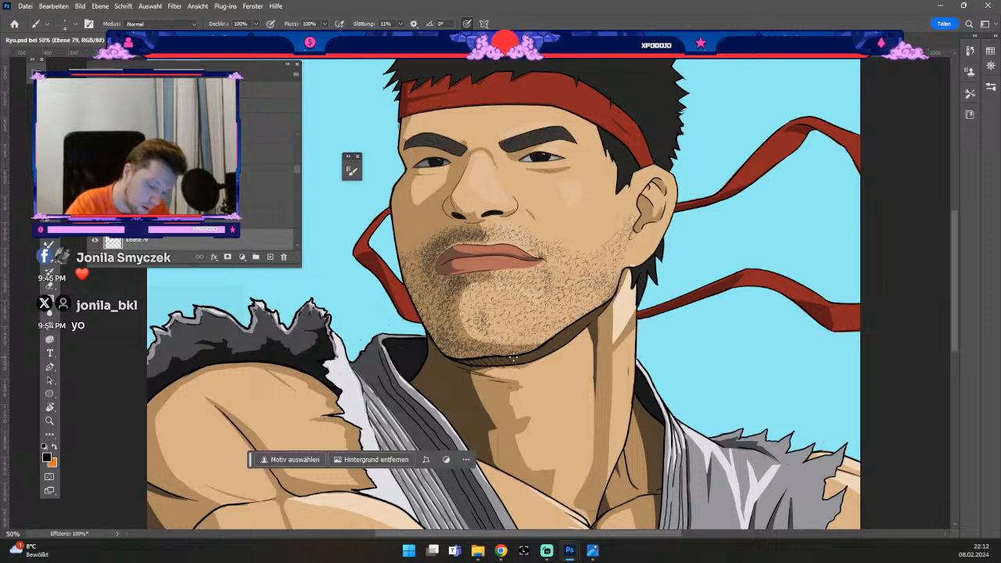
key("ctrl+z")
key("ctrl+z")
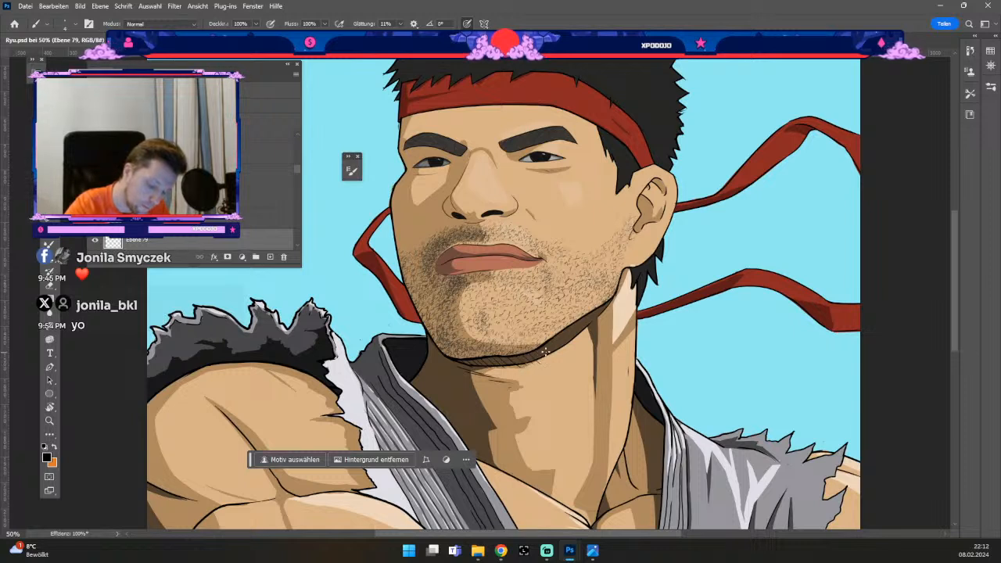
key("ctrl+z")
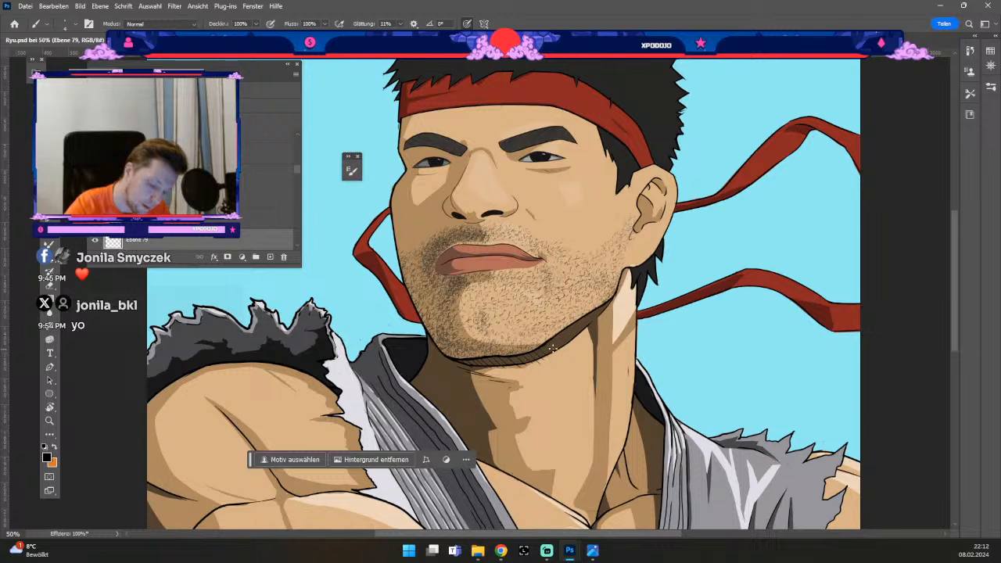
key("ctrl+z")
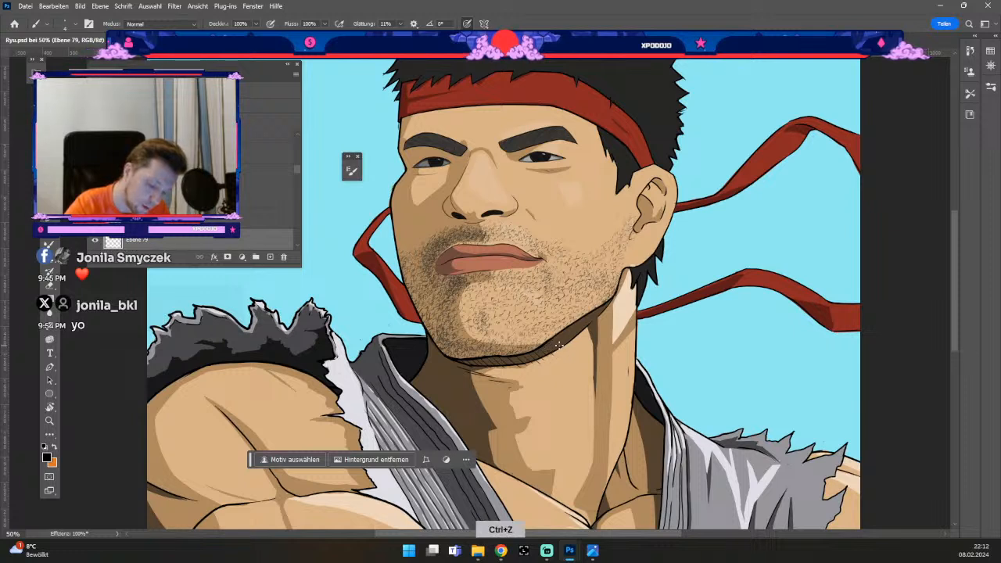
key("ctrl+z")
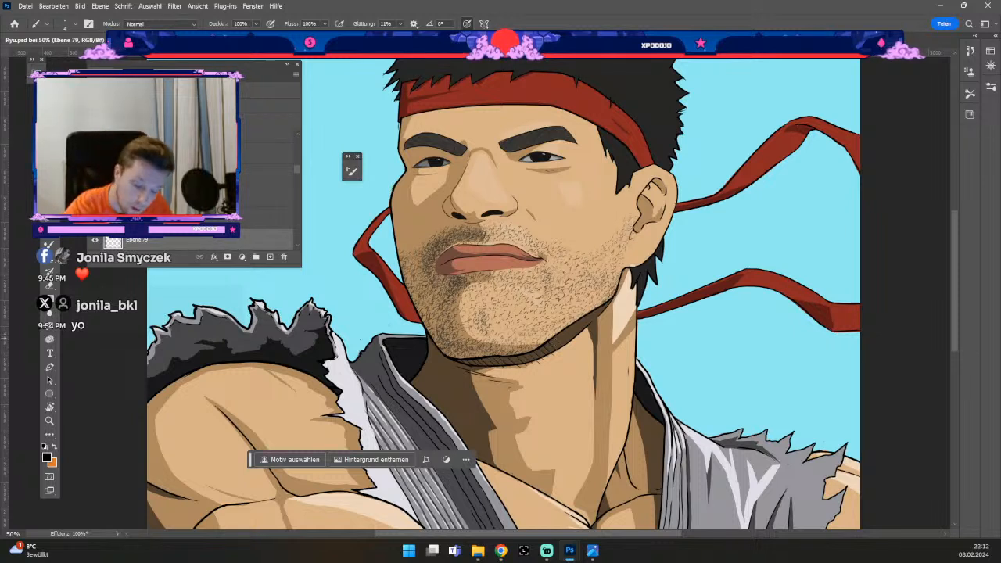
key("ctrl+z")
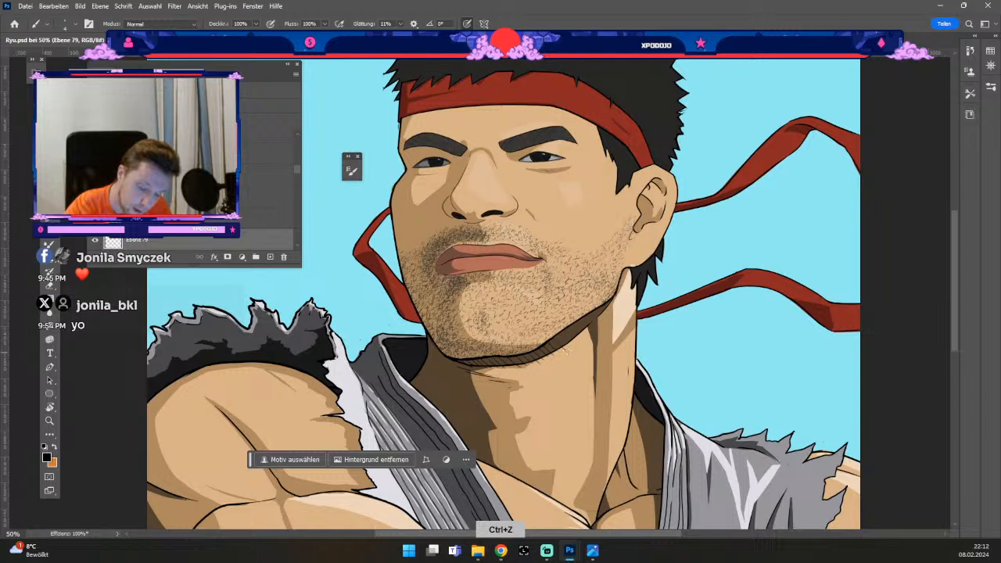
key("ctrl+z")
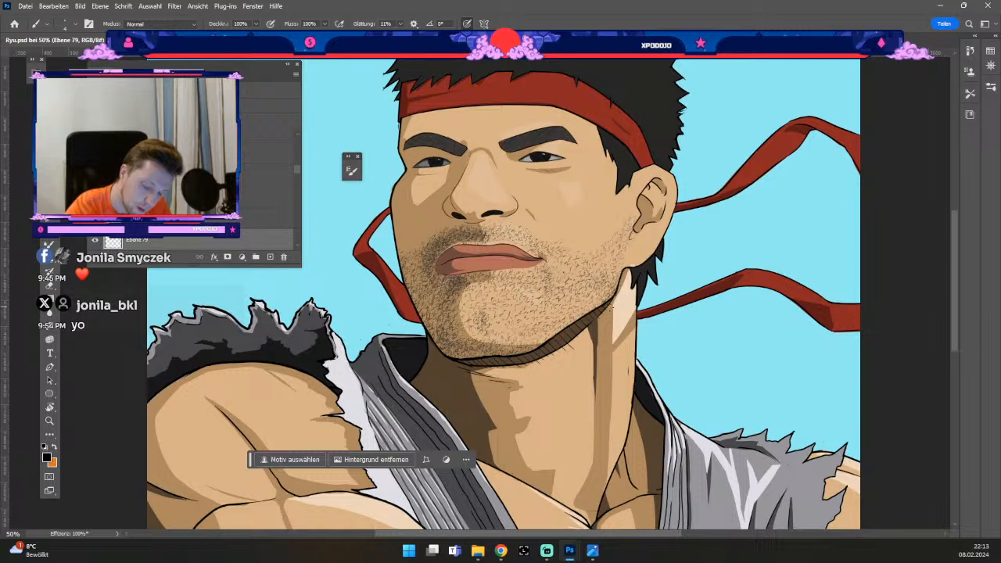
key("e")
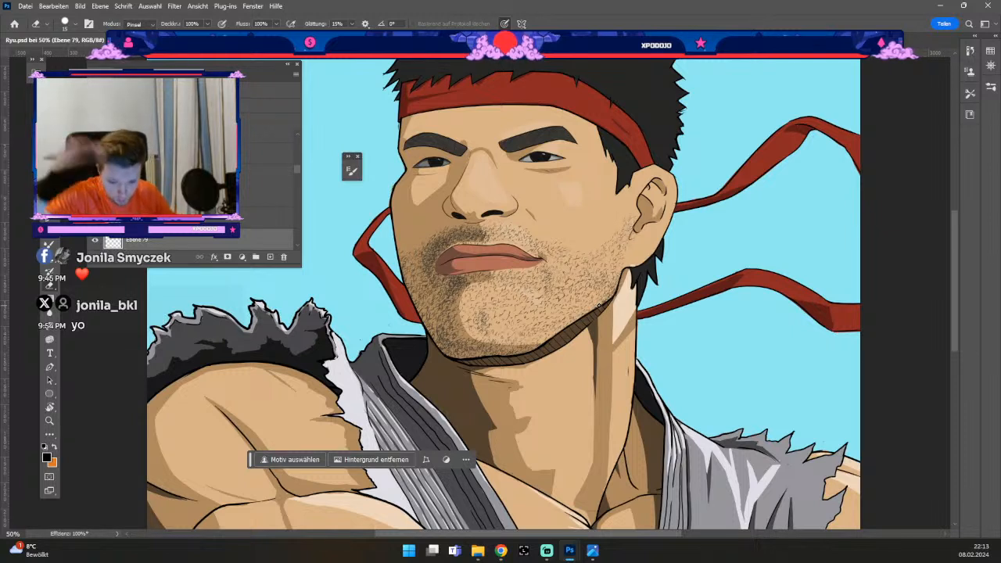
- Hatch the edge of the neck shadow below the jaw corner with short black strokes, undoing misplaced ones and erasing overshoots
key("b")
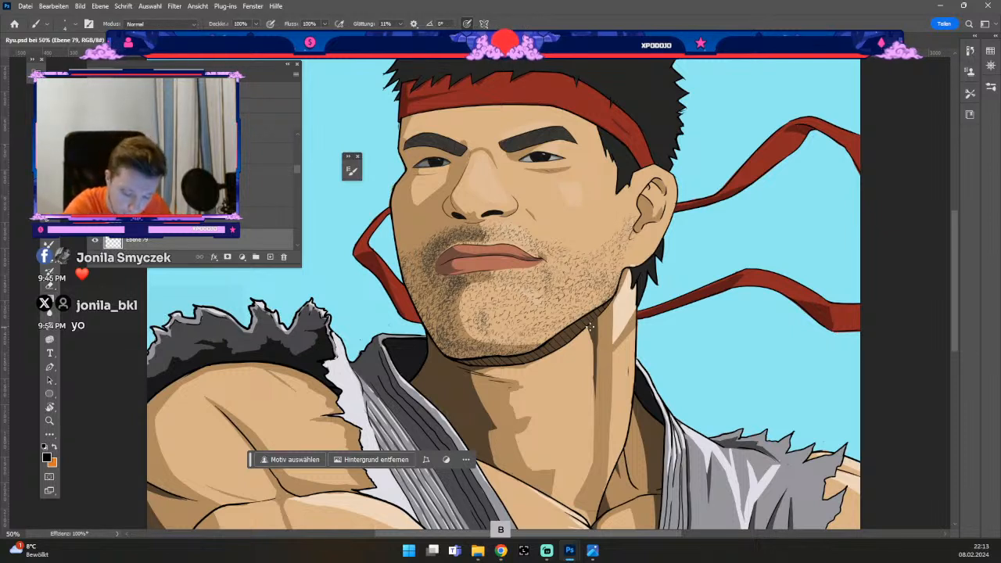
key("ctrl+z")
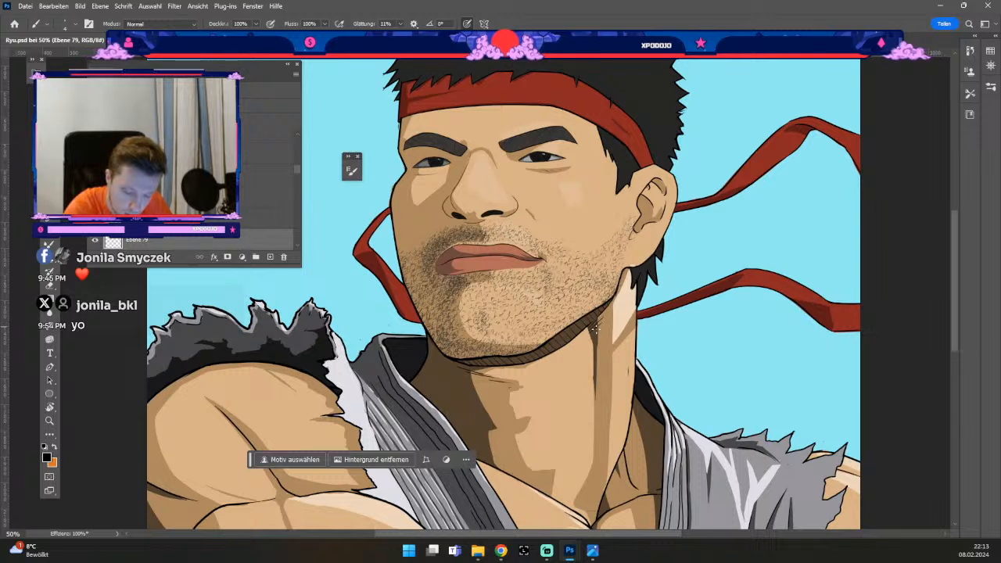
key("ctrl+z")
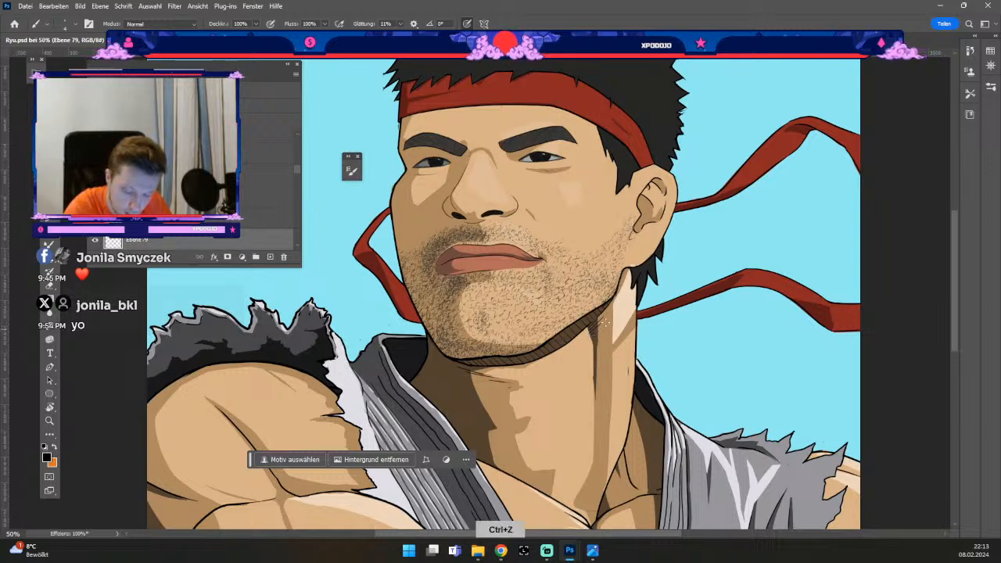
key("ctrl+z")
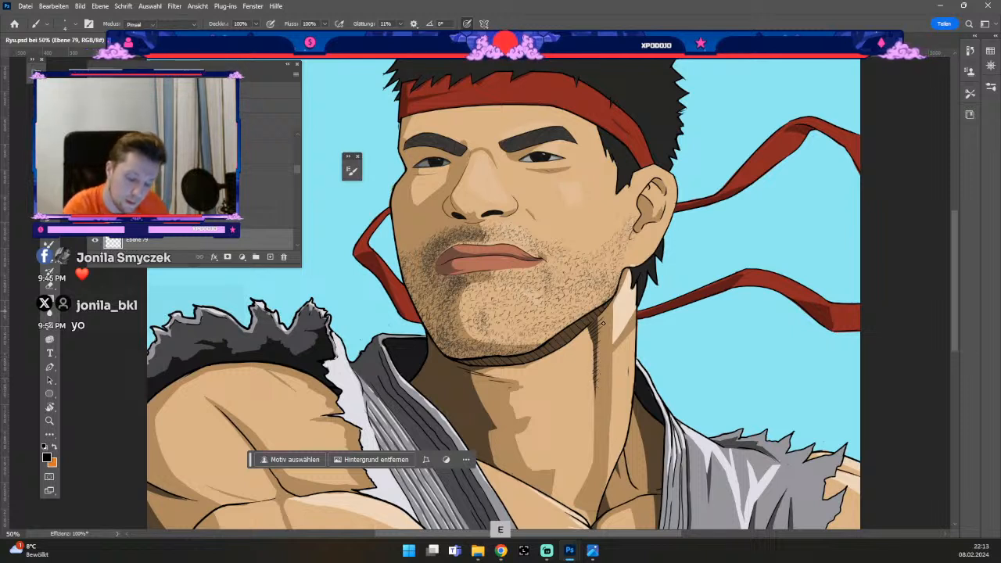
key("e")
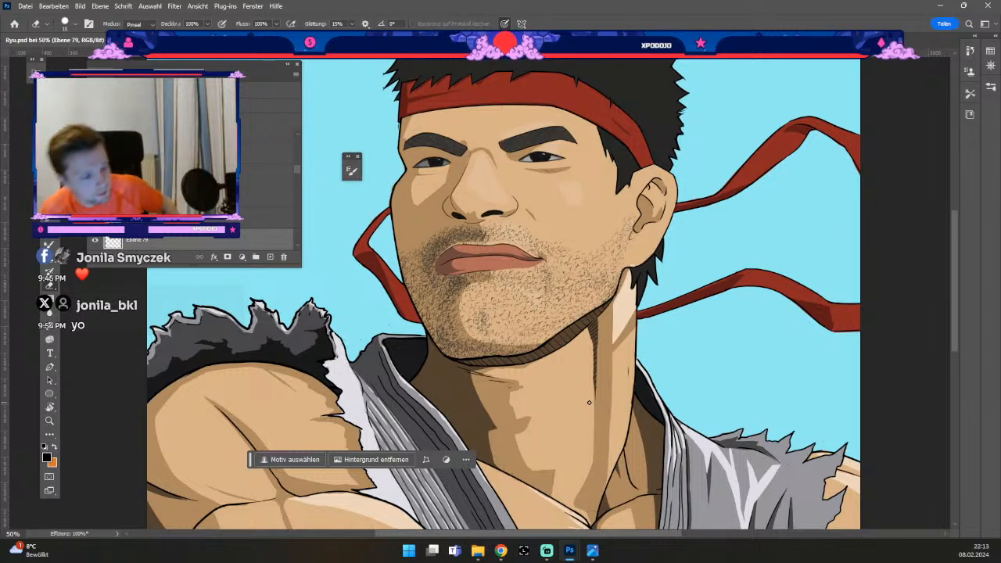
- Try to draw a black contour line from the inner eyebrow along the bridge of the nose
key("b")
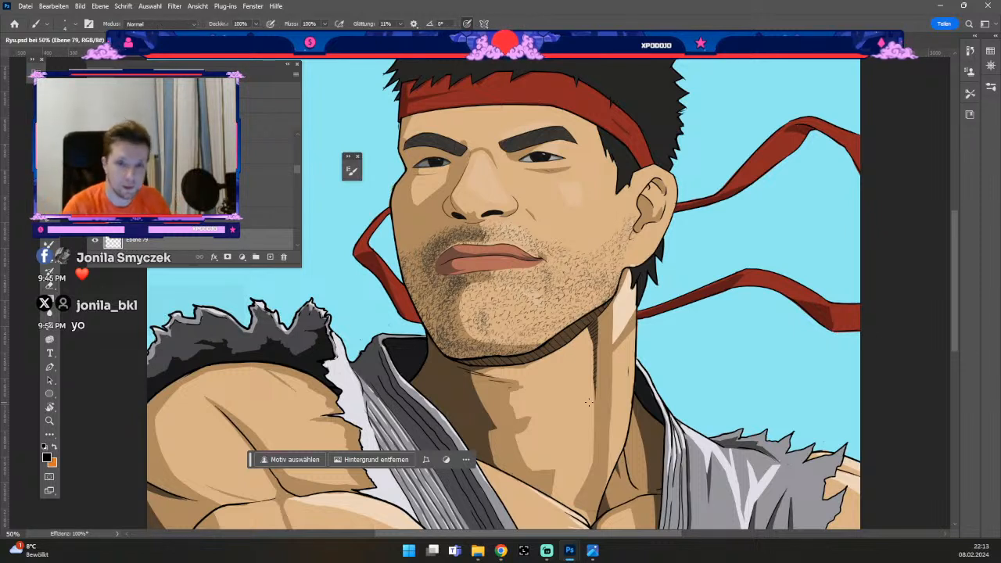
key("ctrl+z")
key("ctrl+z")
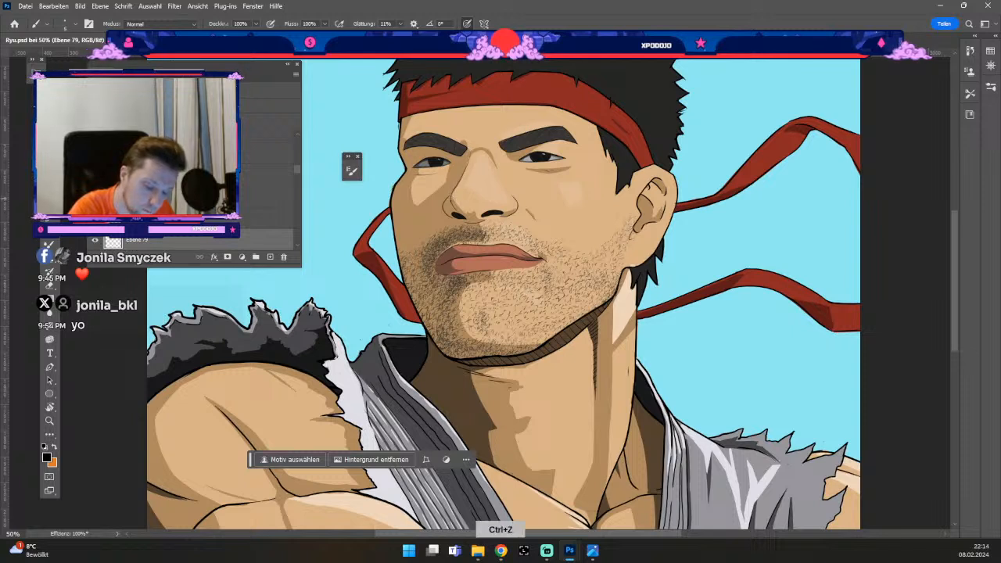
key("ctrl+z")
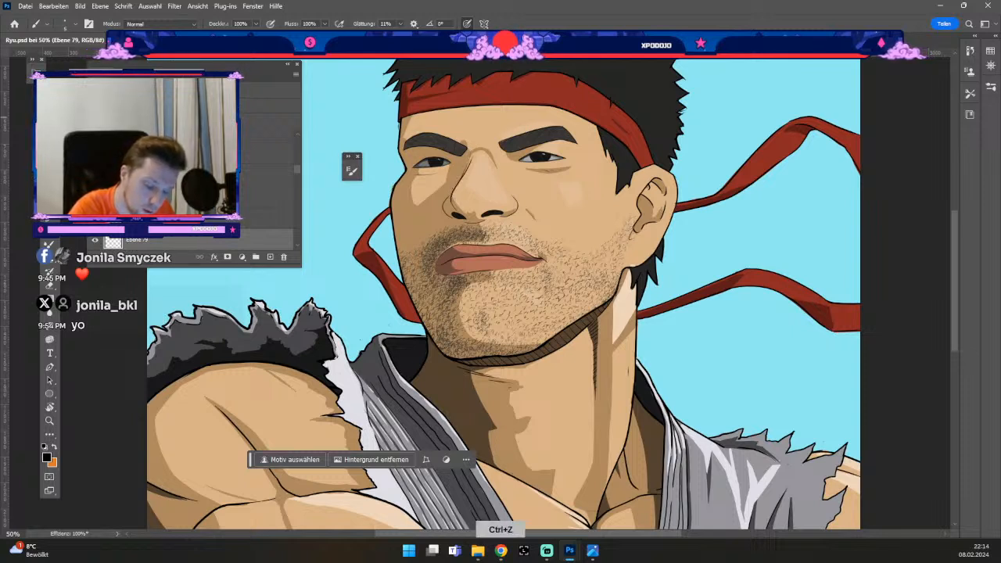
key("b")
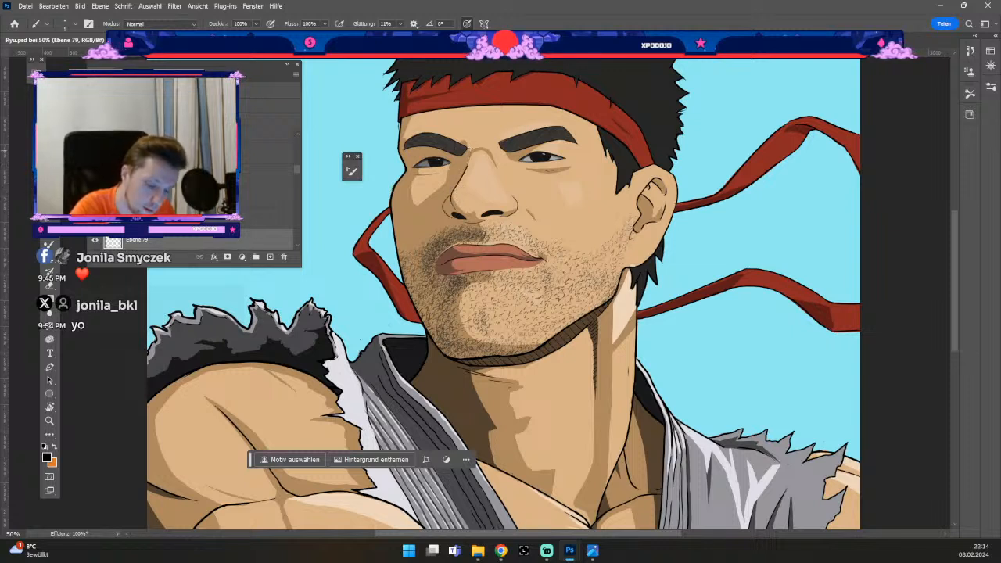
key("ctrl+z")
key("ctrl+z")
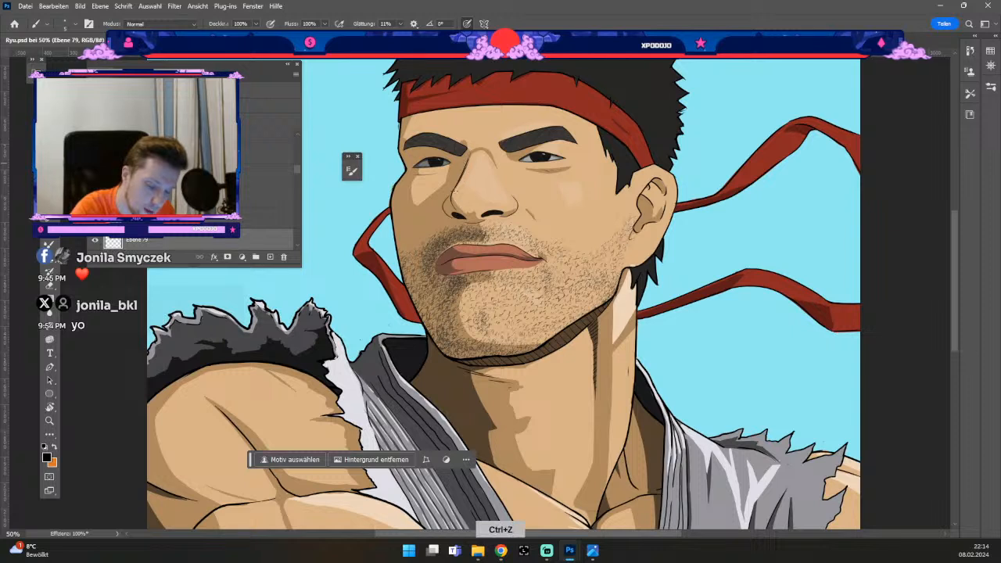
left_click_drag(472, 153, 458, 188)
key("ctrl+z")
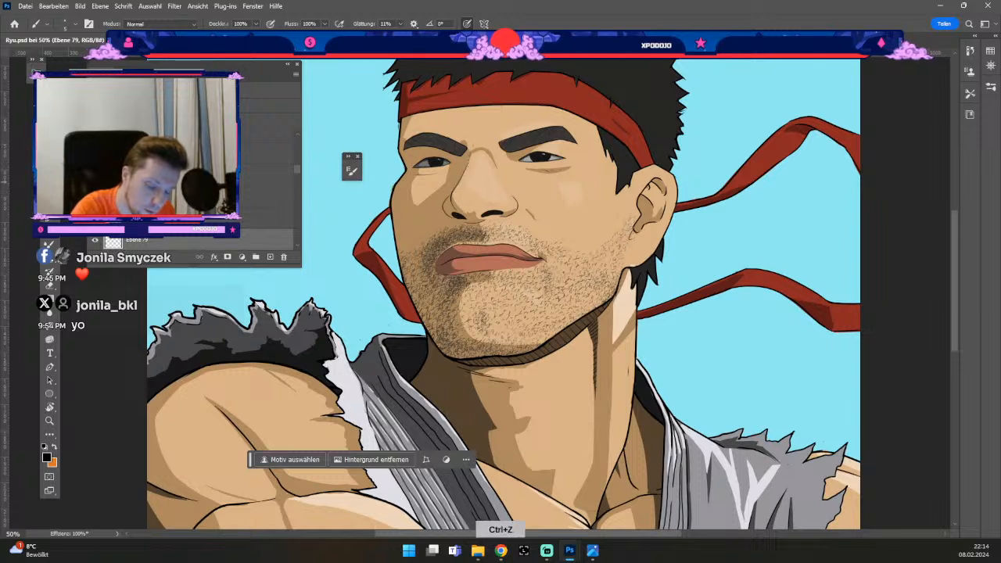
- Draw the black contour along the shaded side of the nose bridge, adjusting the brush size and undoing misplaced strokes
key("odiaeresis")
key("numbersign")
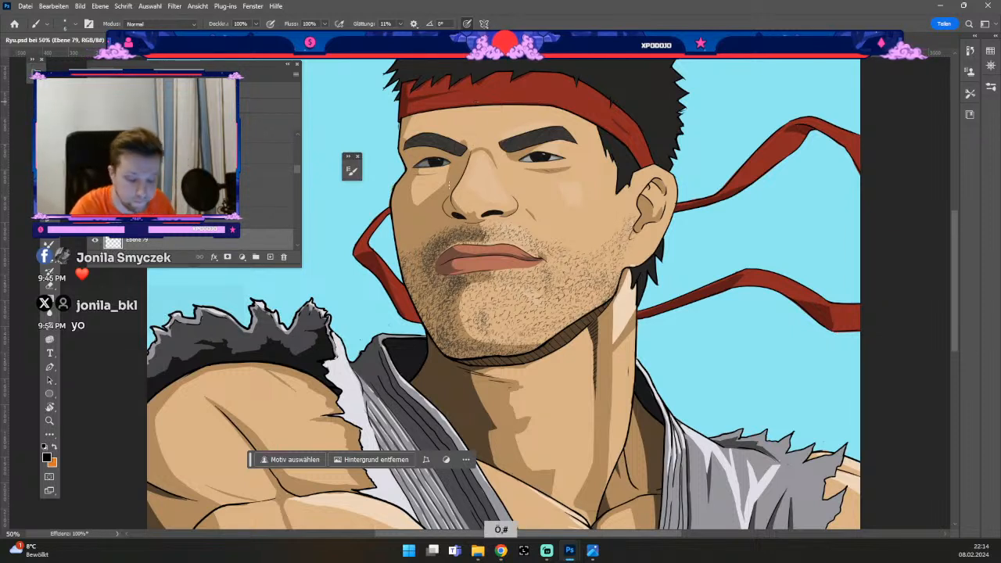
key("ctrl+z")
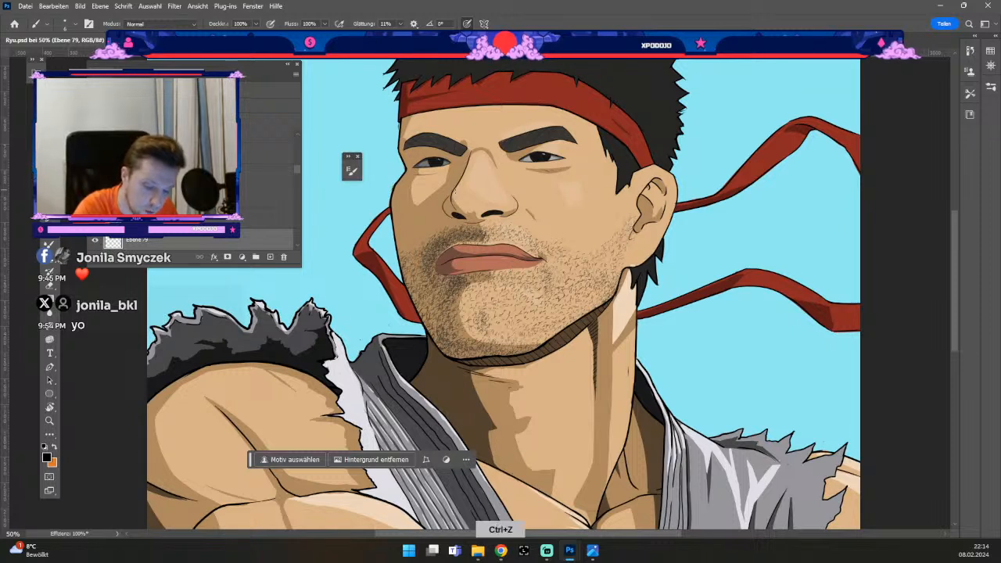
key("odiaeresis")
key("numbersign")
key("ctrl+z")
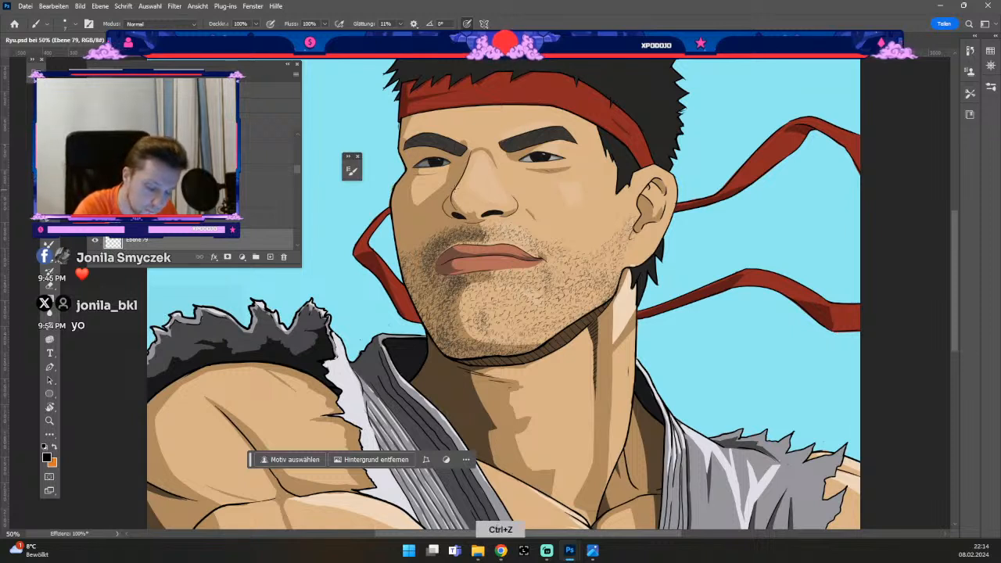
key("ctrl+z")
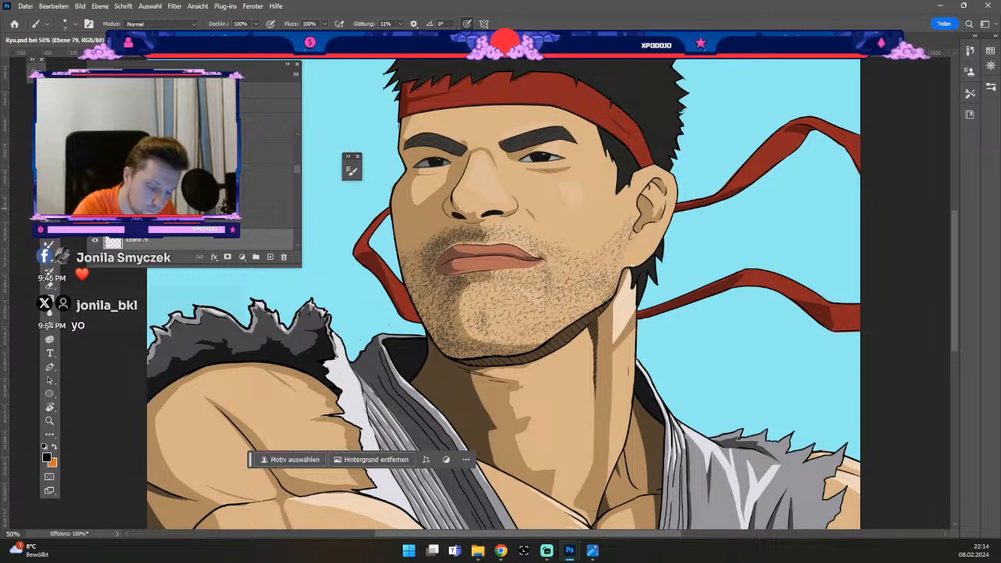
key("ctrl+z")
key("odiaeresis")
key("numbersign")
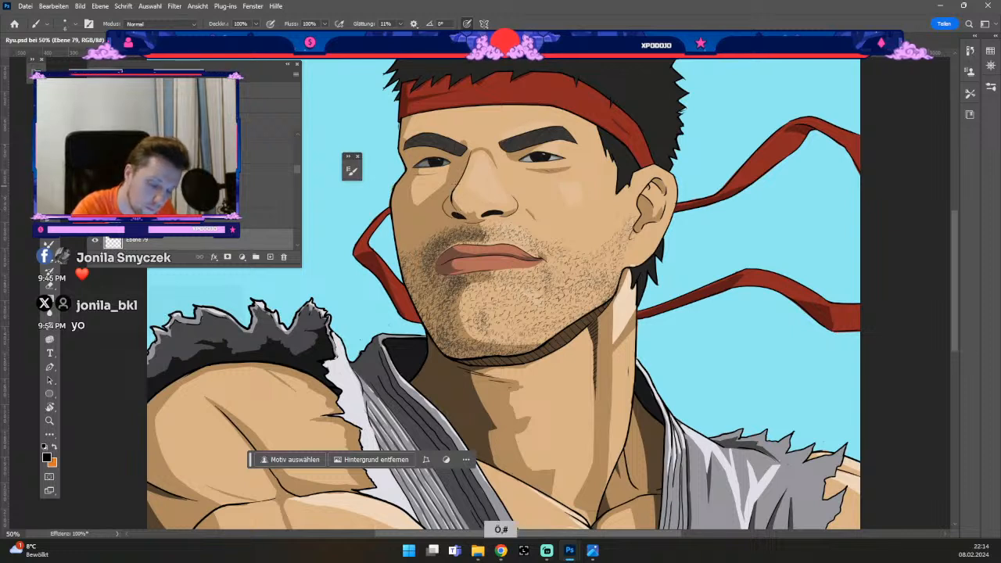
key("ctrl+z")
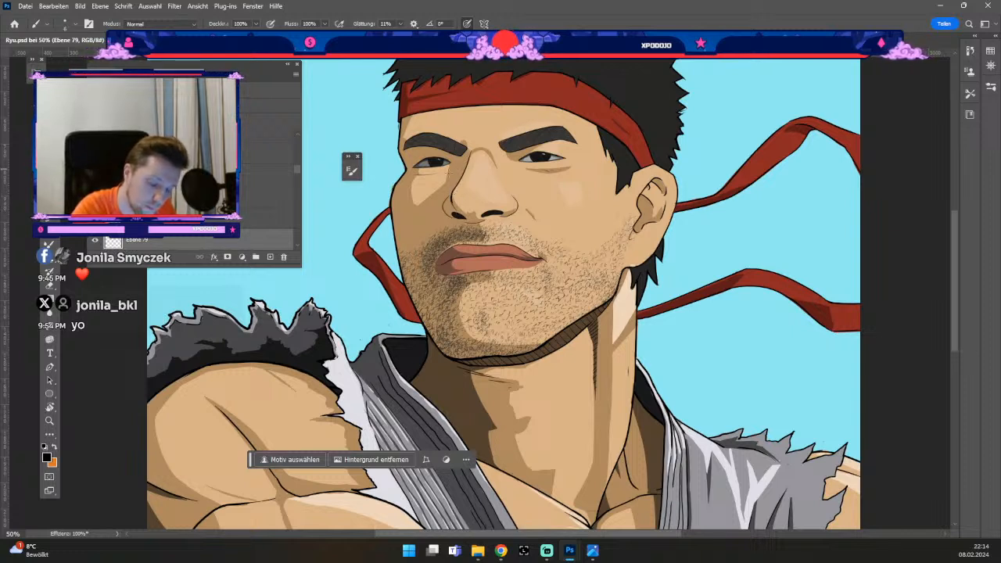
key("ctrl+z")
key("ctrl+z")
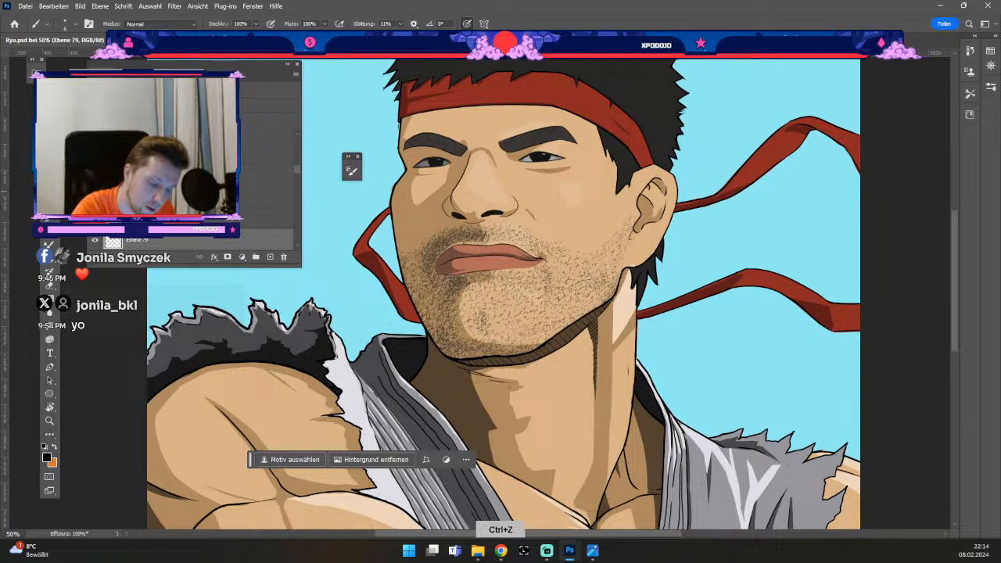
- Outline the wing of the portrait's left nostril with fine black strokes, undoing the misplaced ones
key("ctrl+z")
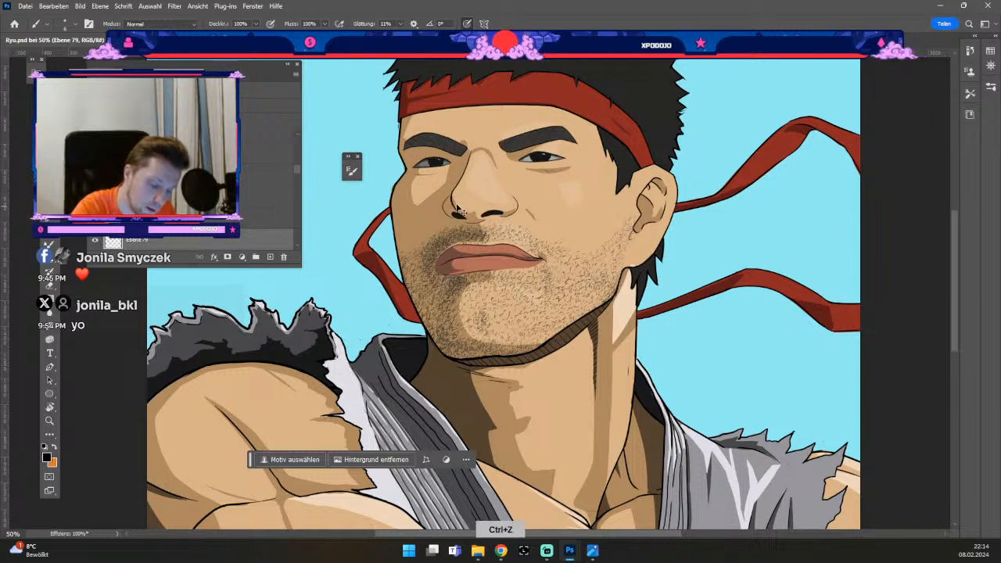
key("ctrl+z")
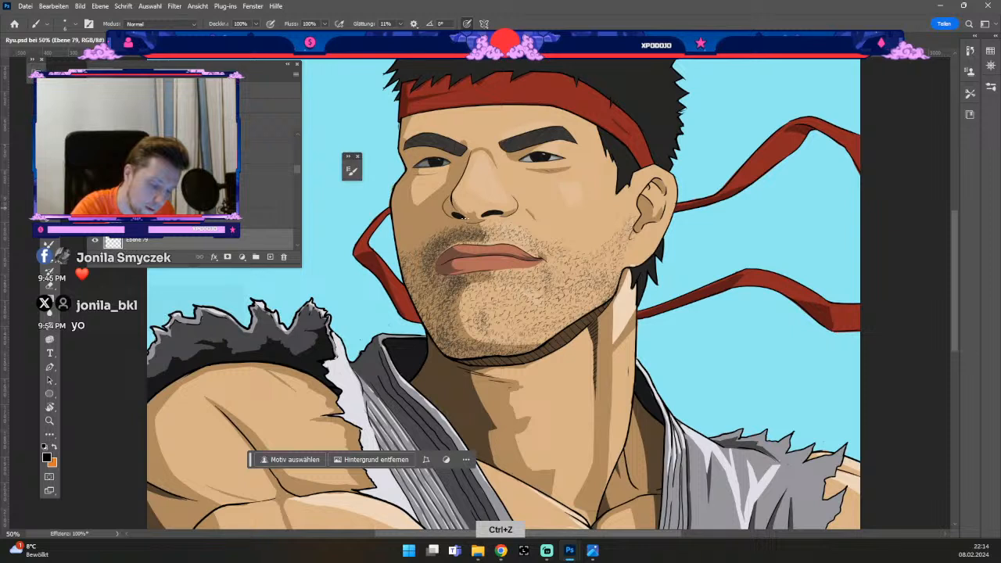
key("ctrl+z")
key("ctrl+z")
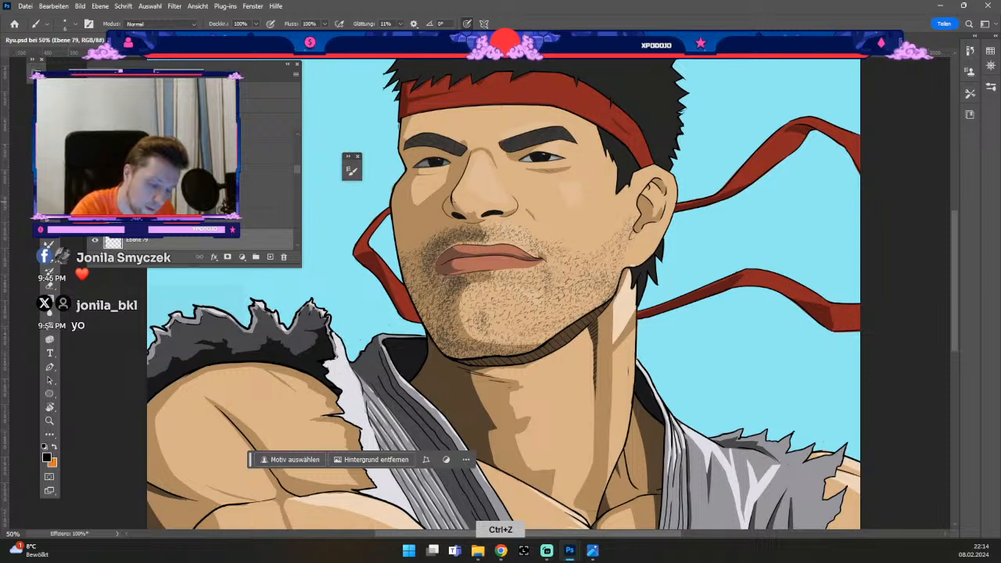
key("ctrl+z")
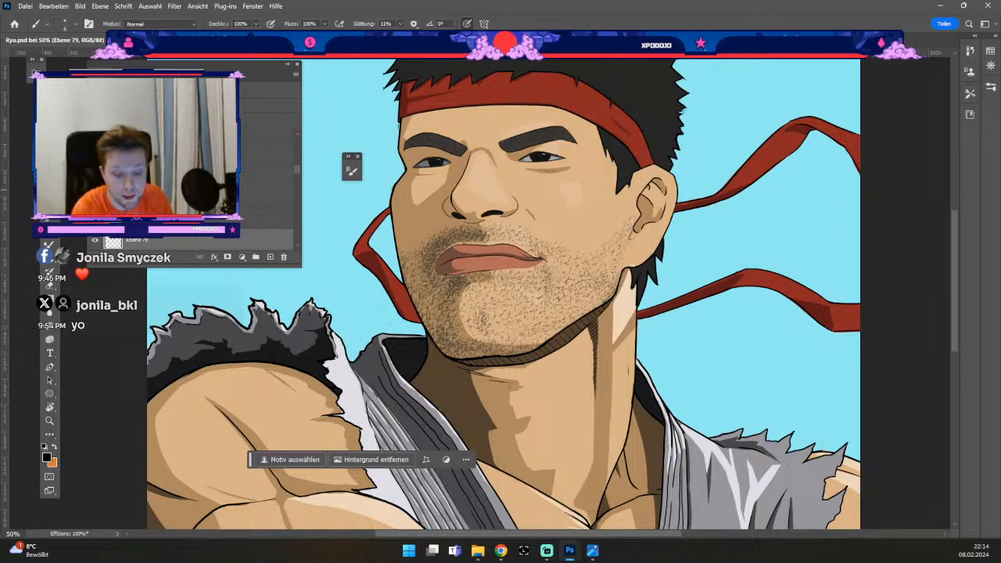
- Erase overshoots around the left nostril and redraw its lower edge with the Brush tool
key("e")
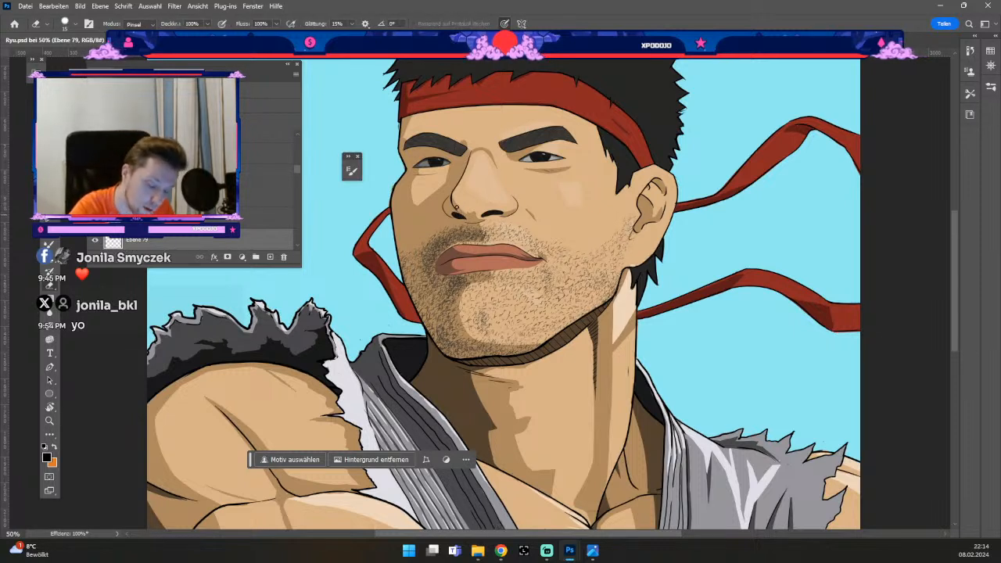
key("b")
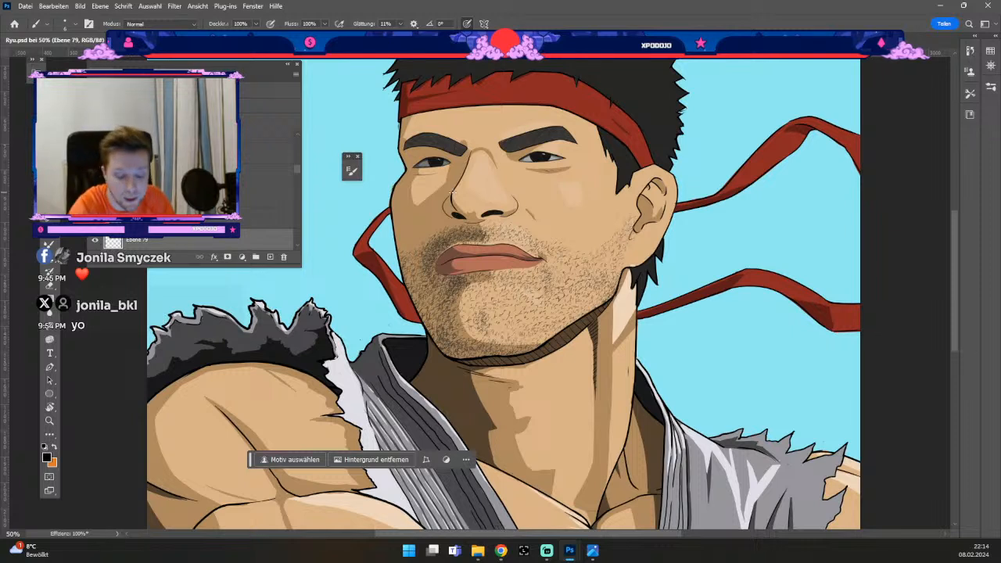
key("e")
key("b")
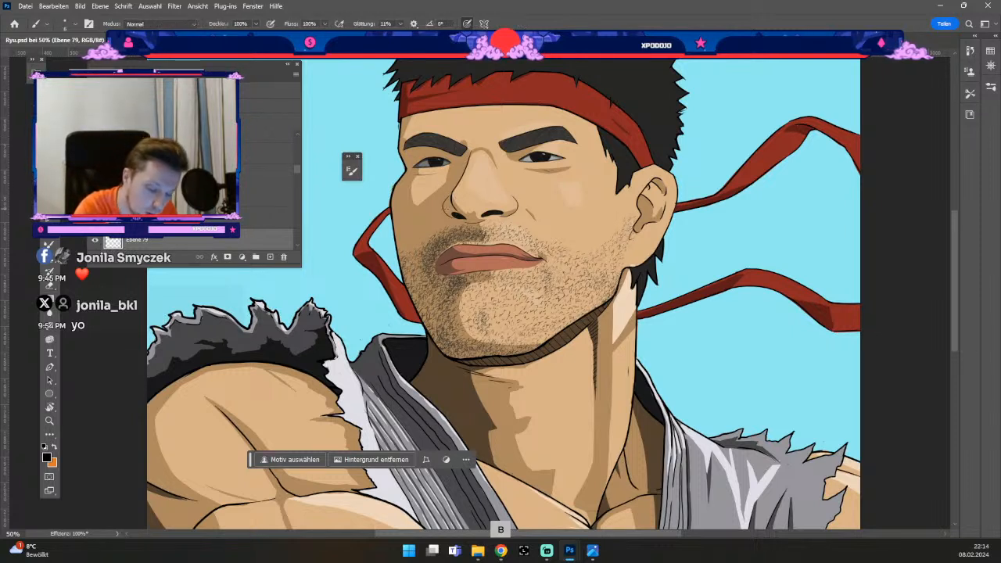
key("ctrl+z")
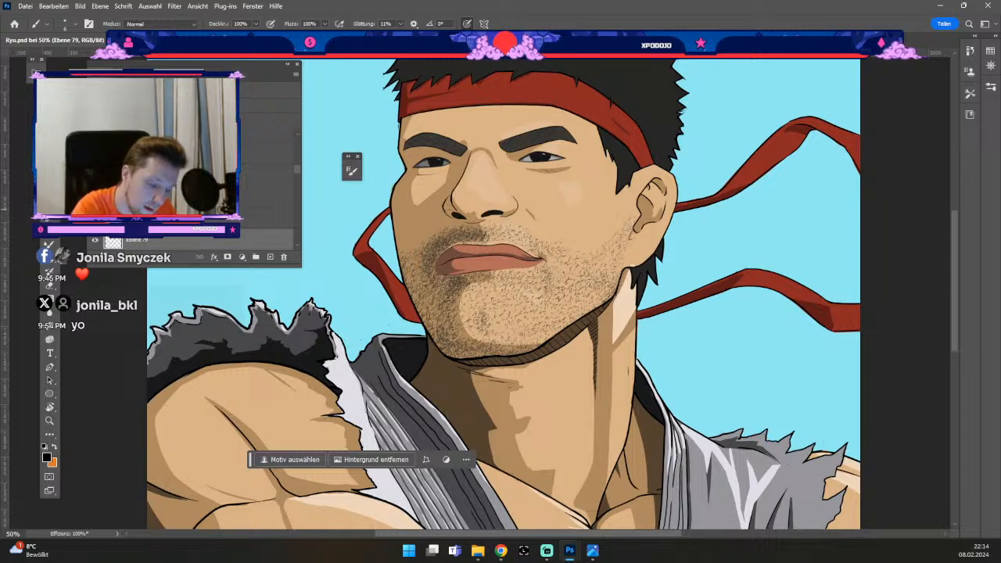
key("e")
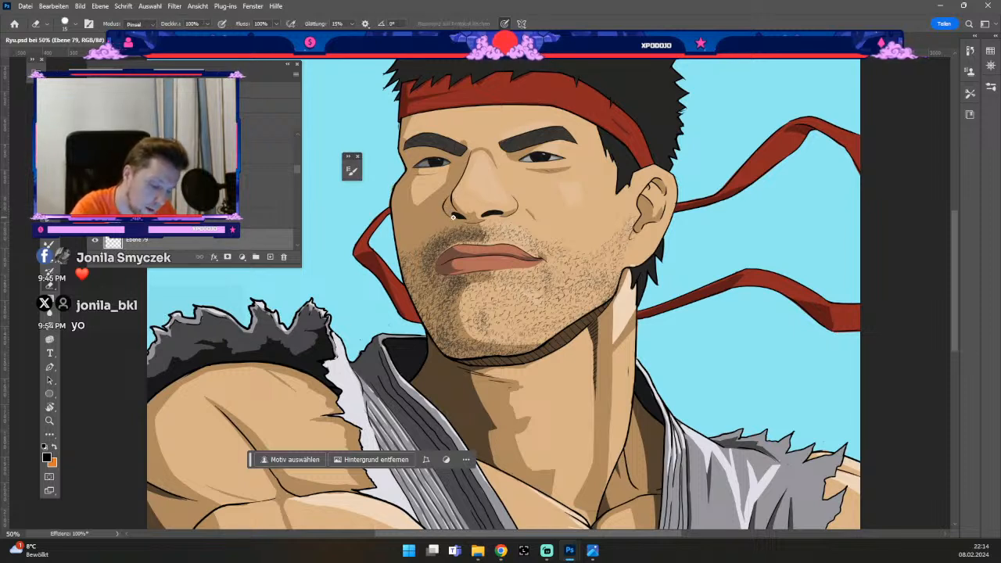
key("b")
- Draw the black contour under the tip of the nose between the nostrils, undoing misplaced strokes
key("ctrl+z")
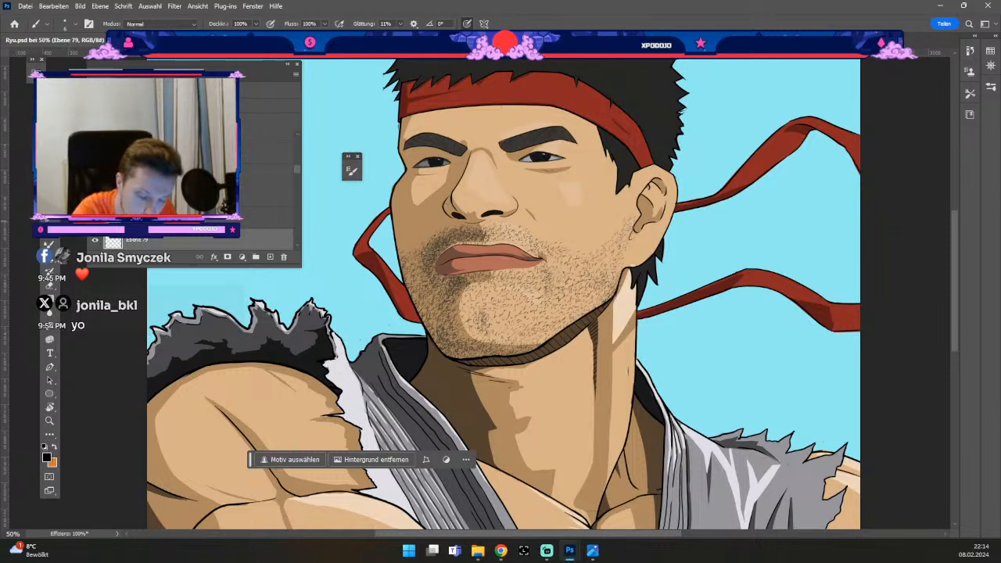
key("ctrl+z")
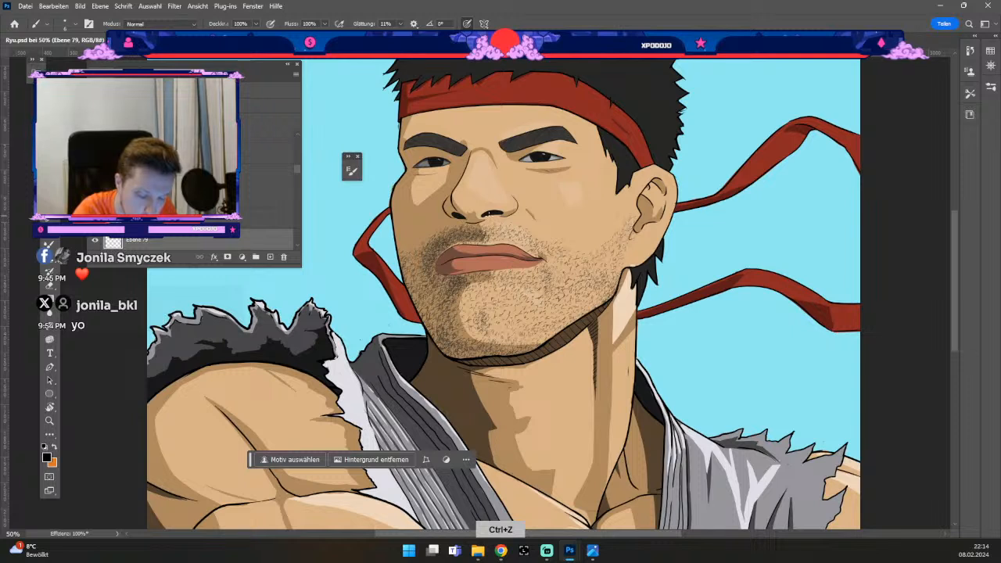
key("ctrl+z")
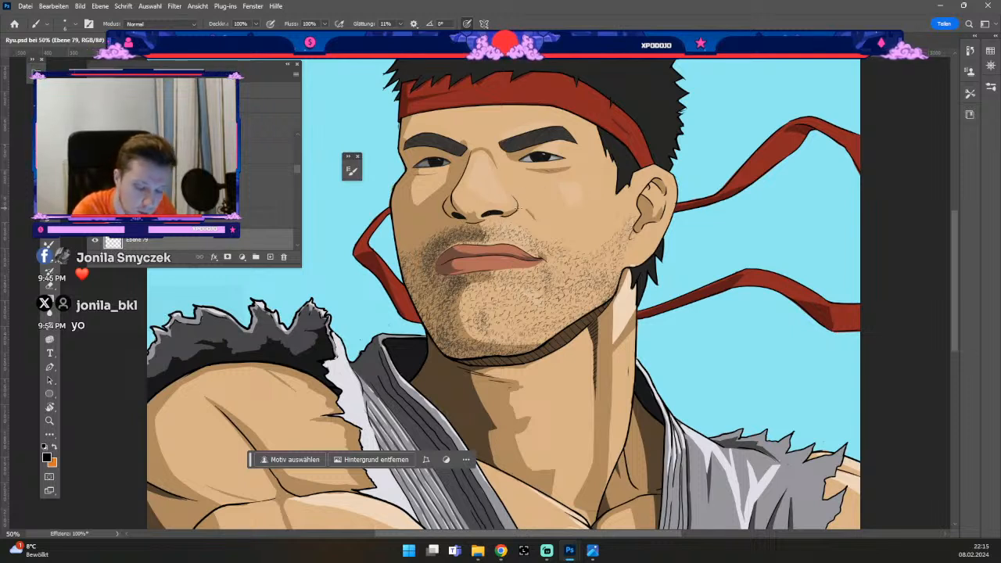
- Outline the right nostril wing and the short cheek crease beside it in black, erasing overshoots and undoing misplaced strokes
key("e")
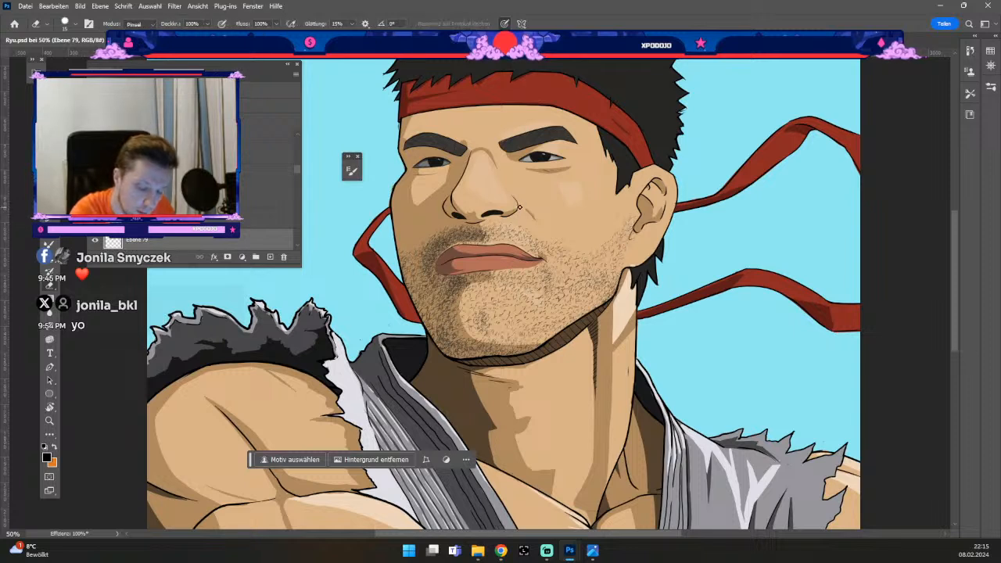
key("b")
key("ctrl+z")
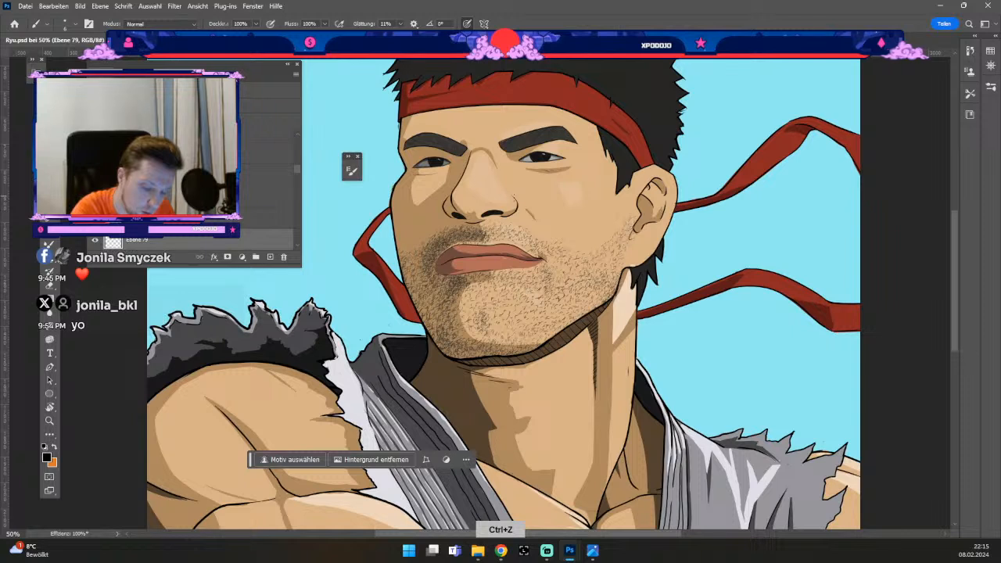
key("ctrl+z")
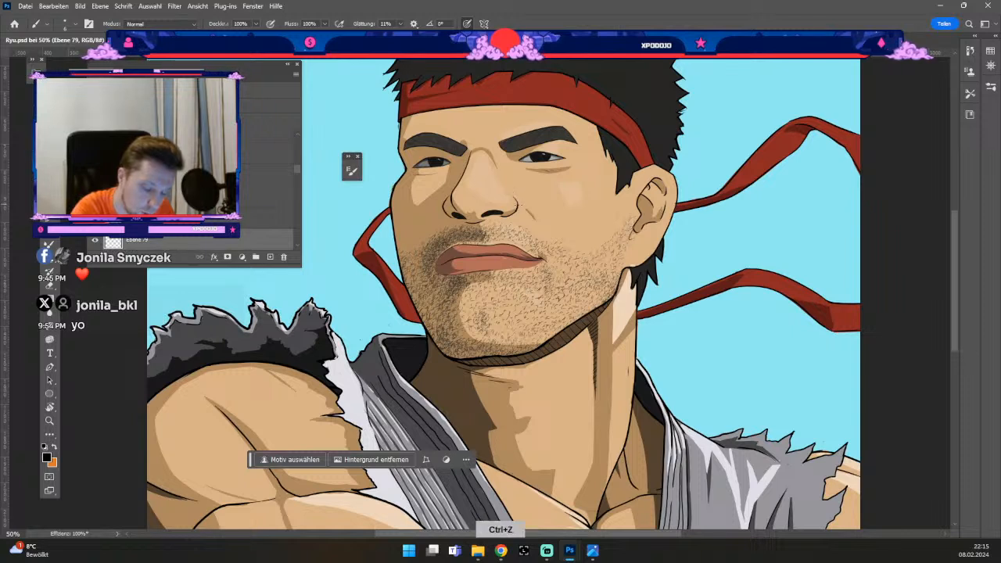
key("e")
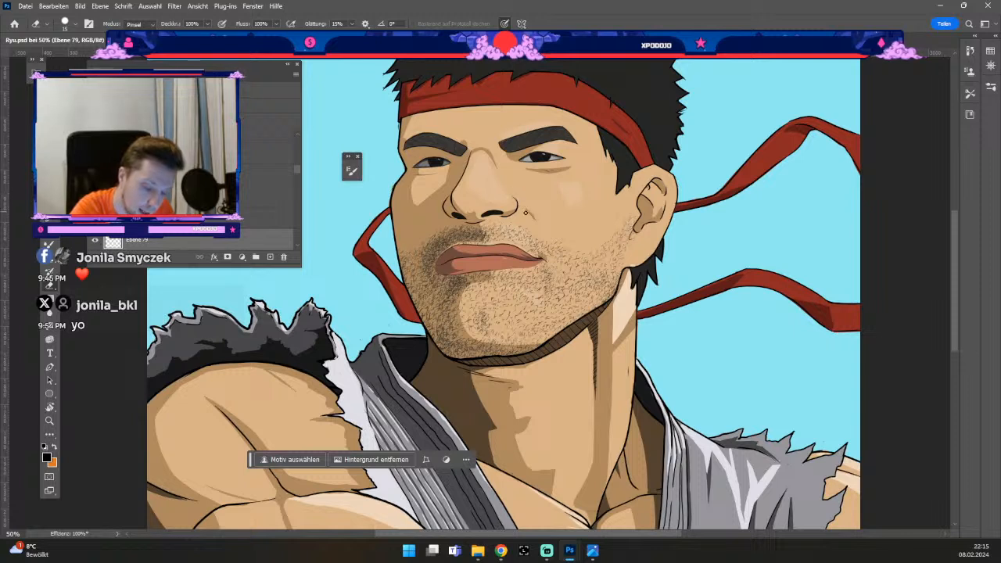
key("e")
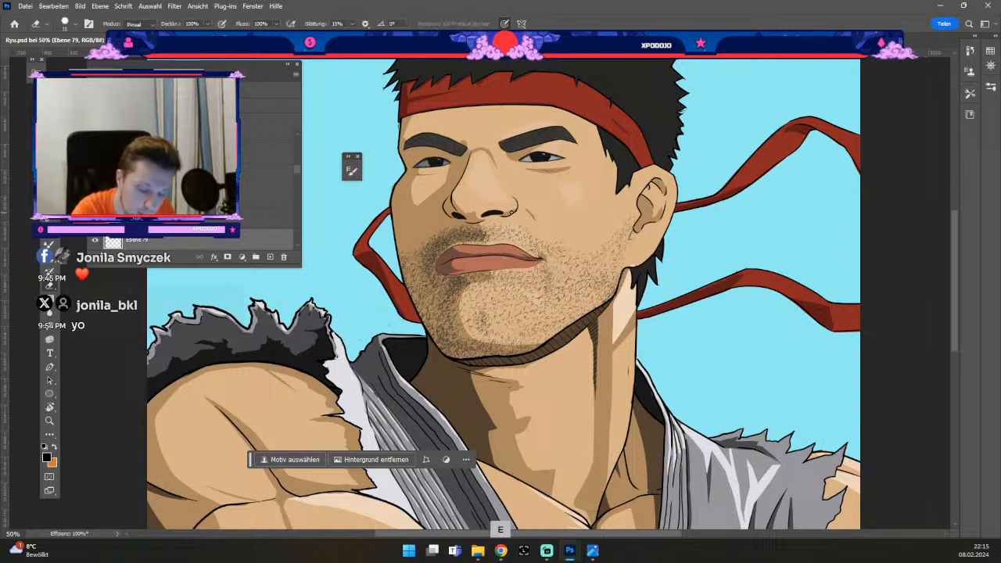
key("b")
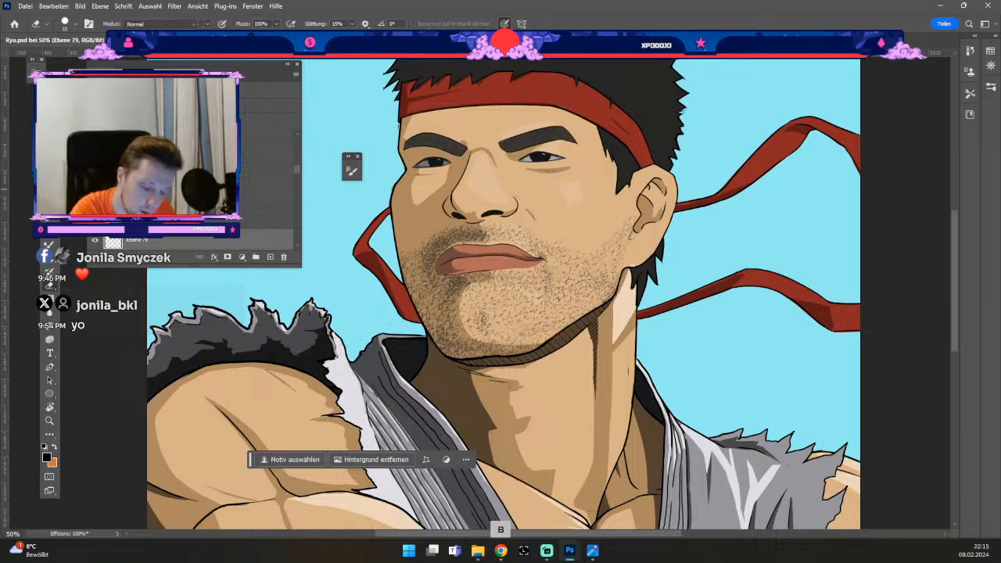
key("e")
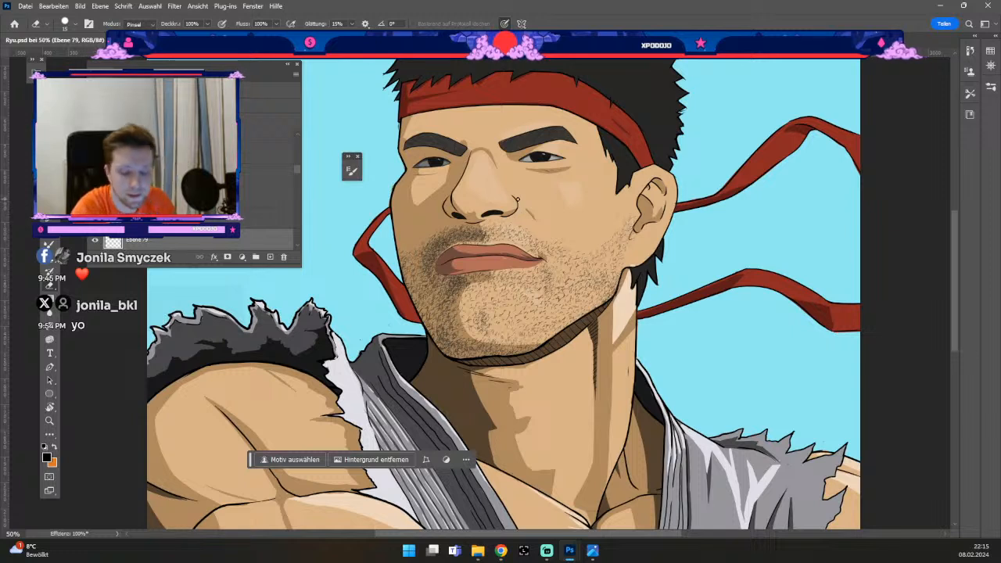
key("b")
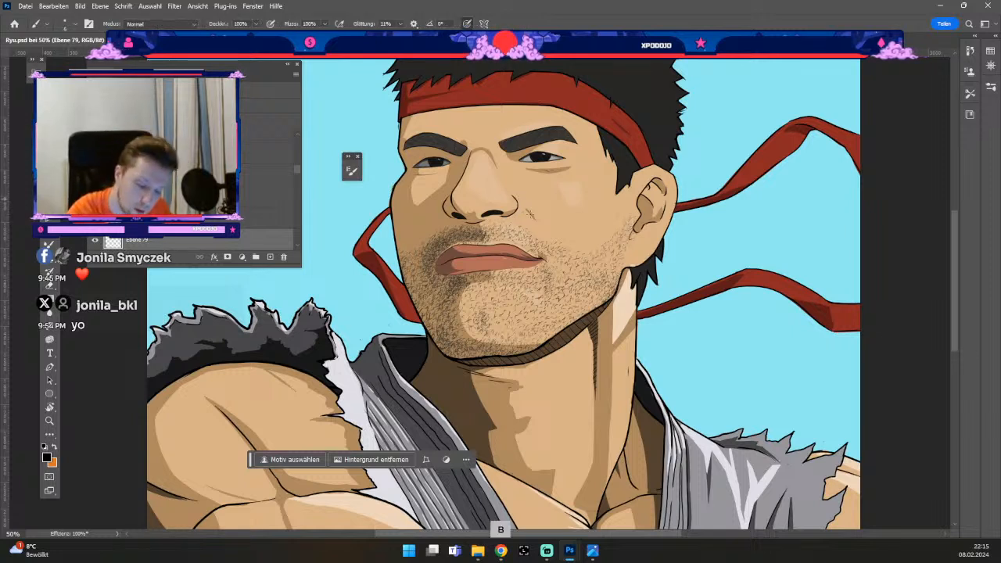
key("alt")
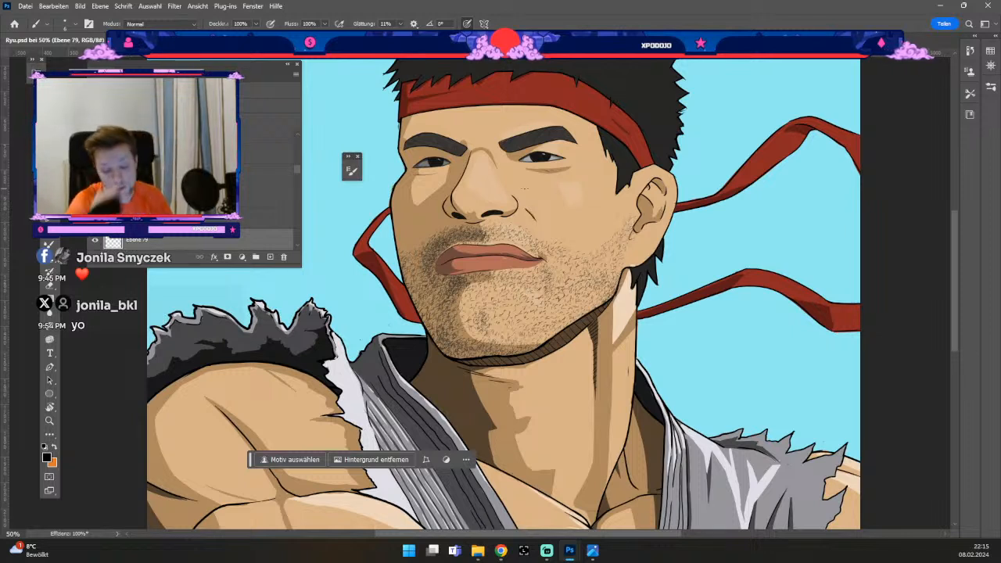
- Draw the black parting line between the lips with the Brush tool, erasing overshoots and undoing misplaced strokes
key("b")
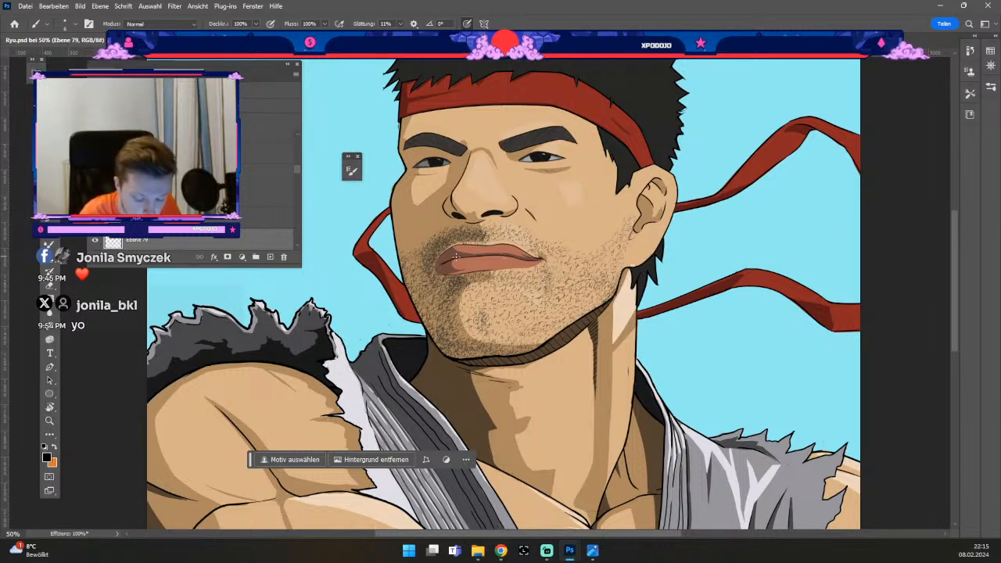
key("ctrl+z")
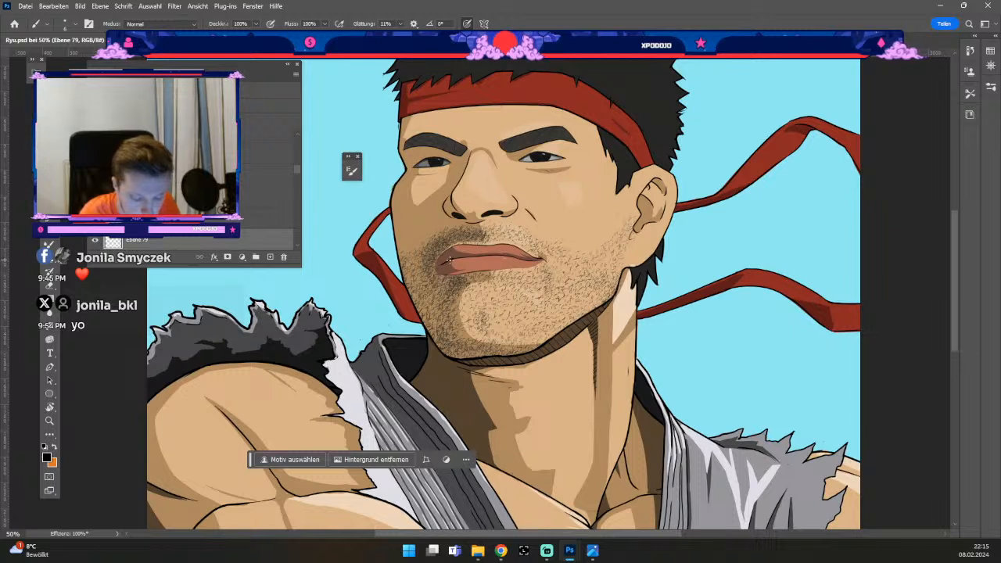
key("ctrl+z")
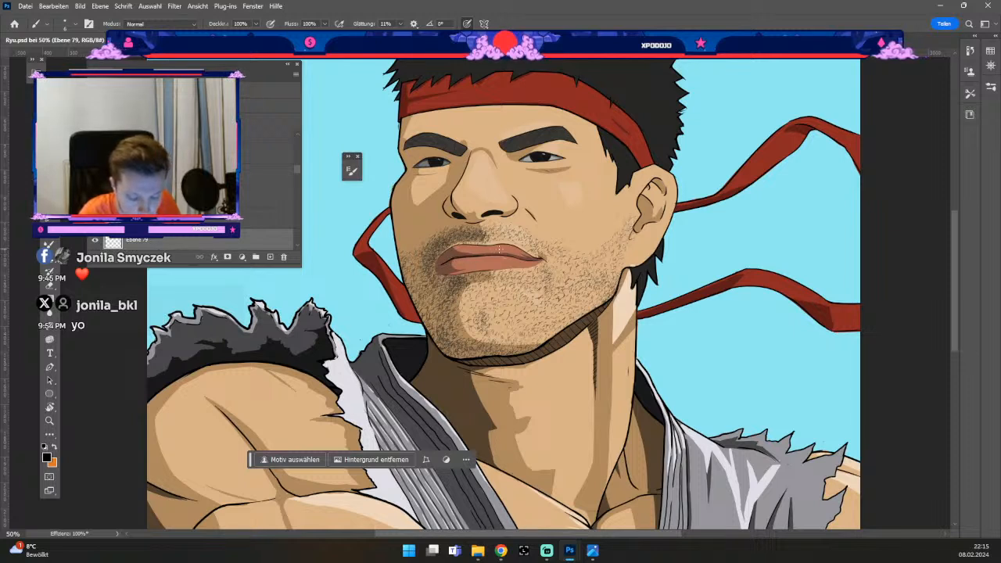
key("ctrl+z")
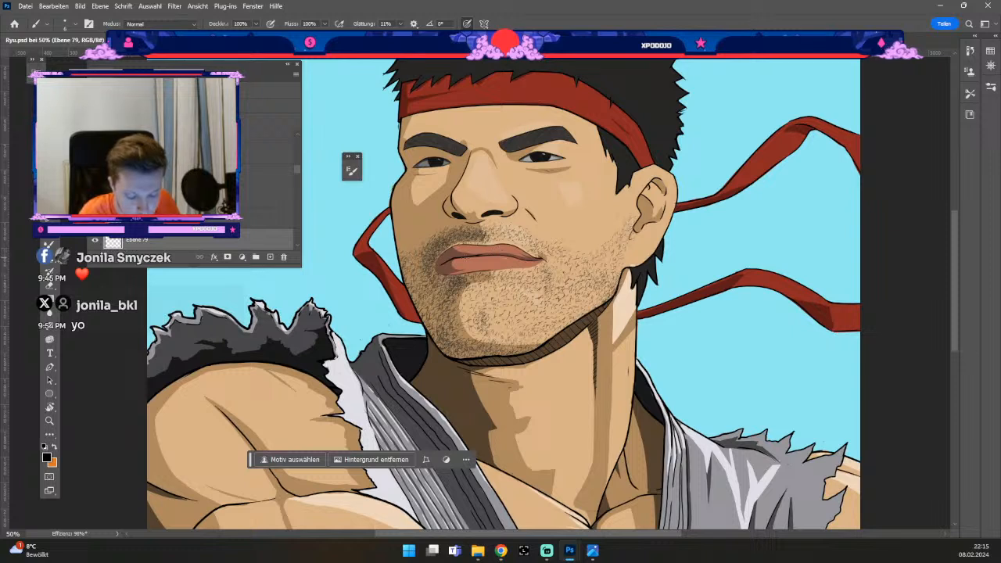
key("e")
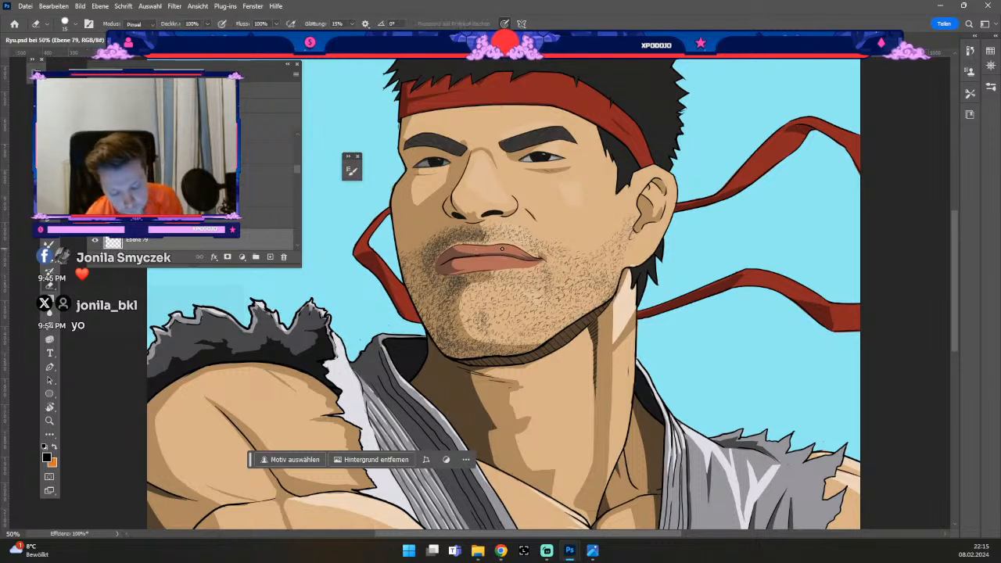
key("b")
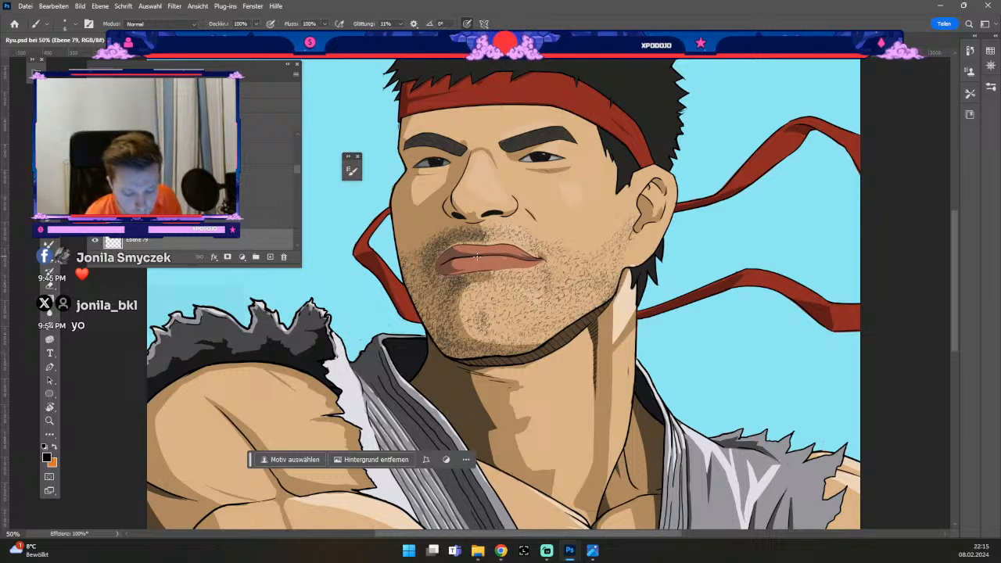
key("ctrl+z")
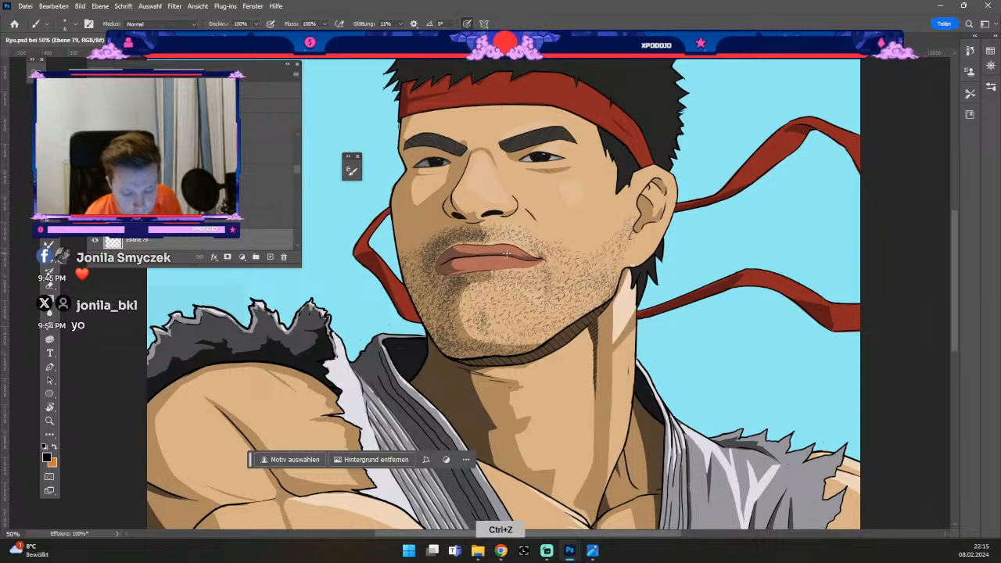
key("ctrl+z")
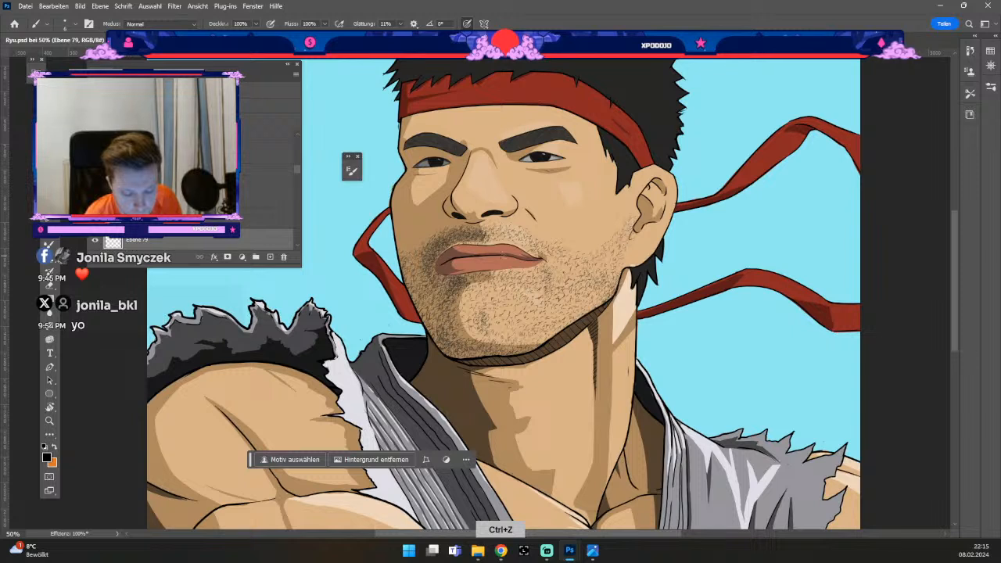
key("ctrl+z")
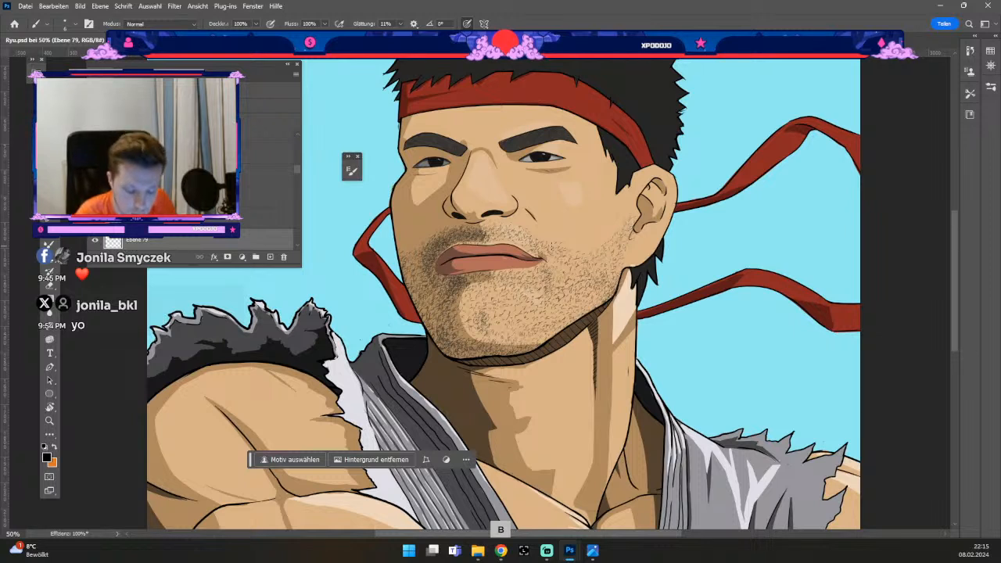
- Outline the upper edge of the upper lip in black from the left mouth corner, undoing misplaced strokes
key("ctrl+z")
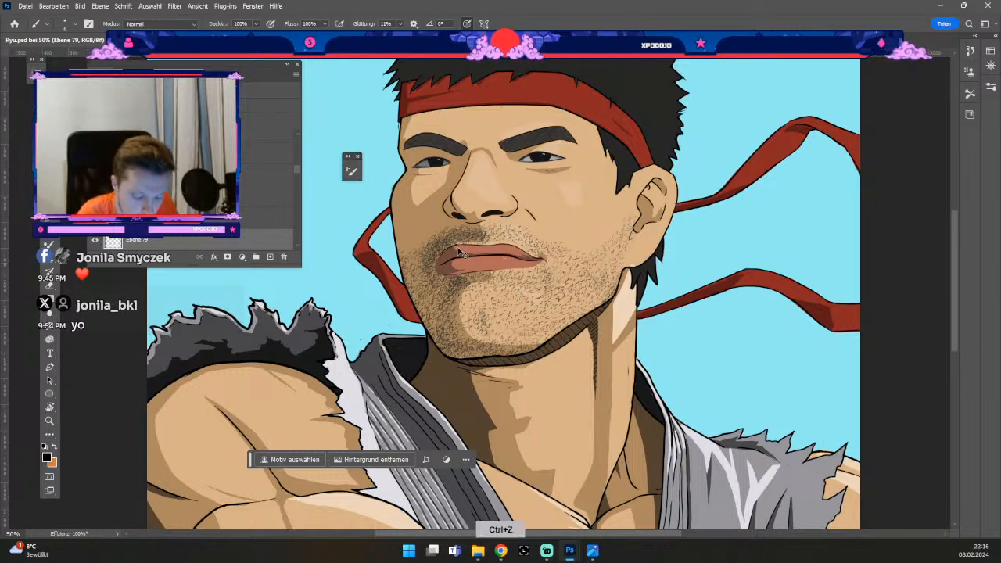
key("ctrl+z")
left_click_drag(458, 244, 439, 258)
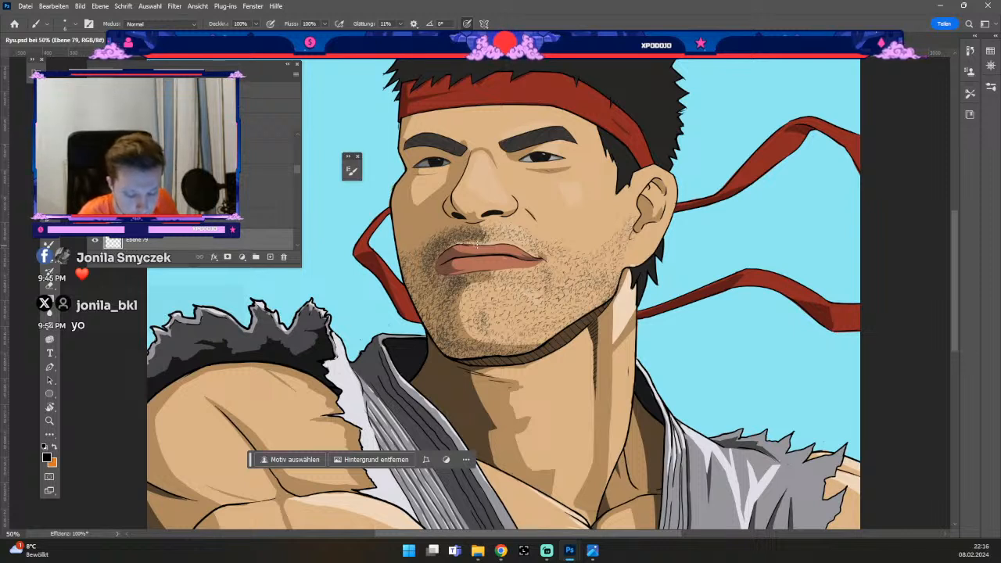
key("ctrl+z")
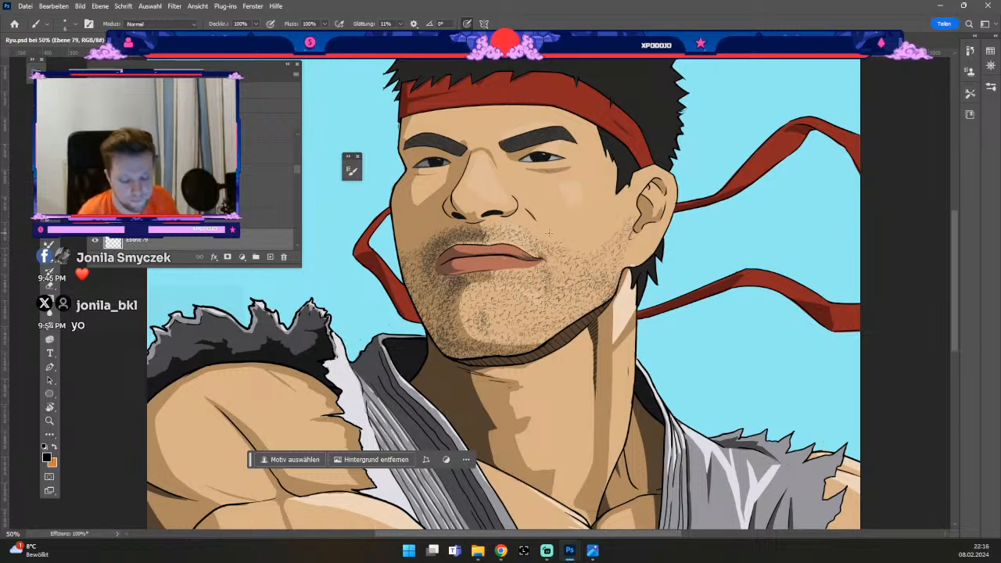
- Outline the lower edge of the bottom lip with a fine black stroke, undoing the misplaced attempts
key("b")
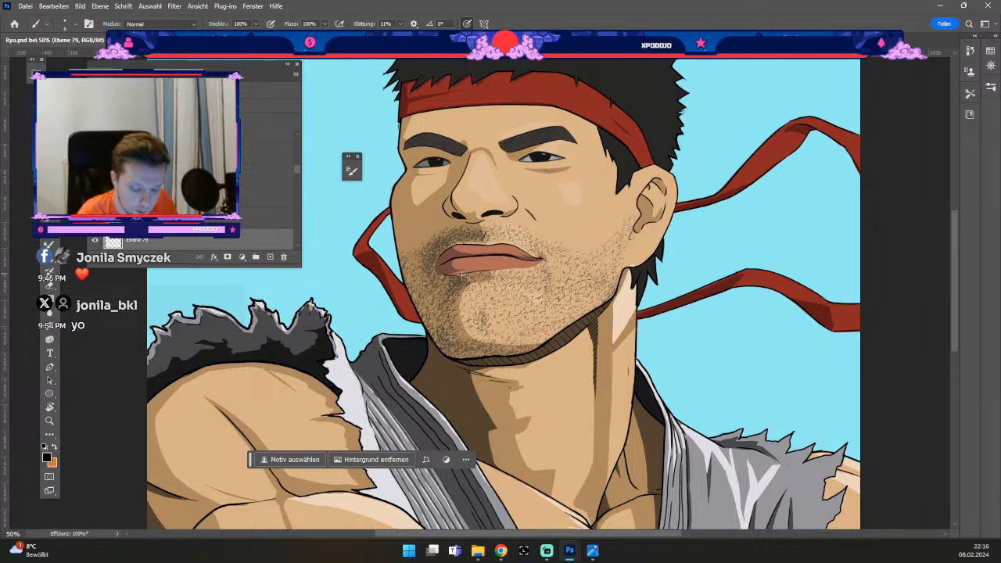
key("ctrl+z")
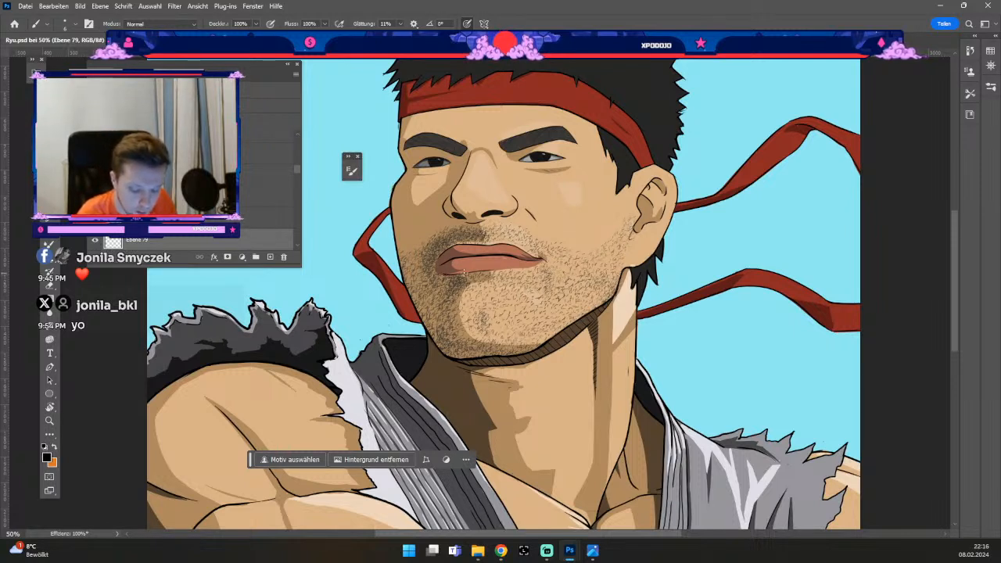
key("ctrl+z")
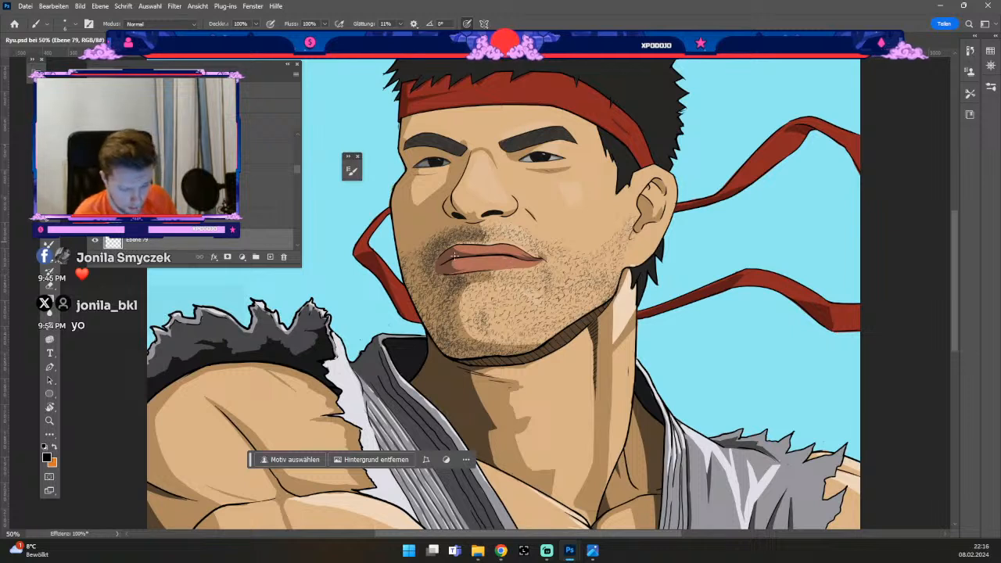
- Erase overshoots at the mouth corners and retouch the right corner's black outline with the Brush tool
key("e")
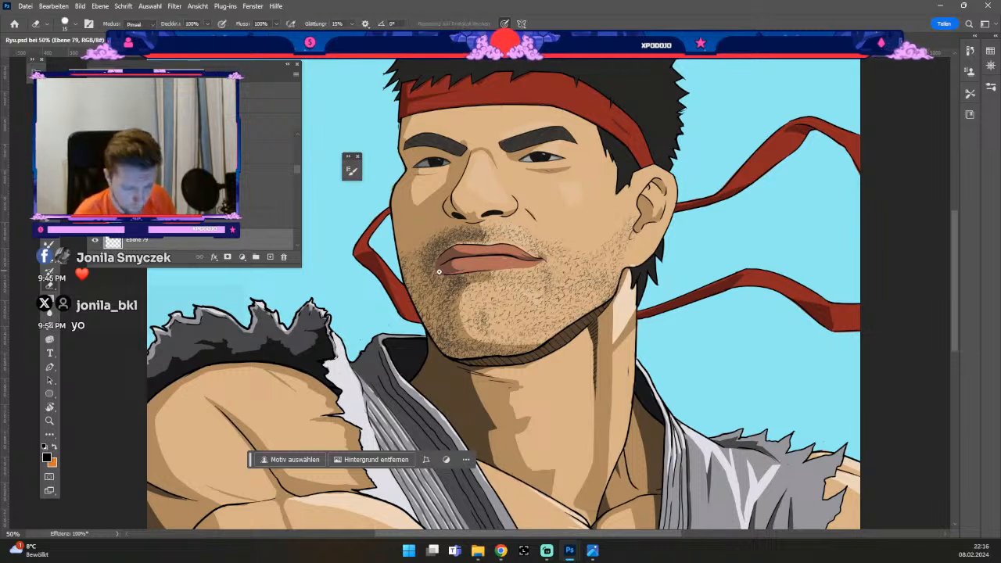
key("ctrl+z")
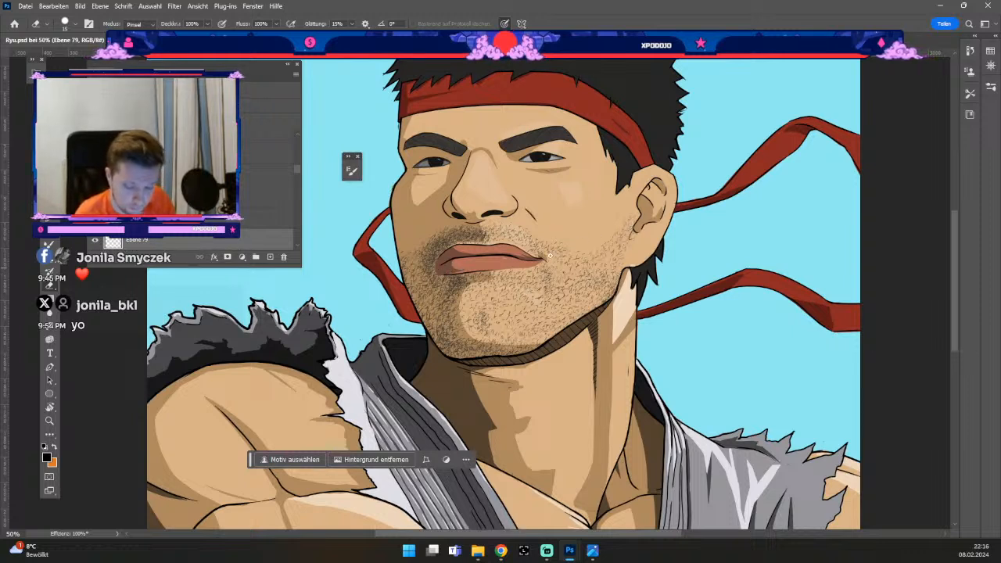
key("b")
key("ctrl+z")
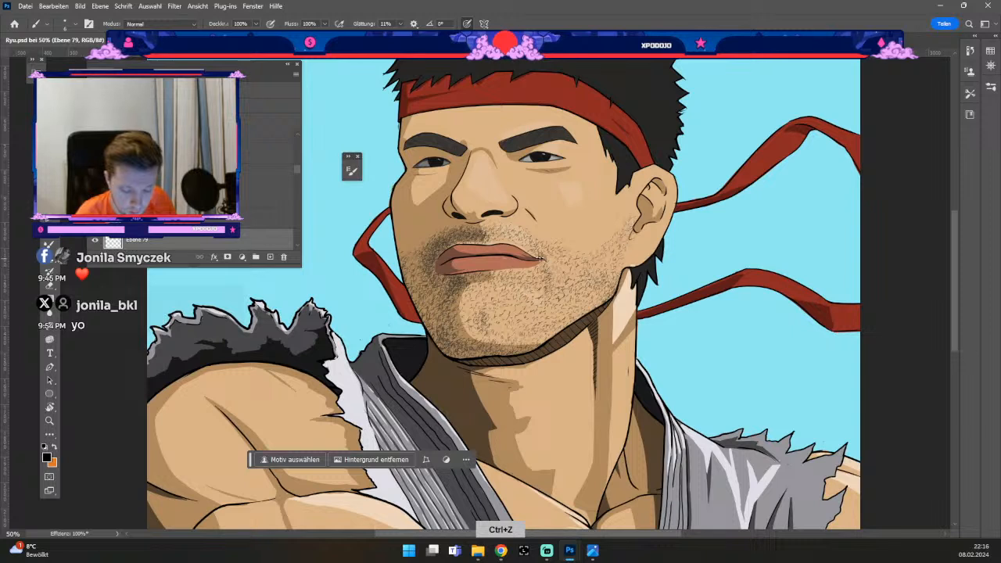
- Add fine black lines to the right eye's lid and the crease beneath it, undoing misplaced strokes
key("b")
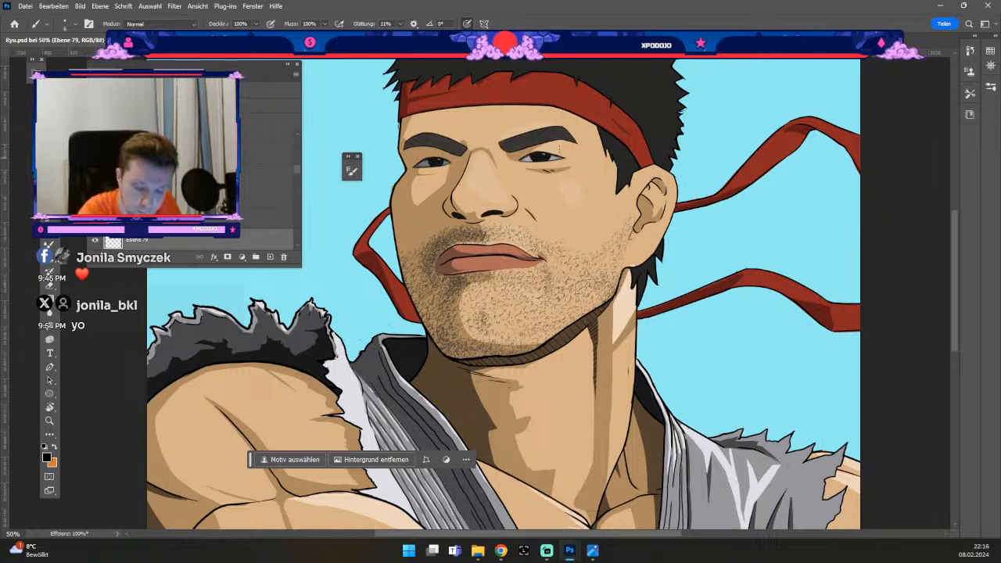
key("ctrl+z")
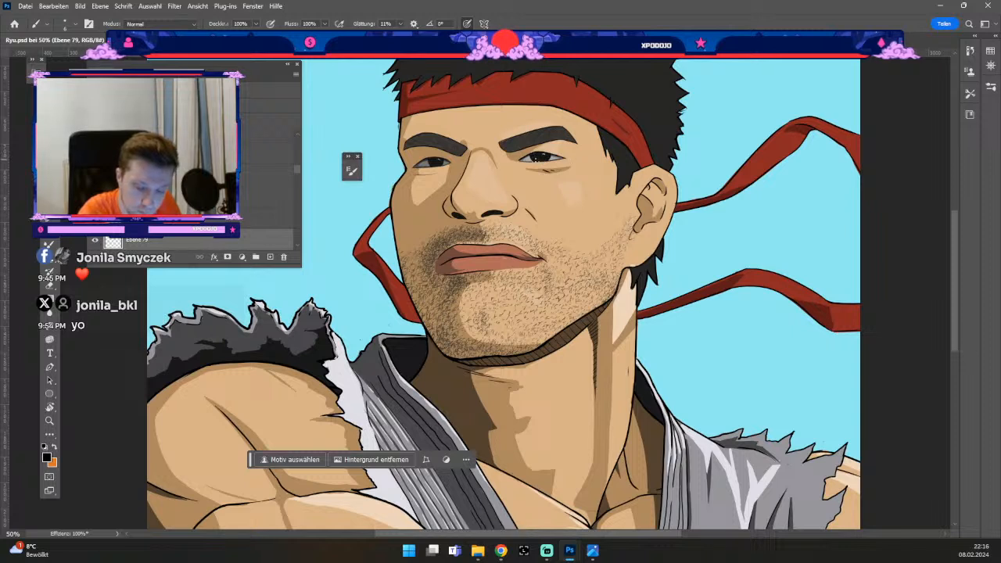
key("ctrl+z")
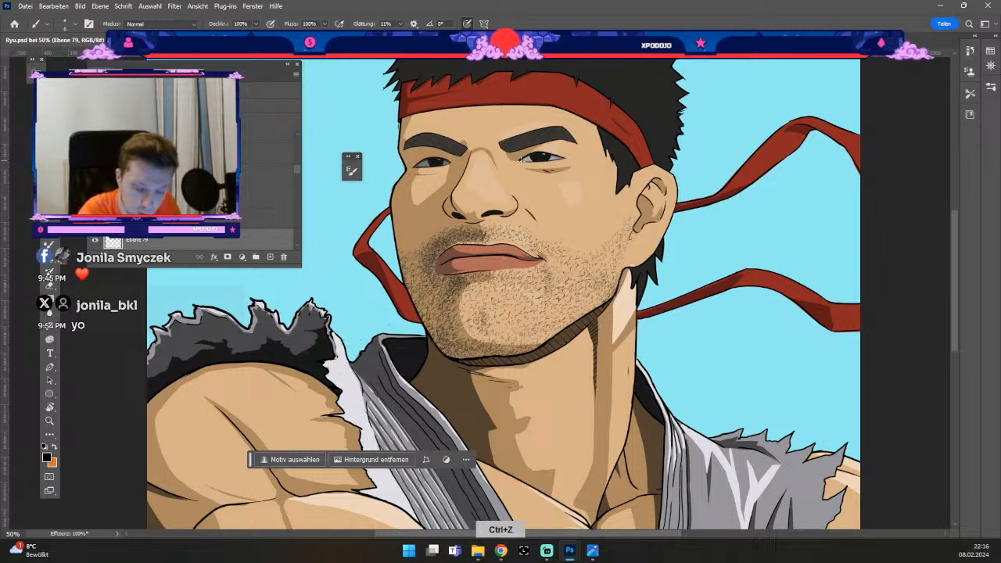
key("ctrl+z")
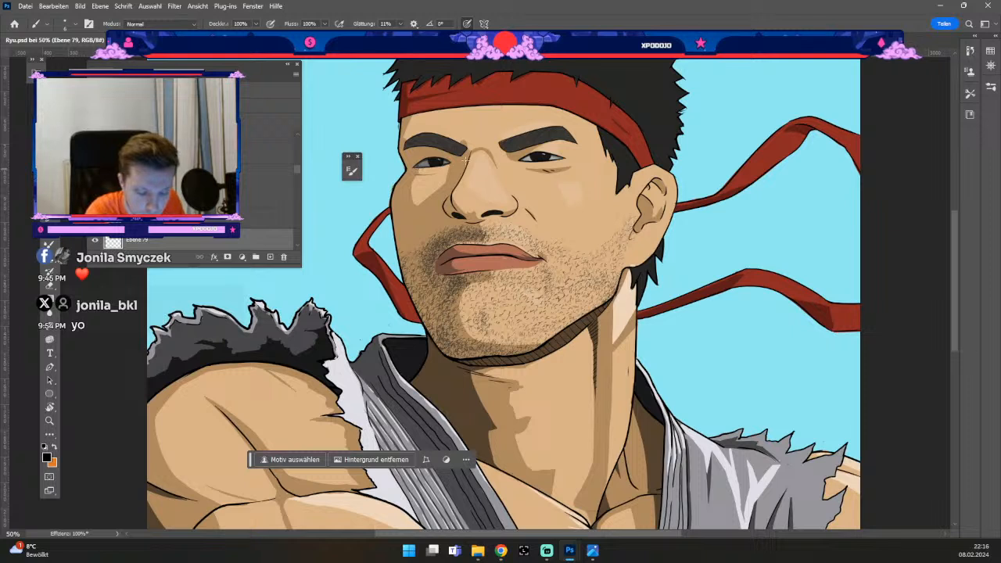
- Outline the left eye's lid and inner corner with fine black strokes, undoing the misplaced ones
key("ctrl+z")
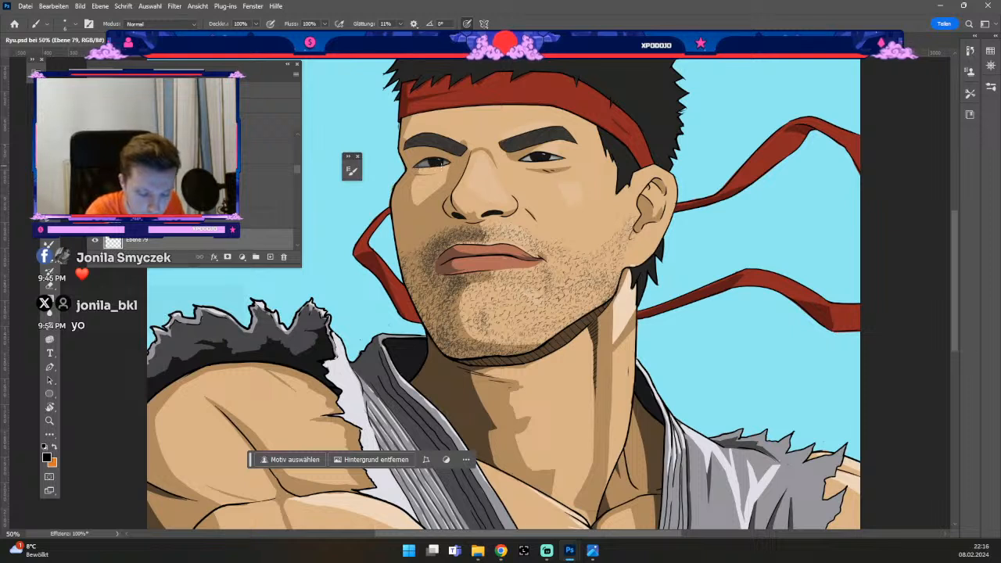
key("ctrl+z")
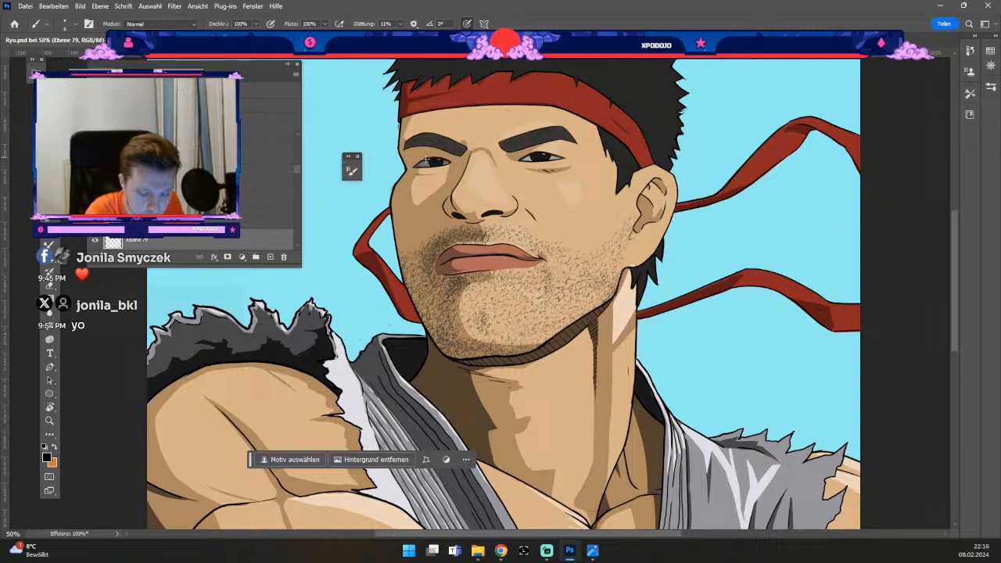
key("ctrl+z")
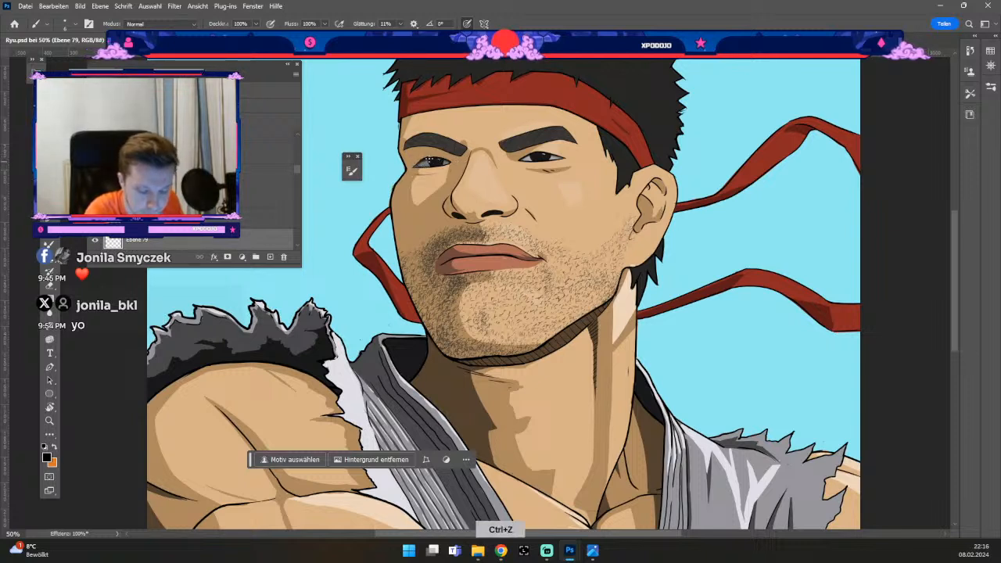
key("ctrl+z")
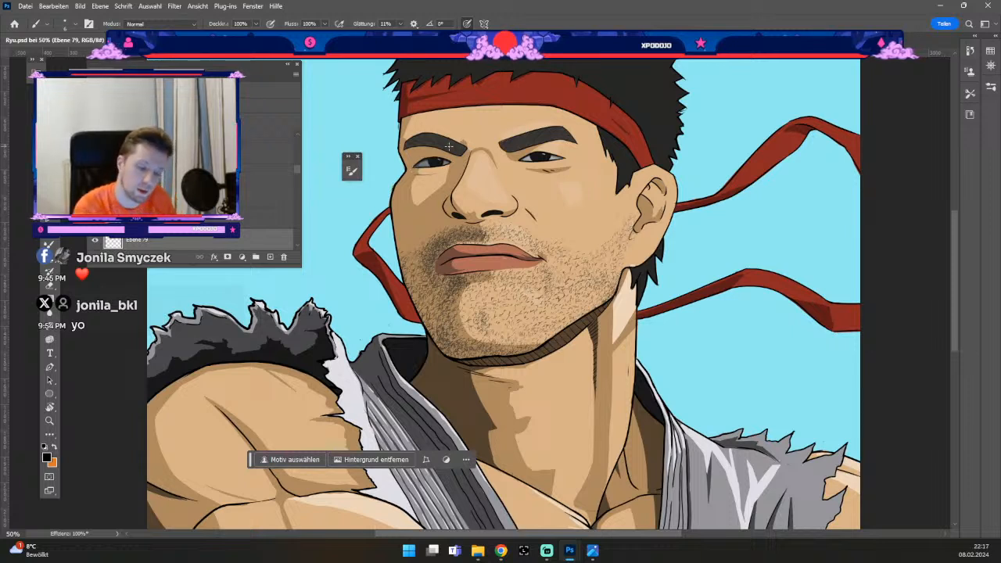
- Draw fine black crease lines below the left eye and between its lid and eyebrow, undoing misplaced strokes
key("ctrl+z")
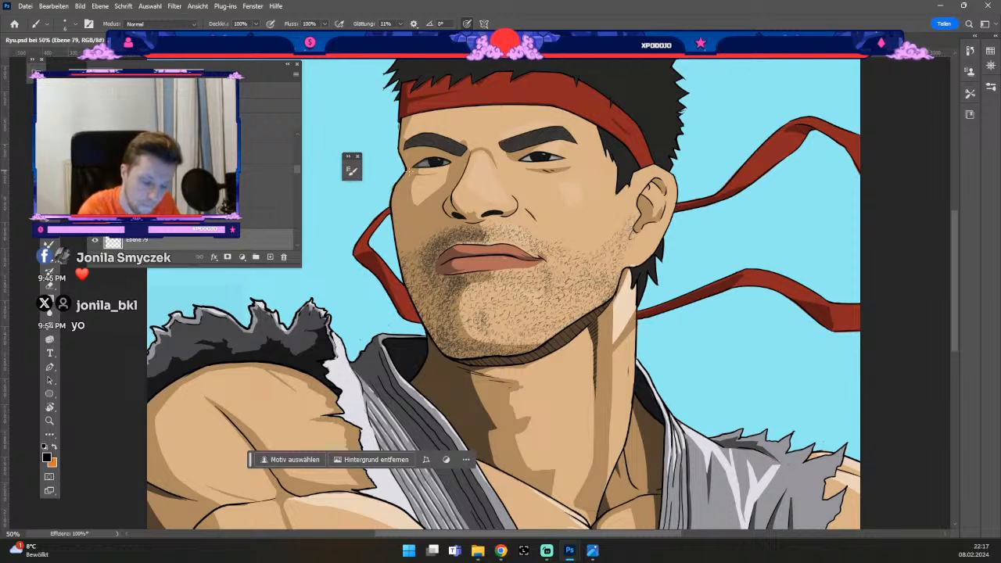
key("ctrl+z")
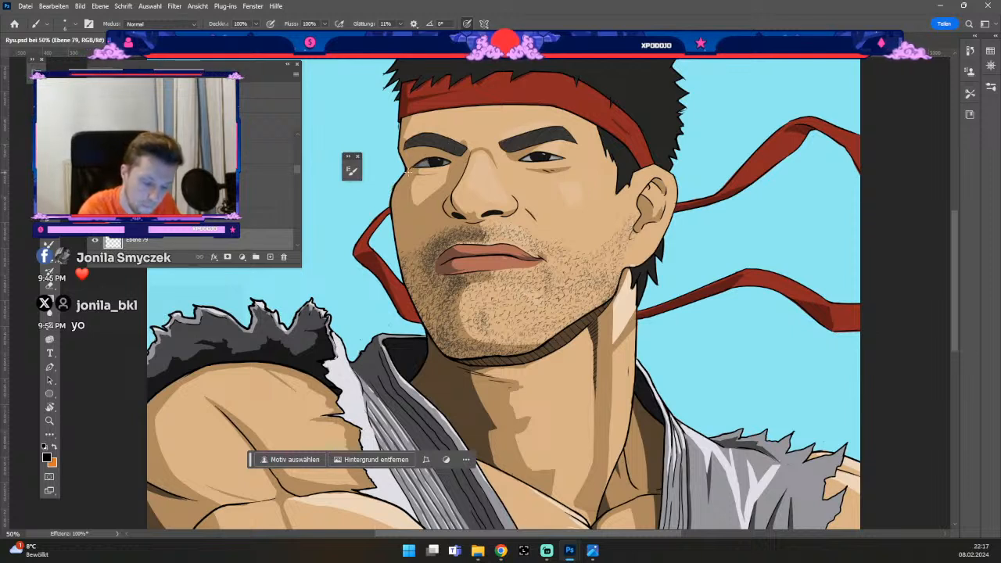
key("ctrl+z")
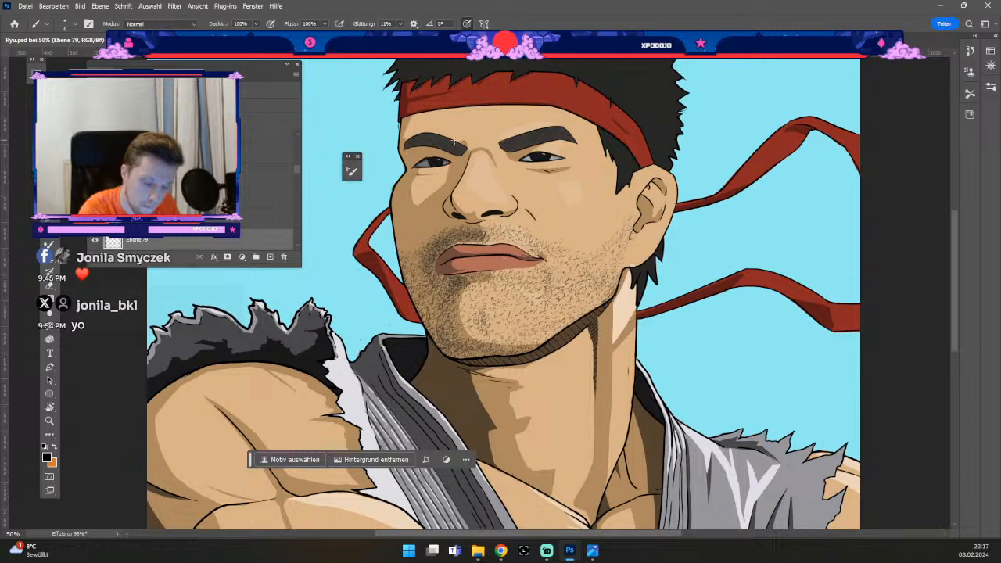
key("ctrl+z")
key("ctrl+z")
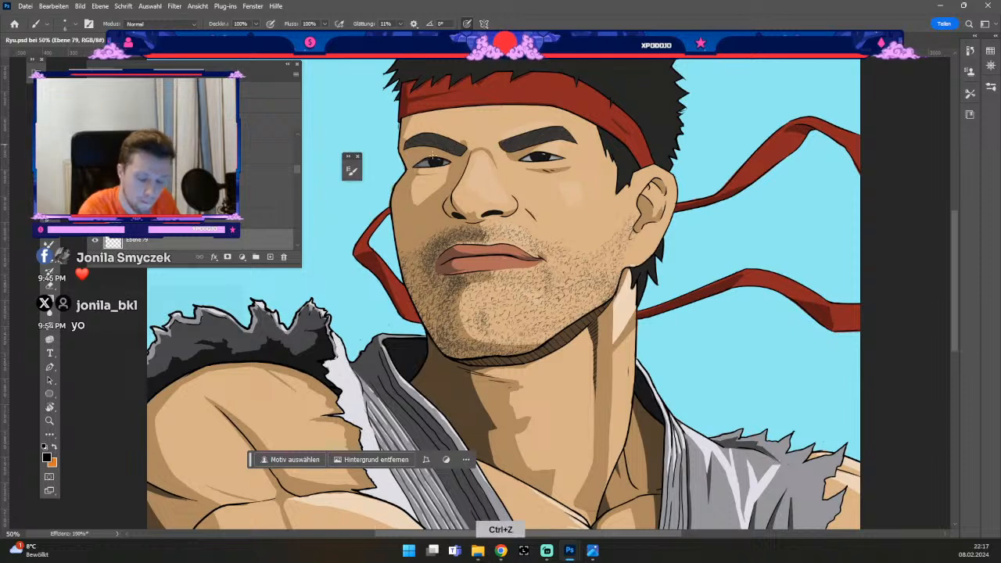
key("ctrl+z")
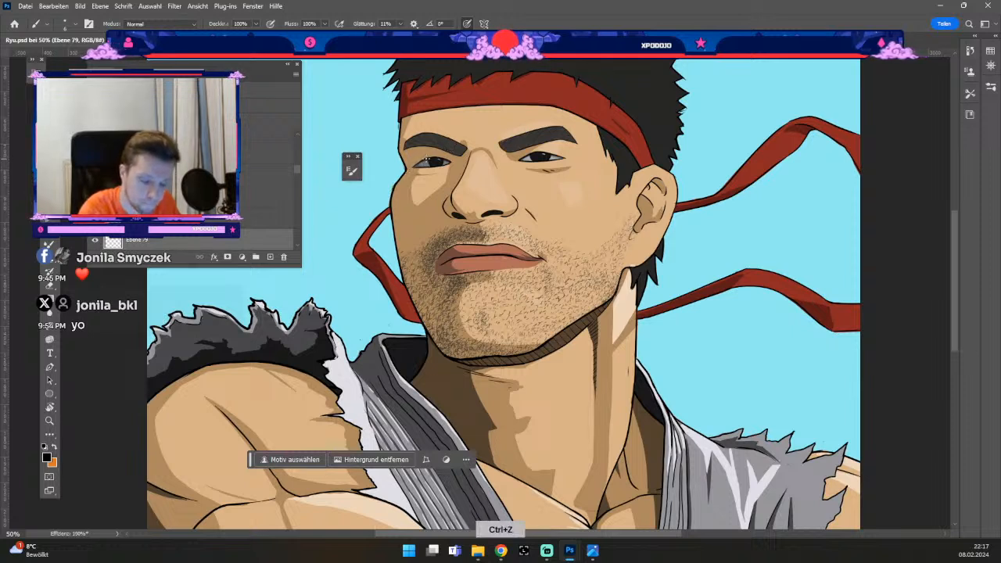
key("ctrl+z")
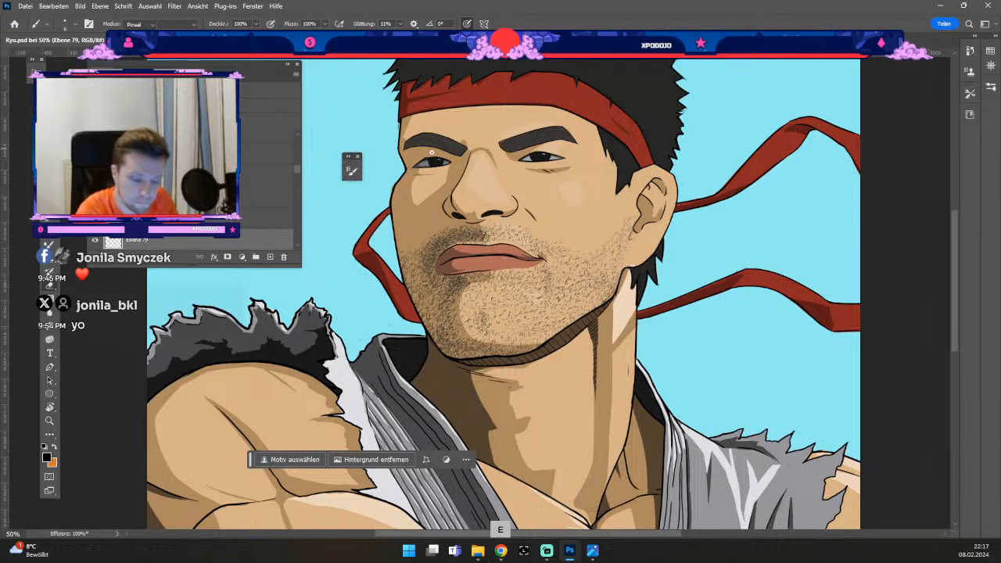
- Erase the stray line between the left eye and its eyebrow, and try fine black strokes around the right eyebrow, undoing the misplaced ones
key("e")
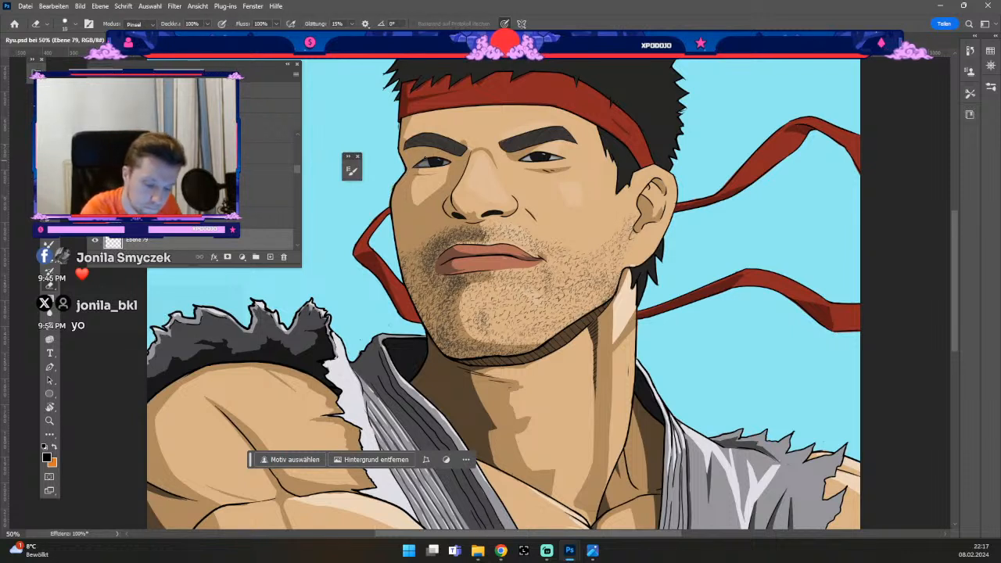
key("b")
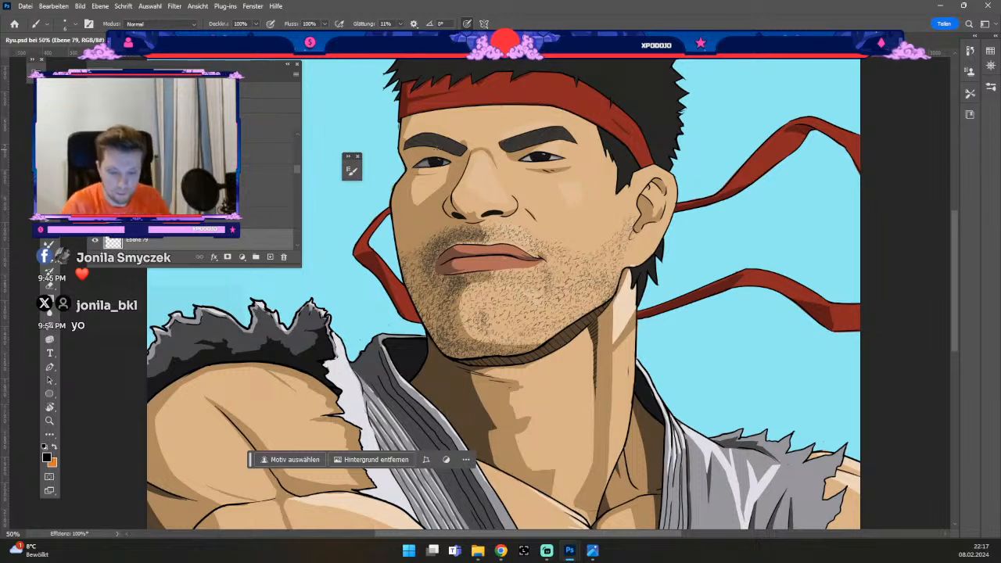
key("b")
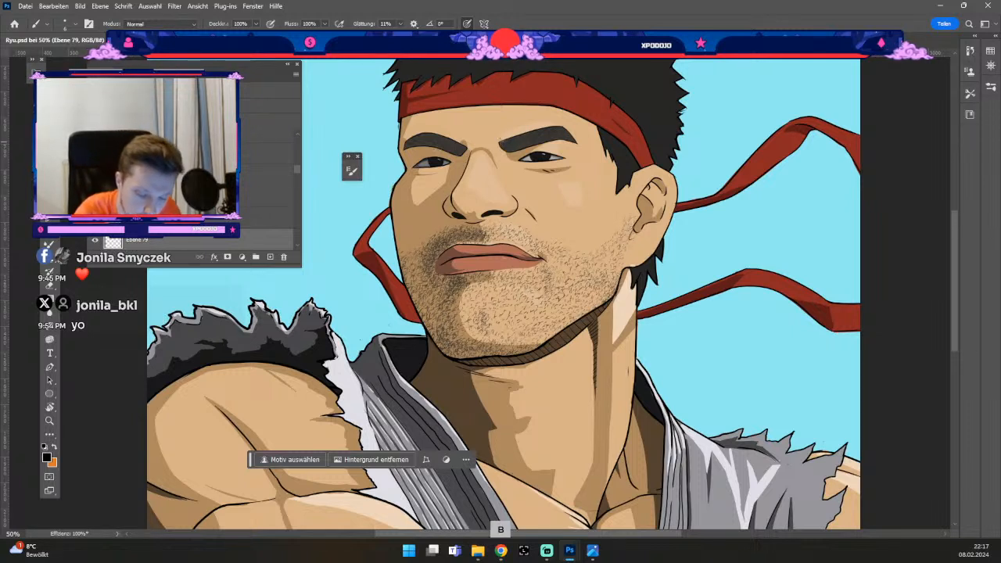
key("ctrl+z")
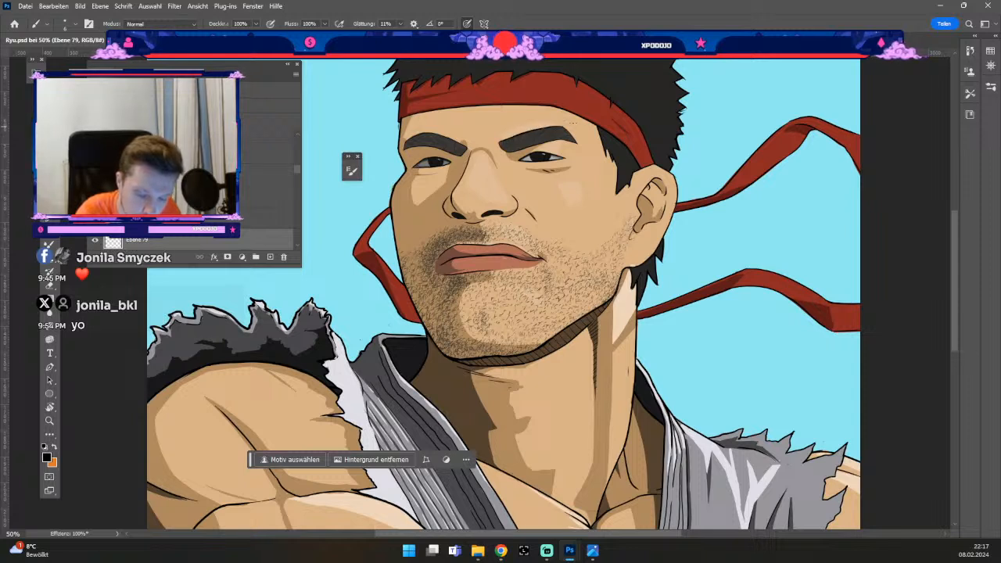
key("ctrl+z")
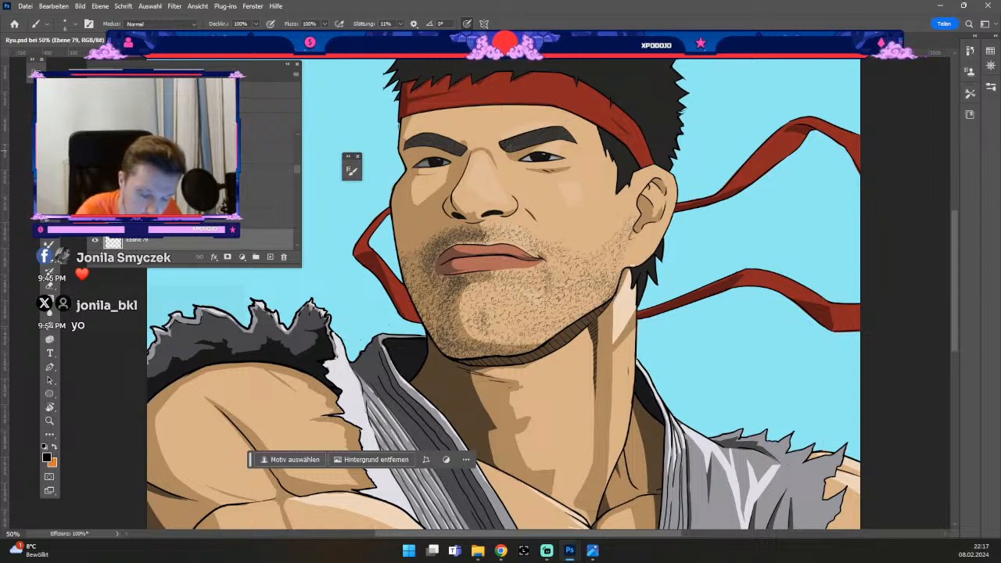
key("ctrl+z")
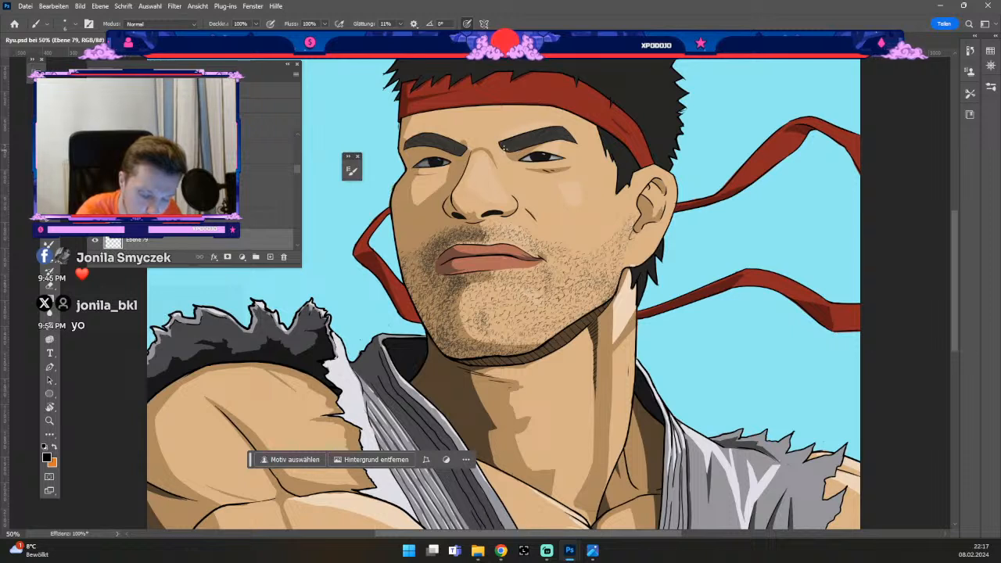
key("ctrl+z")
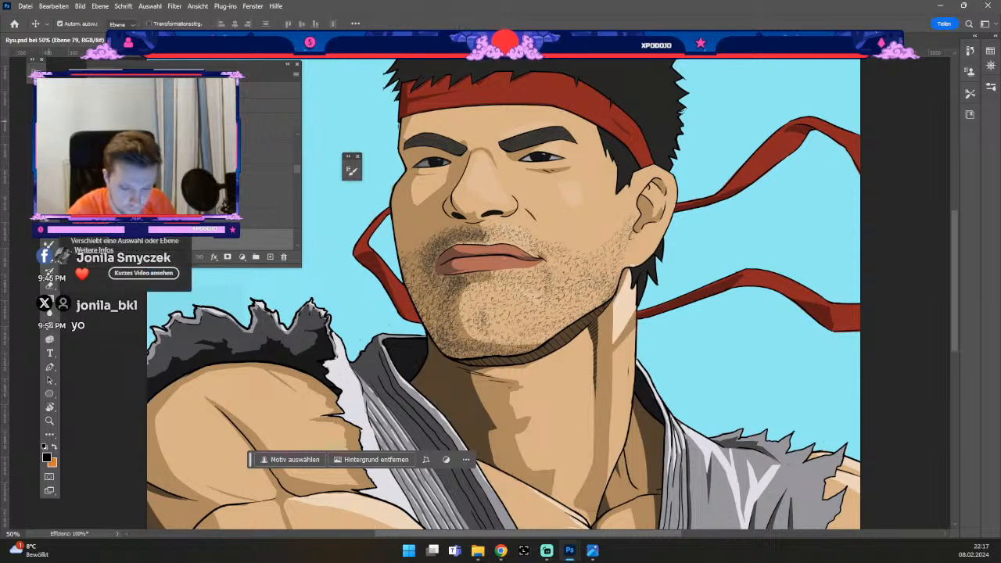
key("e")
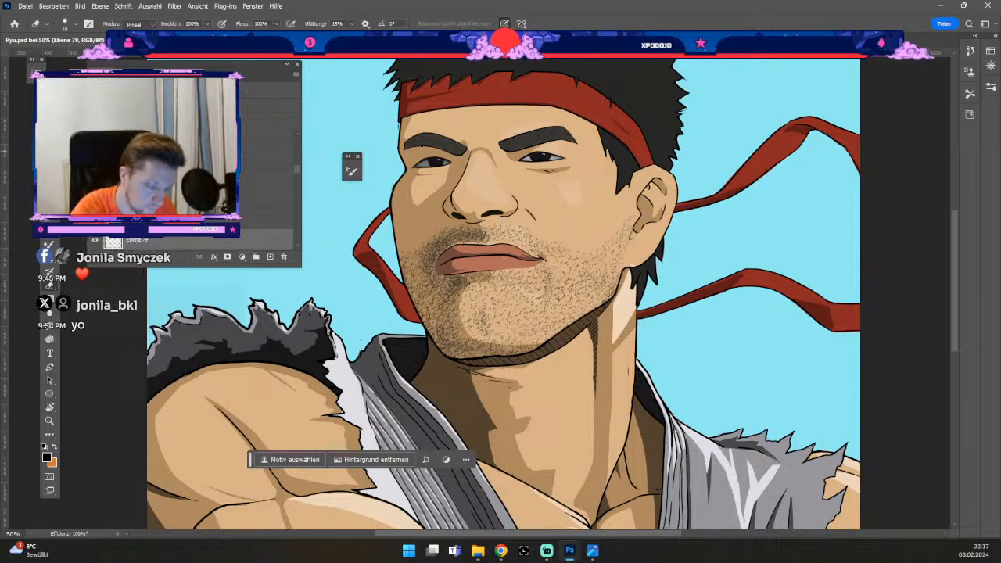
left_click(49, 246)
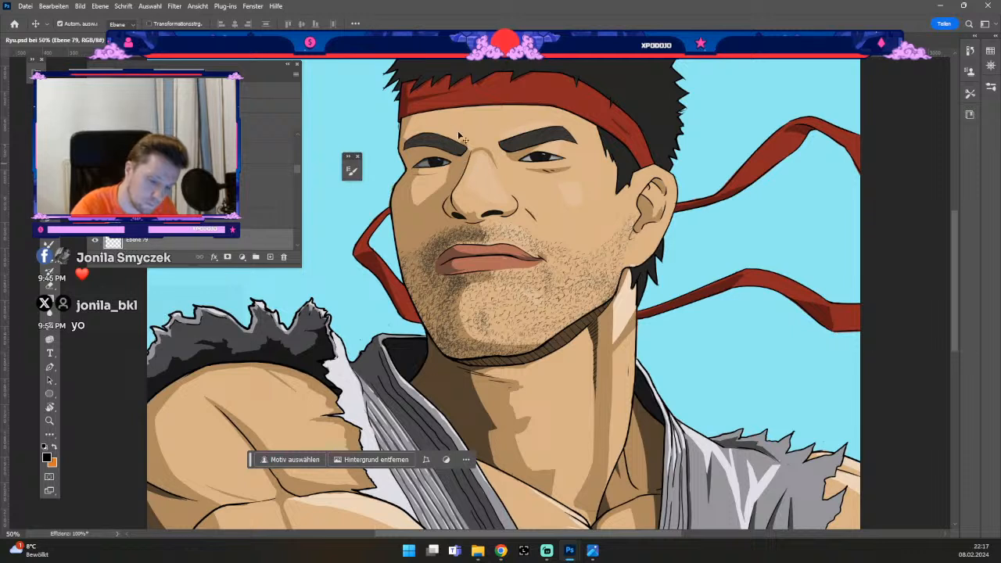
left_click(466, 164)
key("e")
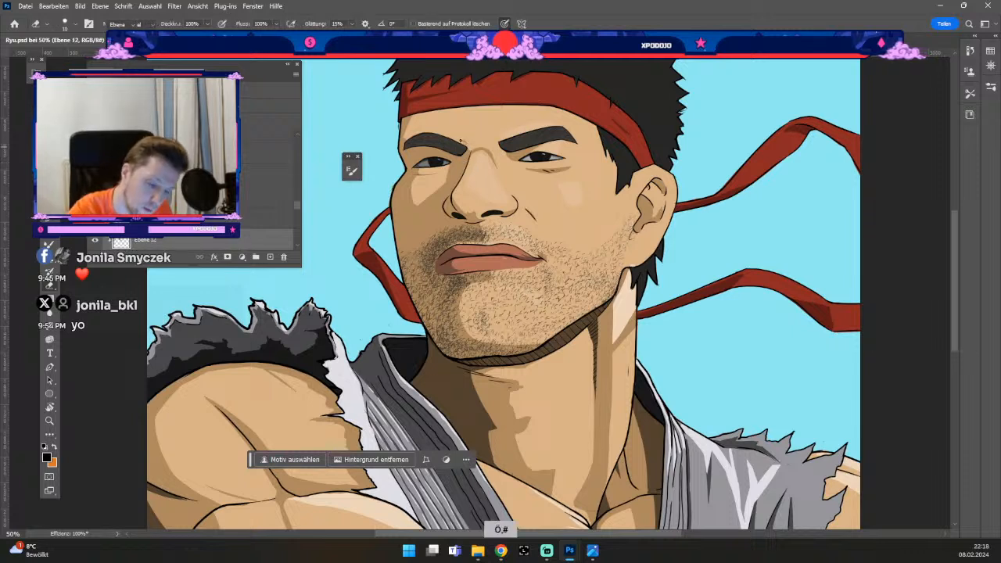
key("ctrl+z")
key("ctrl+z")
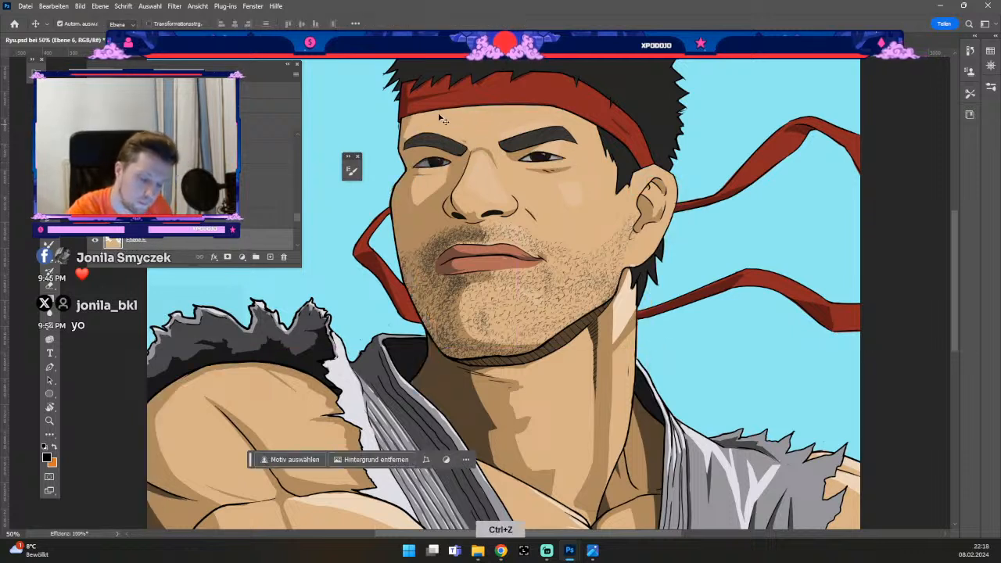
key("odiaeresis")
key("numbersign")
left_click_drag(468, 139, 463, 136)
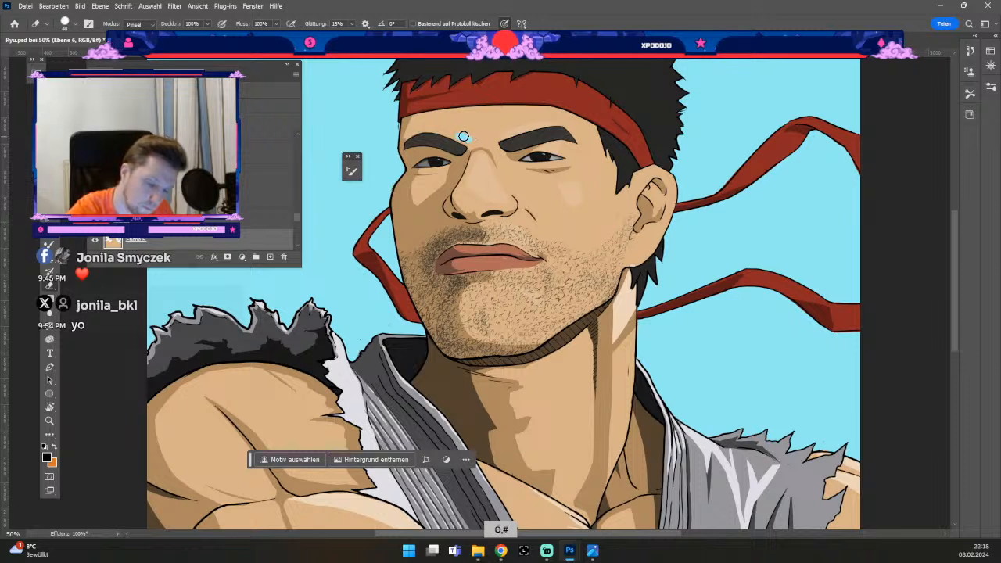
key("ctrl+z")
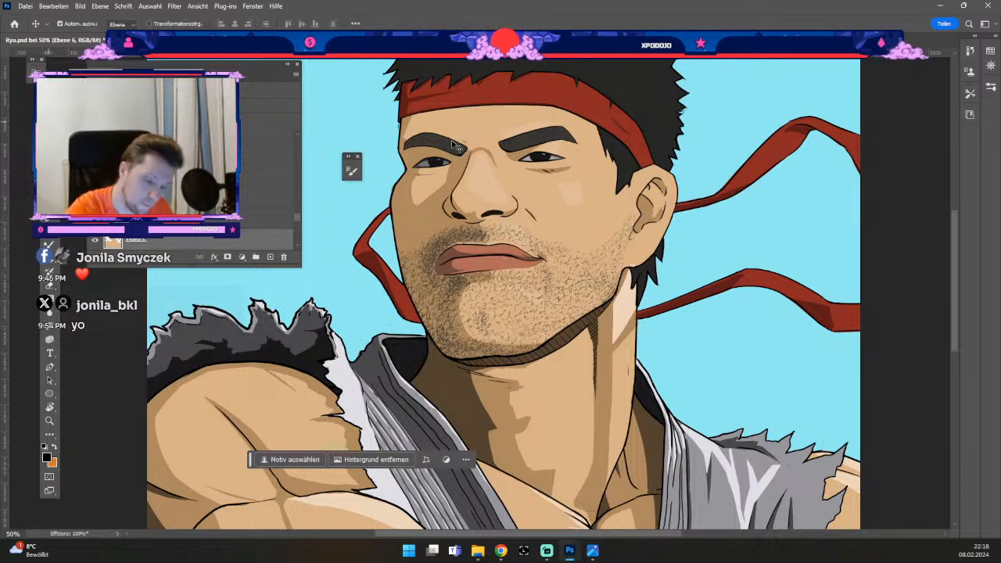
- Erase the stray mark above the left eyebrow's inner end on layer Ebene 12 with a size 30 eraser
key("ctrl+e")
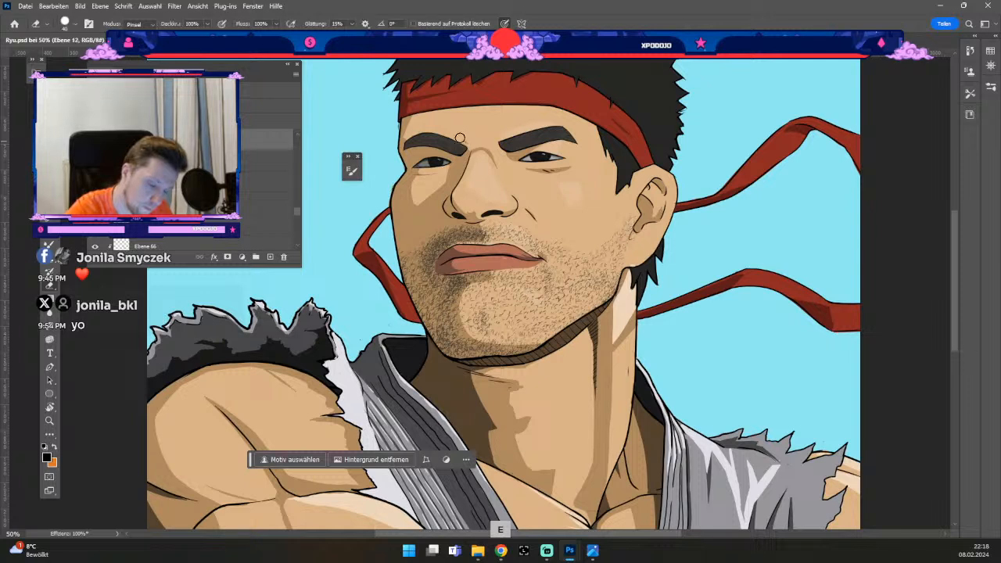
key("odiaeresis")
key("numbersign")
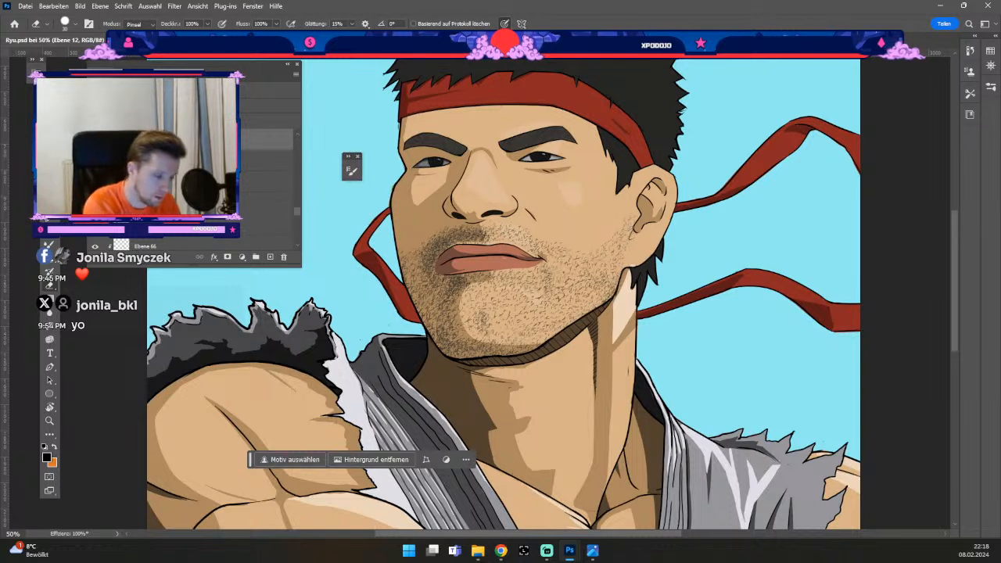
- Select the black line layer Ebene 79 and add a new empty layer above it for more brush lines
key("v")
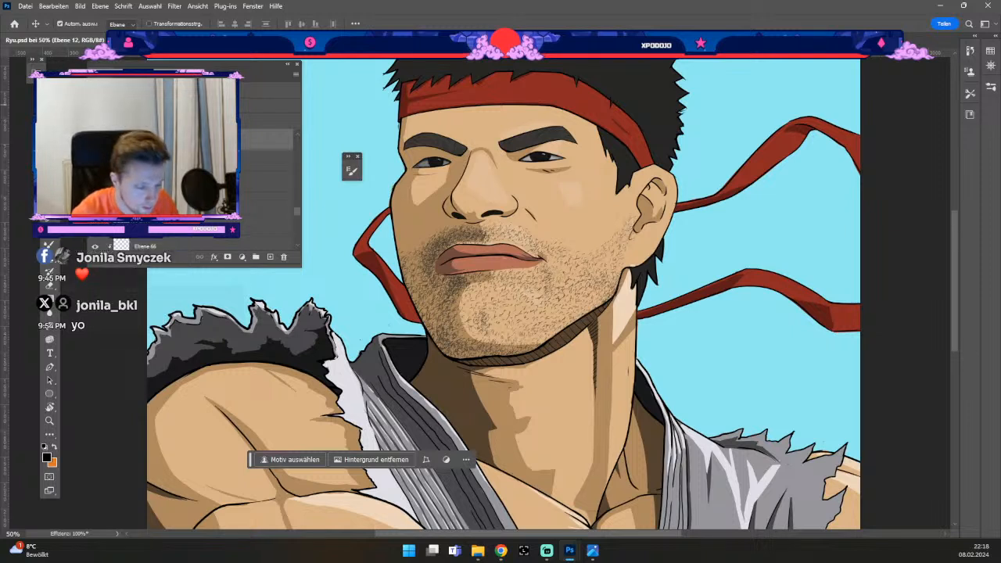
left_click(466, 182)
left_click(466, 182)
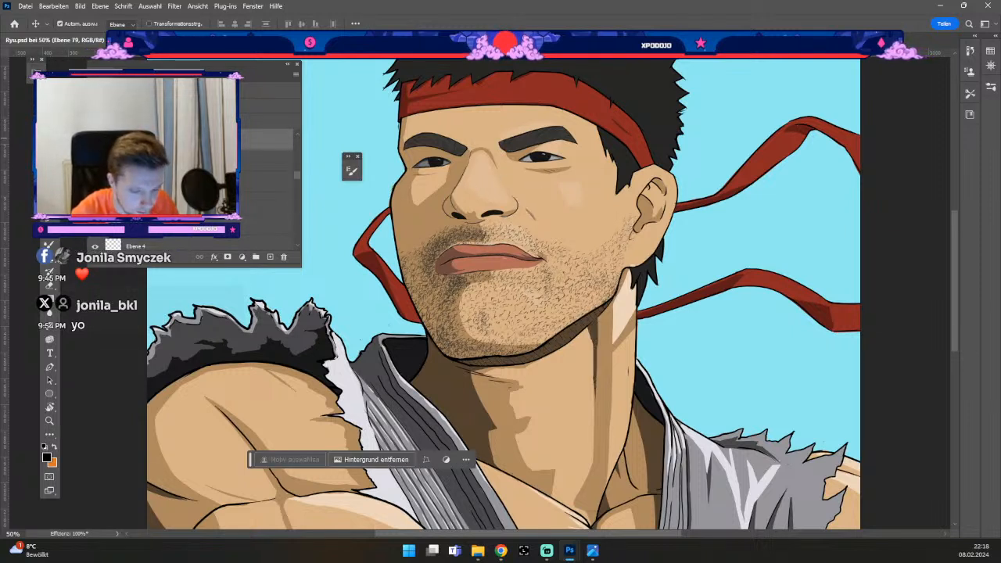
key("b")
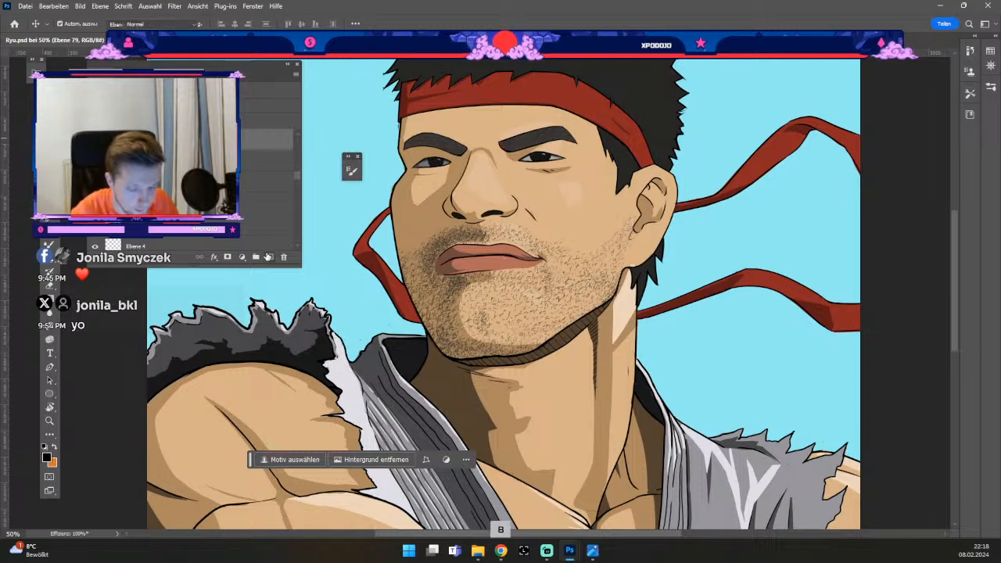
left_click(269, 257)
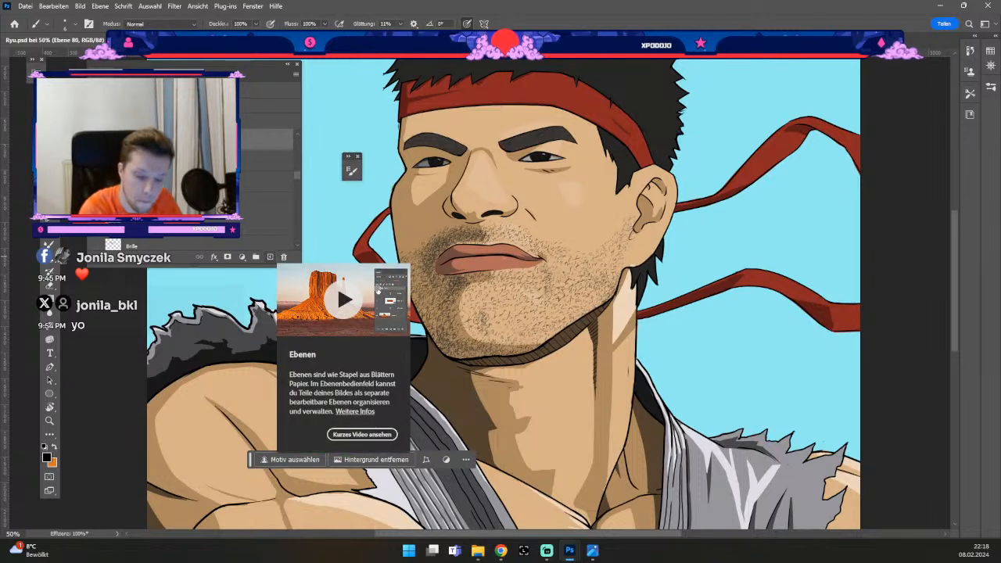
- Draw a fine black frown line rising from the right eyebrow's inner end toward the headband, undoing misplaced strokes
key("alt")
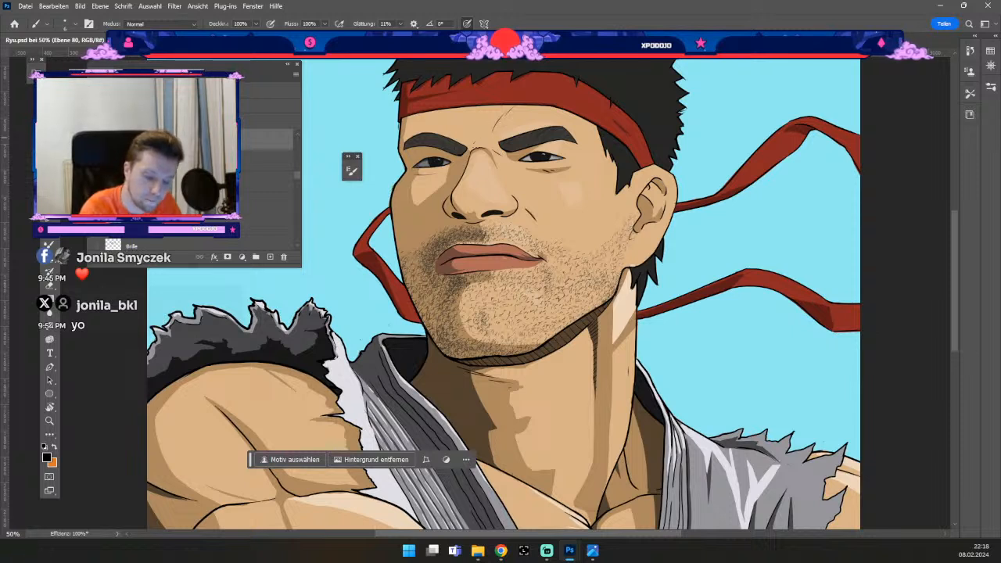
key("ctrl+z")
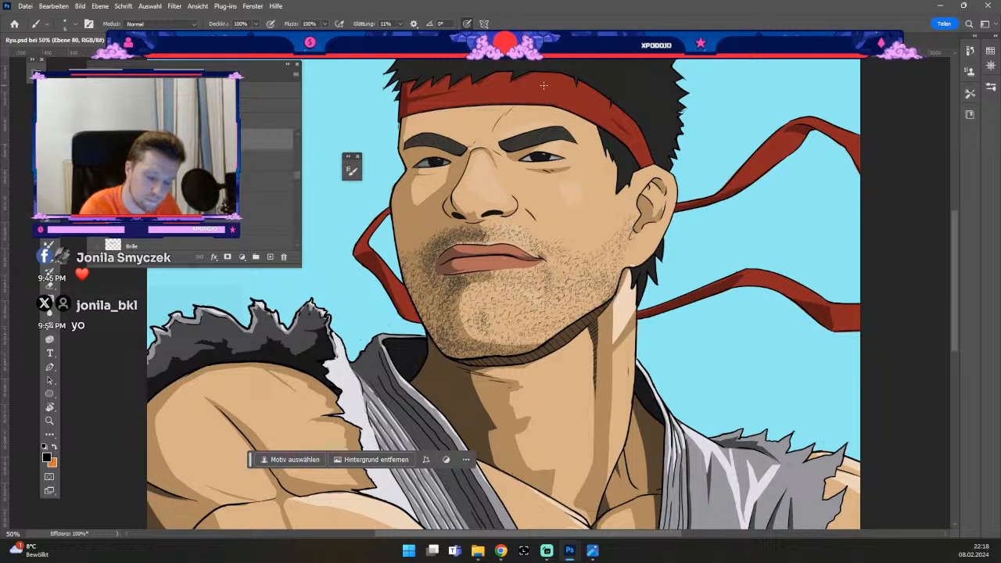
key("ctrl+z")
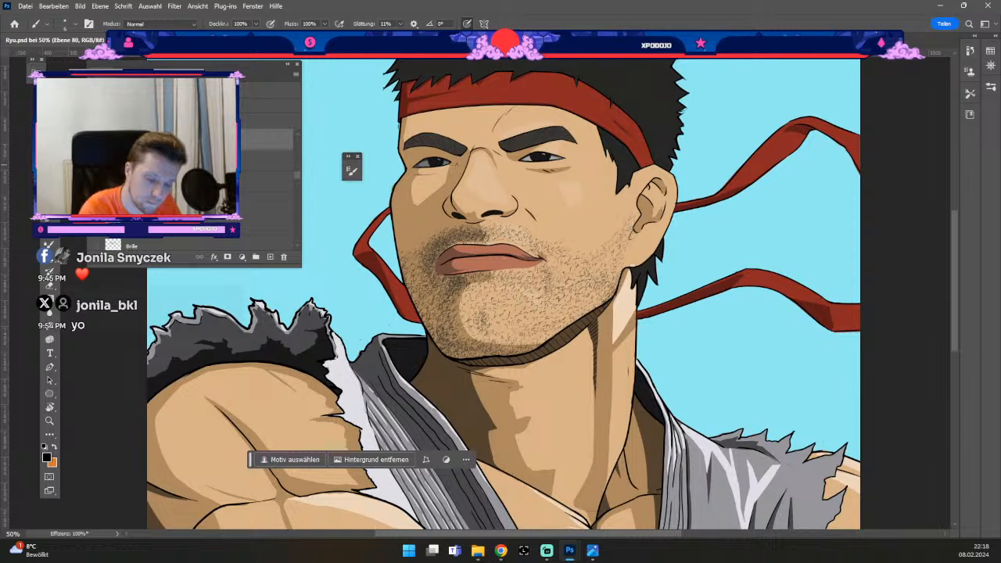
key("ctrl+z")
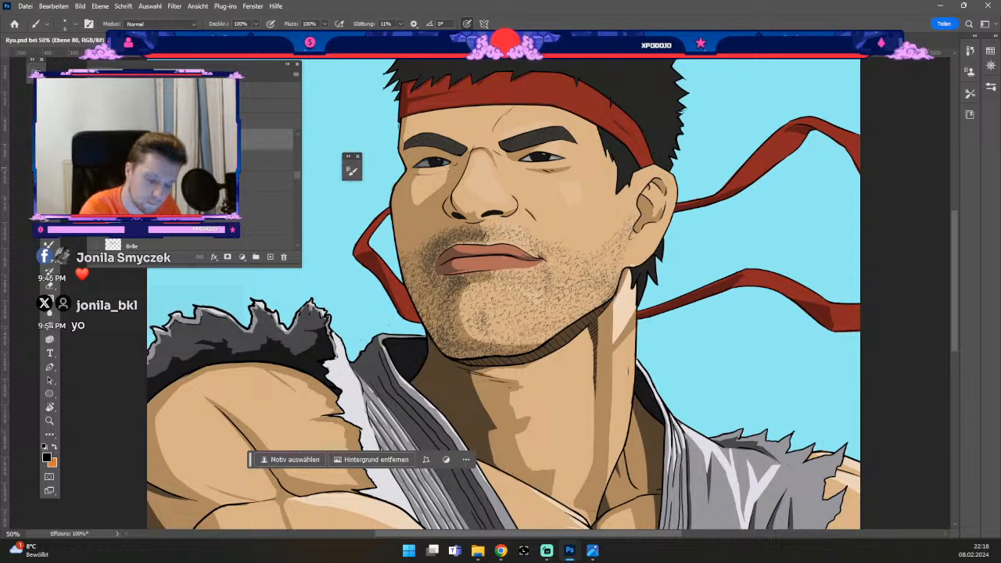
key("ctrl+z")
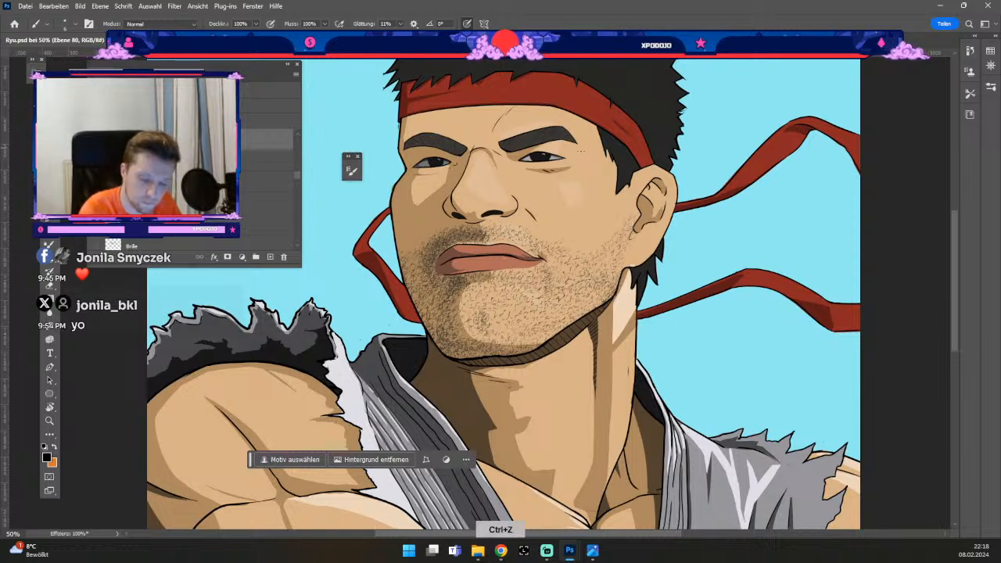
- Add short fine black crease lines at the nose bridge between the eyebrows and trim them with a smaller eraser
key("odiaeresis")
key("numbersign")
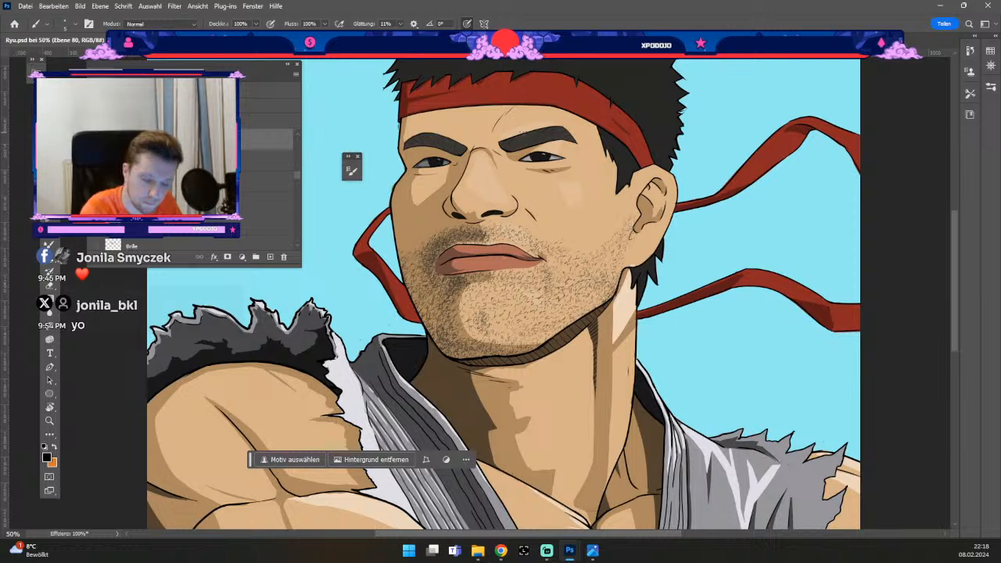
key("odiaeresis")
key("numbersign")
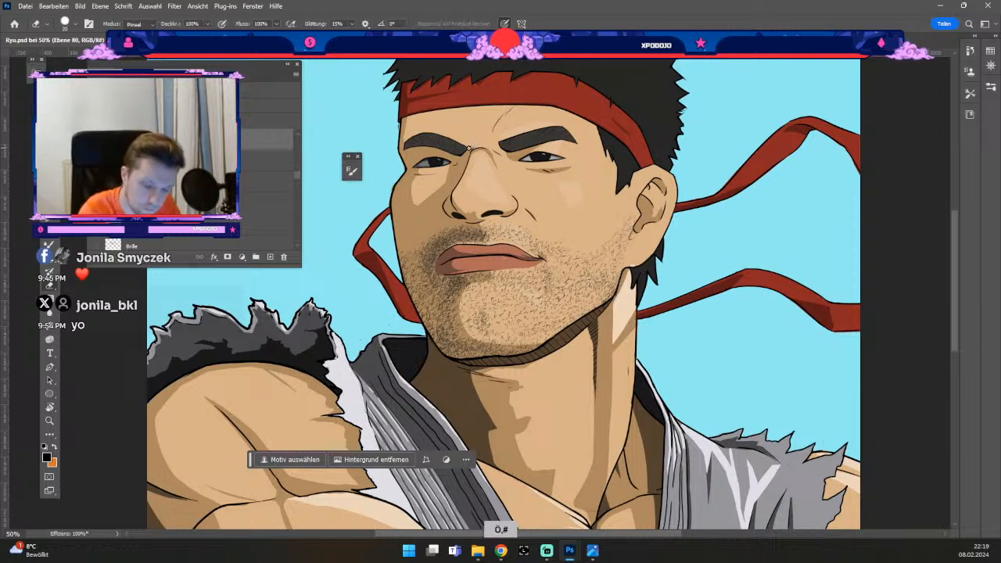
key("odiaeresis")
key("numbersign")
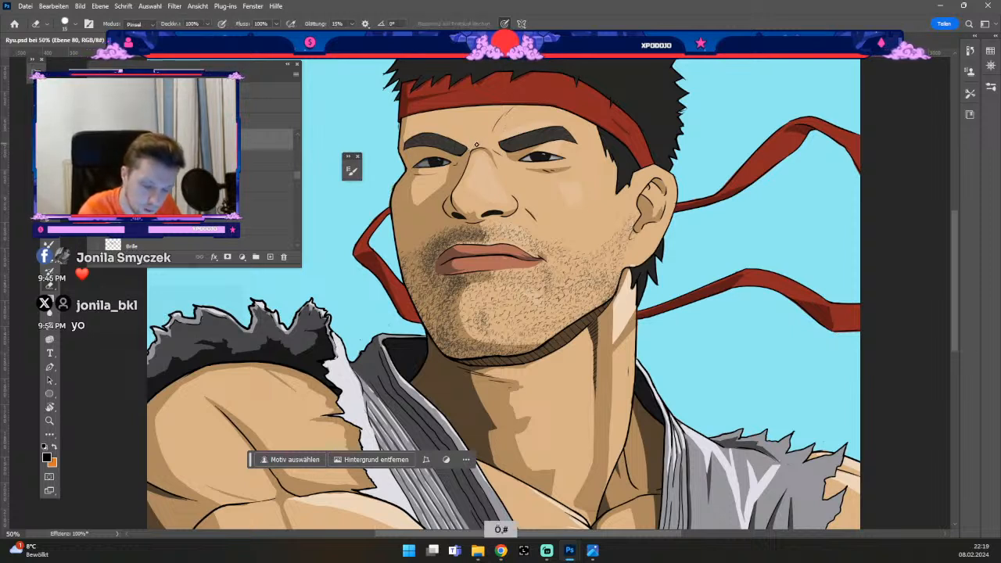
key("b")
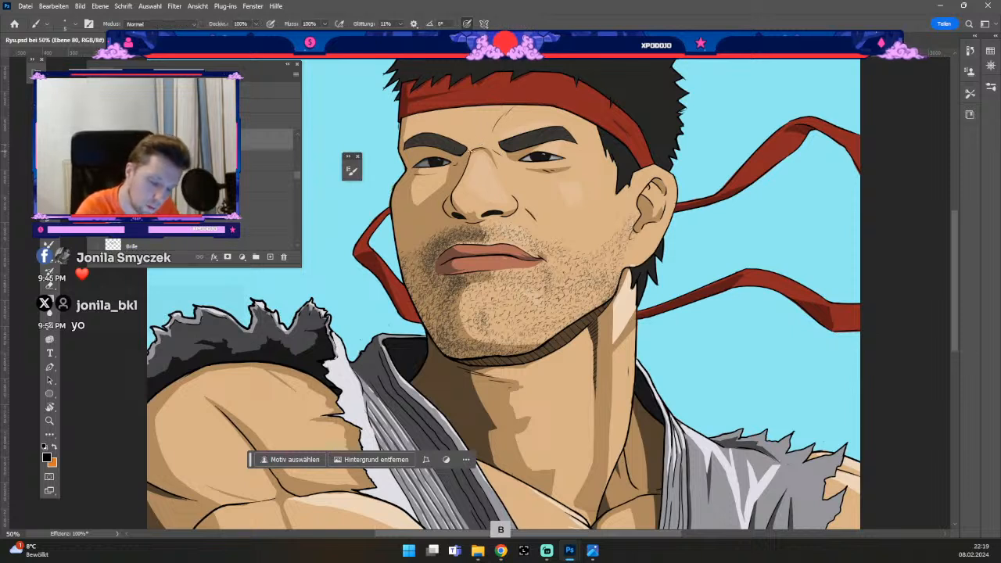
- Draw a fine black frown line above the left eyebrow's inner end, undoing misplaced strokes, and trim the crease beside the nose bridge
key("ctrl+z")
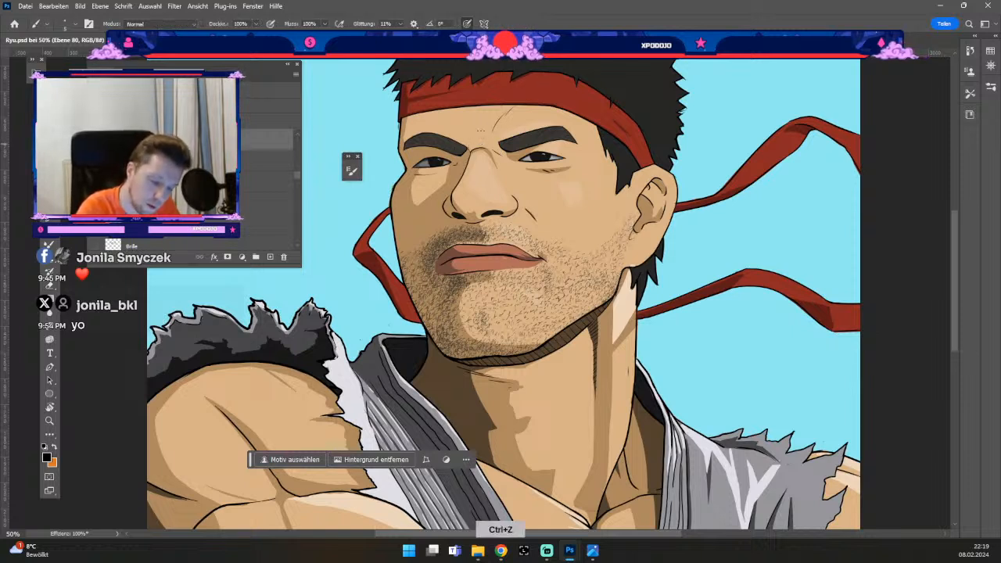
key("ctrl+z")
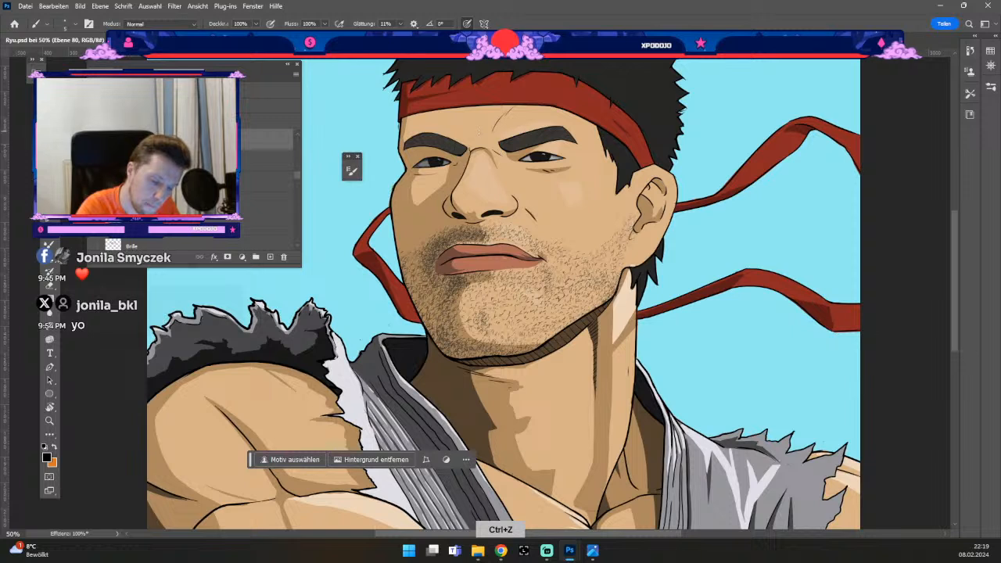
key("ctrl+z")
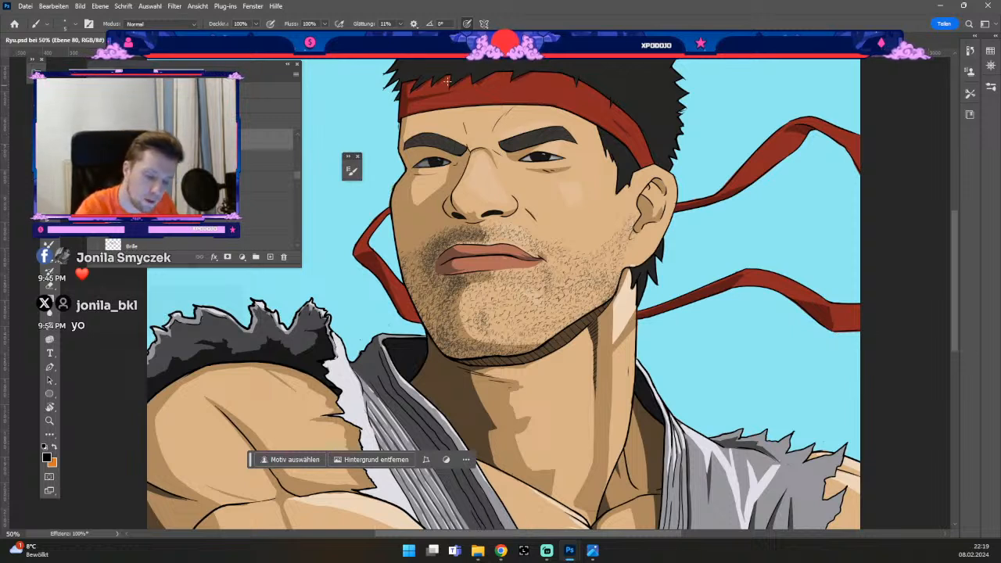
key("ctrl+z")
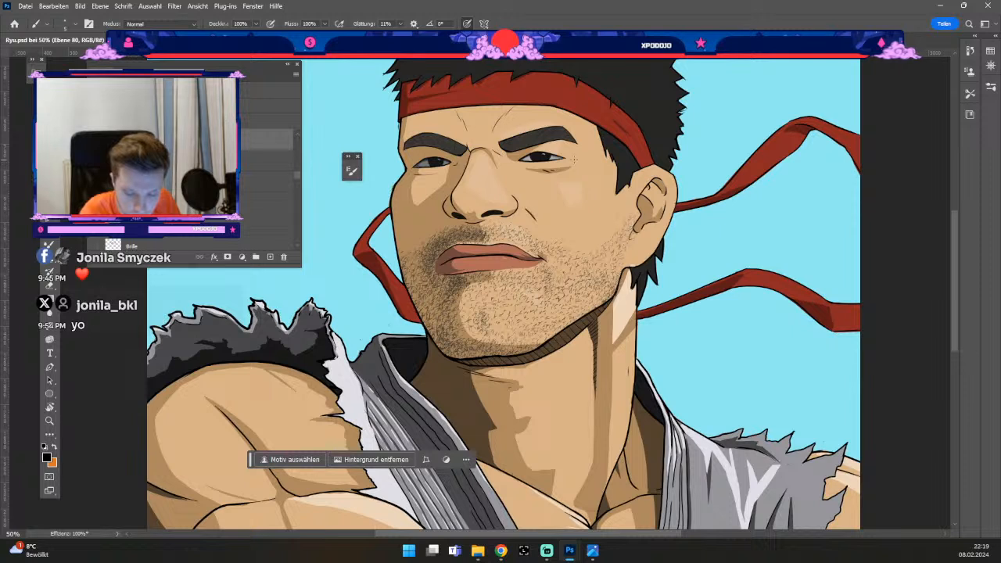
key("ctrl+z")
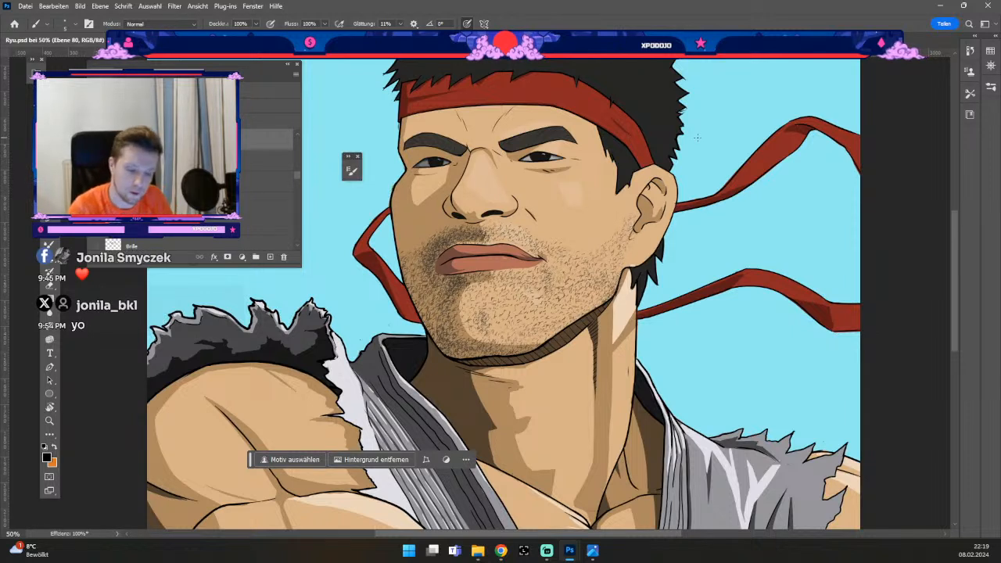
key("e")
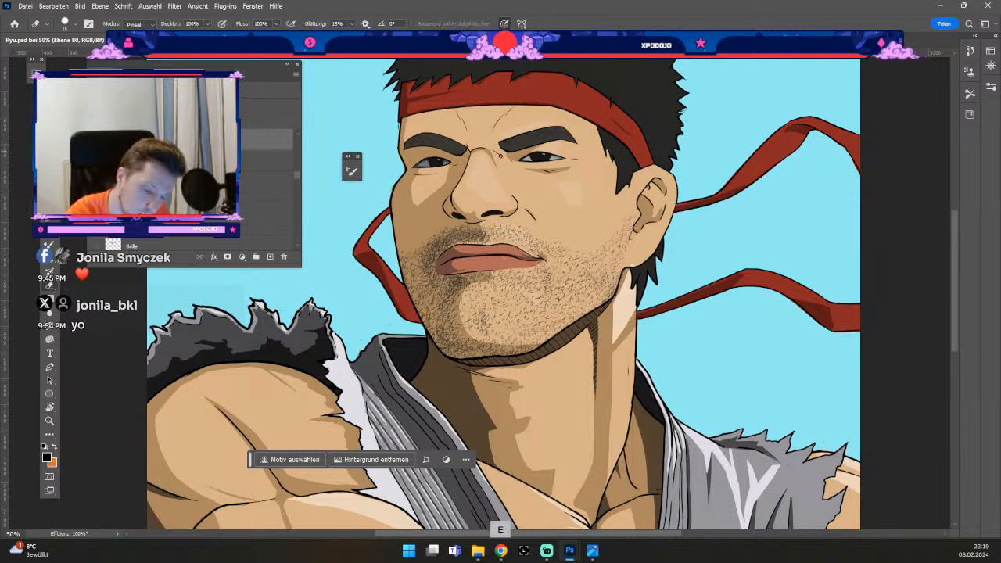
key("b")
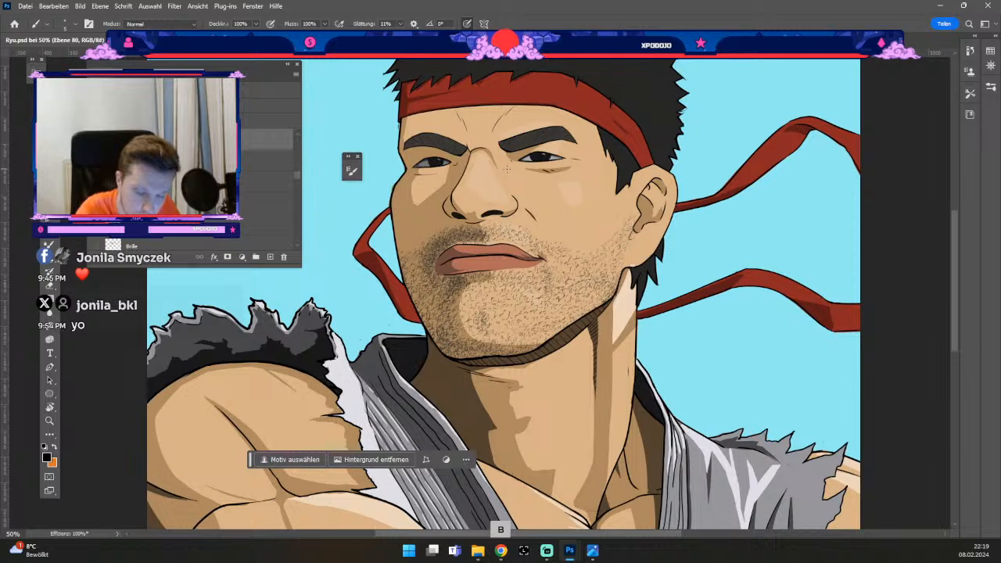
- Try to draw a fine black crease between the nose bridge and the inner corner of the eye nearer the ear, undoing the strokes
key("odiaeresis")
key("numbersign")
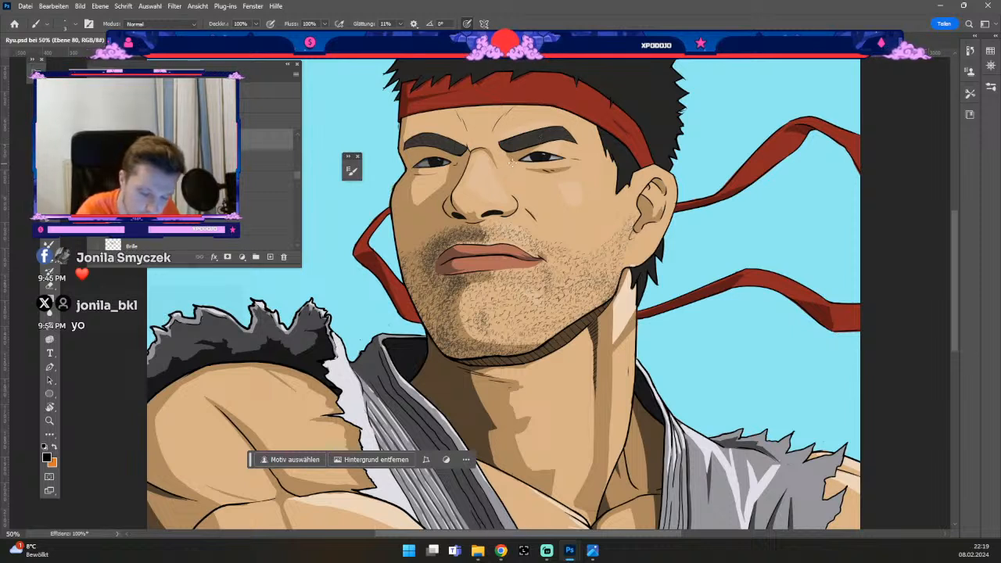
key("ctrl+z")
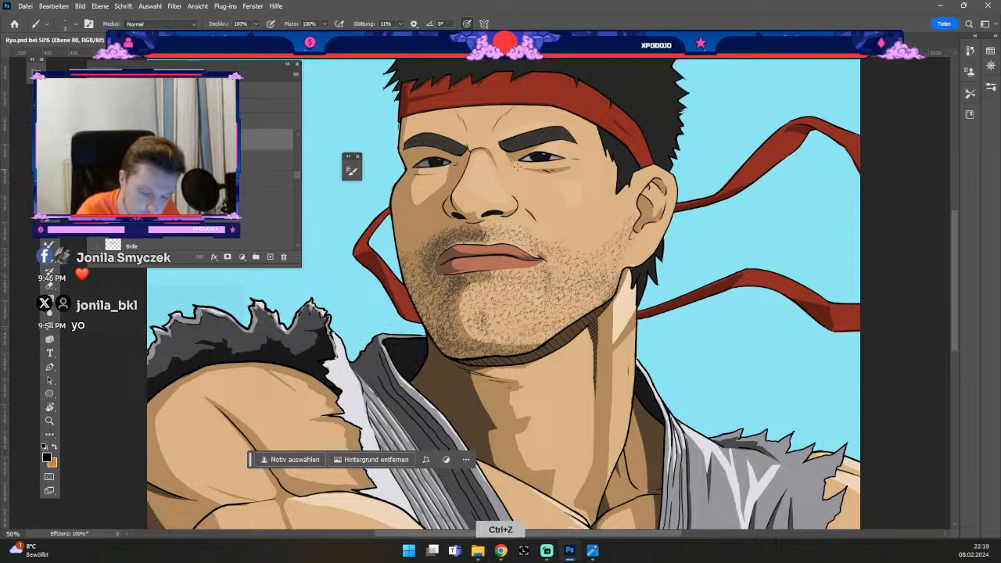
key("ctrl+z")
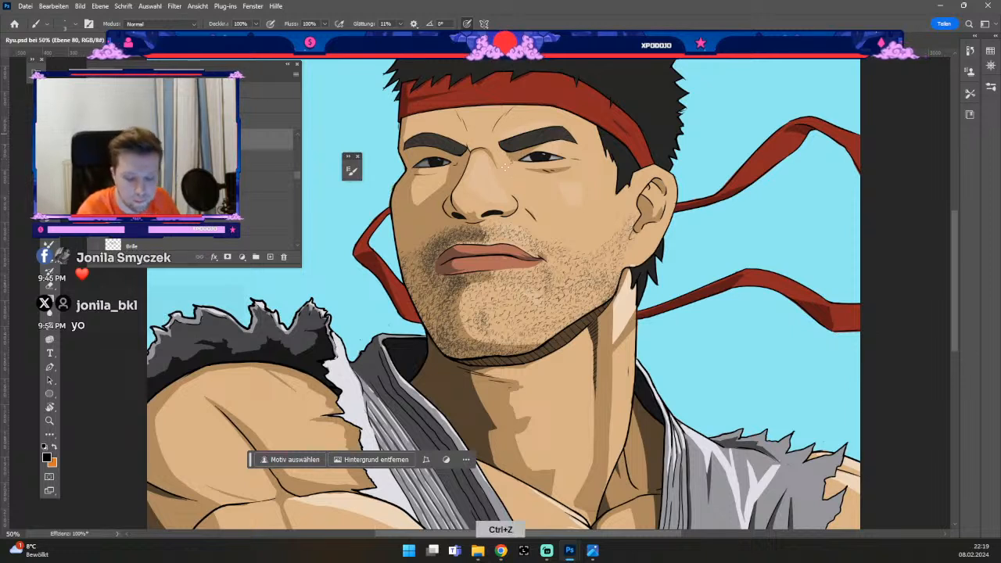
key("ctrl+z")
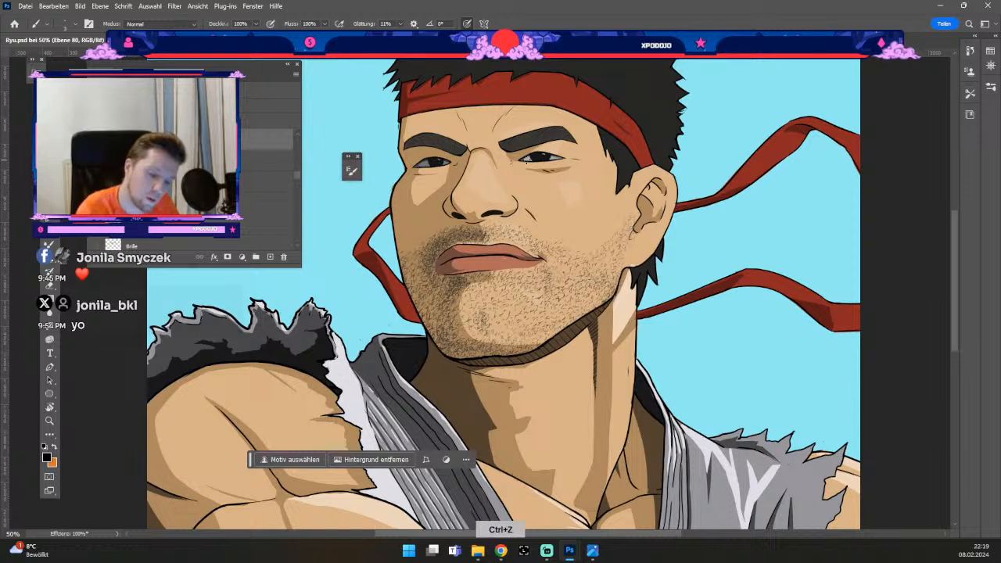
key("ctrl+z")
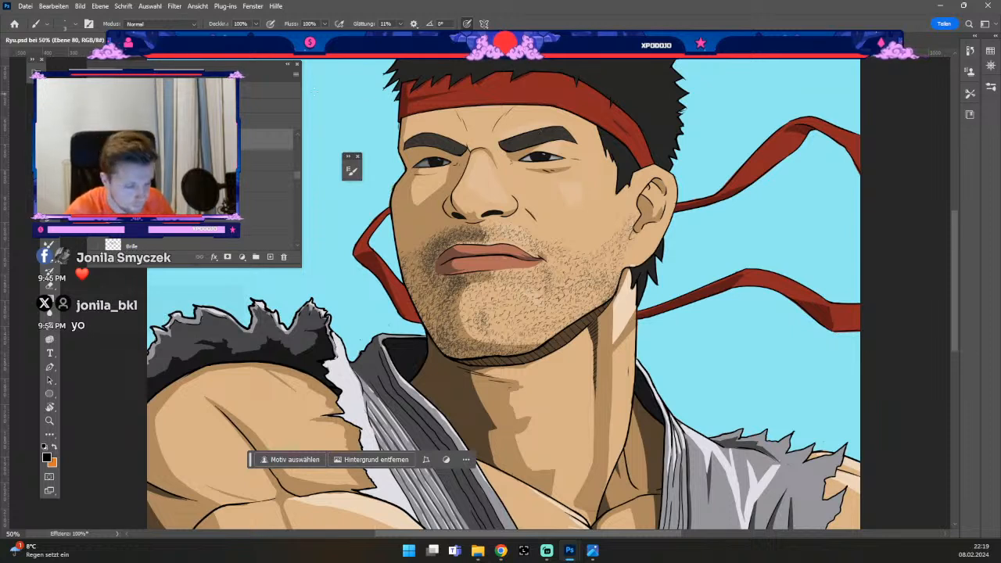
- Redraw the black inner line above the earlobe on layer Ebene 50 with a fine brush and trim it with a small eraser
key("v")
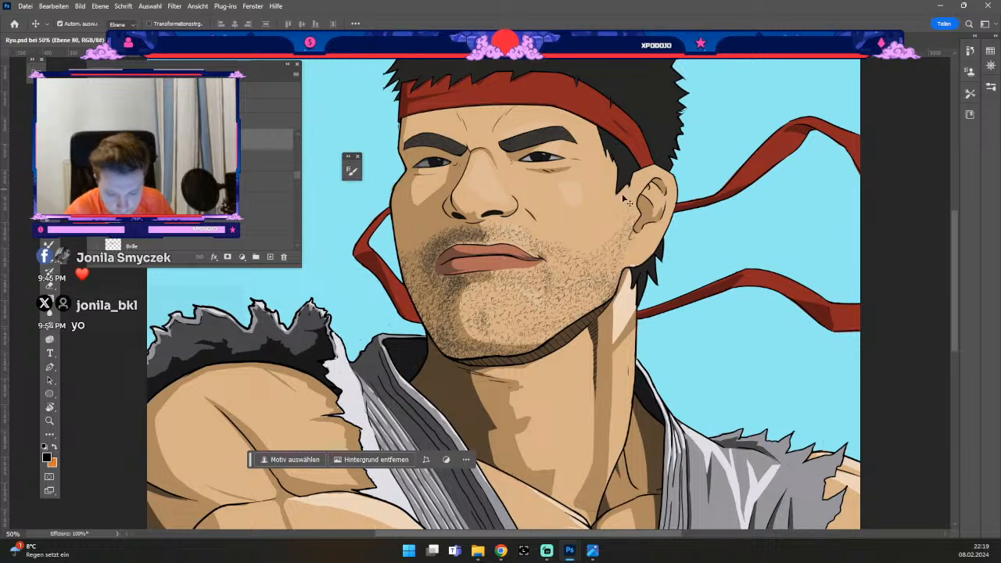
left_click(640, 237)
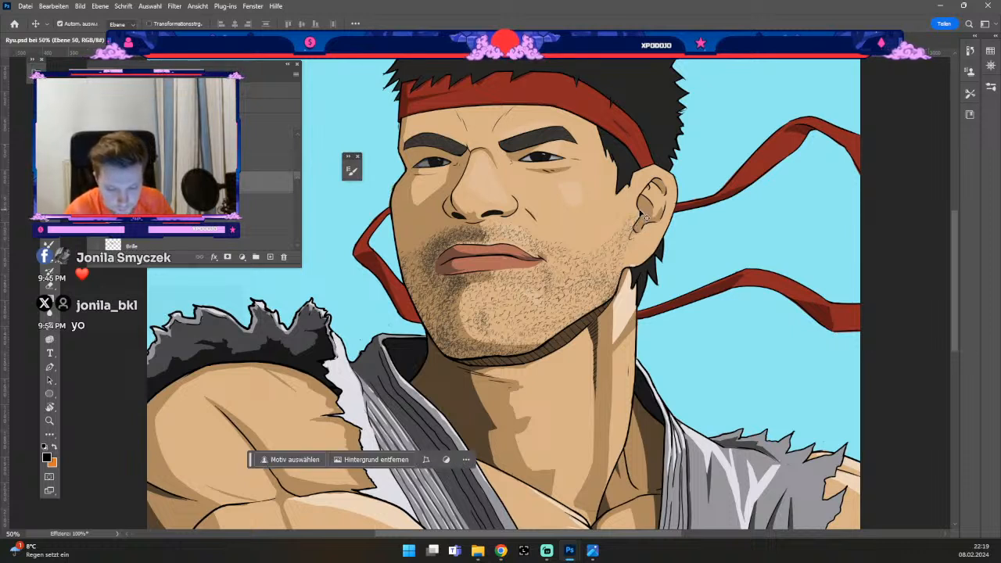
key("e")
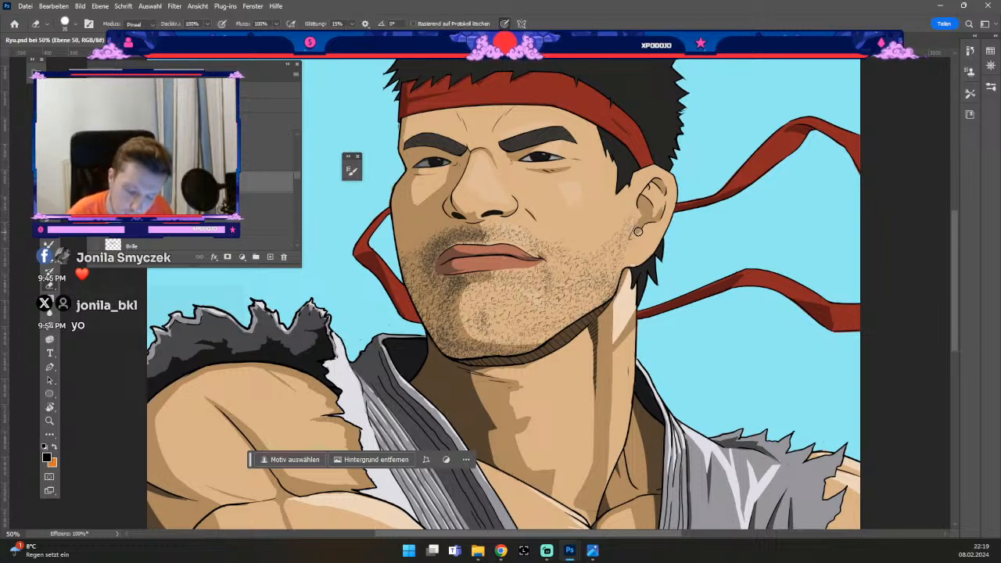
key("b")
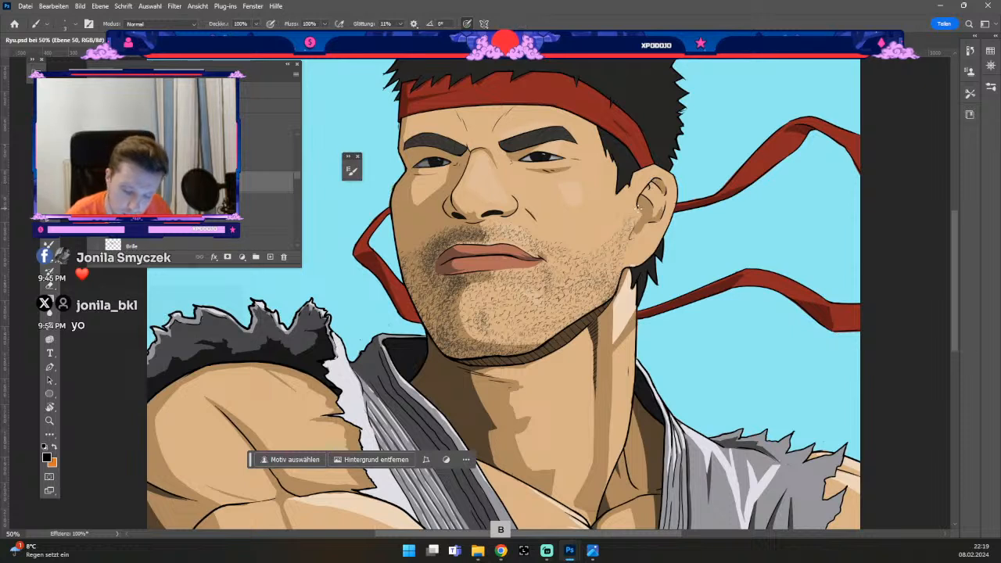
key("odiaeresis")
key("numbersign")
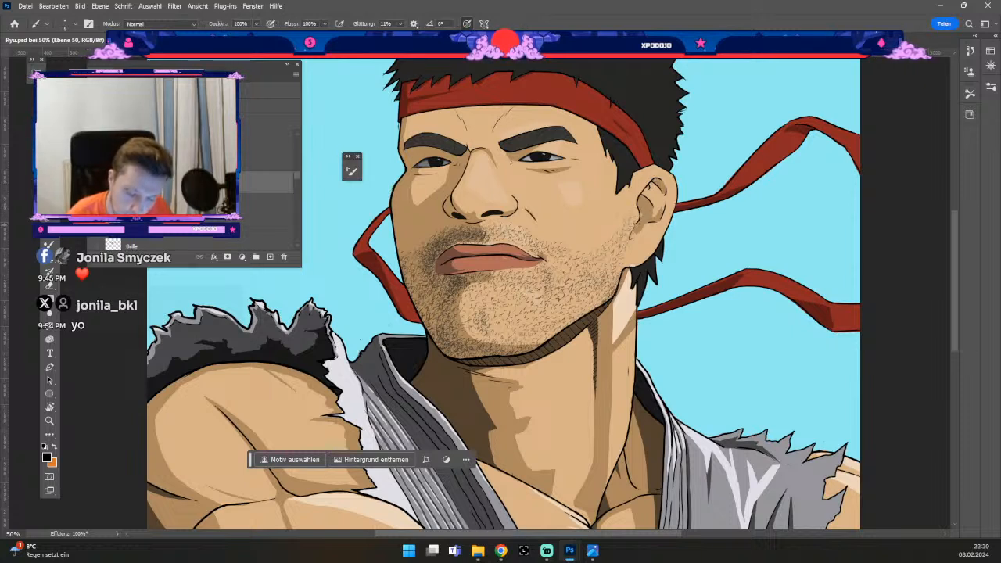
key("ctrl+z")
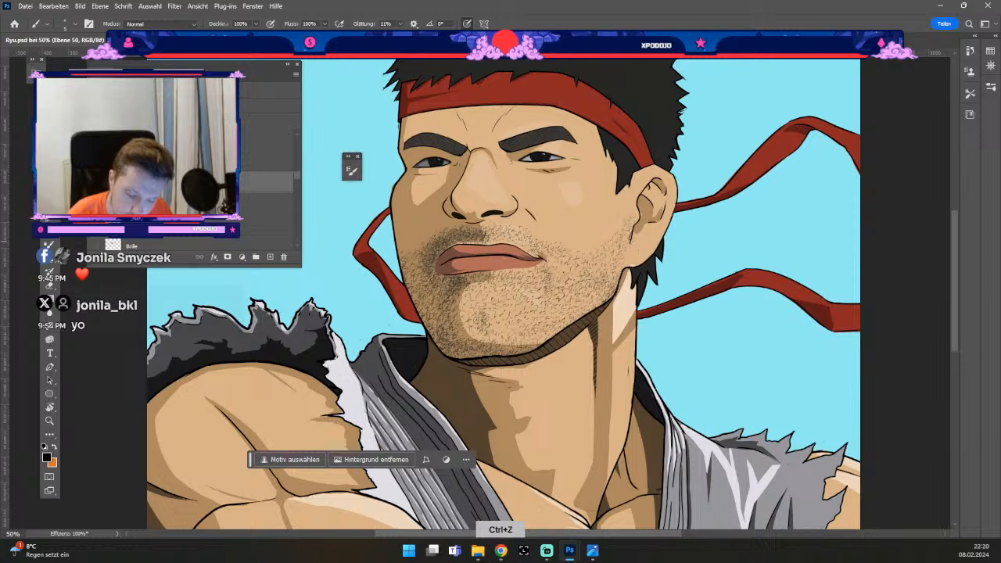
key("odiaeresis")
key("numbersign")
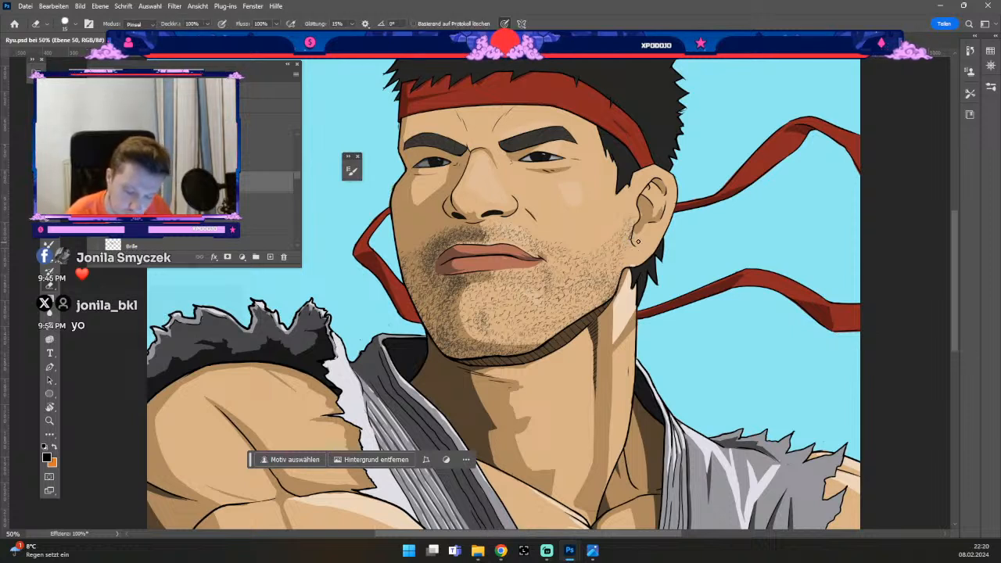
key("b")
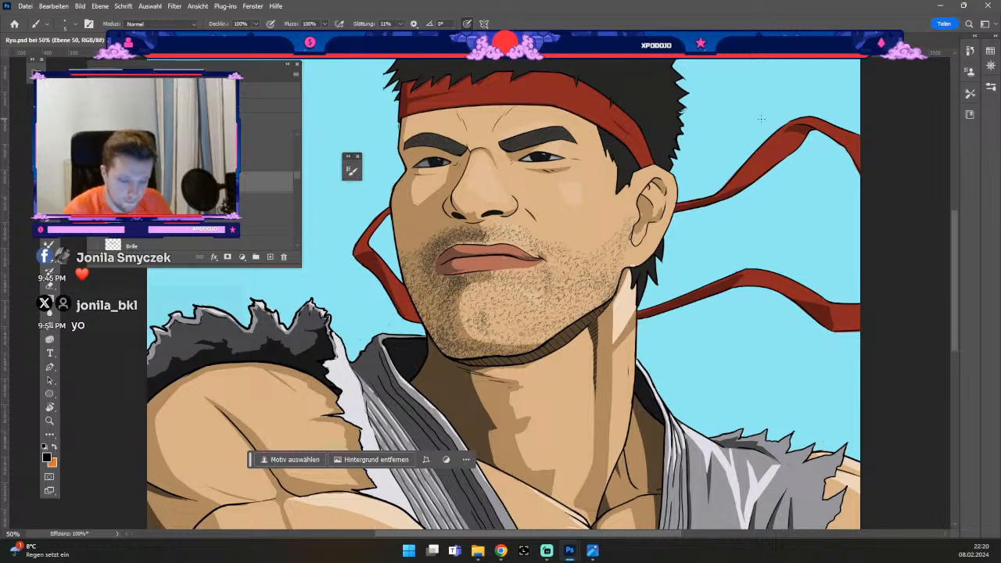
key("ctrl+minus")
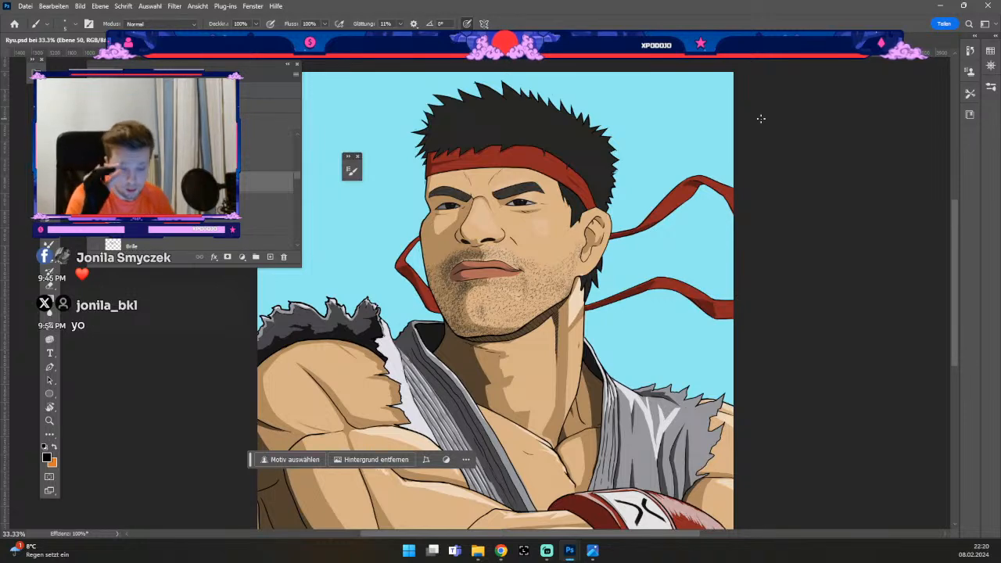
key("ctrl+plus")
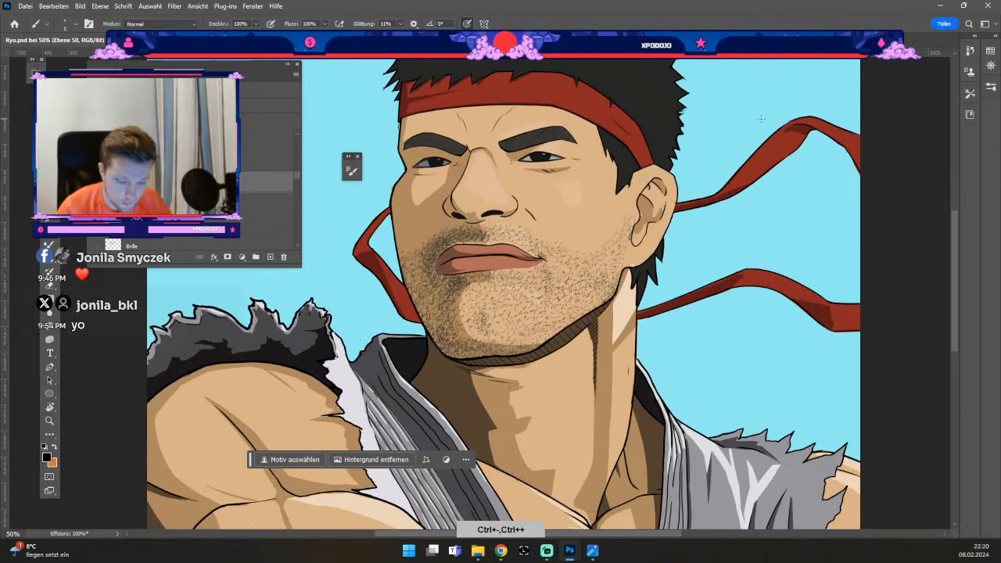
- Sample the ear's brown shadow tone and paint the inner ear shading on layer Ebene 56 down to the redrawn line
key("v")
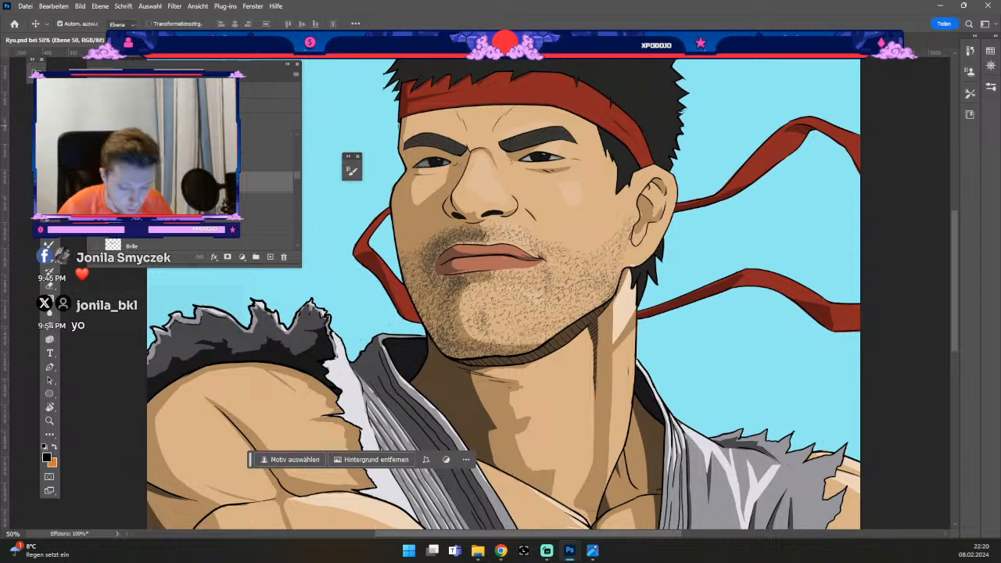
left_click(646, 205)
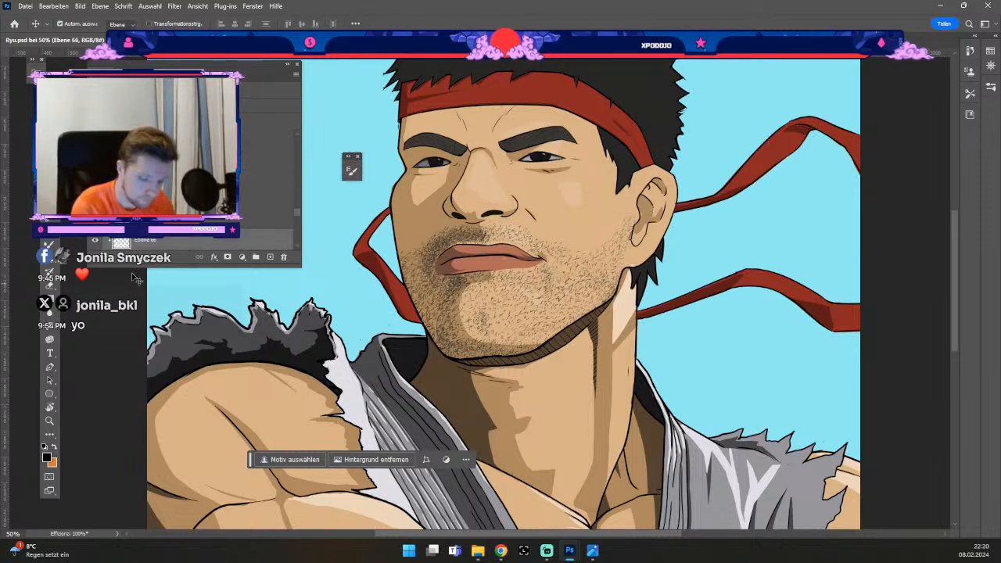
left_click(94, 243)
left_click(94, 243)
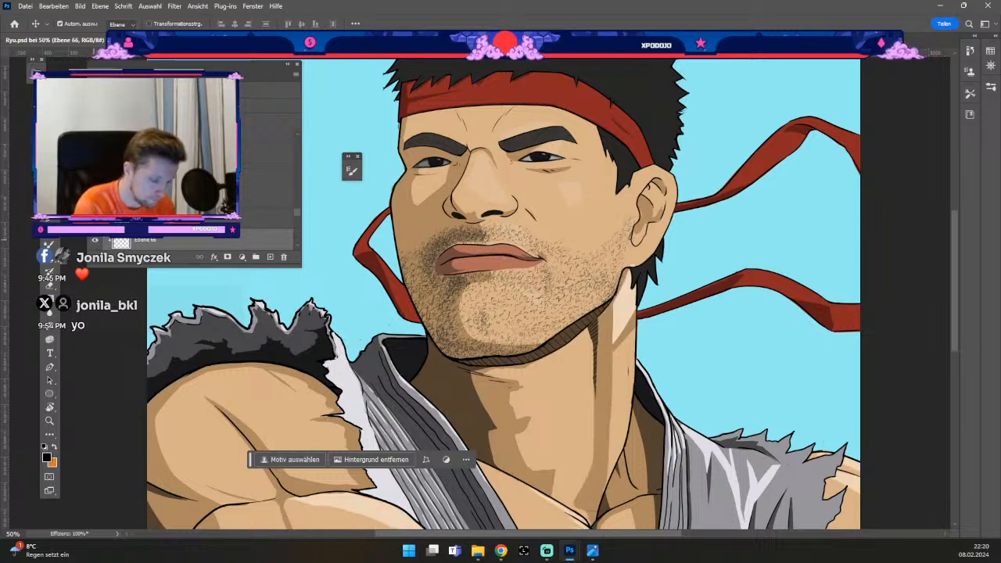
left_click(47, 457)
left_click(646, 206)
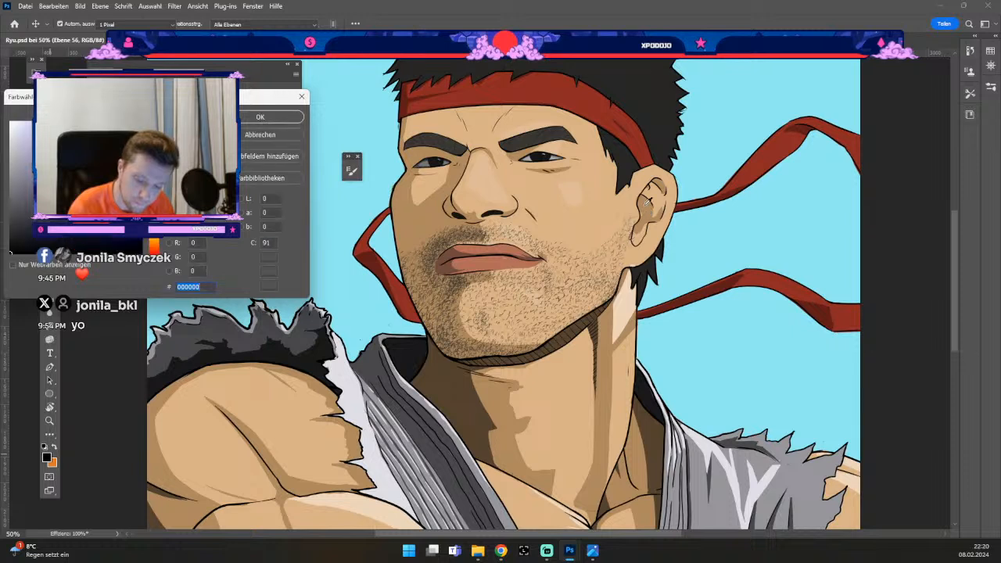
left_click(287, 119)
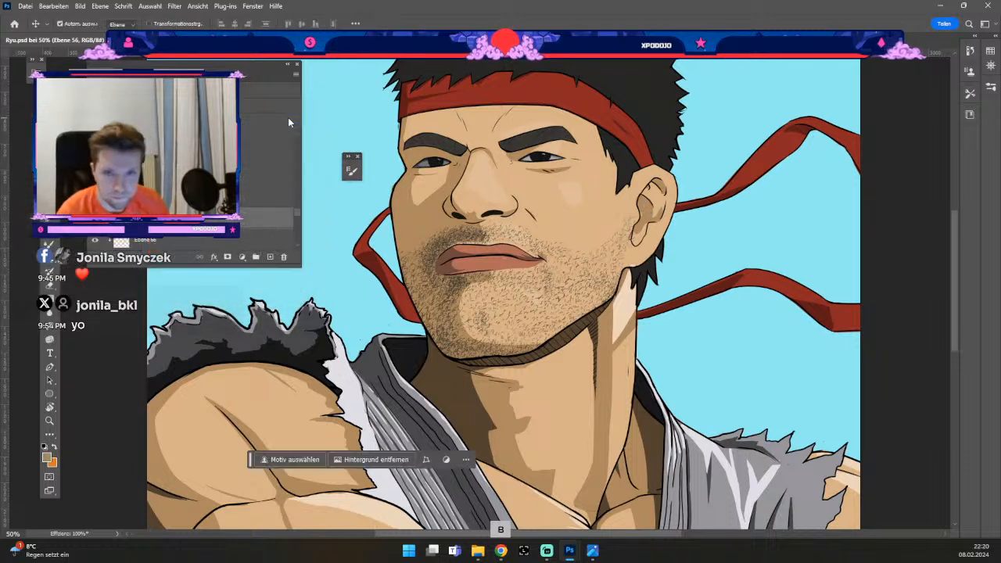
key("b")
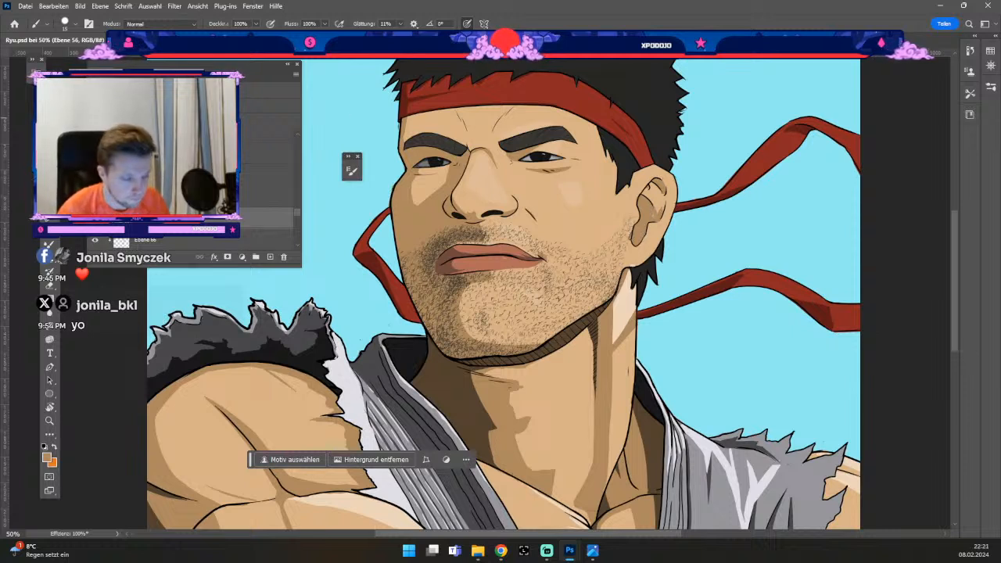
- Select the base skin layer Ebene 6 at the ear's outer rim and sample the light skin tone for touching up with the brush
key("v")
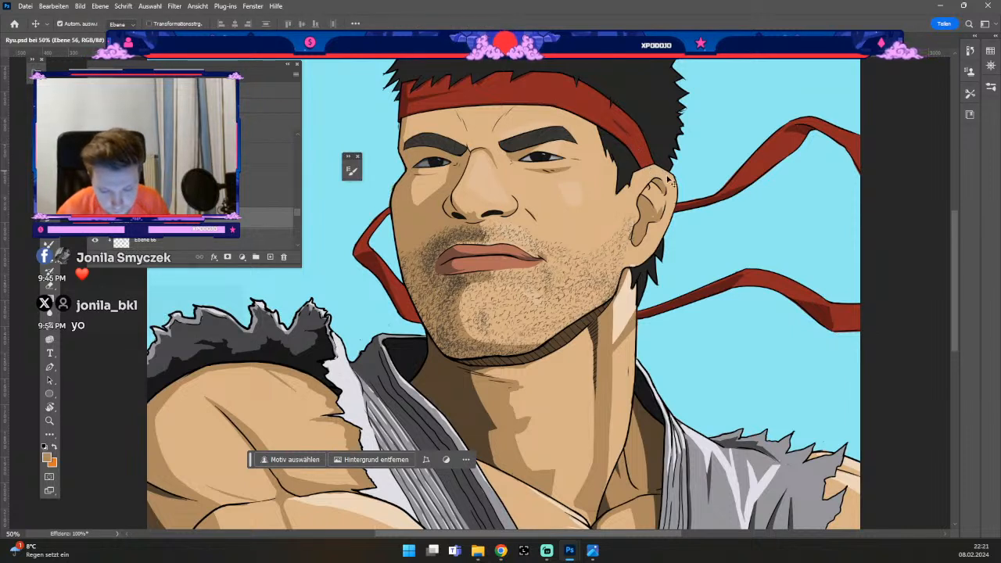
left_click(672, 184)
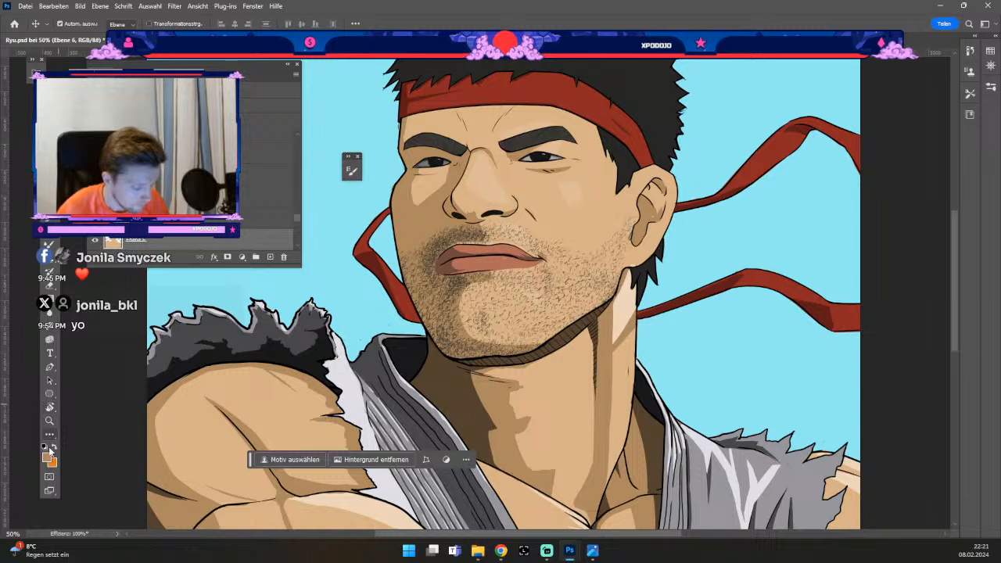
key("i")
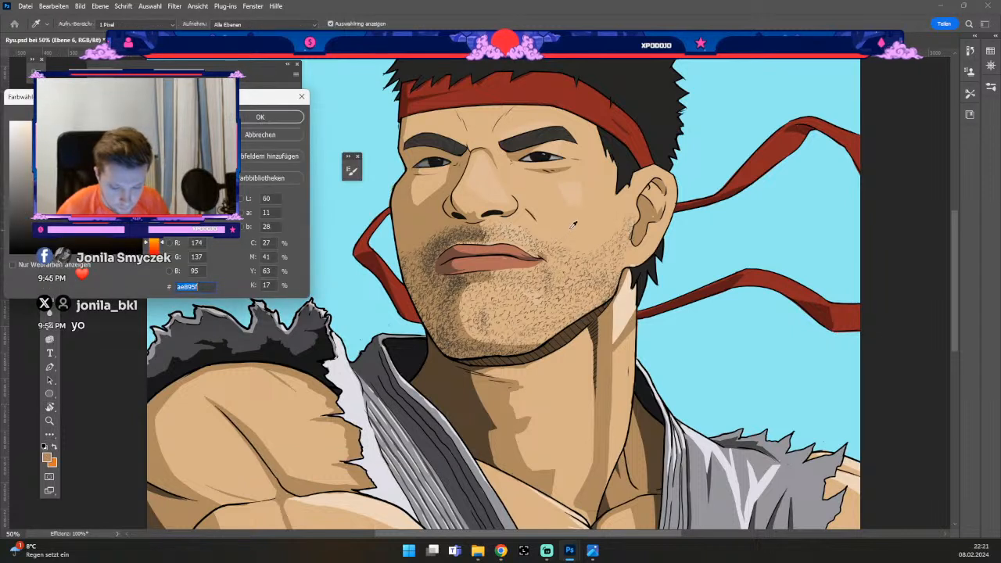
left_click(268, 119)
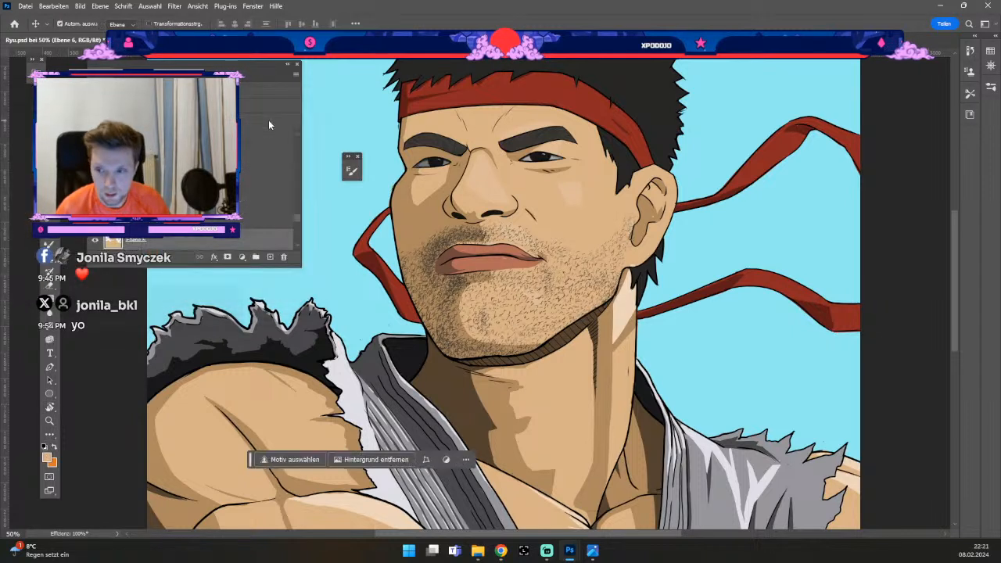
key("b")
key("odiaeresis")
key("numbersign")
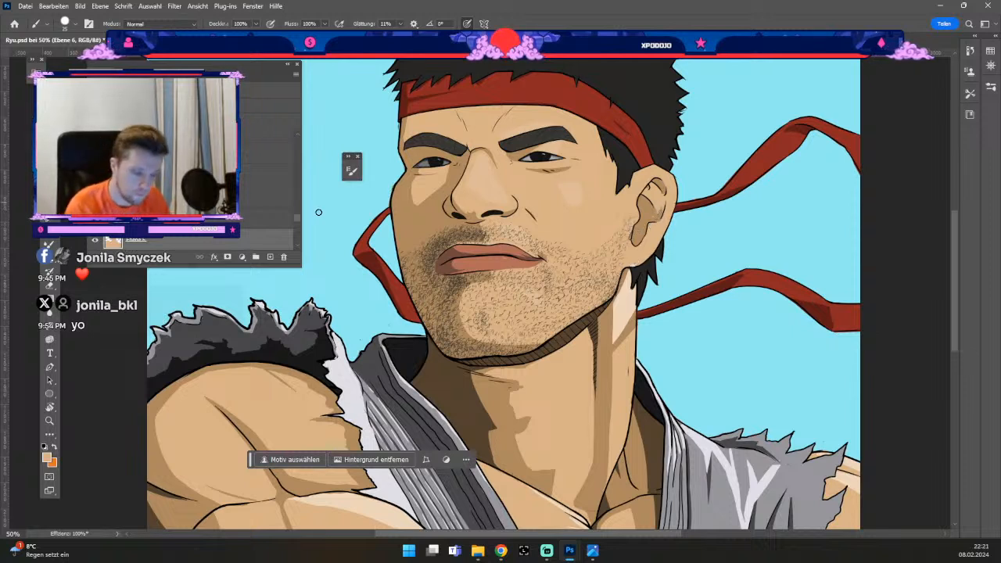
- Clean up below the earlobe on layer Ebene 67 and along the cheek beside the ear on layer Ebene 3 with the eraser
key("v")
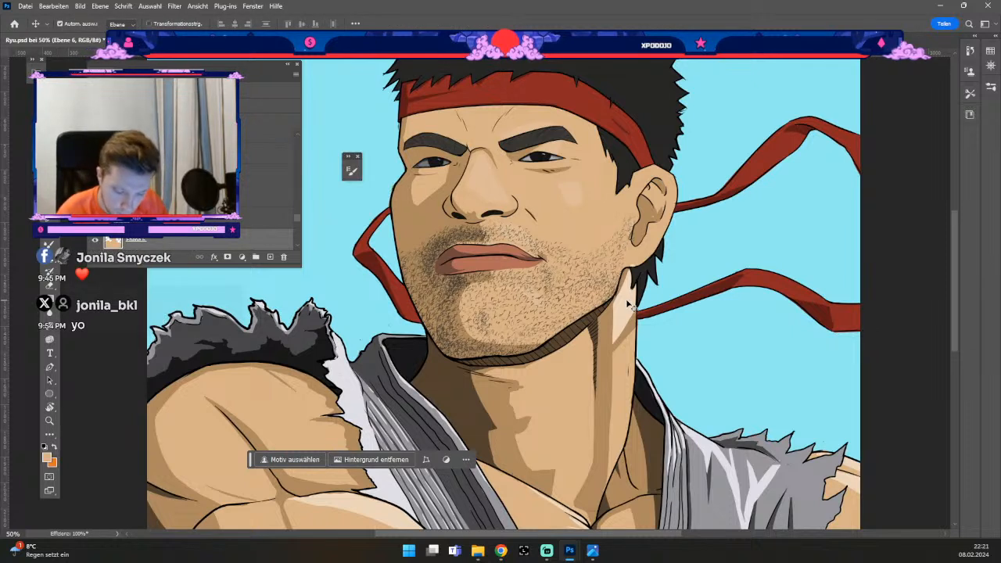
left_click(636, 270)
key("e")
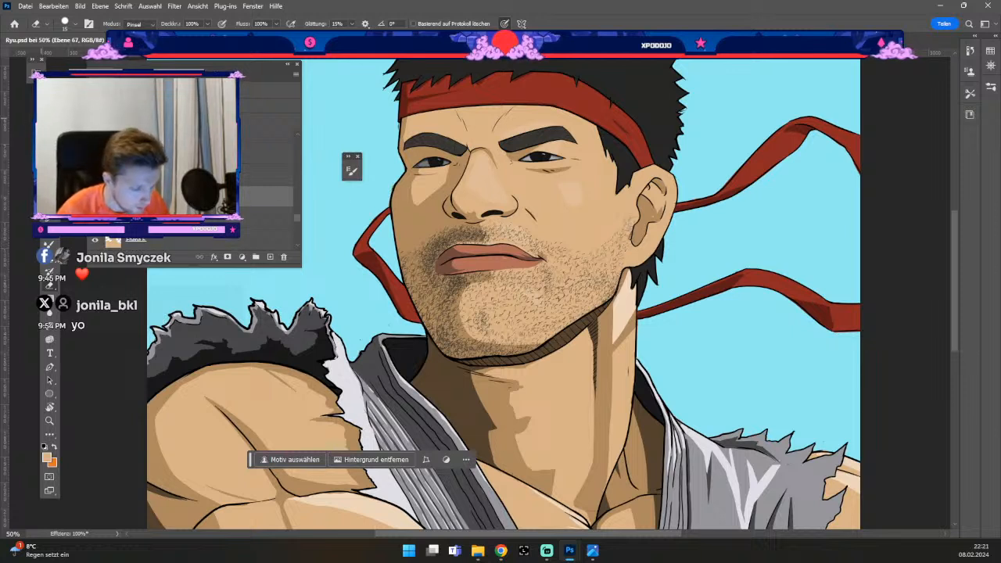
key("v")
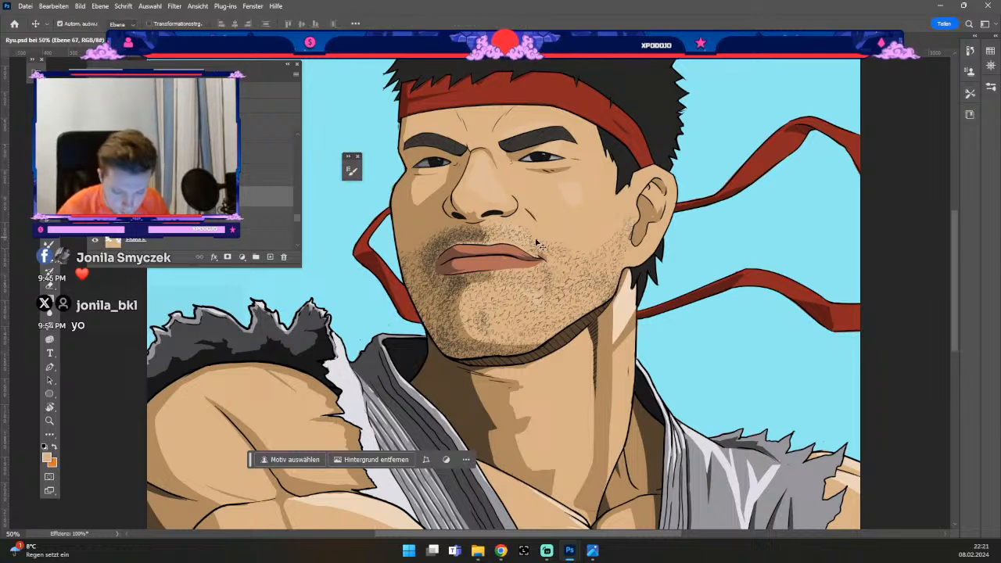
left_click(631, 242)
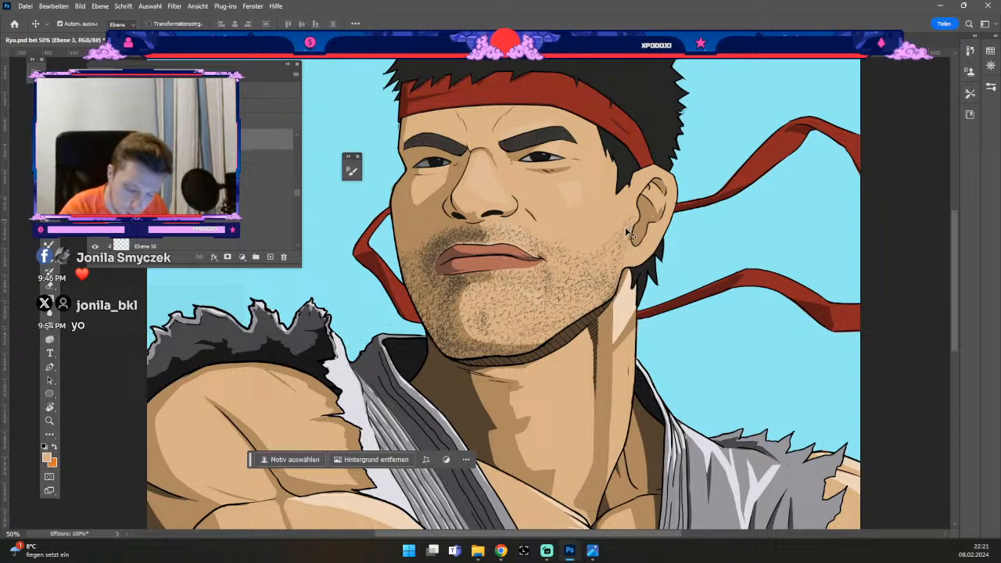
key("e")
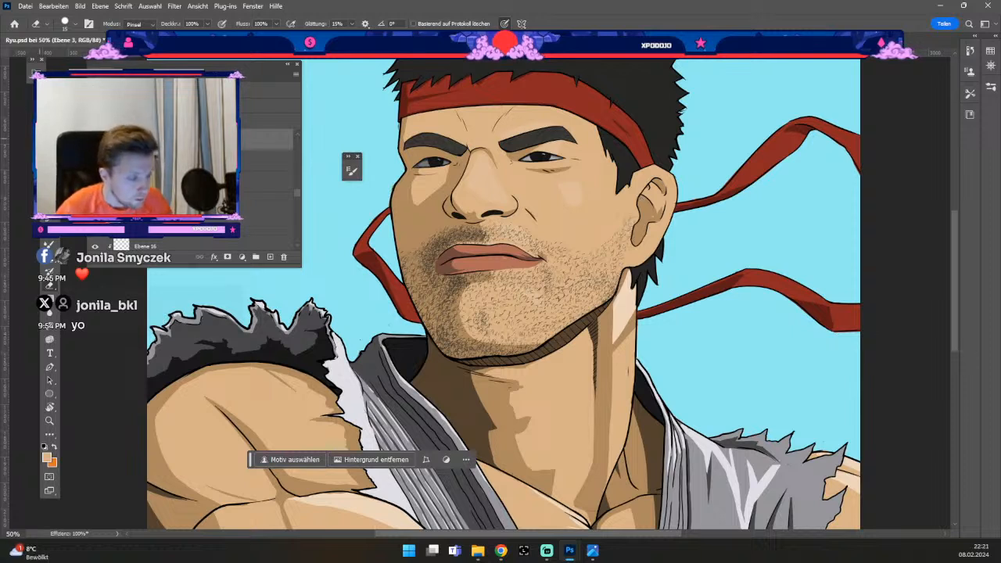
- Select the ear shading layer Ebene 66, sample the brown shadow colour ae895f and touch up the inner ear shadow with a fine brush
key("v")
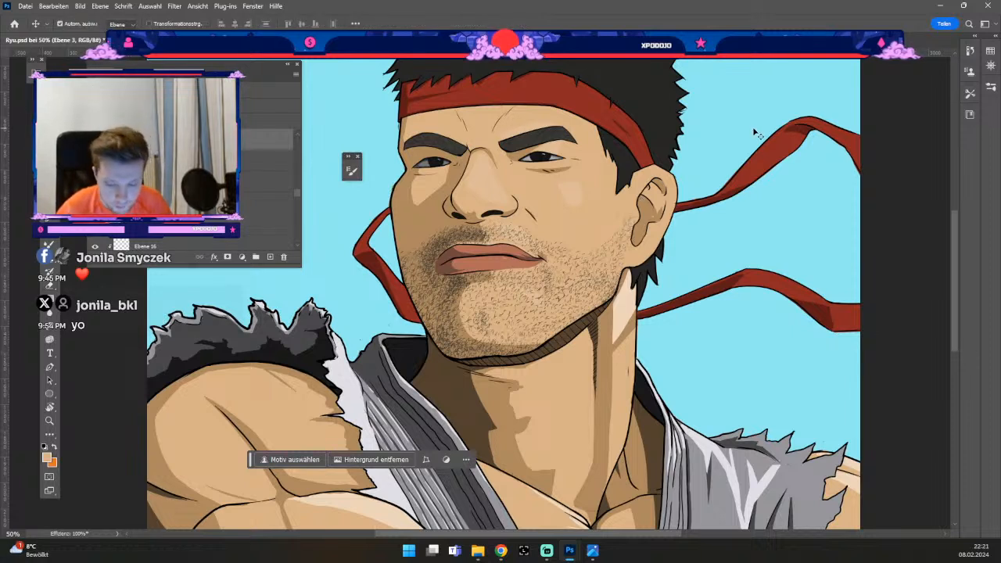
left_click(655, 215)
left_click(46, 458)
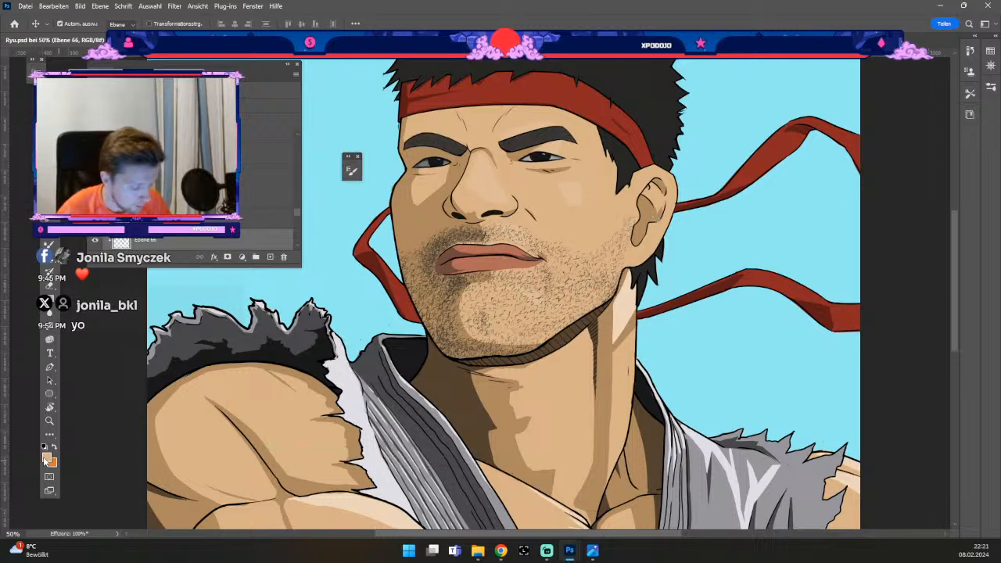
left_click(651, 203)
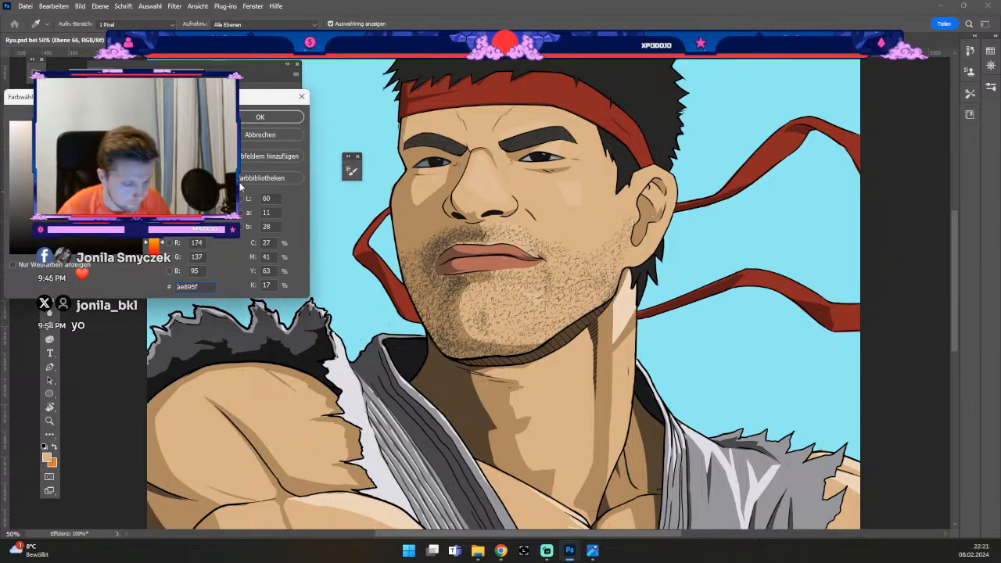
left_click(274, 117)
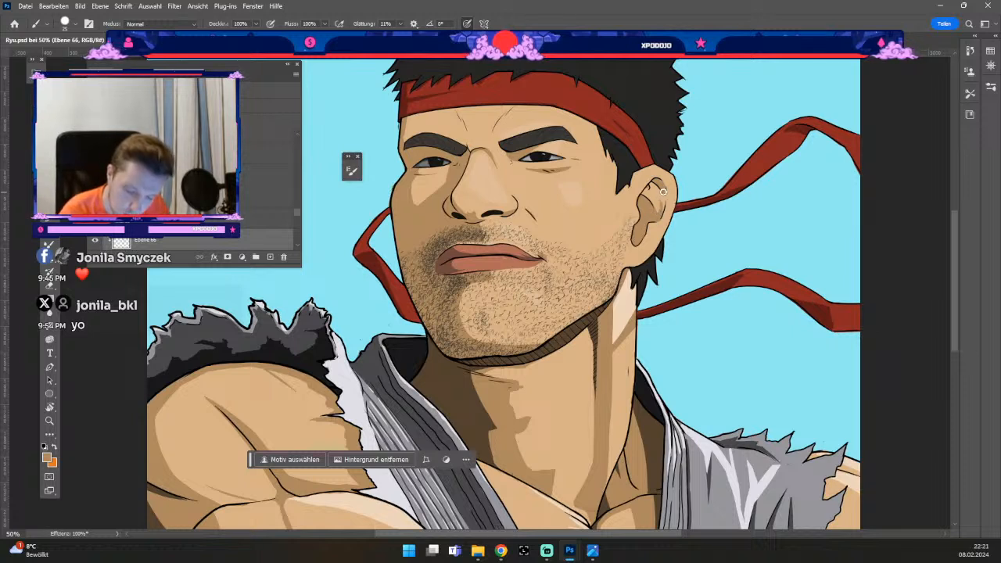
key("ctrl+z")
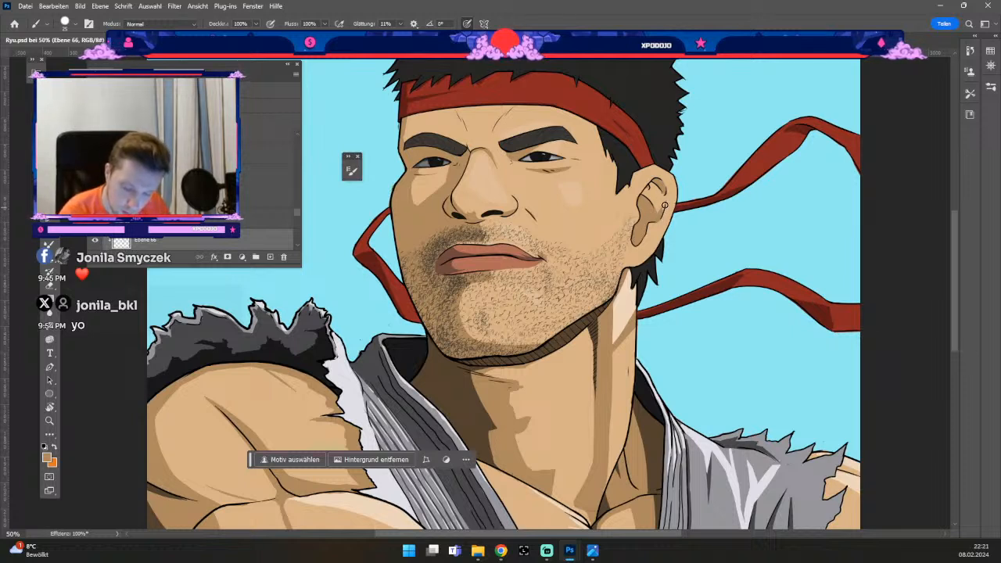
key("odiaeresis")
key("numbersign")
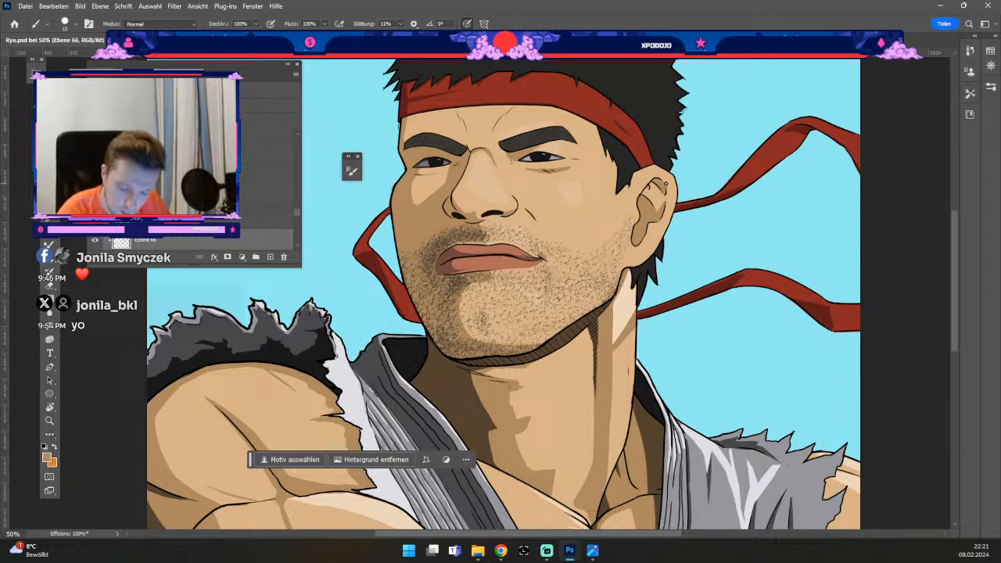
- Clean up the cheek beside the earlobe on layer Ebene 29 with a size 30 eraser
key("v")
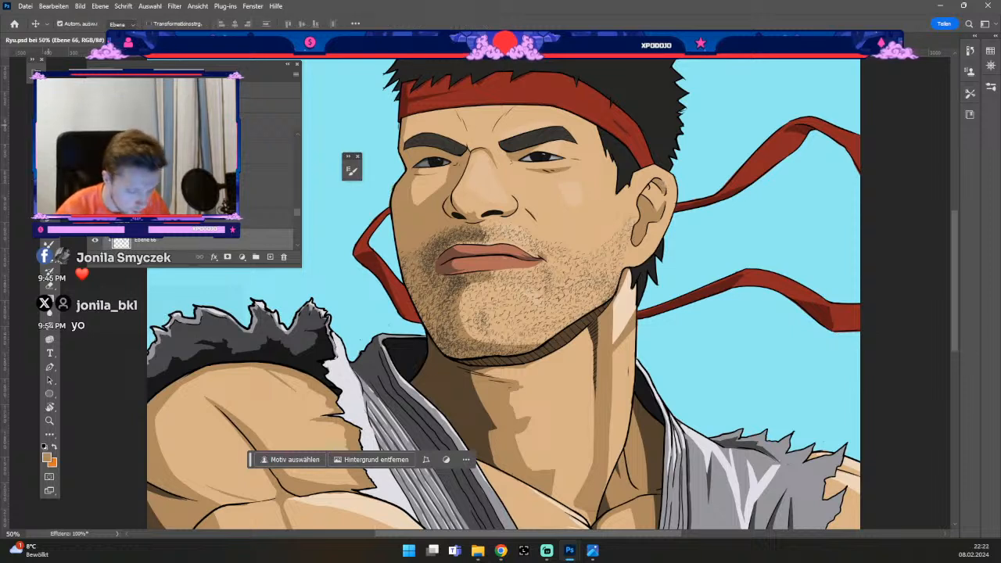
left_click(615, 239)
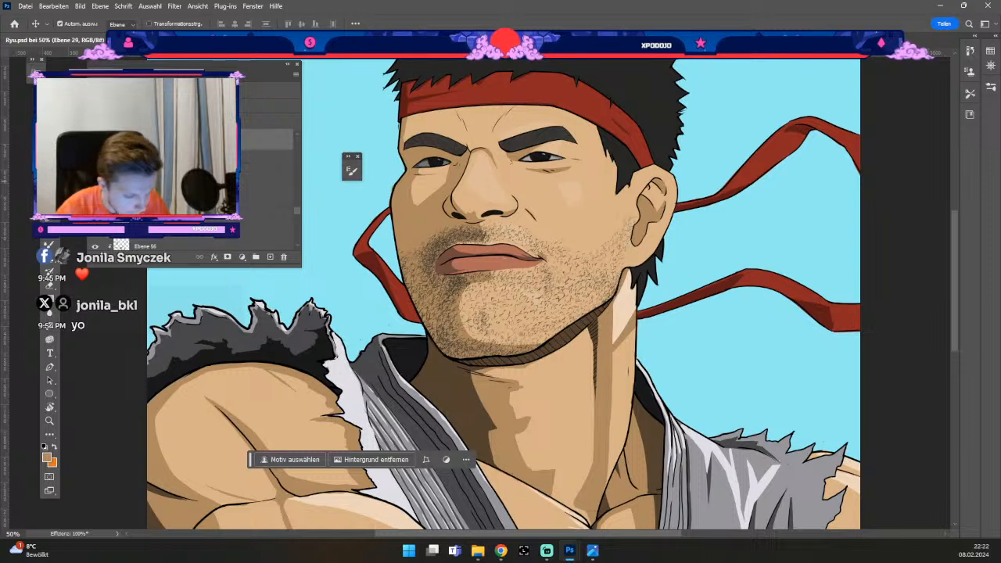
key("e")
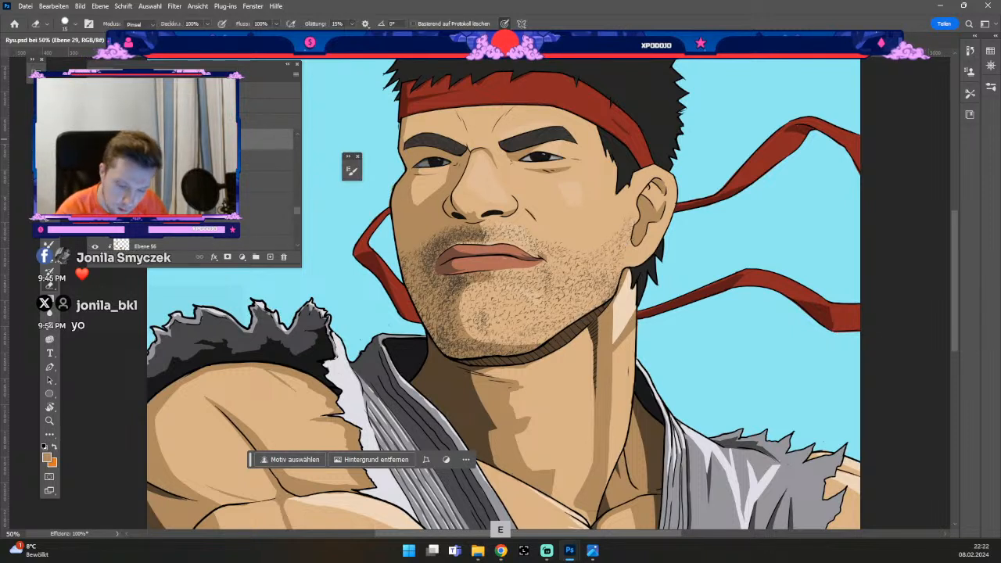
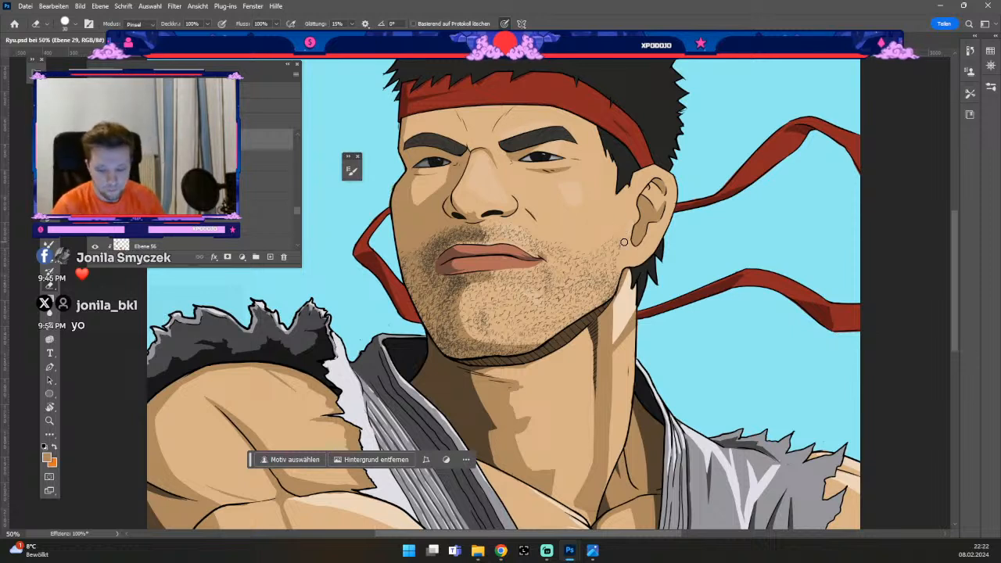
- Sample the dark brown 54422f, add a new layer above Ebene 66 and paint a dark shadow in the lower ear hollow
key("v")
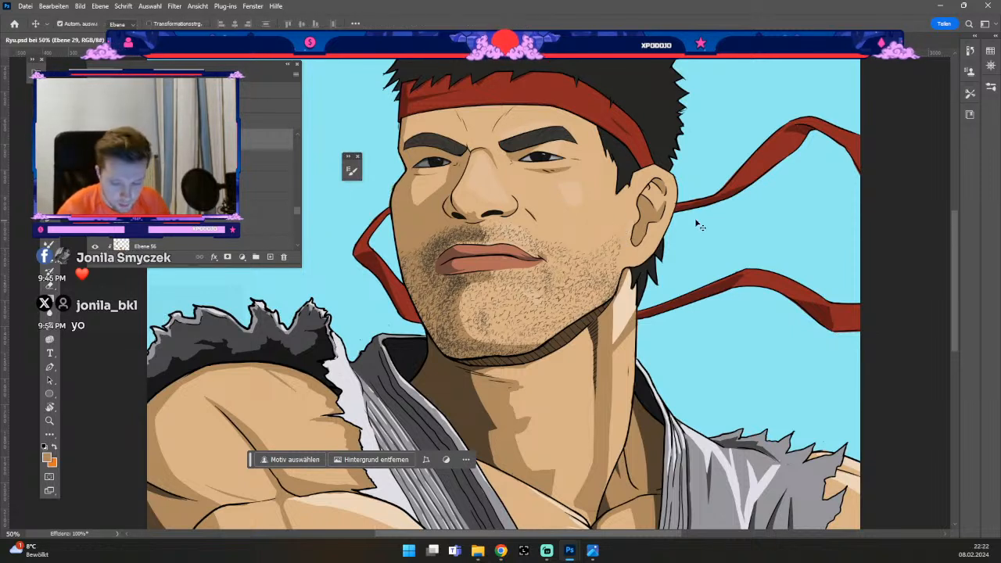
left_click(653, 233)
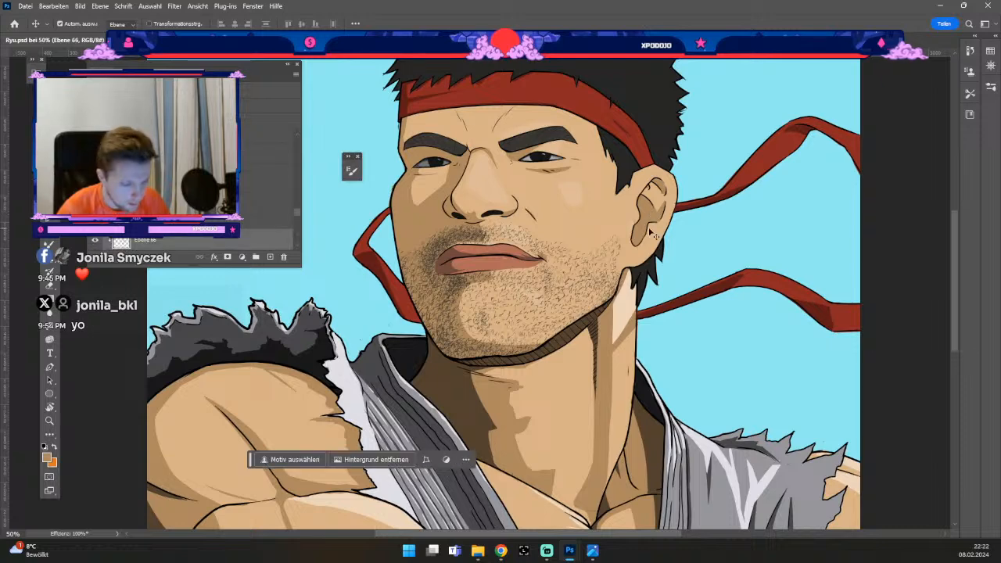
left_click(47, 457)
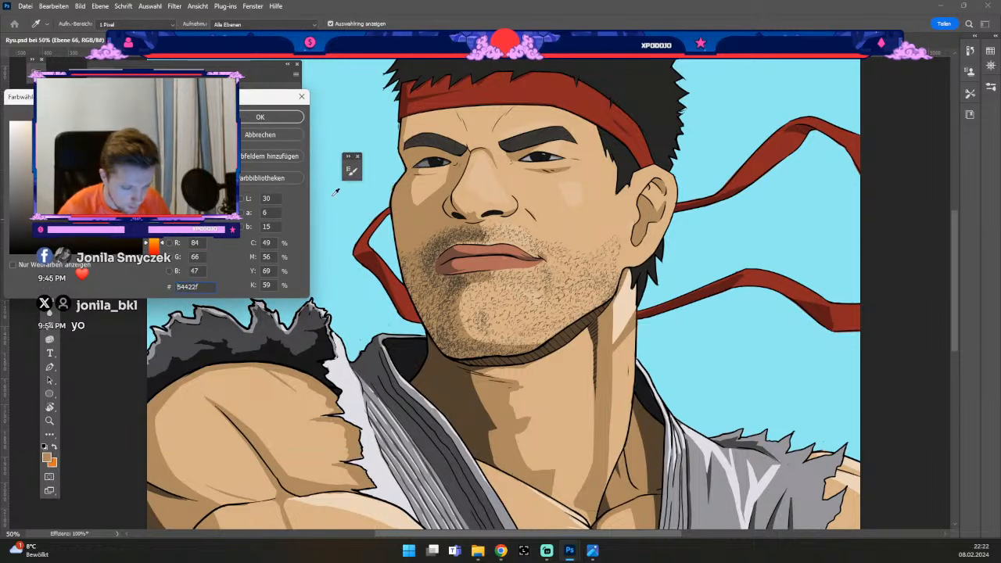
left_click(268, 117)
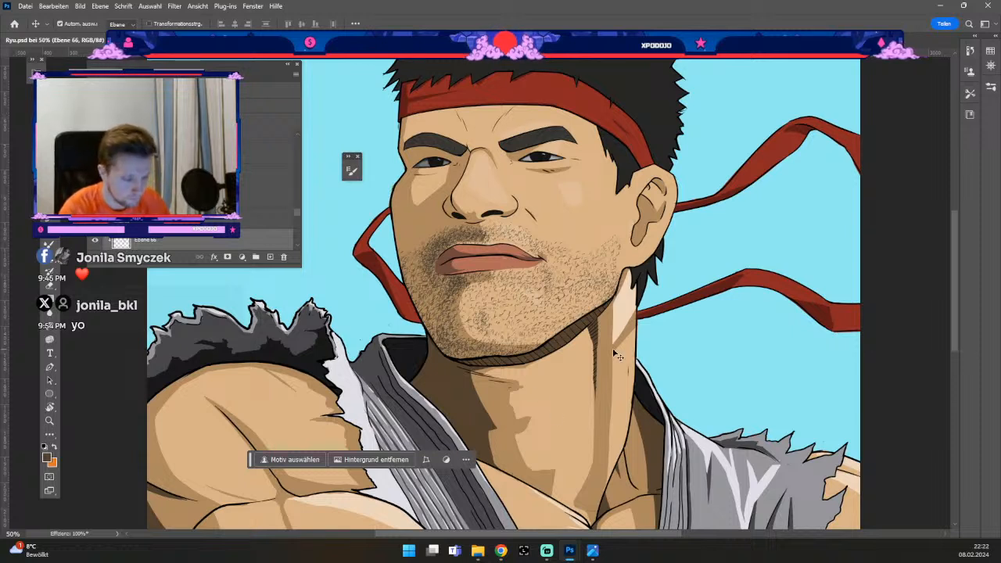
left_click(270, 257)
key("b")
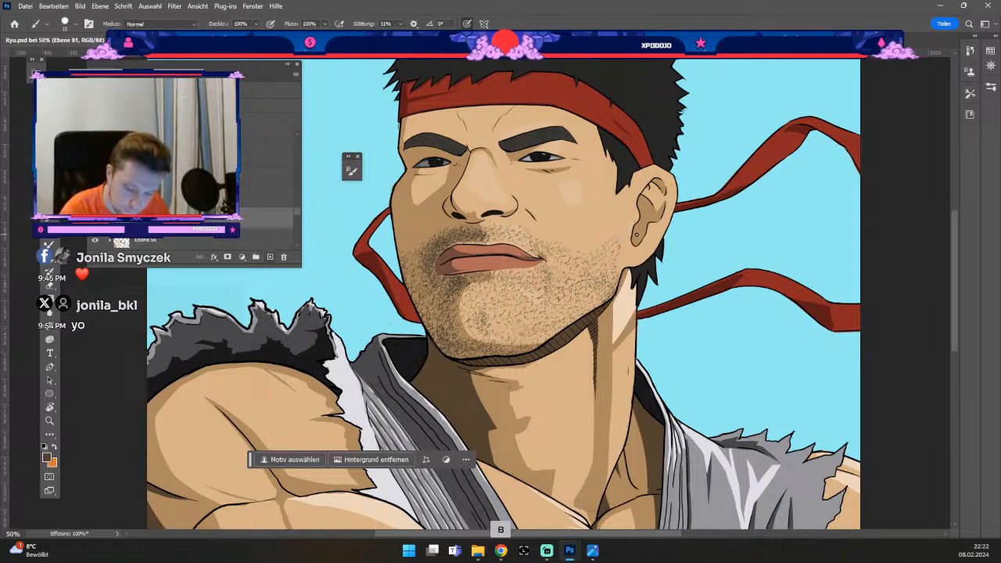
key("odiaeresis")
key("numbersign")
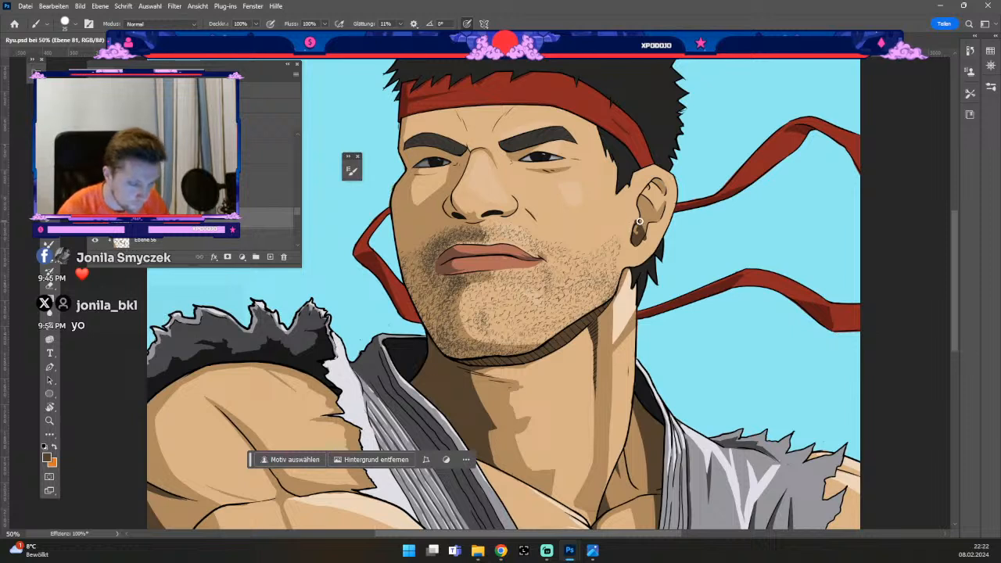
- Move layer Ebene 81 higher in the layer stack and trim the dark ear shadow's edges with a size 20 eraser
scroll(253, 212, "up", 5)
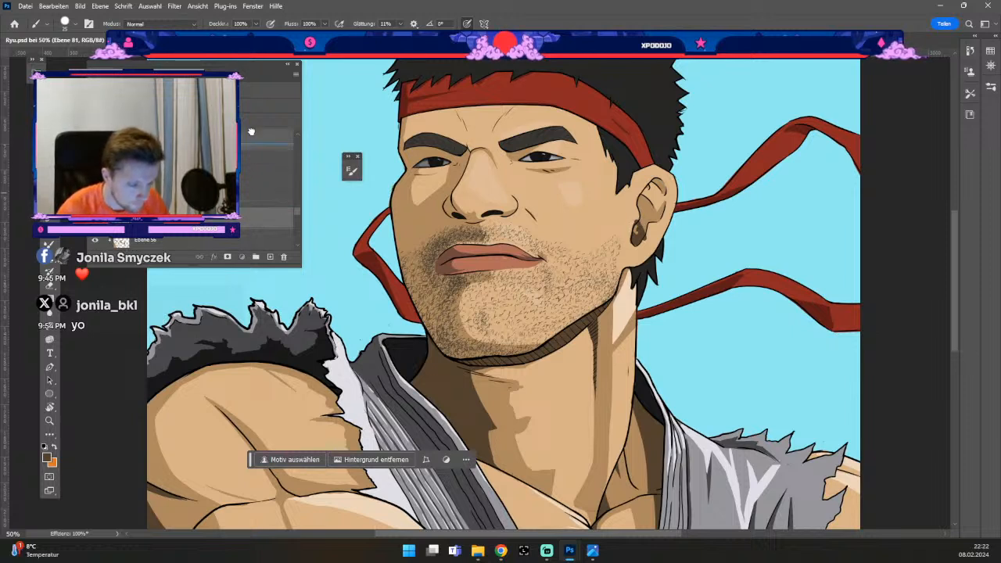
scroll(253, 128, "up", 2)
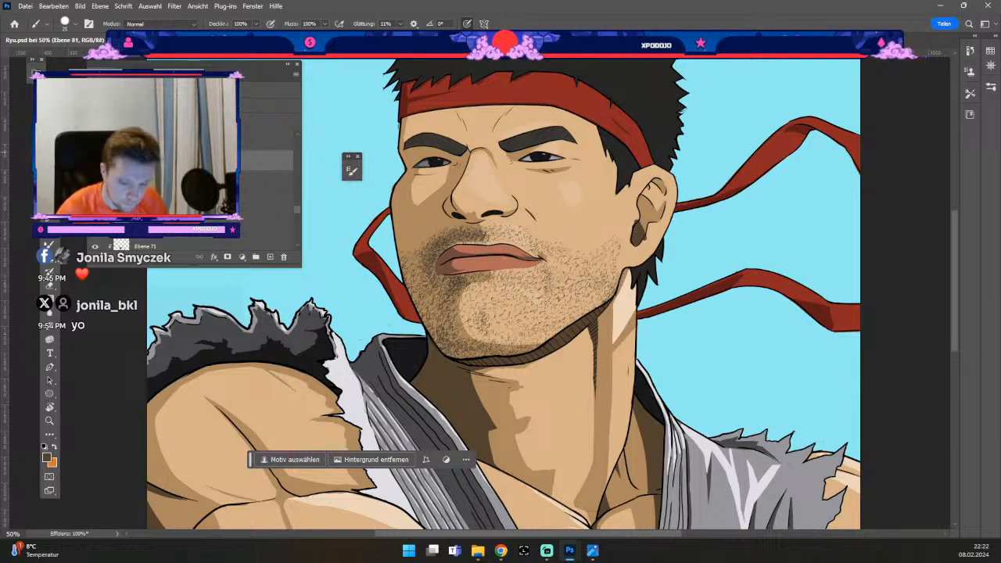
key("b")
key("e")
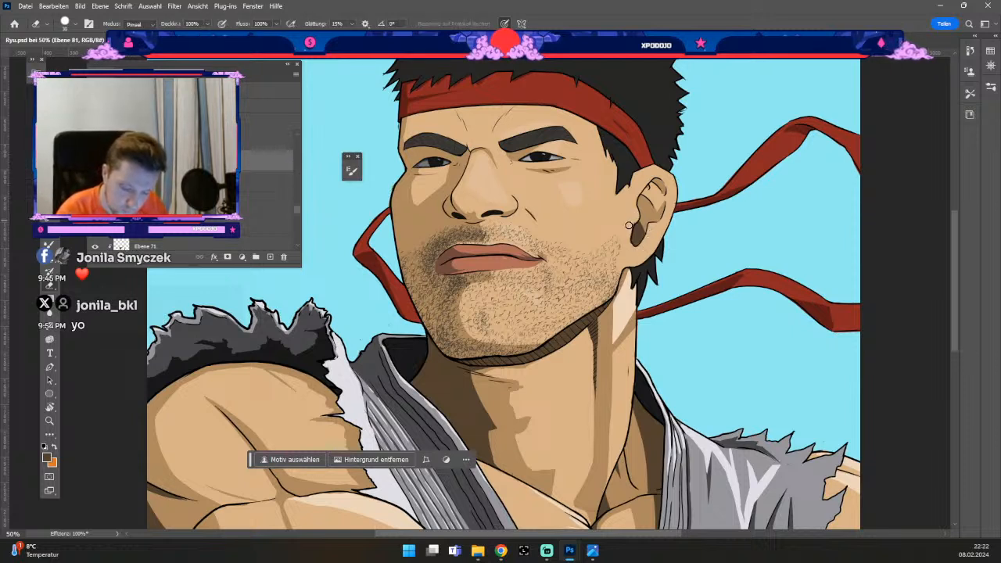
key("odiaeresis")
key("numbersign")
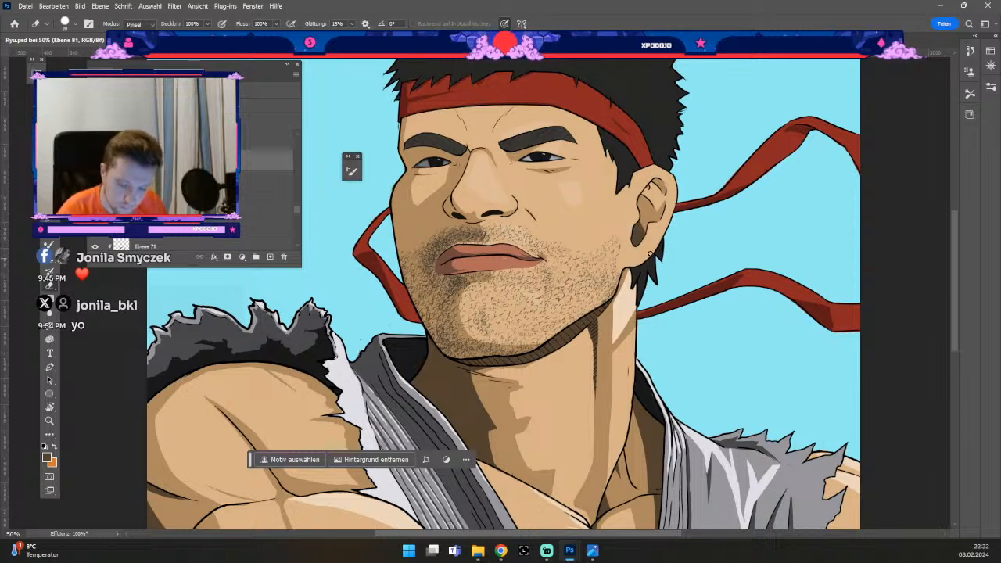
- Refine the dark shadow in the ear hollow on layer Ebene 81 with a size 20 brush
key("b")
key("odiaeresis")
key("numbersign")
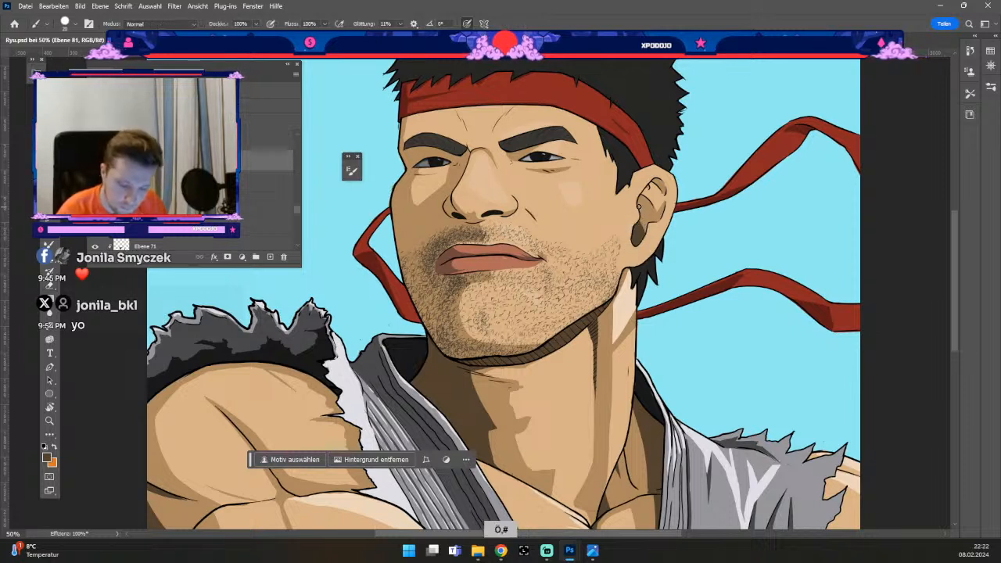
key("odiaeresis")
key("numbersign")
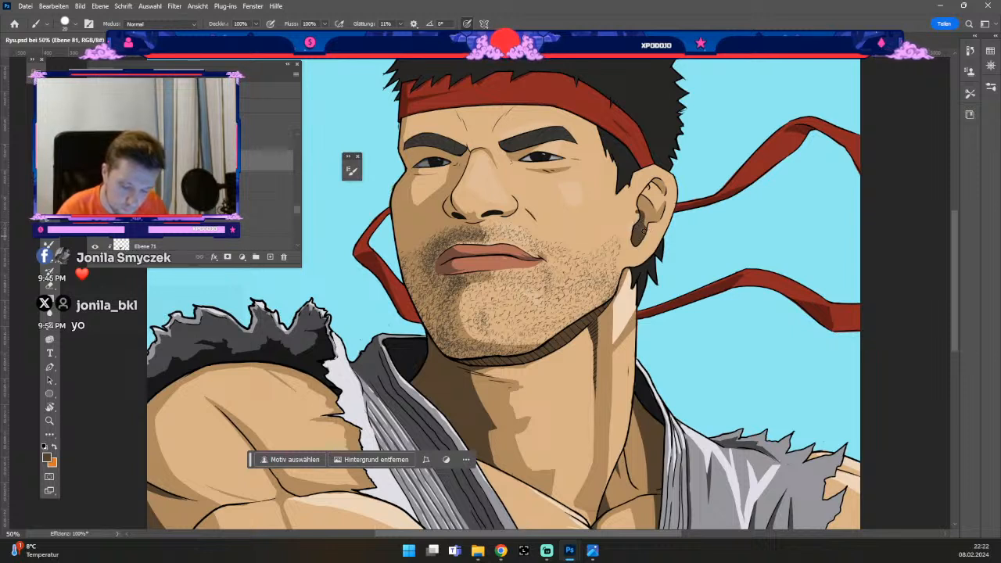
- Erase the dark shadow along the lower ear hollow on layer Ebene 81 and check the whole portrait
key("e")
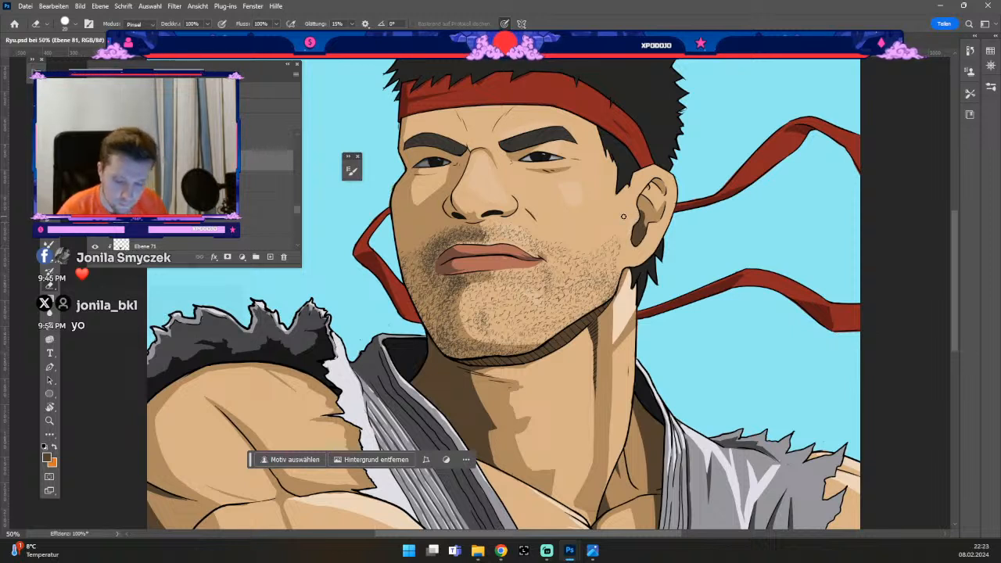
key("e")
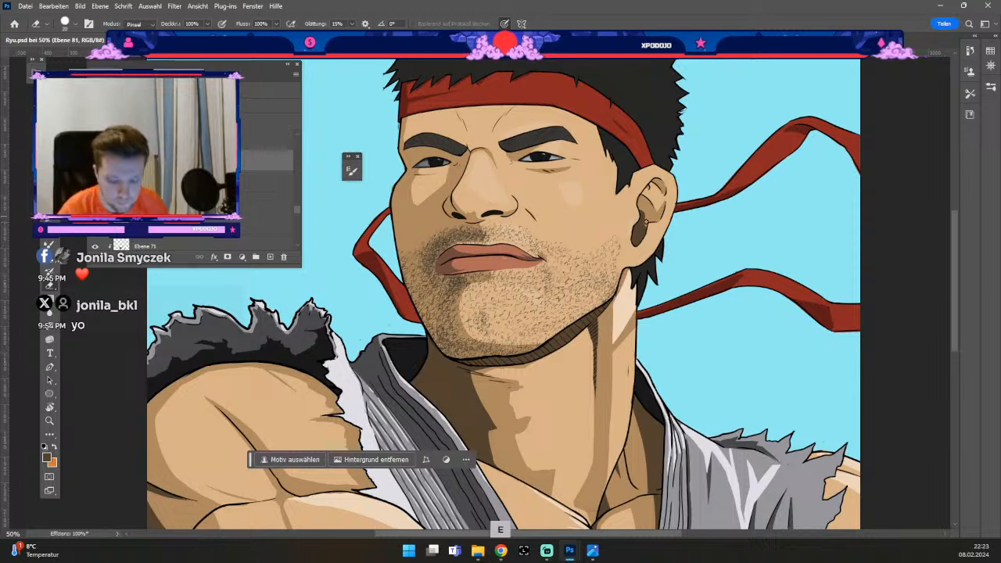
left_click_drag(647, 221, 639, 241)
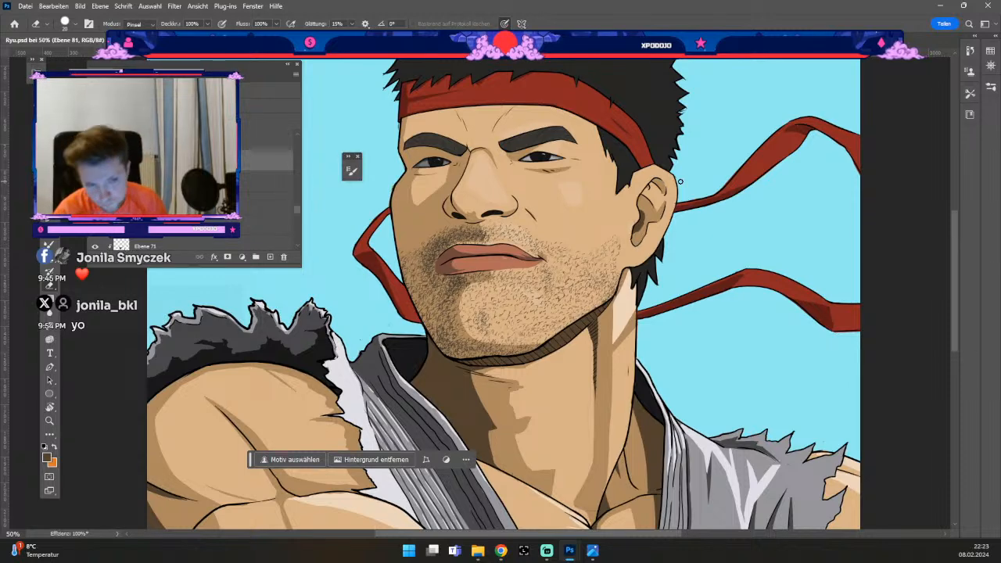
key("ctrl+minus")
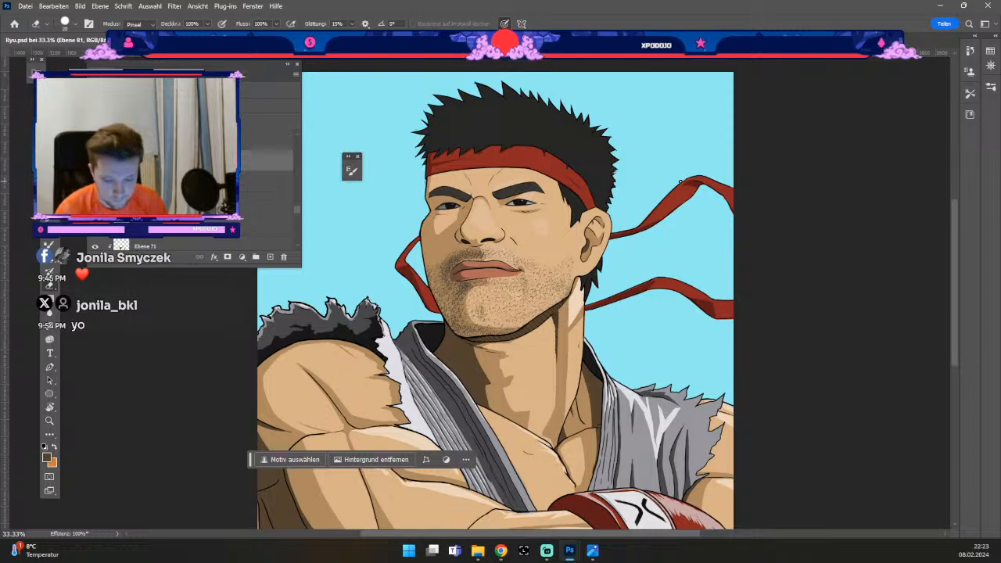
key("ctrl+plus")
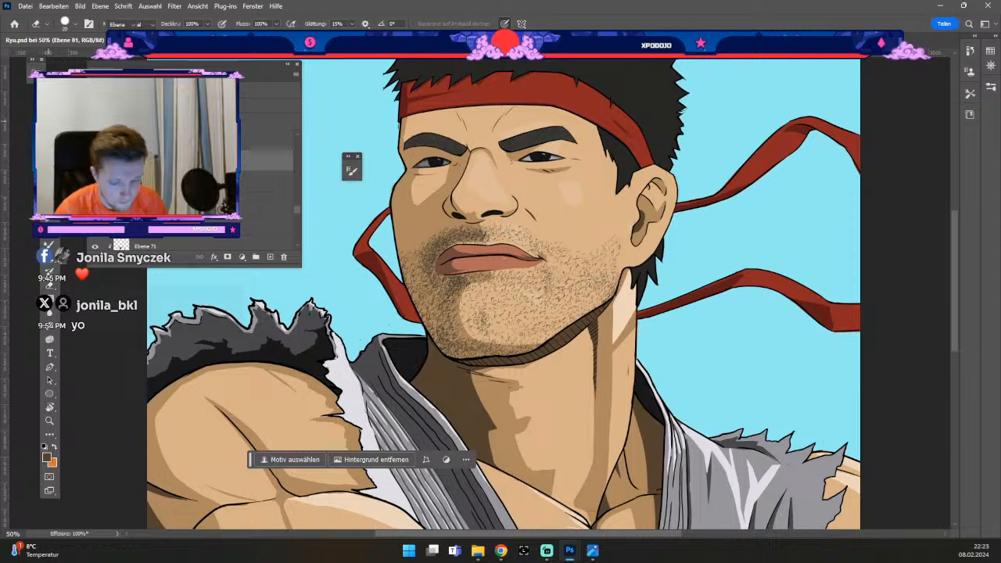
- Select the outline layer Ebene 50 at the earlobe and set the brush colour to black 000000
key("v")
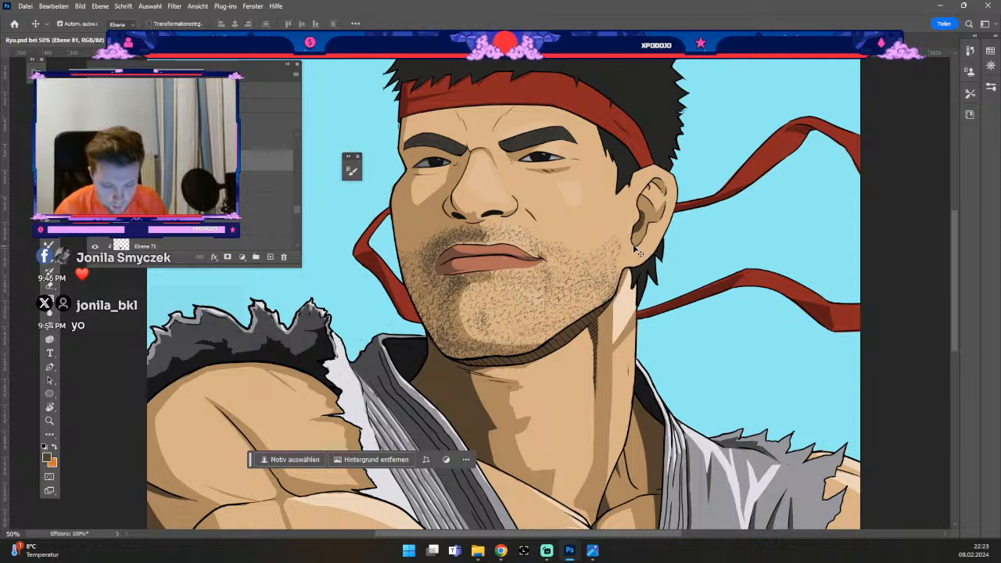
left_click(640, 252)
key("e")
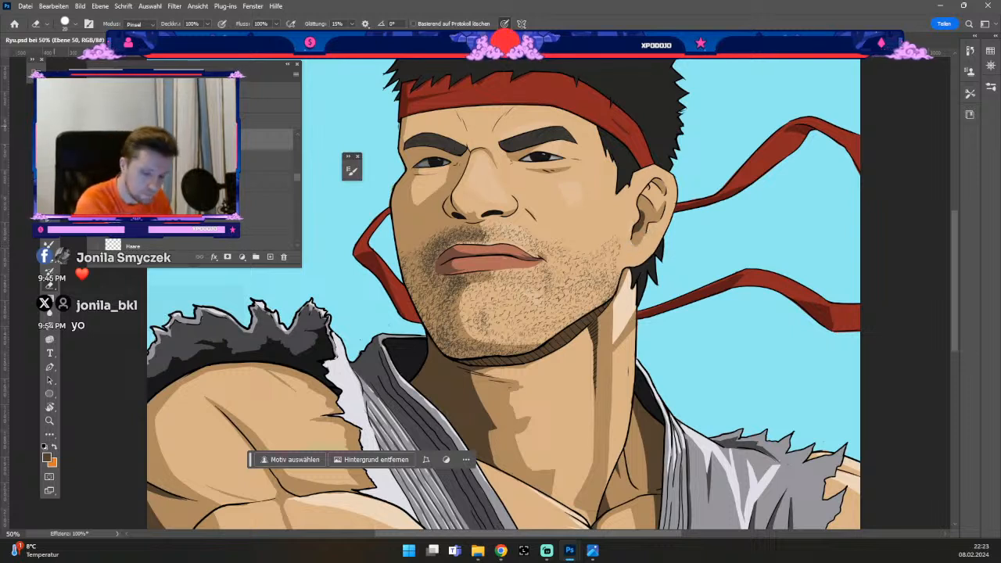
key("v")
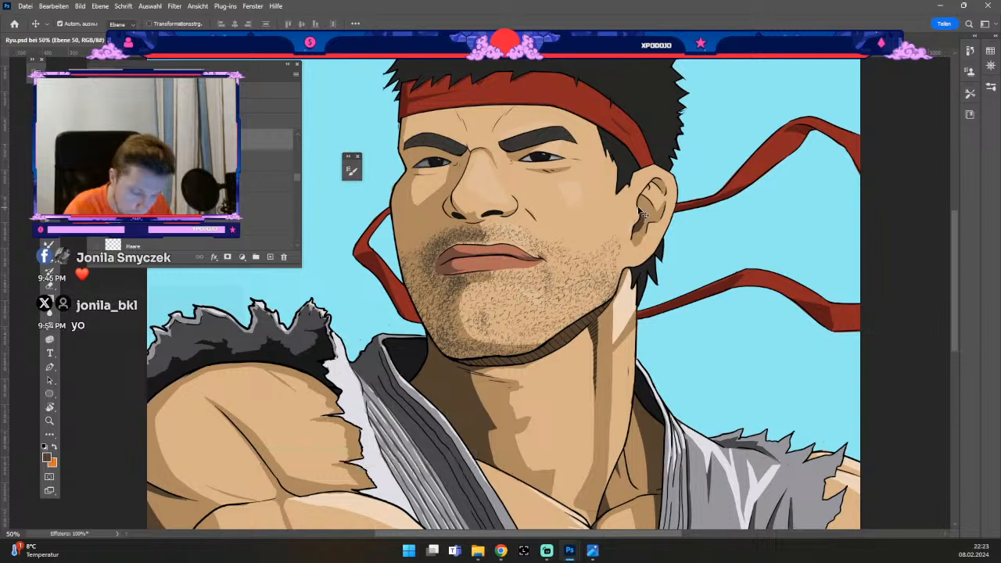
key("b")
left_click(47, 458)
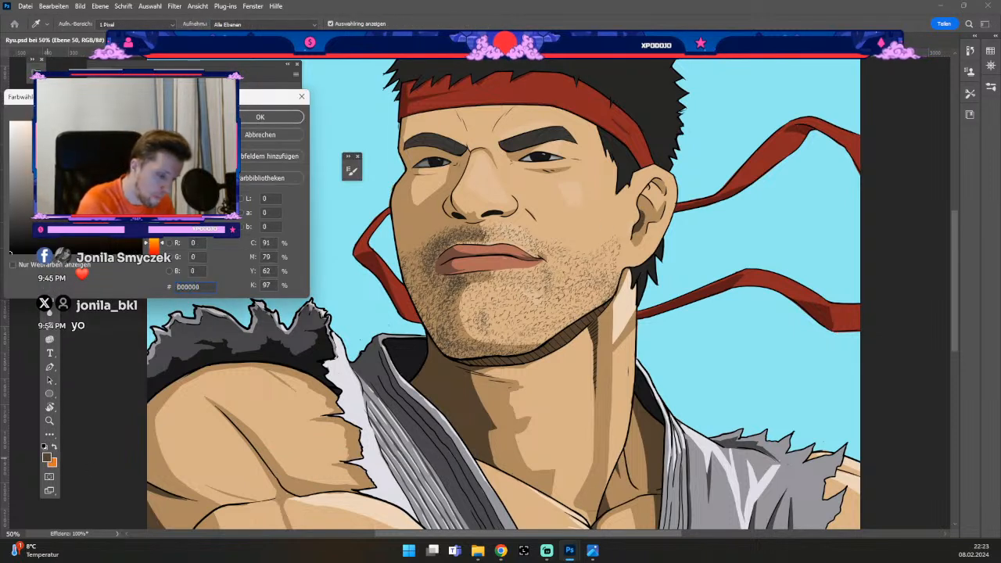
left_click(240, 124)
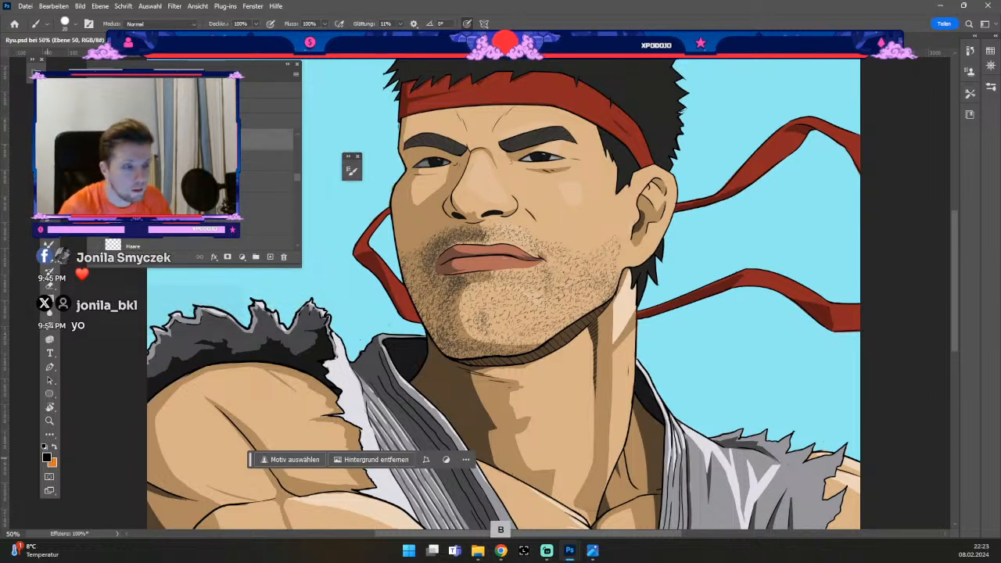
- Save the Ryu.psd file and switch to another application
left_click(26, 6)
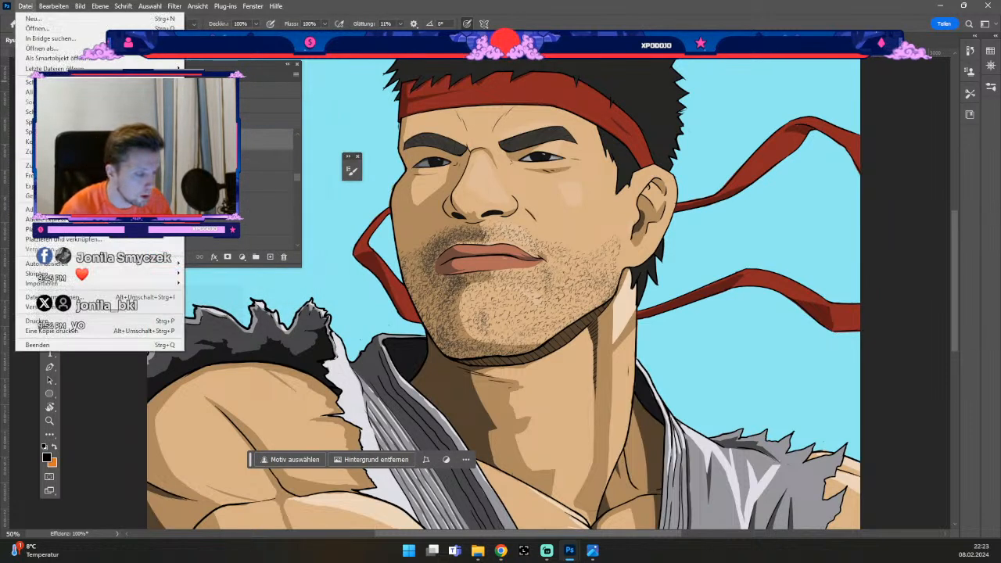
left_click(26, 7)
key("ctrl+s")
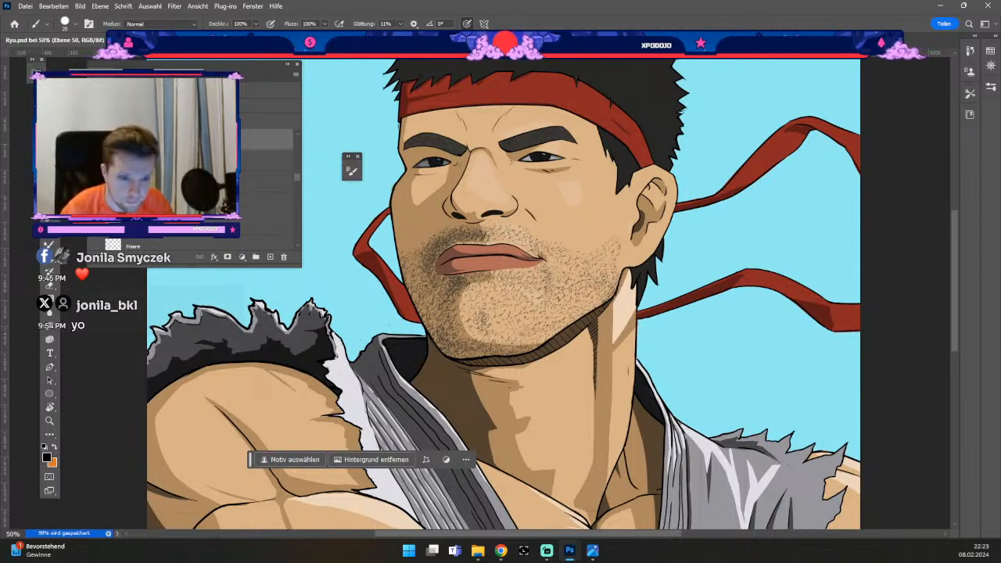
key("alt+Tab")
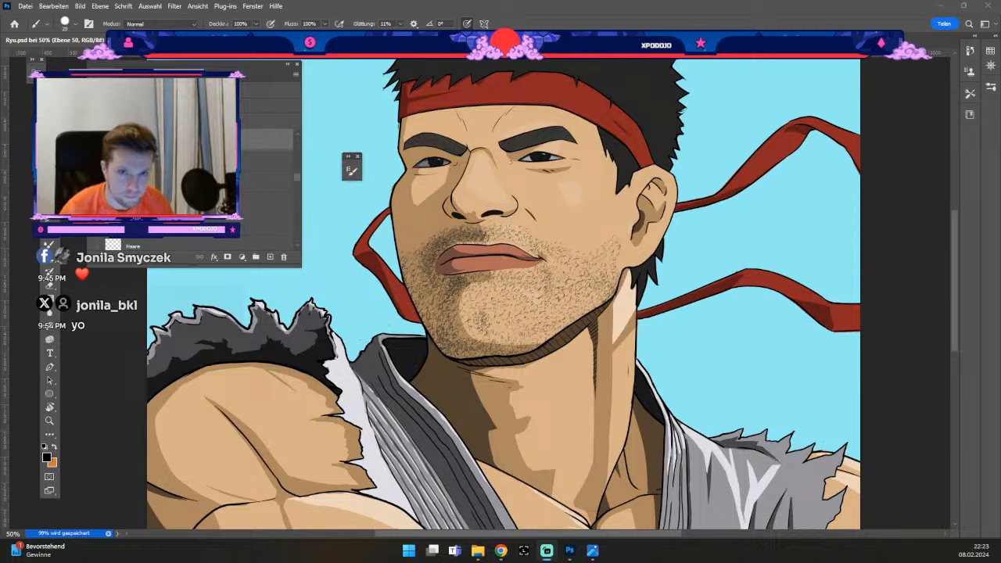
- Switch back to Photoshop and touch up the black line at the lower ear hollow on layer Ebene 50 with a smaller brush
left_click(636, 243)
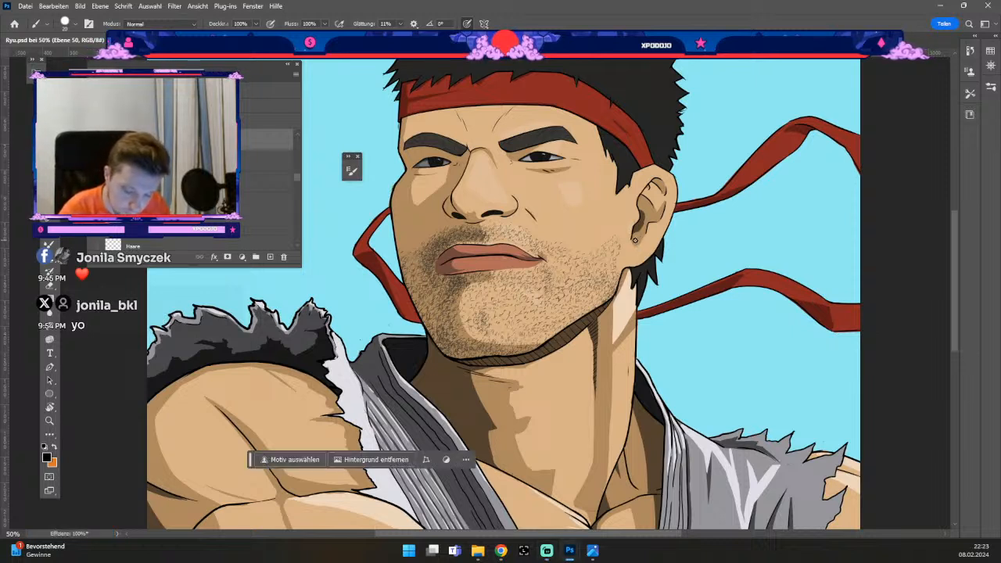
key("odiaeresis")
key("numbersign")
key("odiaeresis")
key("numbersign")
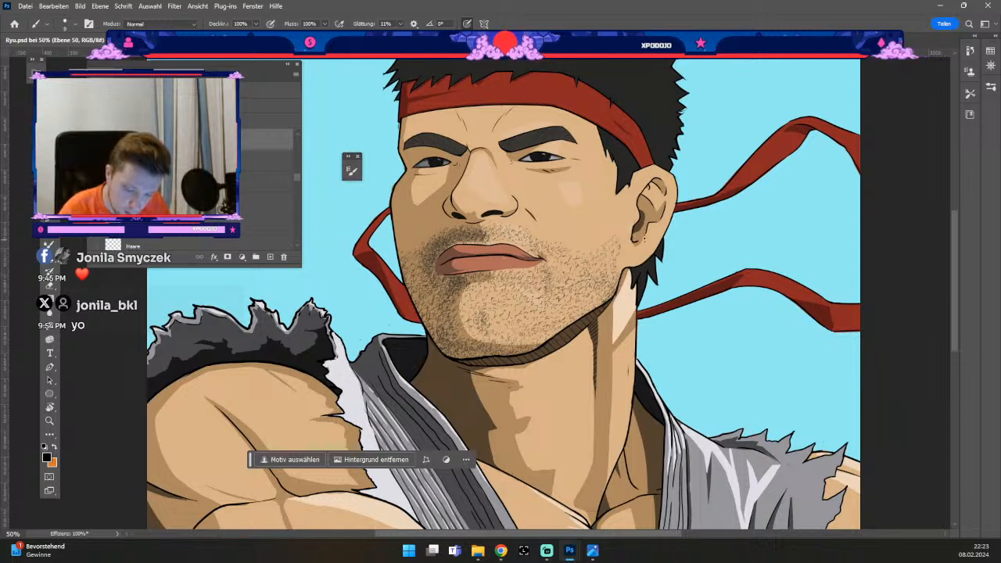
key("ctrl+z")
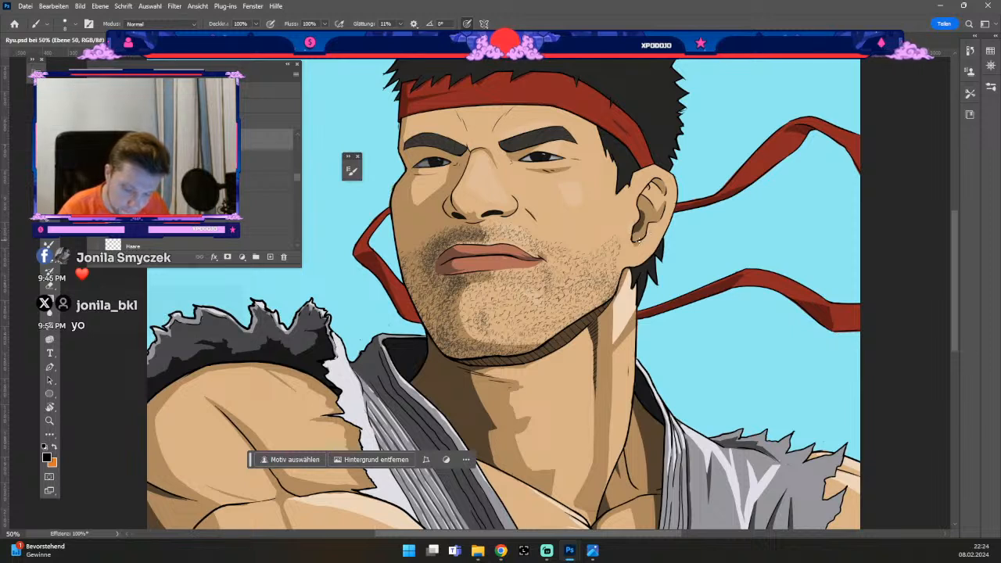
- Clean up the ear's inner lines and lower hollow with the eraser on layers Ebene 50, Ebene 66 and Ebene 56
key("e")
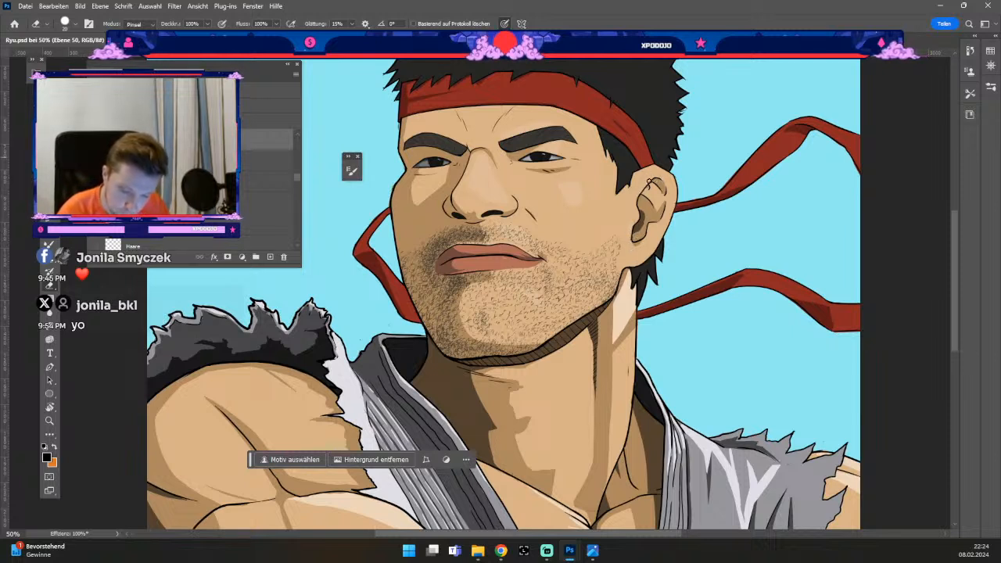
key("v")
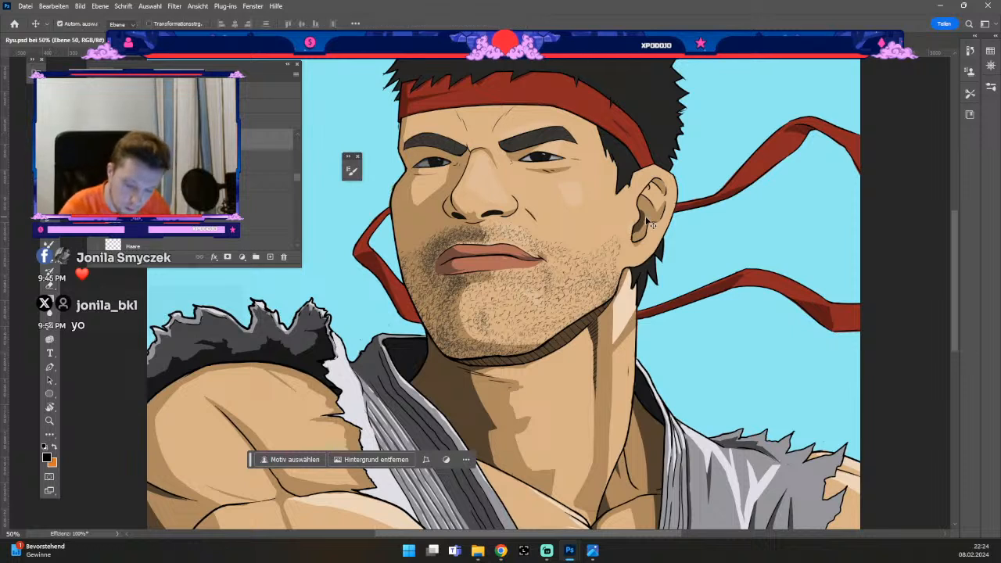
left_click(651, 213)
key("e")
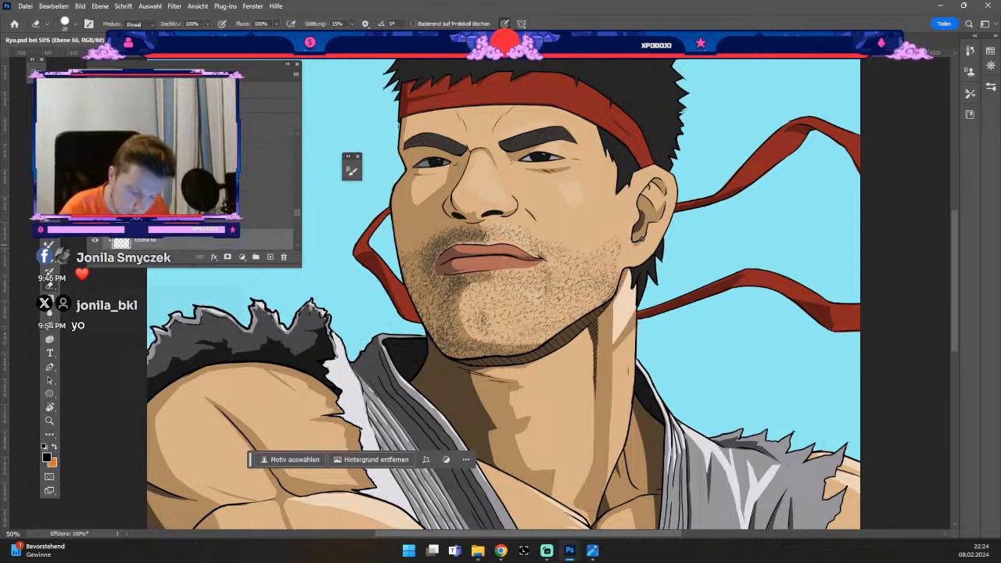
key("v")
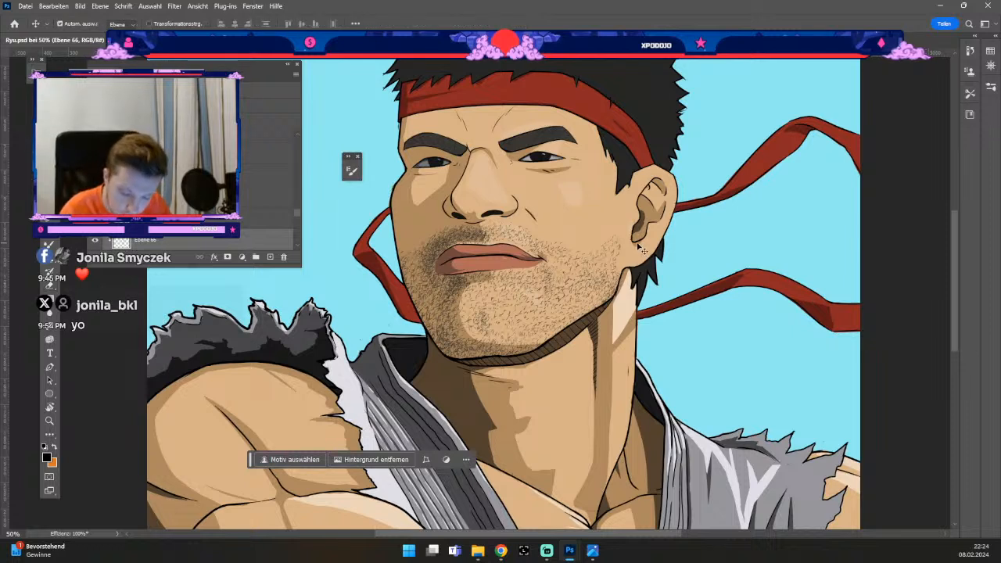
left_click(640, 244)
key("e")
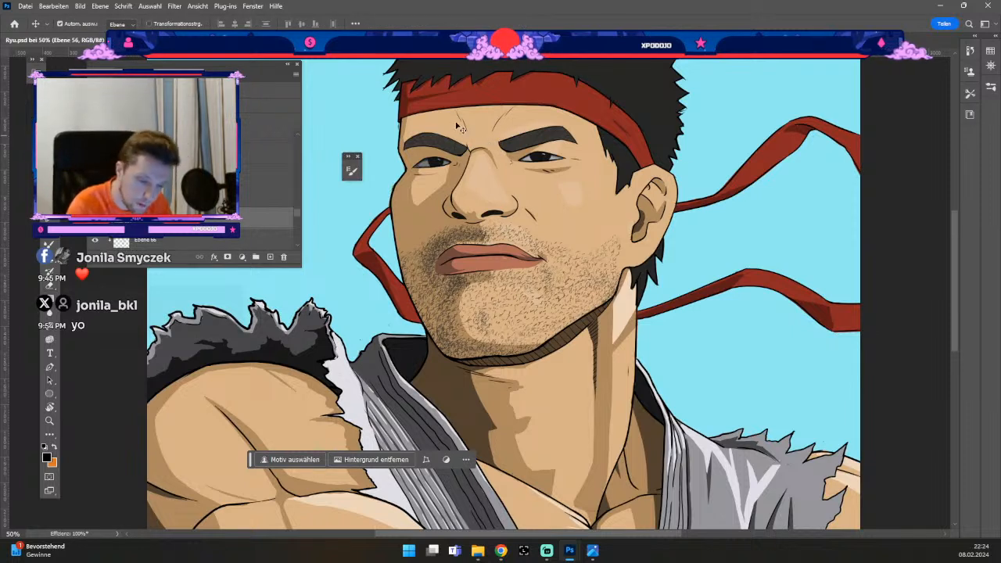
- Try to trim the face outline beside the narrower eye on layer Ebene 50 with the size 20 eraser
left_click(398, 157, "ctrl")
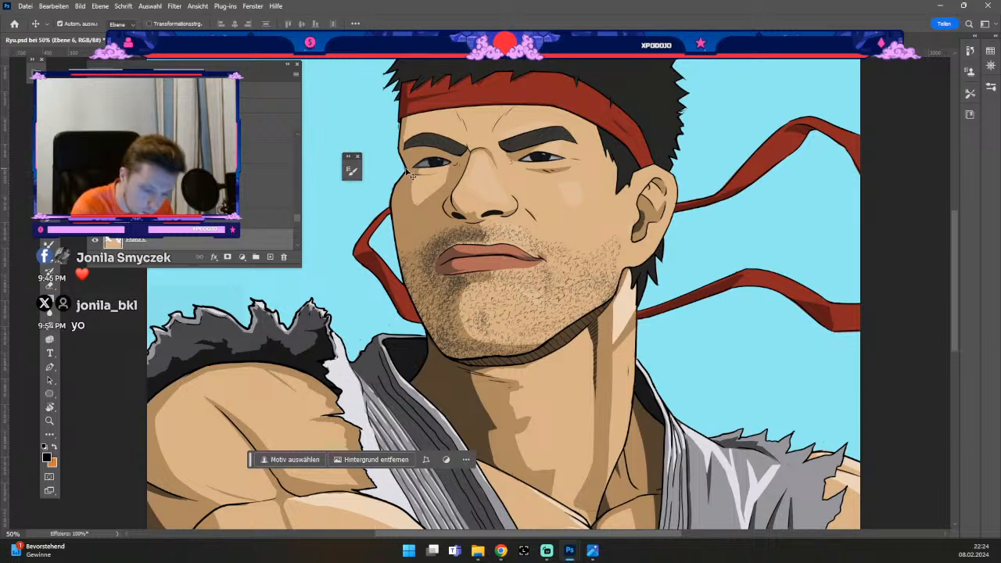
left_click(411, 175, "ctrl")
key("e")
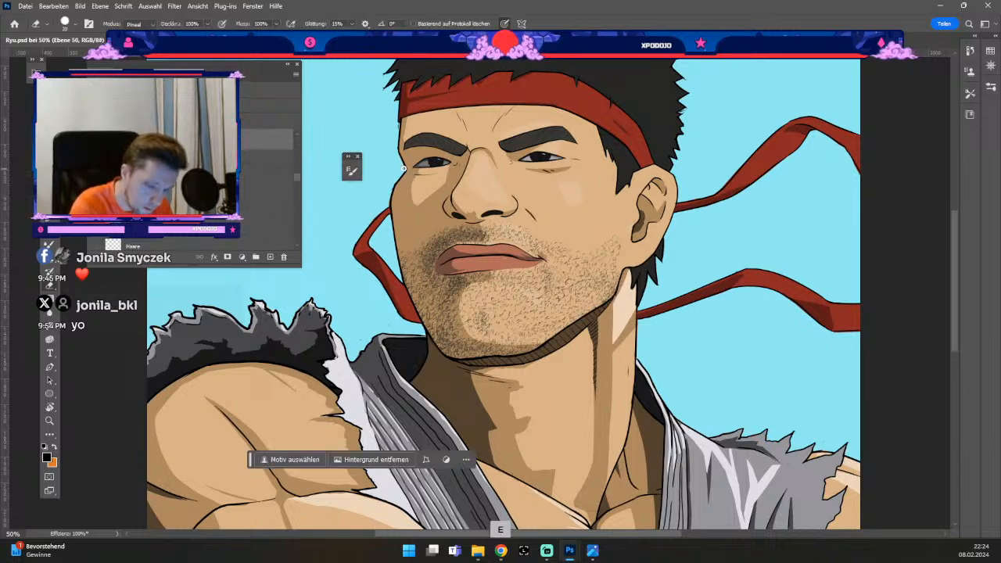
key("ctrl+z")
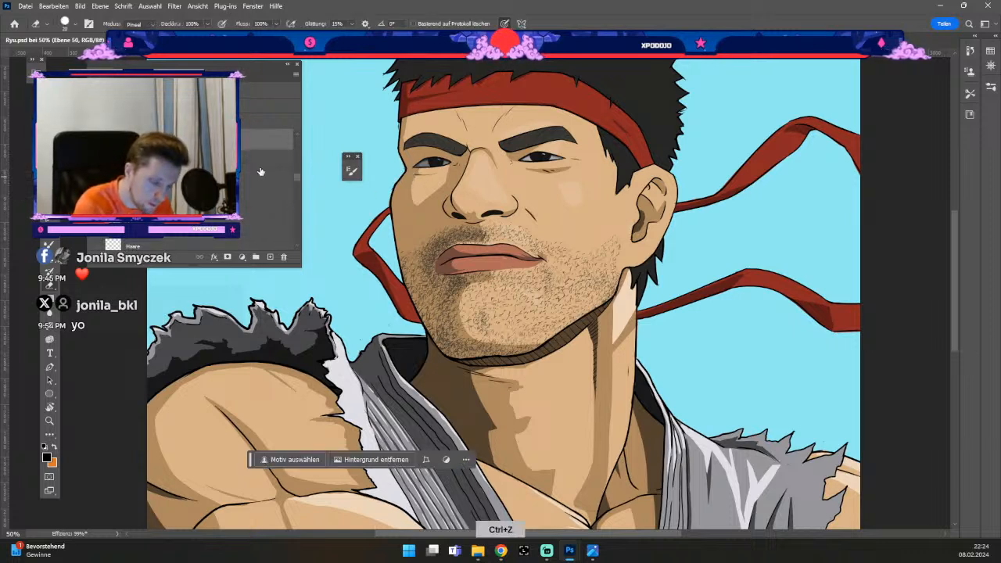
key("v")
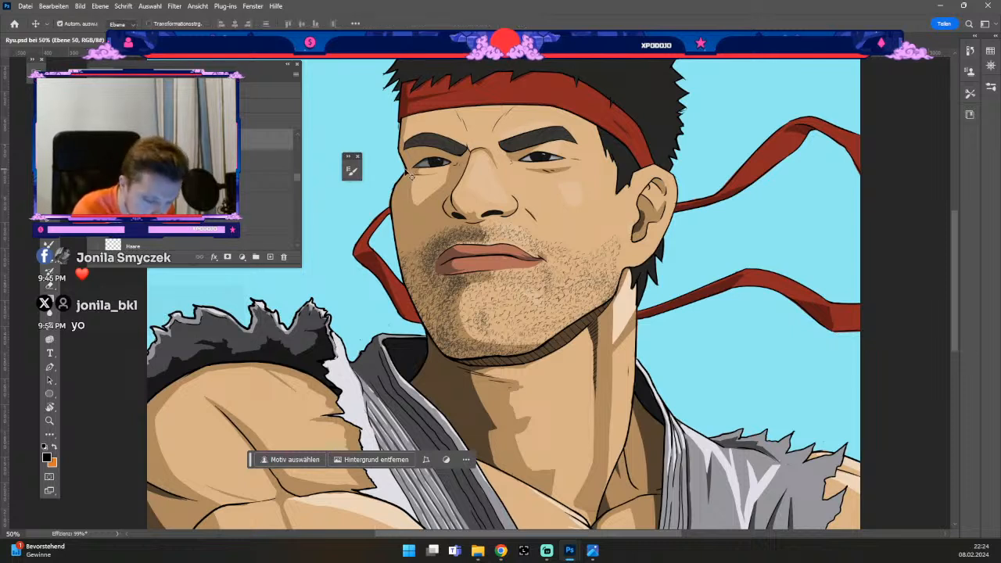
key("e")
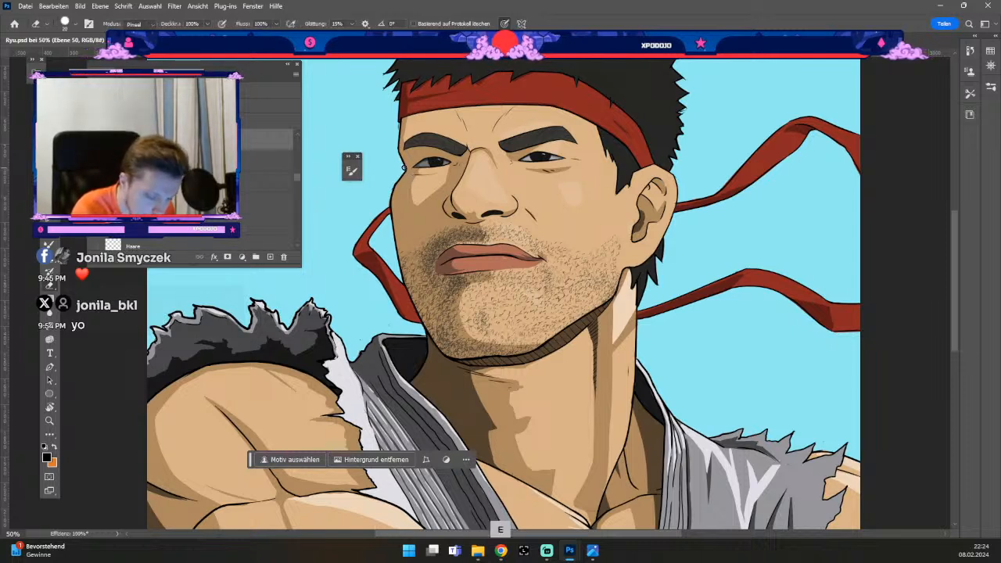
key("ctrl+z")
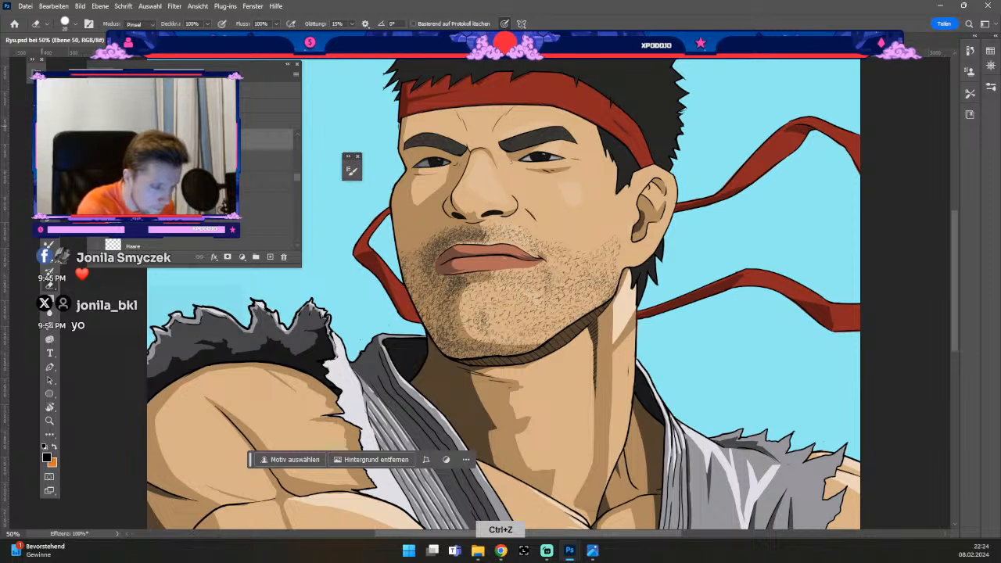
- Erase the excess along the face's edge beside the eye and cheek on layers Ebene 17 and Ebene 6
key("v")
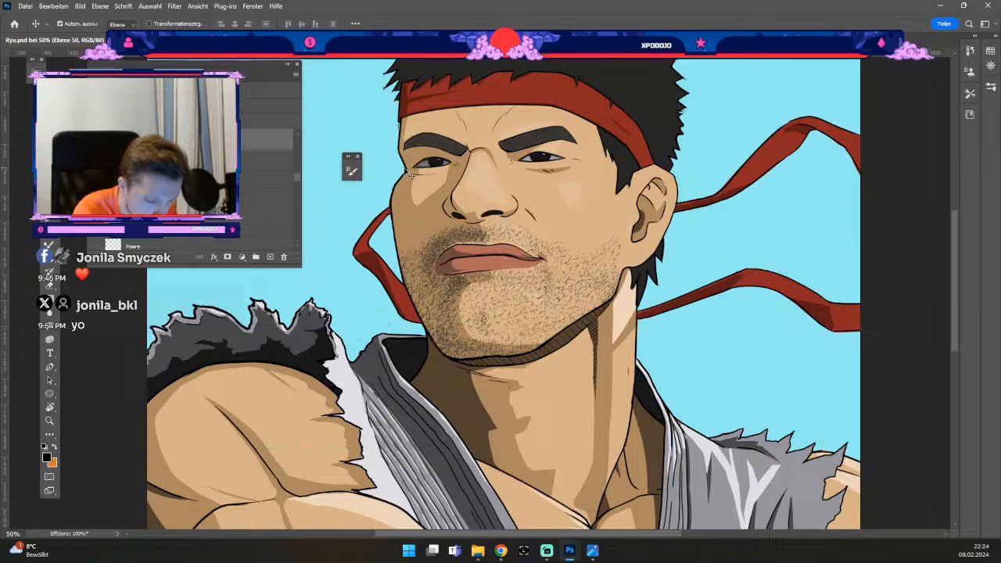
left_click(410, 177)
key("e")
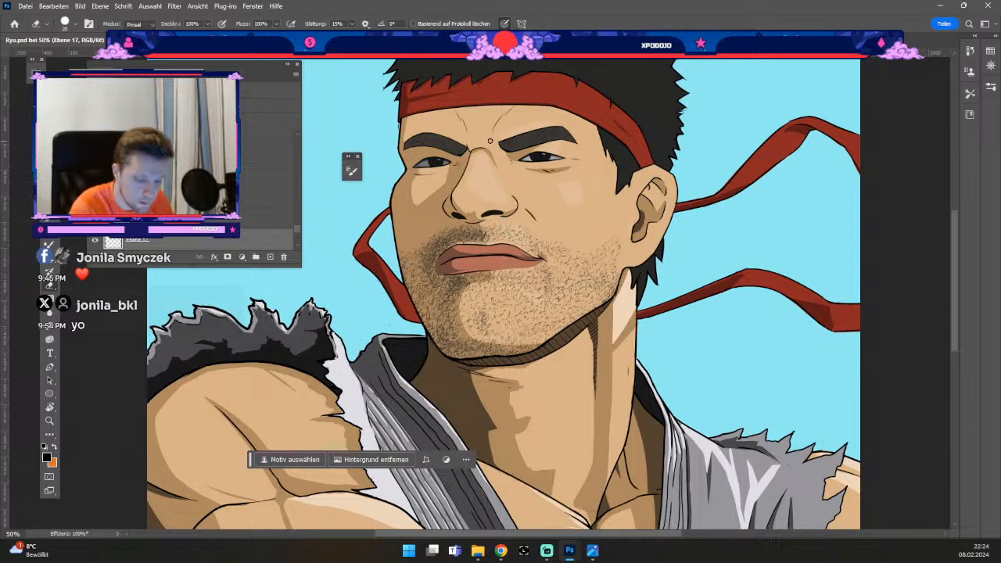
key("v")
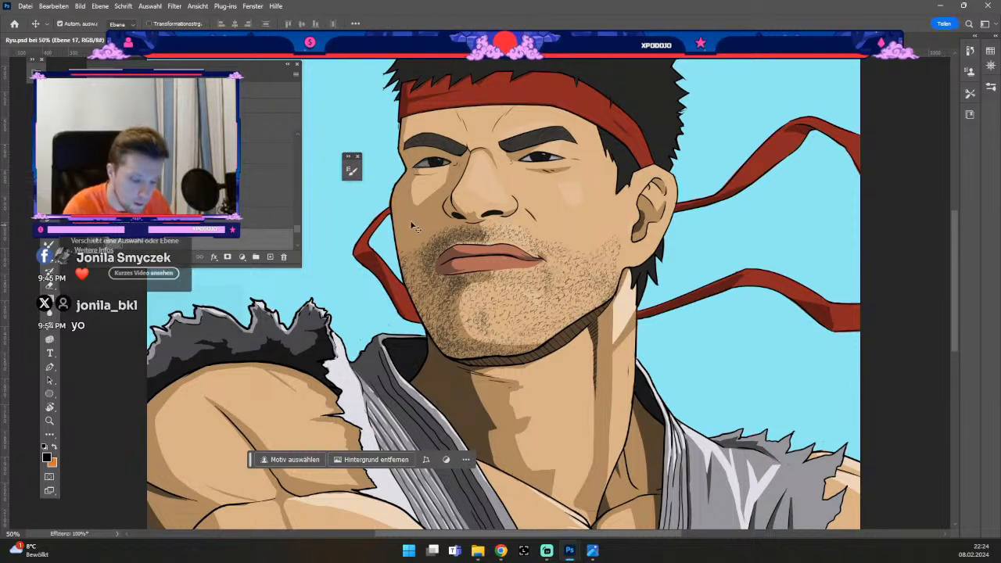
key("e")
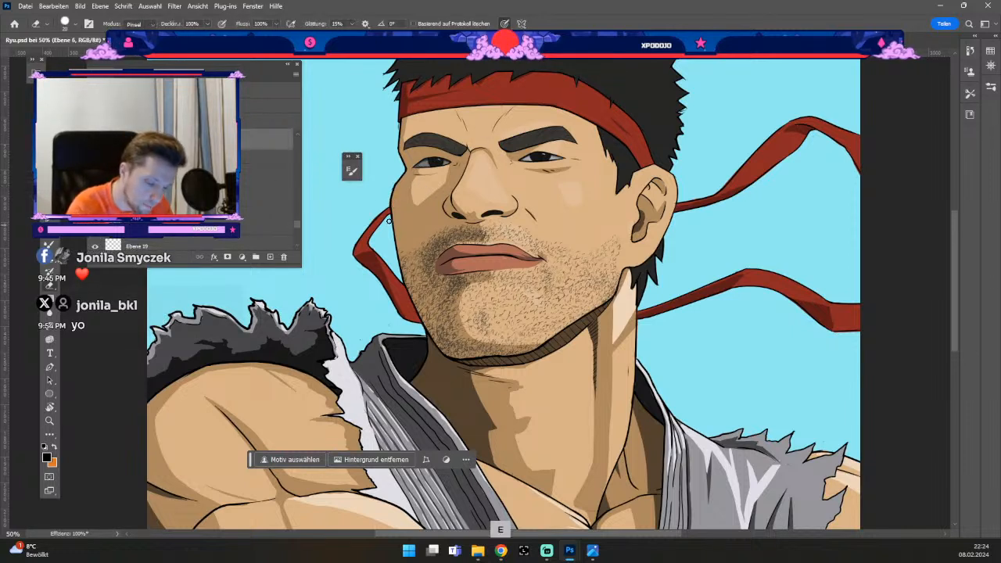
- Trim the face outline at the forehead edge below the headband on layer Ebene 50 with a size 10 eraser
key("v")
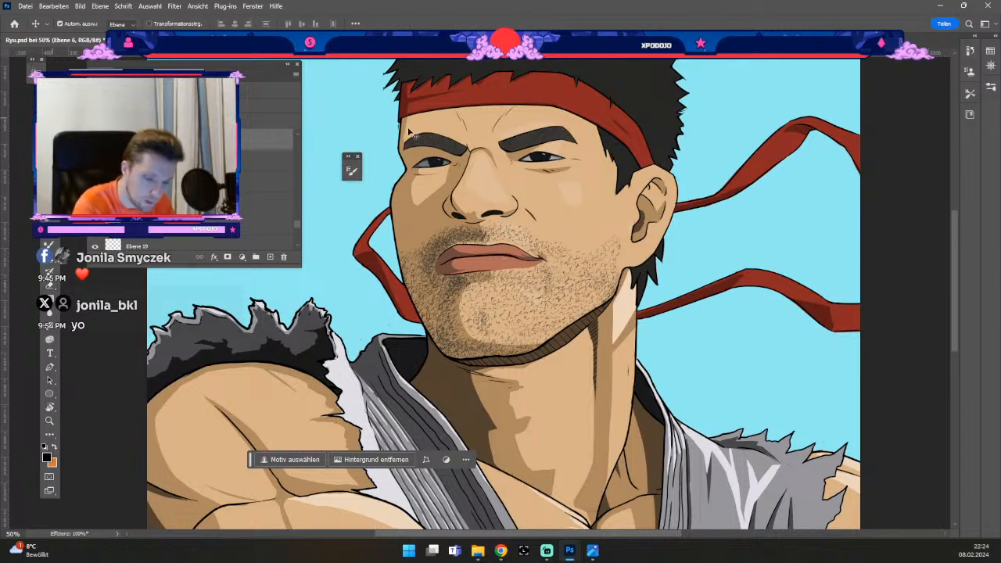
left_click(405, 127)
key("e")
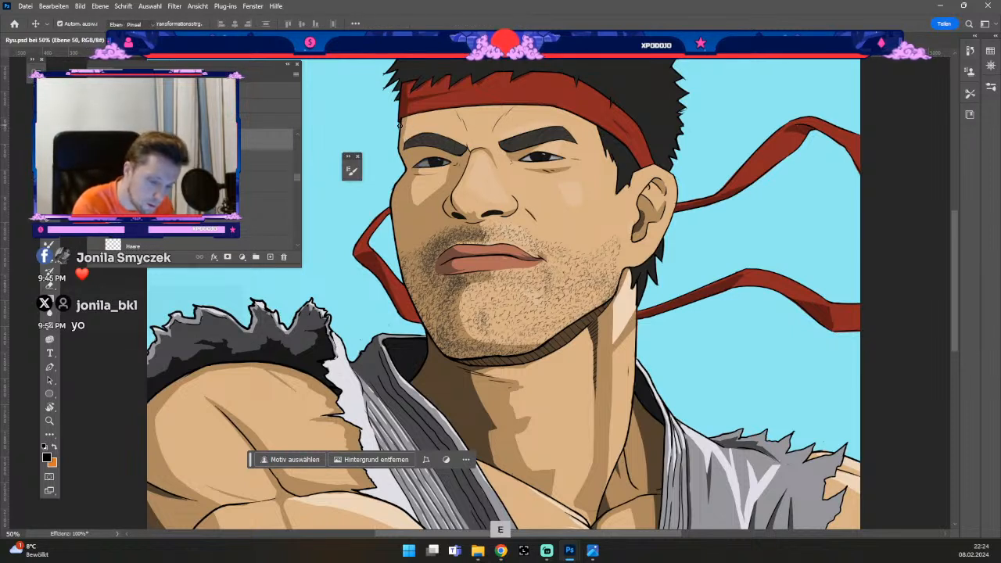
key("numbersign")
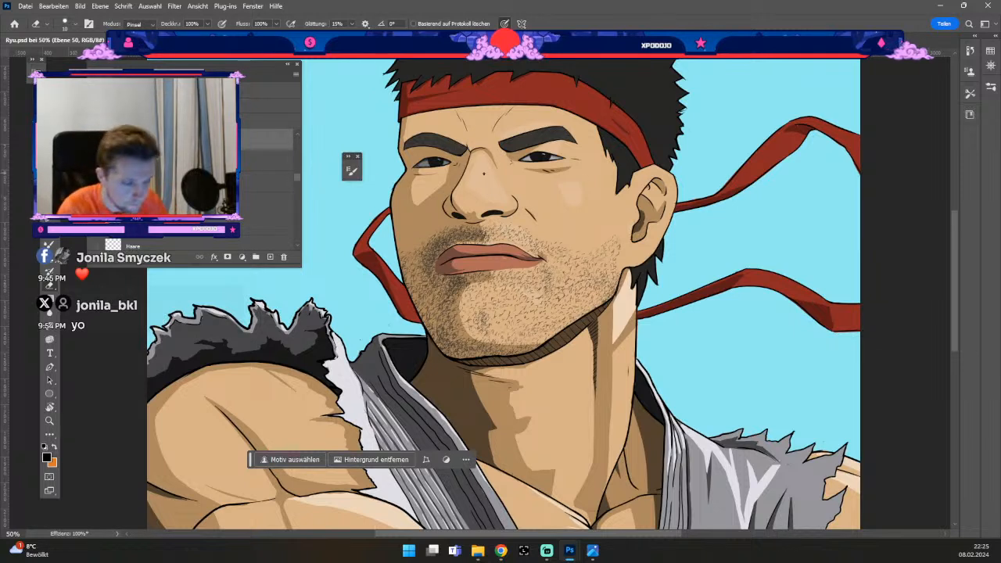
- Touch up the black outline at the bend of the upper headband ribbon on layer Ebene 61 with the brush
key("v")
left_click(810, 122)
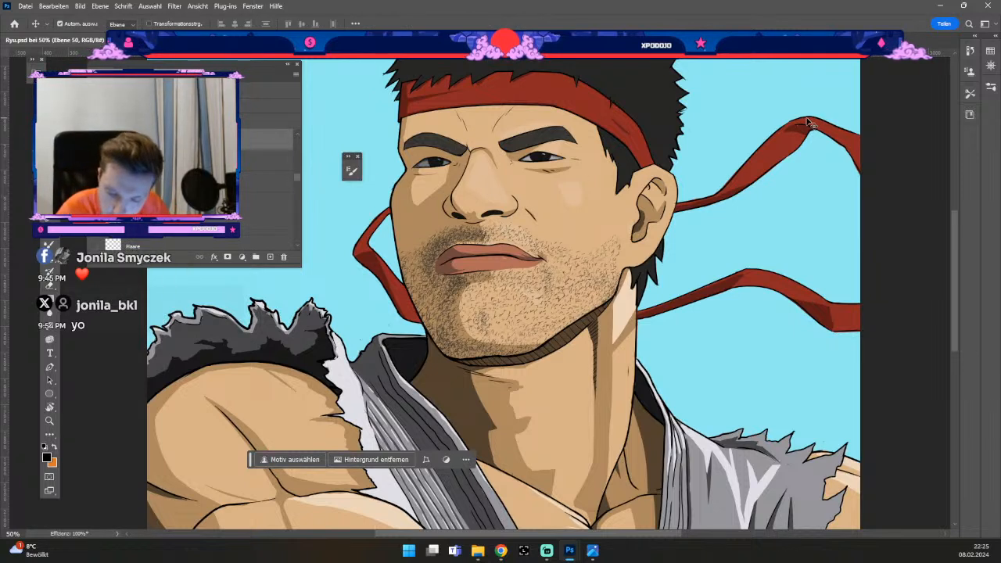
key("b")
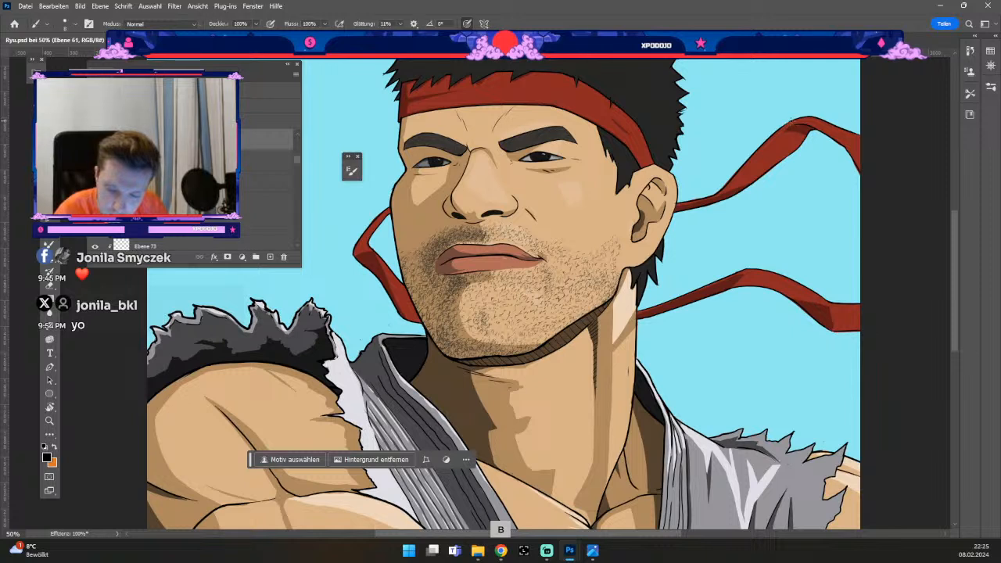
key("v")
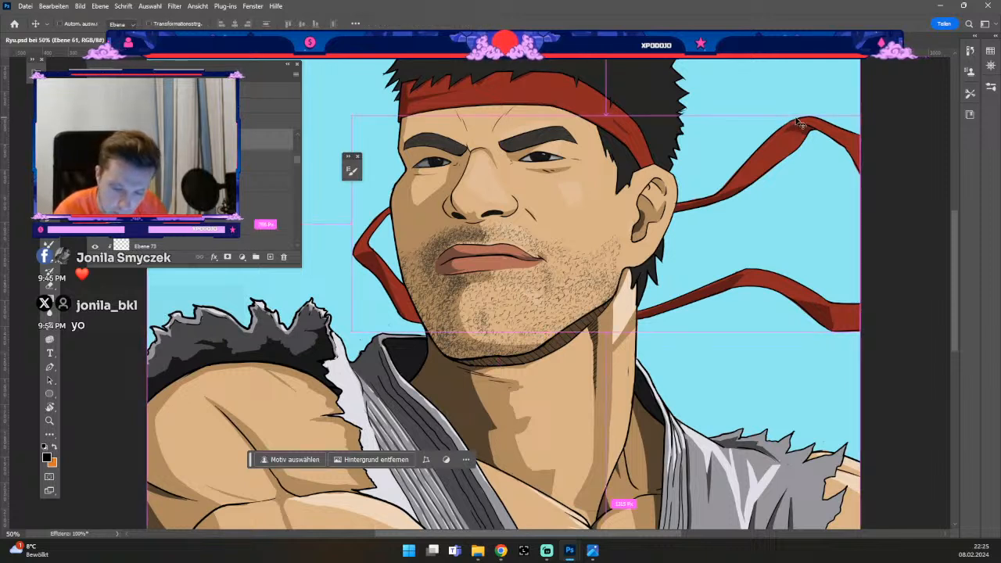
key("b")
key("ctrl+z")
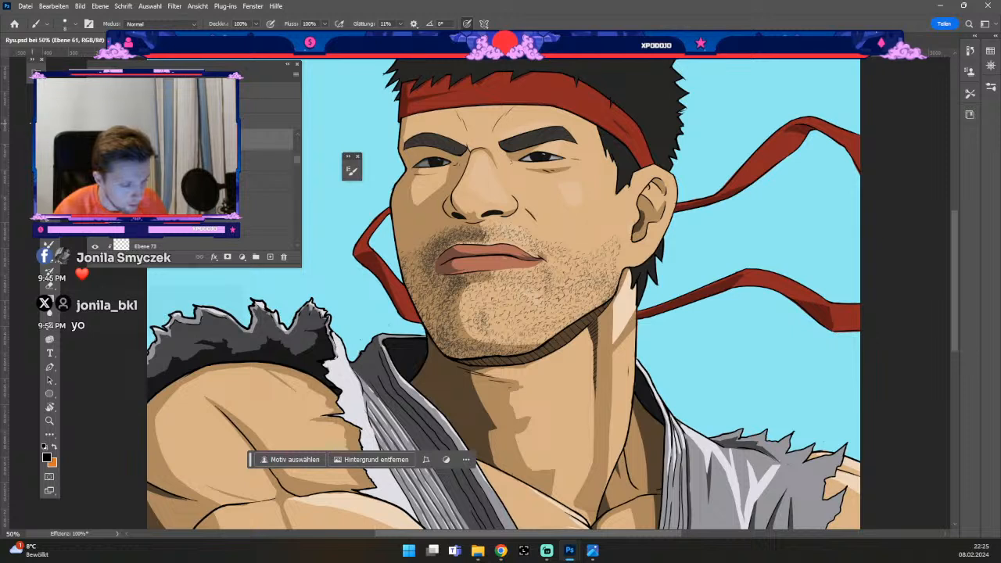
- Clean up the outlines of the headband ribbons with the size 10 eraser on layers Ebene 61 and Ebene 62
key("v")
key("e")
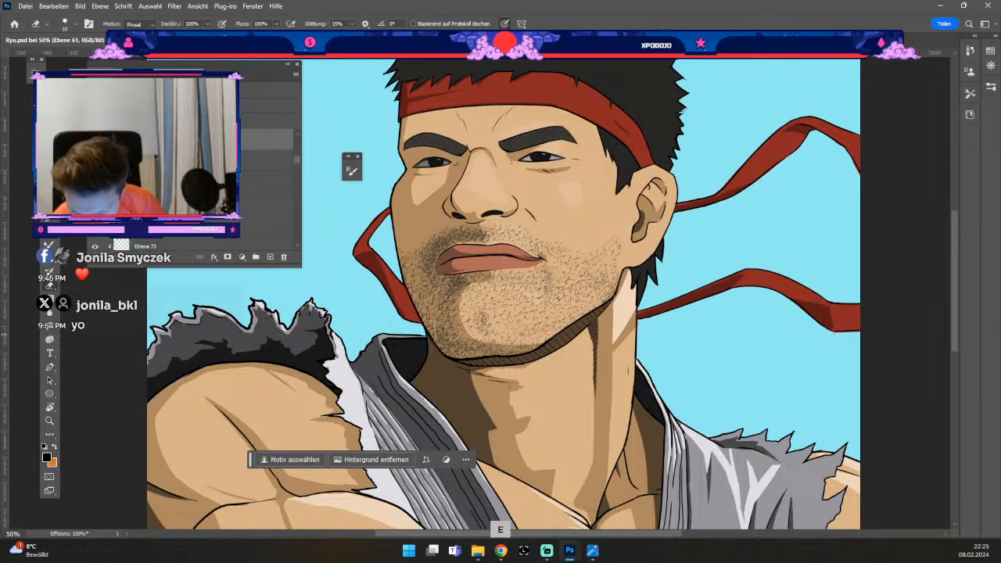
key("v")
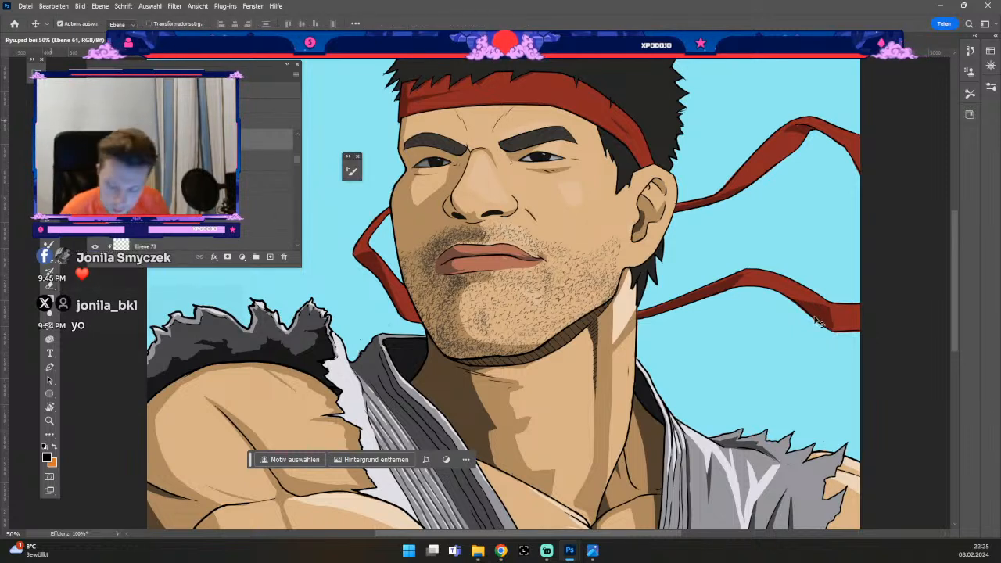
left_click(852, 321)
key("e")
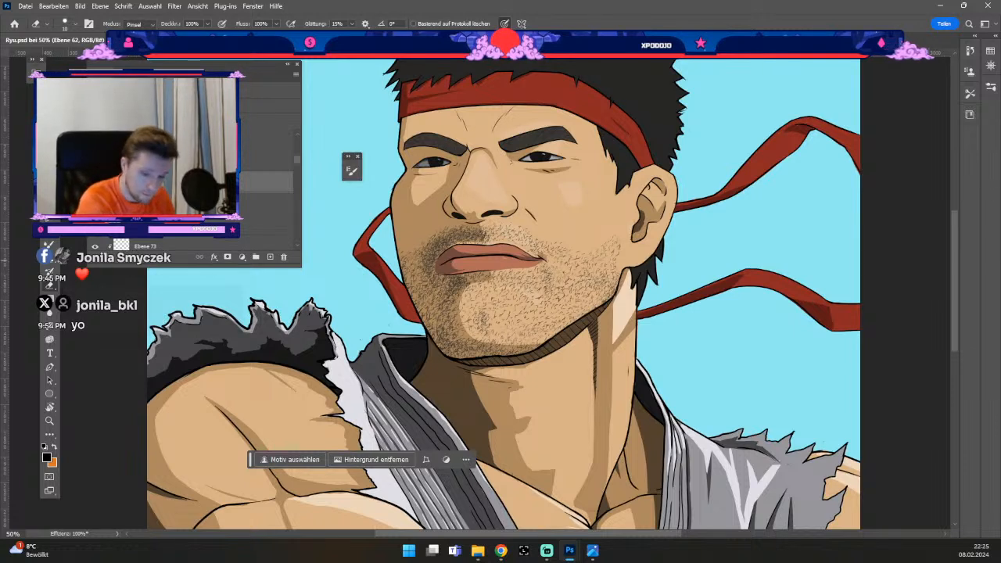
key("e")
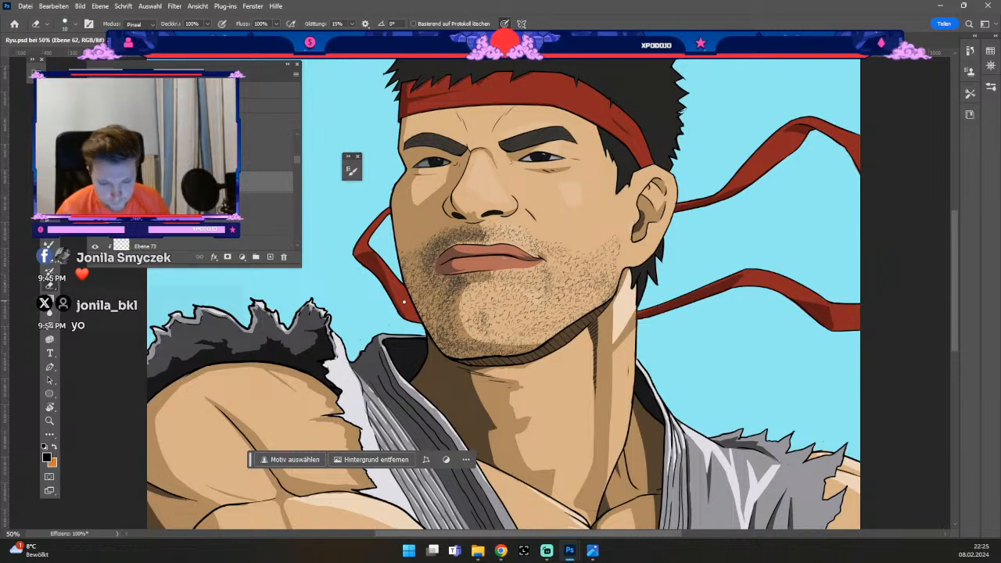
- On the glove's highlight layer Ebene 75, erase into the pale highlight on the red glove with a size 20 eraser
key("ctrl+minus")
key("space")
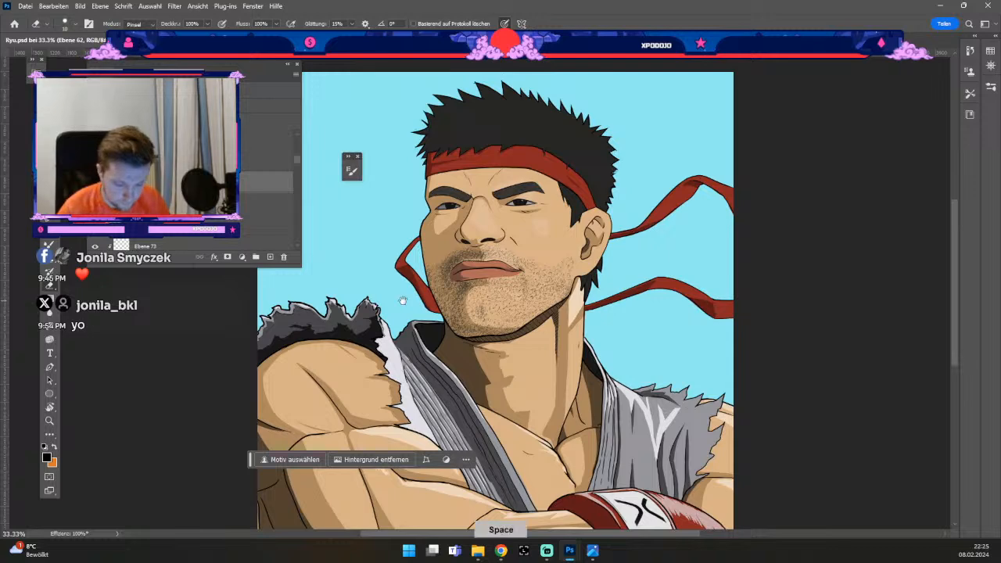
left_click_drag(642, 334, 615, 188)
key("e")
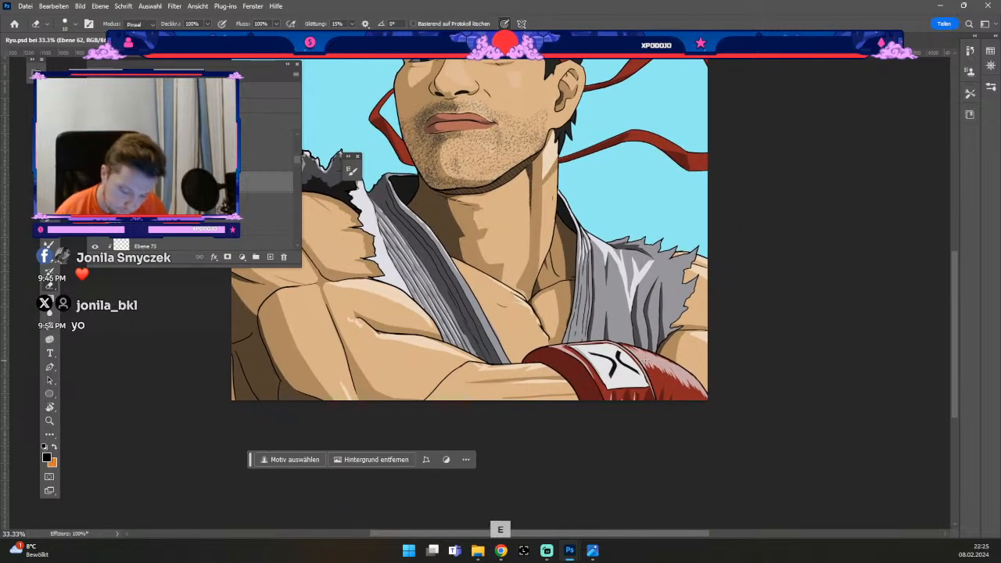
key("numbersign")
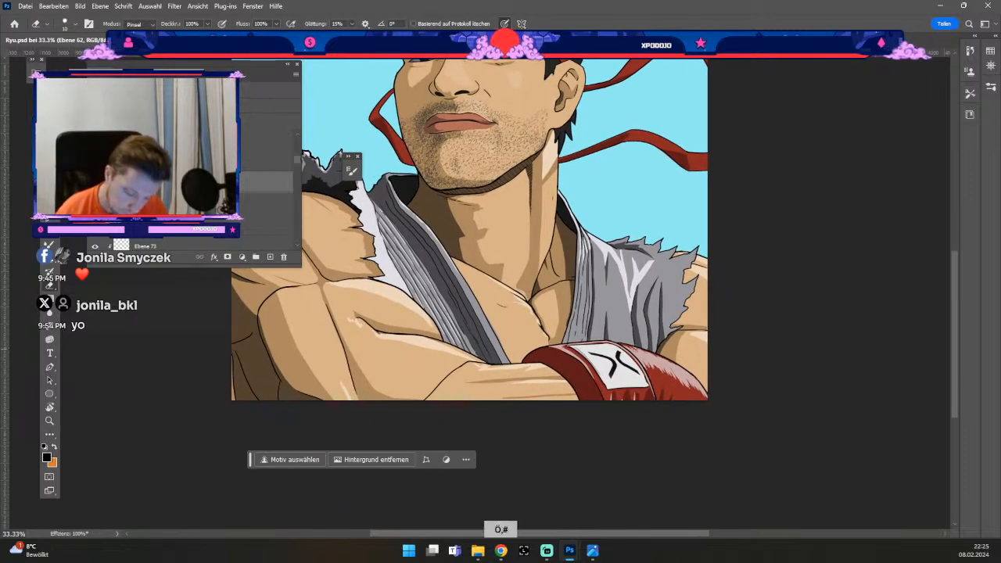
key("v")
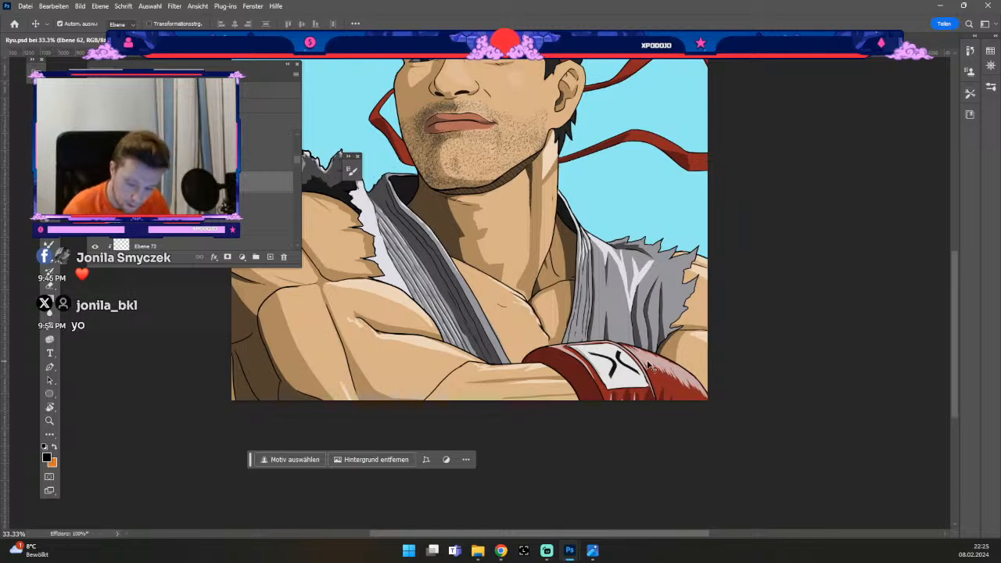
key("r")
mouse_move(289, 288)
left_mouse_down()
mouse_move(309, 332)
mouse_move(479, 419)
mouse_move(438, 407)
left_mouse_up()
key("e")
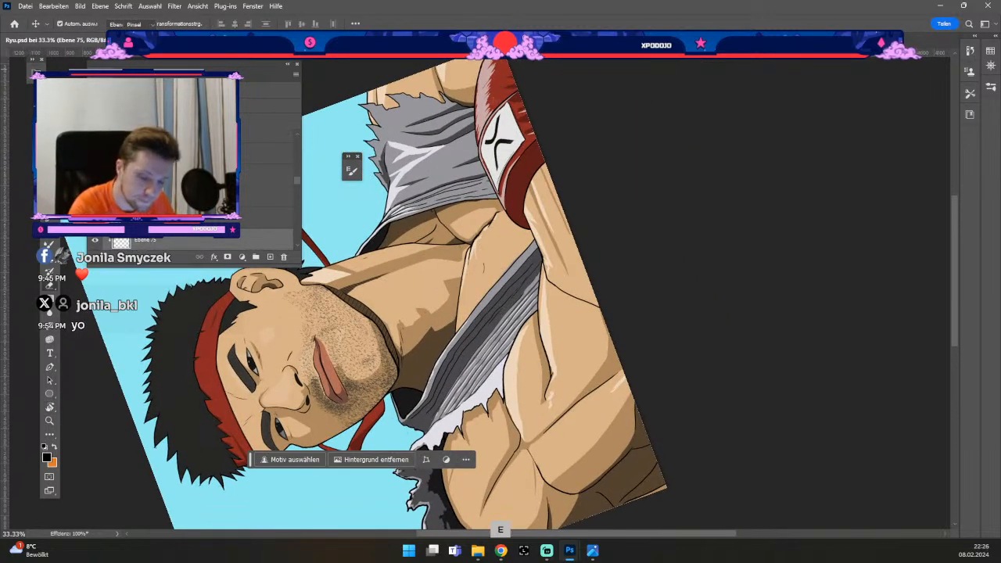
key("odiaeresis")
key("numbersign")
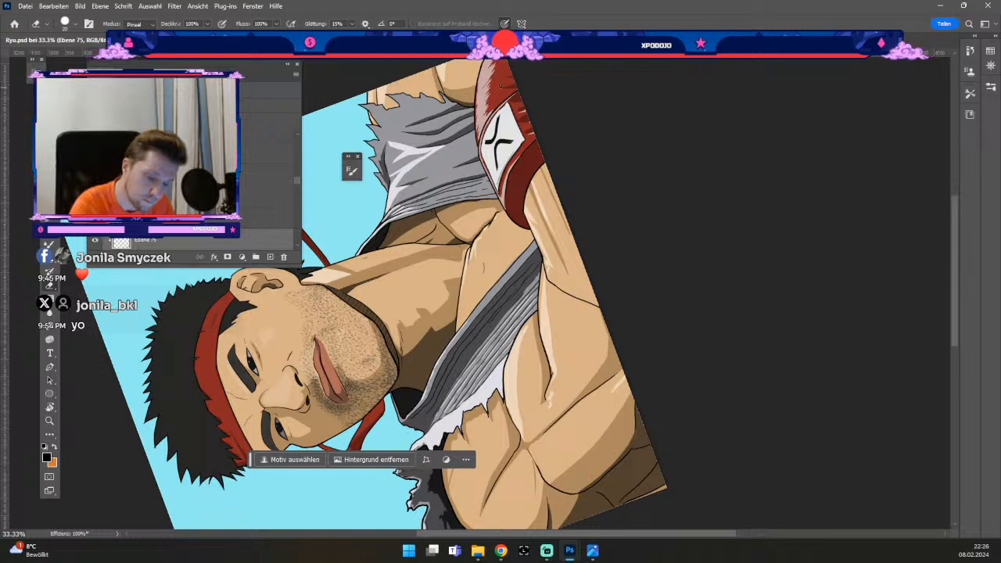
- Cut finer jagged gaps into the glove's pale highlight with the eraser, going down to size 10, and undo the last stroke
key("odiaeresis")
key("numbersign")
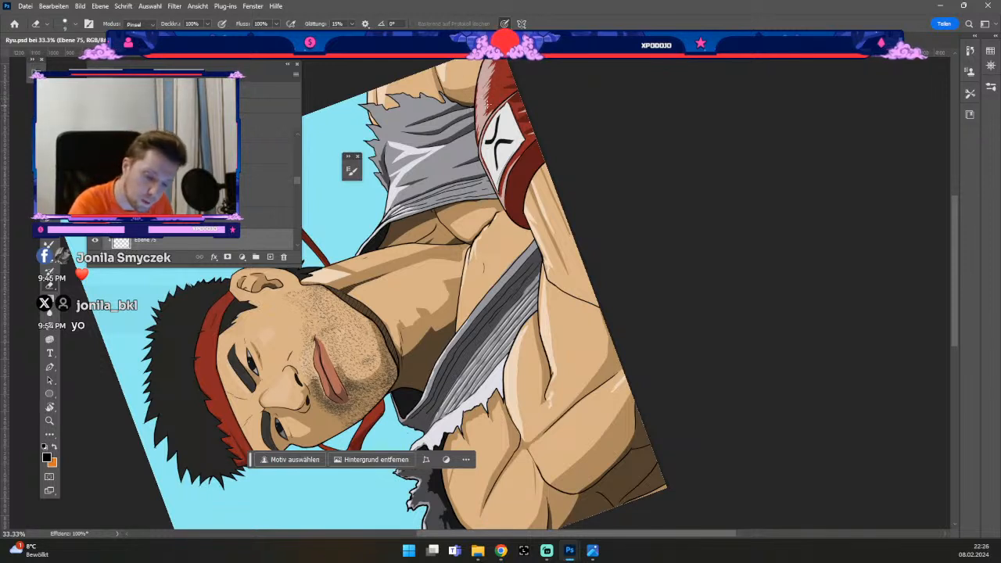
key("numbersign")
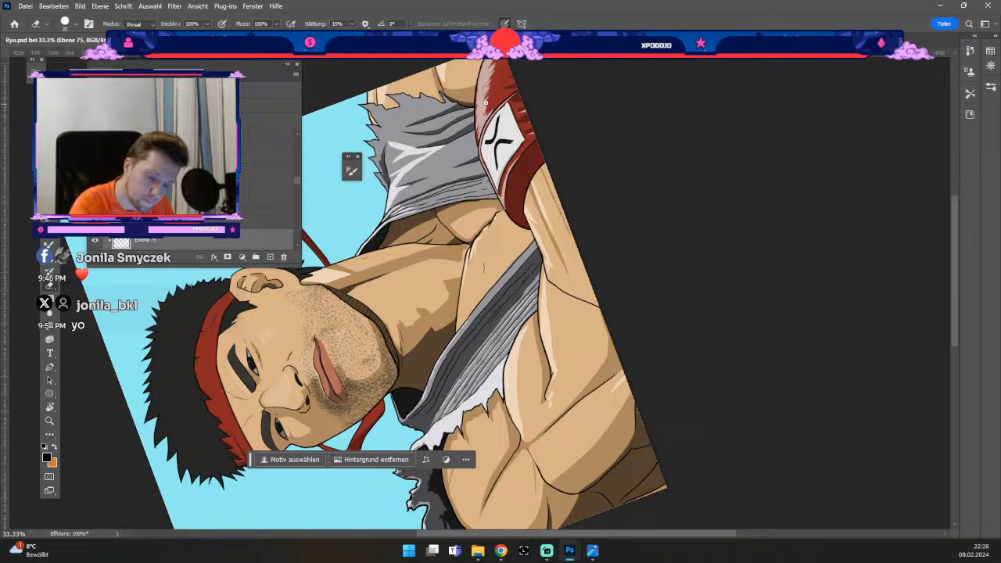
key("numbersign")
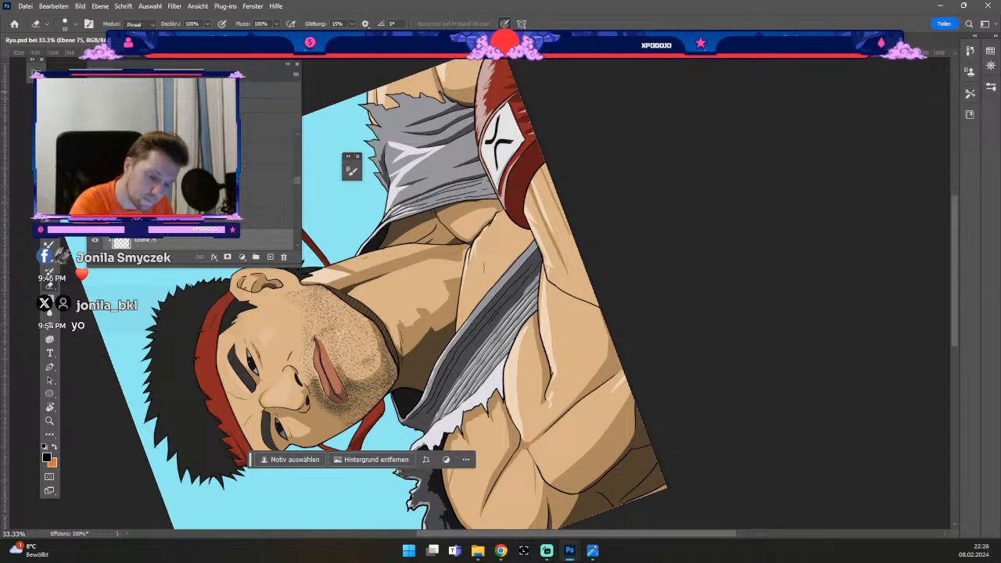
key("ctrl+z")
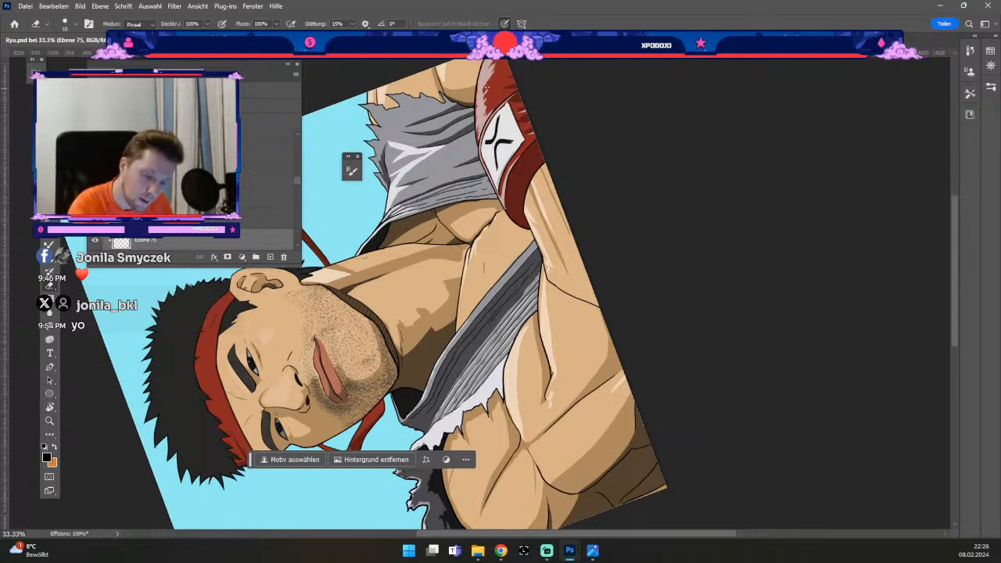
- Set the brush colour to c8a7a7, touch up the glove highlight at sizes from 20 down to 10, and undo the last stroke
key("b")
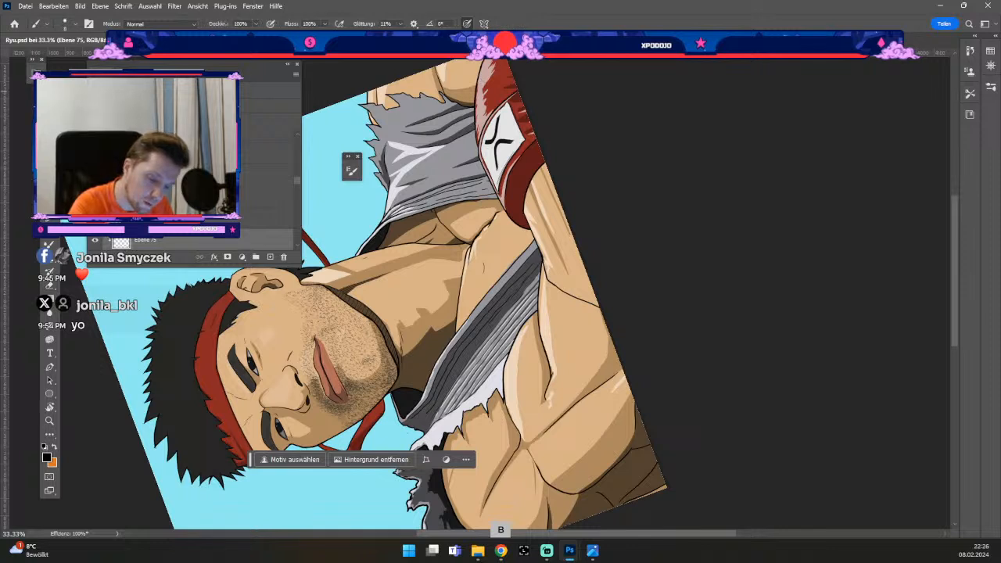
left_click(47, 458)
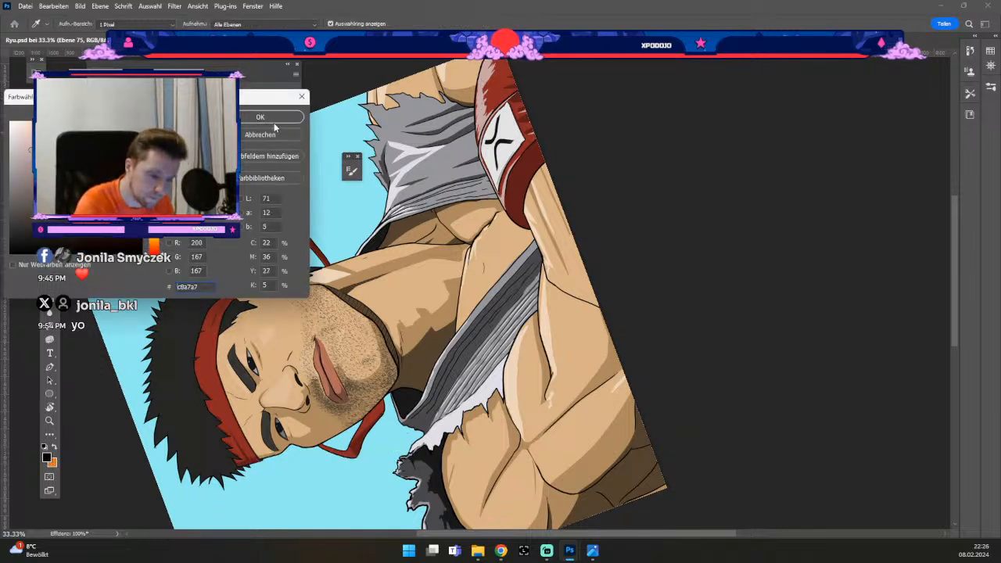
left_click(275, 121)
key("b")
key("odiaeresis")
key("numbersign")
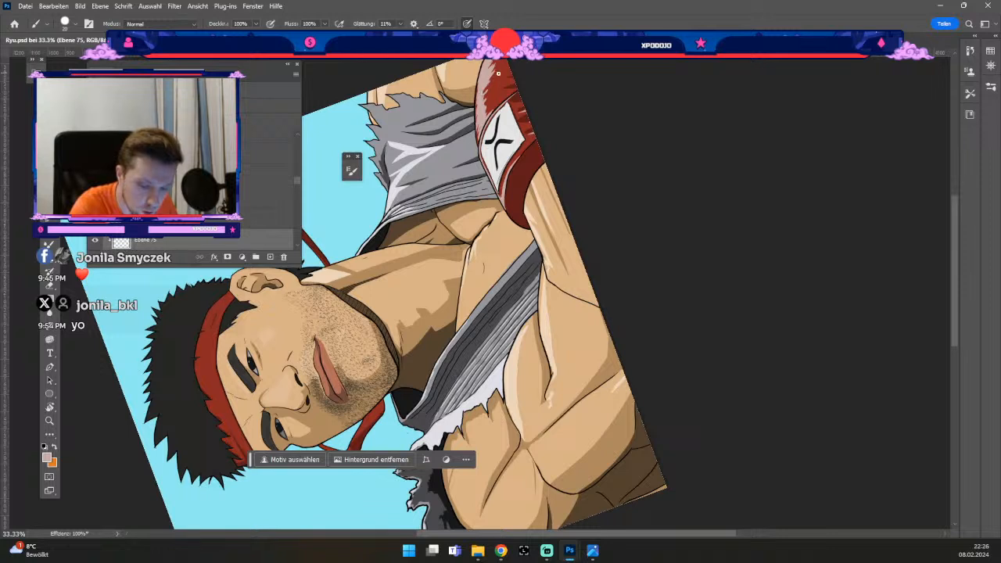
key("odiaeresis")
key("numbersign")
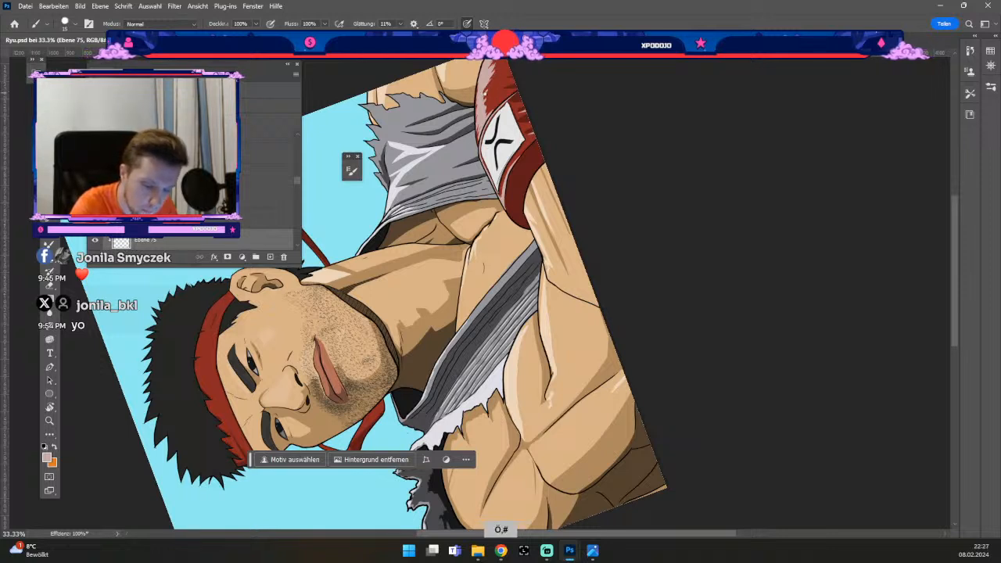
key("odiaeresis")
key("numbersign")
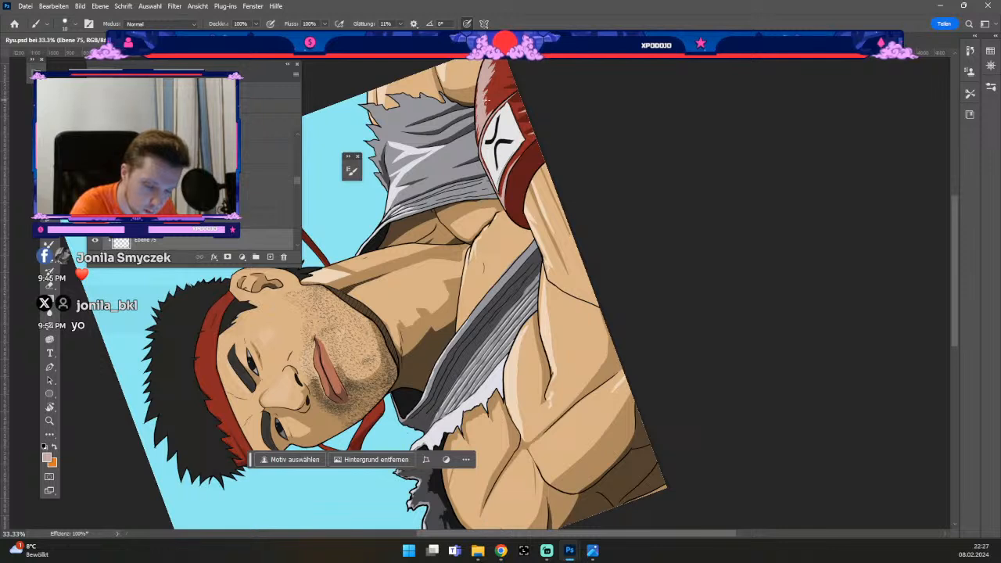
key("ctrl+z")
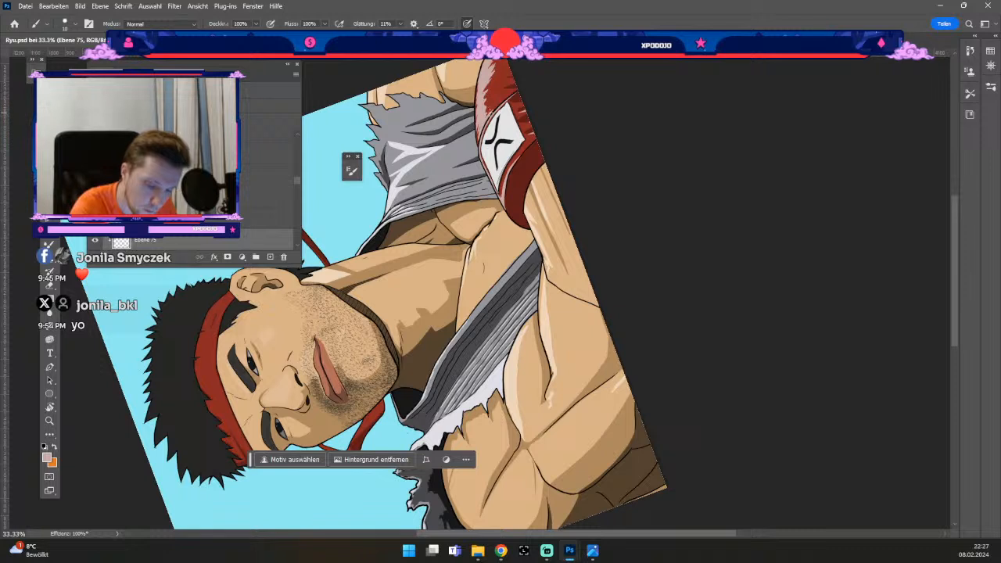
- Undo the last eraser stroke and trim the jagged inner edge of the glove highlight with an eraser of up to size 25
key("e")
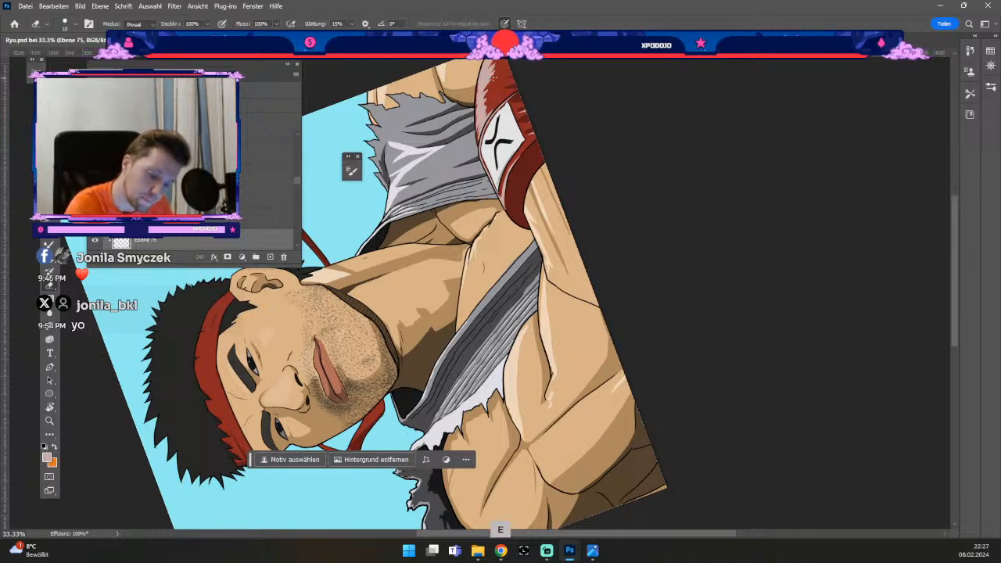
key("ctrl+z")
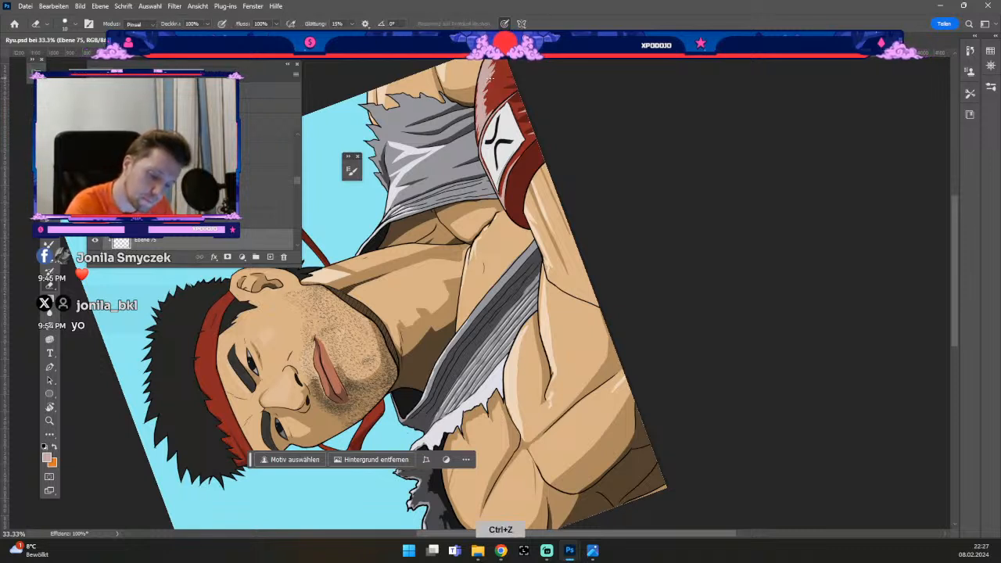
key("odiaeresis")
key("numbersign")
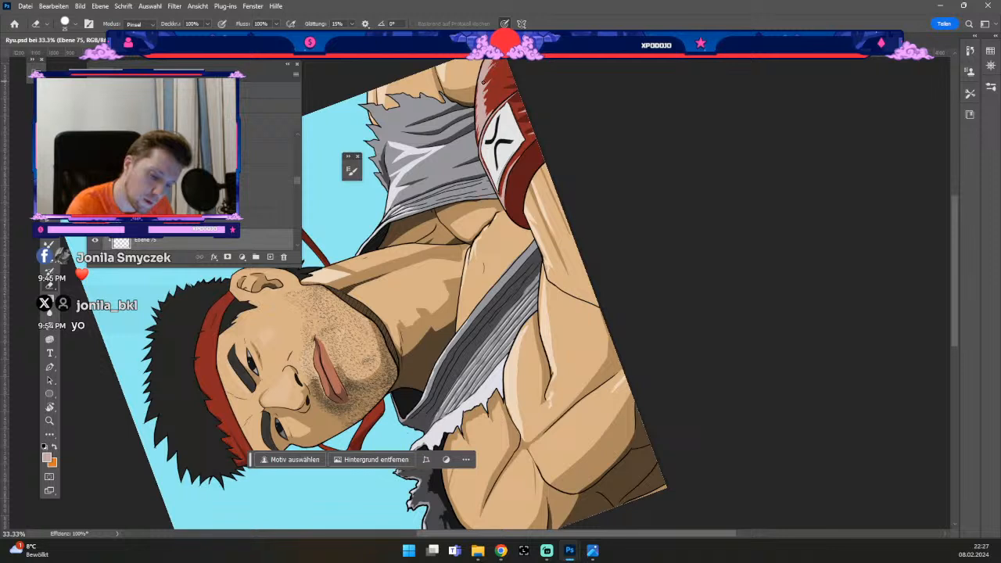
key("odiaeresis")
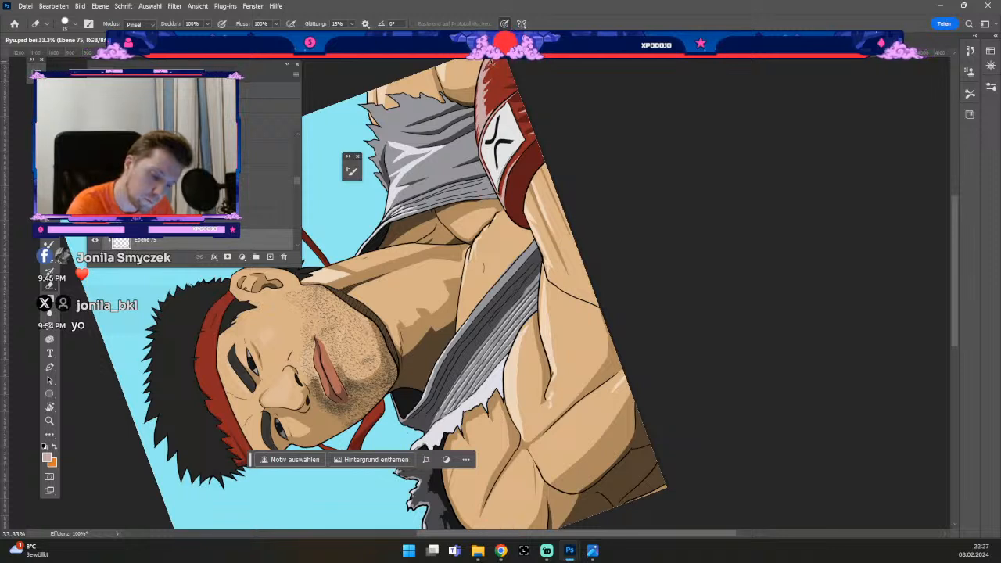
key("numbersign")
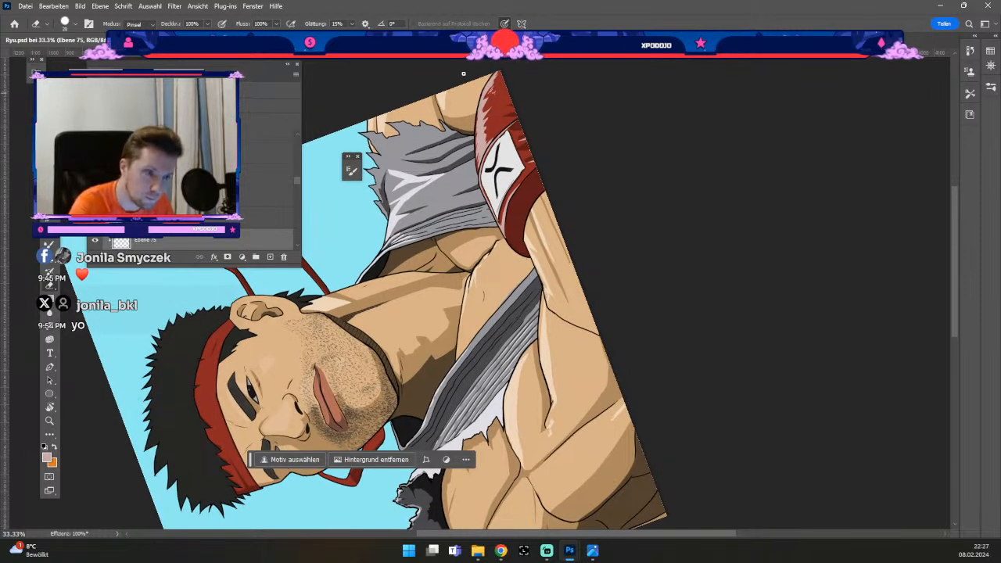
- Shape the remaining spikes of the highlight along the glove's upper edge, varying the eraser between sizes 30 and 10
key("odiaeresis")
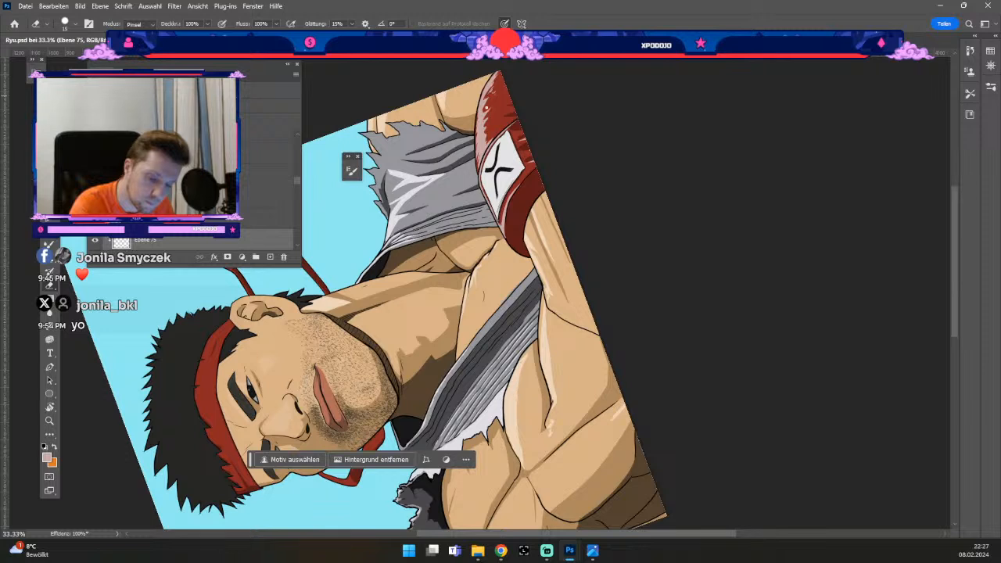
key("odiaeresis")
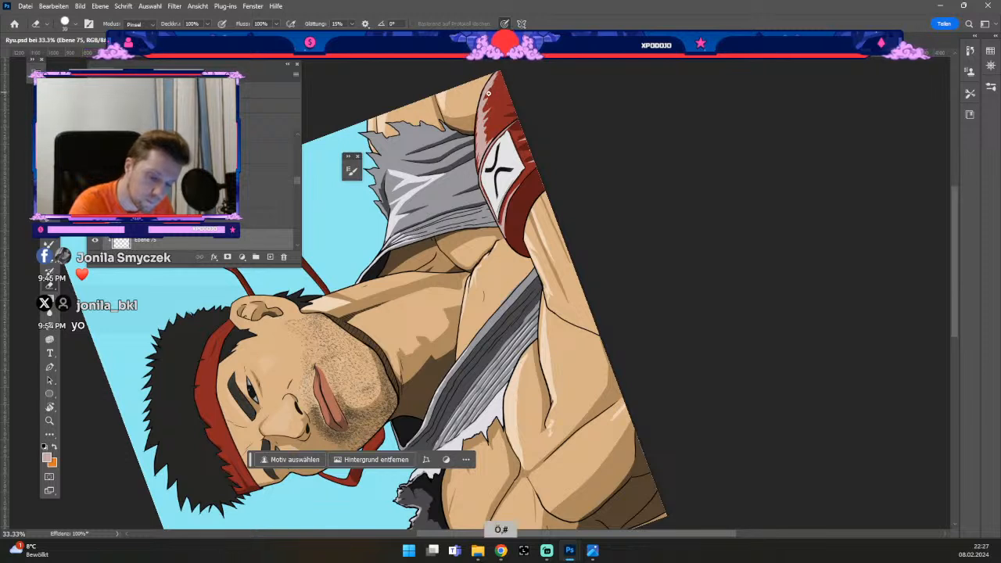
key("odiaeresis")
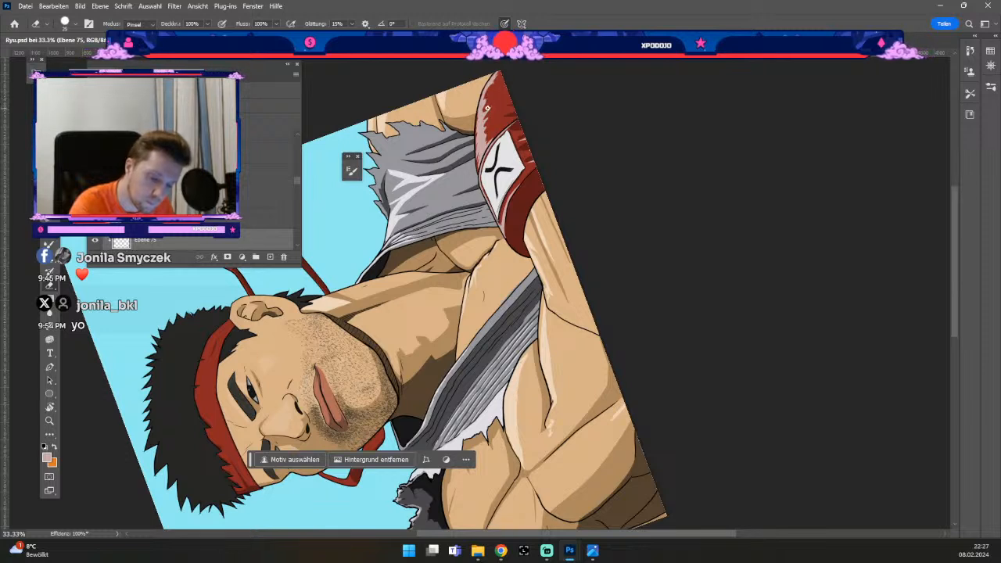
key("odiaeresis")
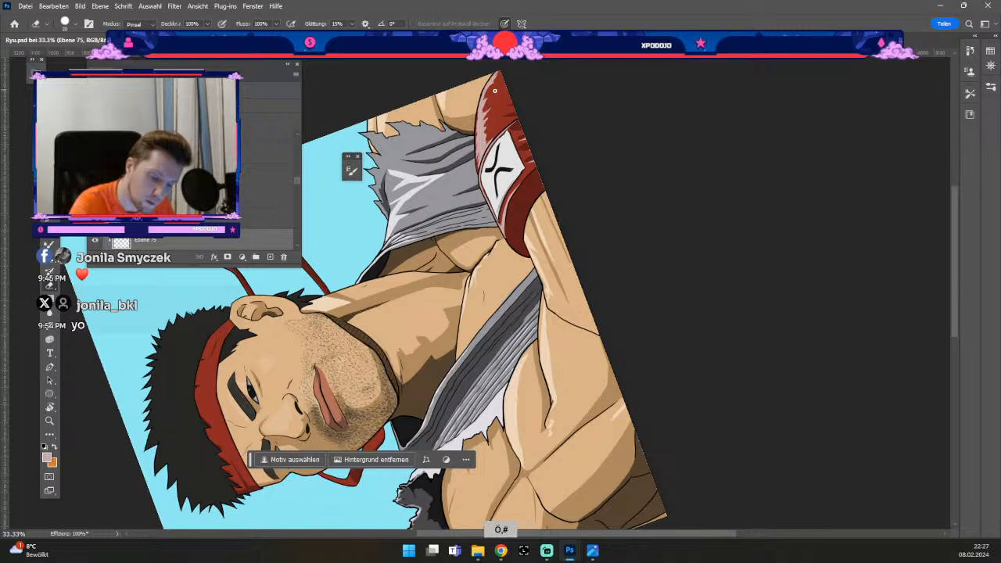
key("odiaeresis")
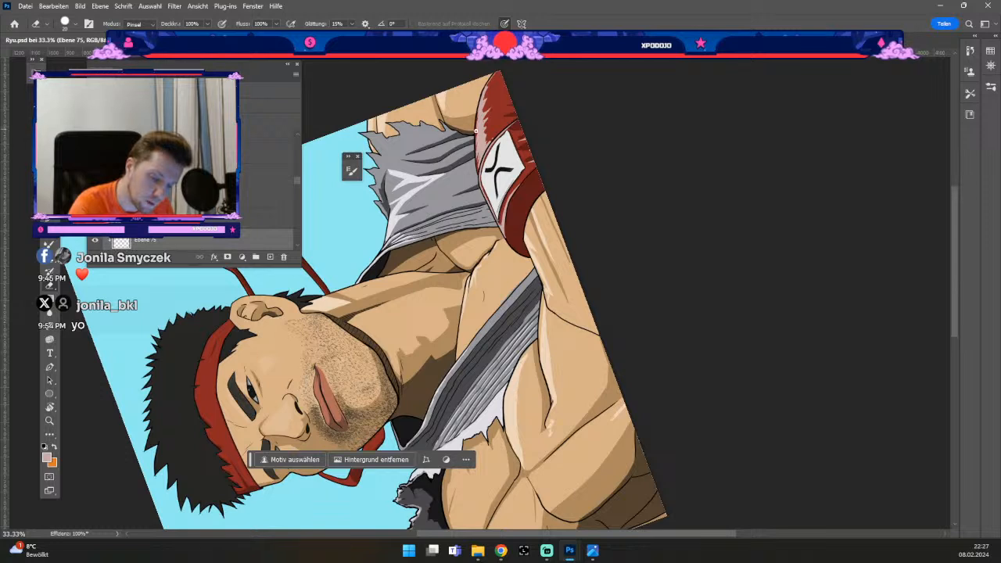
key("numbersign")
key("numbersign")
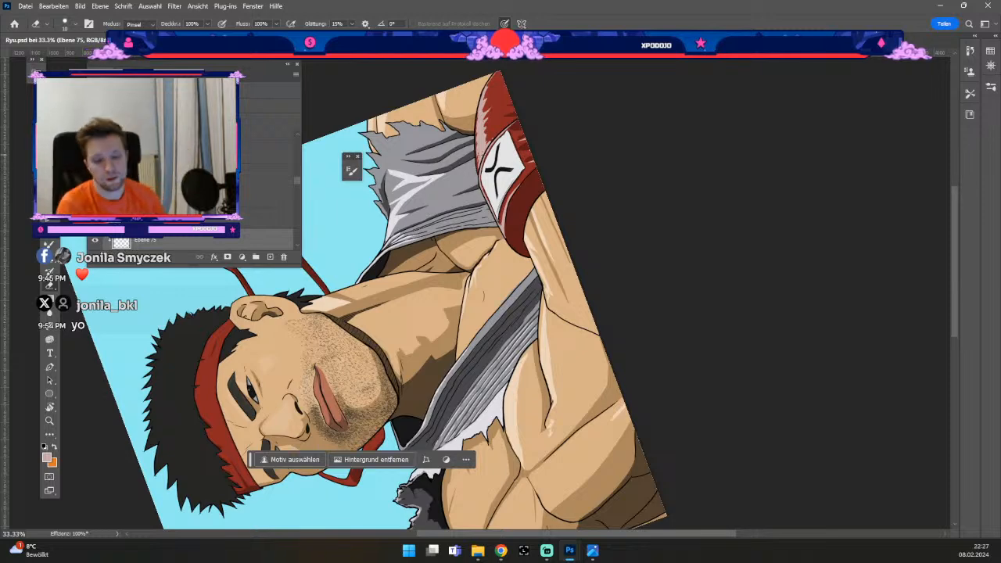
- Select the layer at the jaw's lower edge and add a new empty layer above it
key("Escape")
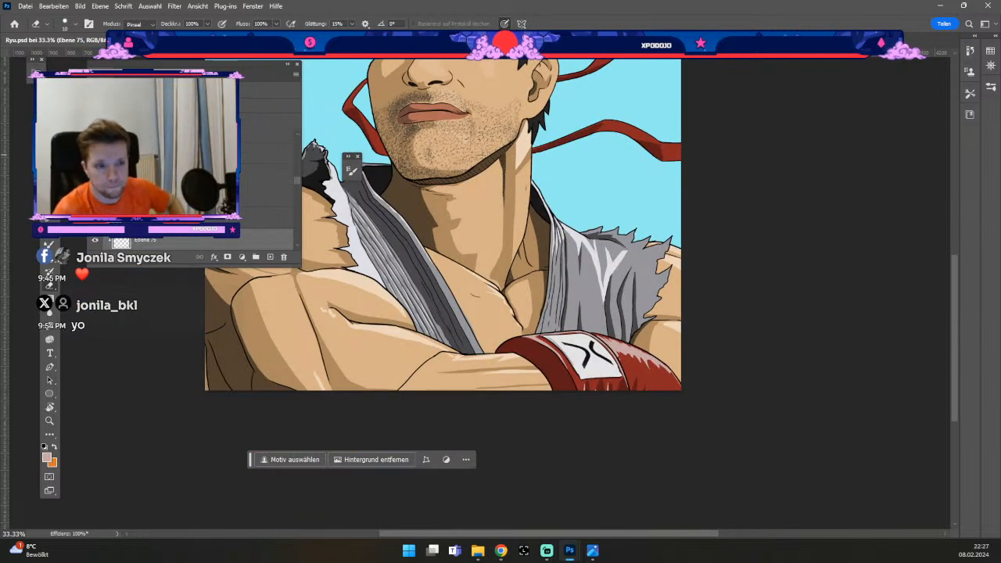
key("ctrl+minus")
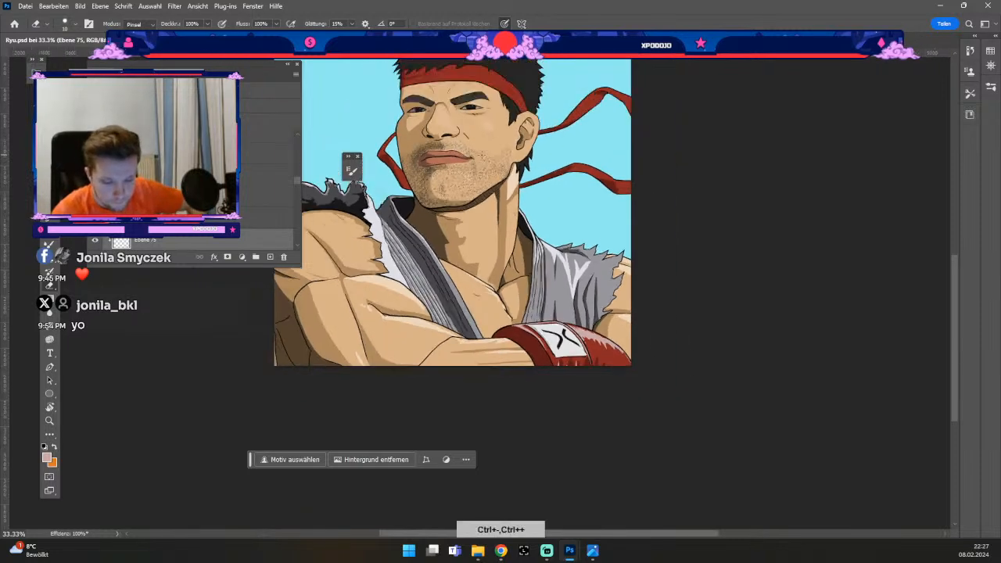
key("space")
left_click_drag(537, 201, 573, 258)
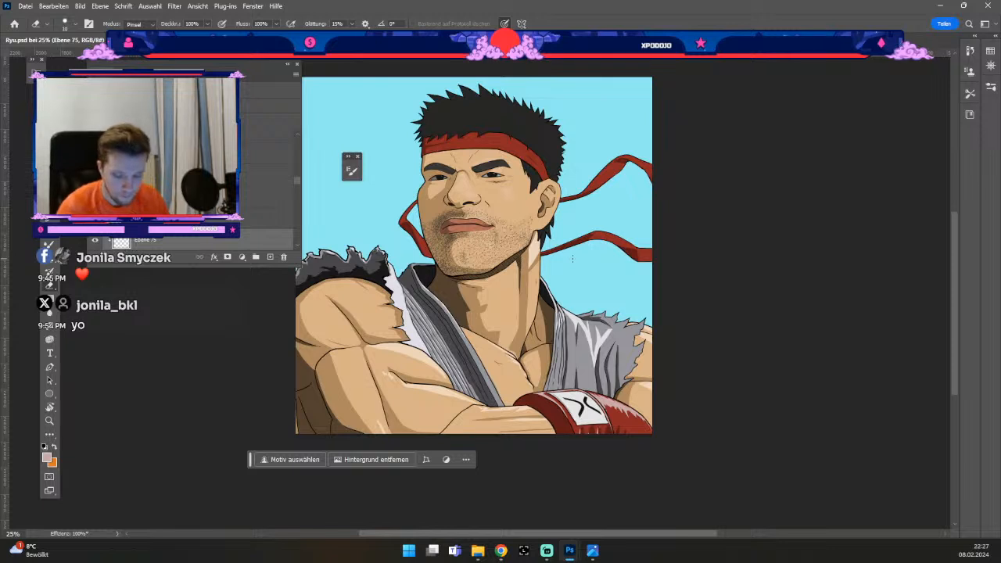
key("b")
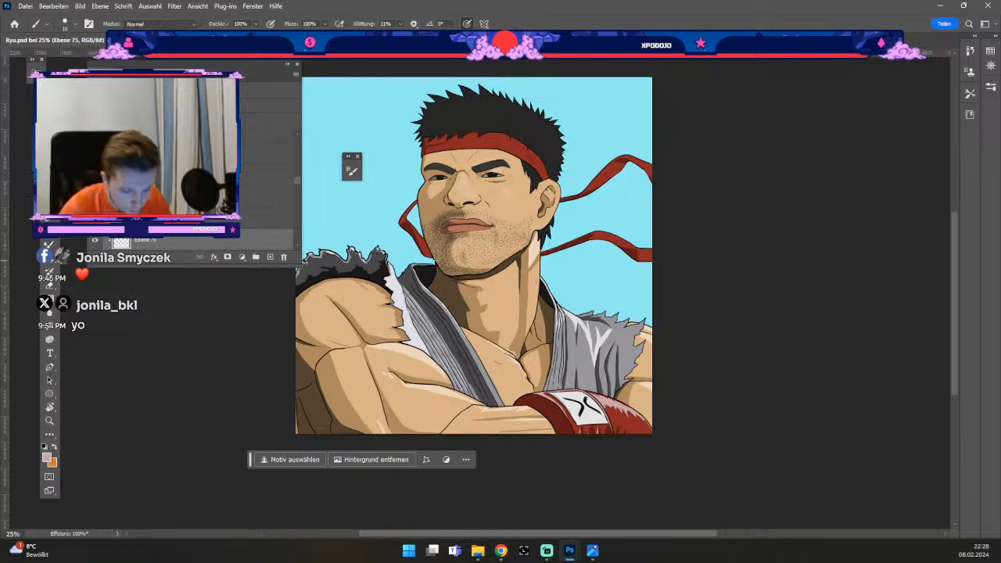
key("v")
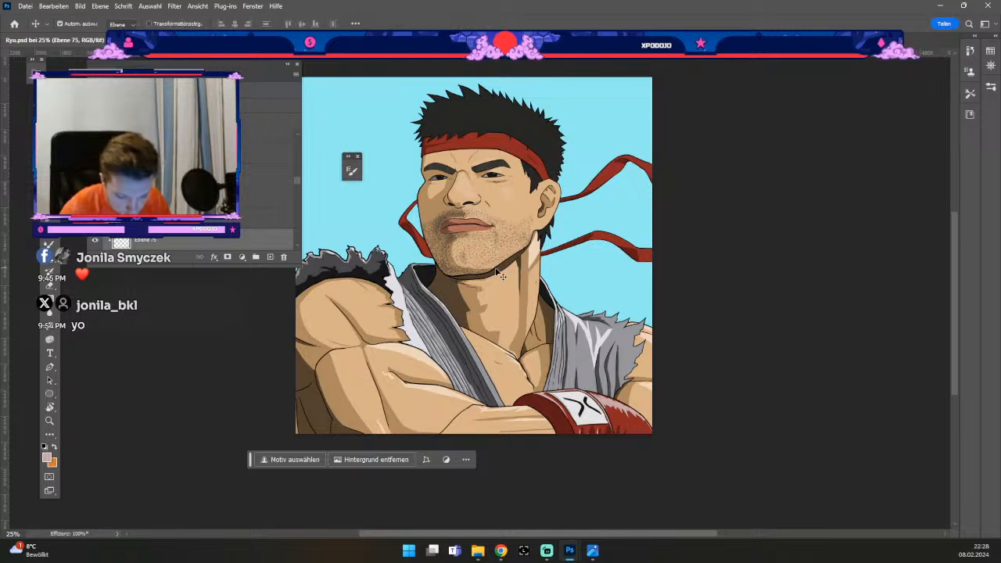
left_click(498, 275)
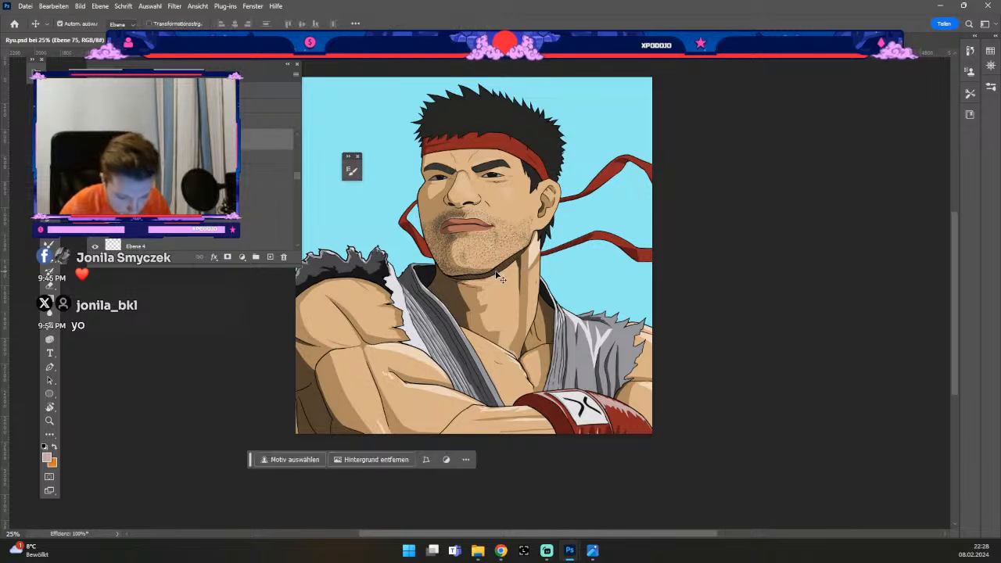
left_click(270, 258)
- Set the brush colour to black for line work around the chin and neck
key("b")
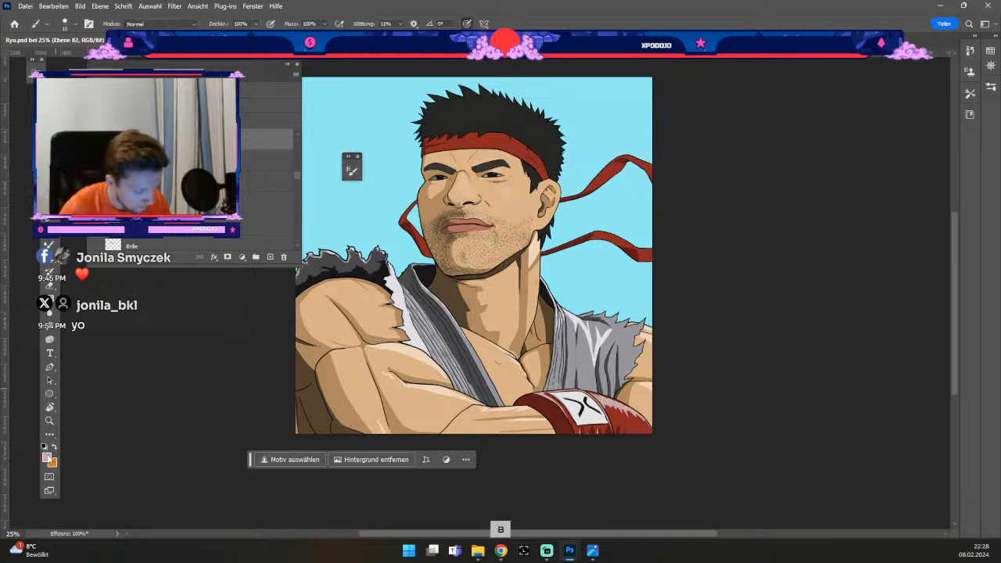
key("Return")
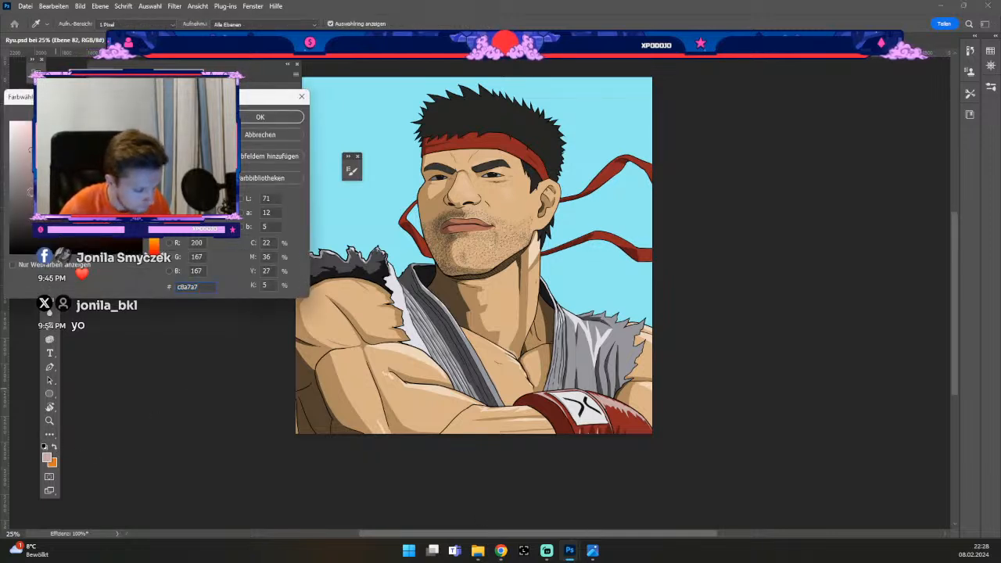
key("Return")
key("b")
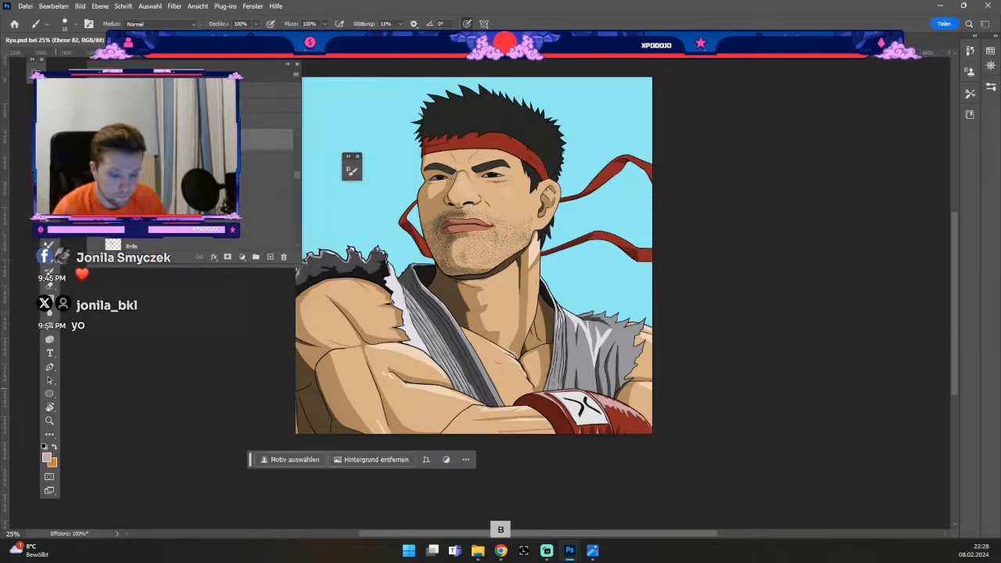
left_click(468, 145, "ctrl")
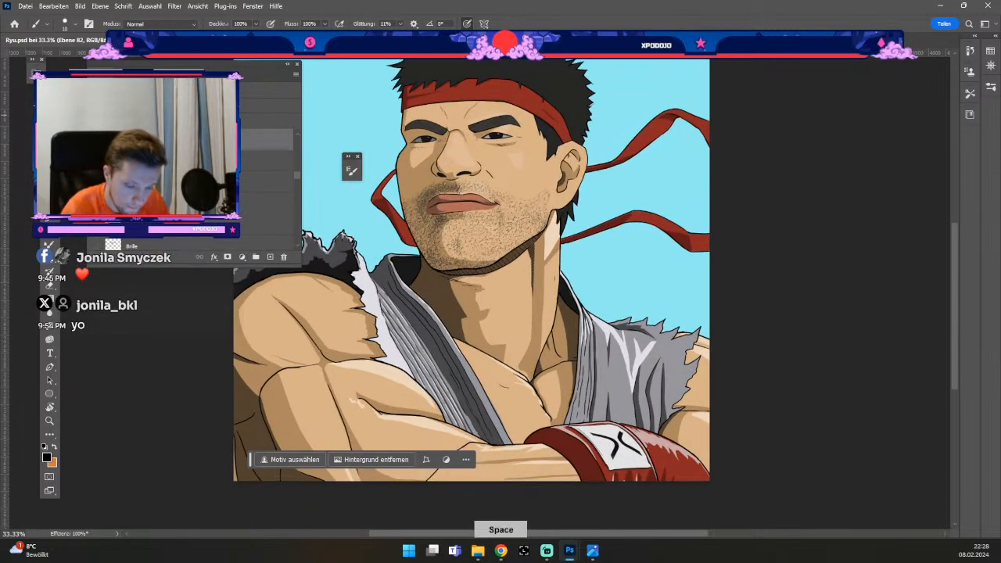
left_click_drag(550, 273, 593, 274)
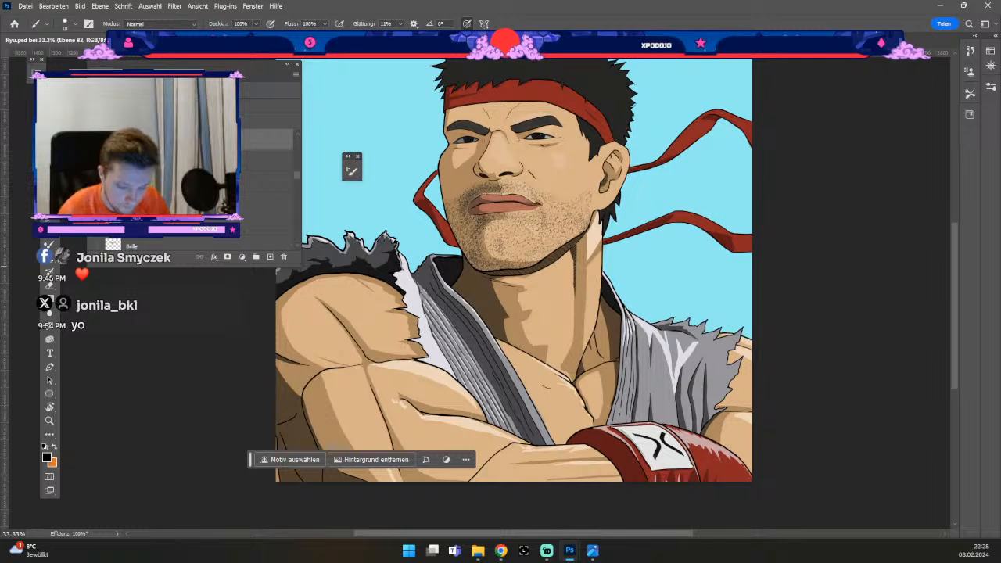
left_click(476, 296, "ctrl")
key("b")
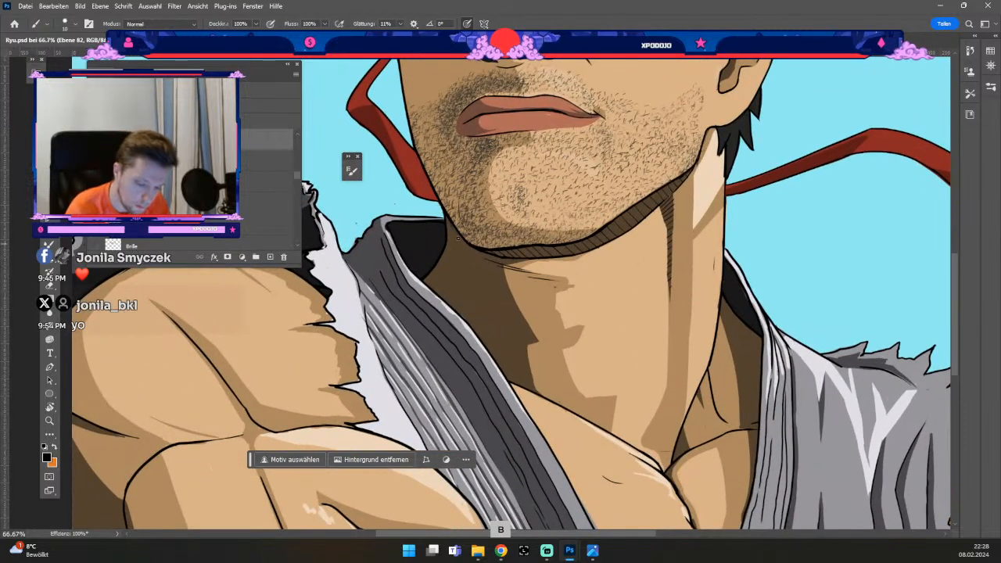
key("v")
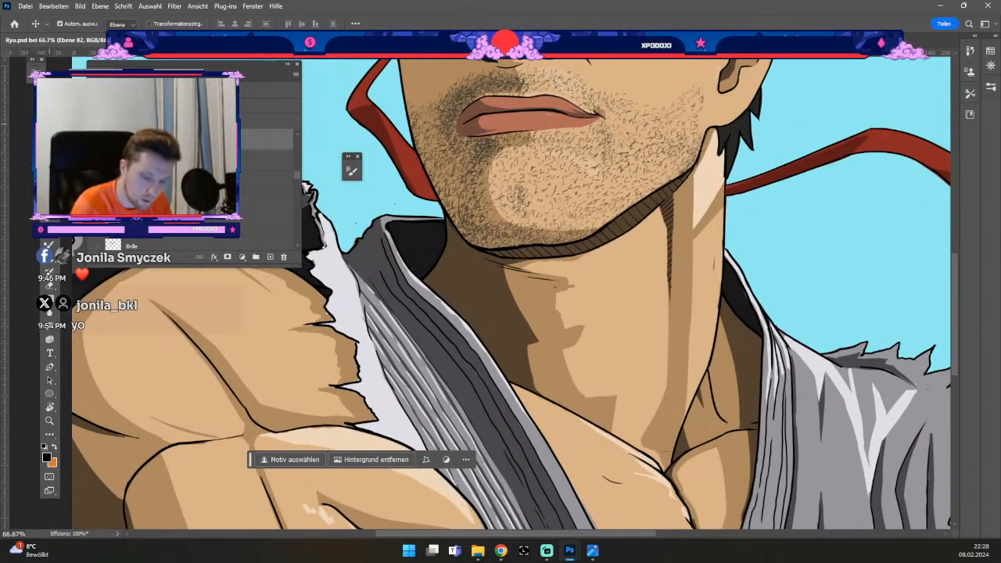
left_click(449, 224)
key("e")
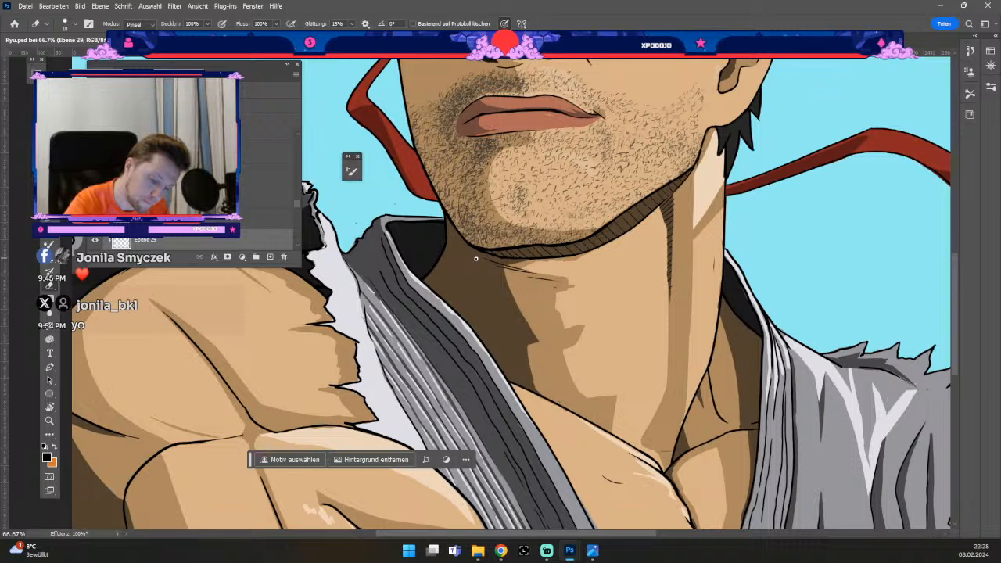
key("v")
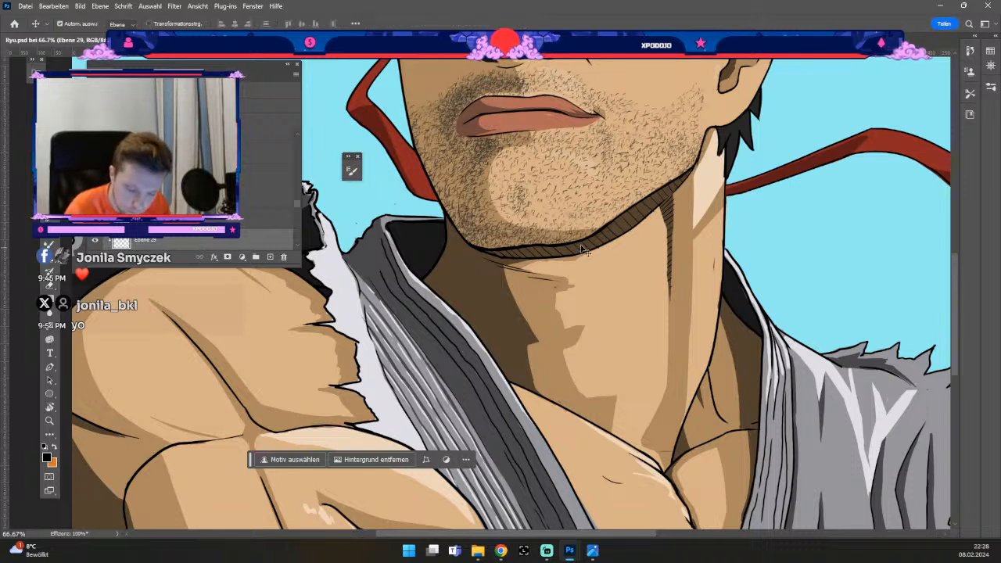
key("e")
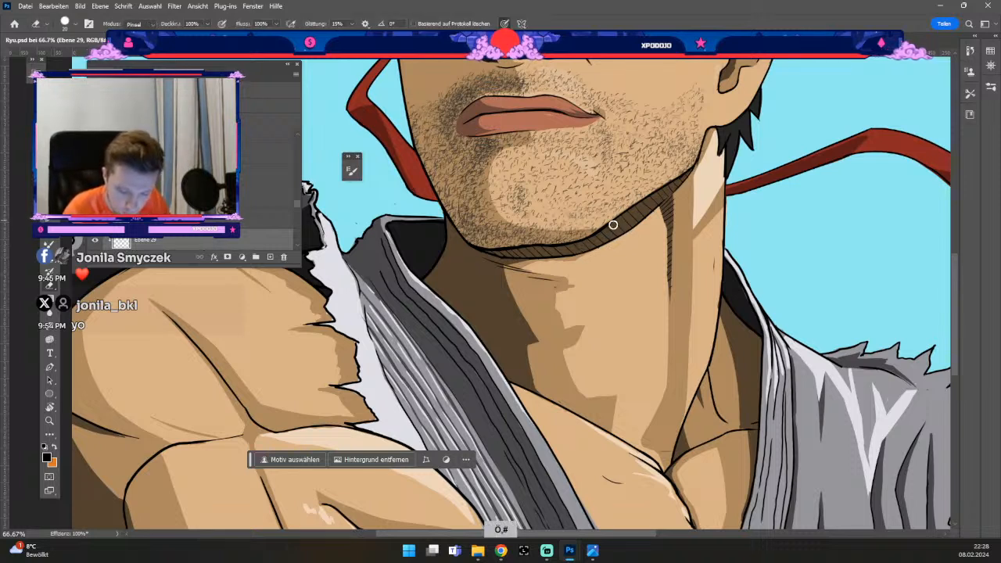
key("bracketright")
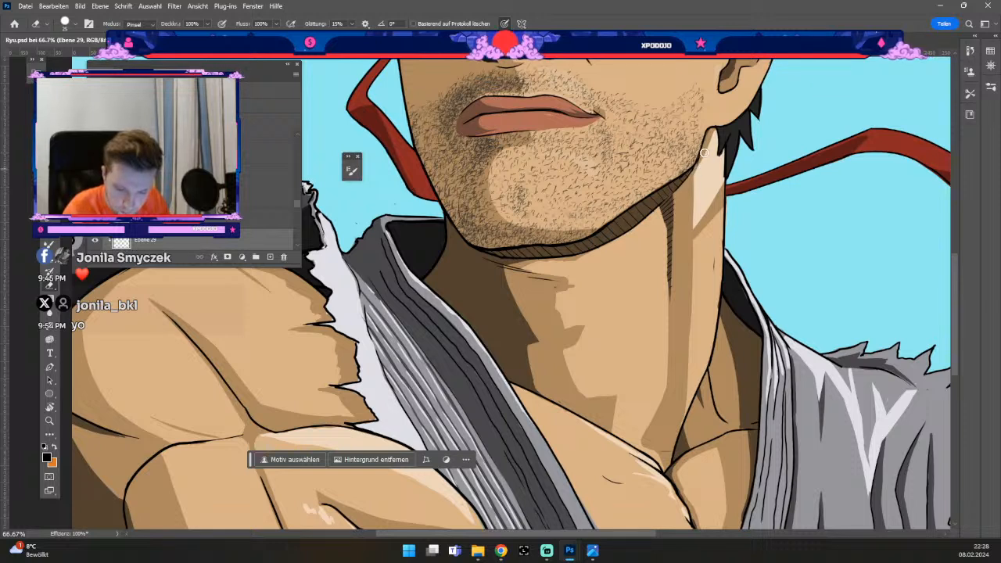
key("v")
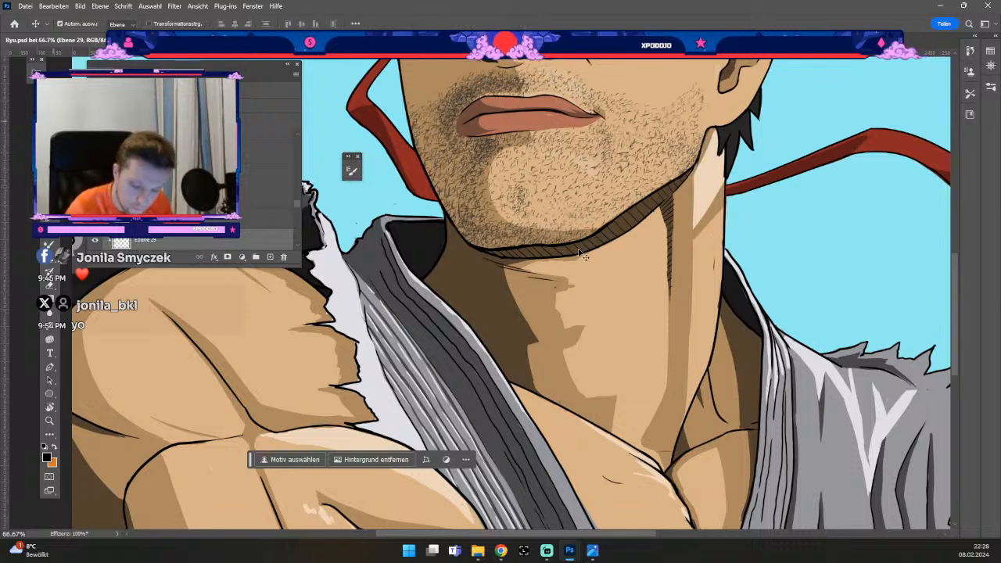
- Add a new layer above the jaw shadow's layer and draw one thin black line across the neck shadow, undoing the failed strokes
left_click(581, 257)
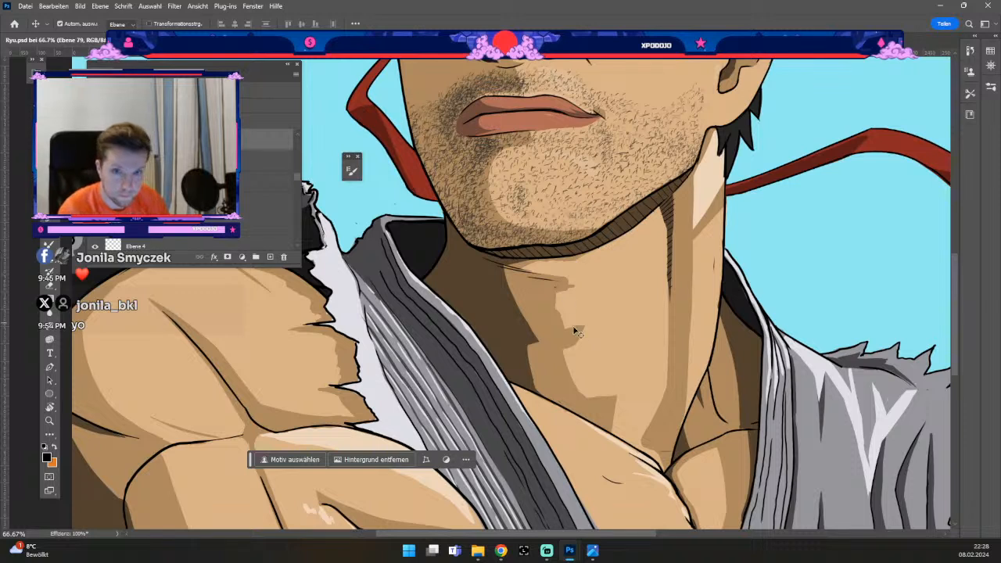
key("b")
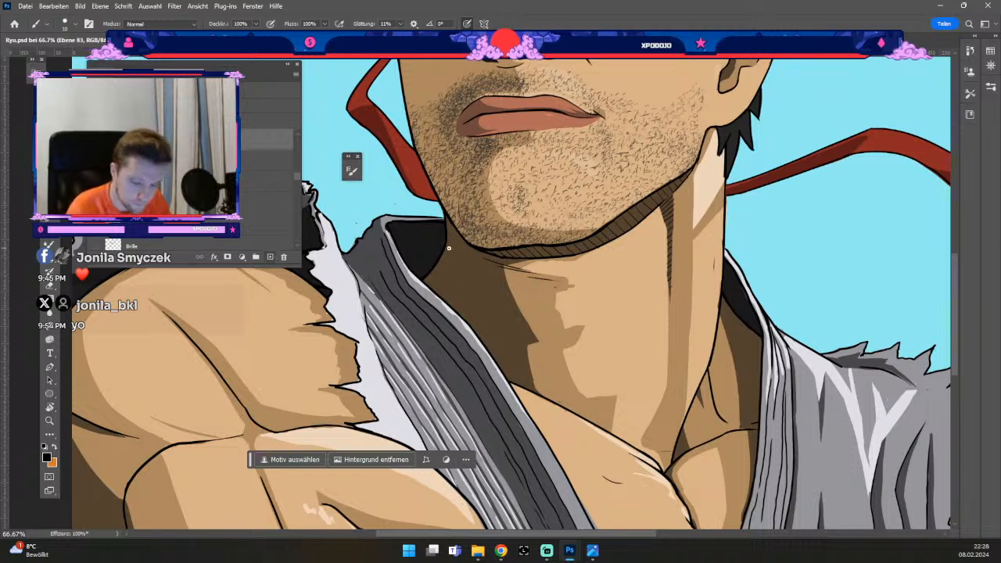
key("ctrl+z")
key("ctrl+z")
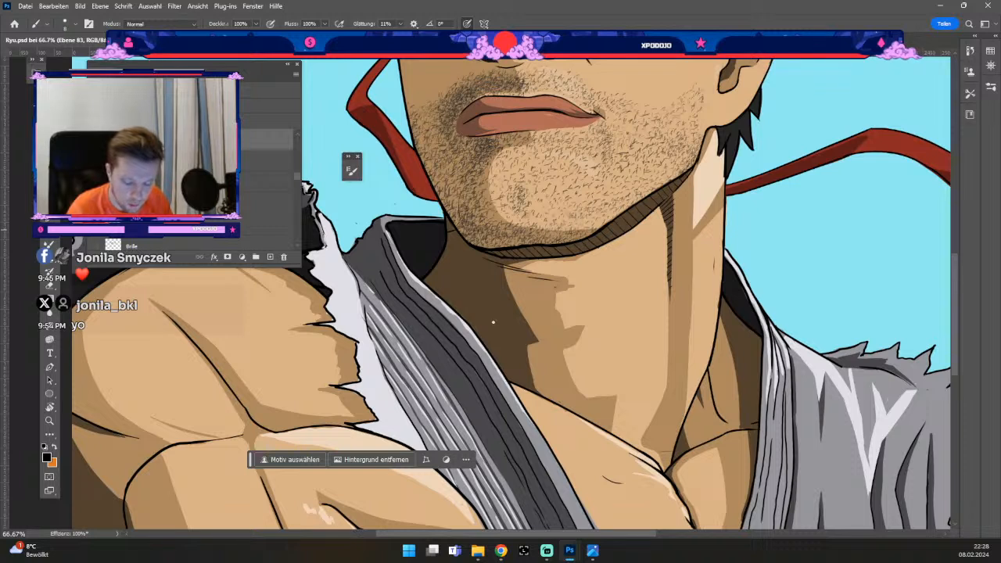
key("odiaeresis")
key("numbersign")
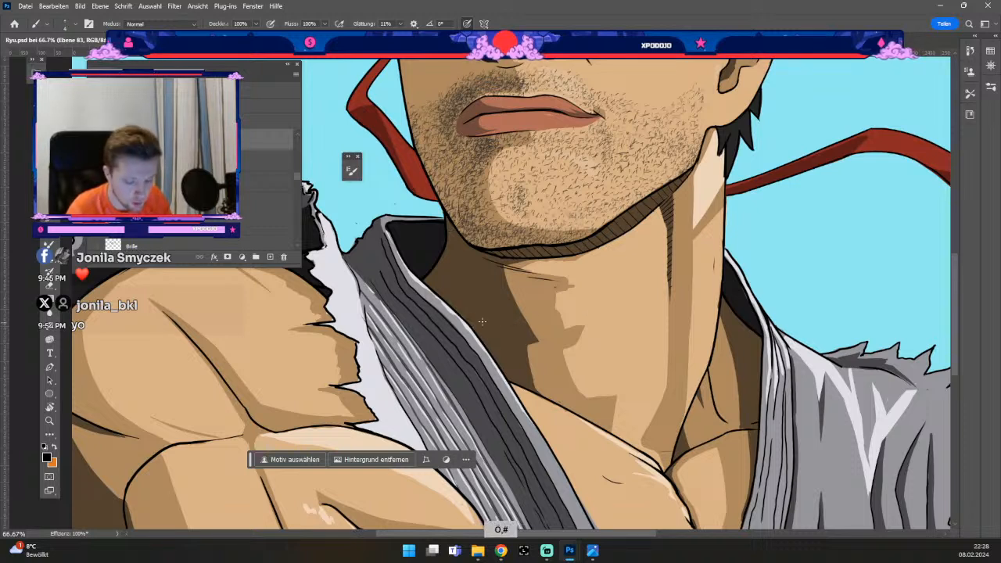
key("ctrl+z")
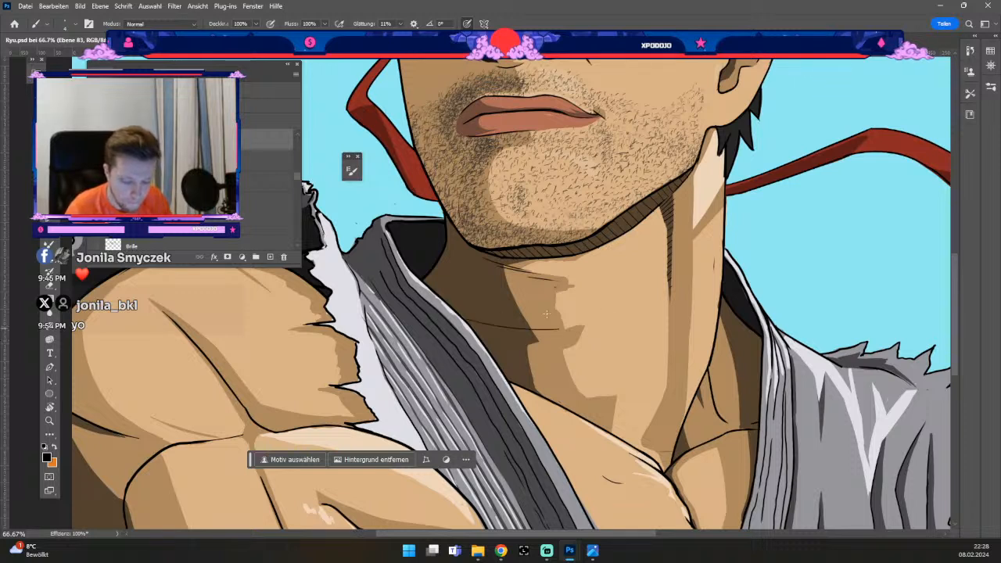
left_click_drag(546, 314, 466, 315)
key("ctrl+z")
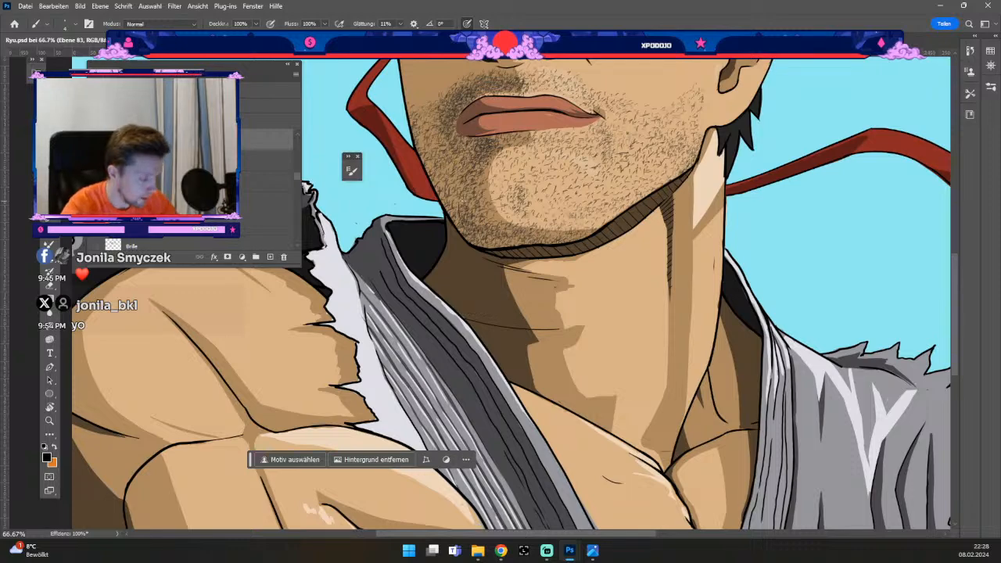
- Hatch fine black lines beside the first one in the neck shadow, undoing and redrawing strokes that miss
key("r")
mouse_move(385, 180)
left_mouse_down()
mouse_move(478, 129)
mouse_move(591, 177)
mouse_move(616, 210)
left_mouse_up()
key("b")
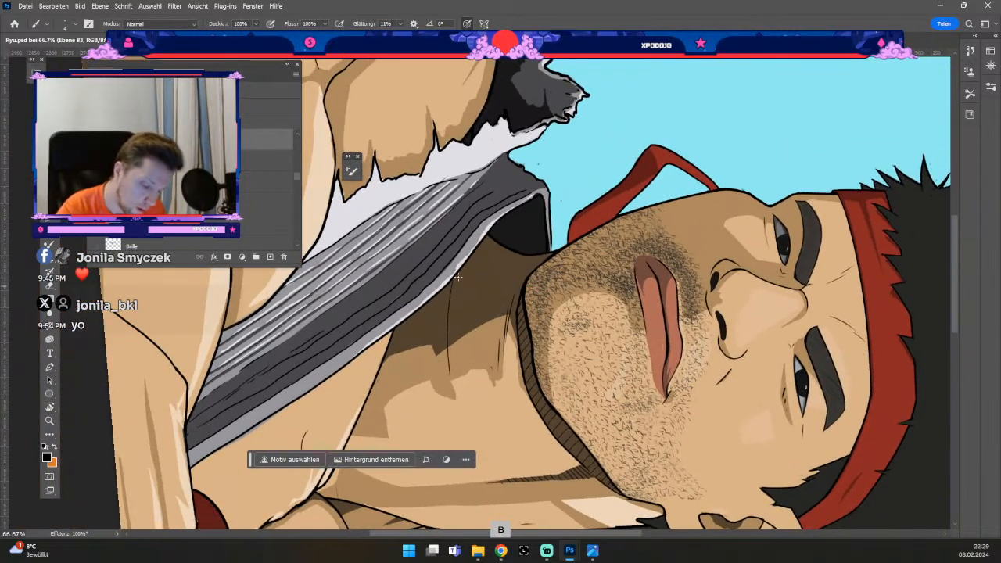
left_click_drag(458, 276, 450, 360)
key("ctrl+z")
key("ctrl+z")
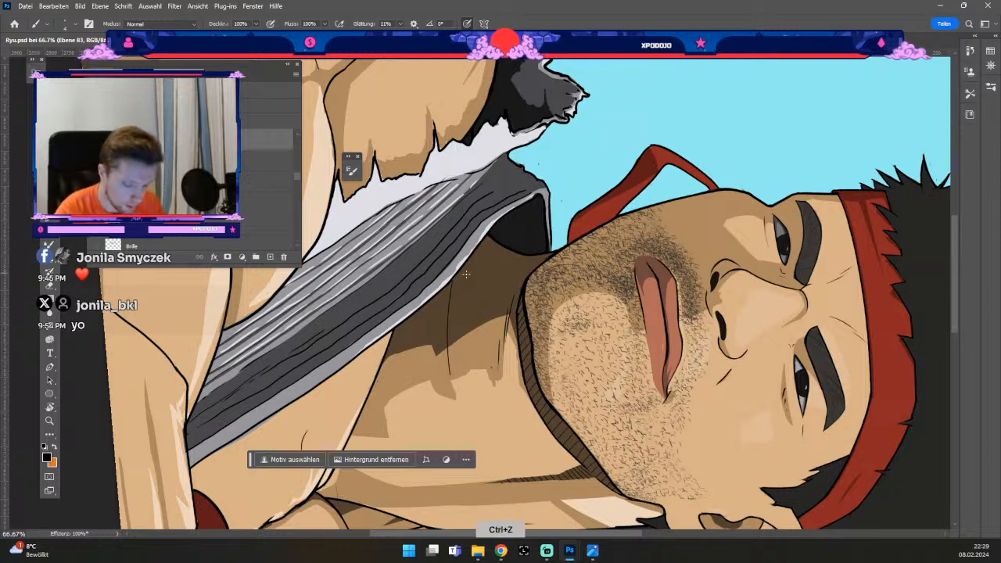
left_click_drag(458, 274, 451, 361)
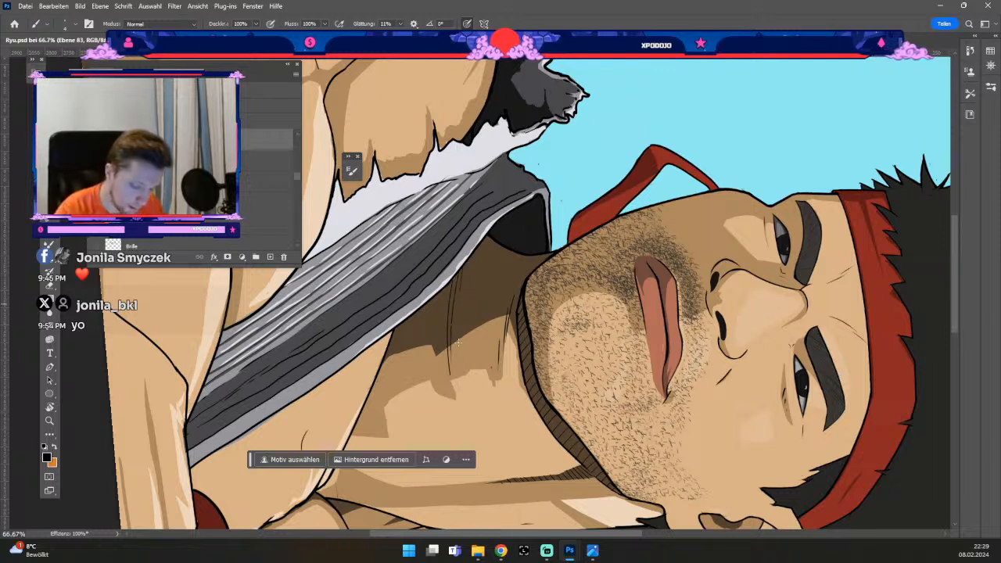
key("ctrl+z")
left_click_drag(460, 275, 451, 361)
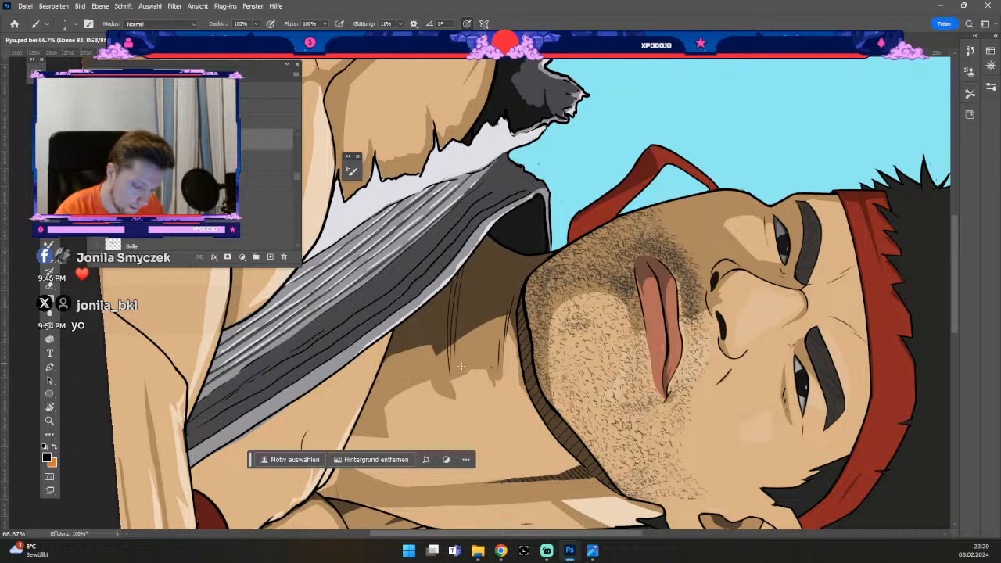
- Raise the brush smoothing to 19% and continue the parallel hatching from the collar across the neck shadow towards the jaw
left_click_drag(467, 261, 458, 352)
key("ctrl+z")
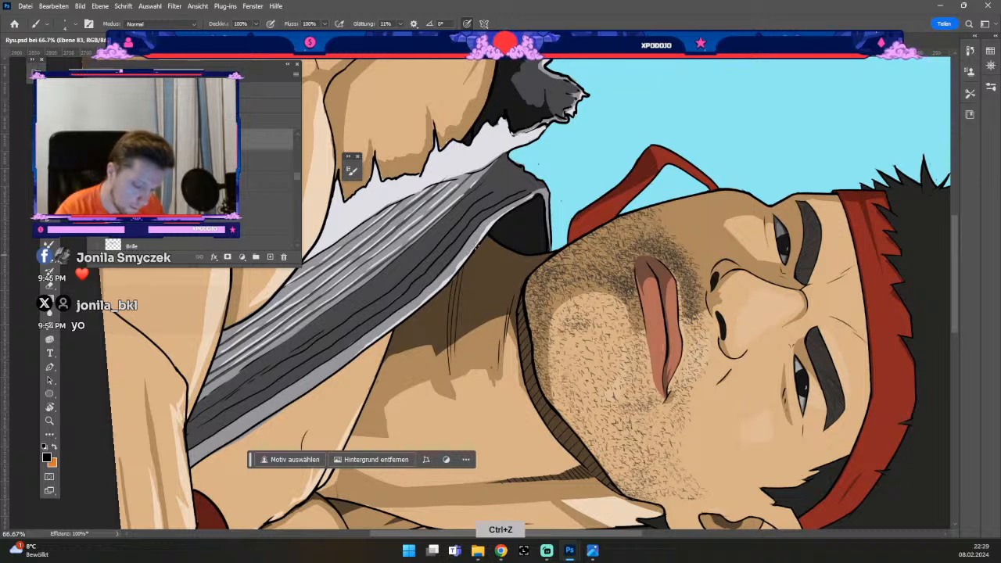
left_click_drag(469, 262, 459, 357)
key("ctrl+z")
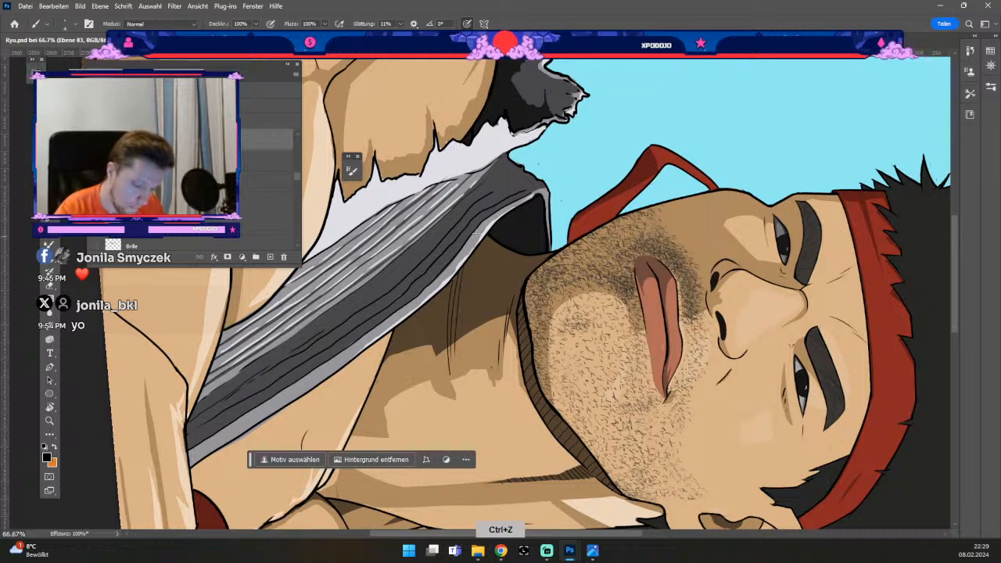
left_click_drag(467, 269, 460, 346)
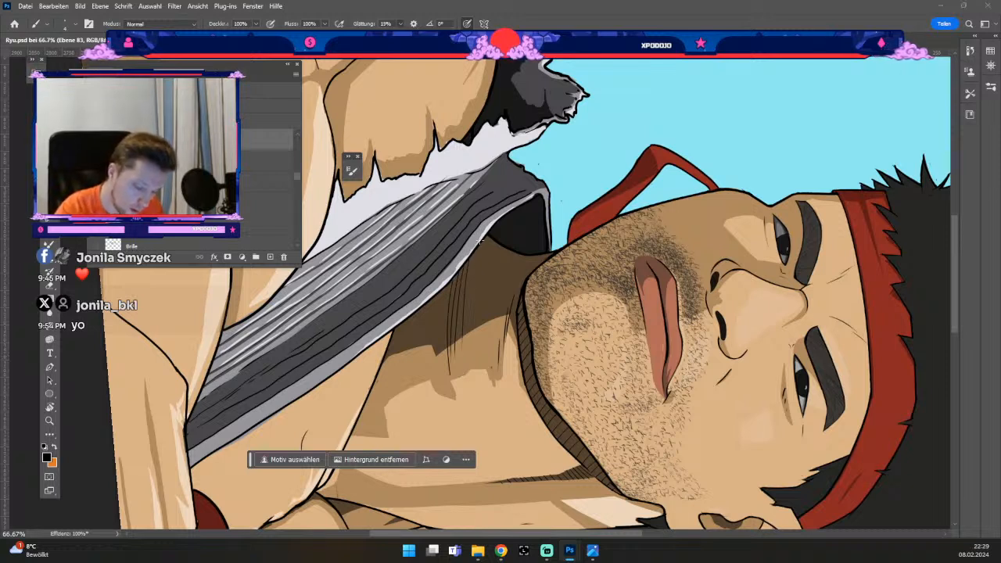
left_click_drag(477, 252, 467, 354)
left_click_drag(479, 244, 473, 354)
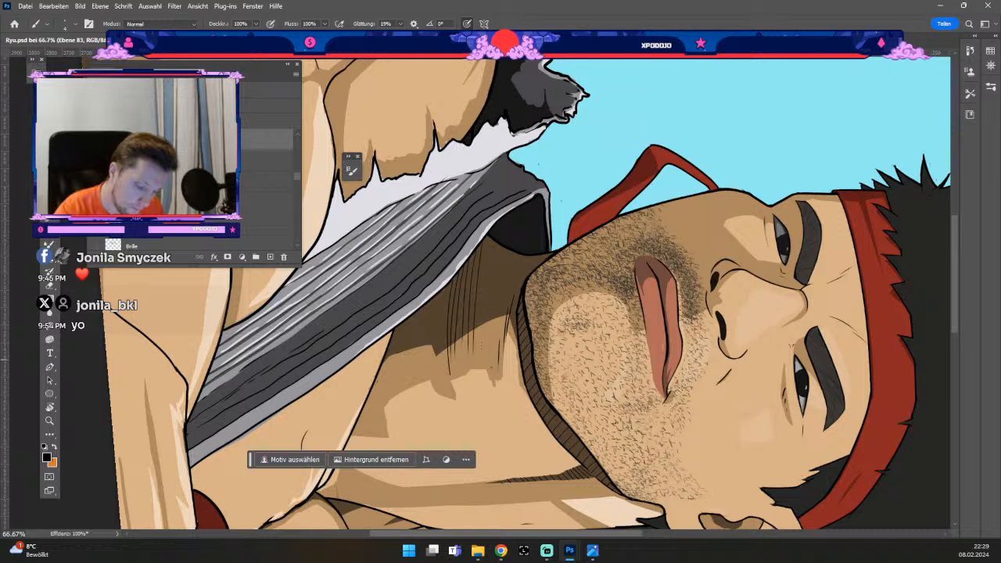
- Fill the gap in the middle of the neck shadow with thin black parallel hatch lines, undoing and redrawing the strokes that miss
left_click_drag(485, 252, 480, 338)
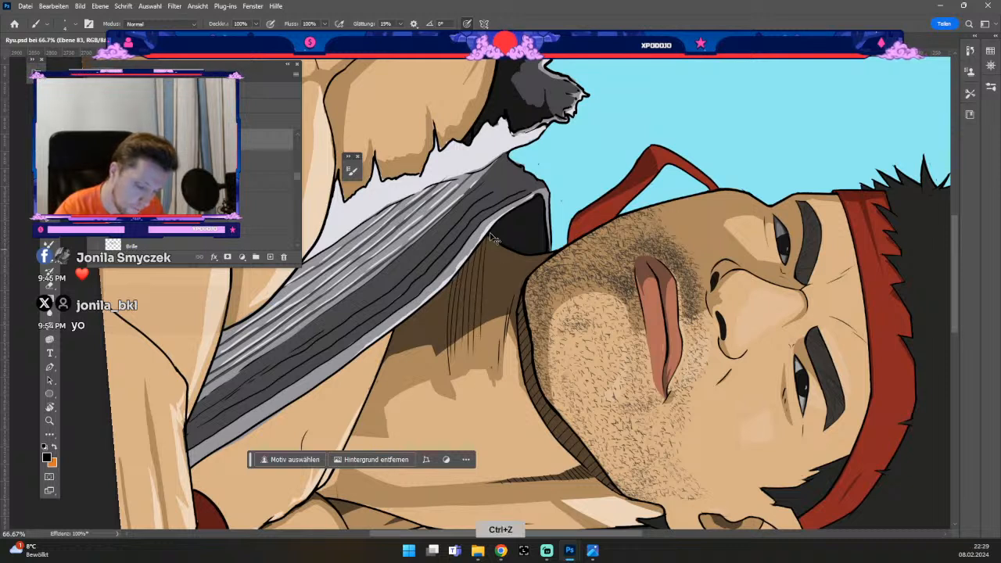
key("ctrl+z")
key("b")
left_click_drag(490, 239, 479, 352)
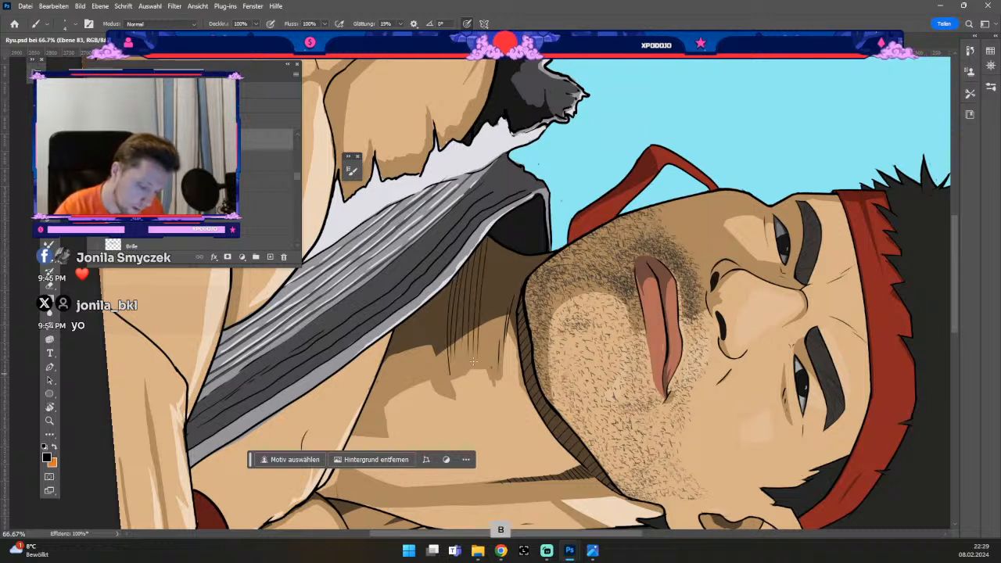
left_click_drag(492, 241, 483, 344)
key("ctrl+z")
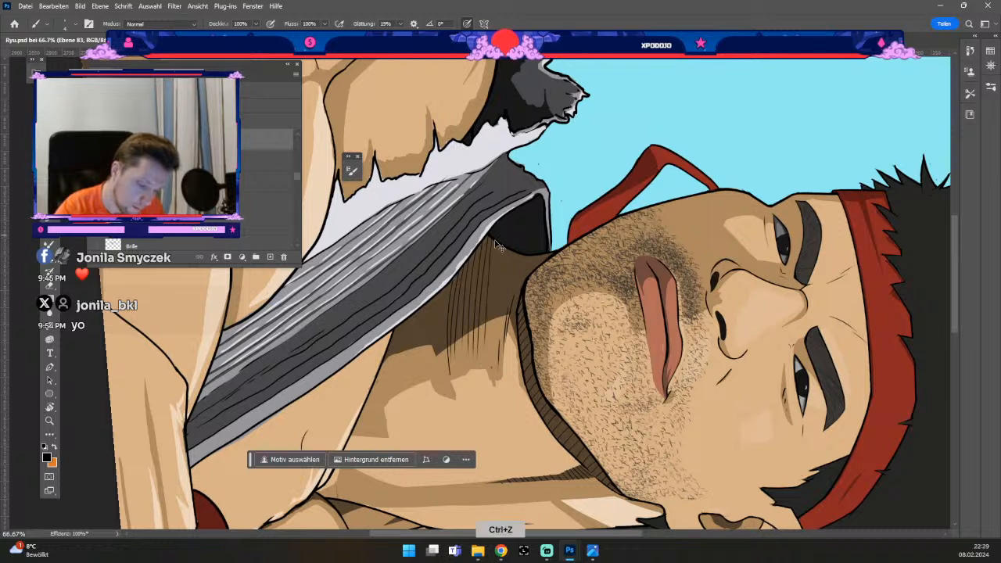
left_click_drag(490, 241, 482, 348)
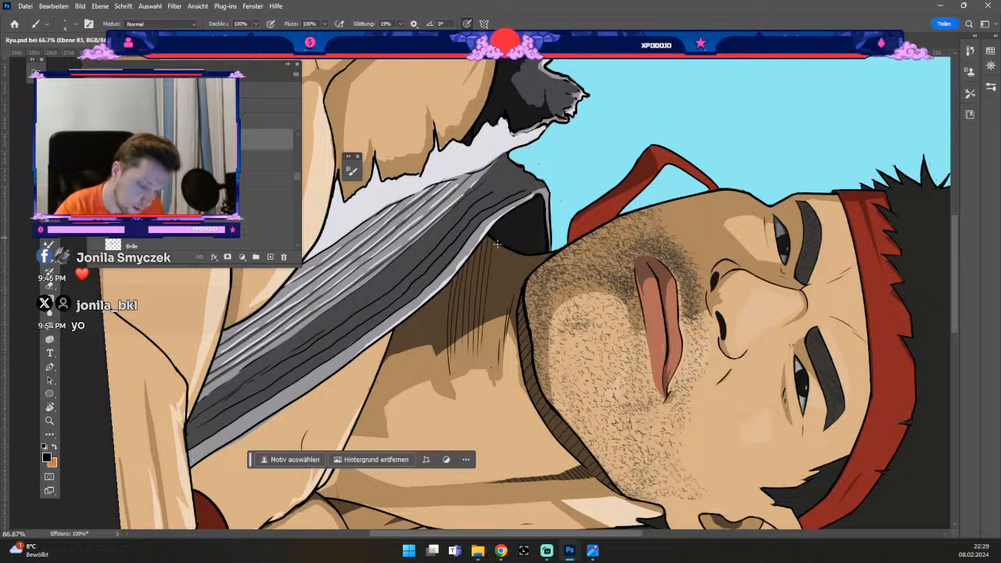
key("ctrl+z")
left_click_drag(490, 245, 483, 341)
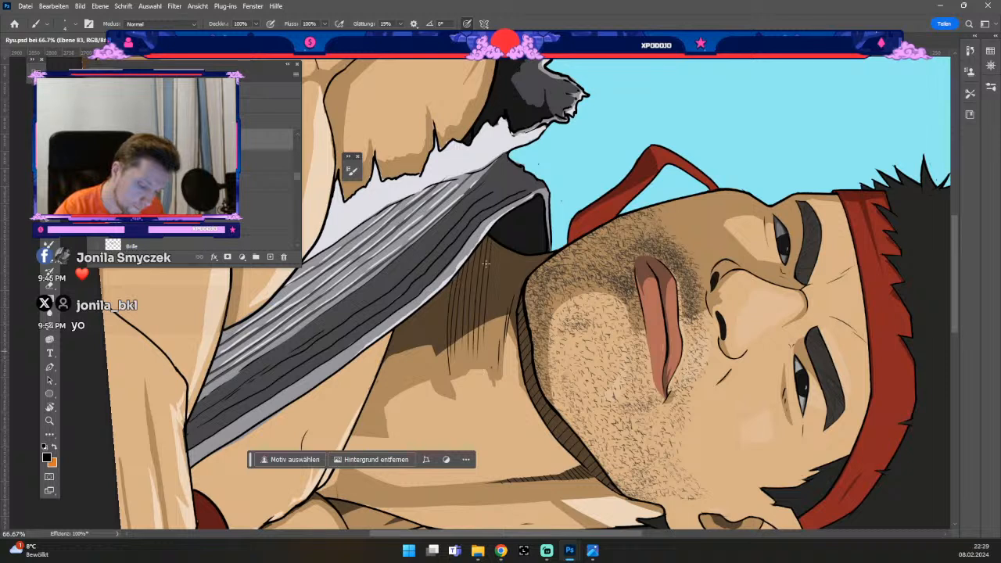
left_click_drag(493, 272, 487, 357)
- Continue the parallel black hatching through the neck shadow up to the jaw outline, redrawing the misplaced strokes
left_click_drag(504, 251, 497, 352)
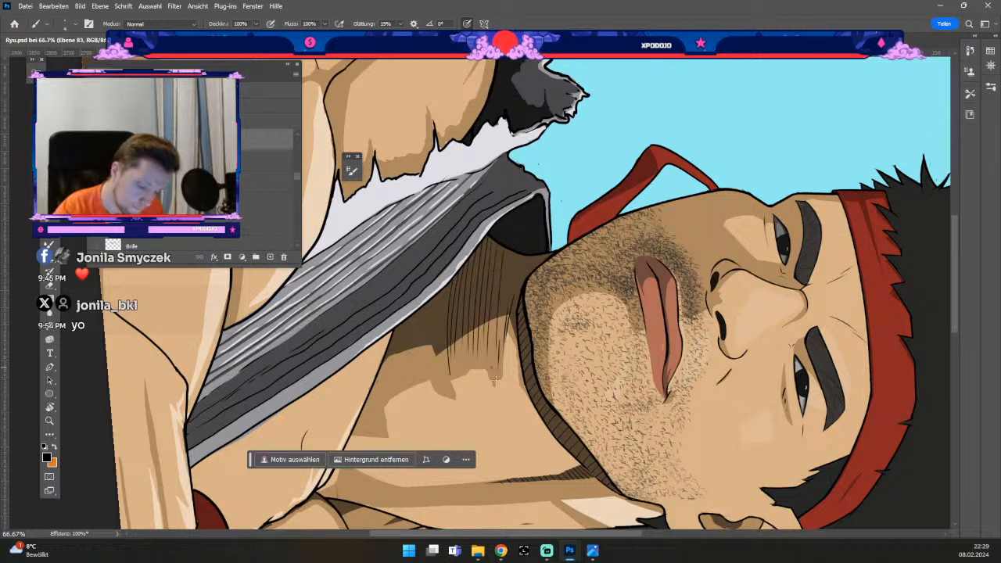
key("ctrl+z")
left_click_drag(500, 259, 494, 341)
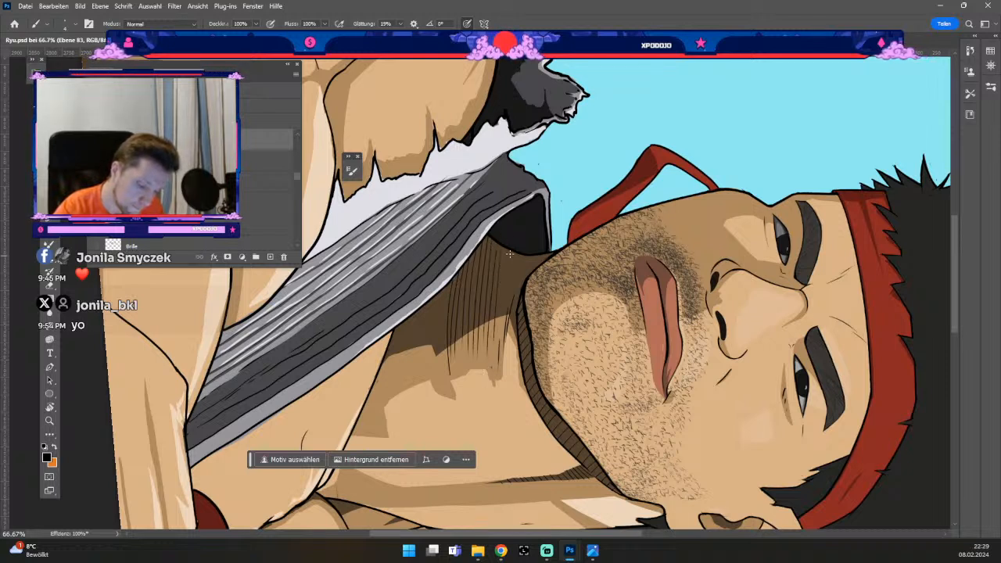
left_click_drag(510, 254, 500, 338)
key("ctrl+z")
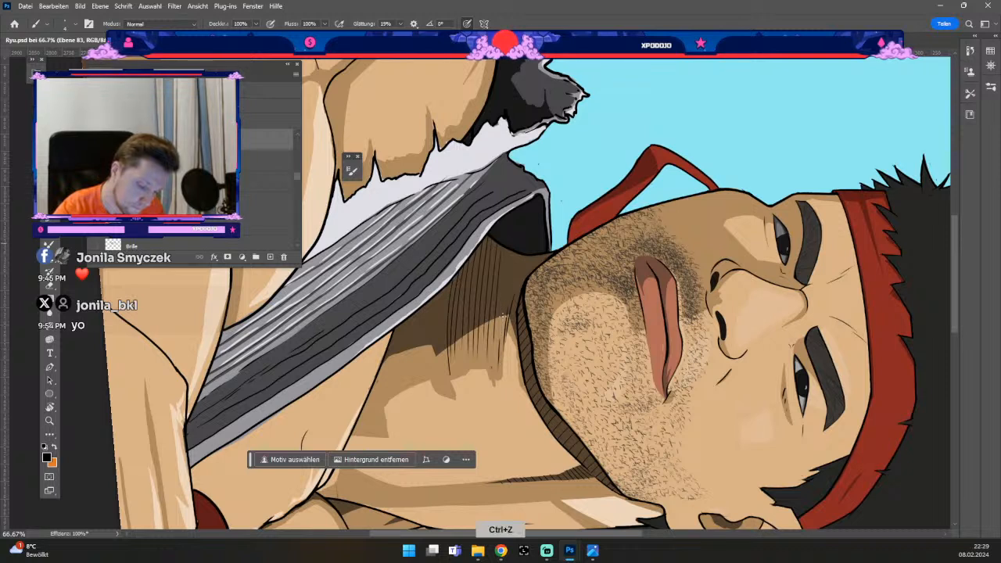
left_click_drag(507, 252, 500, 336)
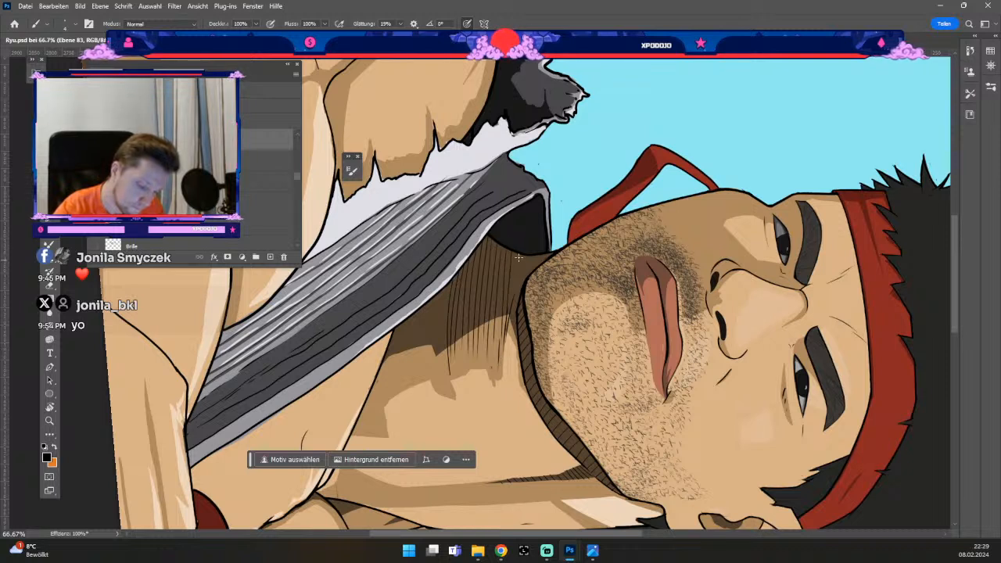
left_click_drag(517, 257, 512, 336)
left_click_drag(520, 258, 520, 311)
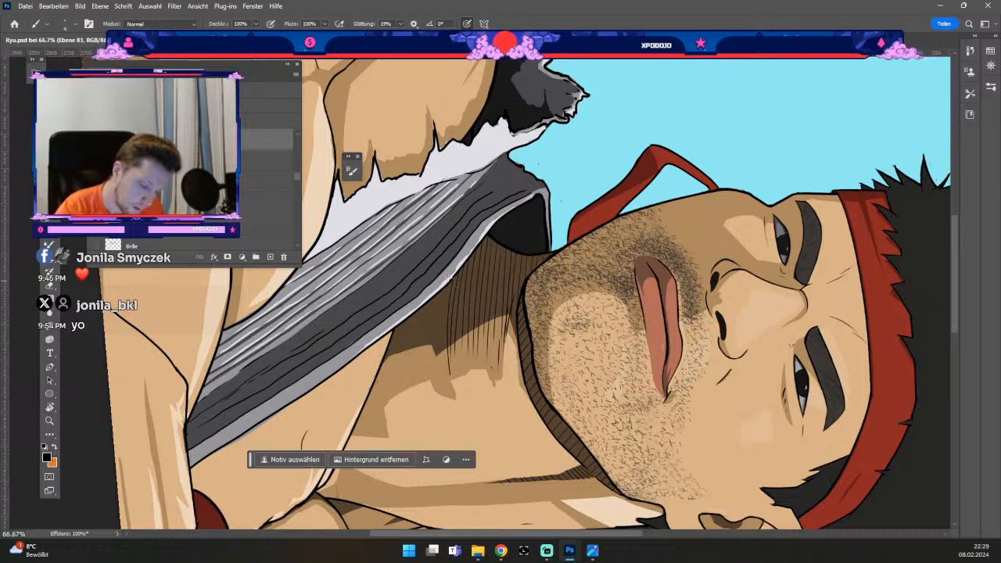
- Extend the hatching down the neck shadow along the collar edge with progressively shorter black lines to the shadow's lower end
left_click_drag(449, 286, 444, 350)
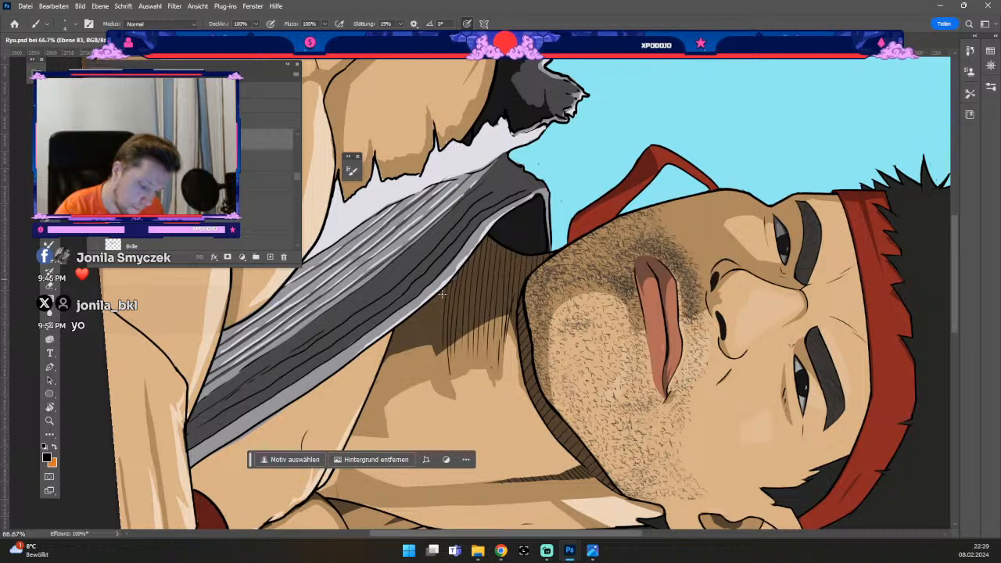
left_click_drag(442, 290, 440, 349)
key("ctrl+z")
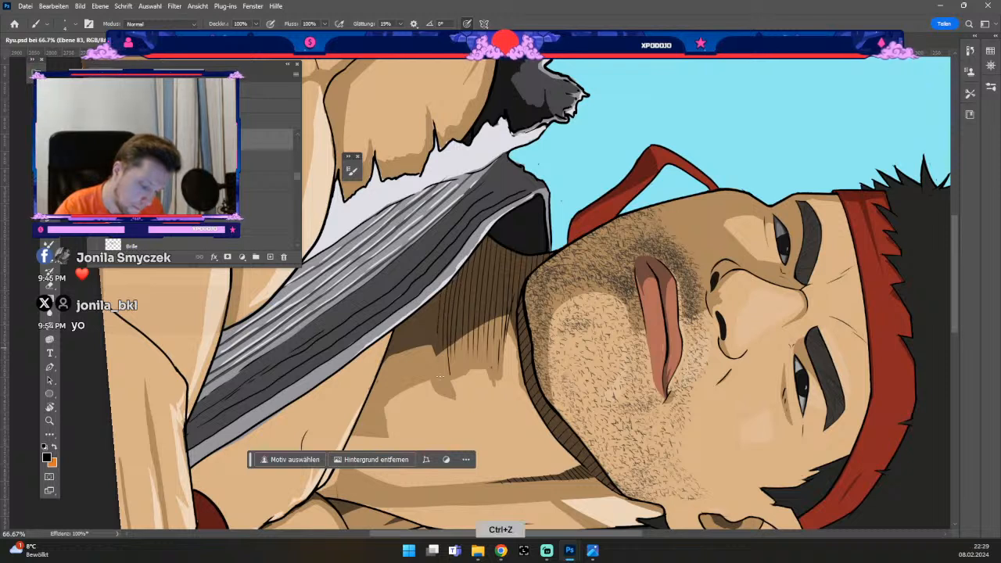
left_click_drag(434, 301, 431, 341)
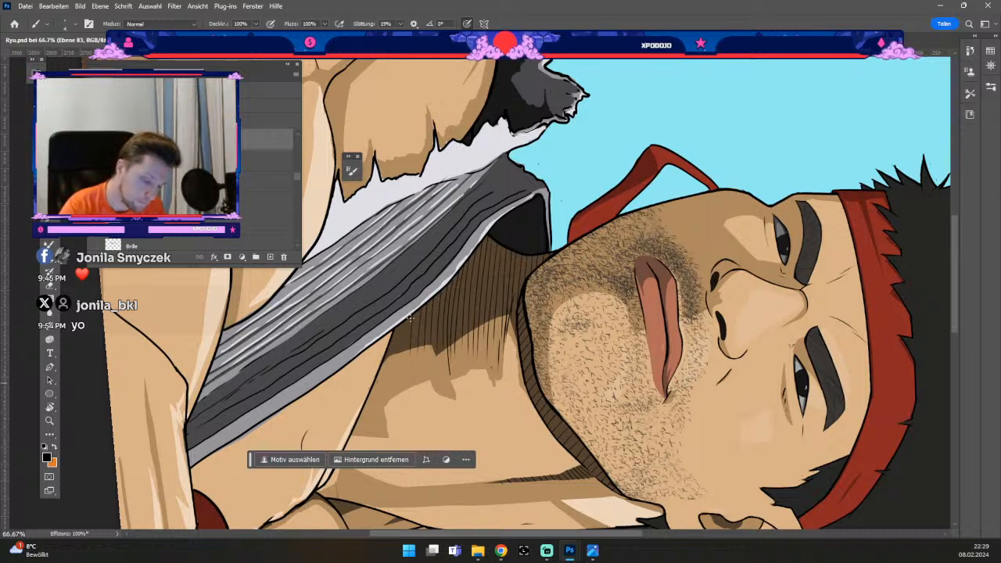
left_click_drag(398, 325, 399, 370)
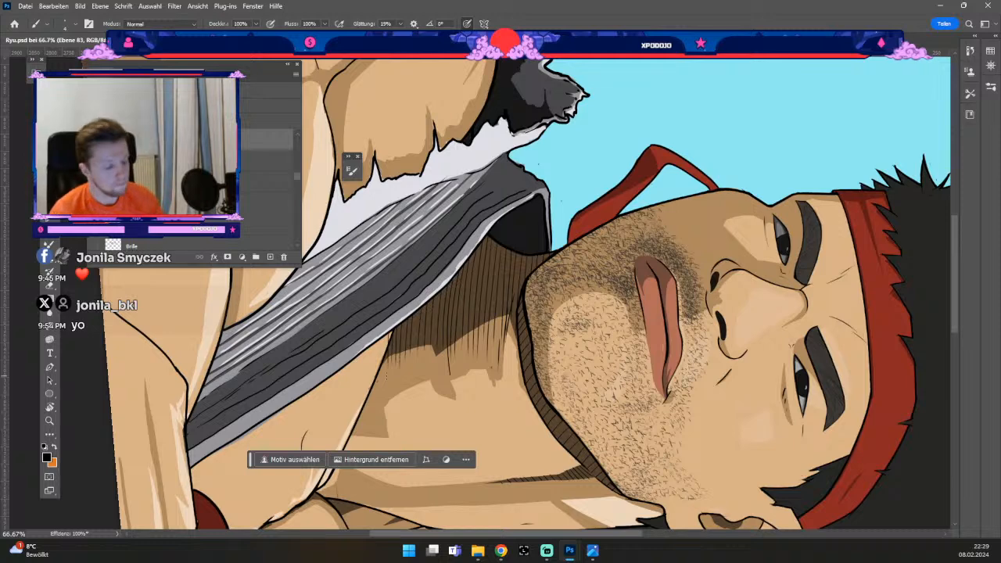
key("Escape")
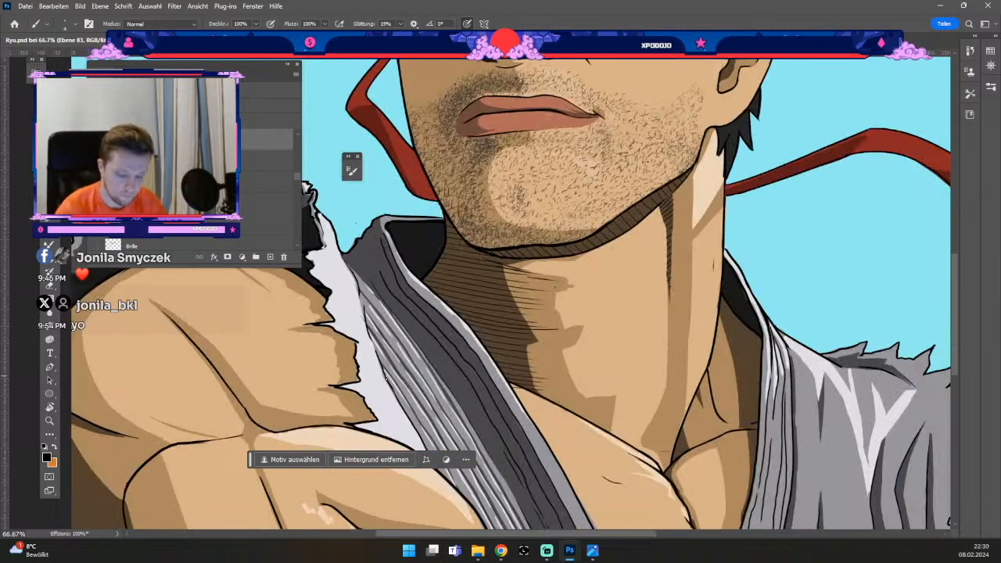
- Adjust the brush size and try further black strokes in the neck shadow beside the collar, undoing the ones that miss
key("e")
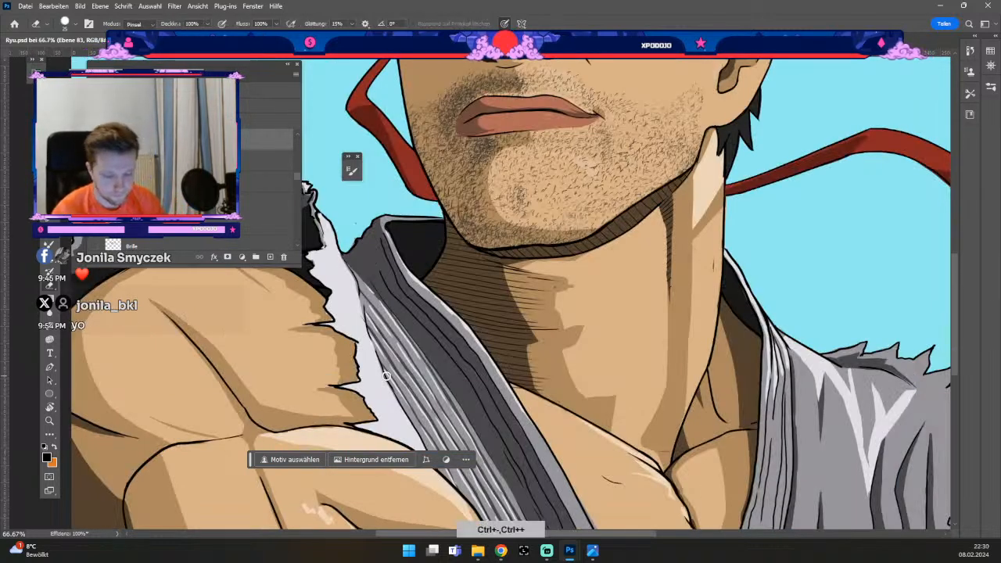
key("ctrl+minus")
key("ctrl+minus")
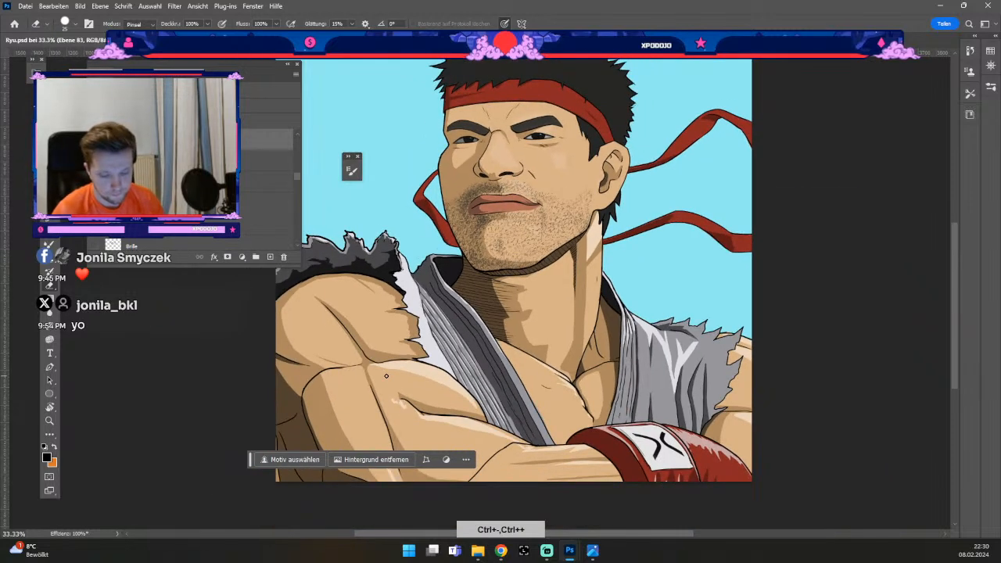
key("b")
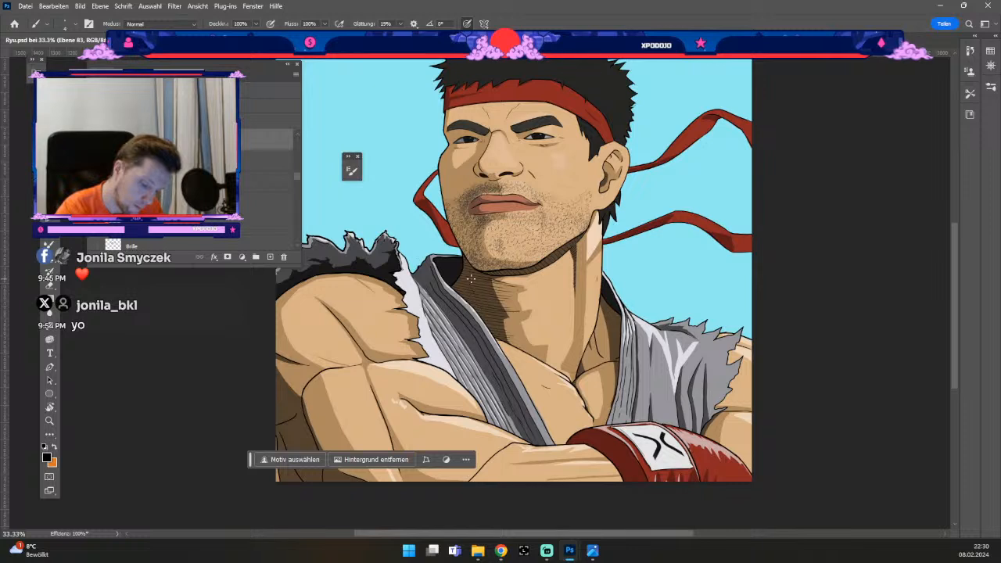
key("ctrl+z")
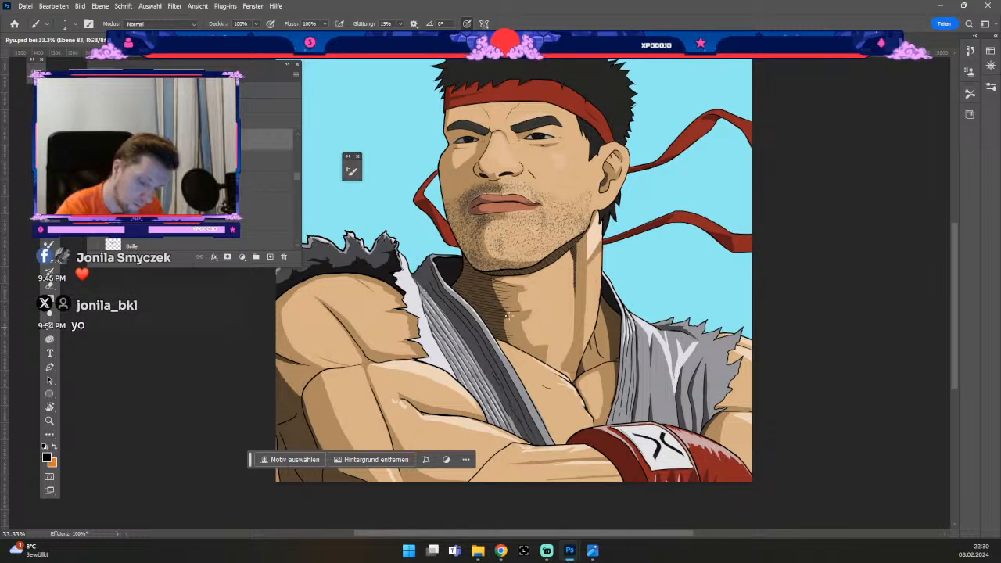
key("ctrl+z")
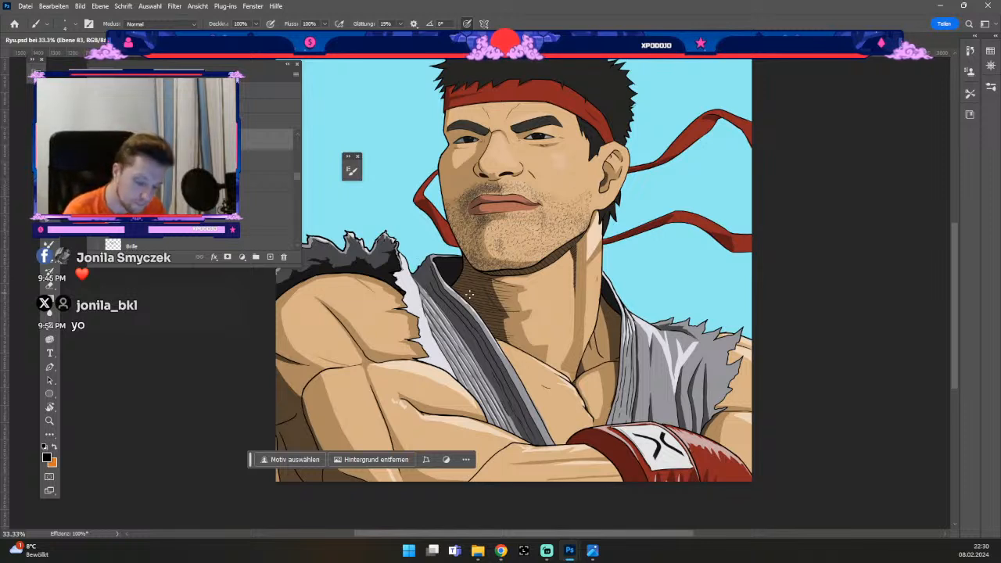
key("odiaeresis")
key("numbersign")
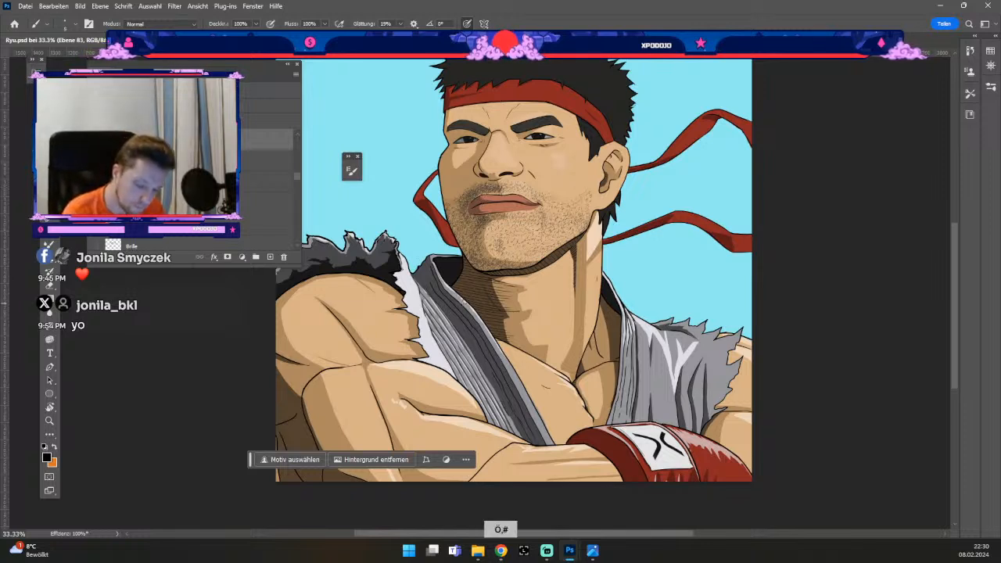
key("ctrl+z")
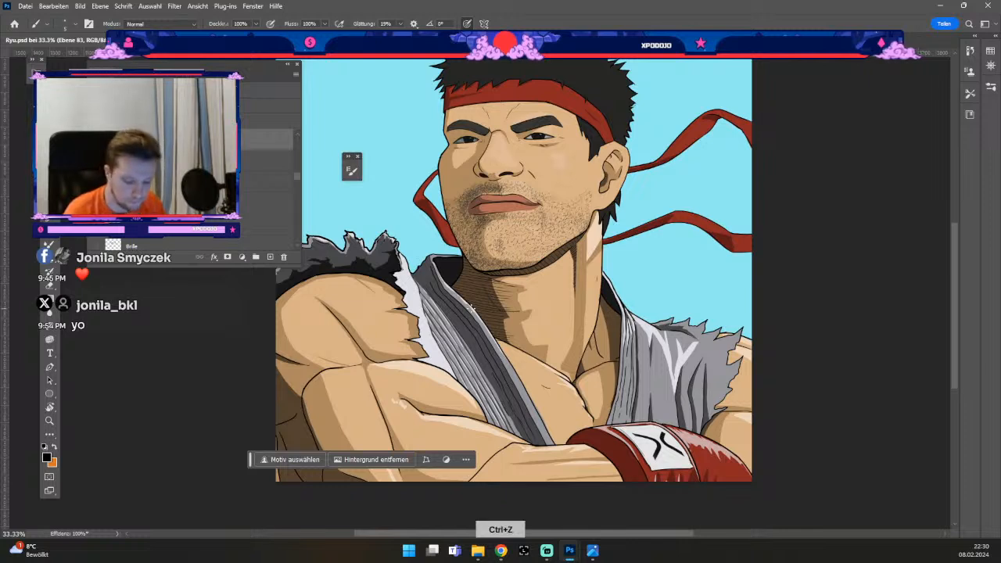
key("ctrl+z")
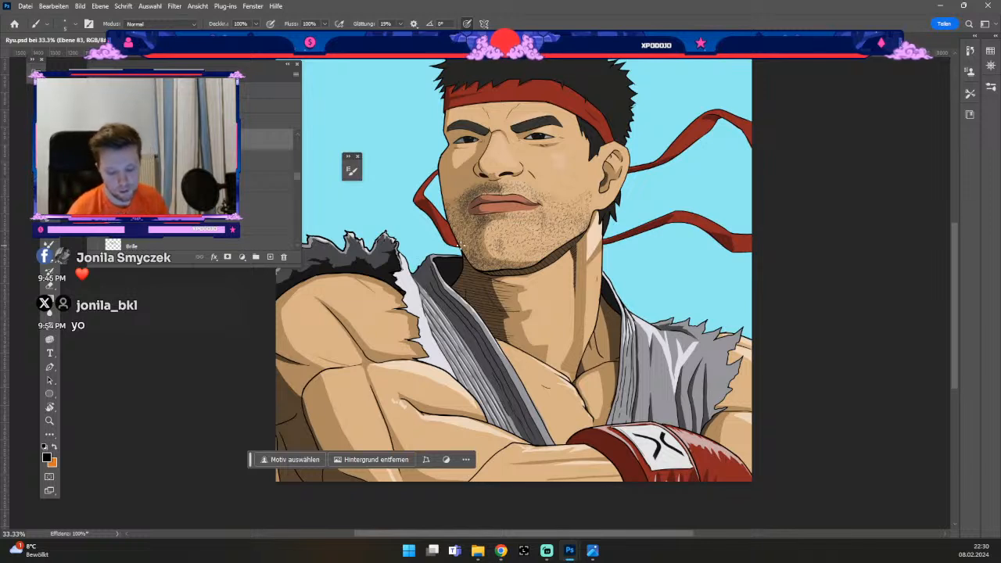
- Start curved black hatch lines with the Brush in the shadow behind the upper arm, undoing and redrawing the strokes that miss
key("e")
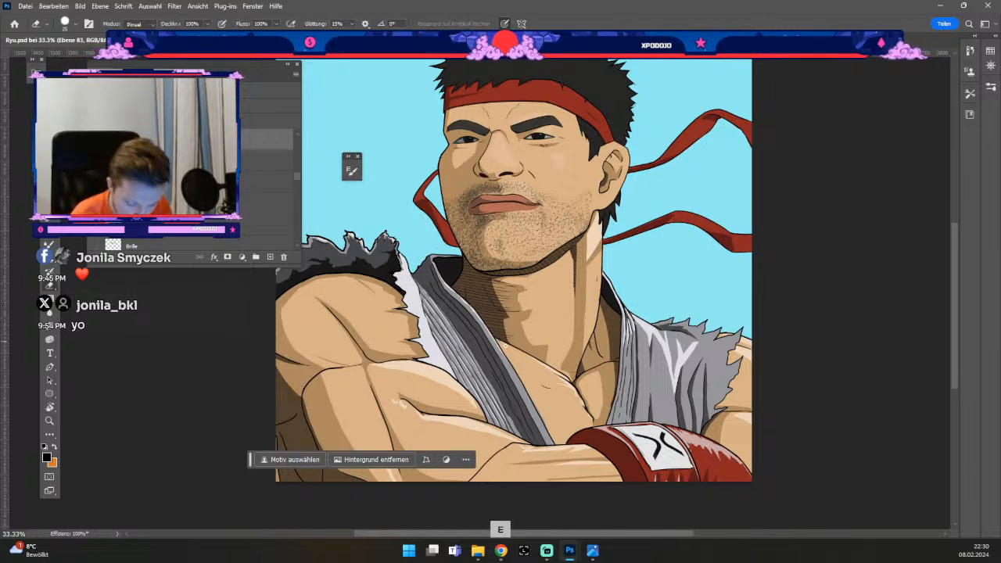
key("b")
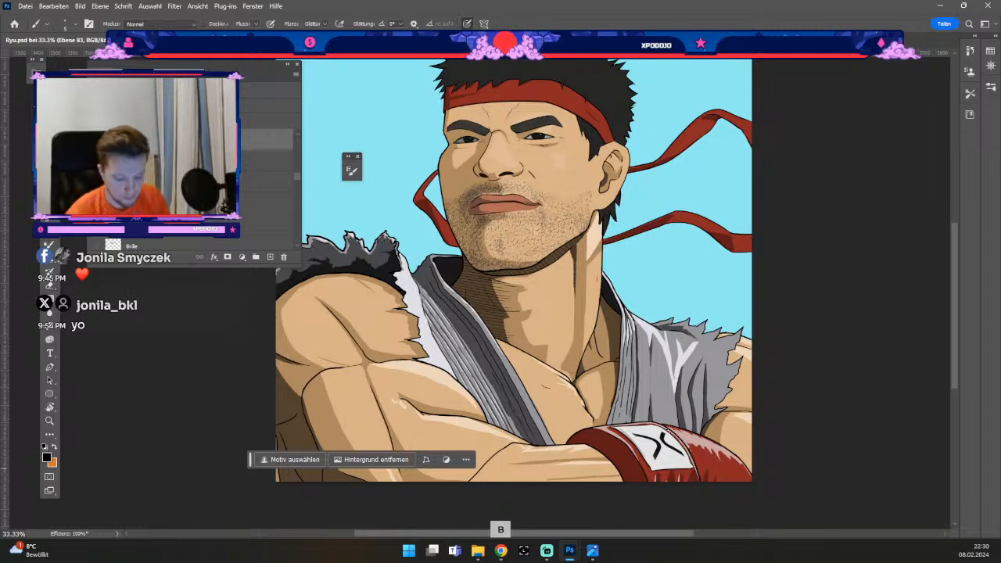
left_click_drag(545, 338, 580, 231)
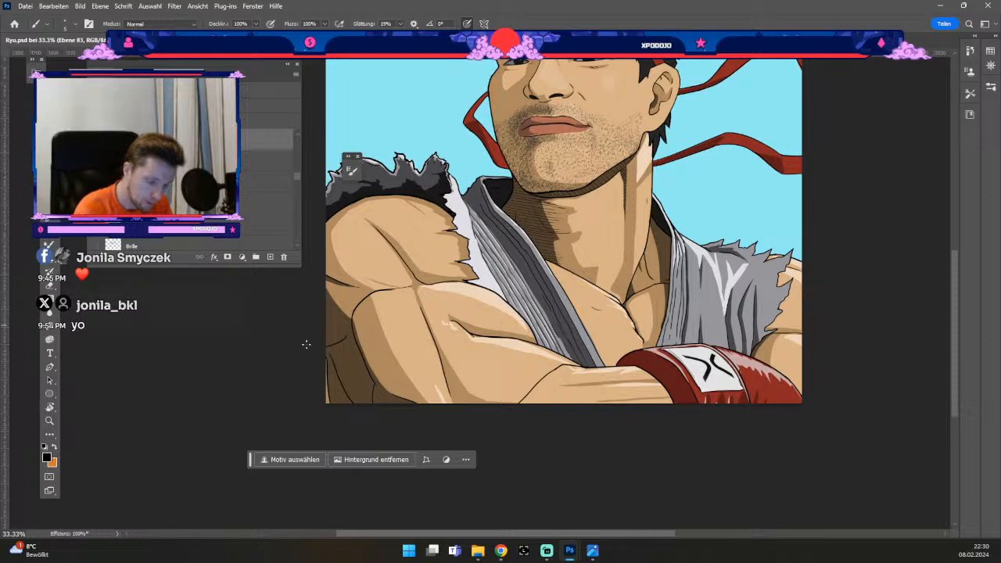
key("b")
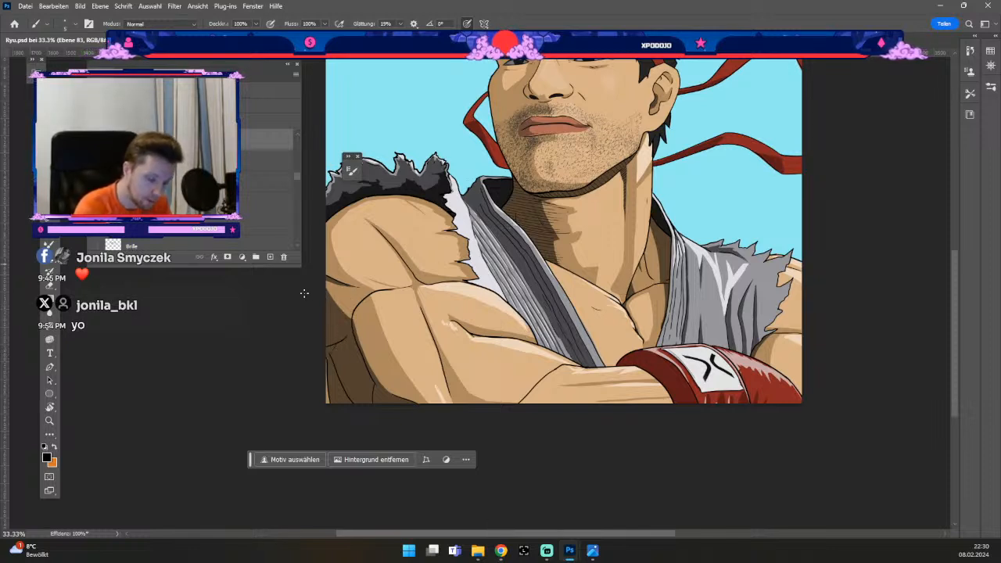
key("ctrl+z")
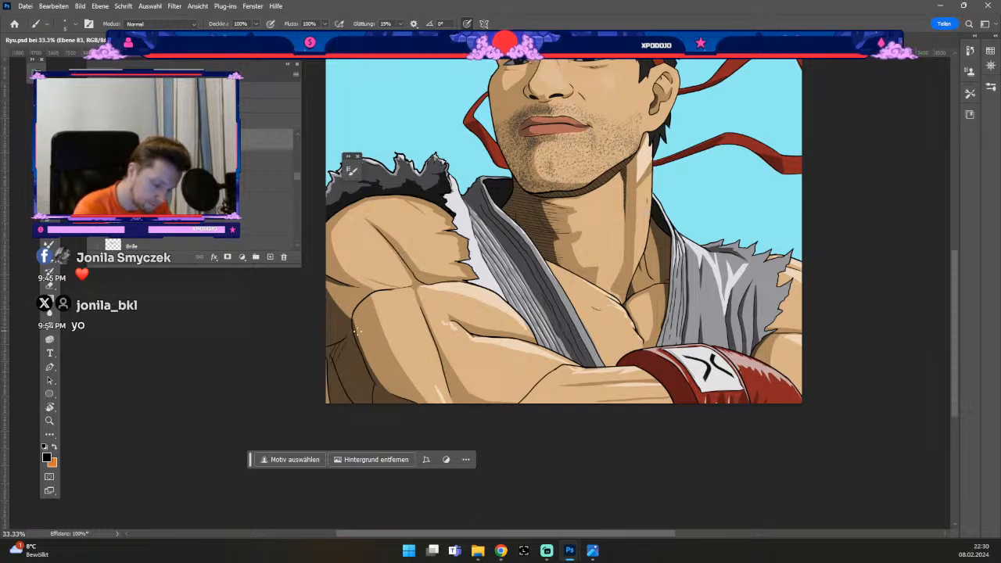
key("ctrl+z")
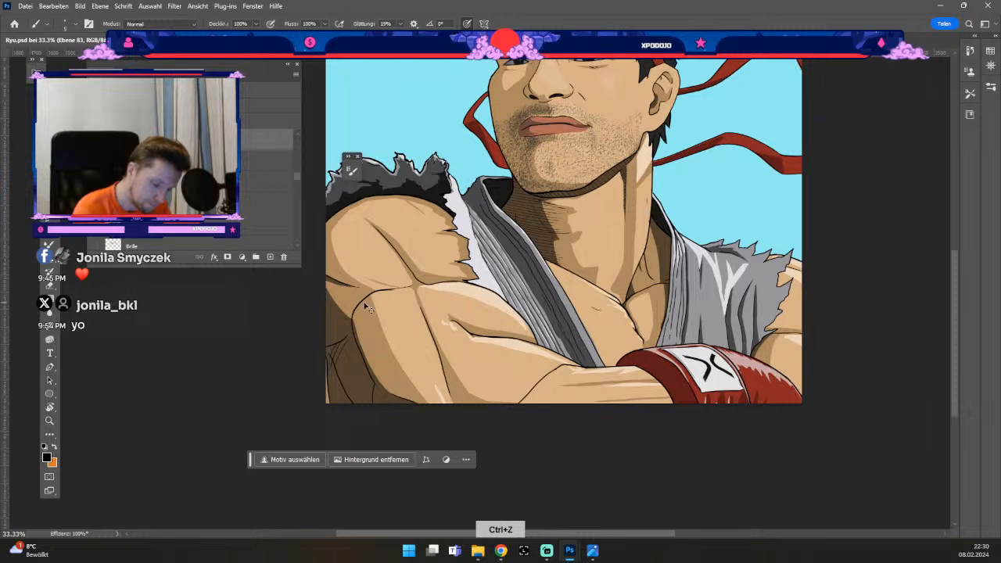
key("ctrl+z")
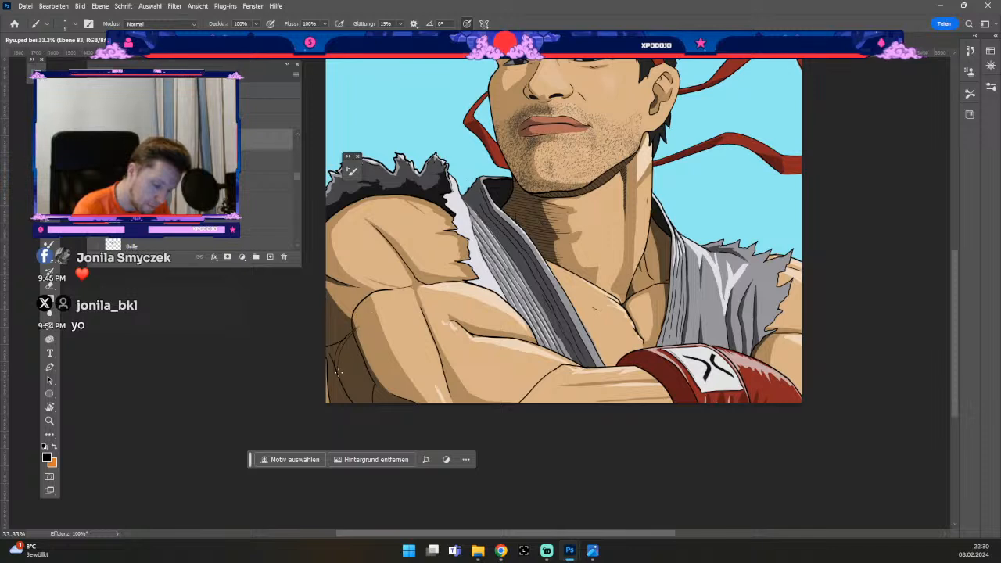
key("ctrl+z")
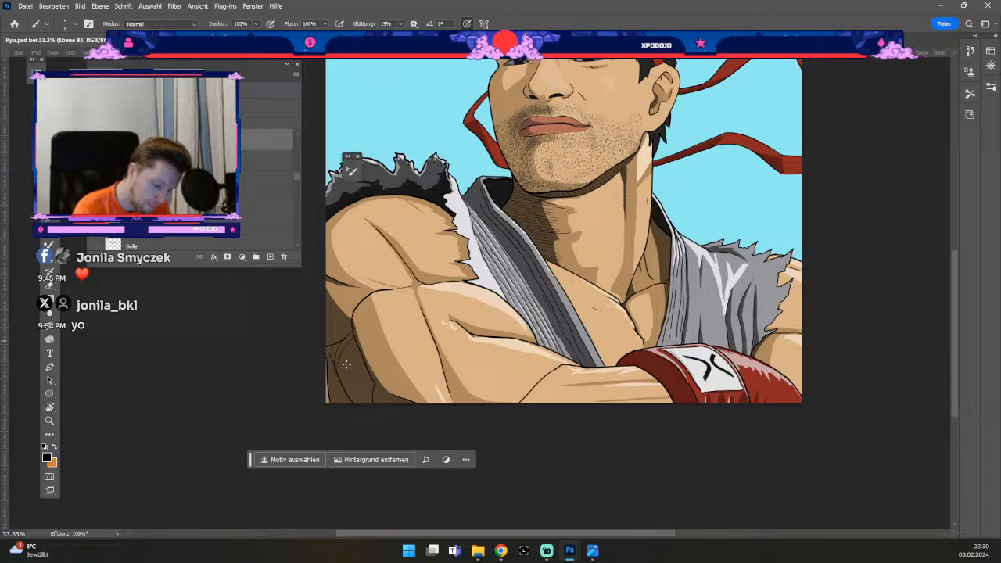
key("ctrl+z")
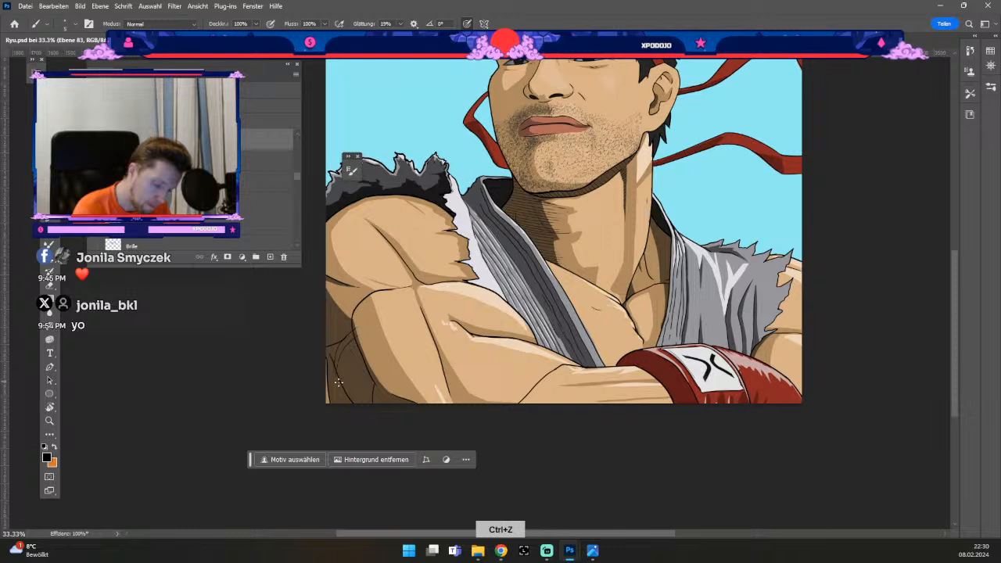
- Continue the curved black hatching across the shadow towards the arm outline, redrawing the misplaced strokes
key("ctrl+z")
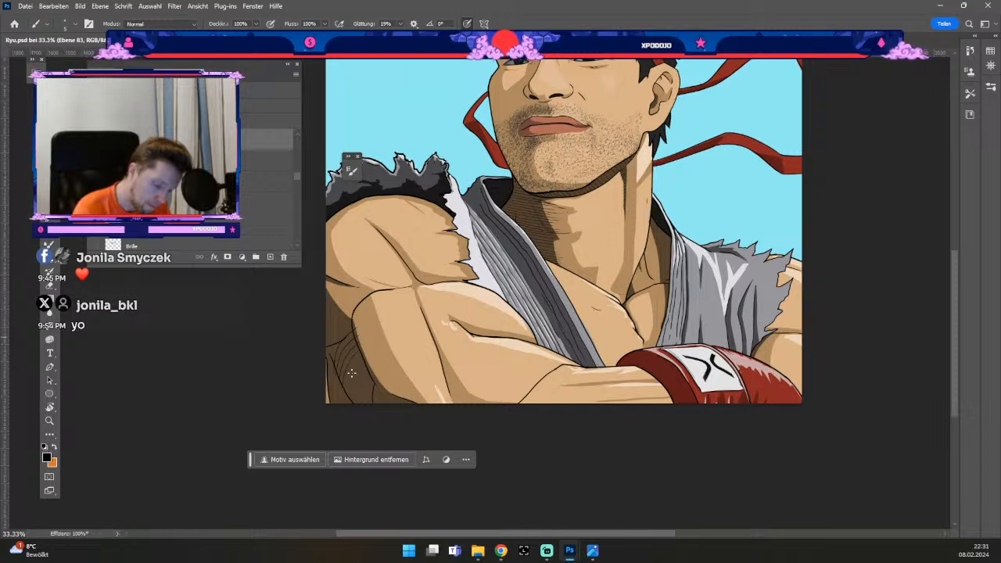
key("ctrl+z")
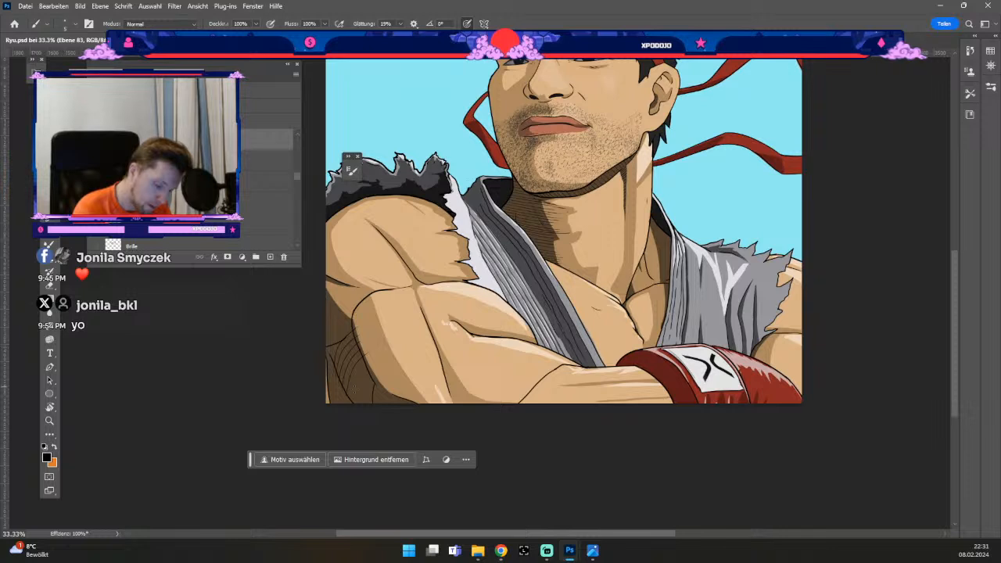
key("ctrl+z")
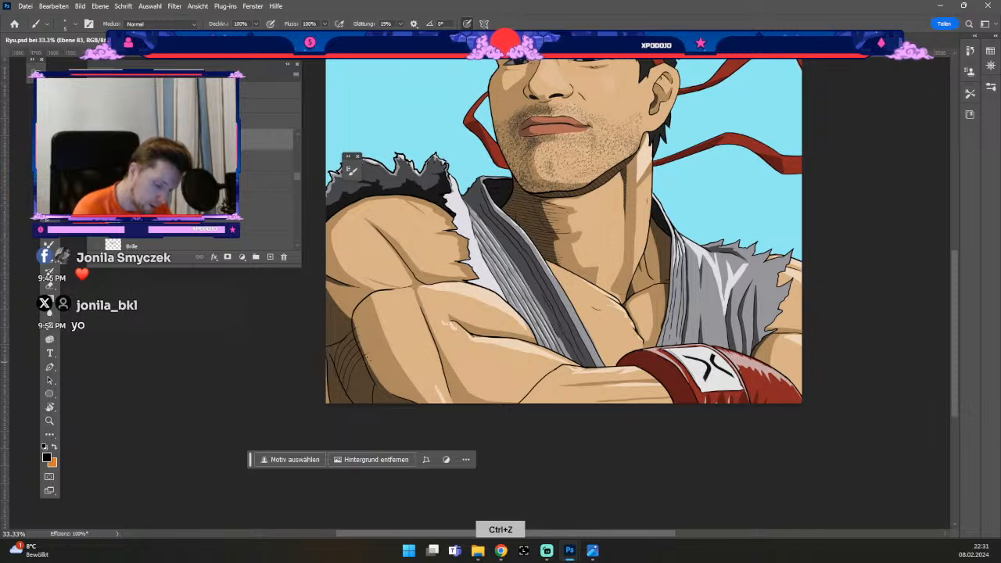
key("ctrl+z")
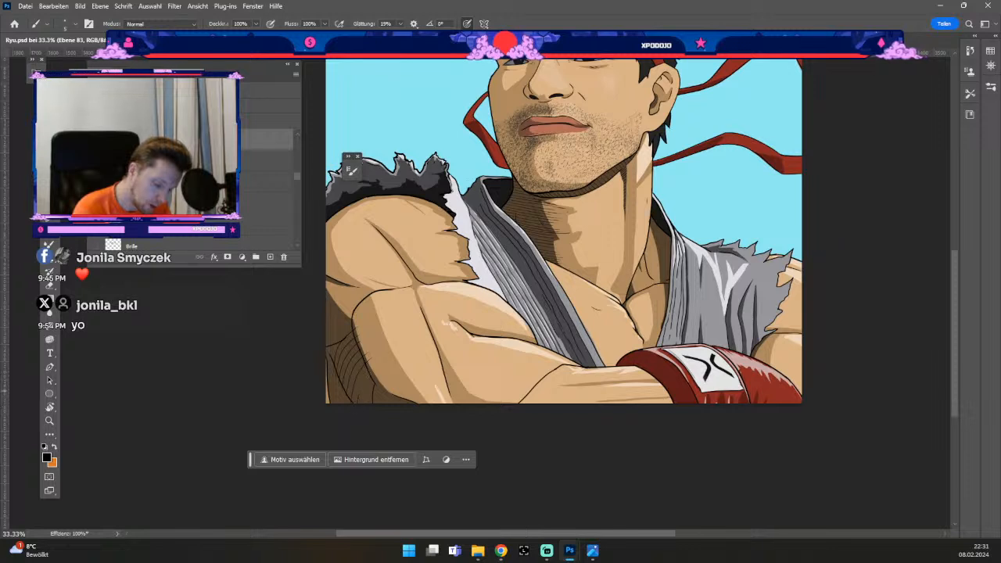
left_click_drag(368, 379, 374, 366)
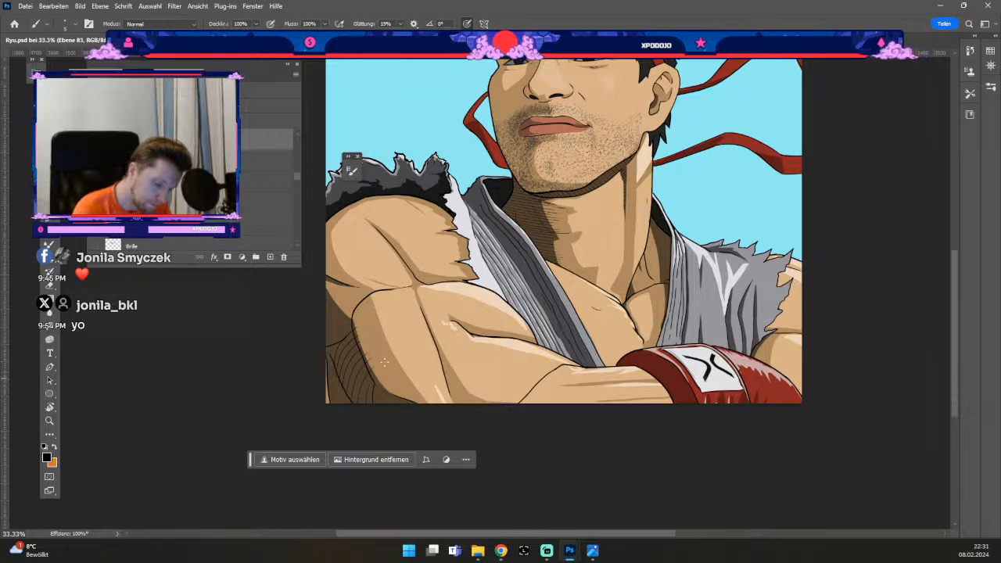
- Set the Eraser size to 40 and clean up the hatch lines behind the upper arm
key("e")
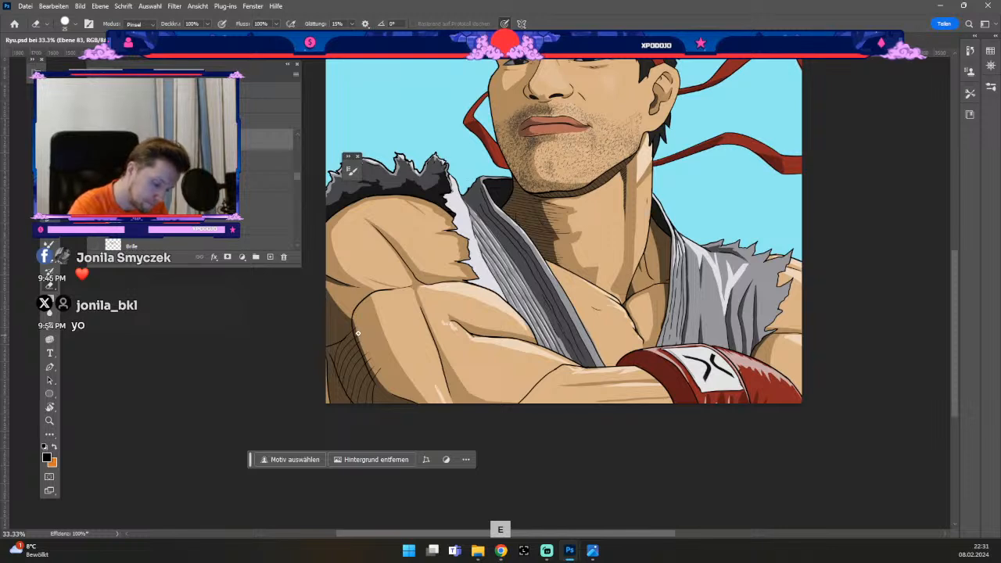
key("odiaeresis")
key("numbersign")
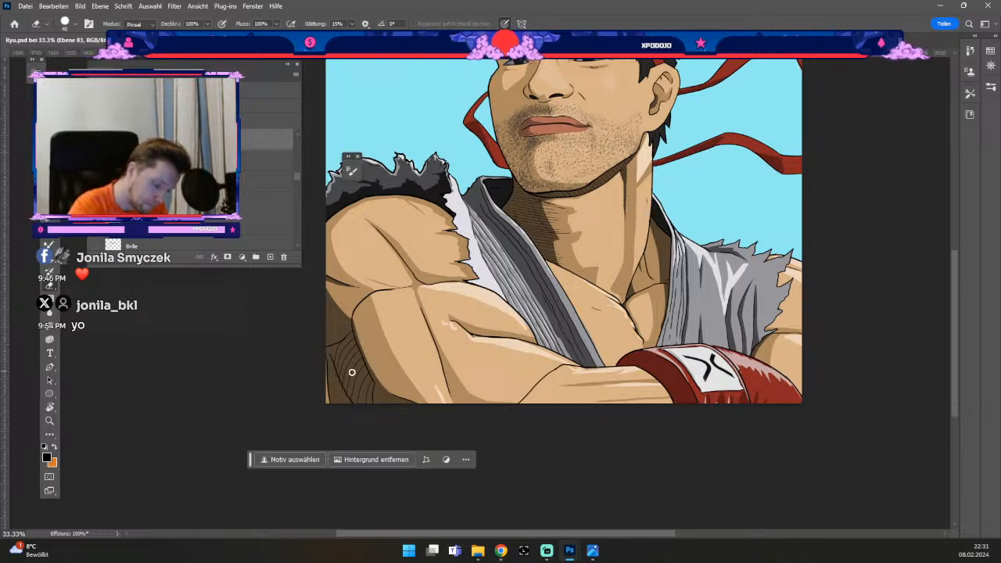
key("e")
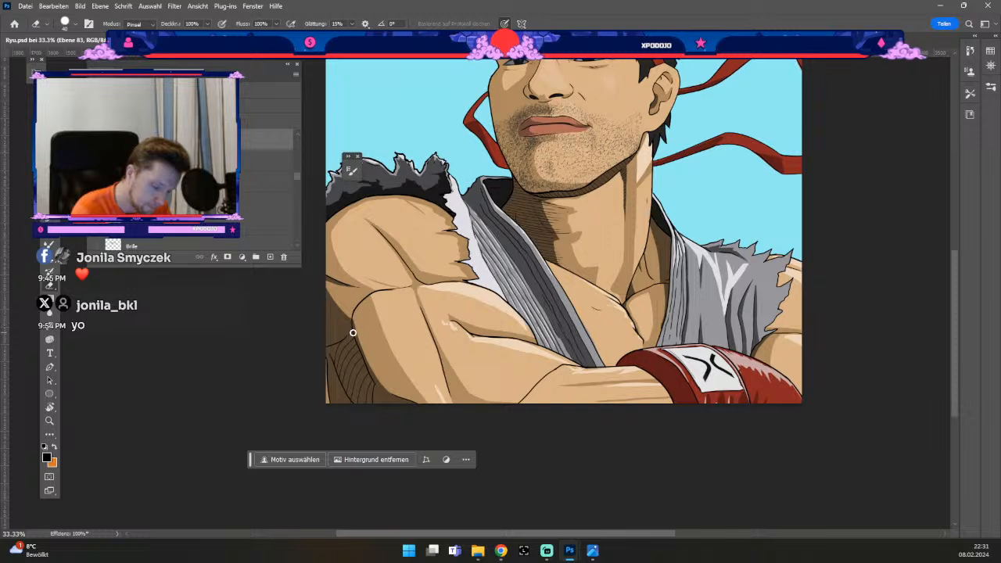
key("odiaeresis")
key("numbersign")
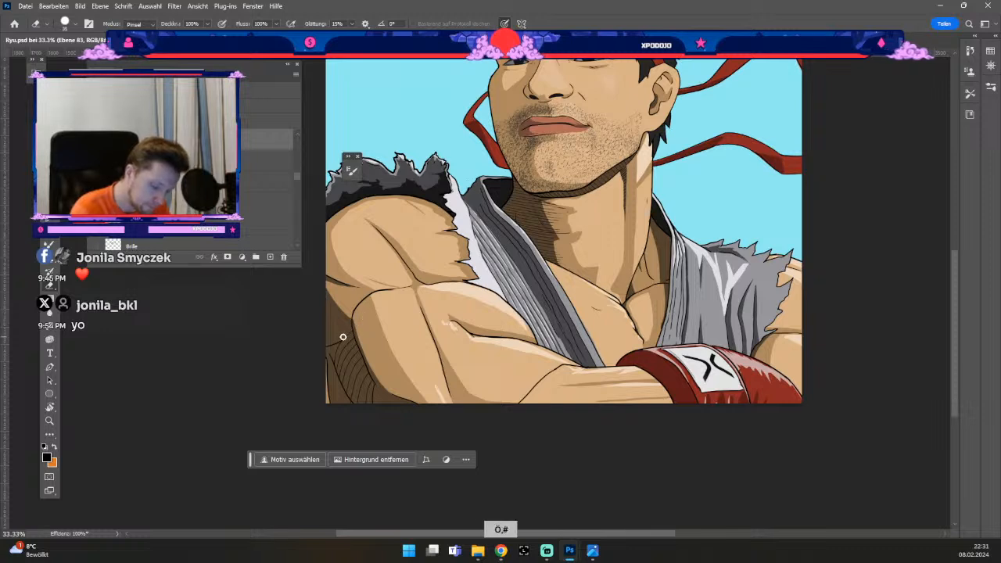
key("b")
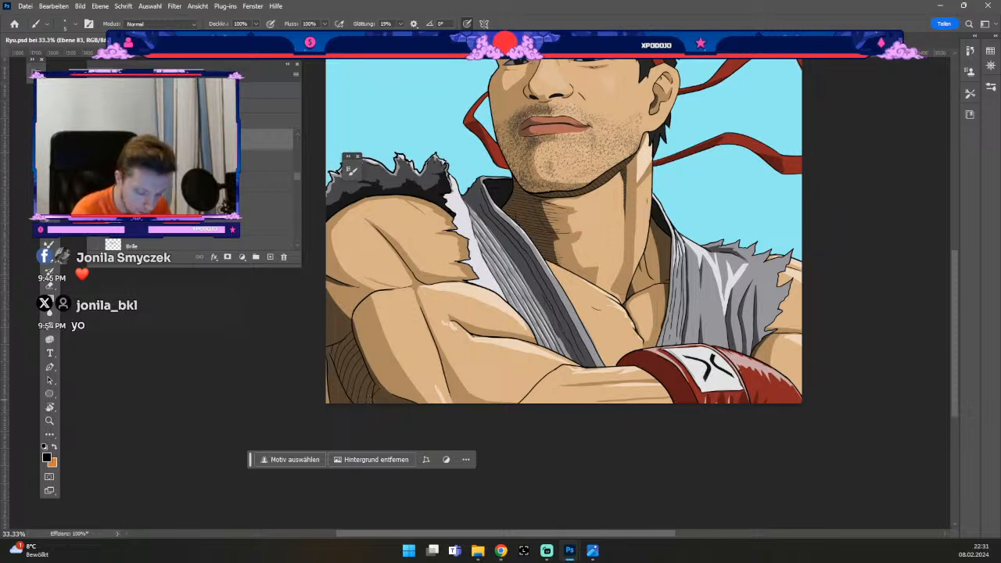
- Hatch the small shadow beneath the elbow with short curved black lines, adjusting the brush size and redrawing the strokes that miss
key("ctrl+z")
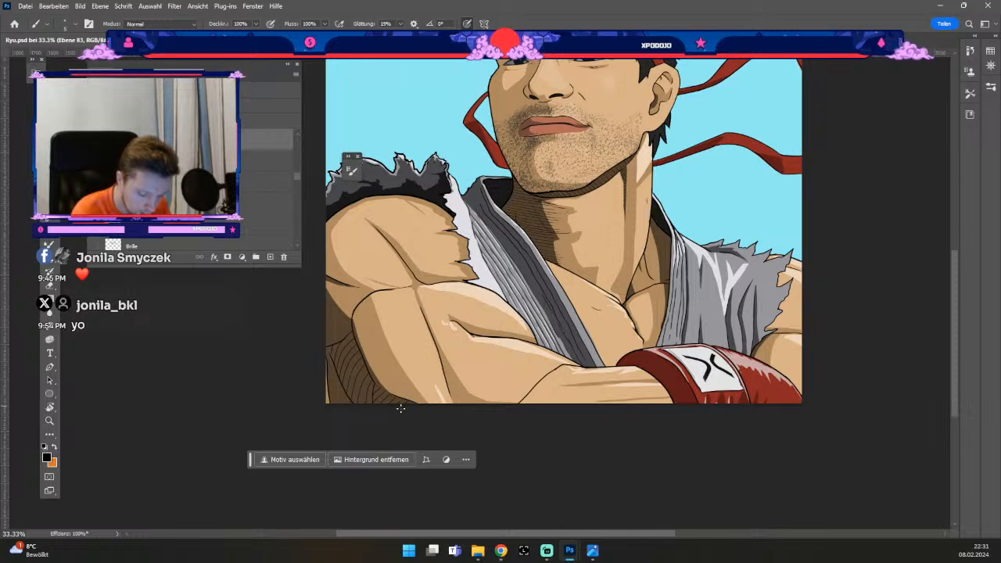
key("e")
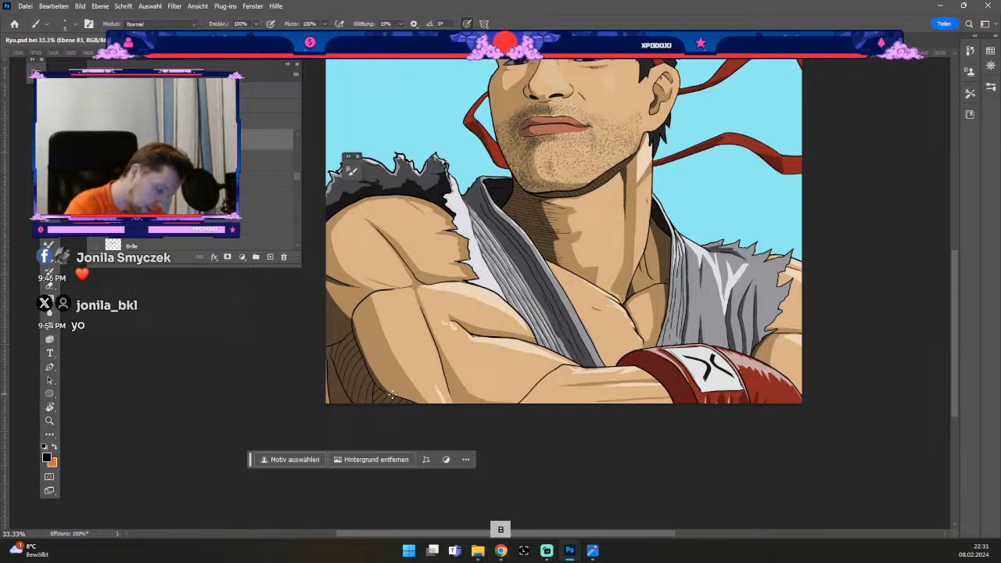
key("ctrl+z")
key("odiaeresis")
key("numbersign")
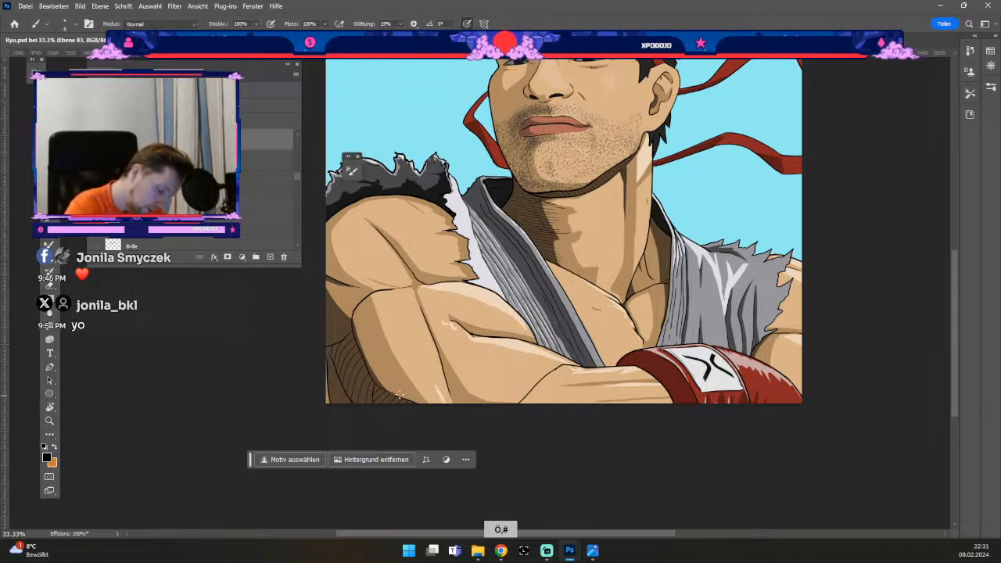
key("ctrl+z")
key("numbersign")
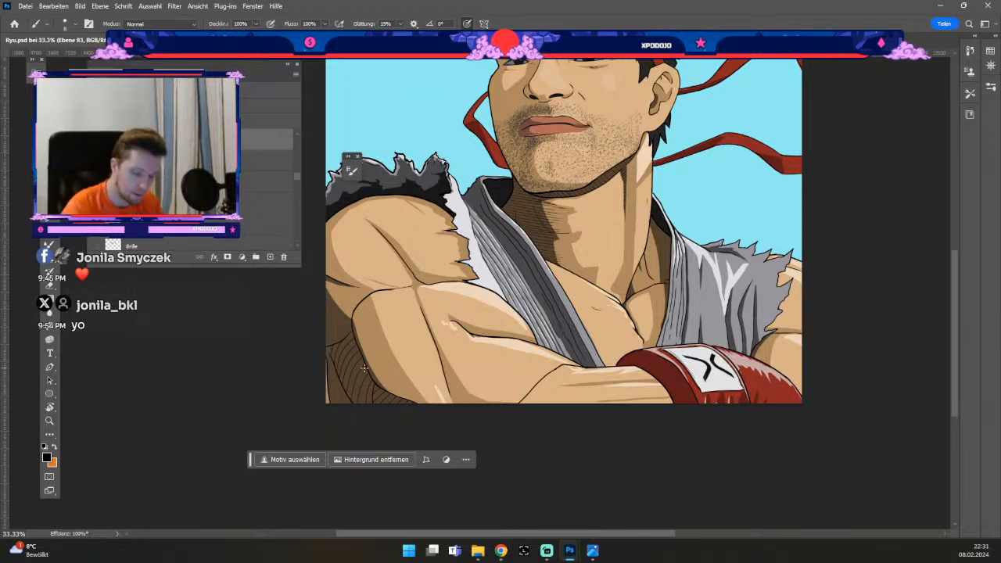
- Enlarge the brush to 10 and thicken the black outline between the upper arm and the hatched shadow
key("ctrl+z")
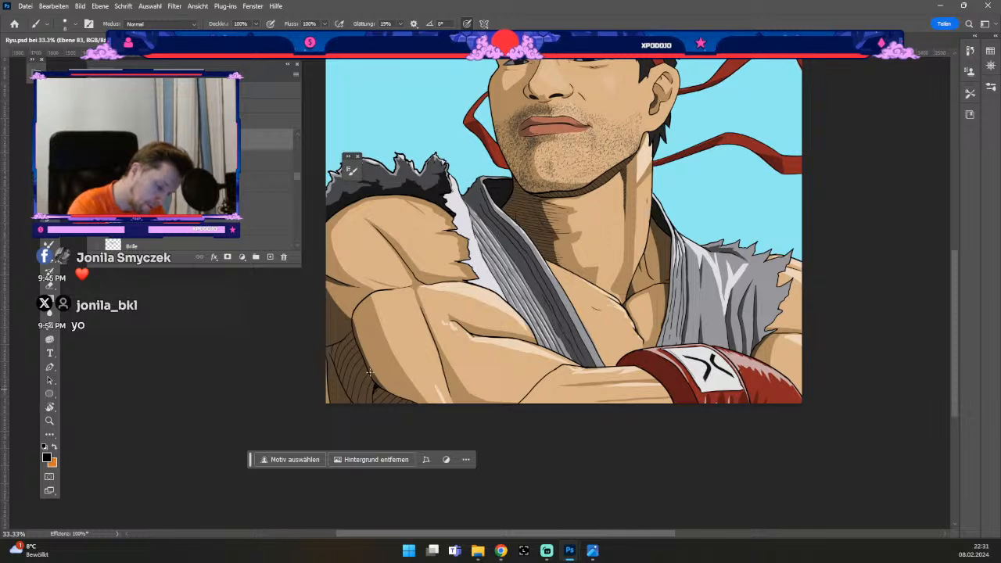
key("odiaeresis")
key("numbersign")
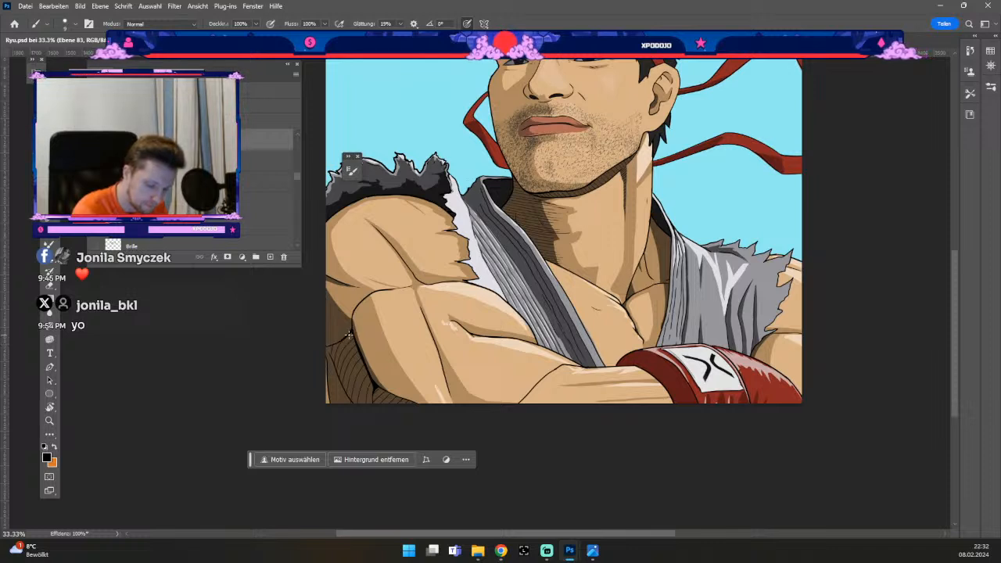
key("odiaeresis")
key("numbersign")
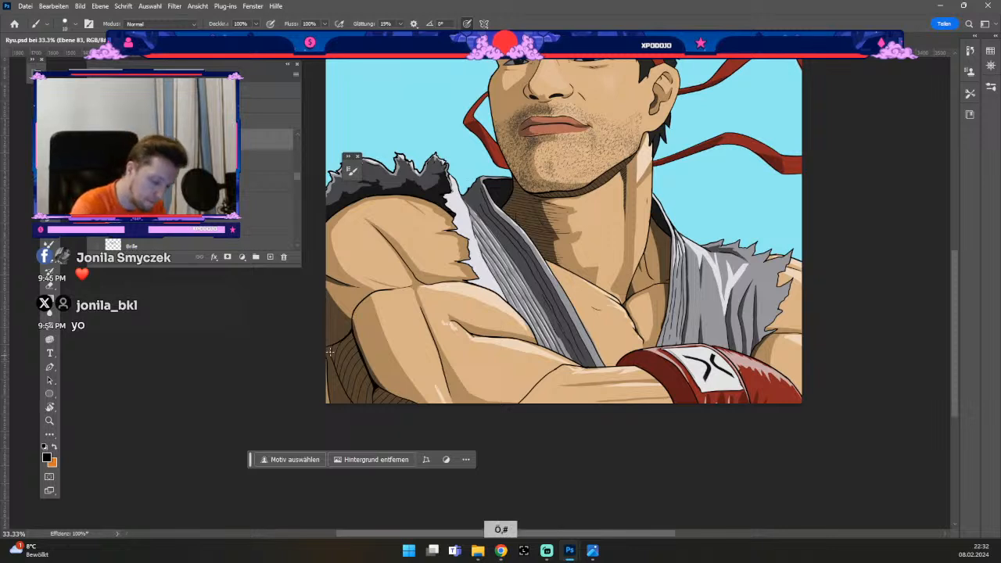
- Fill the lower outer corner of the shadow behind the arm with solid black, reducing the brush from 30 to 15 for the edges
left_click_drag(329, 373, 335, 412)
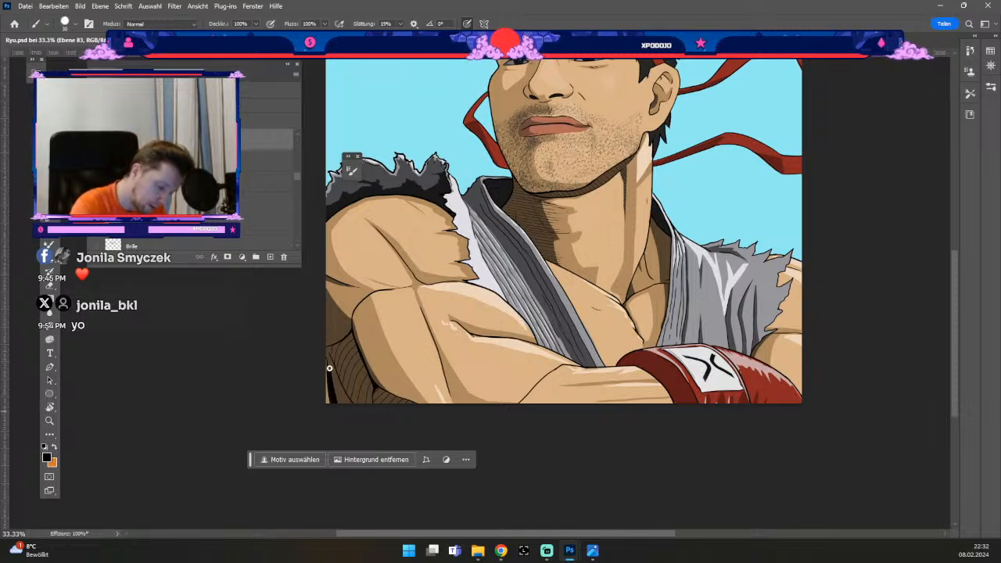
mouse_move(330, 368)
left_mouse_down()
mouse_move(333, 405)
mouse_move(330, 384)
mouse_move(349, 404)
left_mouse_up()
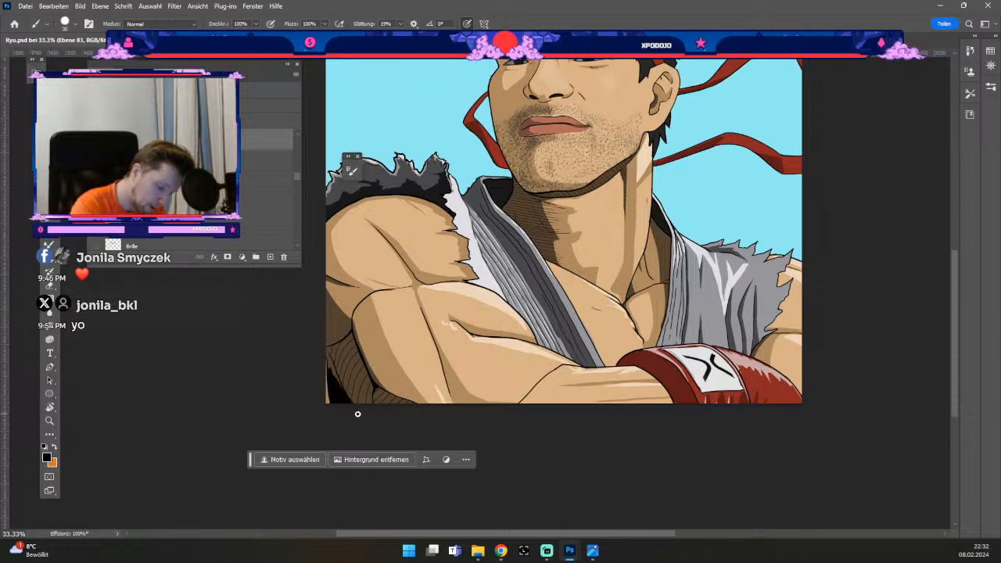
key("odiaeresis")
key("numbersign")
left_click_drag(332, 366, 344, 399)
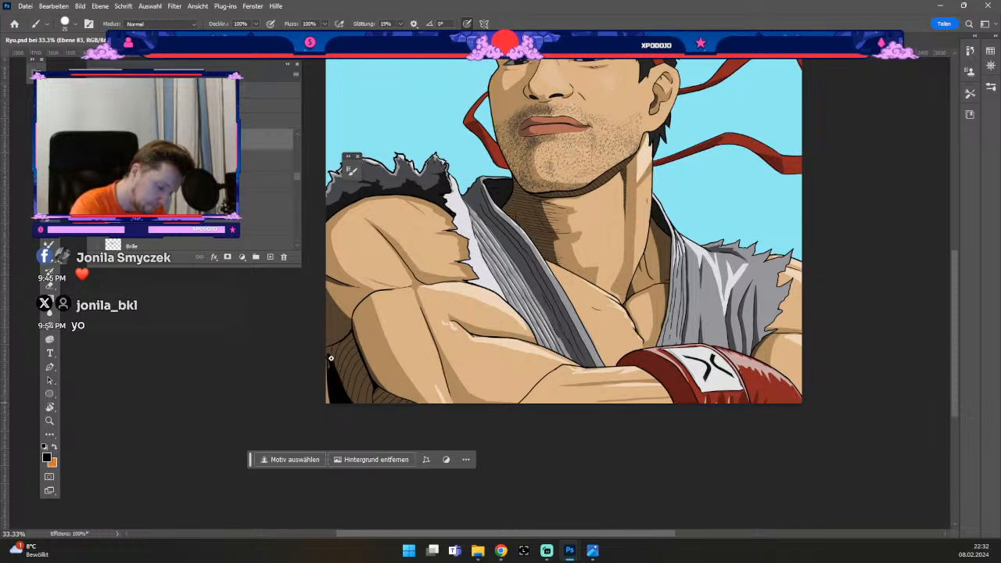
key("ctrl+z")
key("odiaeresis")
key("numbersign")
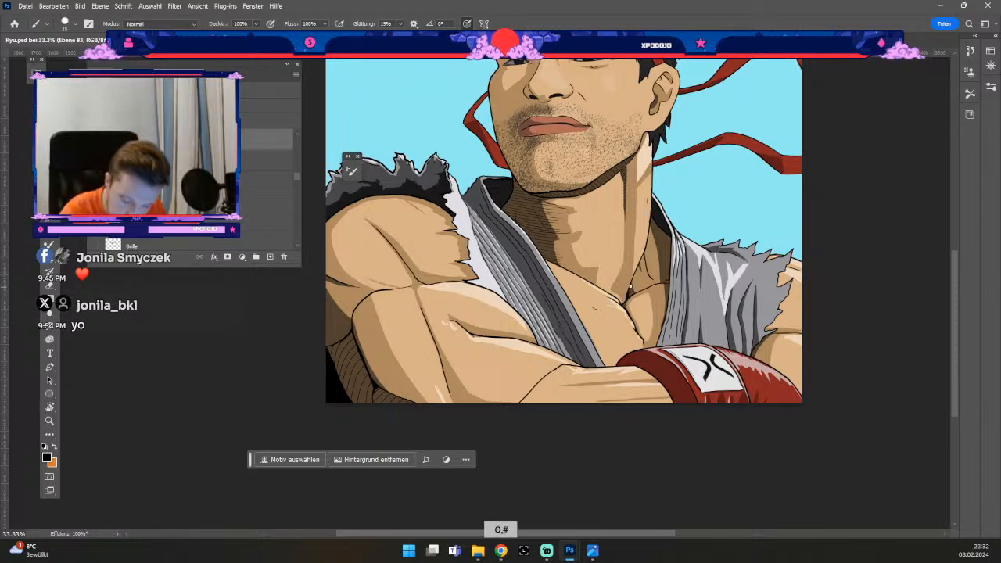
- Undo the last brush stroke and add a new empty layer for further black ink lines
key("ctrl+z")
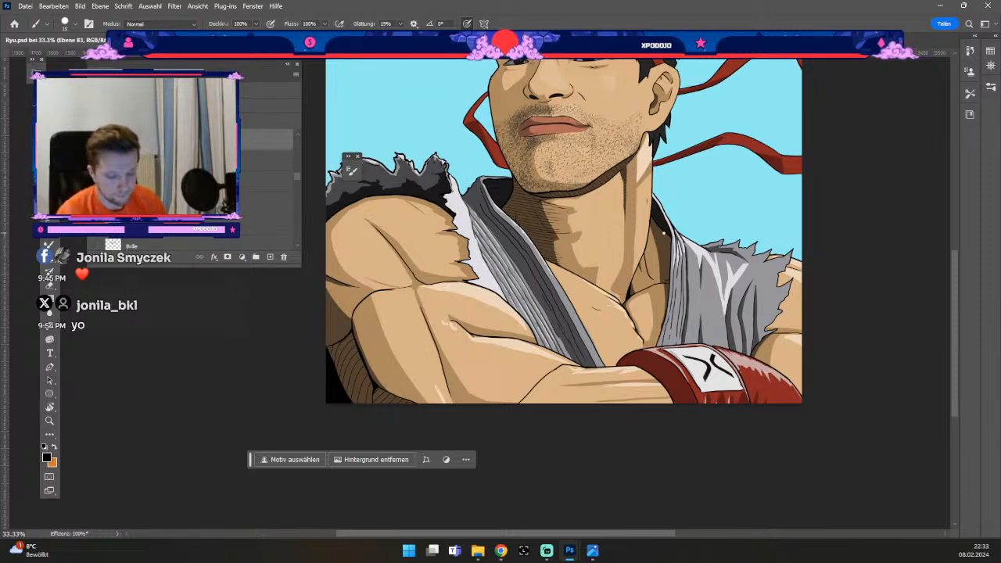
key("b")
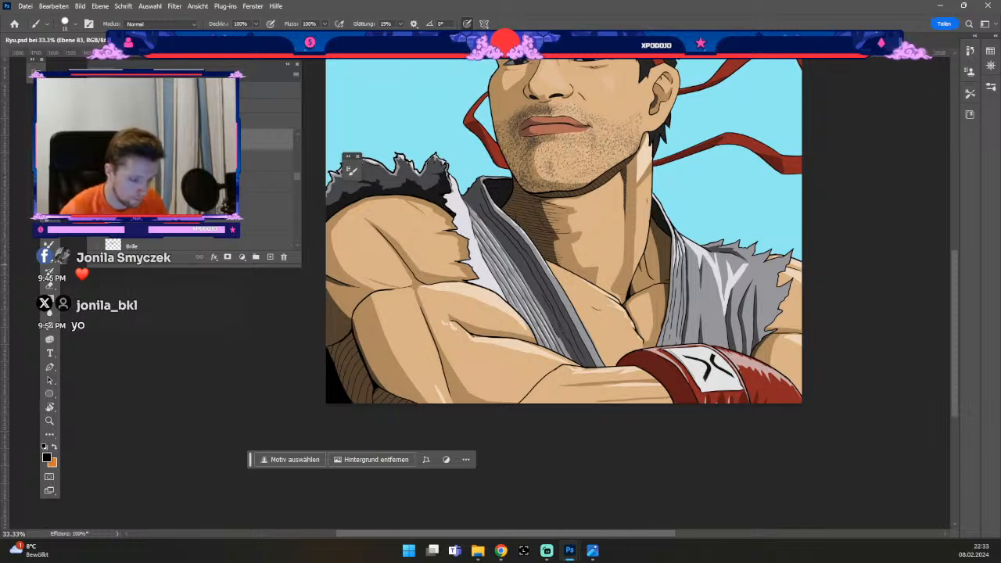
left_click(270, 257)
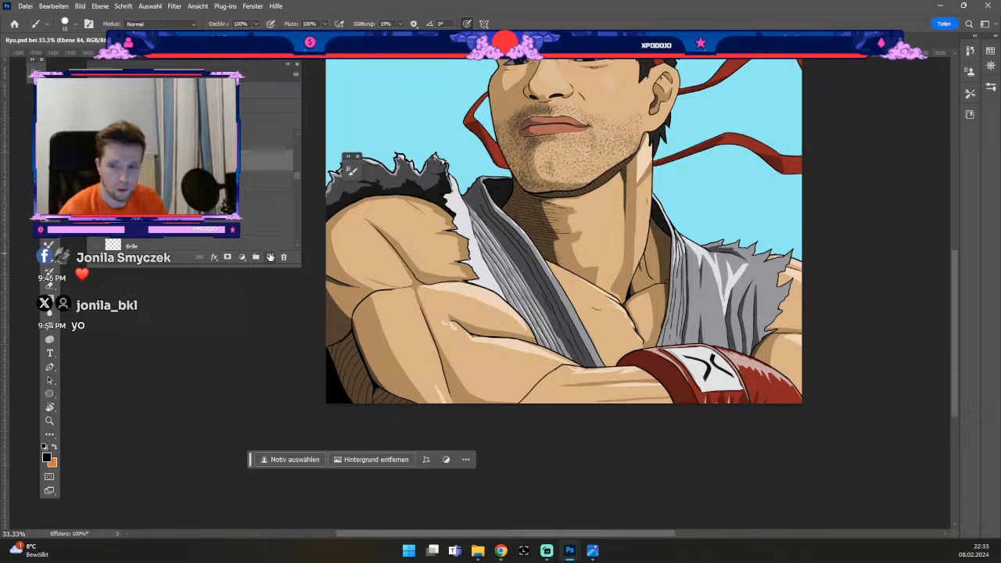
left_click_drag(601, 217, 596, 255)
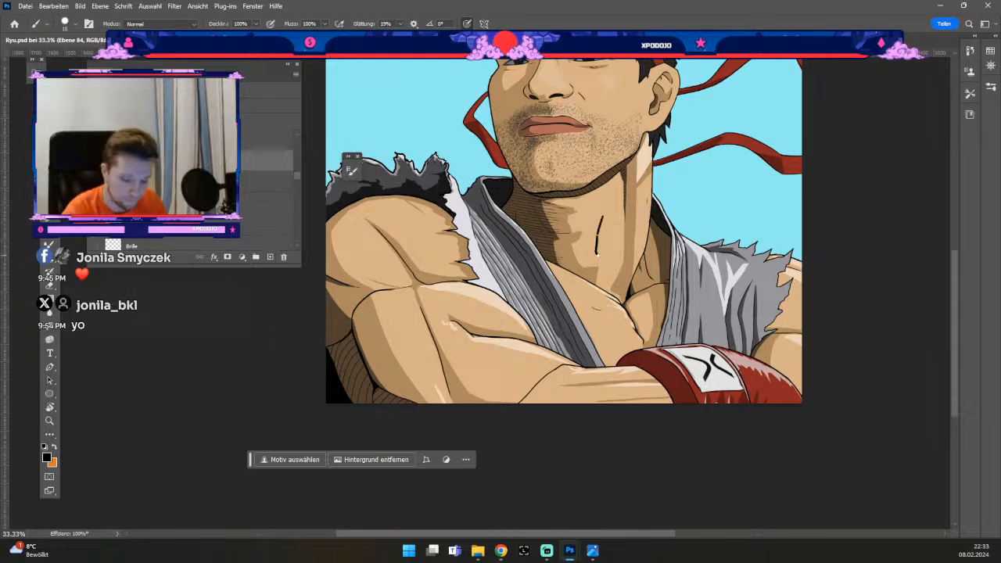
key("ctrl+z")
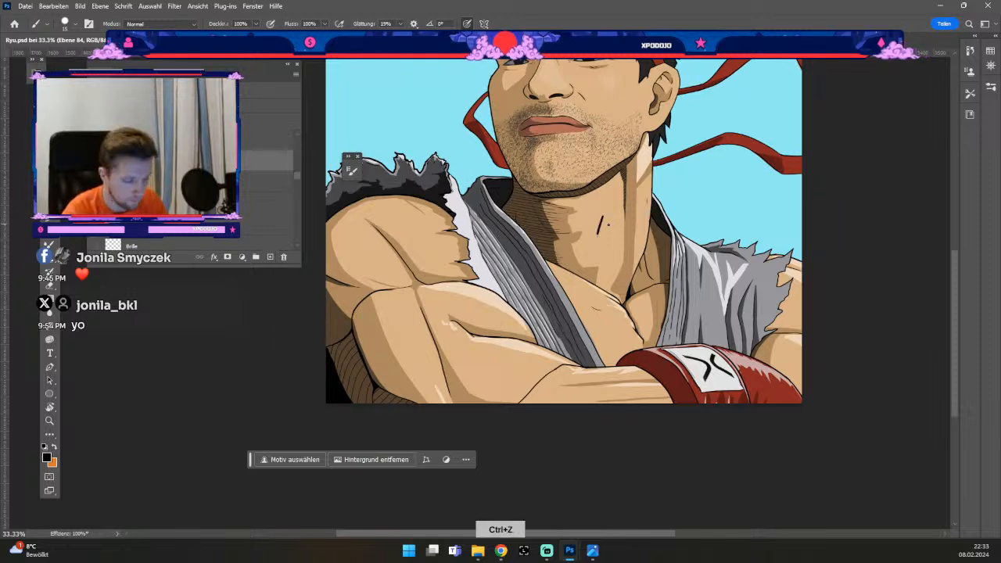
key("ctrl+z")
- Hatch the shadow at the outer edge behind the upper arm with thin black lines using a smaller brush, and clean them with the Eraser
key("space")
left_click_drag(602, 217, 597, 298)
key("b")
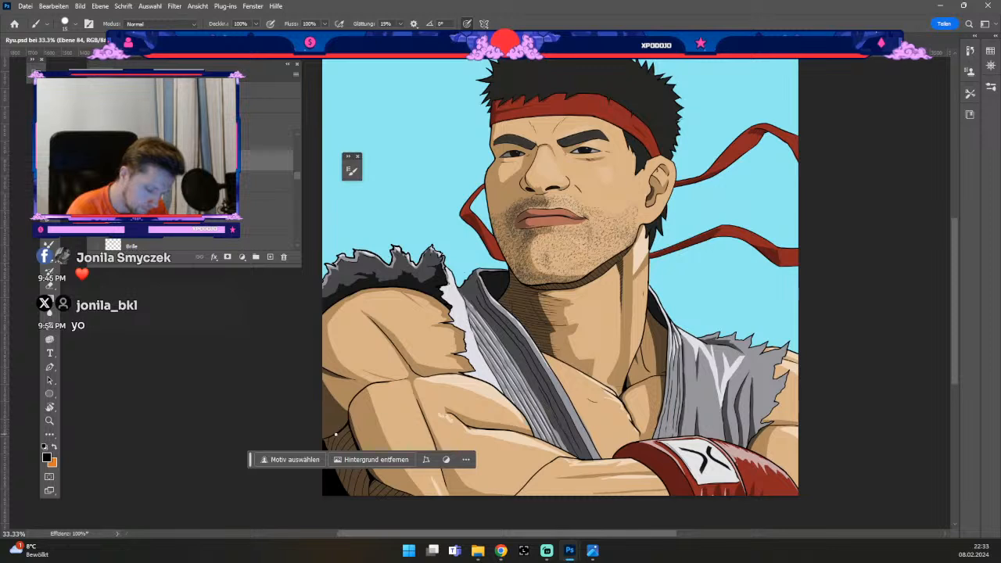
key("odiaeresis")
left_click_drag(250, 460, 84, 496)
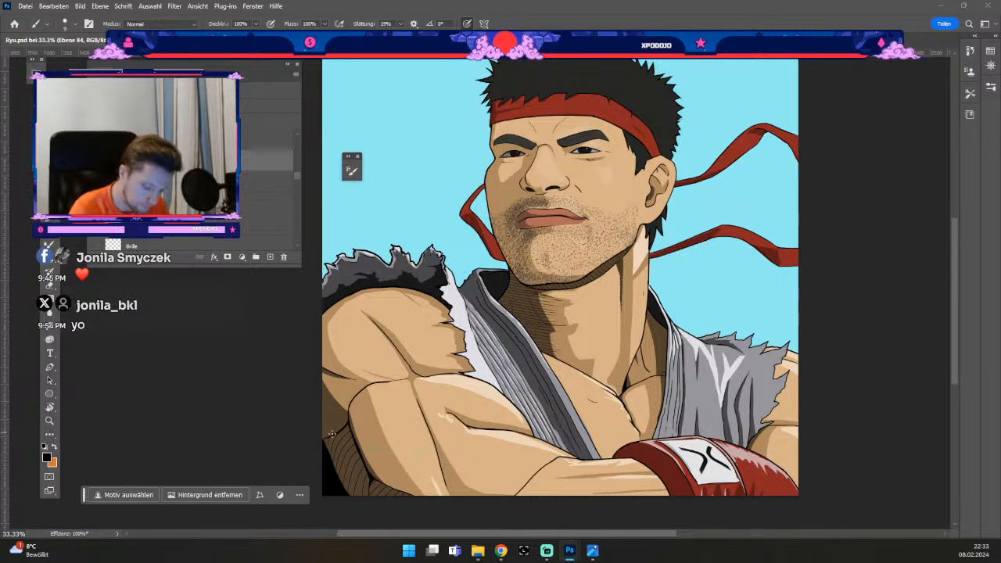
key("odiaeresis")
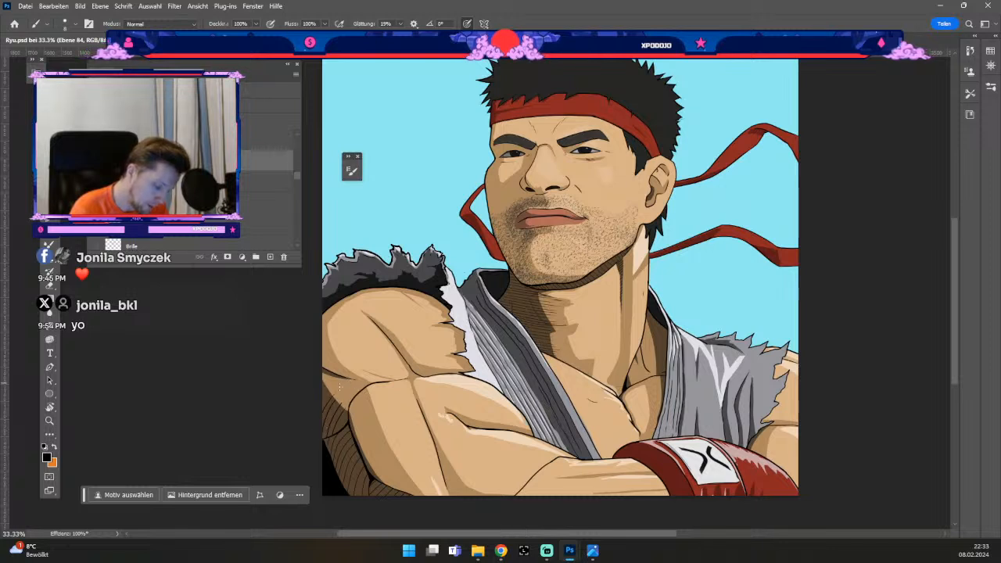
key("ctrl+z")
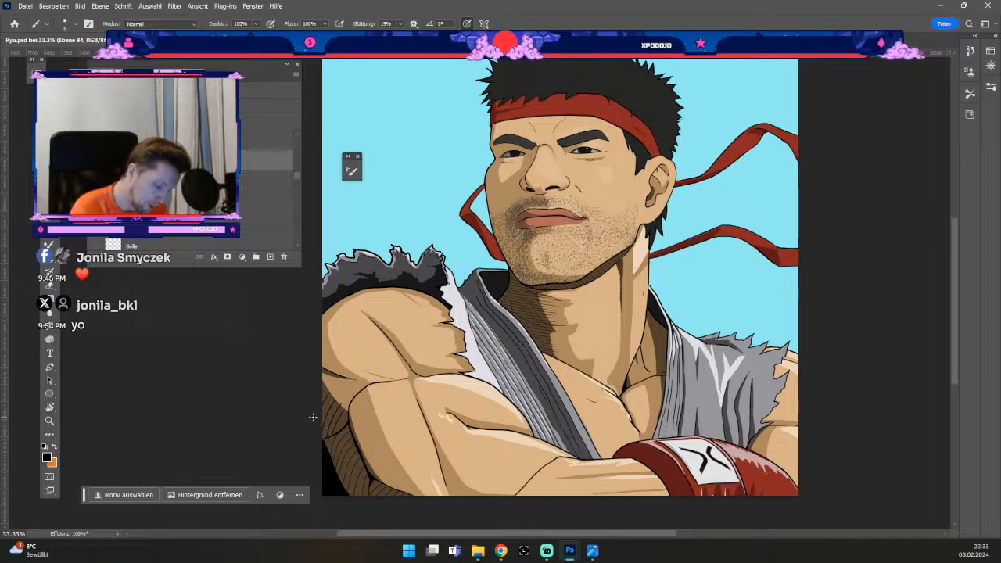
key("e")
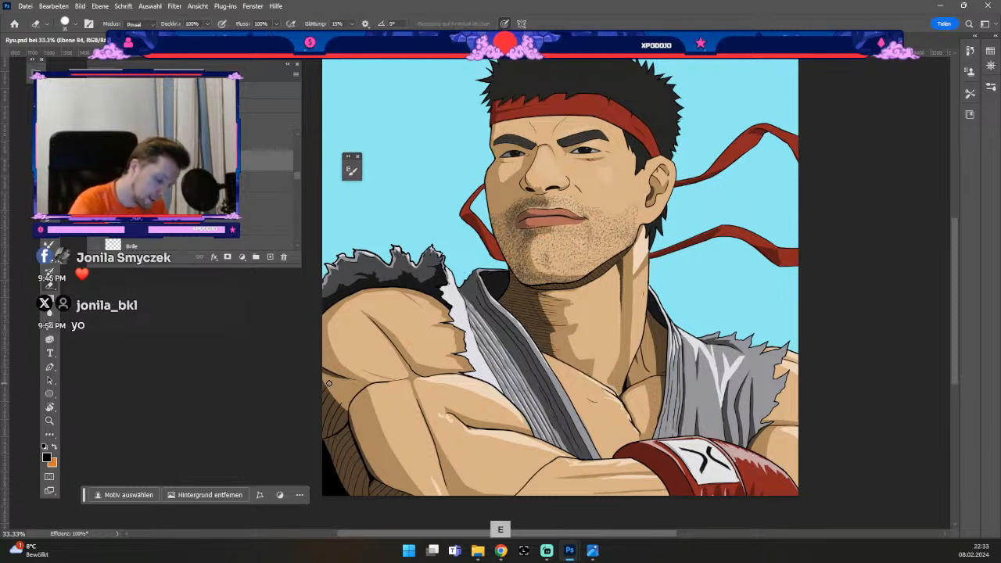
key("odiaeresis")
key("numbersign")
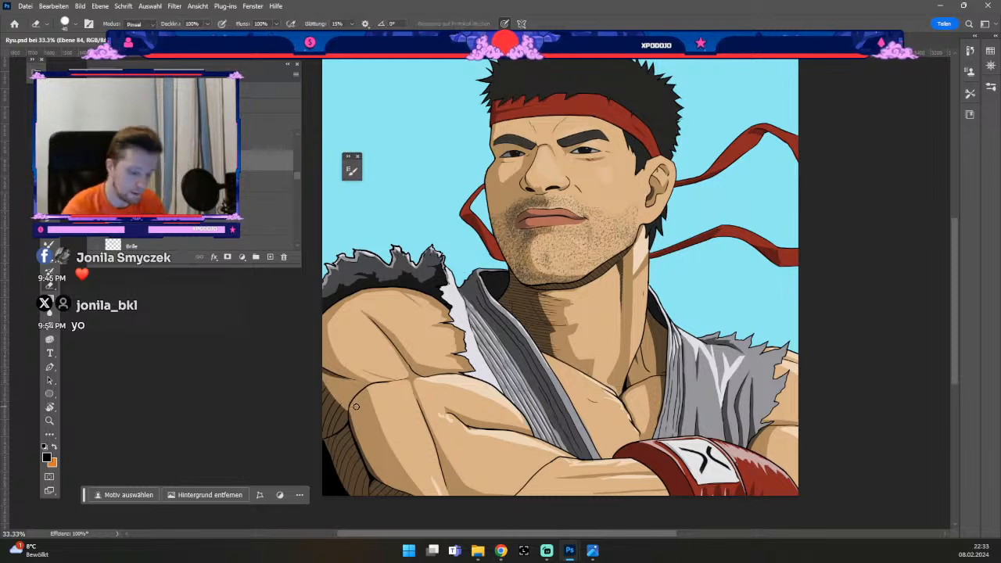
- Reduce the brush size further and hatch the muscle line low on the folded arm with short fine black strokes, erasing stray ends
key("b")
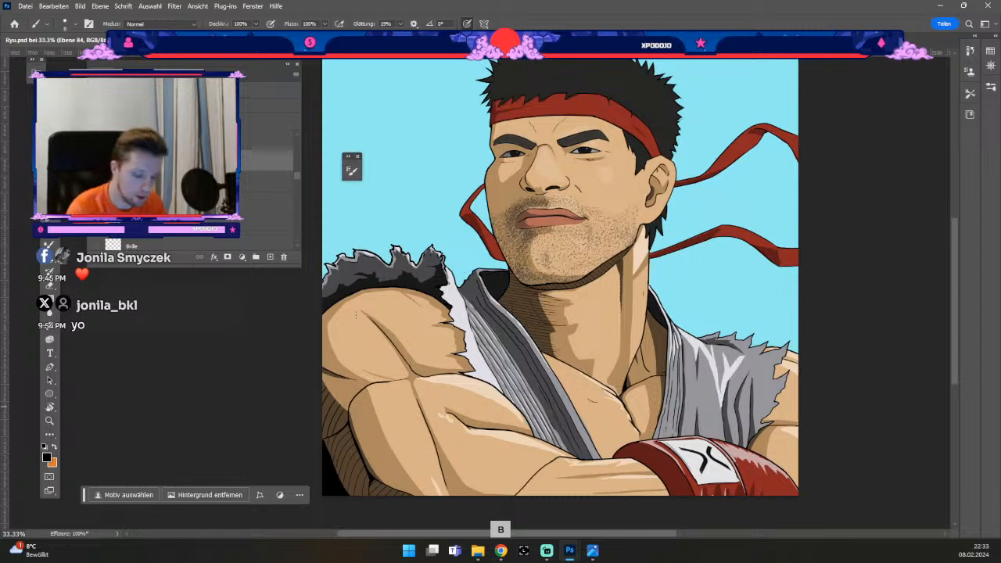
key("odiaeresis")
key("numbersign")
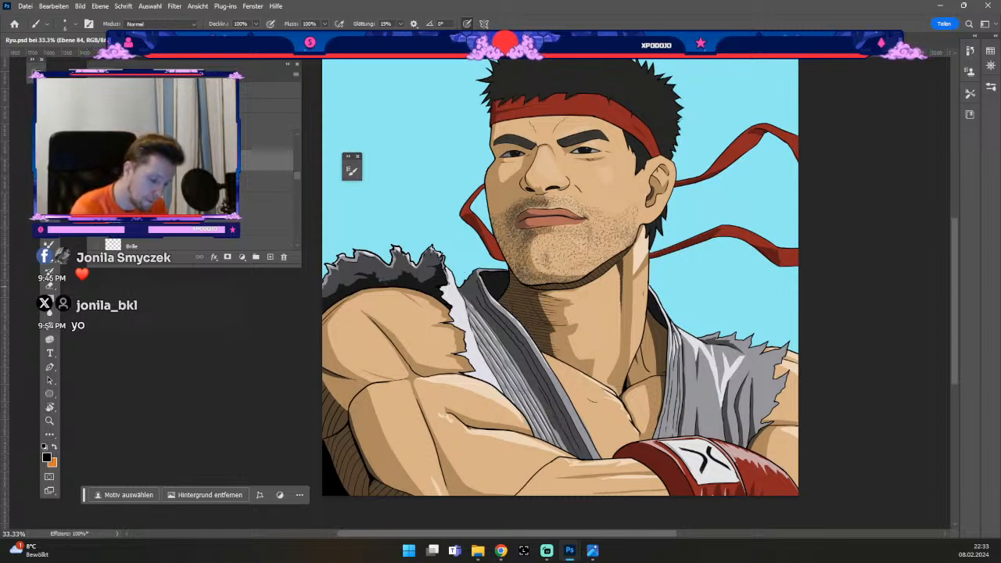
key("ctrl+z")
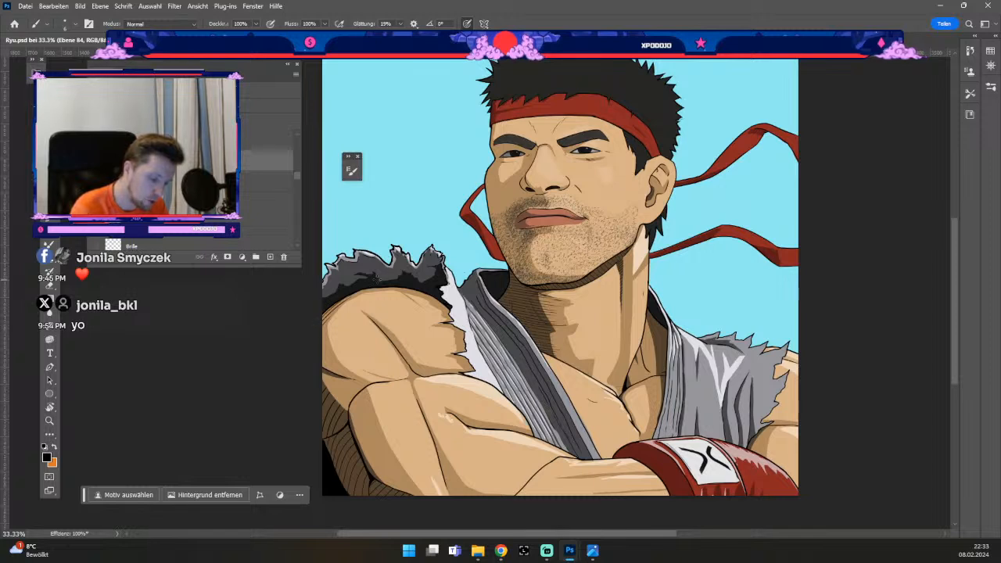
key("space")
left_click_drag(513, 387, 532, 323)
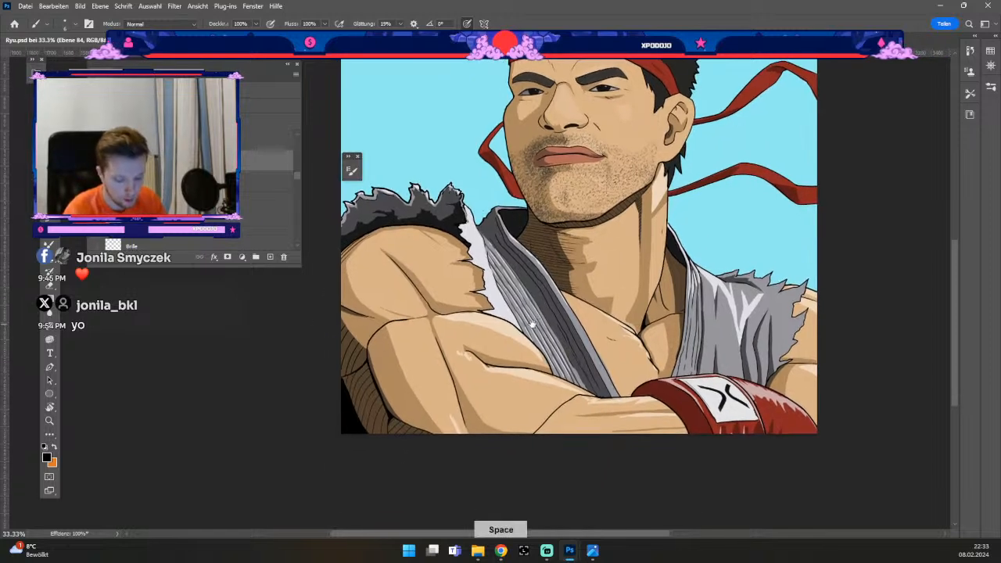
key("b")
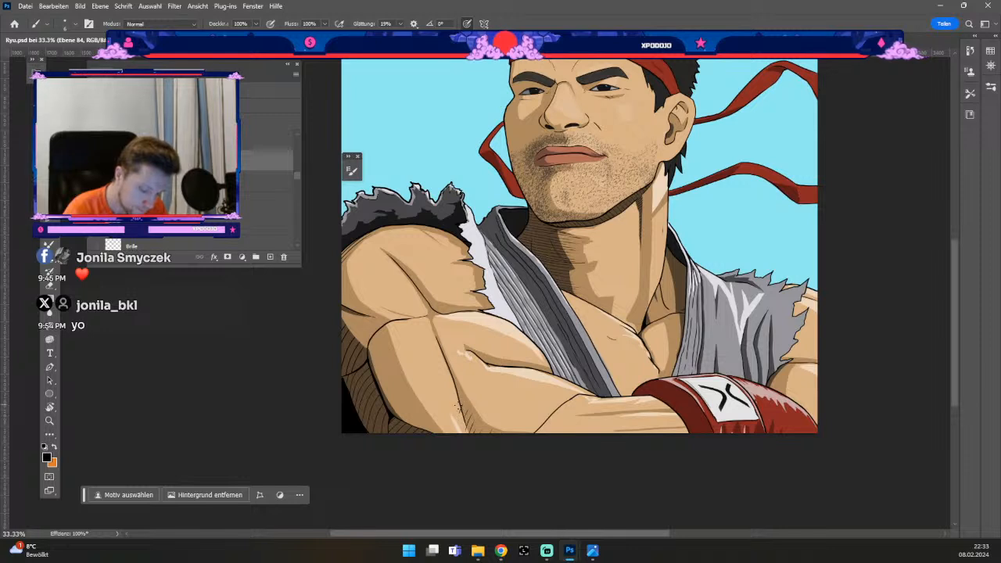
key("e")
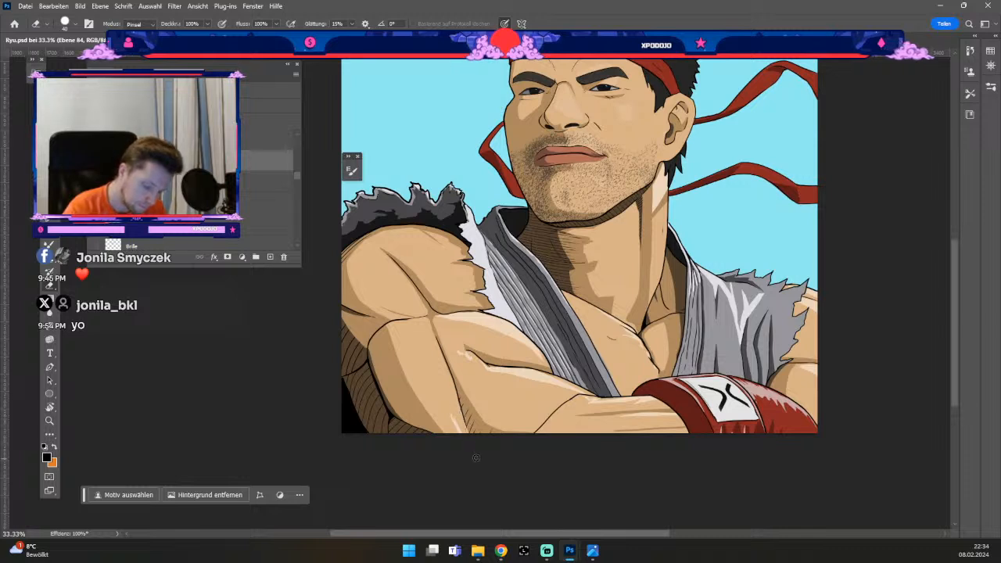
- Hatch the crease between the shoulder muscle and the folded arm with short fine black strokes, undoing any stroke that misses
key("b")
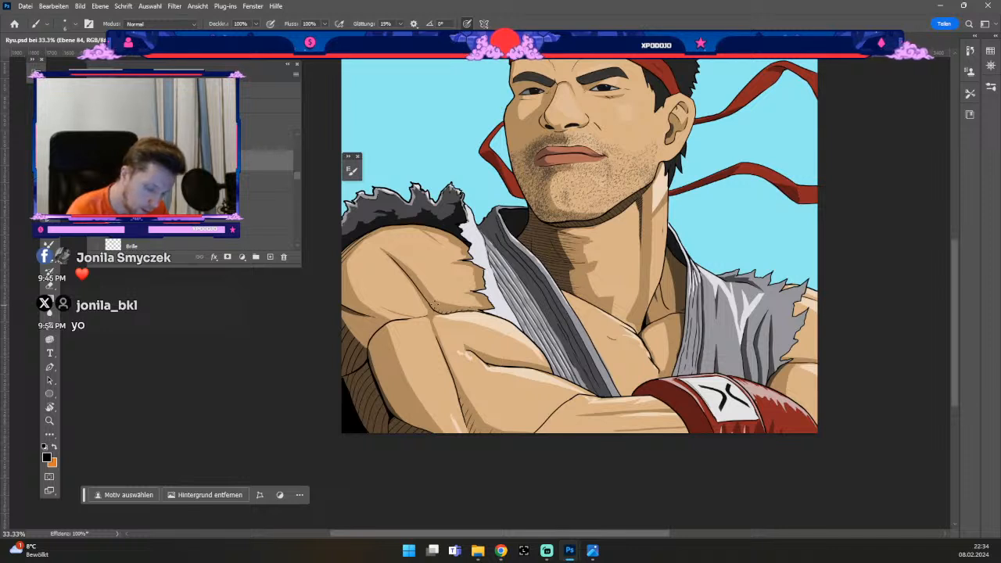
key("ctrl+z")
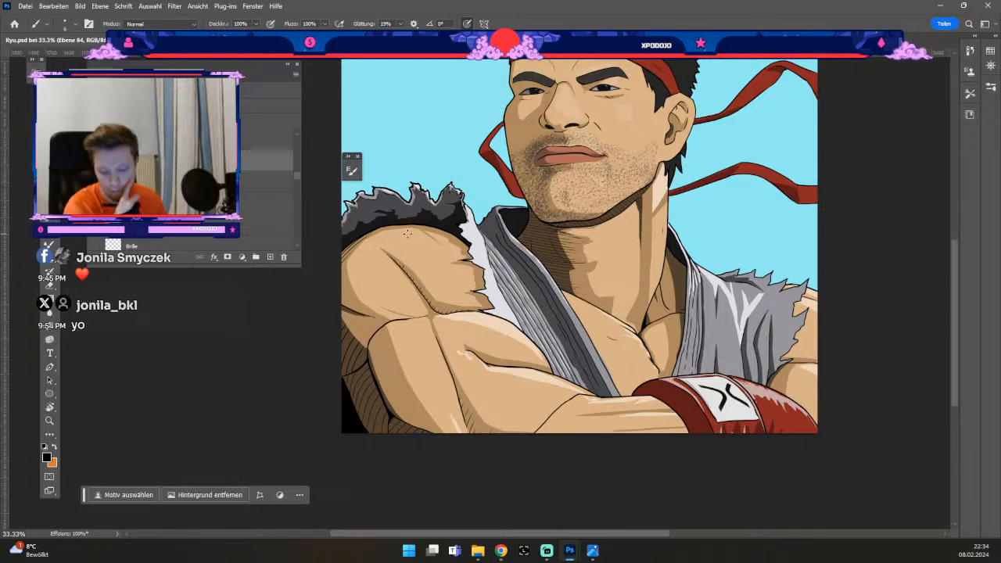
key("space")
left_click_drag(604, 327, 606, 272)
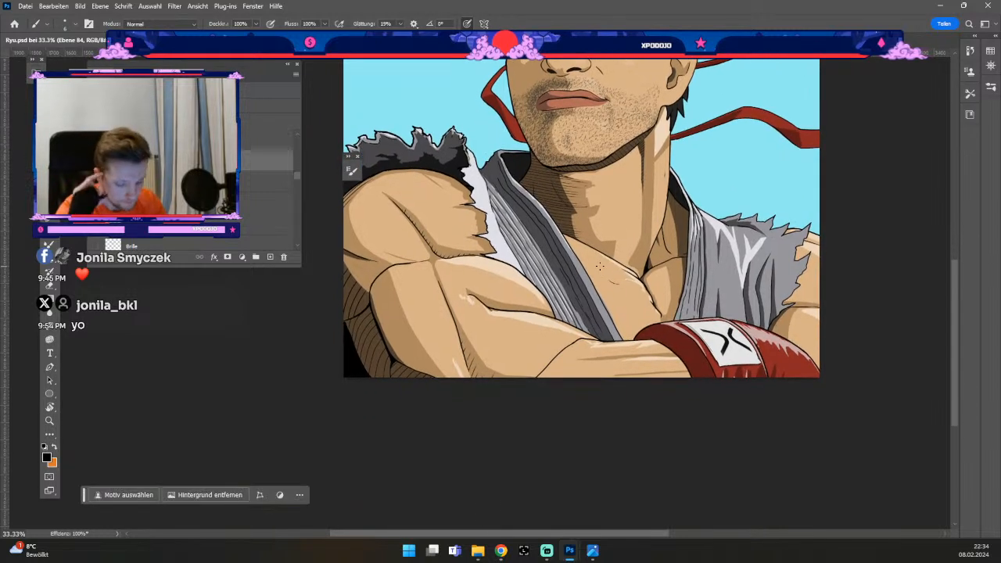
key("b")
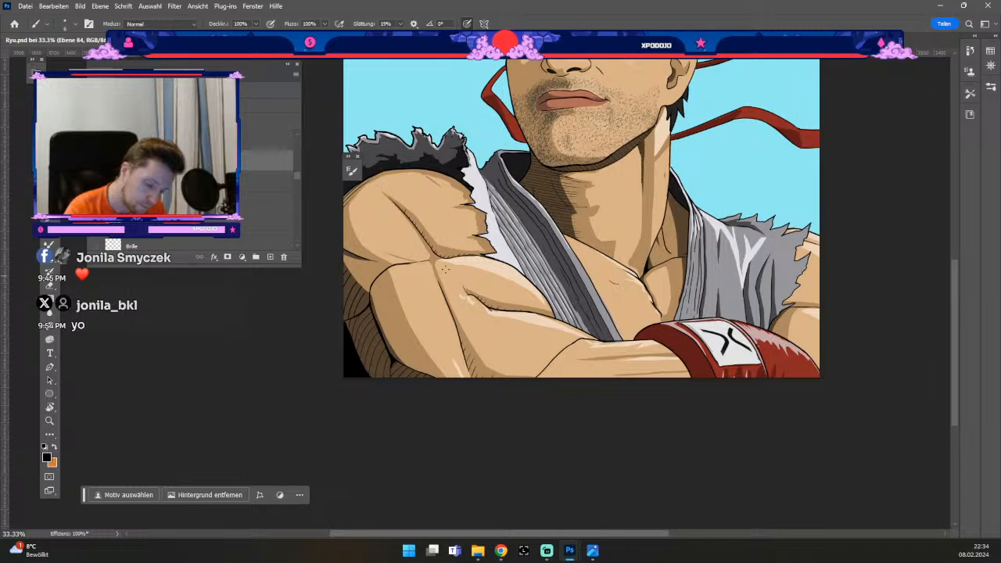
- Ink short black hatching strokes around the crease where the shoulder meets the upper arm, undoing the misplaced ones
key("ctrl+z")
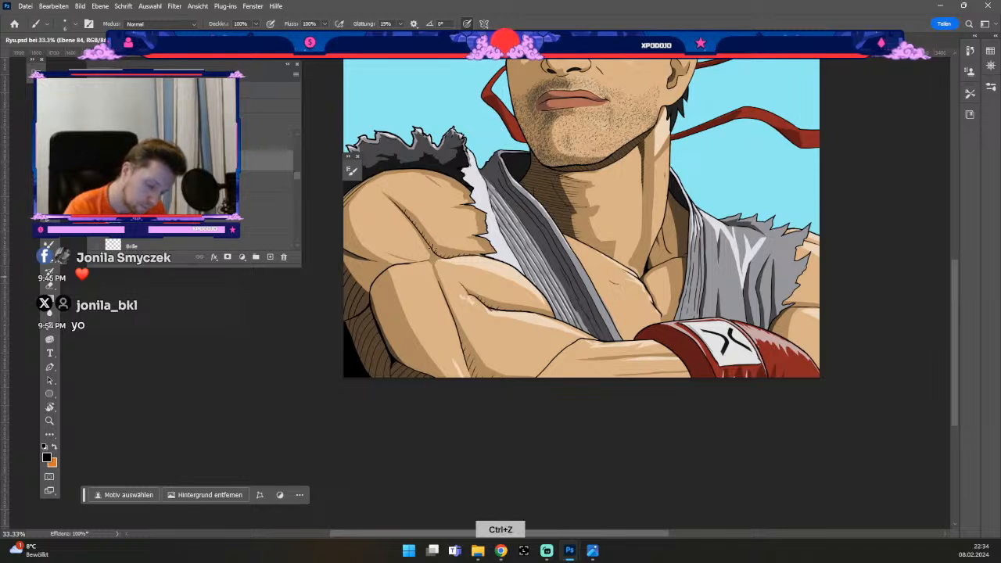
key("ctrl+z")
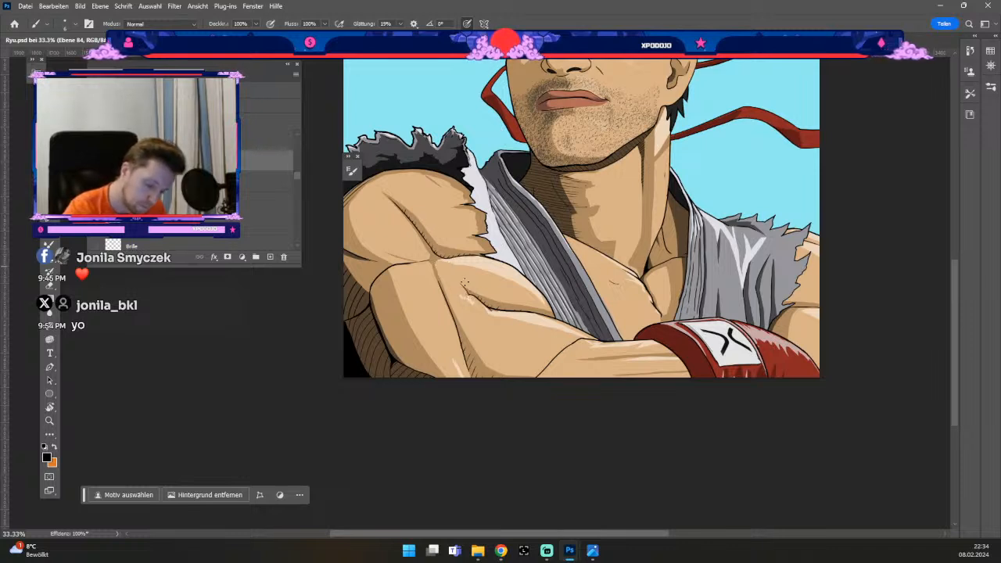
key("ctrl+z")
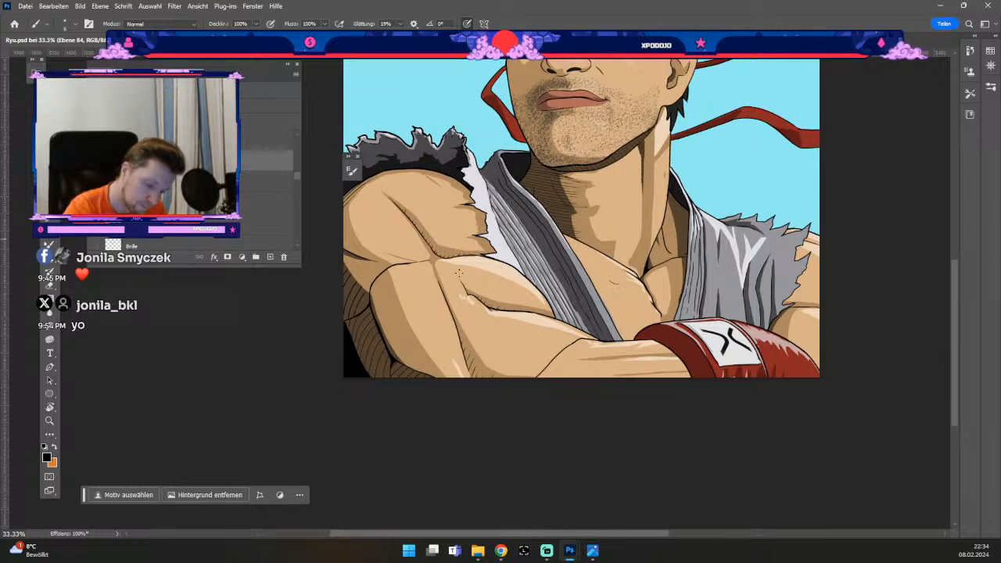
key("ctrl+z")
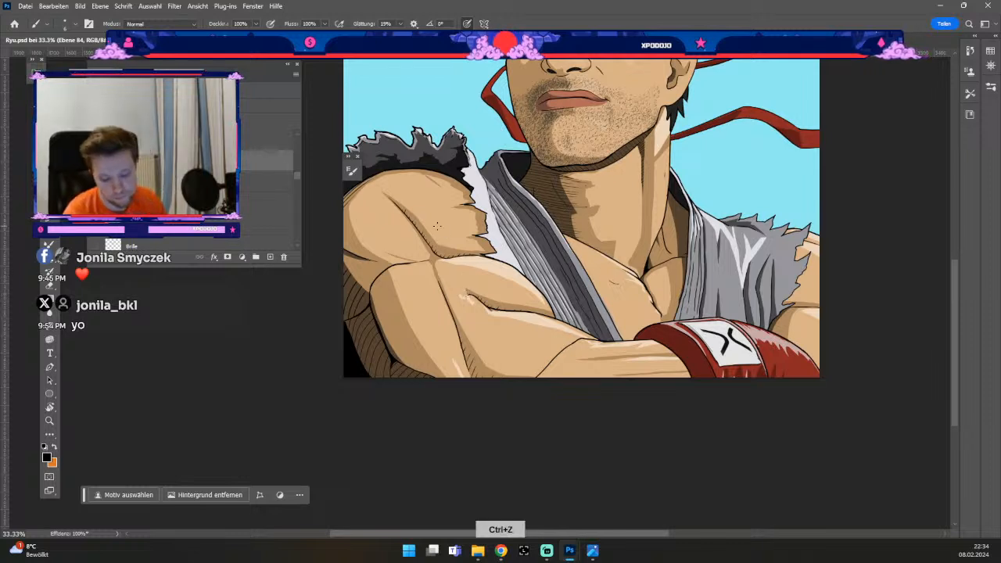
key("ctrl+z")
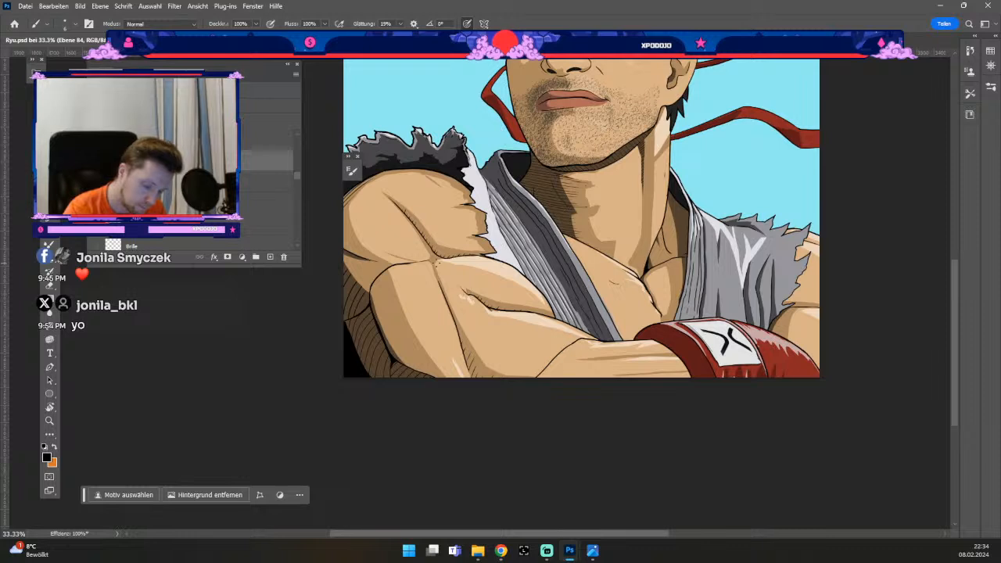
key("ctrl+z")
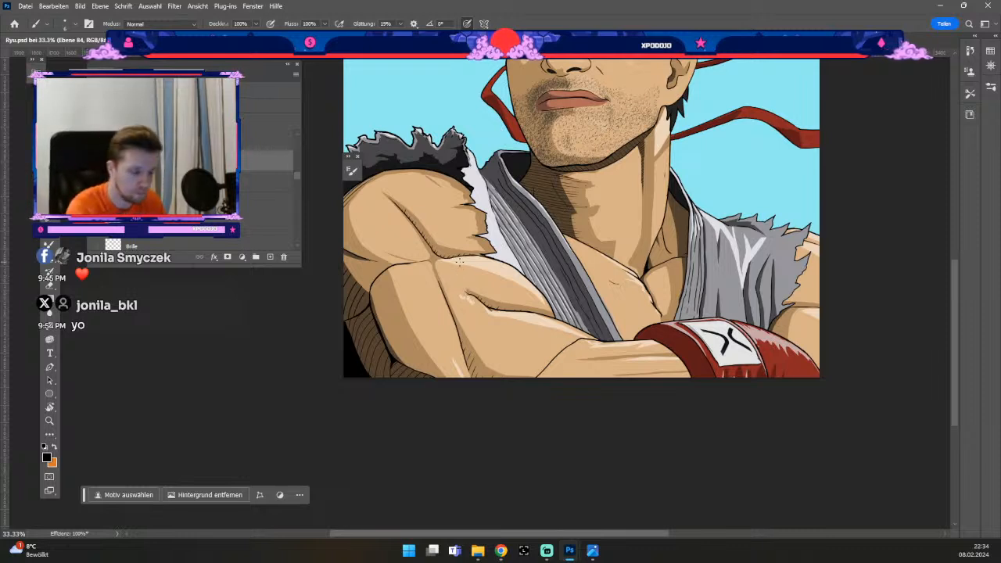
- Activate layer Ebene 59 and erase stray line work where the upper arm meets the gi lapel, using a smaller eraser
key("v")
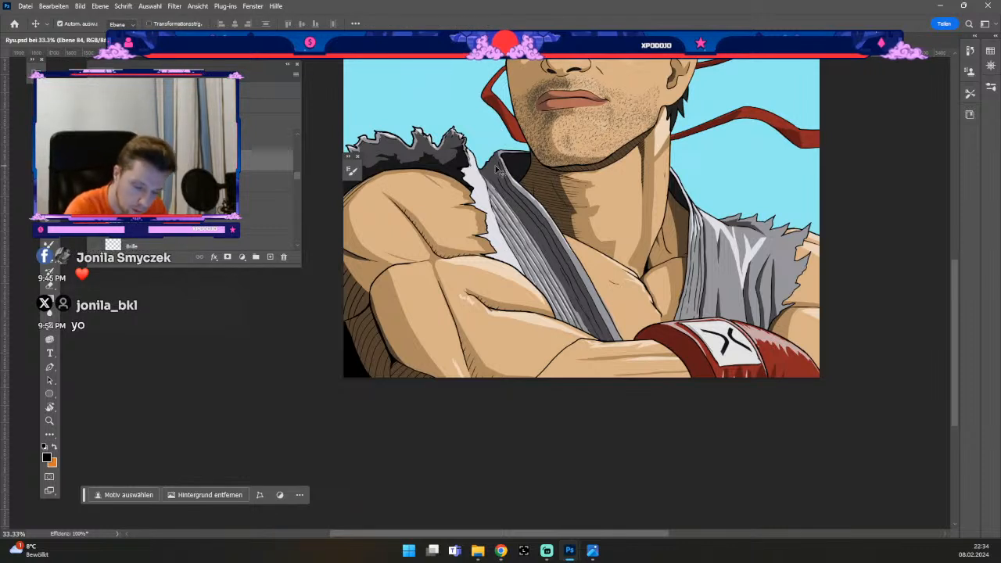
left_click(500, 198)
key("e")
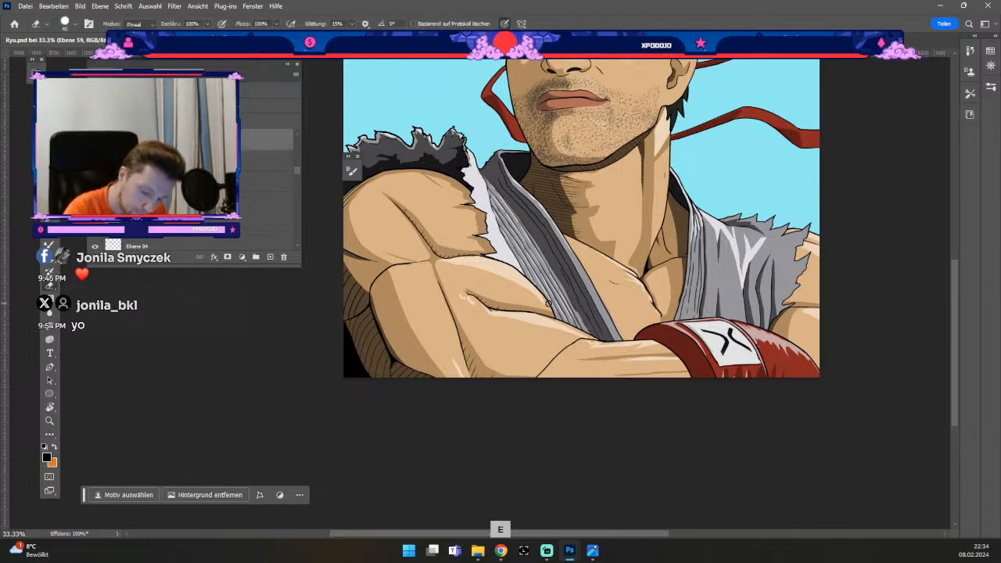
key("odiaeresis")
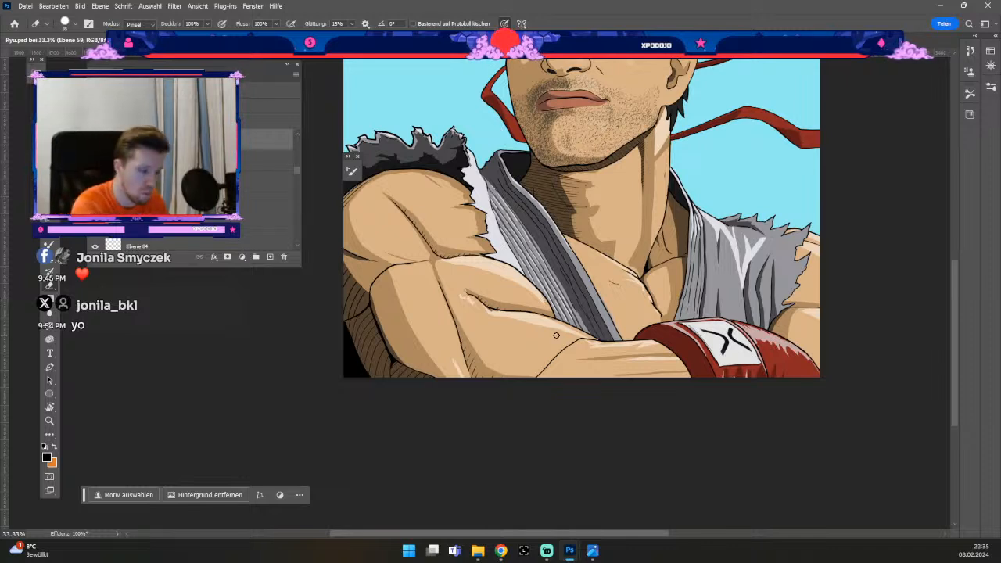
- Ink black hatching along the red glove's cuff on layer Ebene 83, undo misplaced strokes and erase the ends that overshoot
key("v")
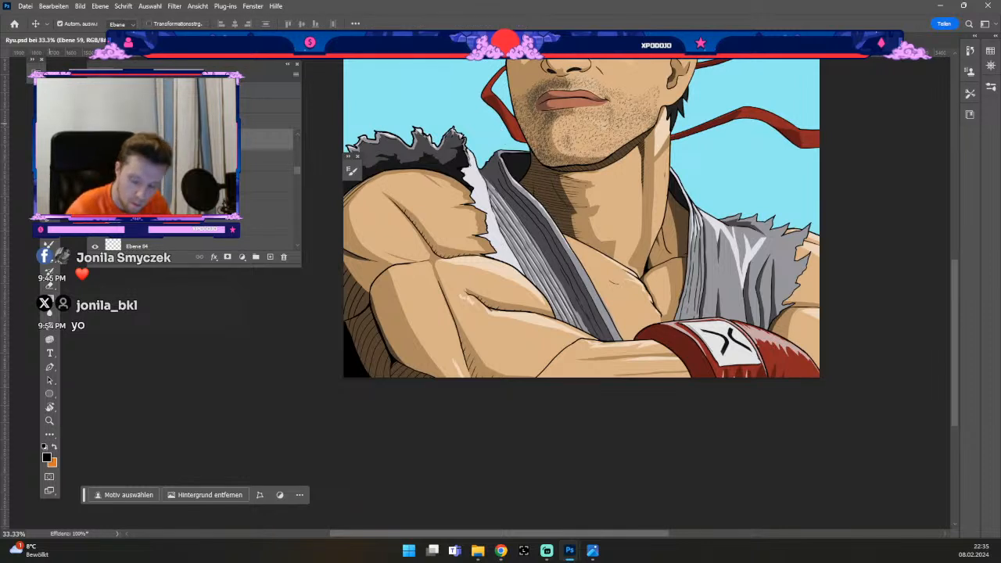
left_click(388, 375)
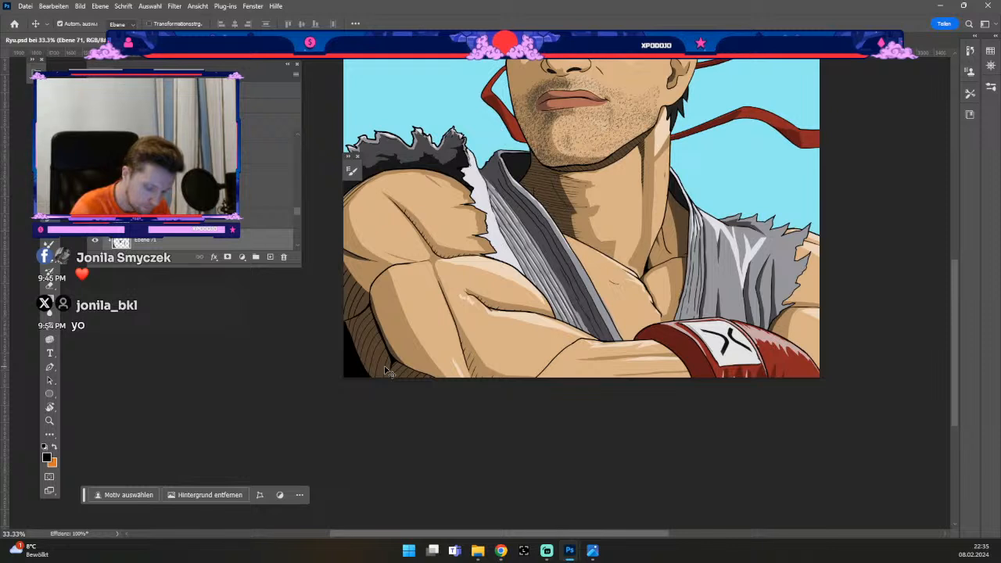
left_click(388, 373)
key("b")
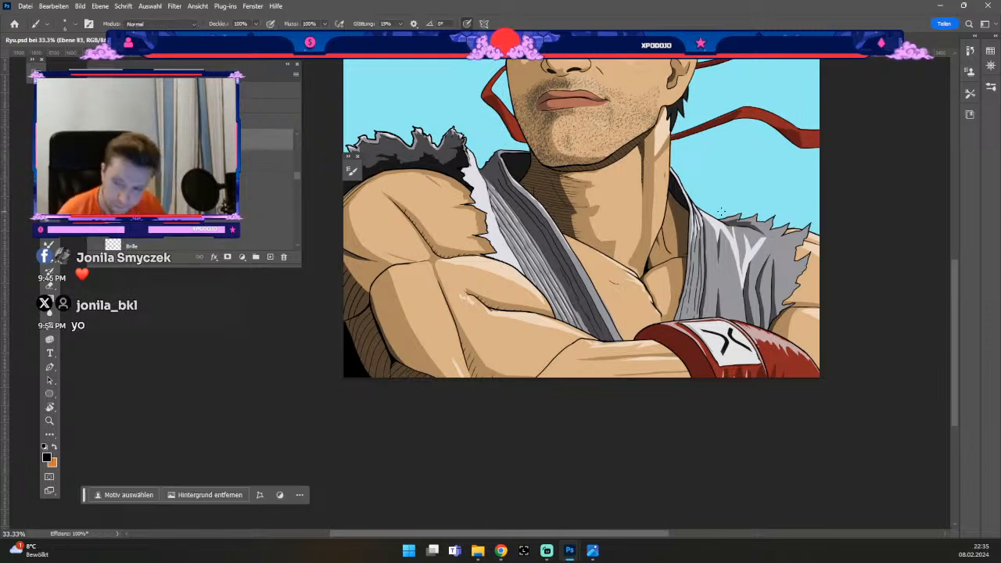
left_click_drag(684, 309, 607, 398)
key("b")
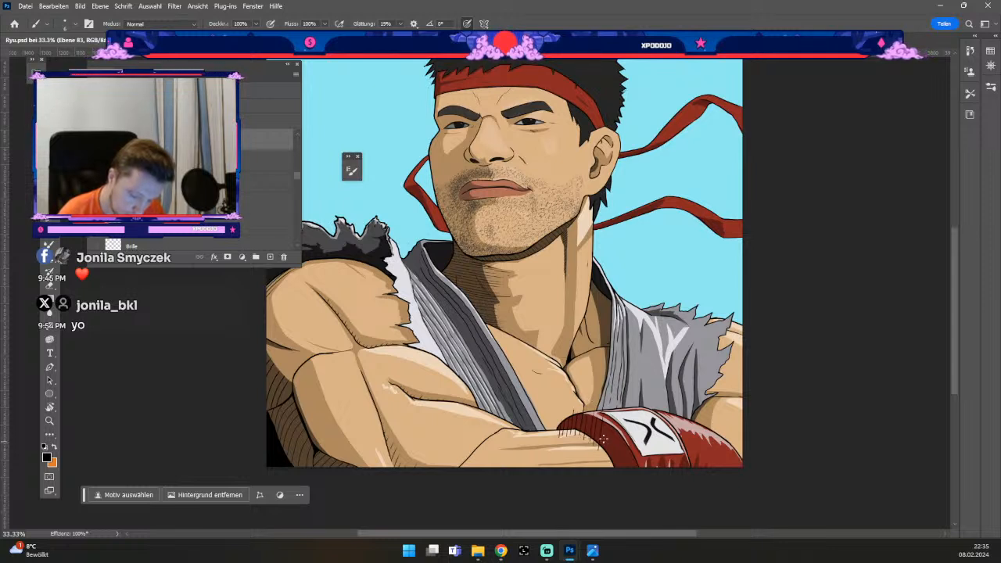
key("ctrl+z")
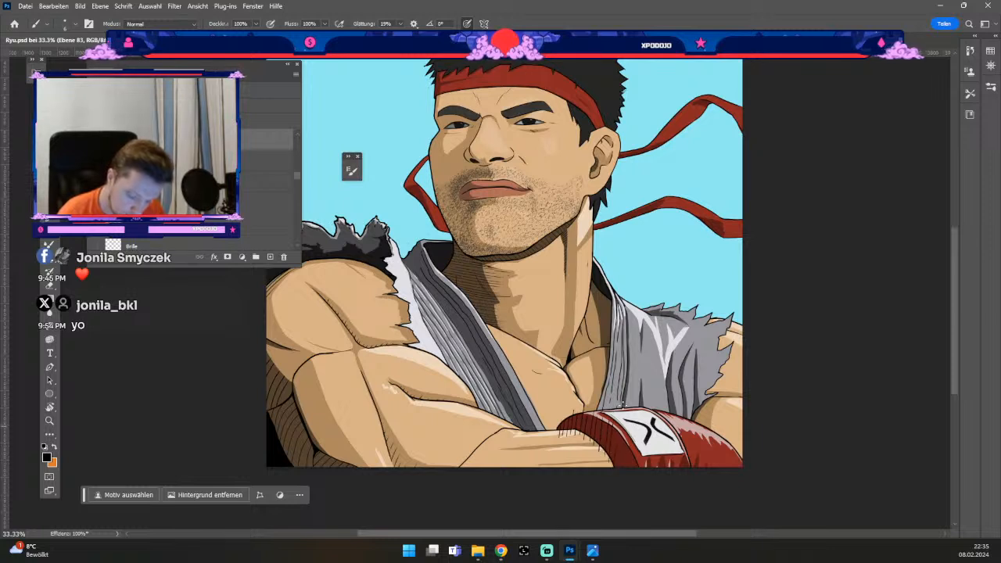
key("ctrl+z")
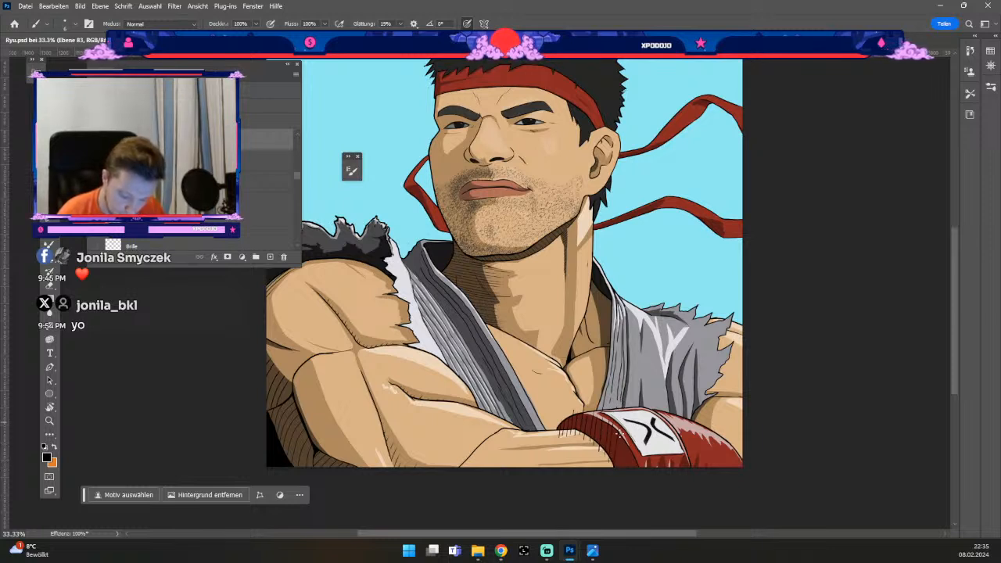
key("ctrl+z")
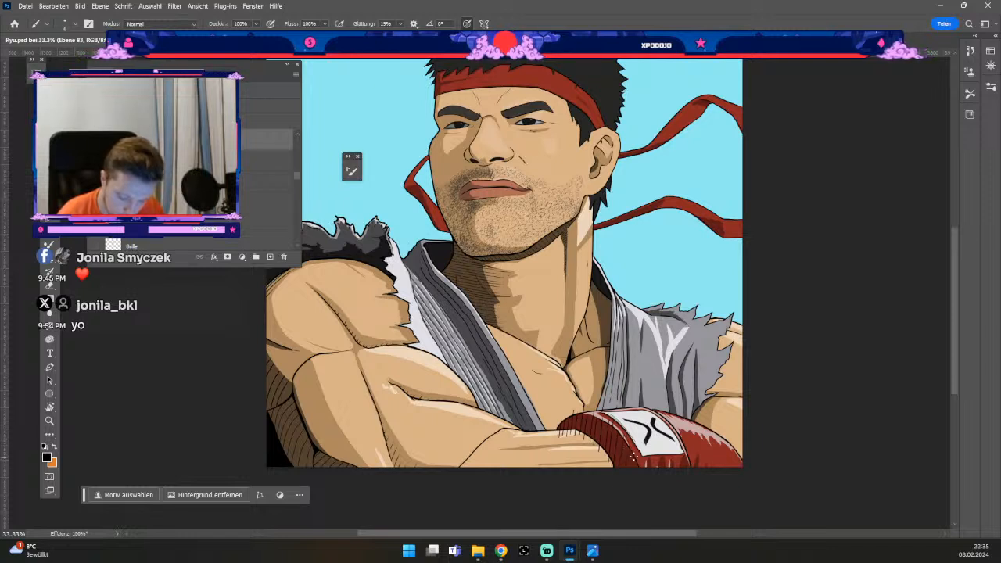
key("ctrl+z")
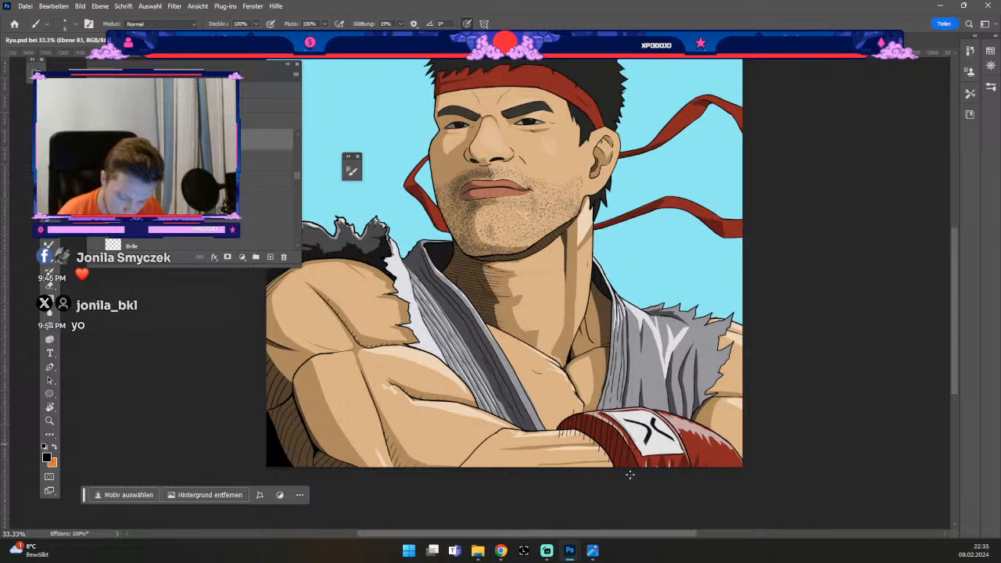
key("e")
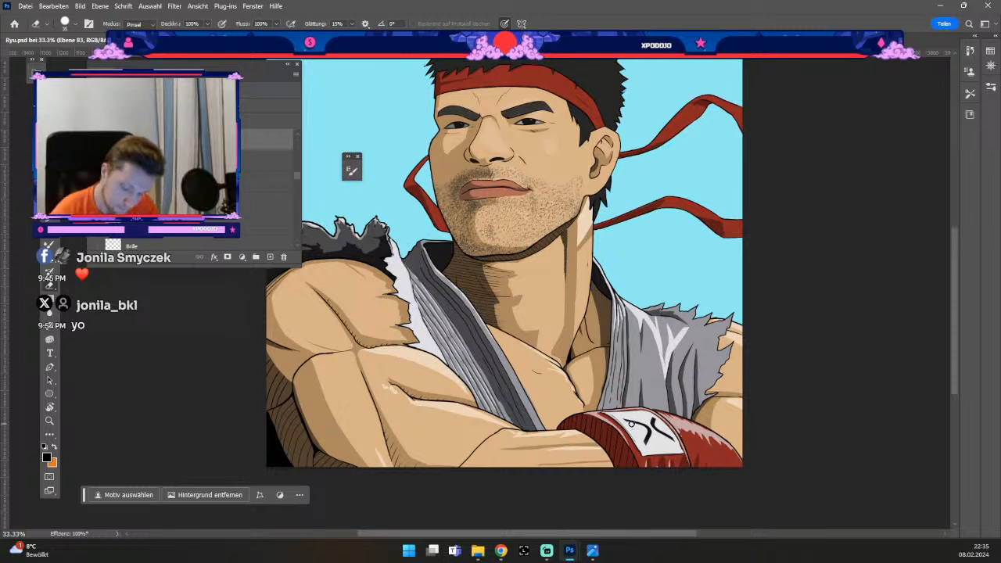
- Ink fine black hatching at the base of the neck with a smaller brush, undoing misplaced strokes and erasing the overshoot
key("b")
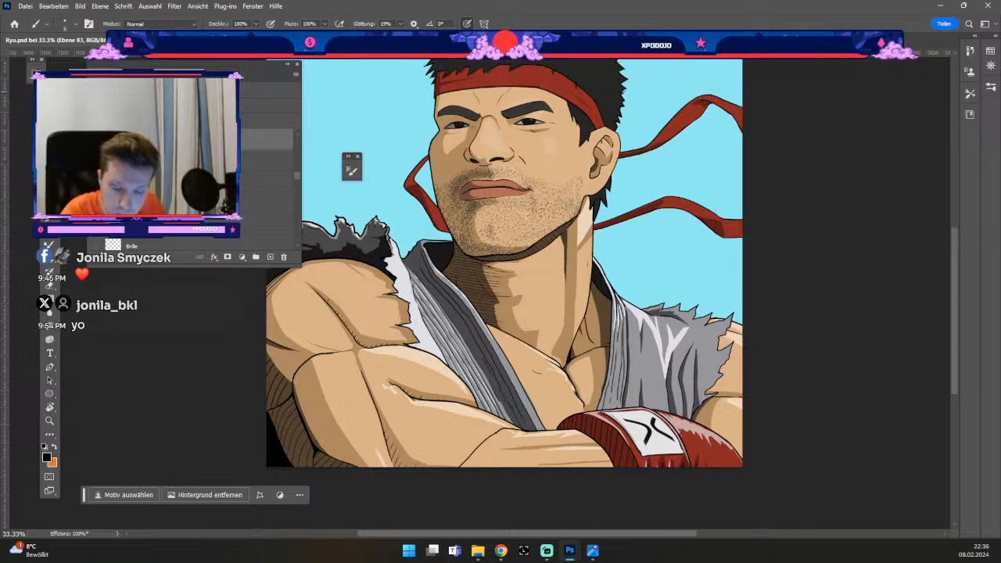
key("b")
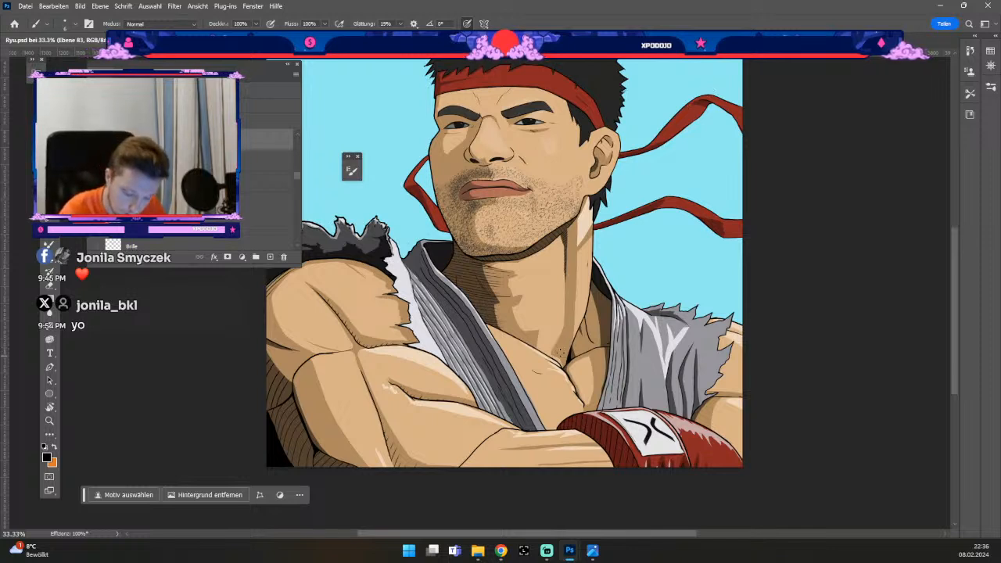
key("odiaeresis")
key("numbersign")
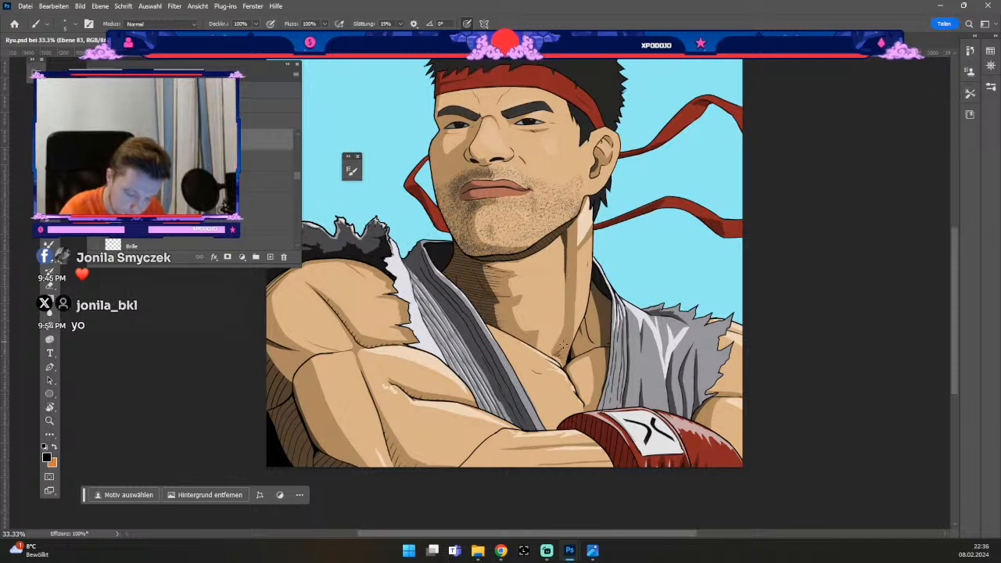
key("ctrl+z")
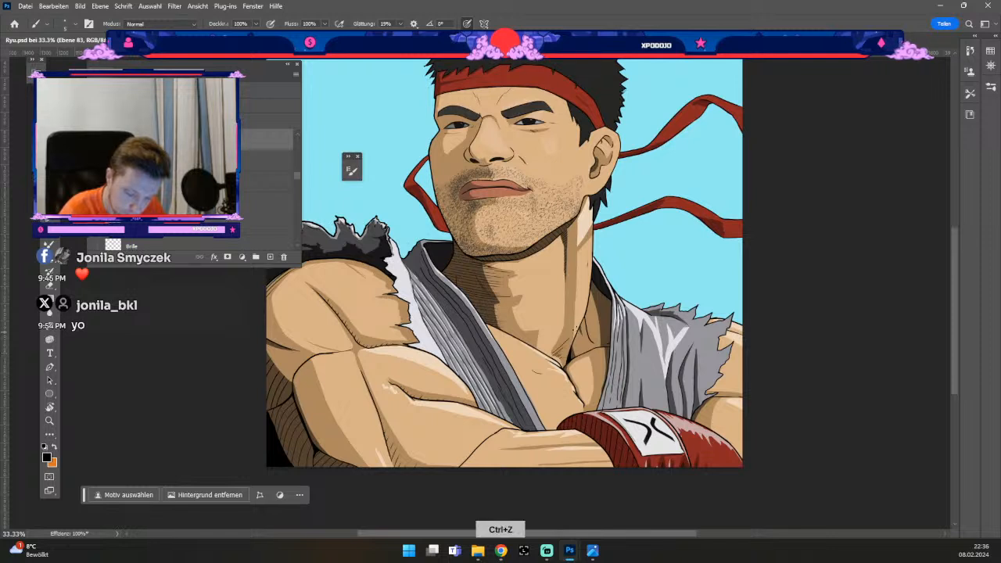
key("ctrl+z")
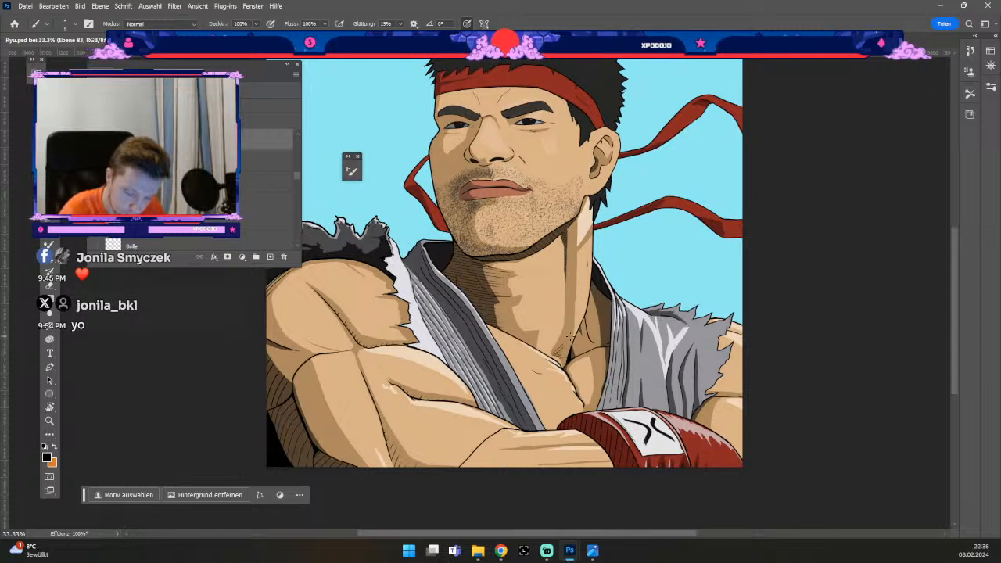
key("ctrl+z")
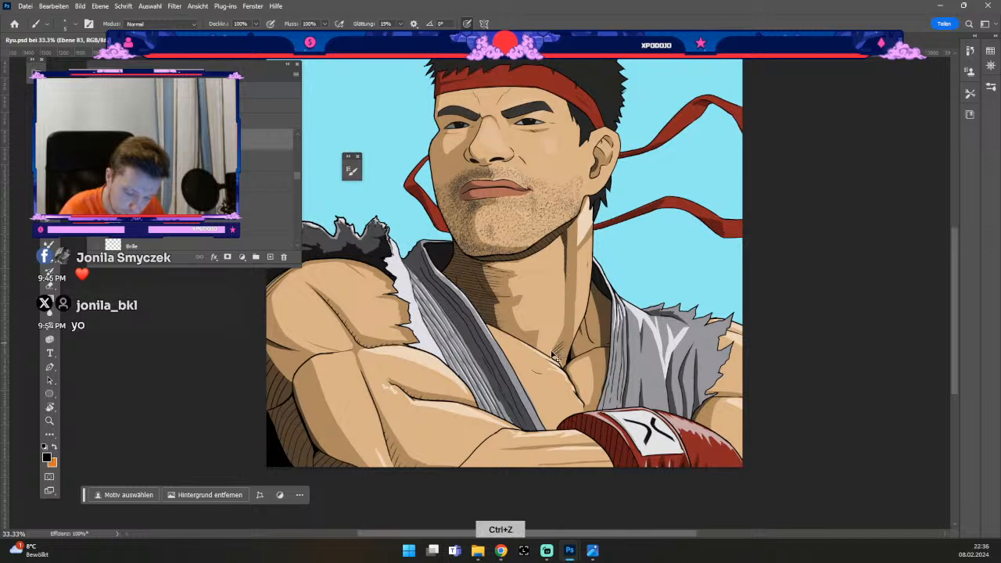
key("b")
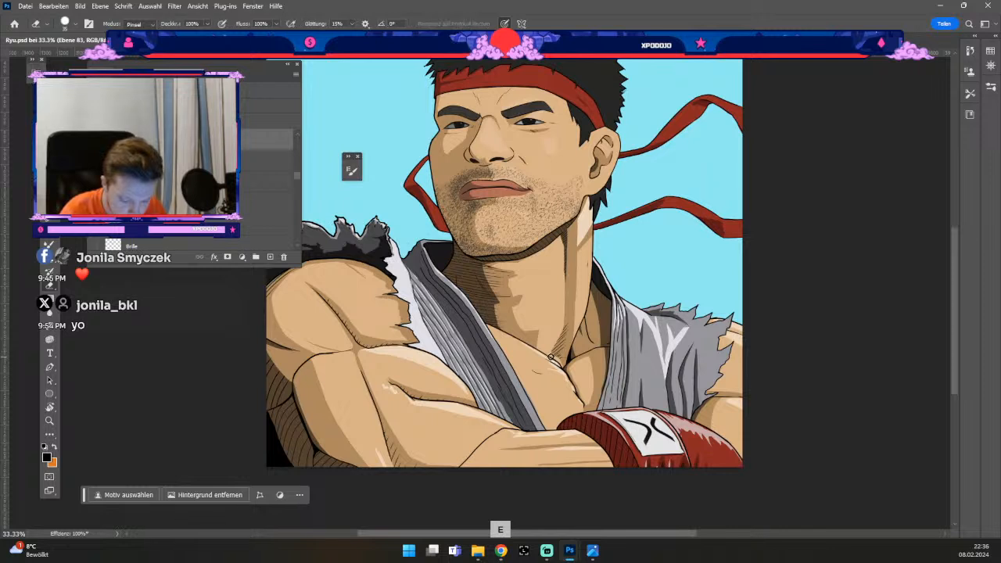
- Ink fine black strokes on the gi collar beside the shaded side of the neck and erase the overshoot at its edge
key("b")
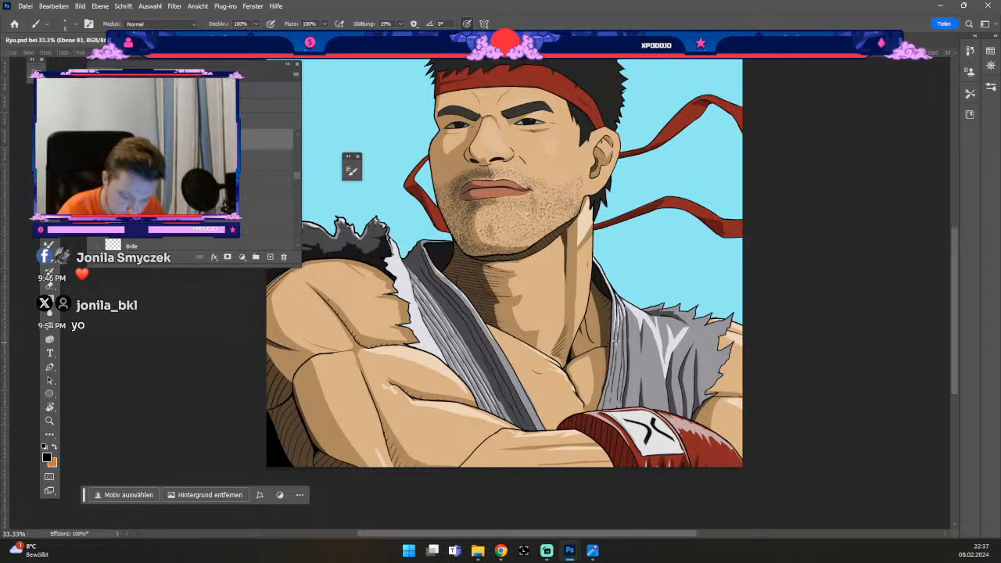
key("e")
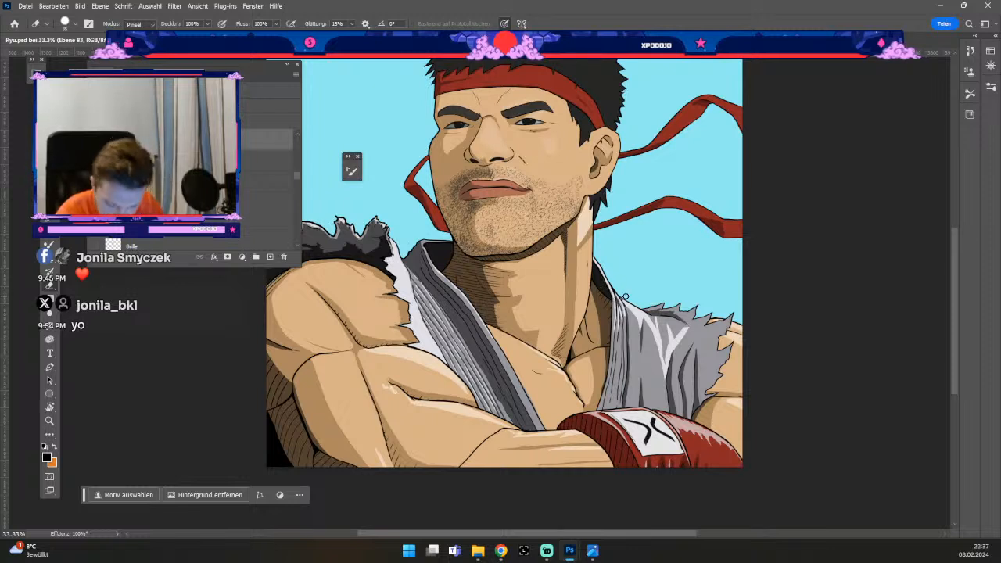
- Try adding fine black strokes to the bare chest beside the long diagonal lapel
key("b")
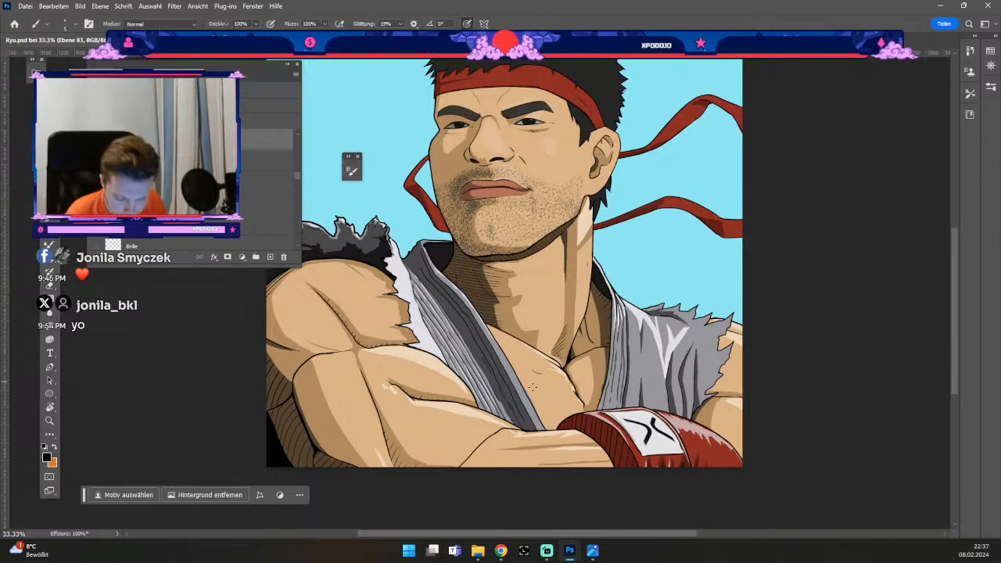
key("ctrl+z")
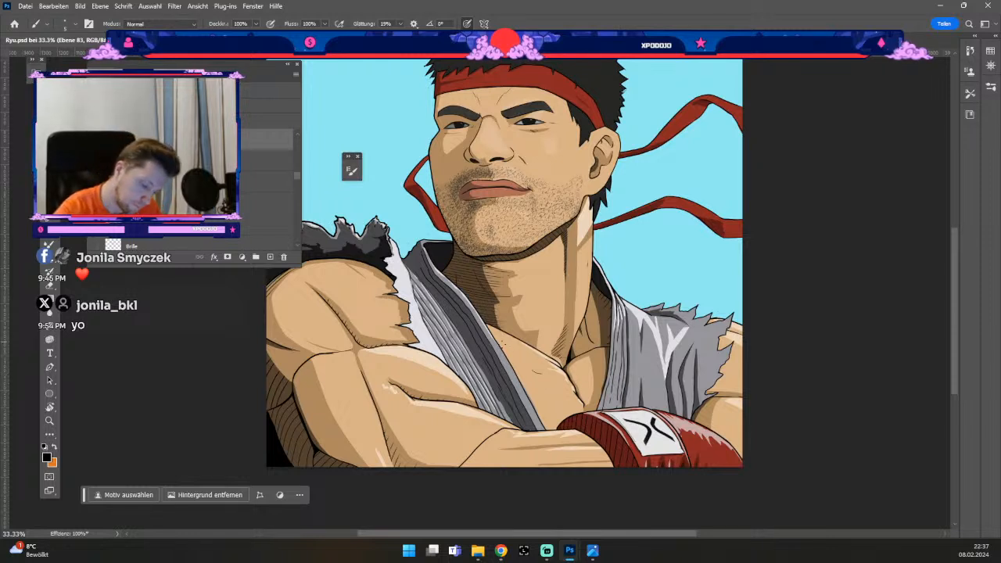
key("ctrl+z")
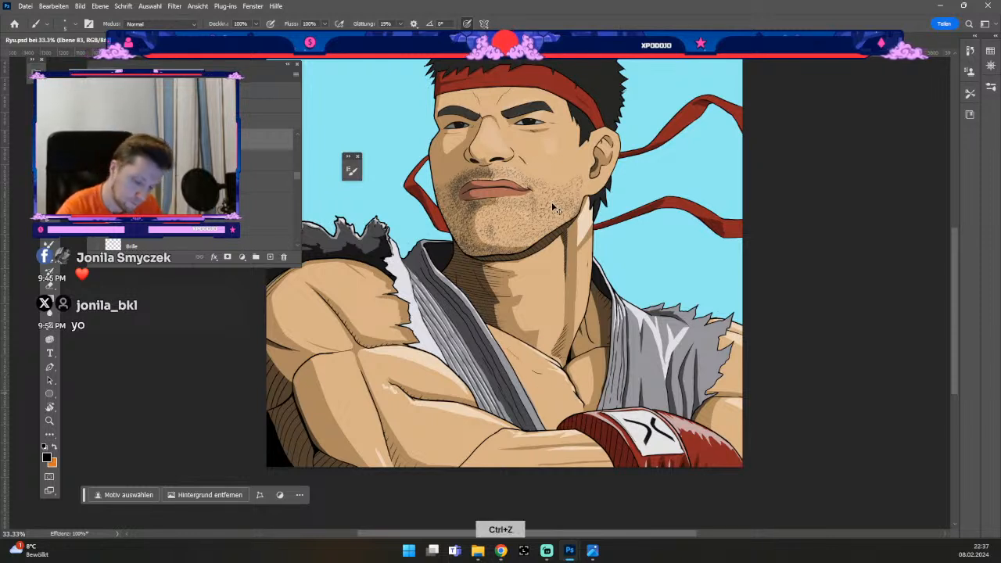
key("b")
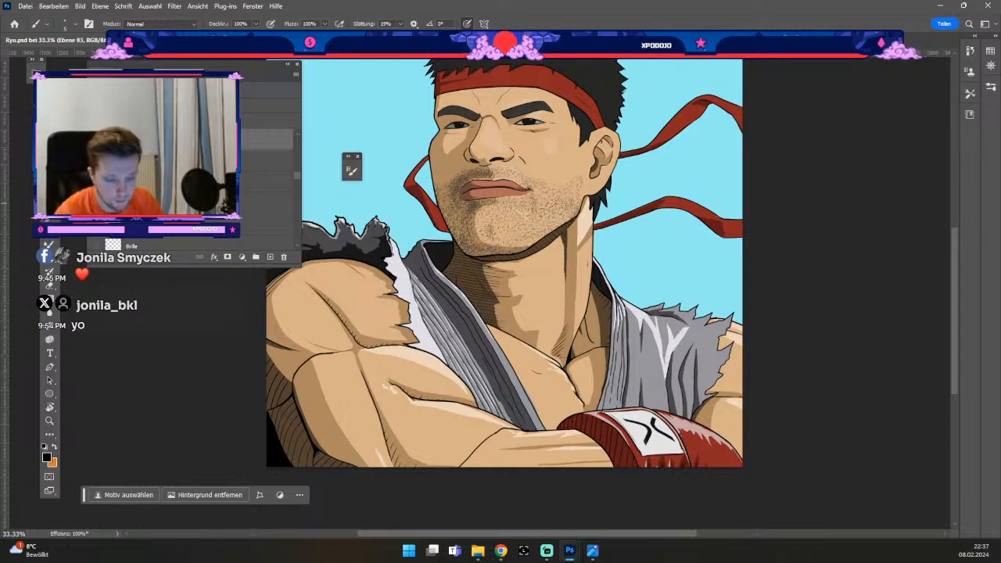
key("ctrl+minus")
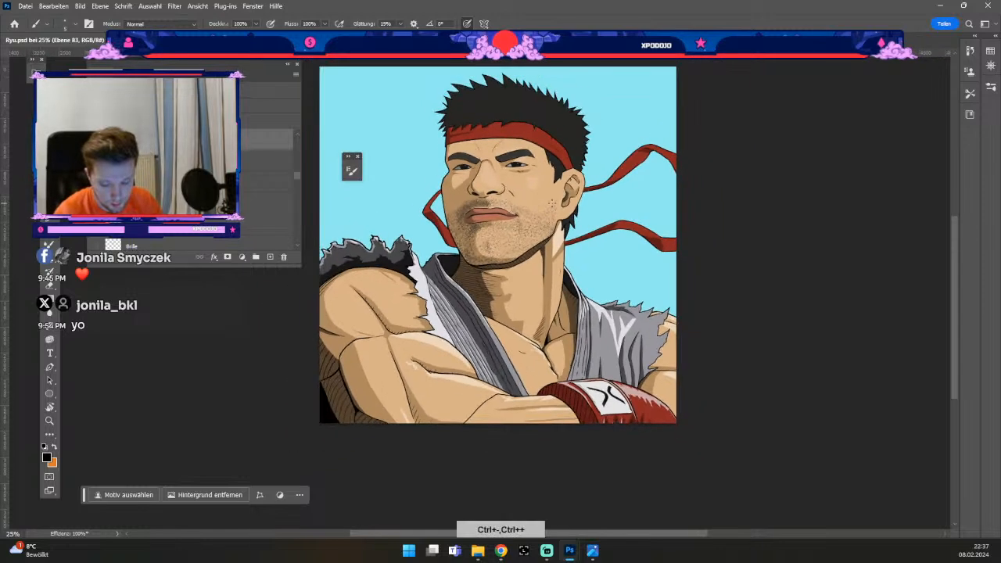
key("b")
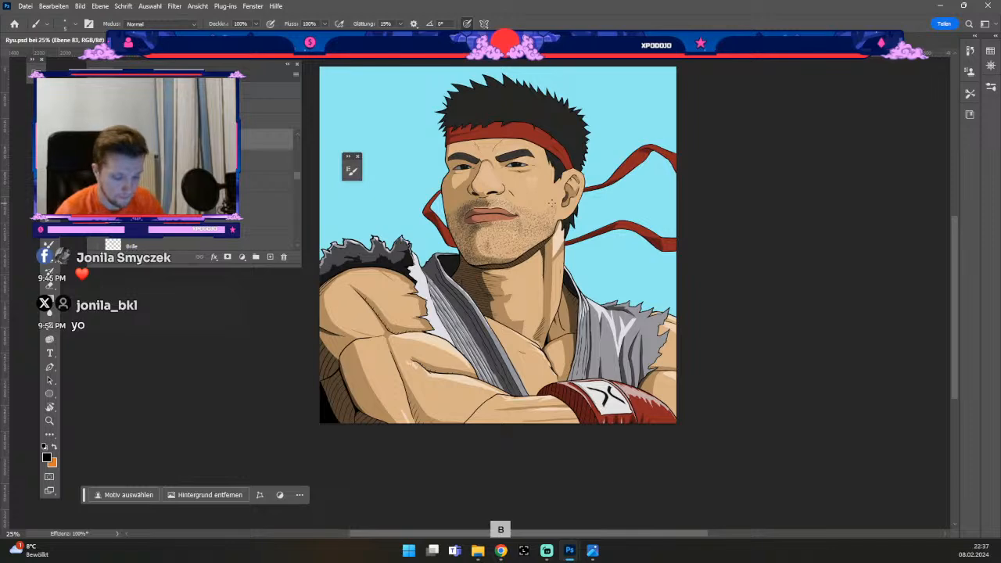
key("ctrl+plus")
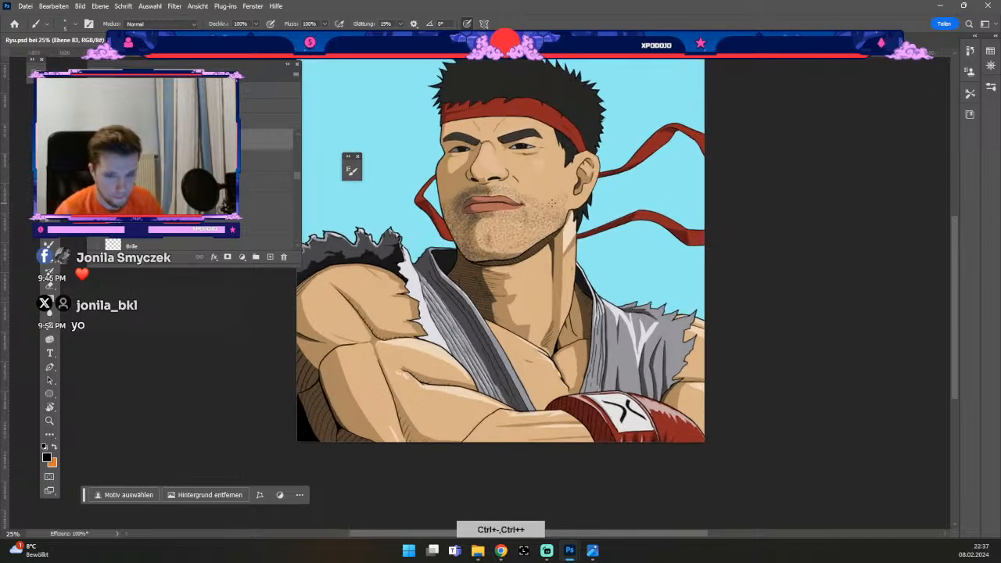
left_click_drag(500, 313, 499, 226)
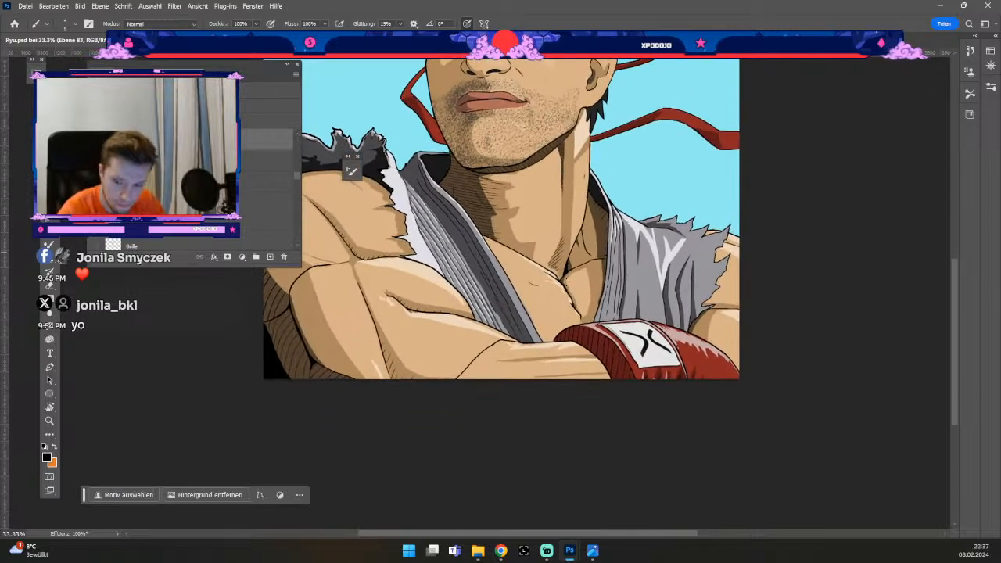
- Ink a row of short black hatching strokes along the forearm beside the red glove and erase the overshoot
key("b")
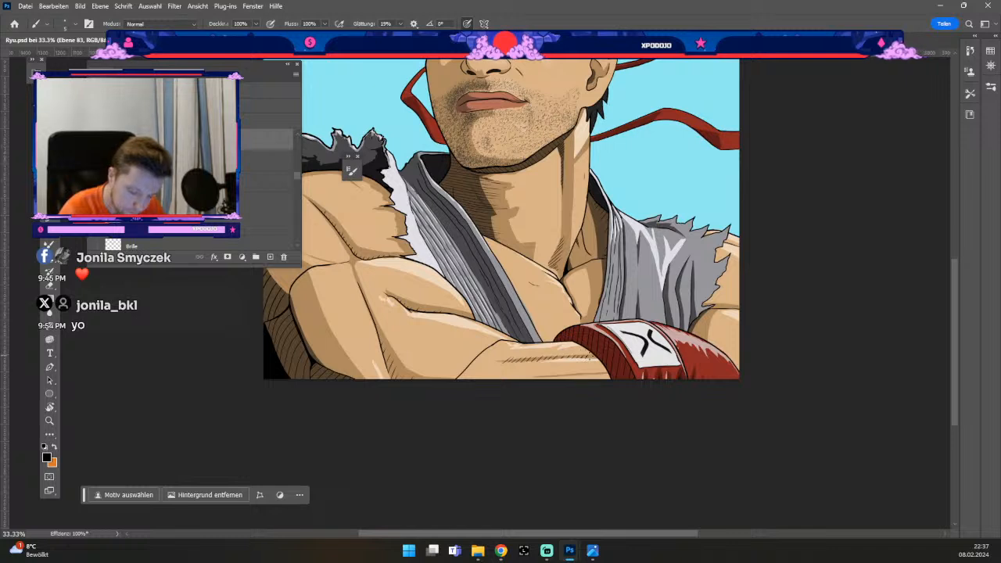
key("e")
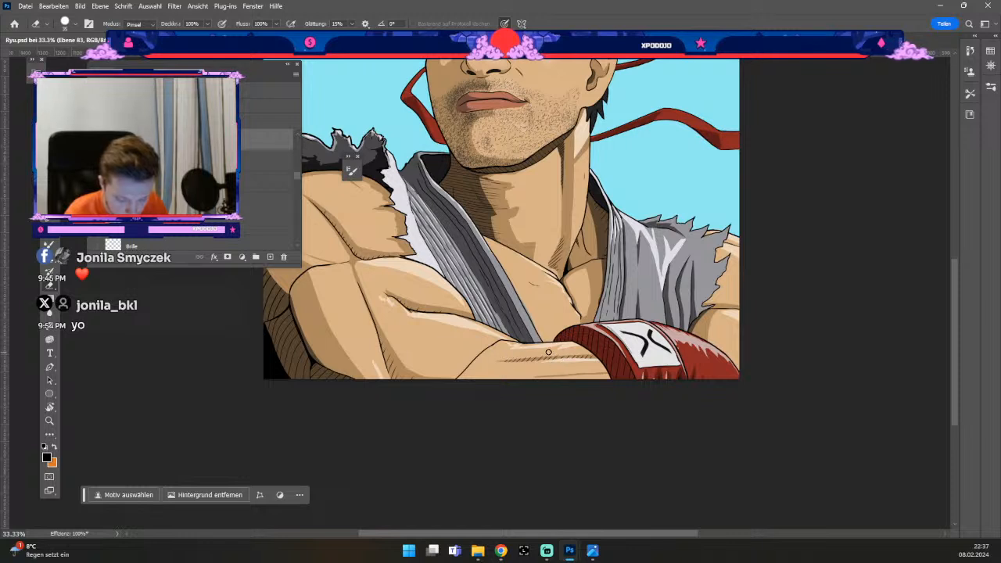
key("b")
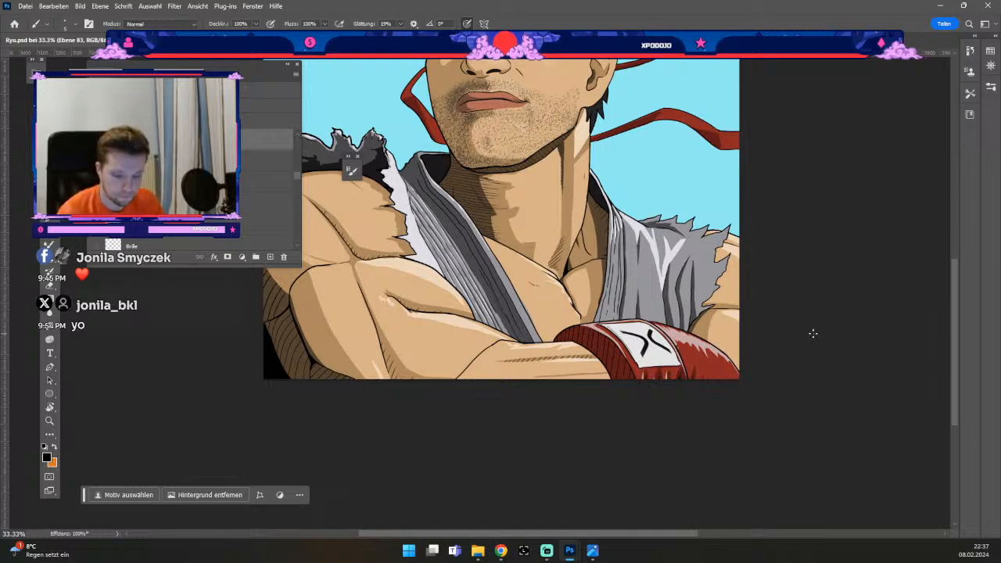
- Add a new layer directly above layer Ebene 63 for the shading of the headband's ribbons
key("ctrl+minus")
key("ctrl+plus")
key("space")
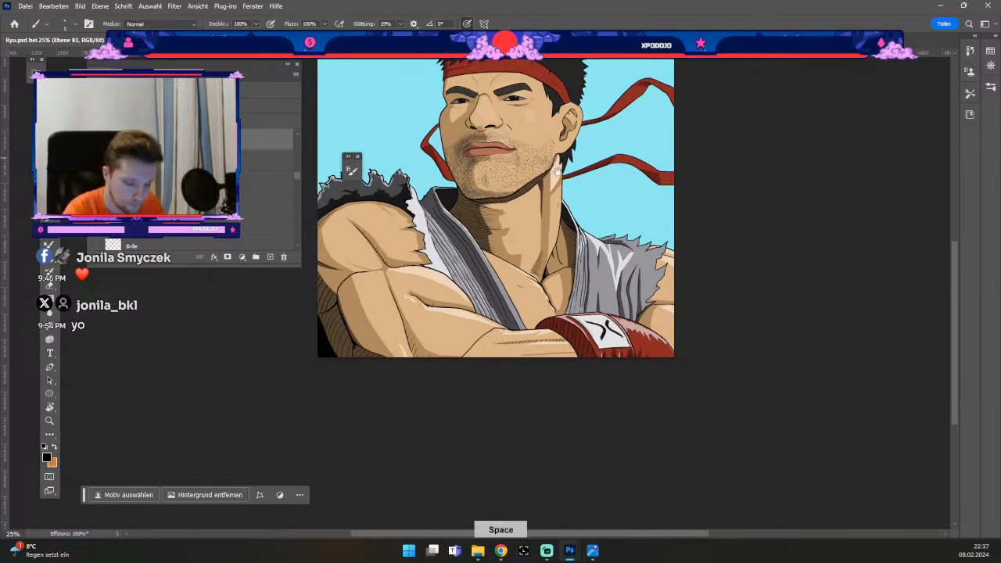
left_click_drag(560, 191, 559, 261)
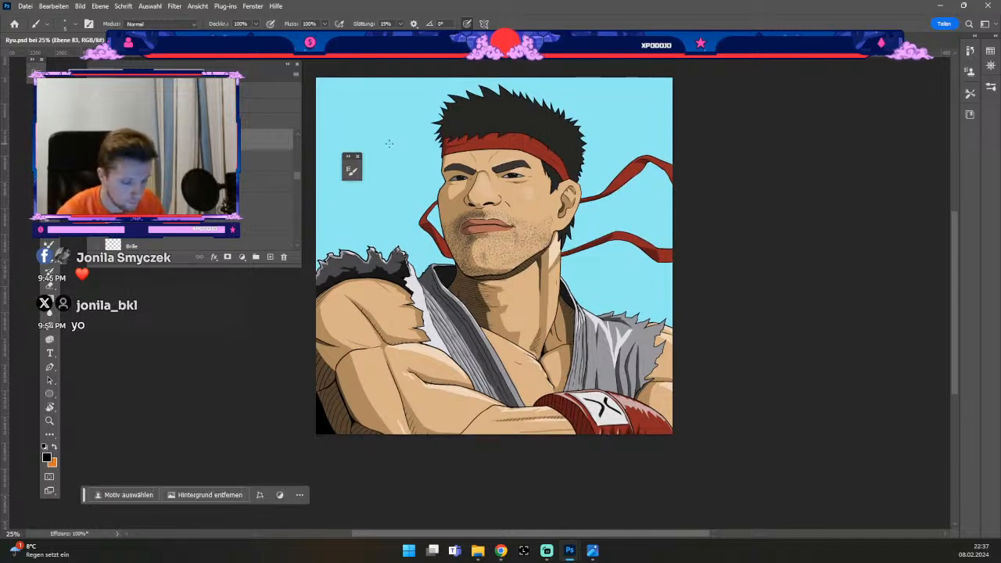
key("v")
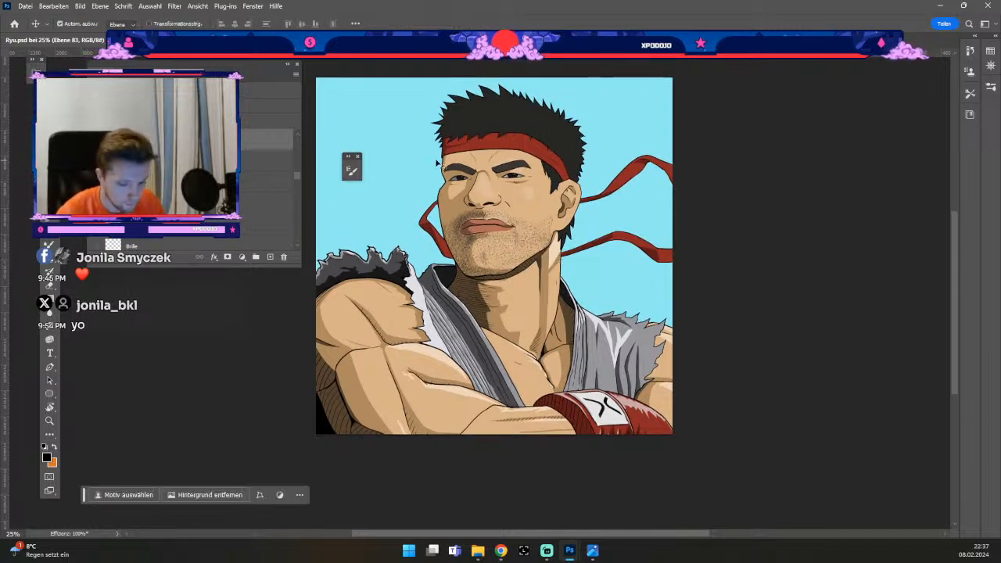
left_click(618, 191)
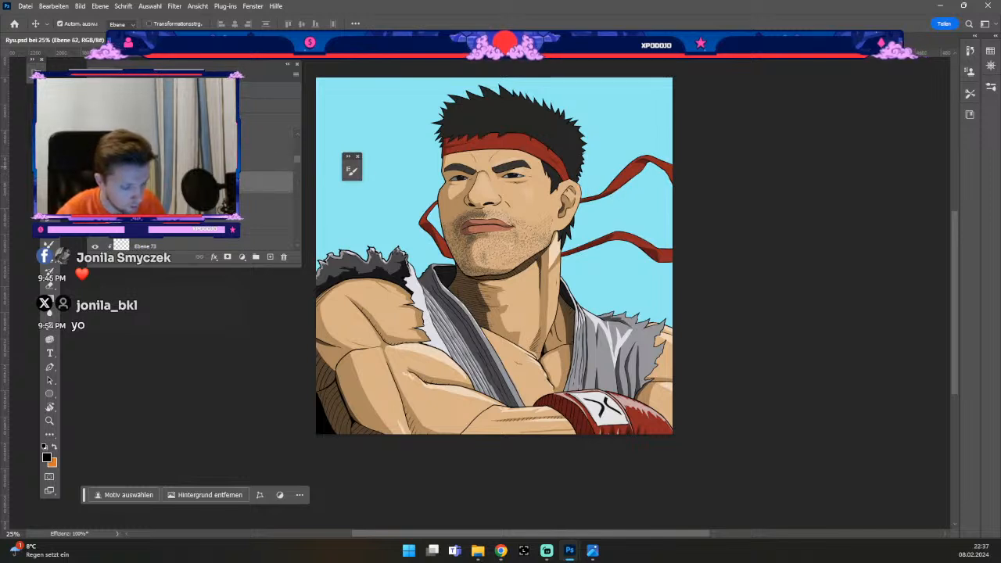
key("alt+bracketright")
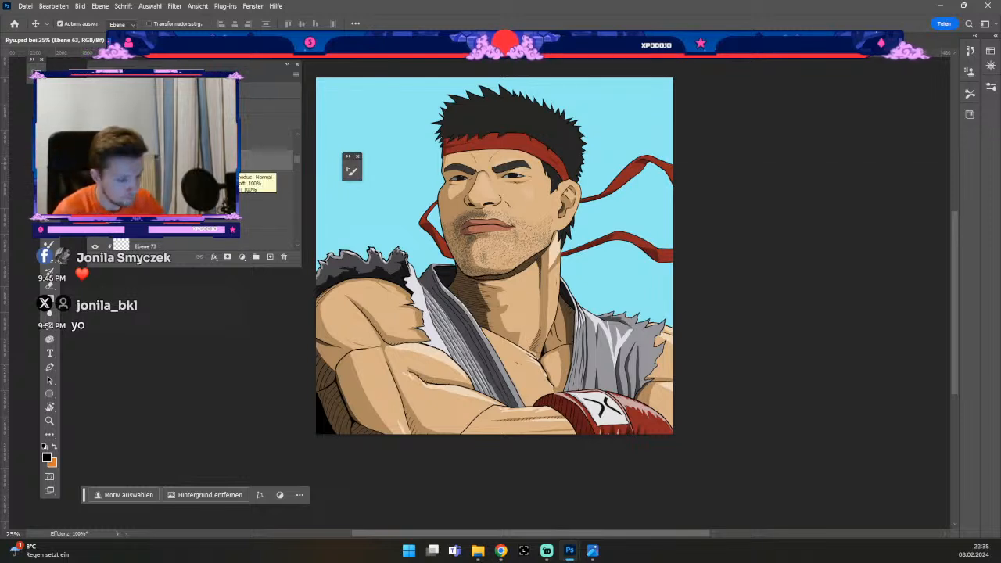
left_click(271, 258)
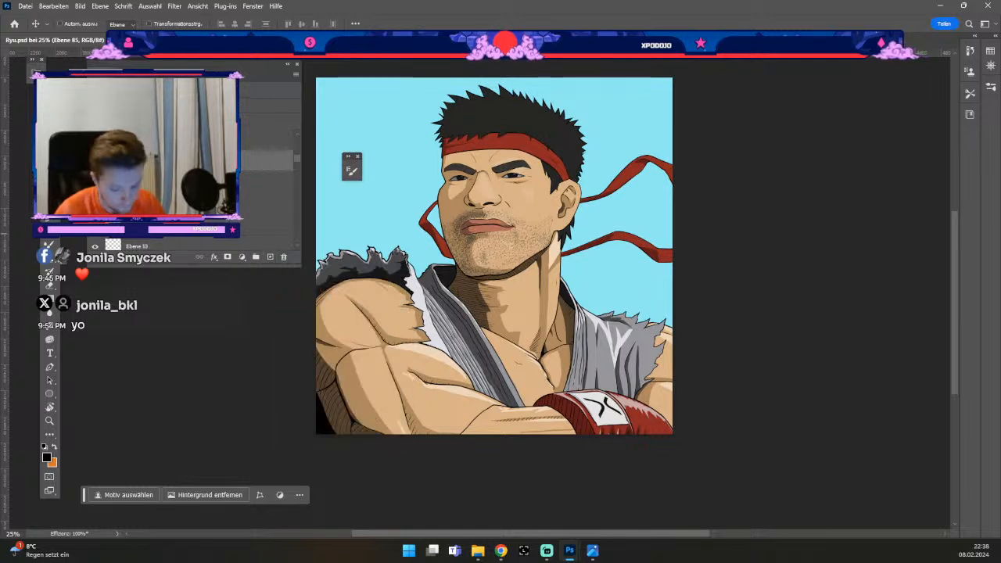
- Ink fine black hatching with a smaller brush on the lower ribbon near the neck, undoing misplaced strokes and erasing the overshoot
key("b")
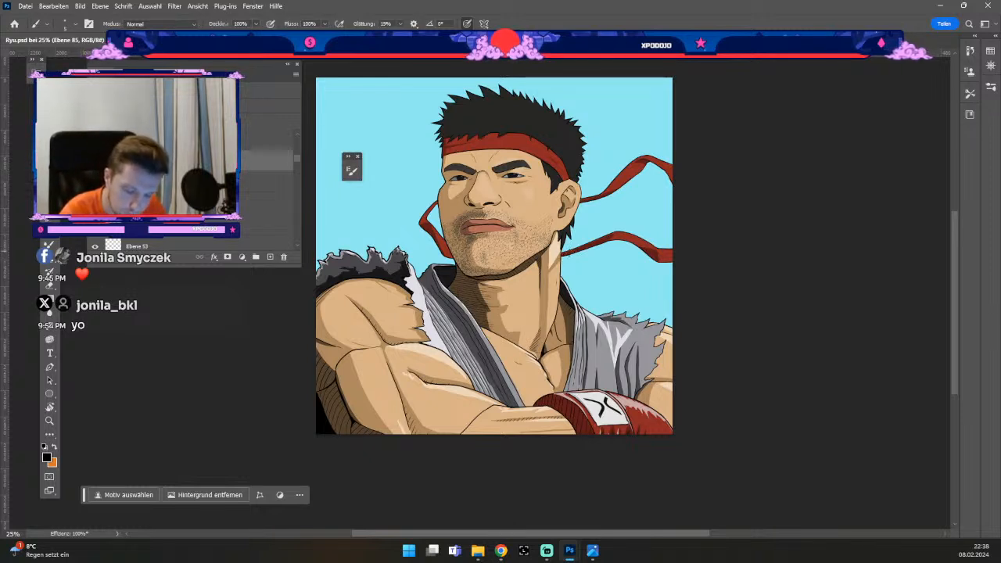
key("ctrl+z")
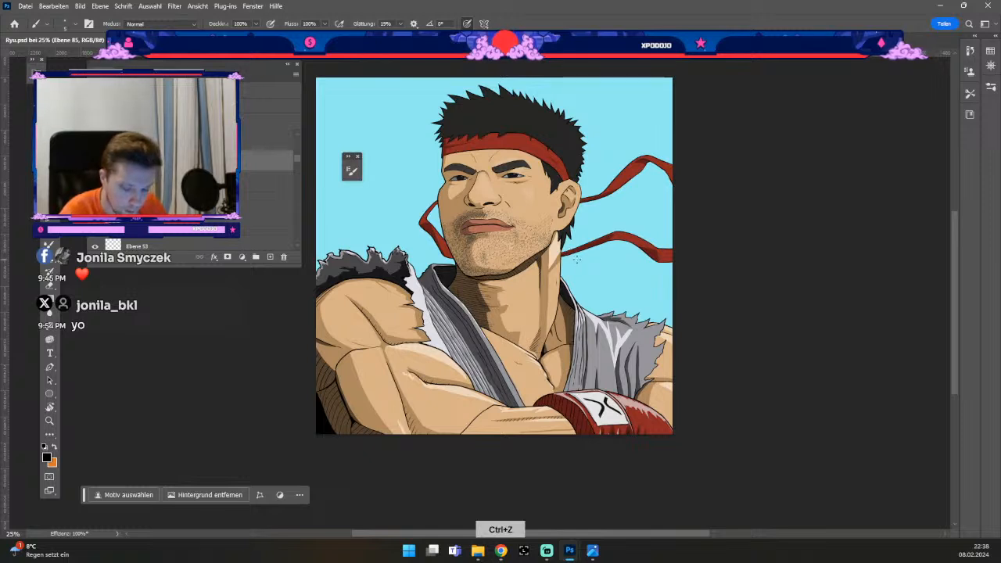
key("odiaeresis")
key("numbersign")
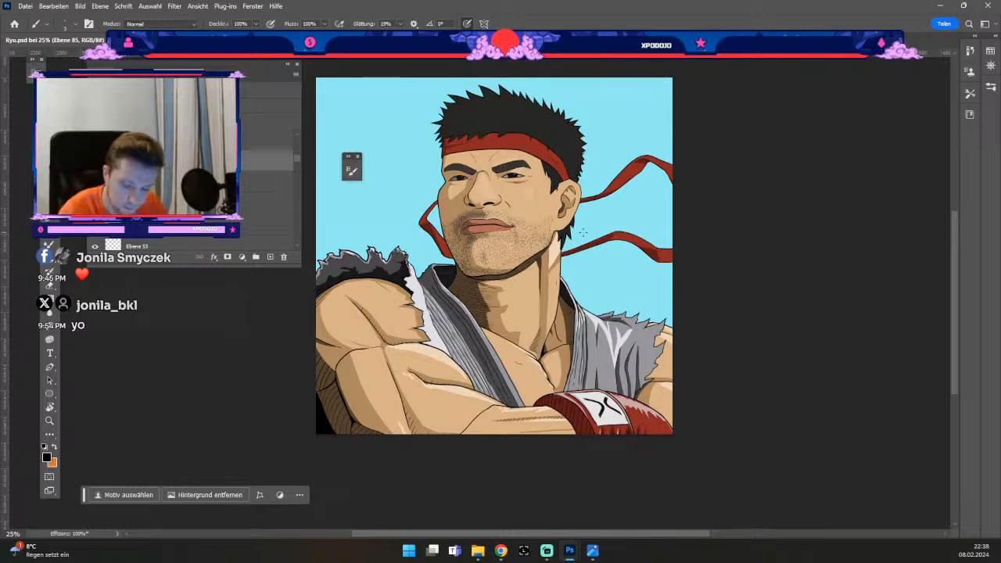
left_click(583, 232, "ctrl")
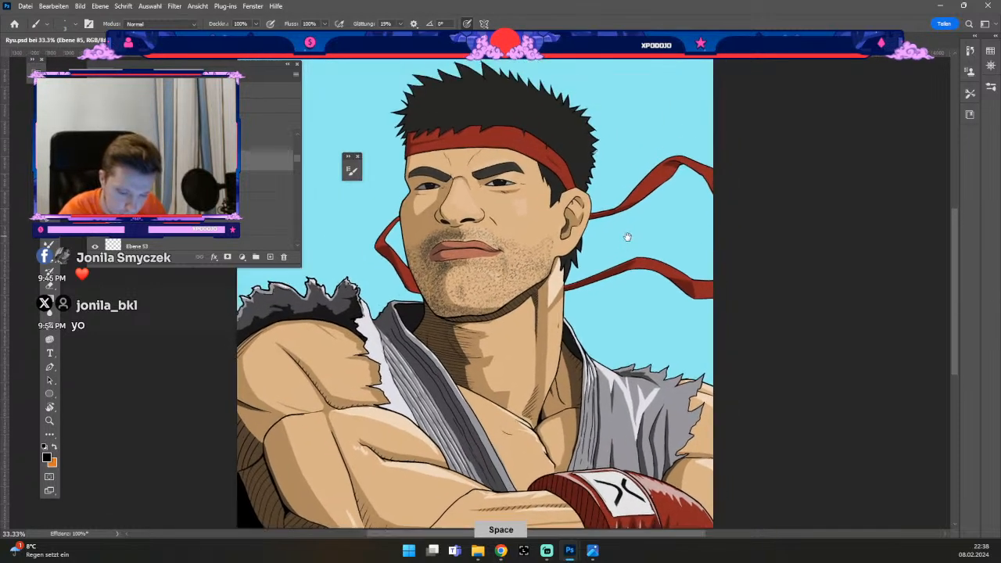
left_click(623, 232, "ctrl")
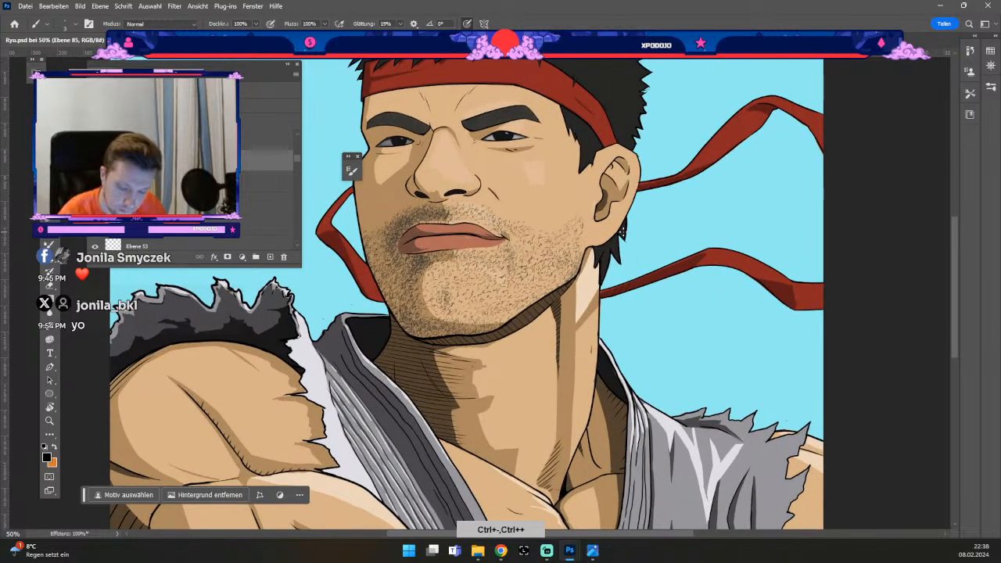
key("ctrl+z")
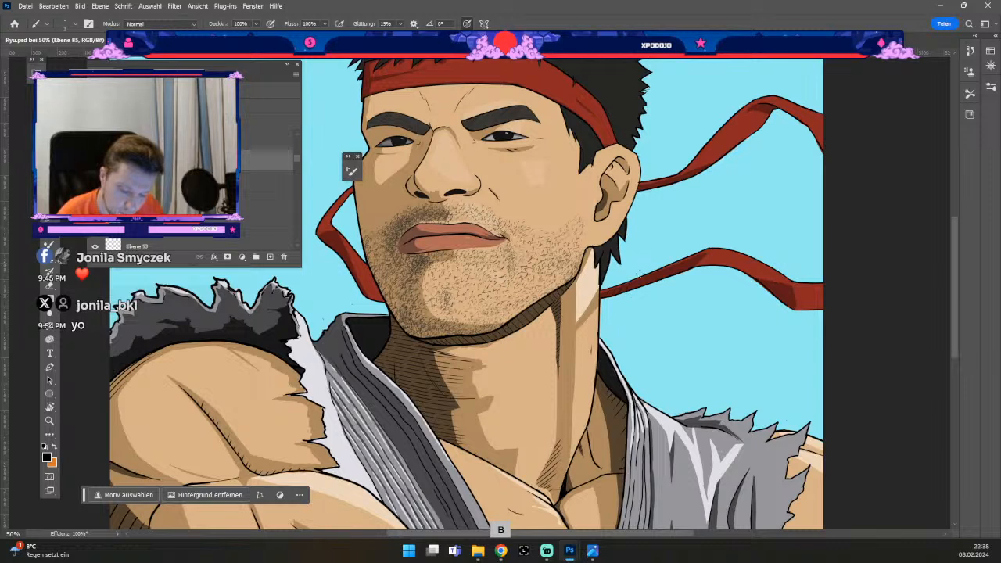
key("ctrl+z")
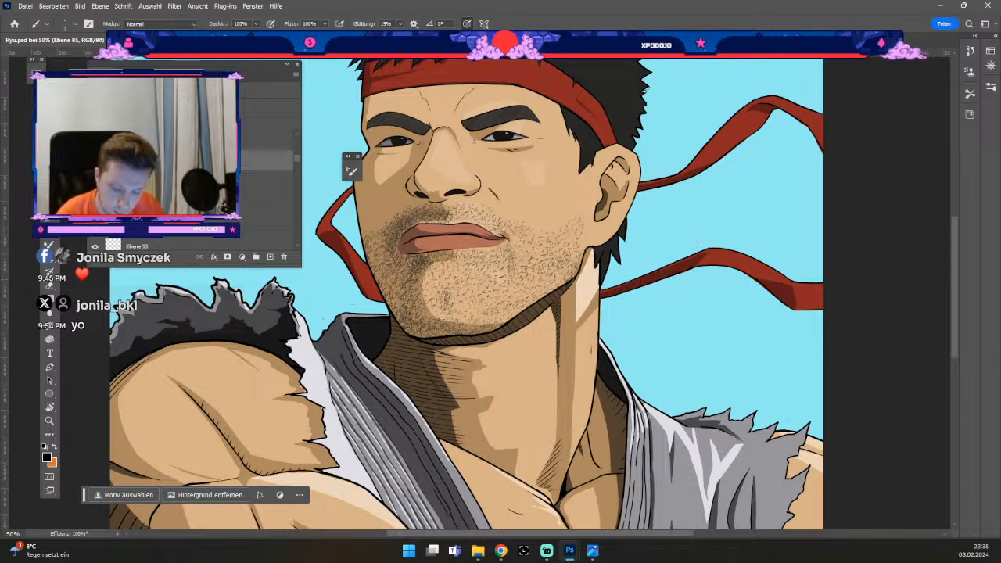
key("e")
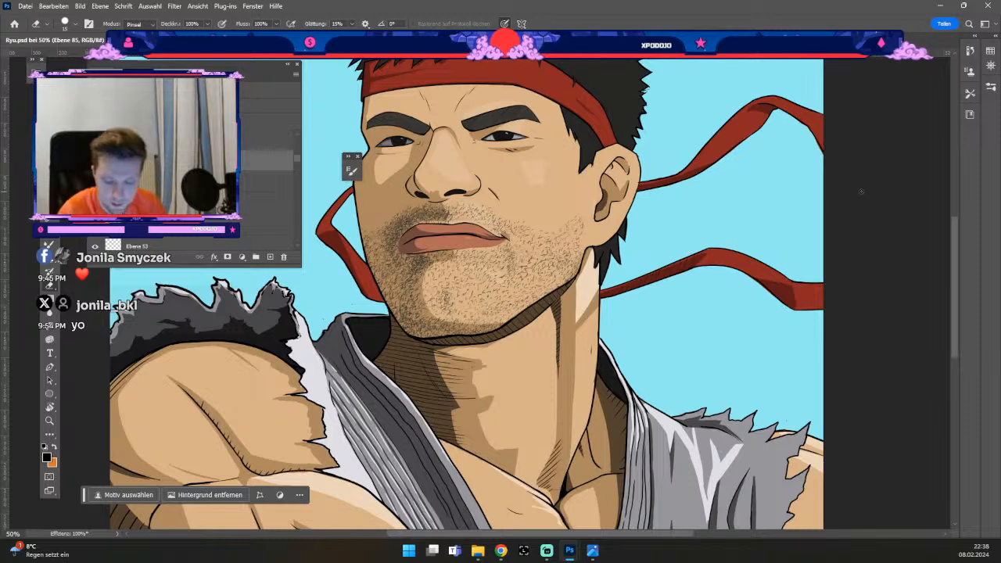
- Ink fine black hatching on the dark fold at the lower ribbon's outer end, undoing misplaced strokes and erasing the overshoot
key("b")
key("space")
left_click_drag(775, 243, 660, 195)
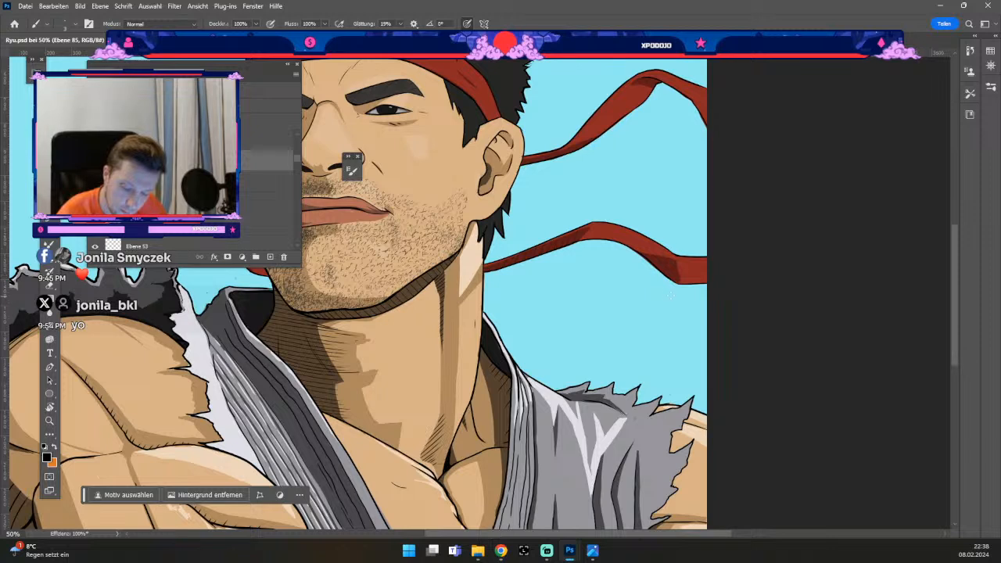
key("ctrl+z")
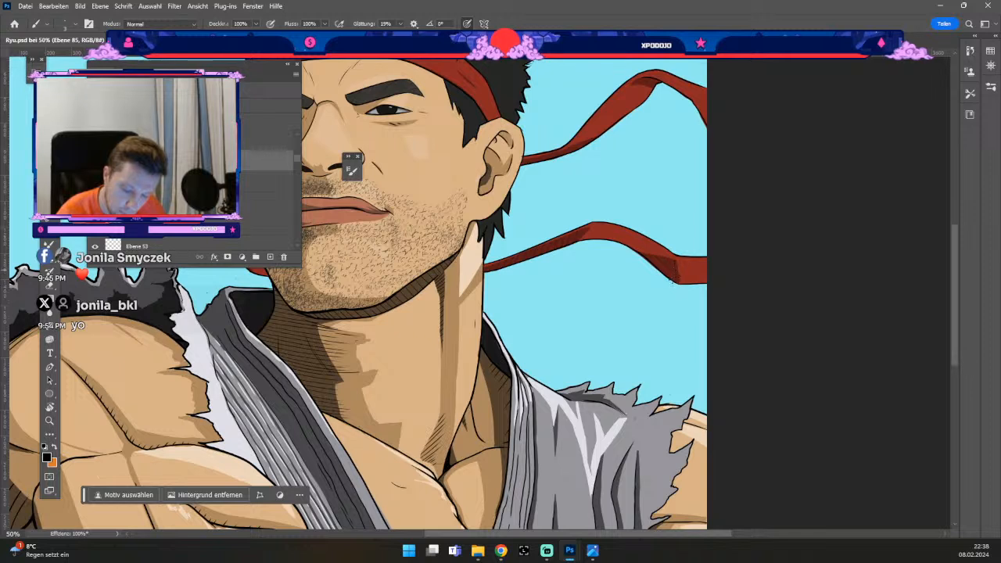
key("ctrl+z")
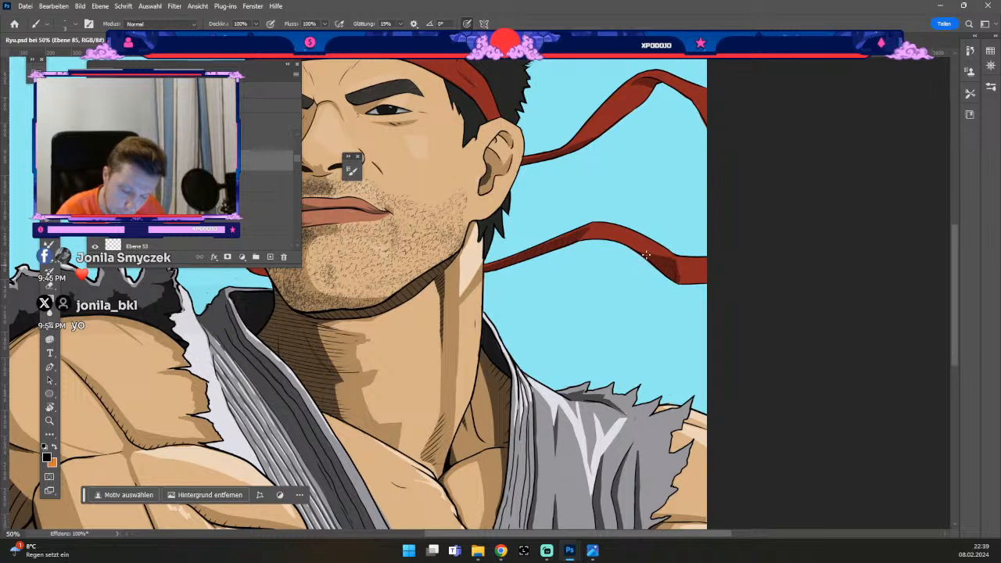
key("e")
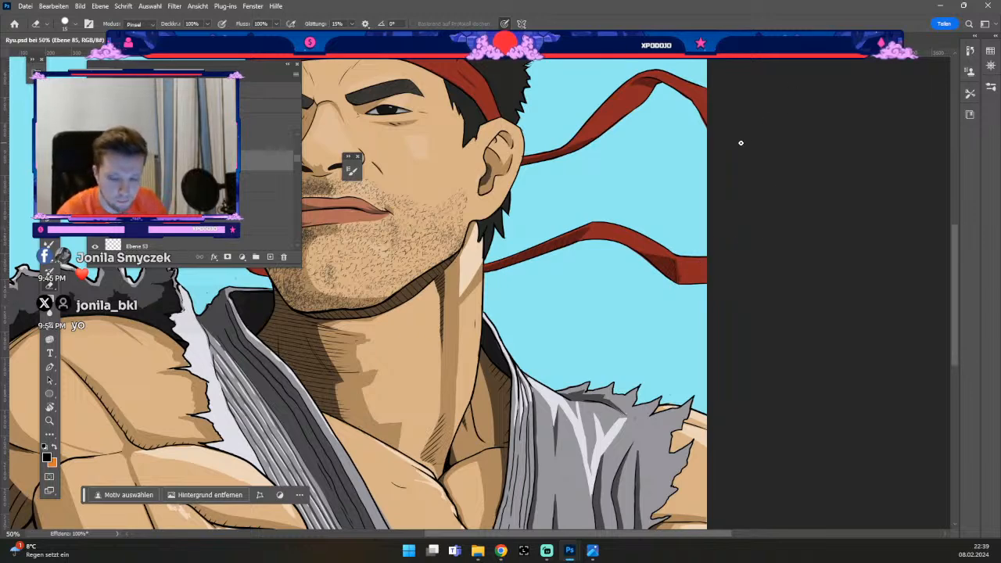
- Ink fine black hatching on the small ribbon beside the cheek and on the upper ribbon behind the ear, cleaning up stray strokes
key("ctrl+minus")
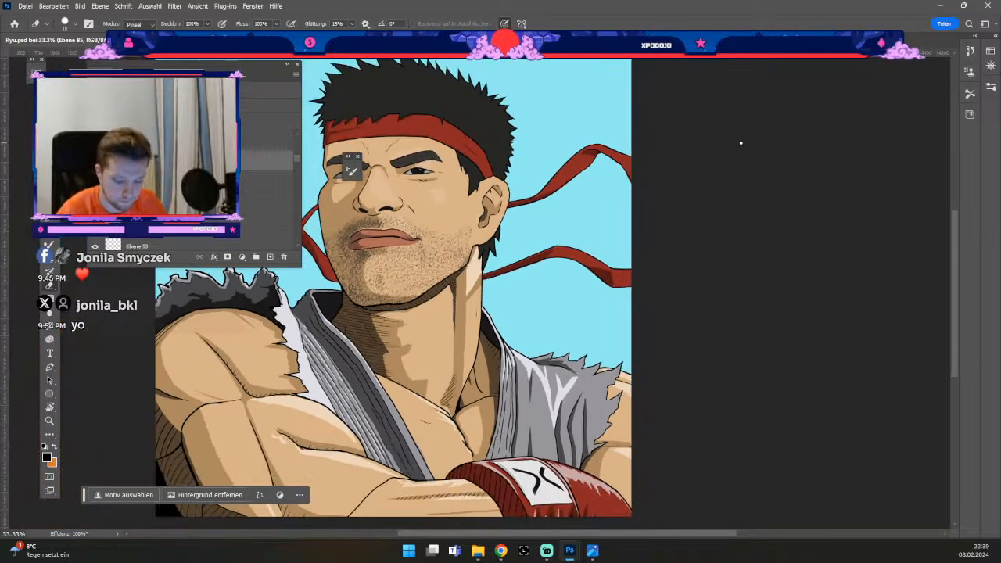
key("space")
left_click_drag(393, 244, 469, 255)
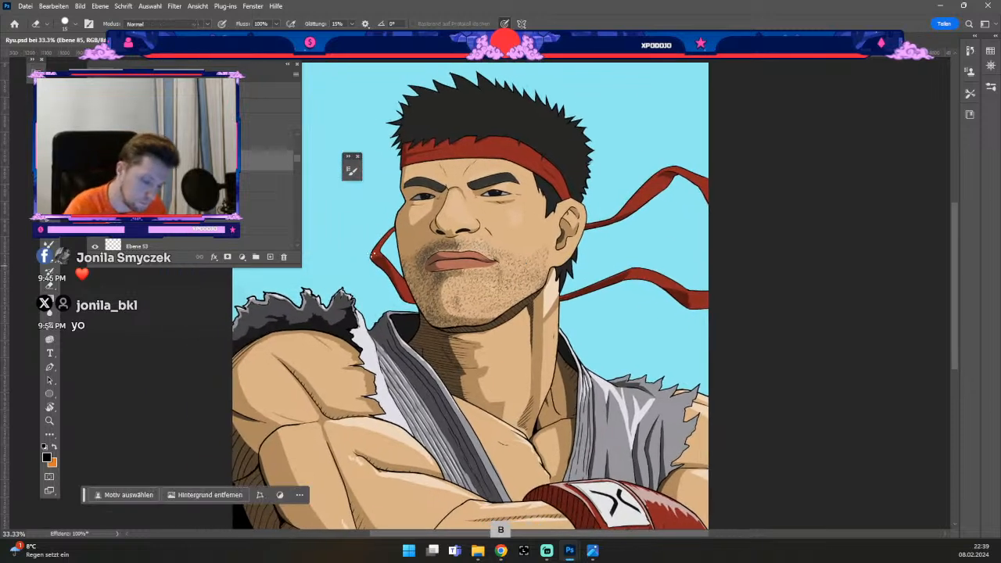
key("b")
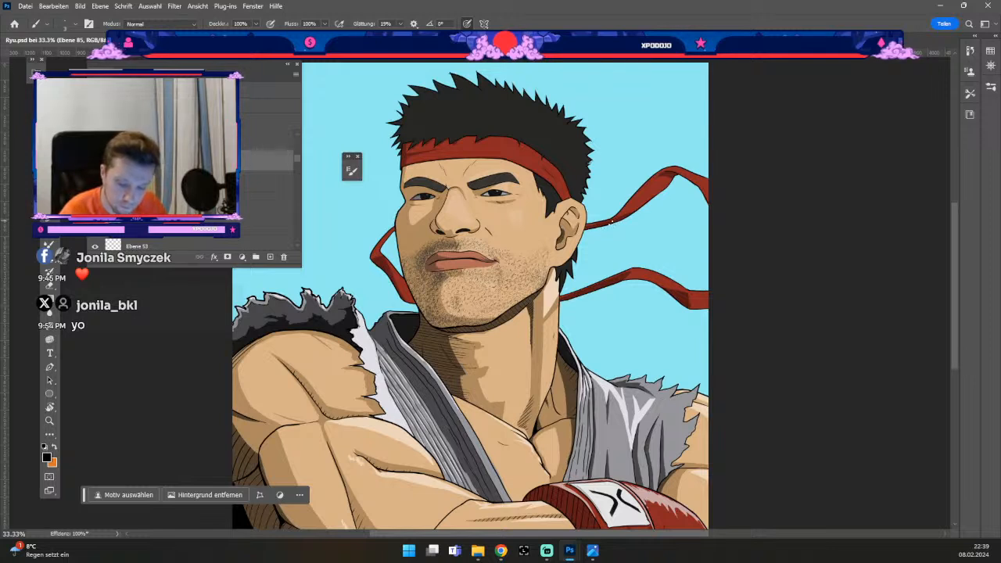
key("ctrl+z")
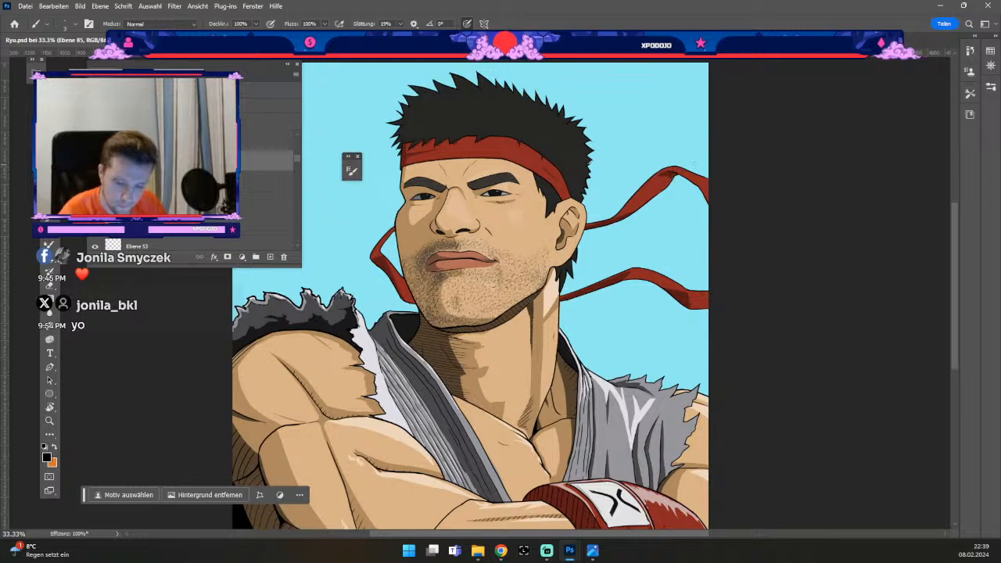
key("e")
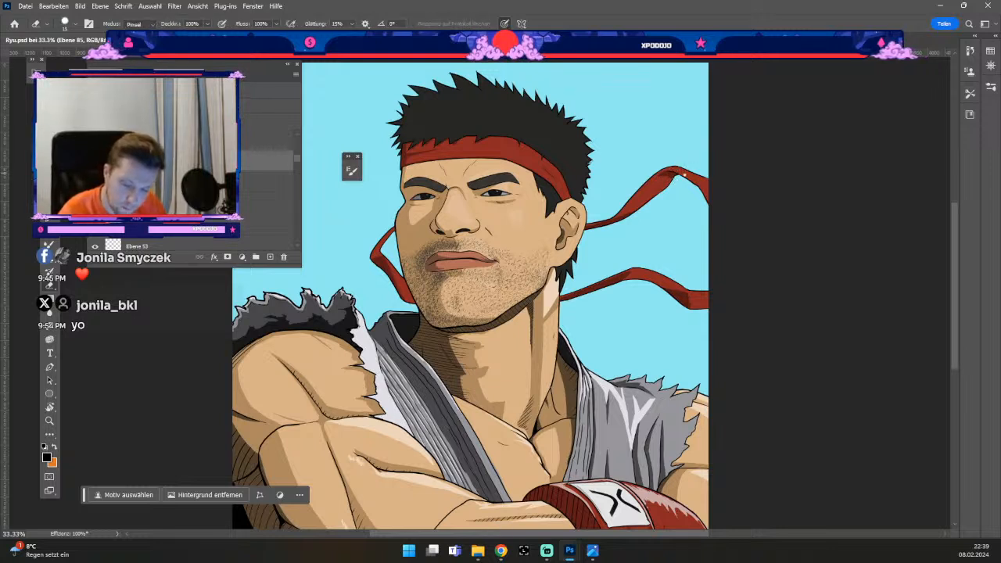
key("b")
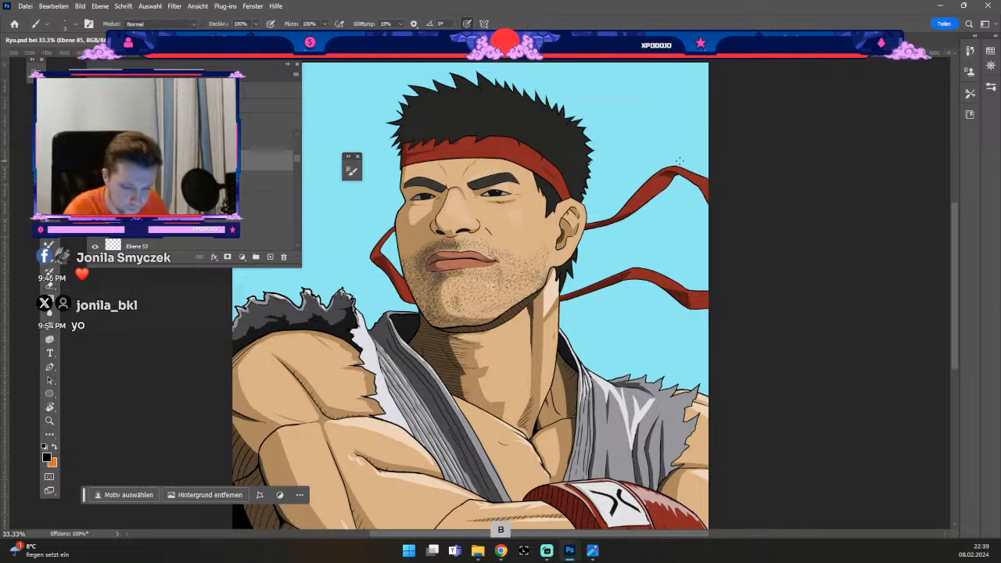
key("b")
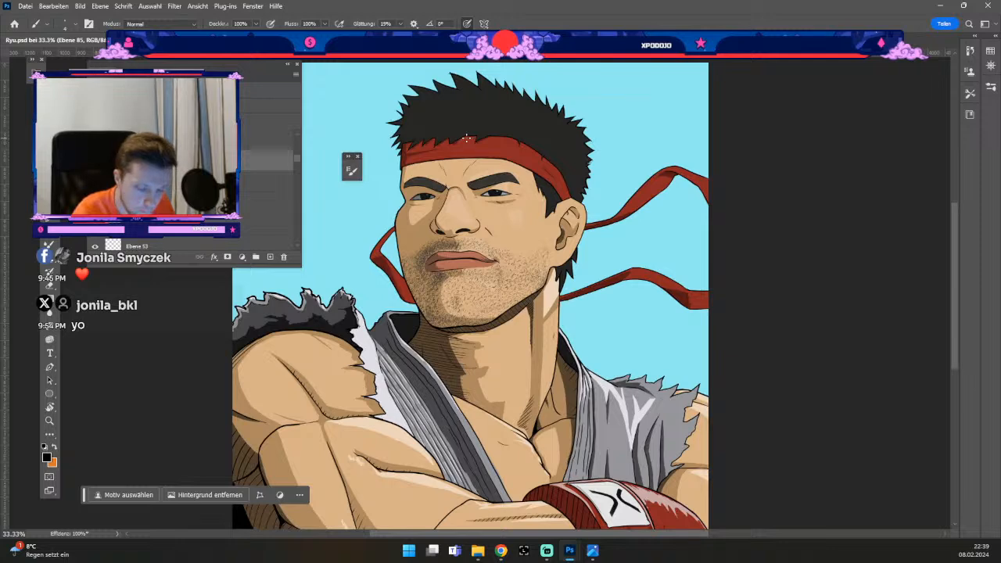
- Add a new layer above Ebene 64 and ink fine black hatching on the headband's front with a smaller brush, undoing misplaced strokes
scroll(474, 169, "up", 1)
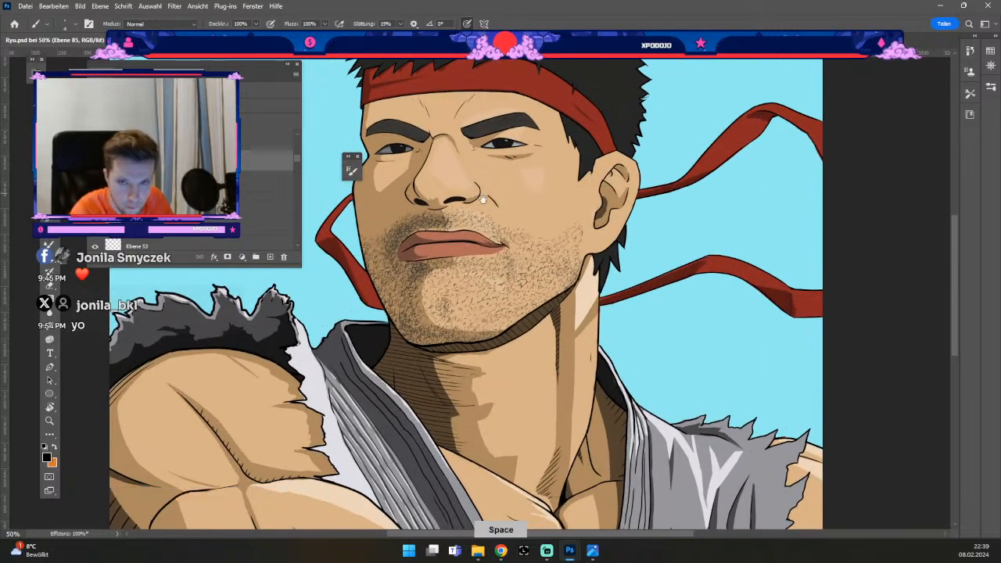
left_click_drag(483, 199, 547, 346)
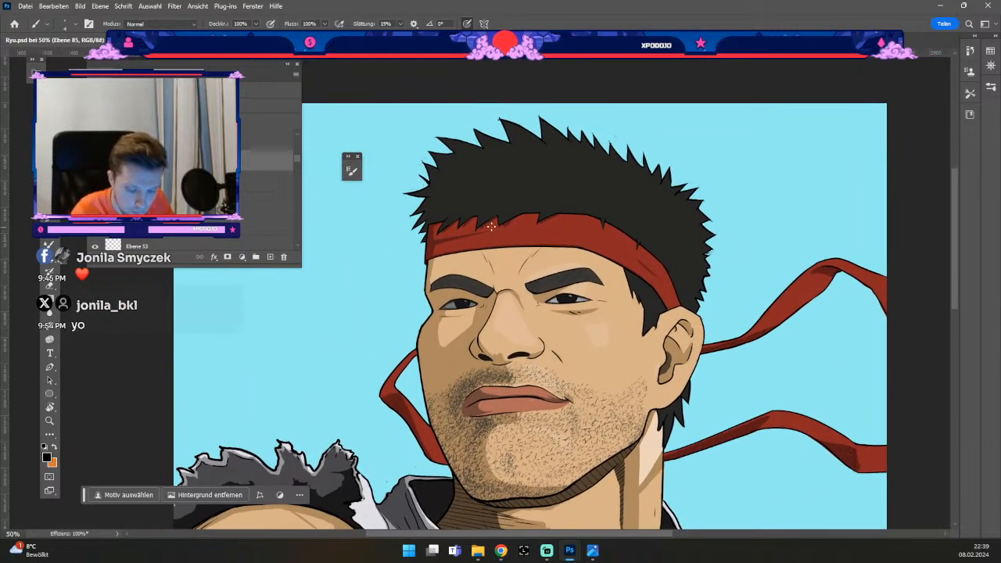
key("v")
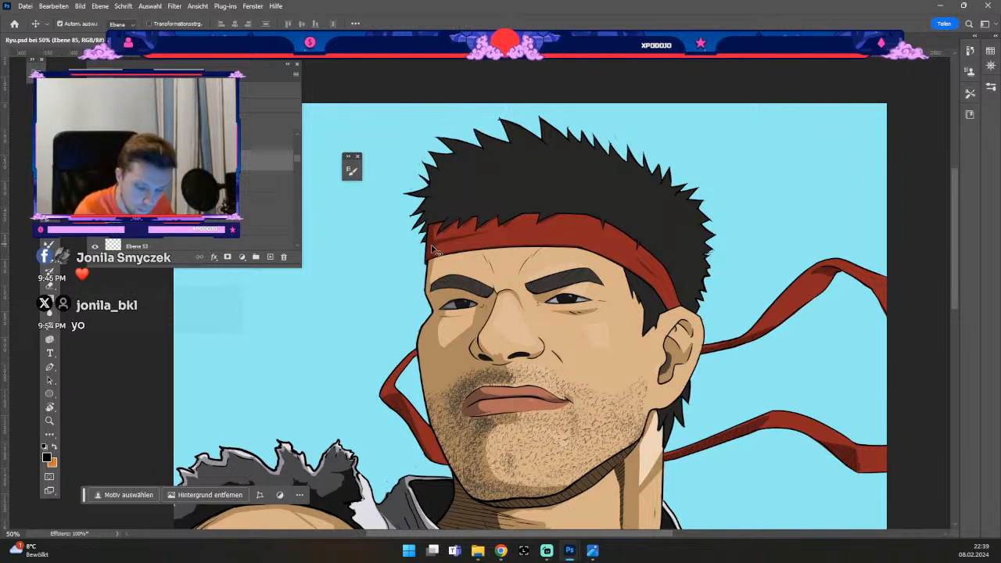
key("b")
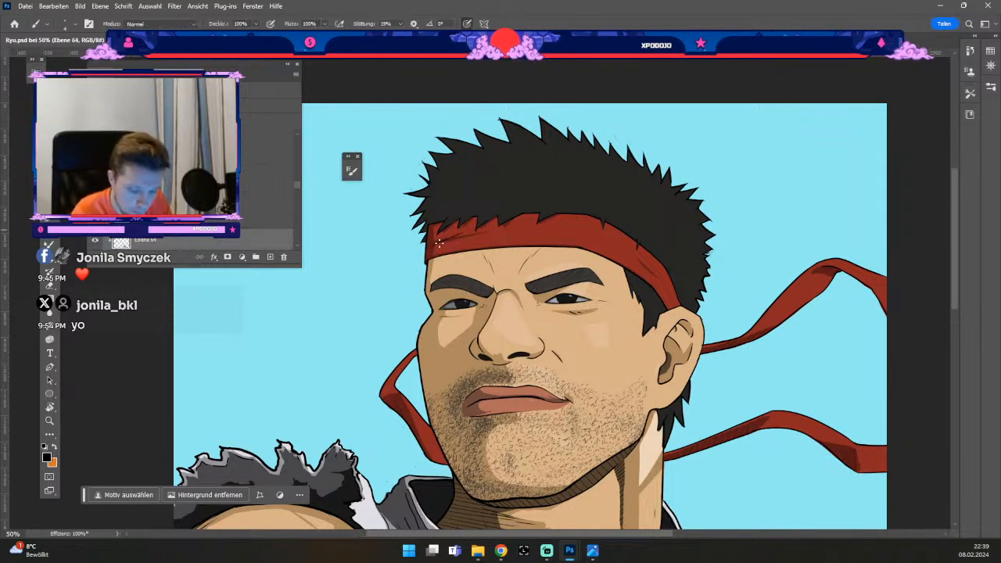
key("ctrl+z")
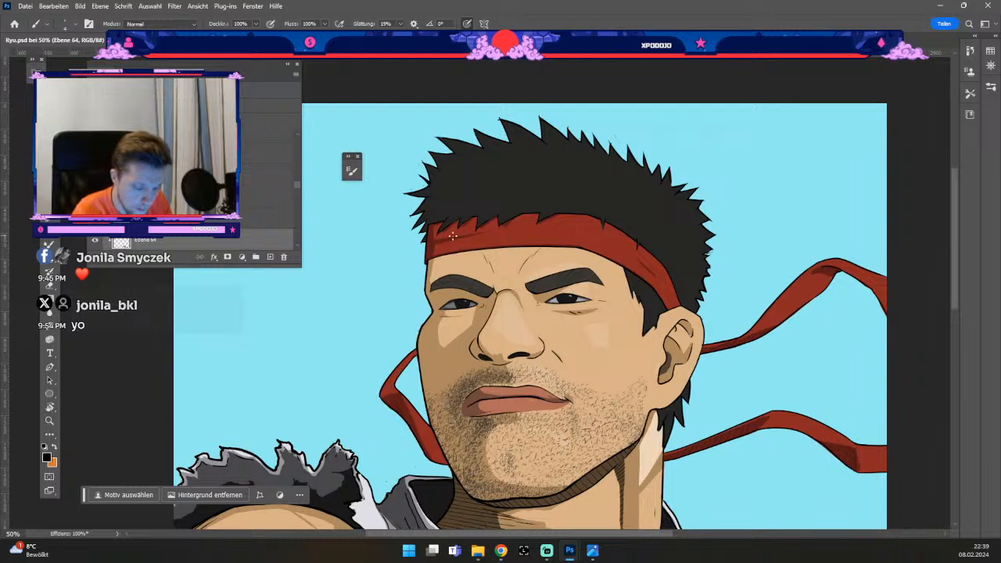
key("odiaeresis")
key("numbersign")
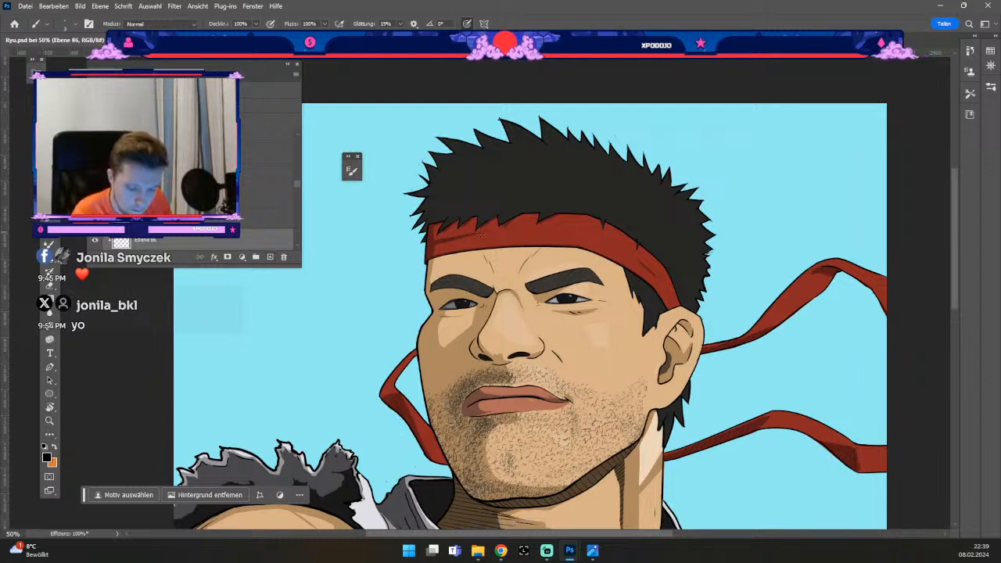
key("ctrl+z")
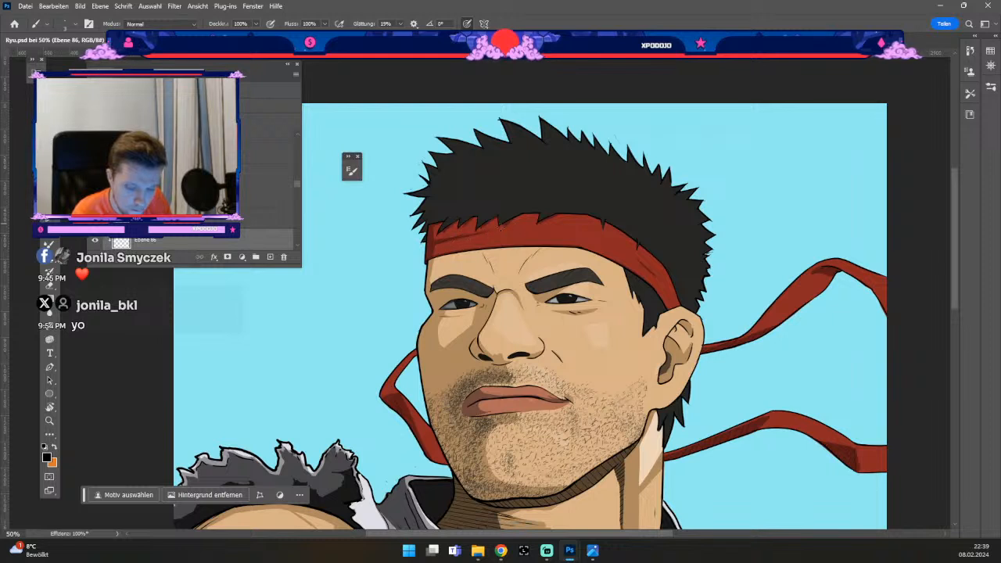
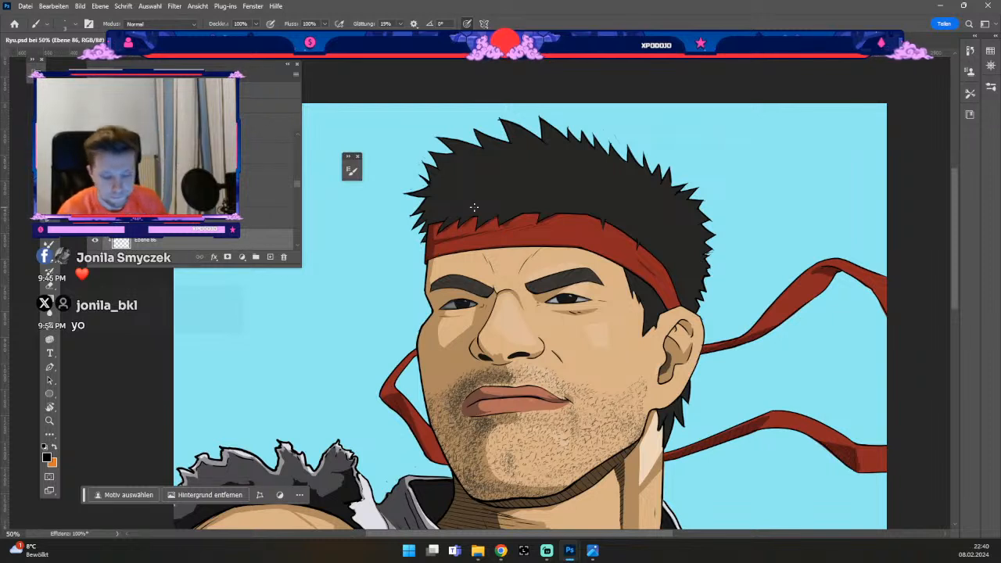
- Select the glove's layer Ebene 75 and add a new layer directly above it
key("ctrl+minus")
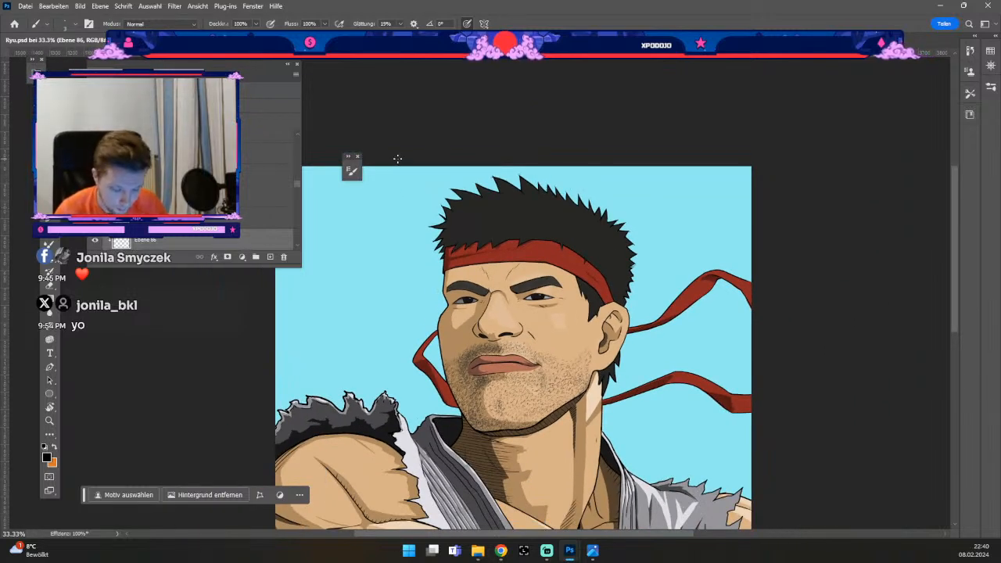
key("ctrl+minus")
key("space")
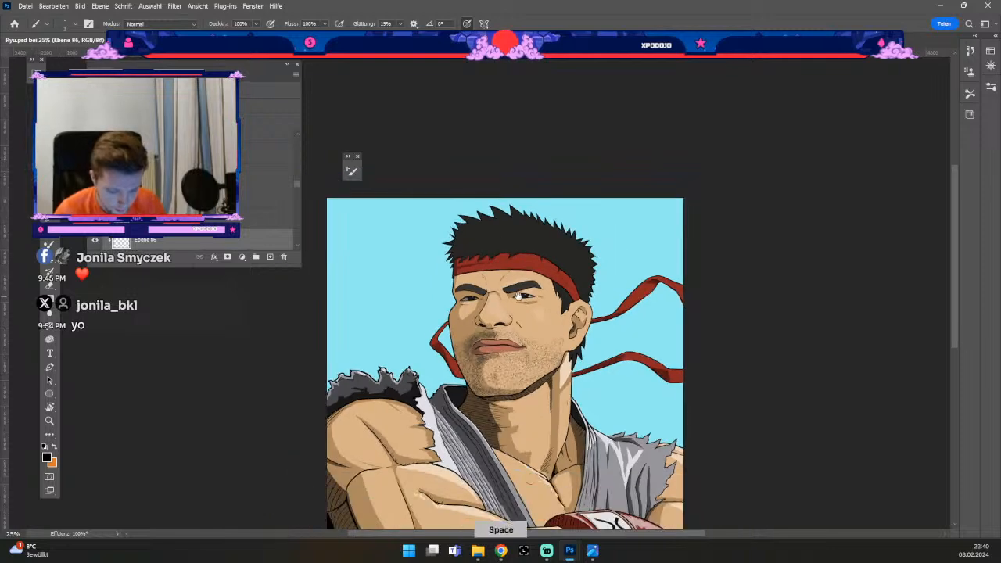
left_click_drag(518, 296, 486, 243)
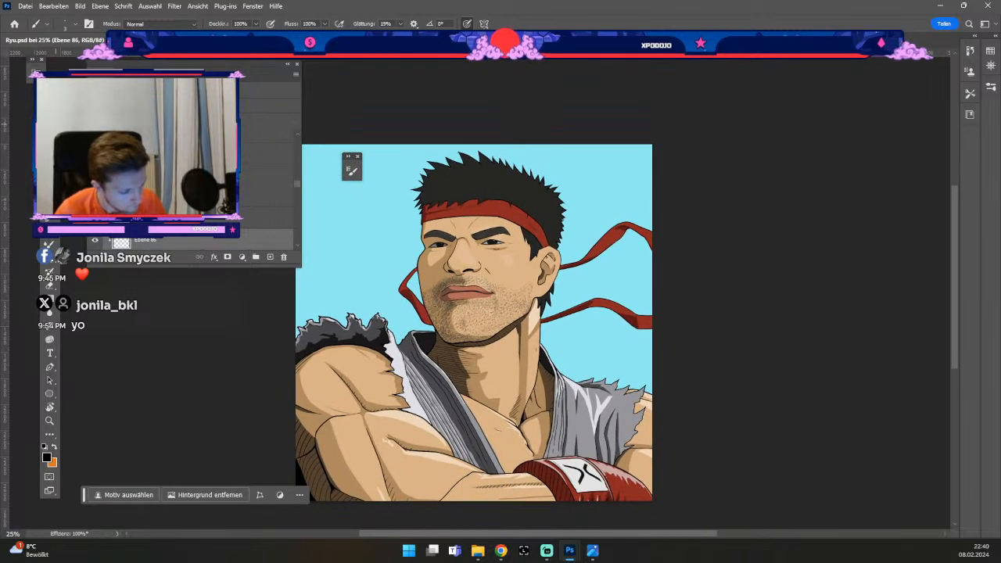
key("v")
left_click(620, 478)
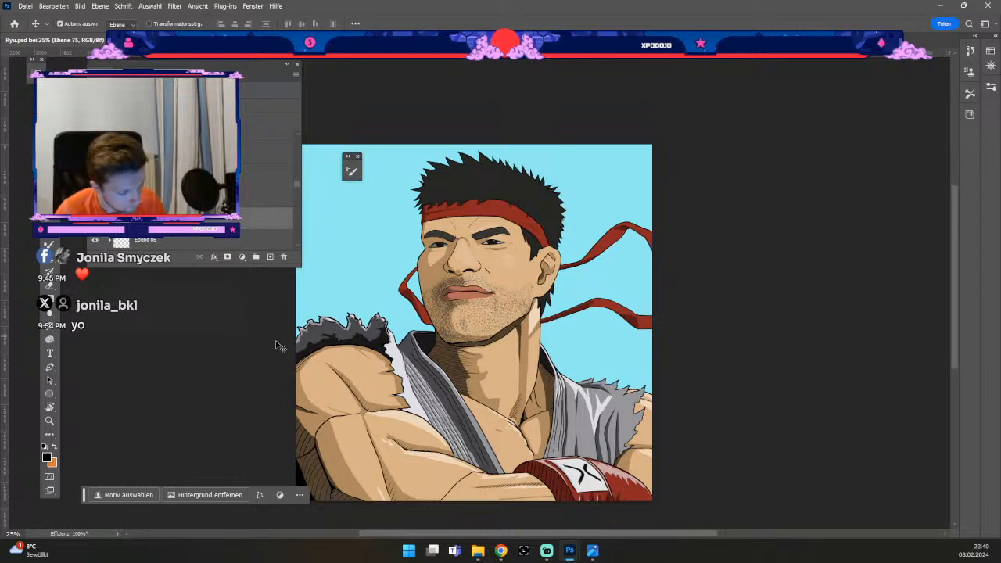
left_click(270, 257)
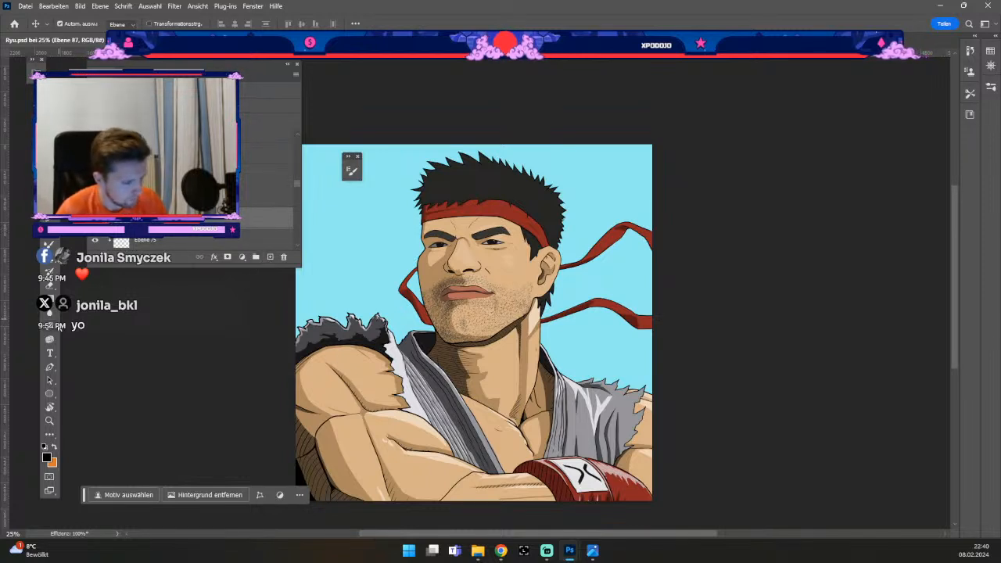
- Set the brush's foreground colour to a pale greyish pink
key("b")
left_click(45, 458)
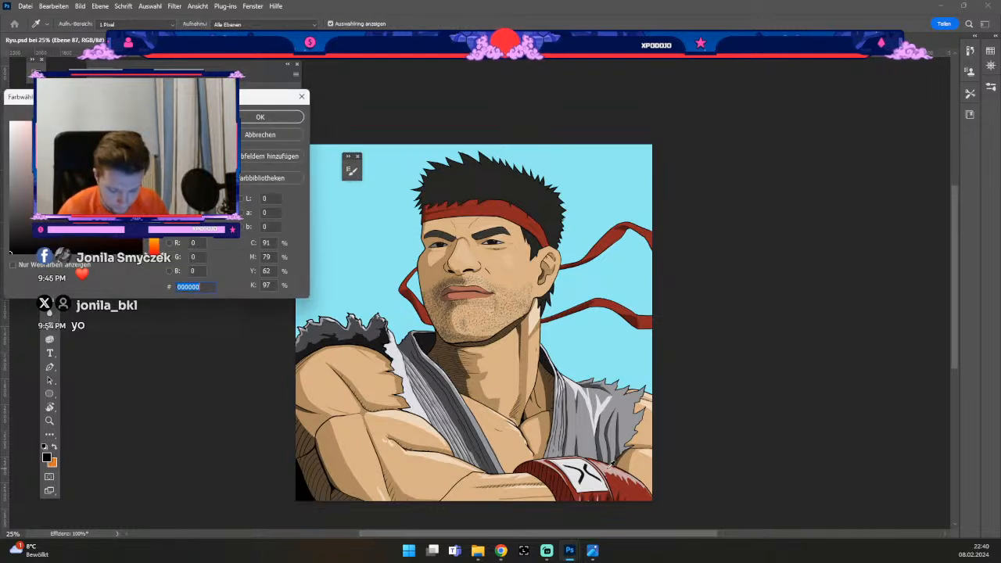
left_click(403, 322)
left_click(250, 114)
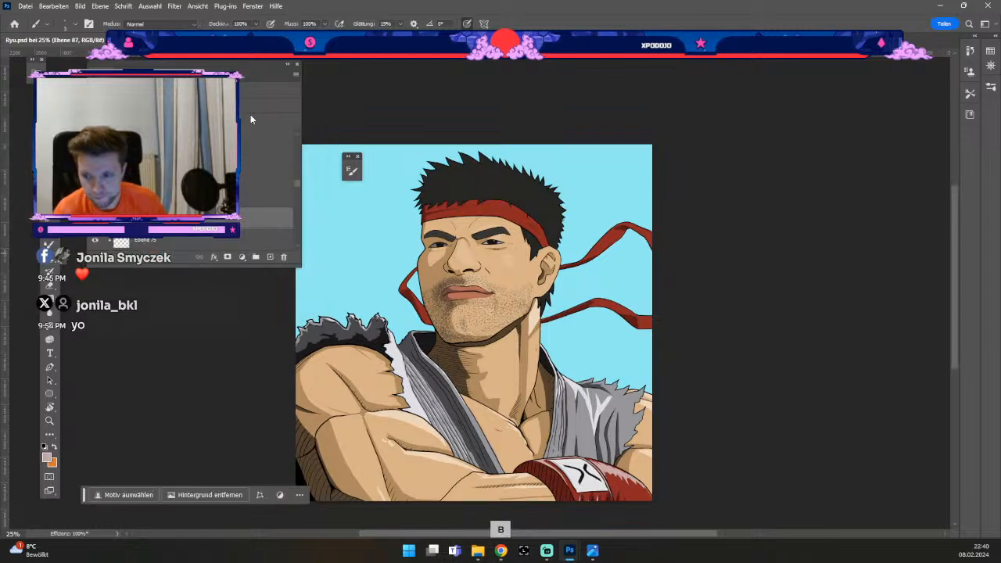
- Try to paint the headband's side section from the forehead towards the ear pale pink with a 50 px brush
key("ctrl+minus")
key("ctrl+plus")
key("ctrl+plus")
key("space")
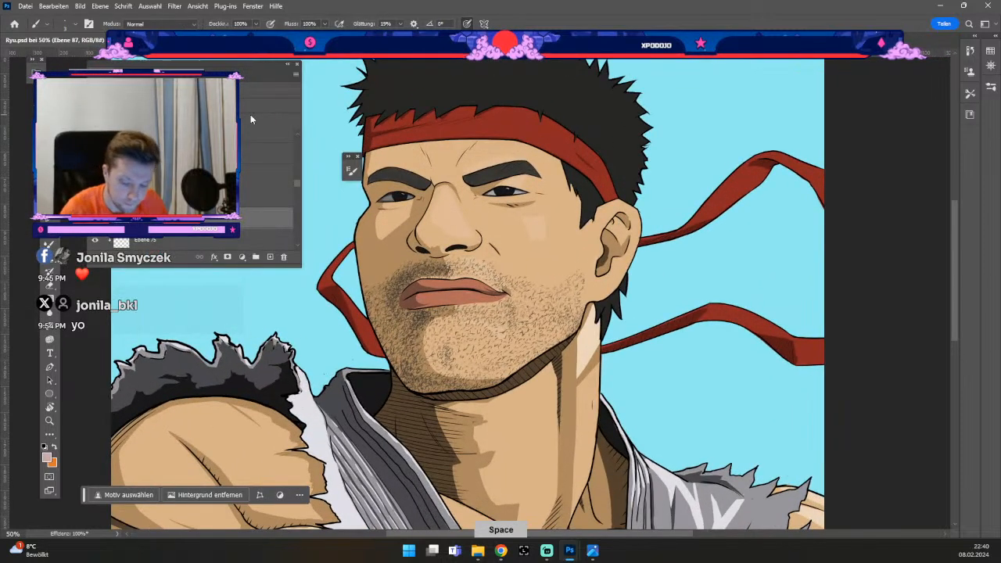
left_click_drag(530, 269, 609, 379)
key("b")
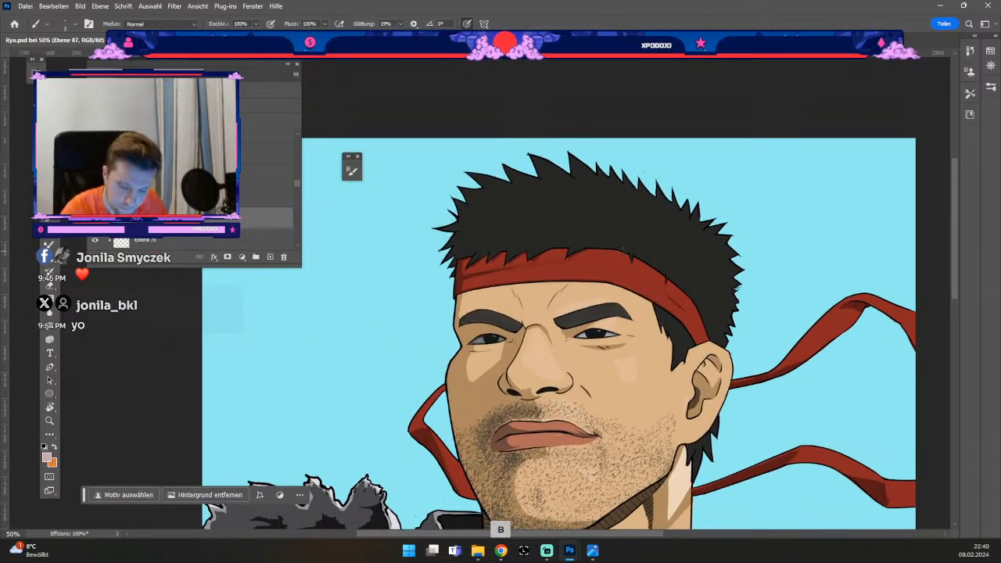
key("odiaeresis")
key("numbersign")
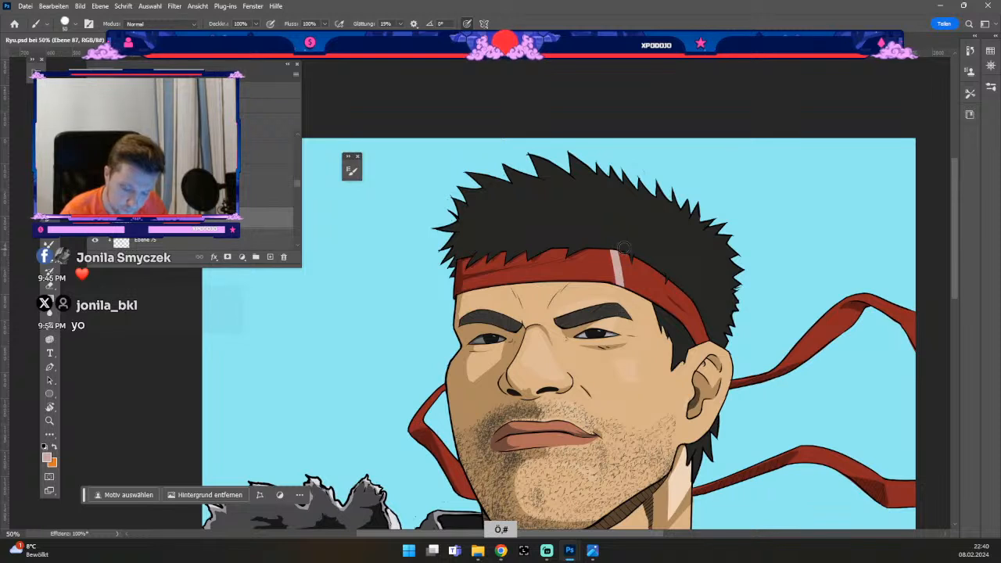
key("ctrl+z")
key("numbersign")
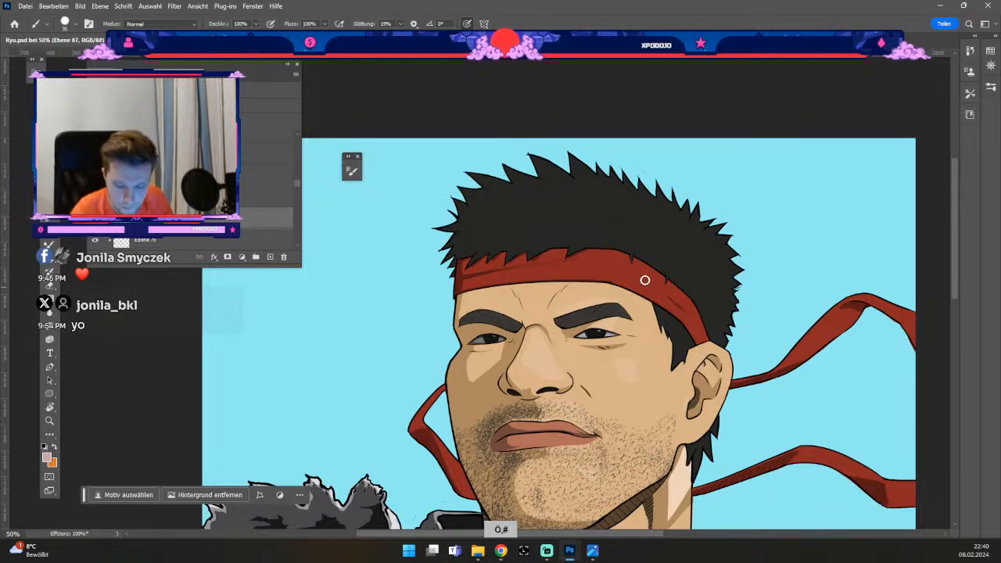
key("ctrl+z")
key("odiaeresis")
mouse_move(615, 248)
left_mouse_down()
mouse_move(615, 282)
mouse_move(626, 227)
mouse_move(646, 230)
mouse_move(670, 298)
left_mouse_up()
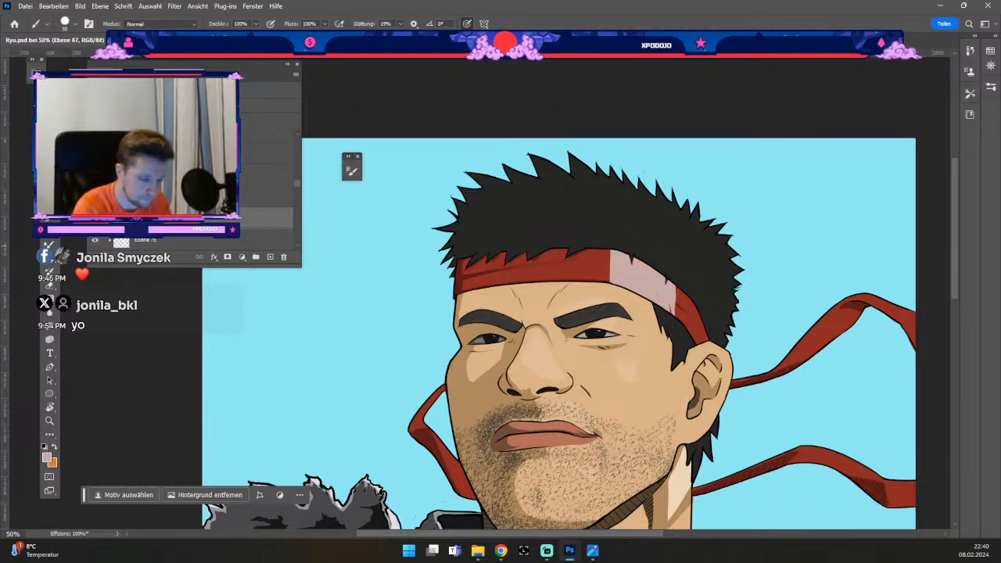
- Try to move layer Ebene 87 down to just above the headband's layer, and undo the move and the pale pink paint
scroll(266, 195, "up", 2)
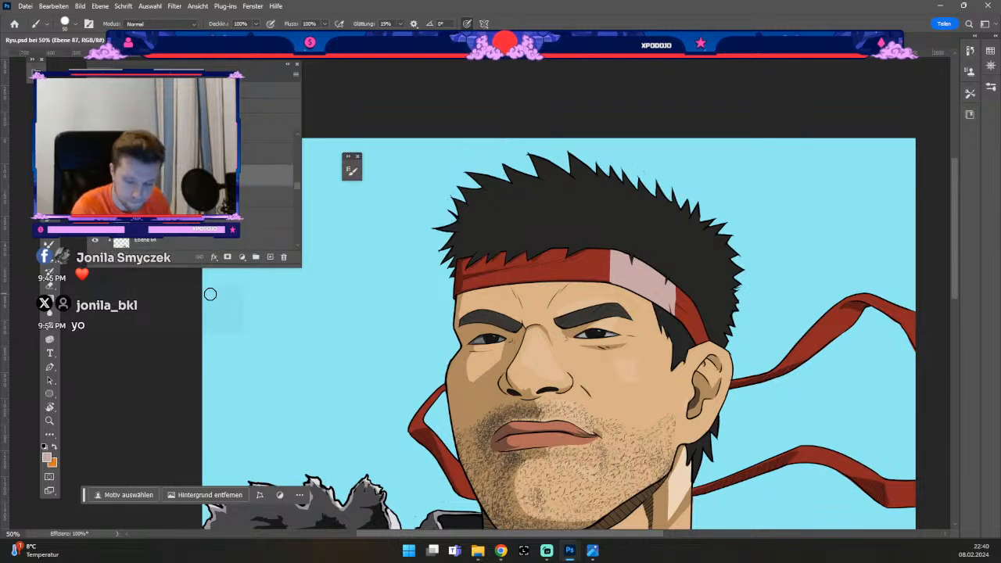
scroll(266, 196, "up", 2)
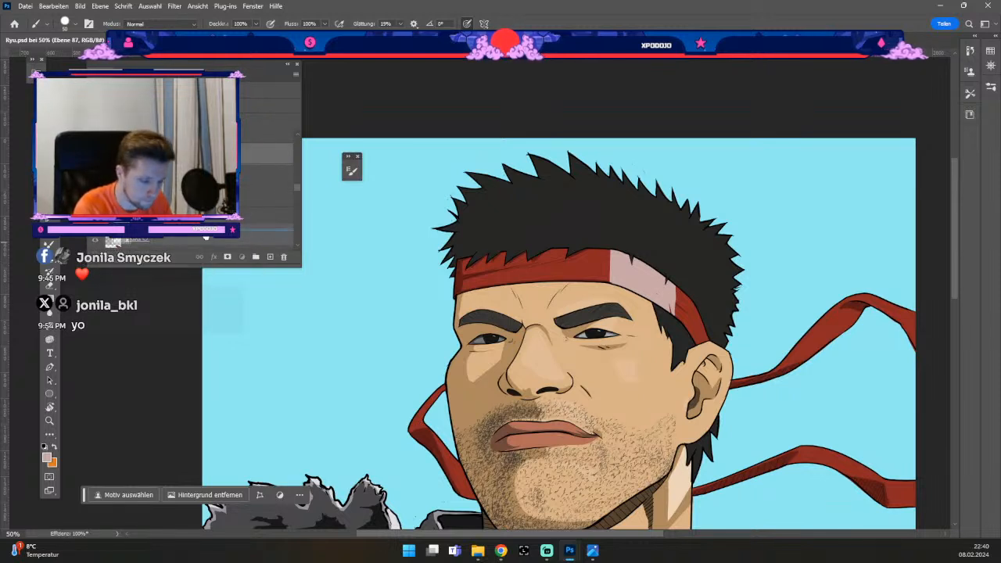
left_click_drag(208, 230, 207, 243)
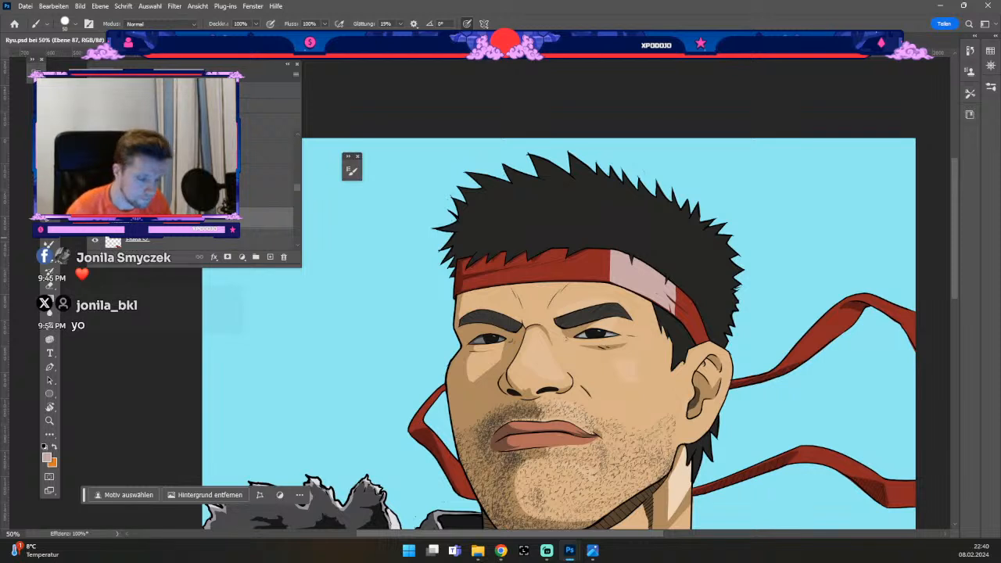
key("ctrl+z")
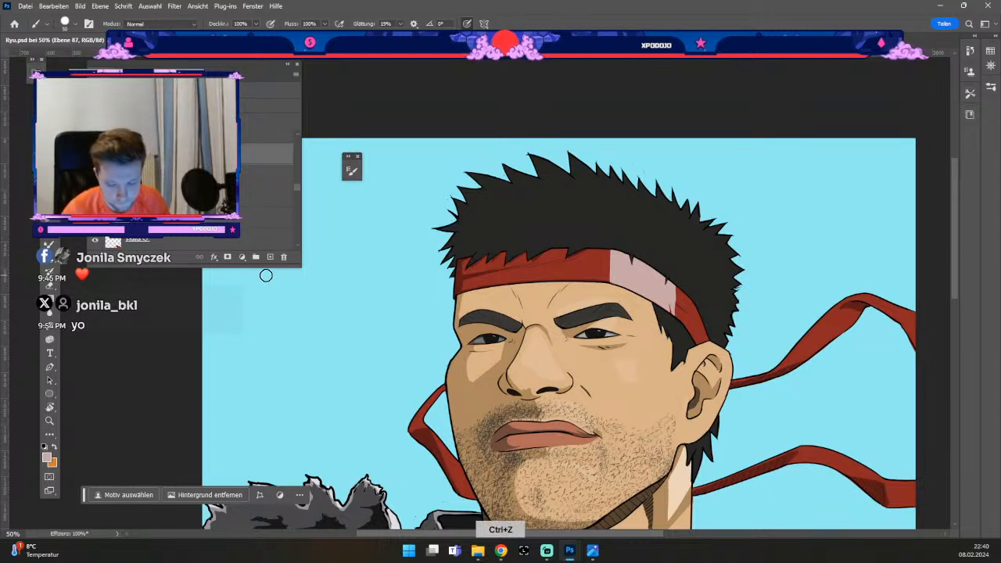
key("ctrl+z")
key("ctrl+z")
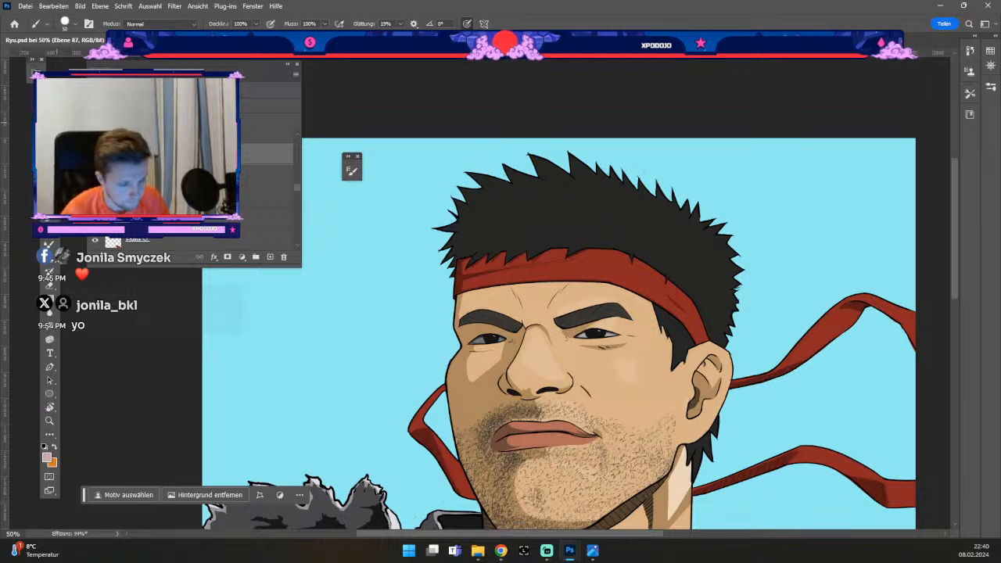
- Add a new layer above the headband's layer Ebene 52 and paint the band pale pink from mid-forehead to the ear, undoing the stray stroke
key("v")
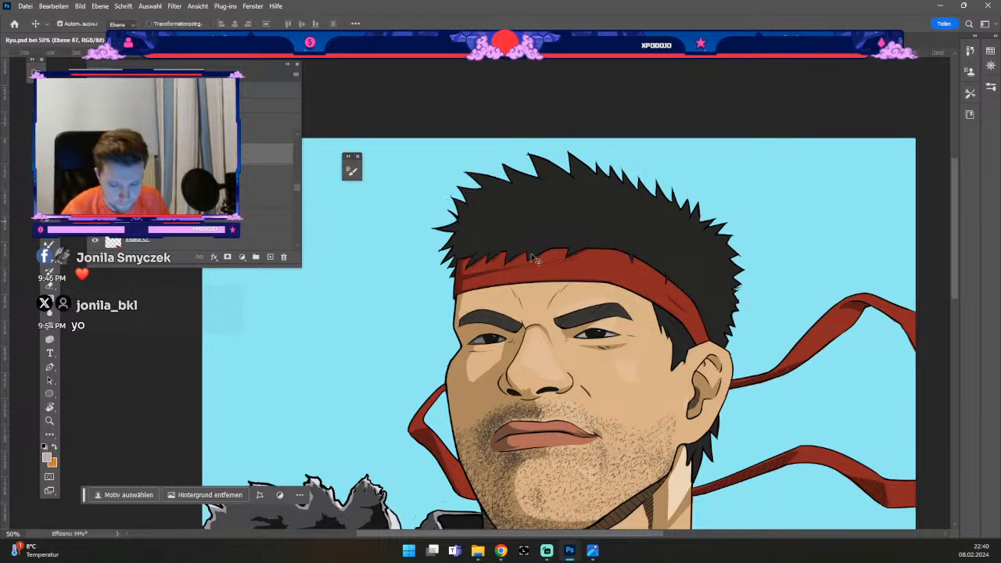
left_click(679, 308)
left_click(269, 257)
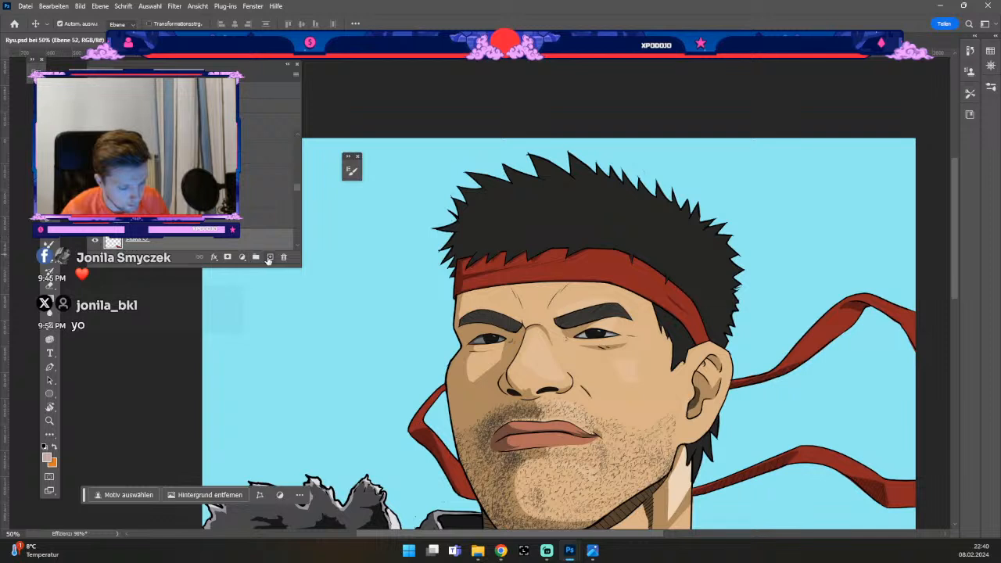
key("b")
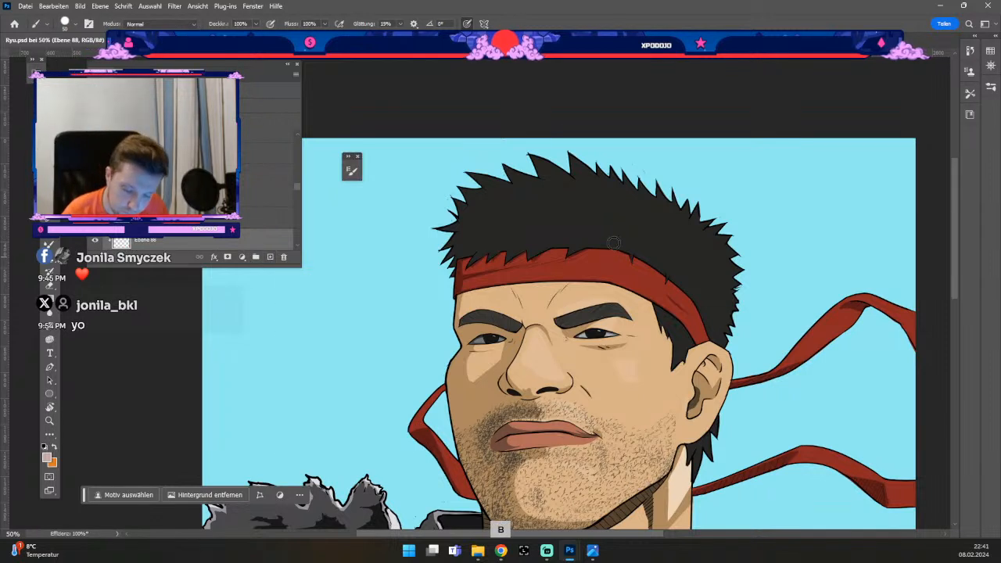
mouse_move(614, 252)
left_mouse_down()
mouse_move(615, 309)
mouse_move(623, 244)
mouse_move(629, 255)
mouse_move(635, 240)
mouse_move(638, 260)
mouse_move(637, 242)
mouse_move(641, 346)
mouse_move(643, 278)
mouse_move(659, 244)
mouse_move(663, 298)
mouse_move(650, 252)
mouse_move(647, 319)
mouse_move(663, 317)
mouse_move(655, 272)
mouse_move(666, 254)
mouse_move(677, 325)
mouse_move(697, 296)
mouse_move(702, 351)
left_mouse_up()
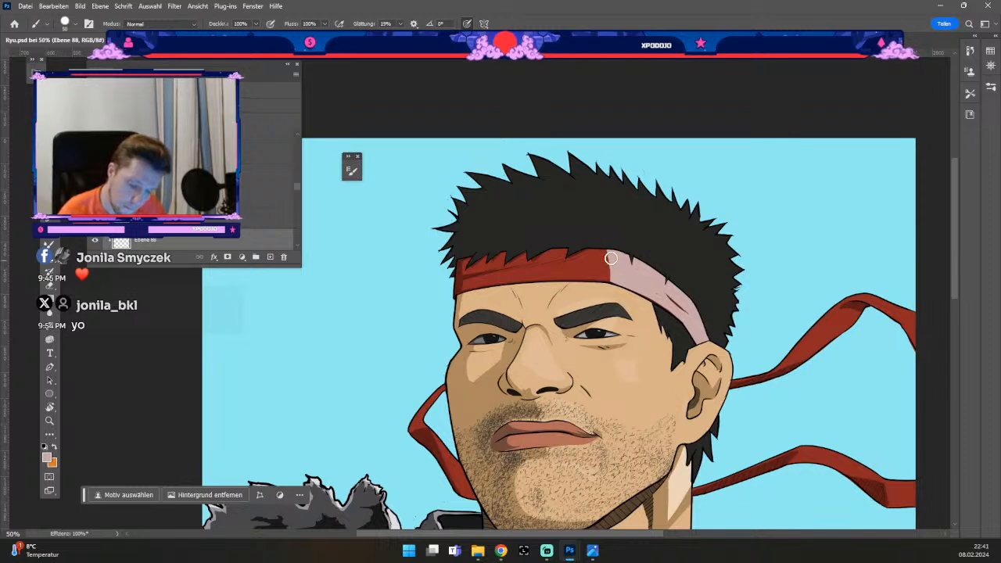
left_click_drag(606, 239, 613, 323)
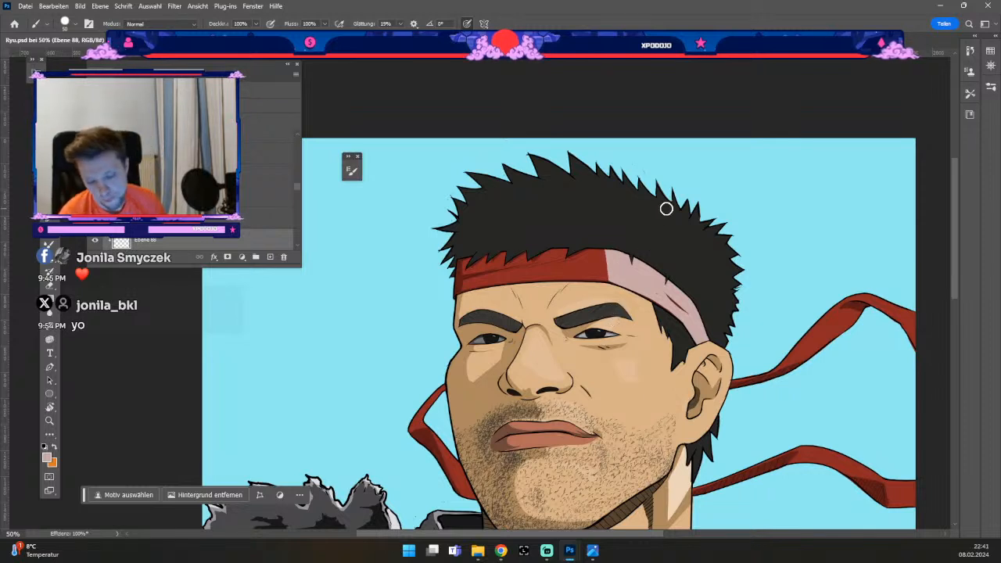
key("ctrl+z")
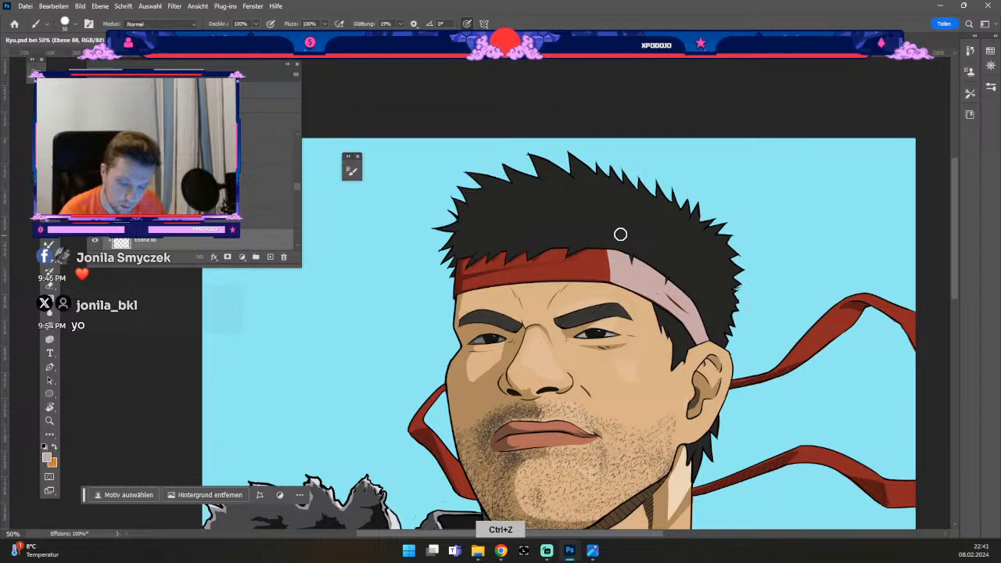
- Erase along the pale pink area's front edge with a smaller eraser to straighten its border on the headband
key("e")
left_click_drag(611, 249, 611, 271)
key("odiaeresis")
key("numbersign")
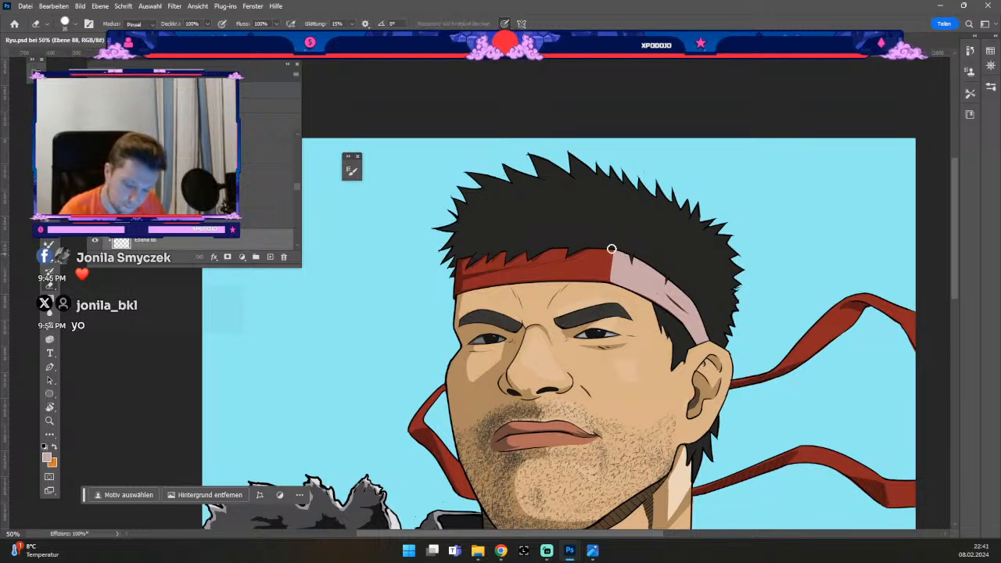
left_click_drag(612, 249, 611, 280)
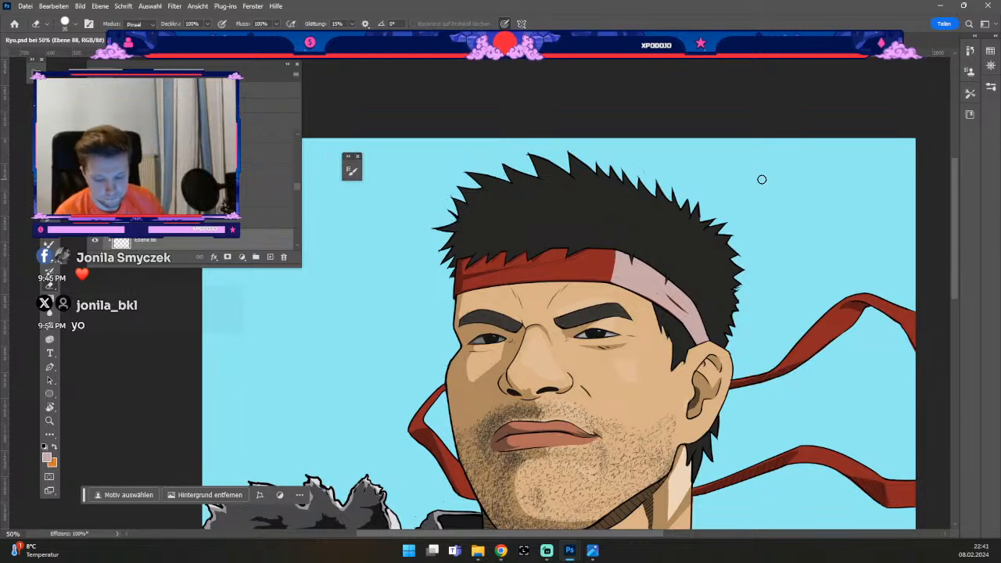
- Add a new layer above the red headband ribbons' layer Ebene 62 for their highlights
key("b")
key("space")
mouse_move(740, 237)
left_mouse_down()
mouse_move(618, 196)
mouse_move(637, 213)
left_mouse_up()
key("odiaeresis")
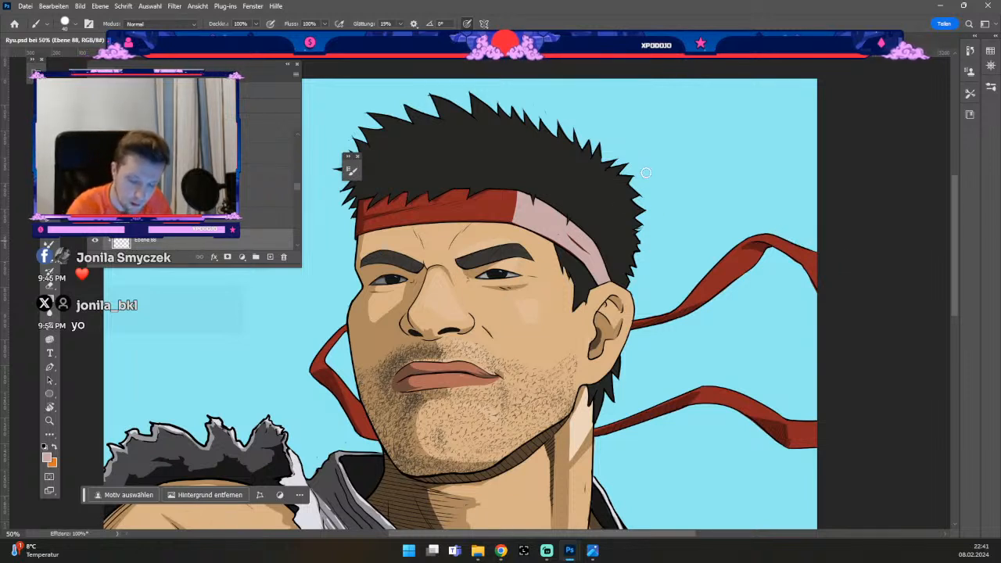
key("odiaeresis")
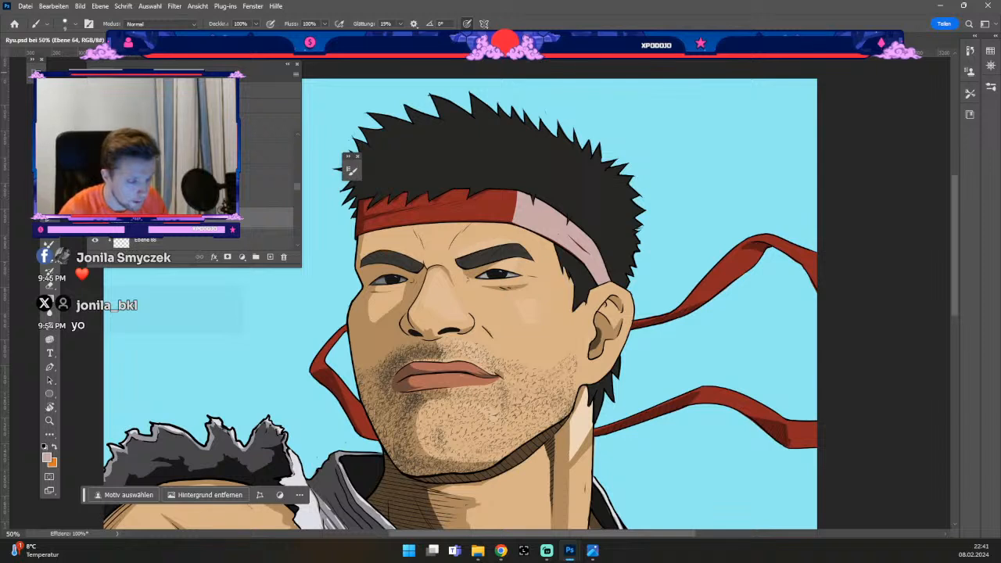
key("v")
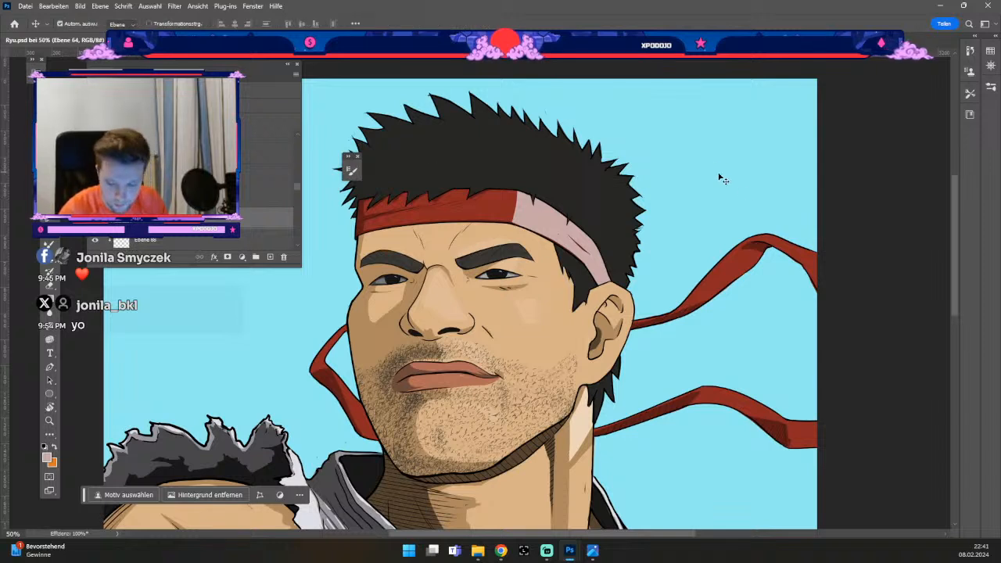
left_click(796, 249)
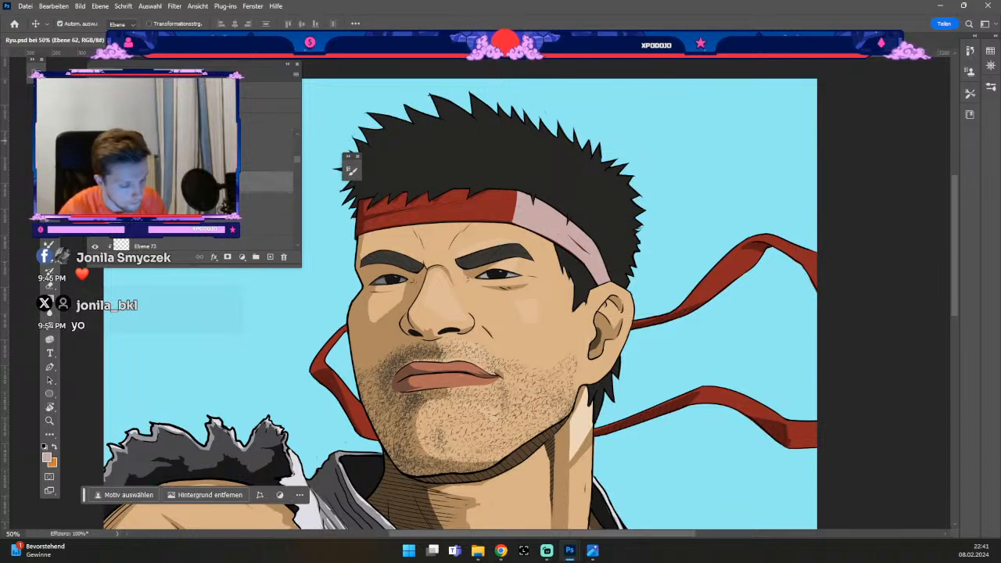
left_click(539, 215)
left_click(485, 207)
left_click(270, 258)
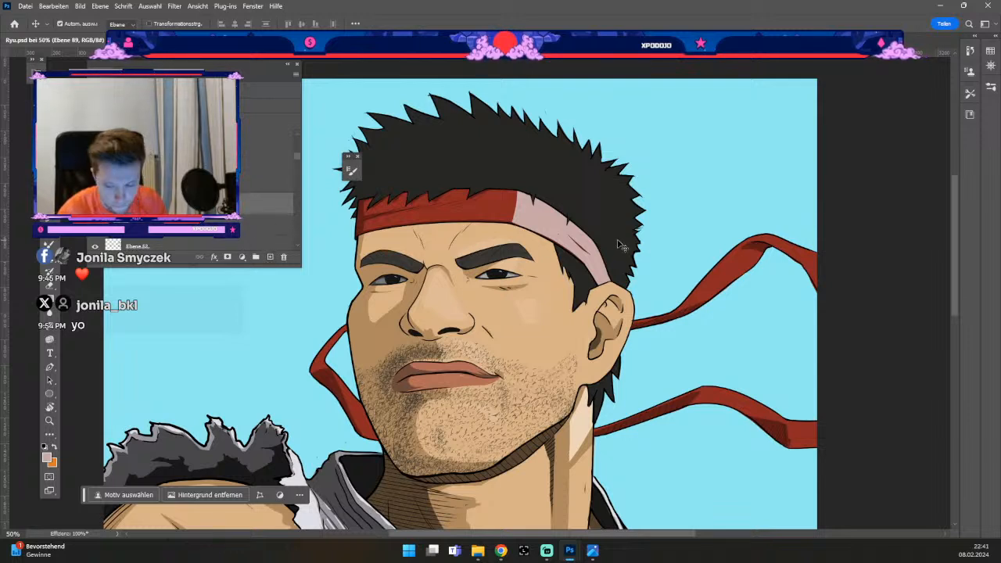
- Paint a pale pink highlight on the outer fold of the upper trailing ribbon with a 30 px brush, undoing the stray stroke
key("b")
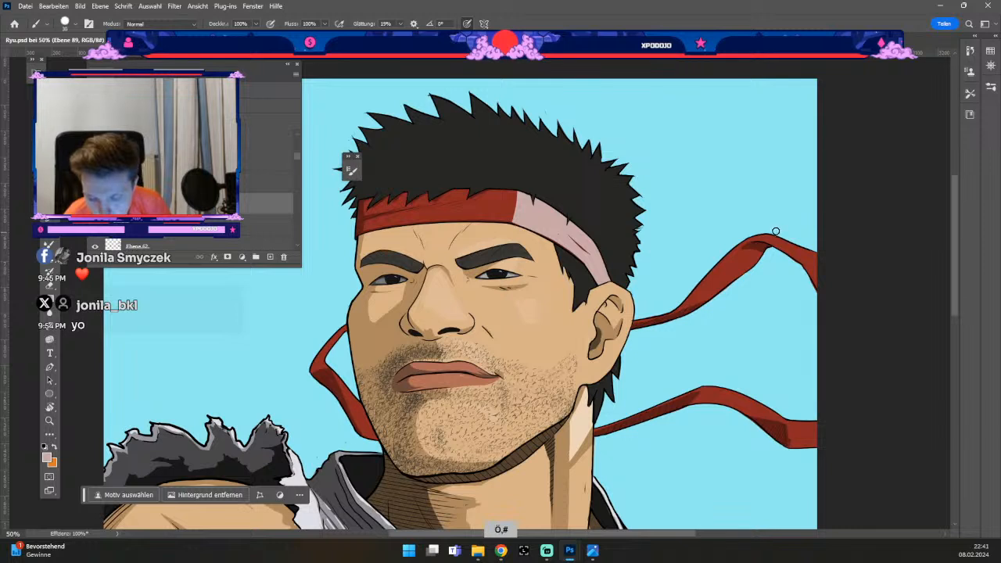
left_click_drag(776, 235, 835, 267)
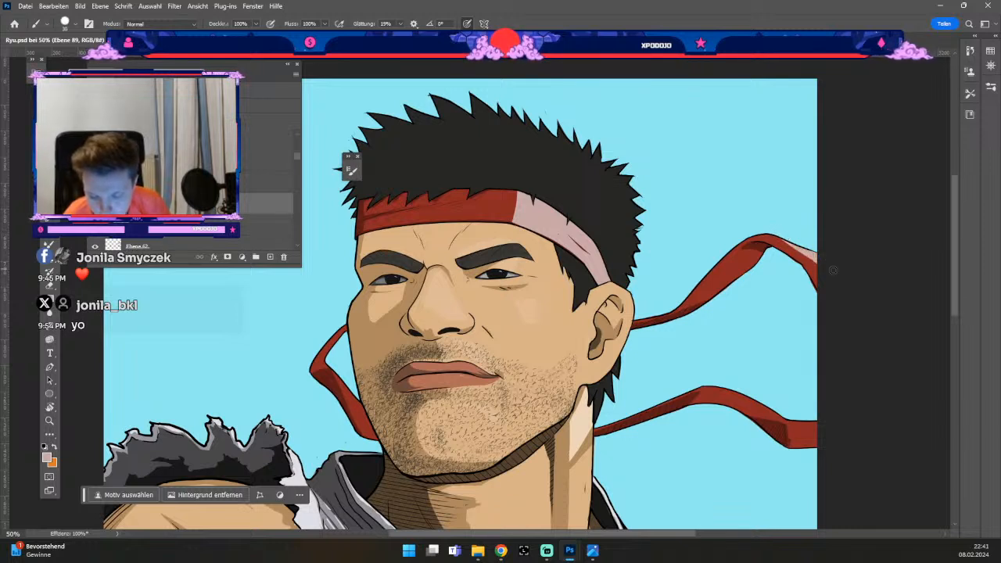
key("ctrl+z")
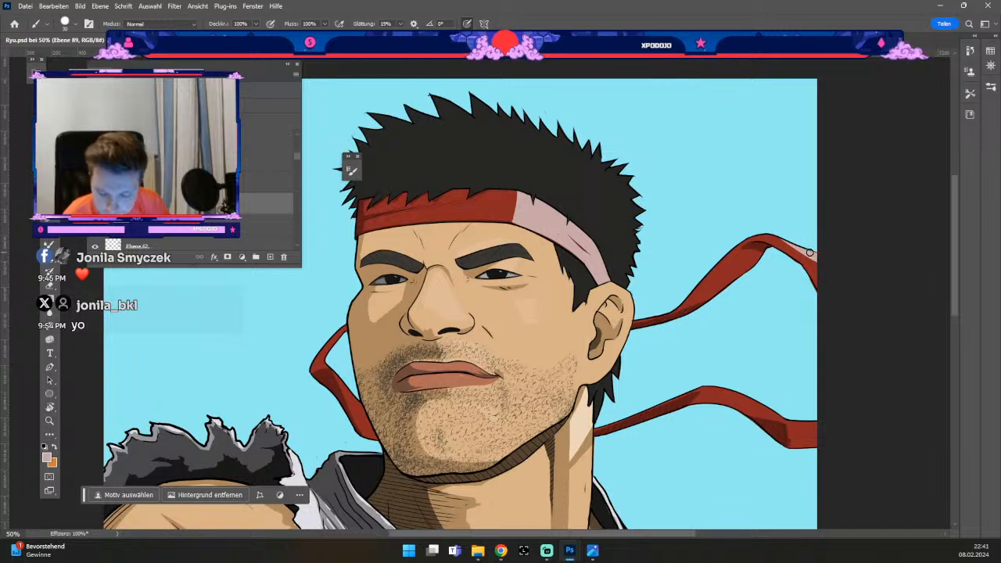
- Paint a thin pale pink highlight along the upper edge of the lower trailing ribbon with a 20 px brush, undoing the stray stroke
key("odiaeresis")
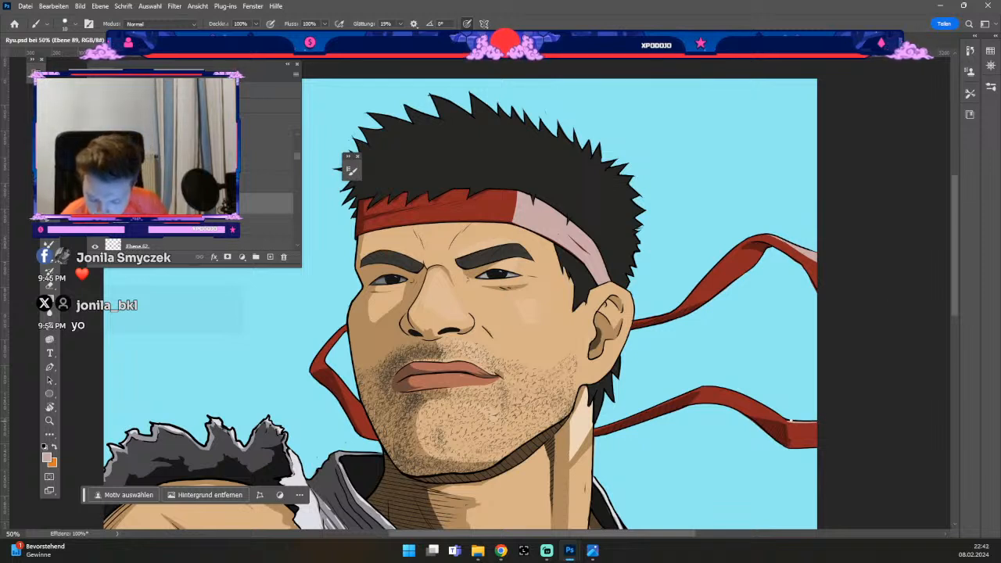
key("odiaeresis")
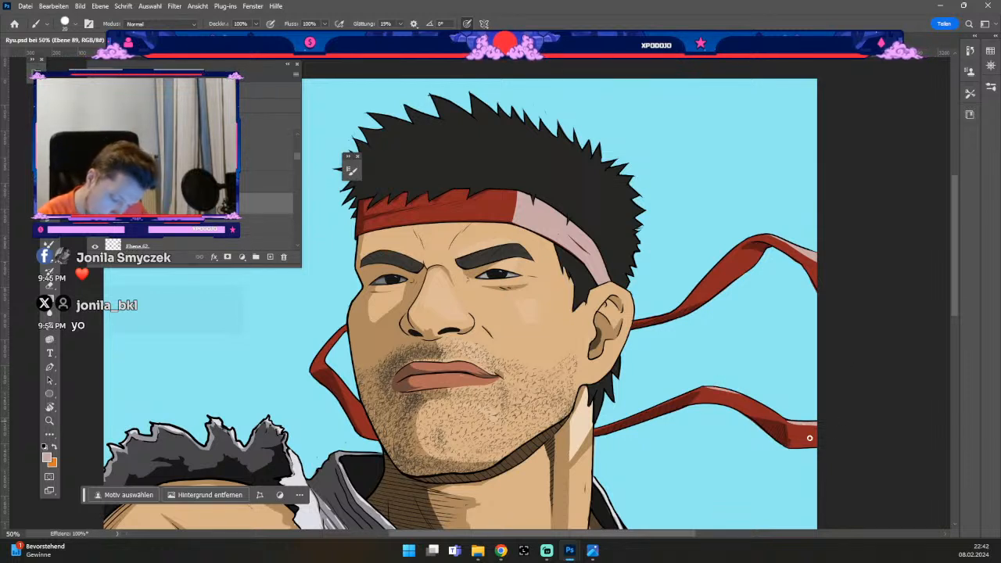
key("ctrl+z")
left_click_drag(707, 386, 783, 417)
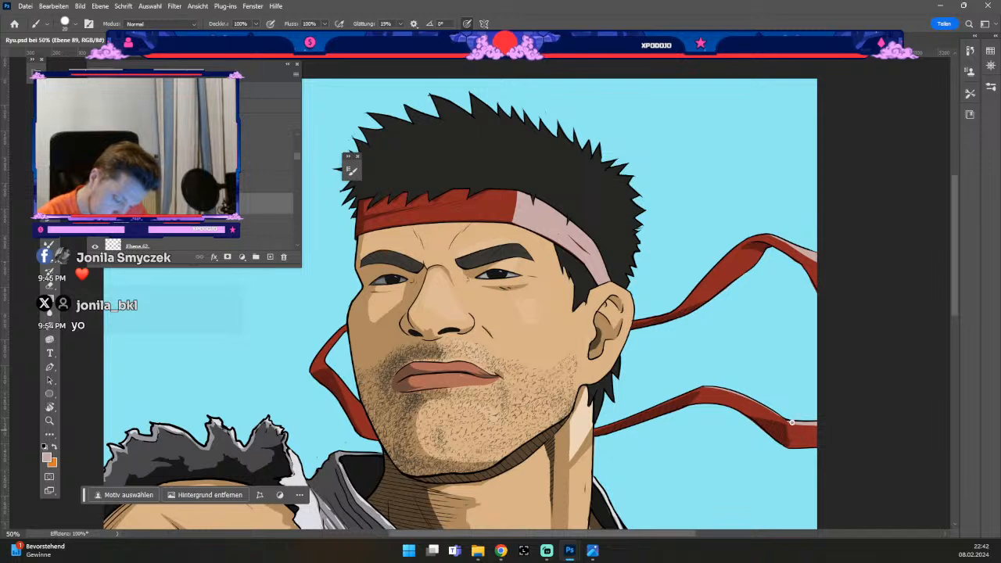
- Add thin pale pink highlights to the small ribbon loop beside the cheek with a 10 to 15 px brush, undoing a misplaced stroke
key("odiaeresis")
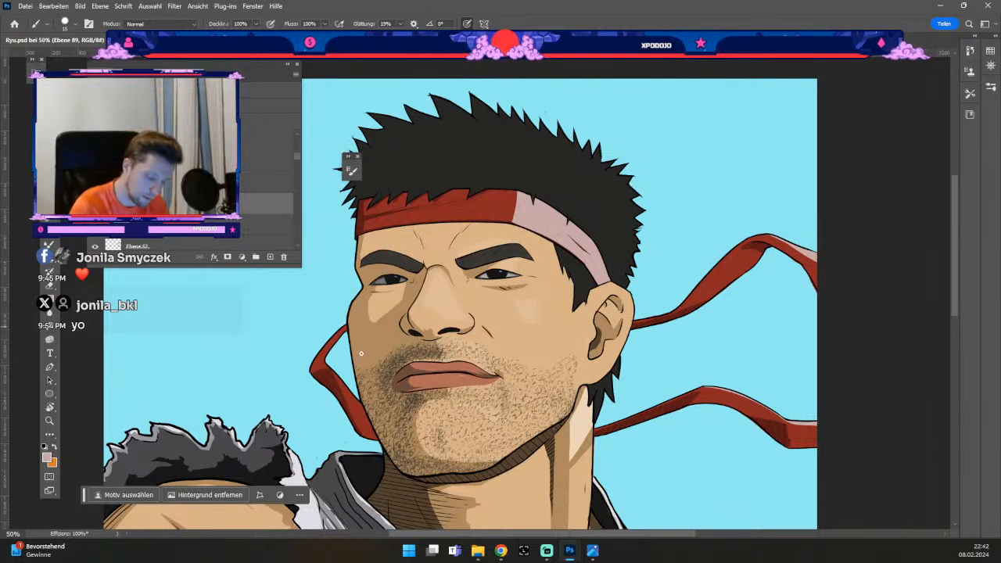
key("odiaeresis")
key("numbersign")
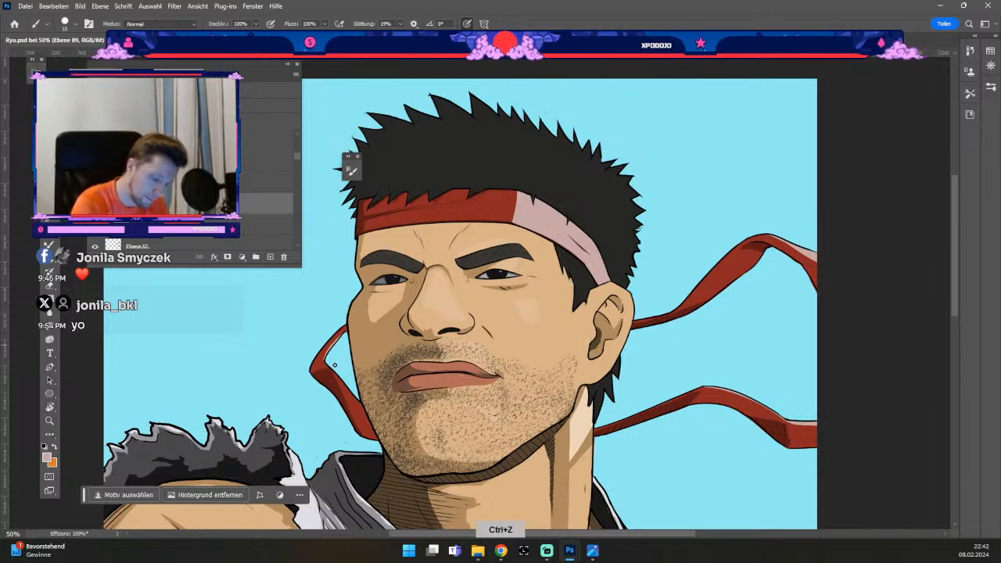
key("ctrl+z")
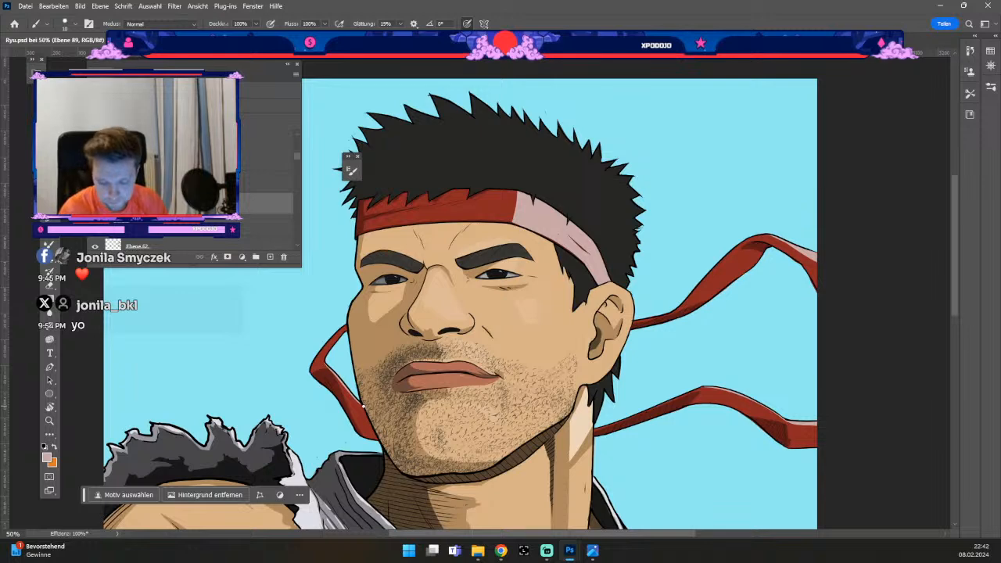
- Set the brush colour to black 000000 and ink fine lines on the upper ribbon in layer Ebene 85, undoing stray strokes
key("ctrl+minus")
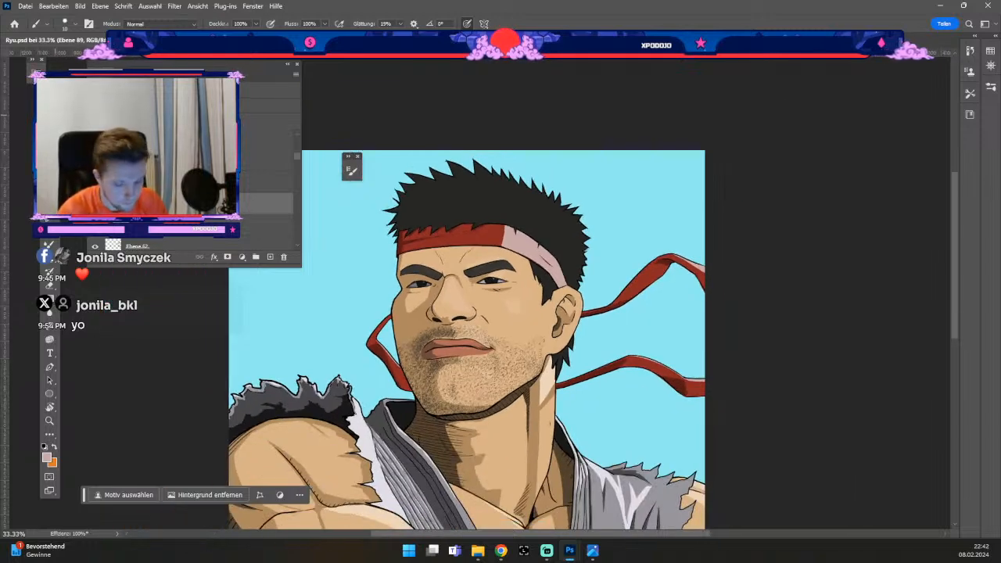
key("v")
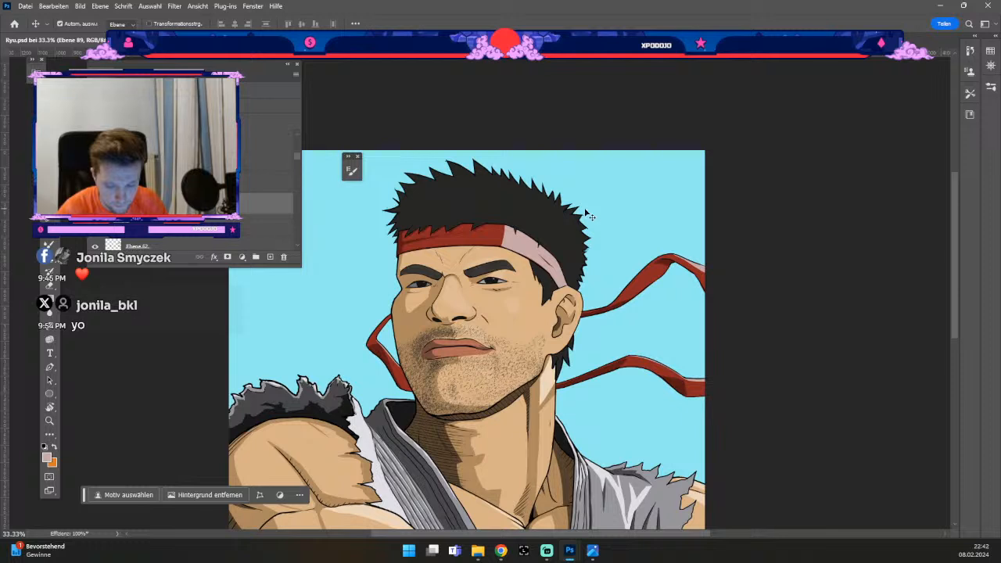
left_click(669, 268)
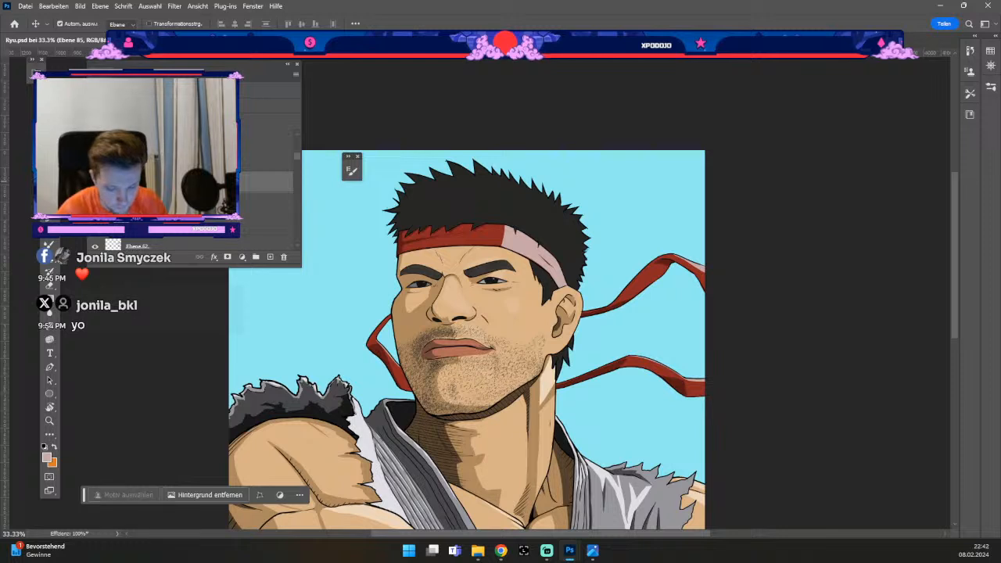
left_click(52, 460)
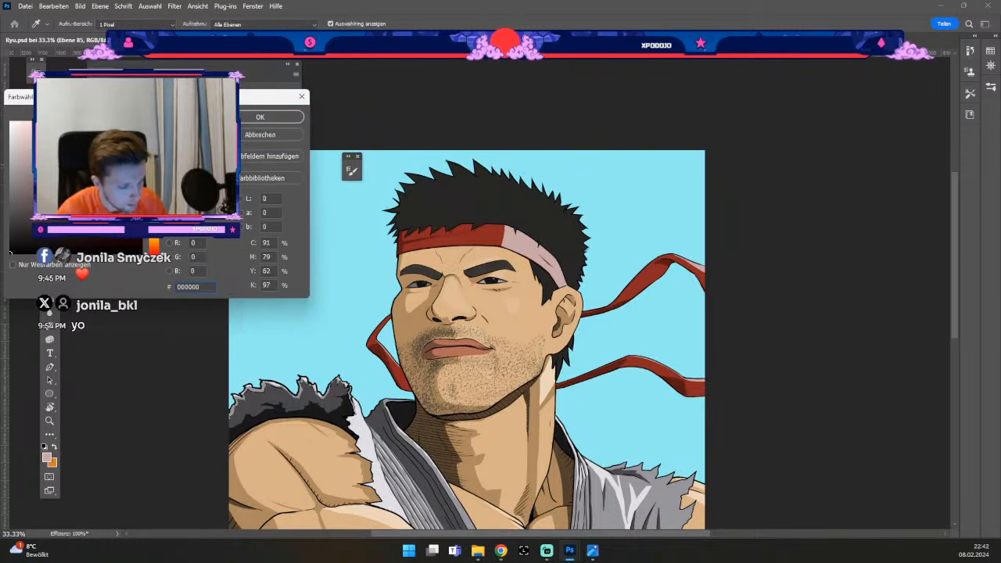
left_click(260, 117)
key("b")
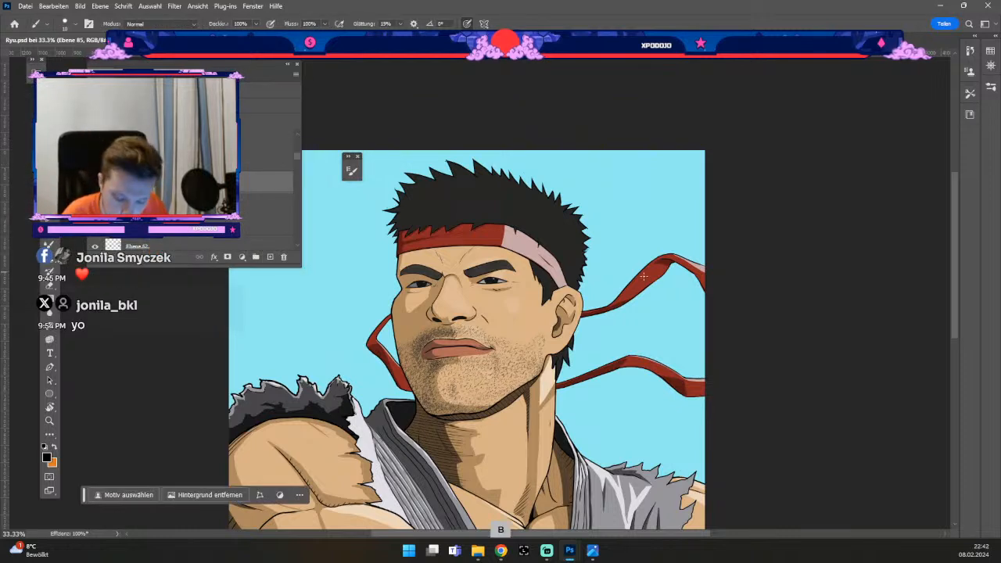
key("numbersign")
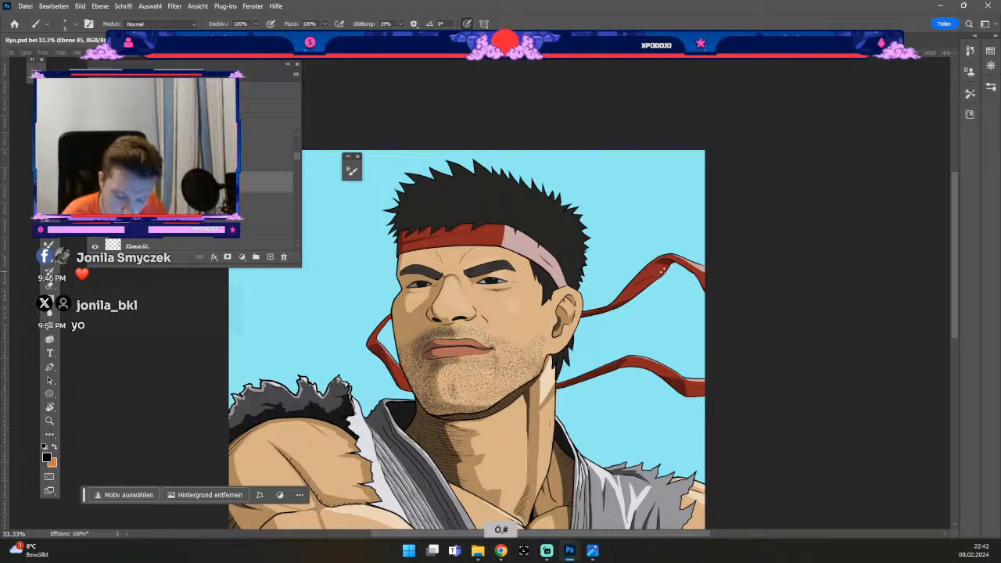
key("ctrl+z")
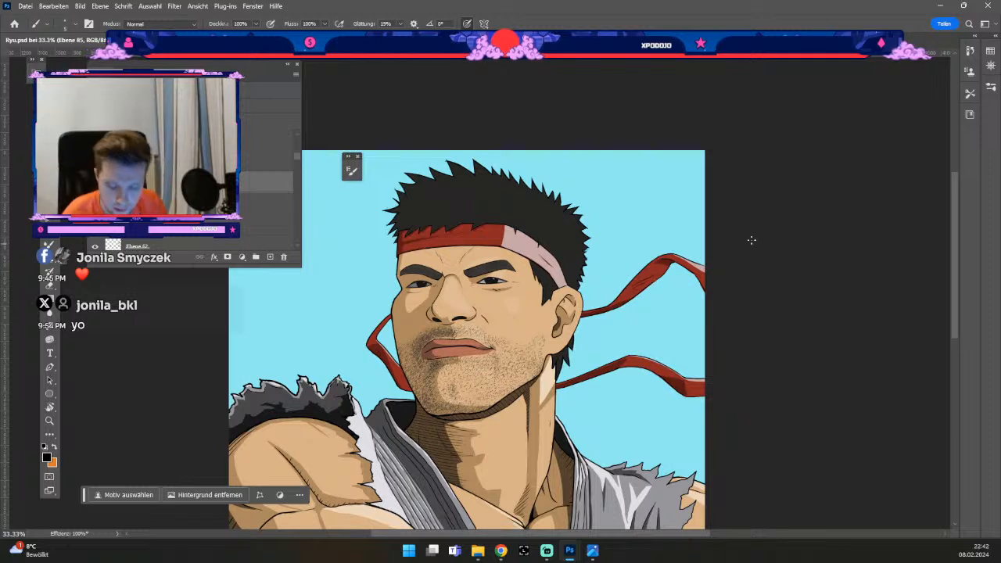
key("ctrl+z")
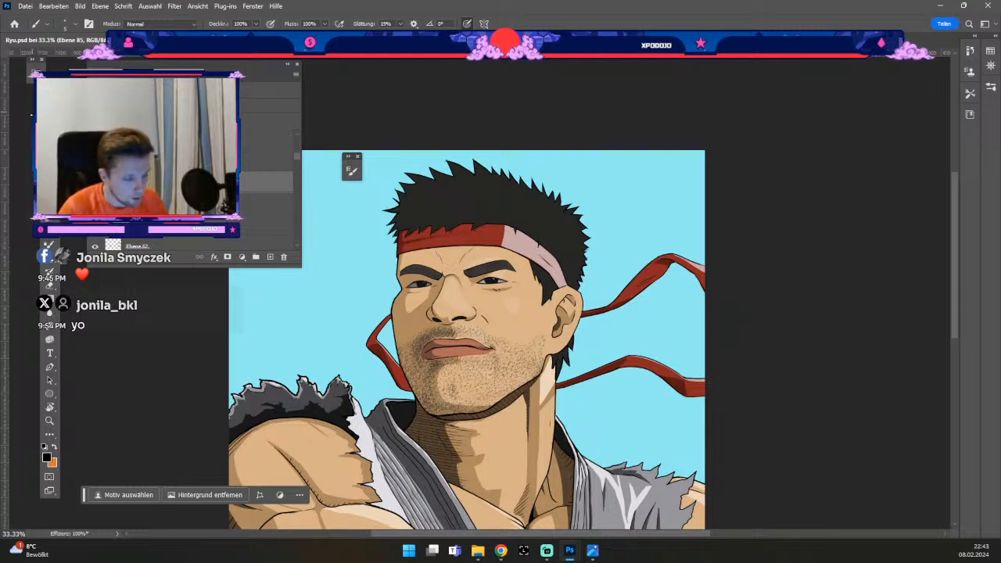
- Give the eraser a soft round tip and enlarge it to 300 px
key("v")
key("b")
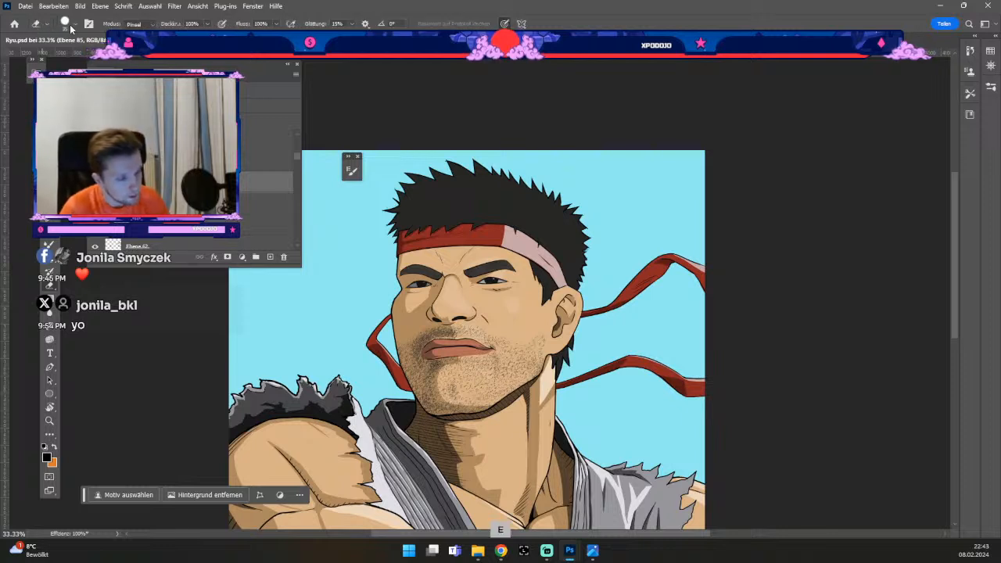
left_click(69, 23)
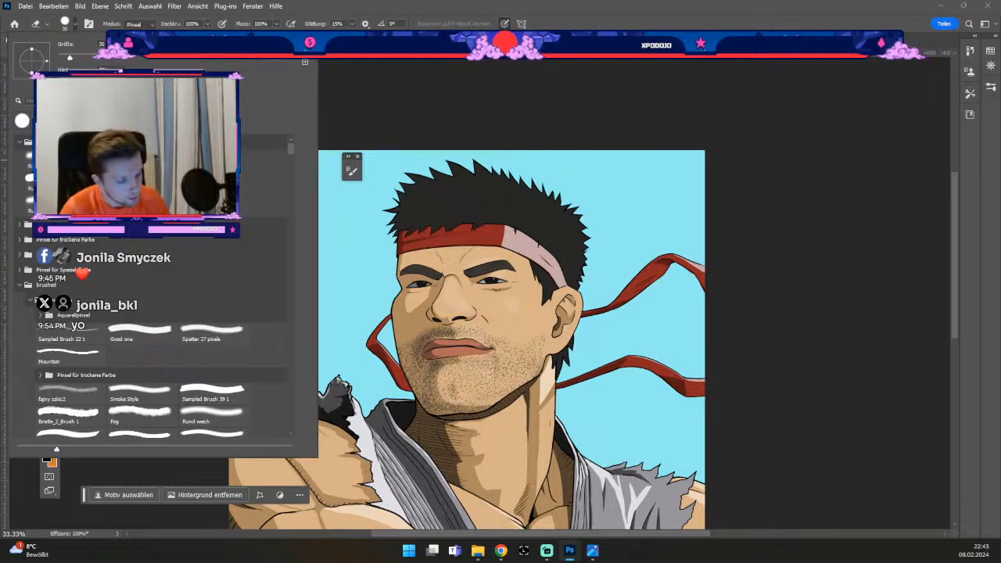
left_click(611, 224)
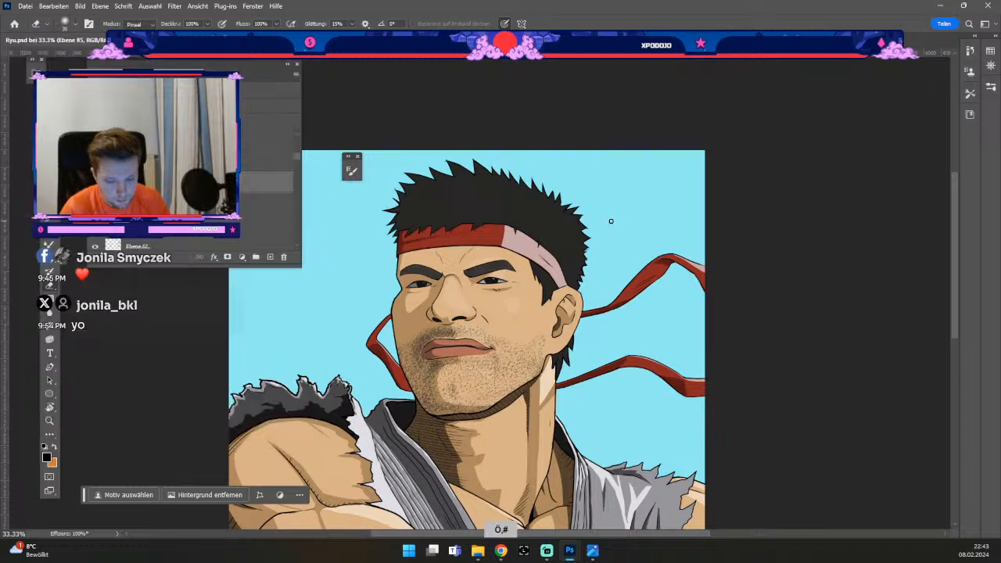
key("bracketright")
key("bracketright")
key("bracketright")
key("bracketright")
key("bracketright")
key("bracketright")
key("bracketright")
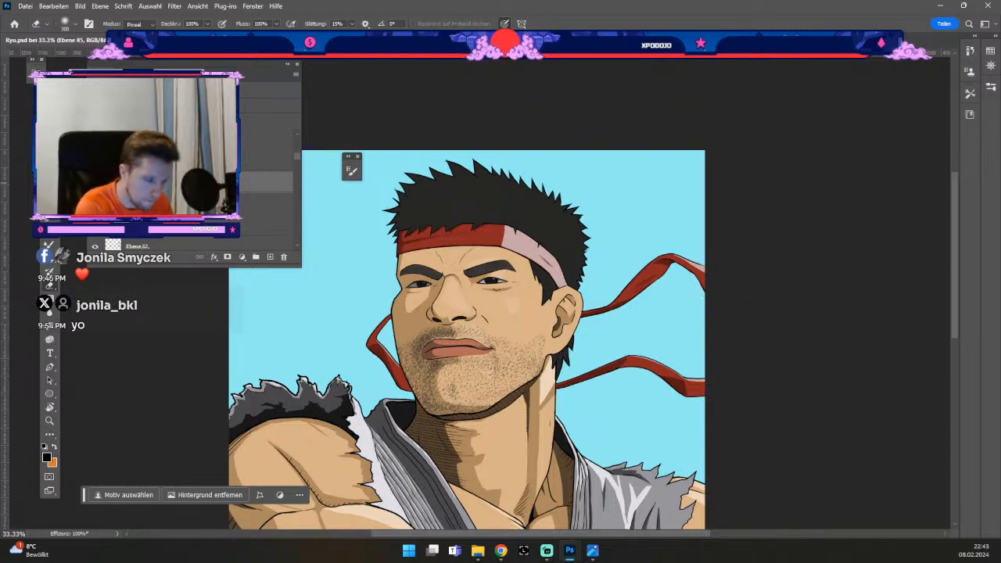
- Fade the front edge of the headband's pale pink area on layer Ebene 88 with the eraser at 45% opacity, undoing the full-opacity attempt
key("v")
left_click(505, 243)
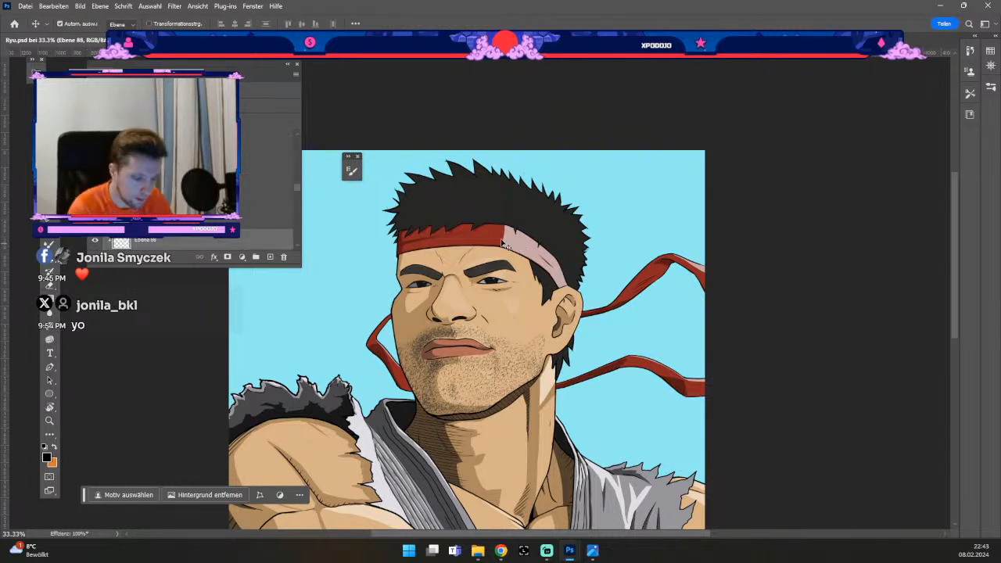
key("e")
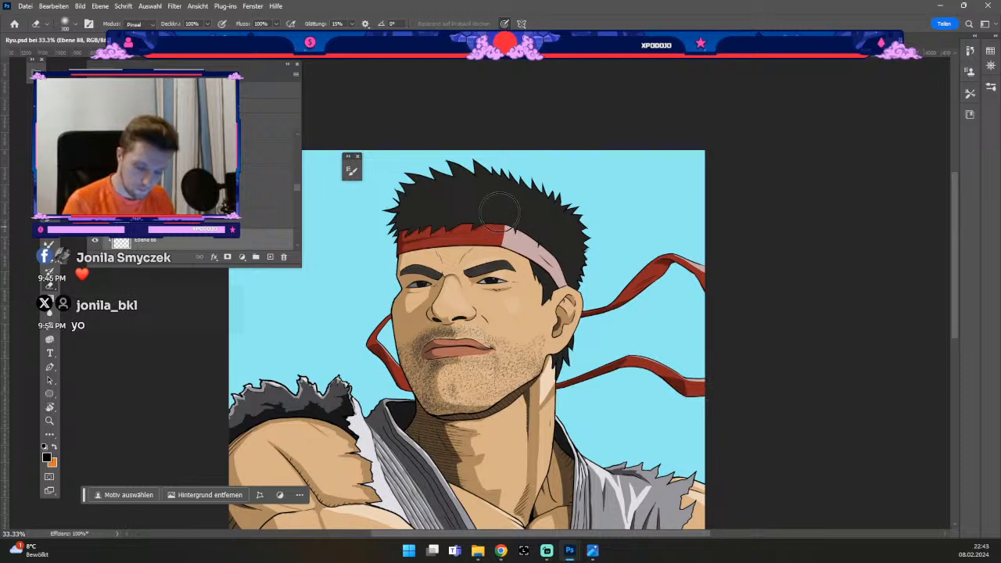
key("ctrl+z")
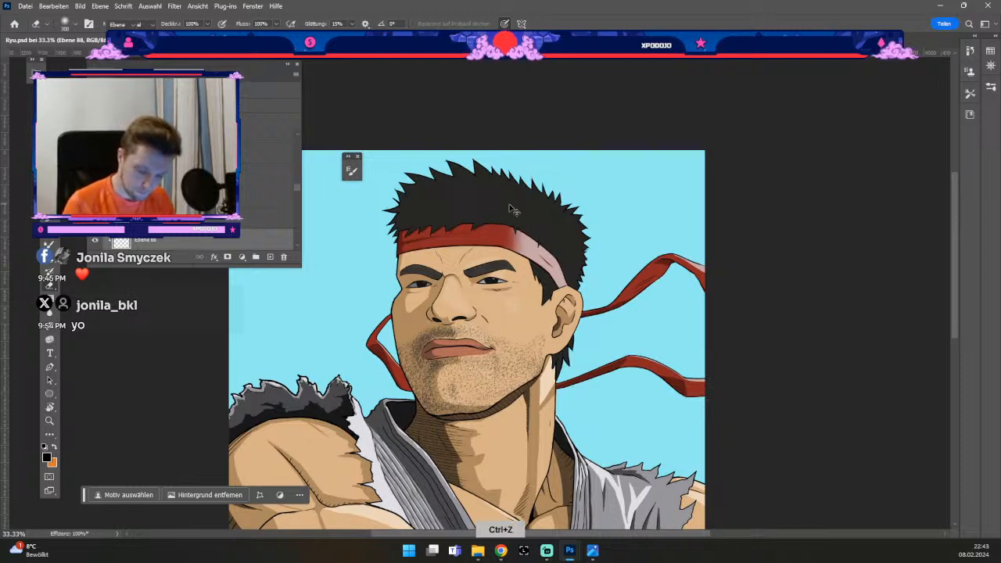
key("v")
key("e")
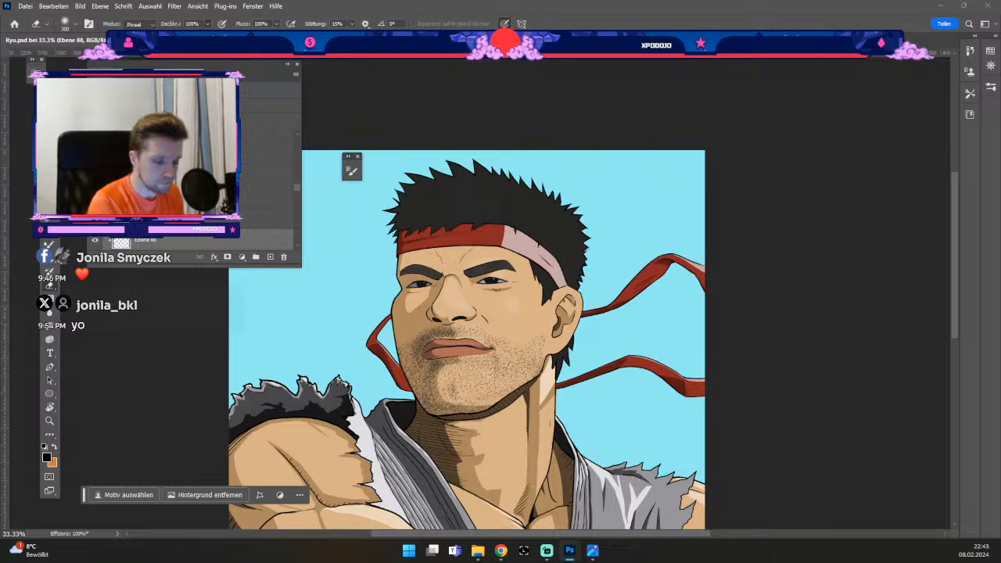
key("4")
key("5")
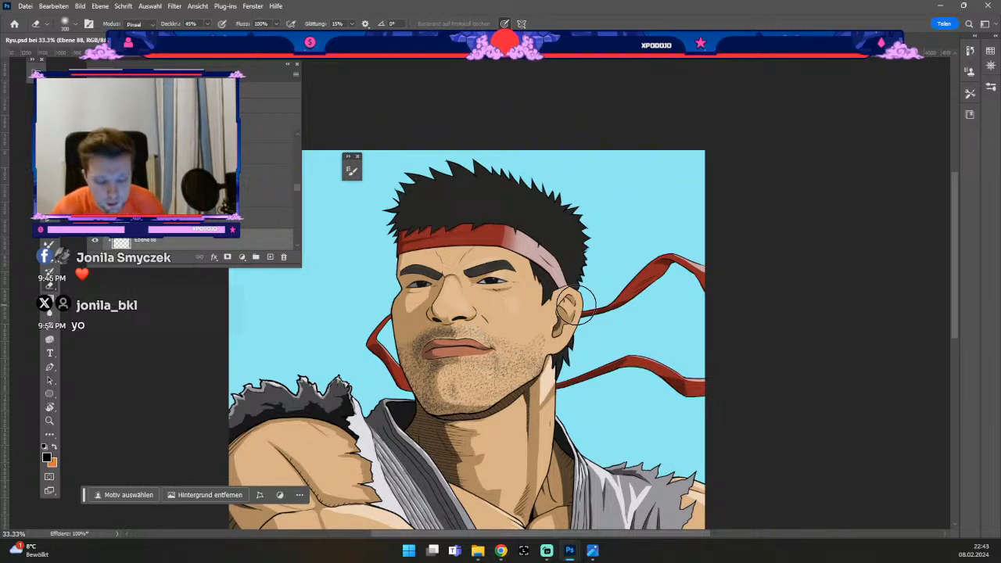
- Select the red glove's layer Ebene 75 for soft erasing, and review the whole illustration
mouse_move(641, 300)
left_mouse_down()
mouse_move(651, 242)
mouse_move(641, 129)
left_mouse_up()
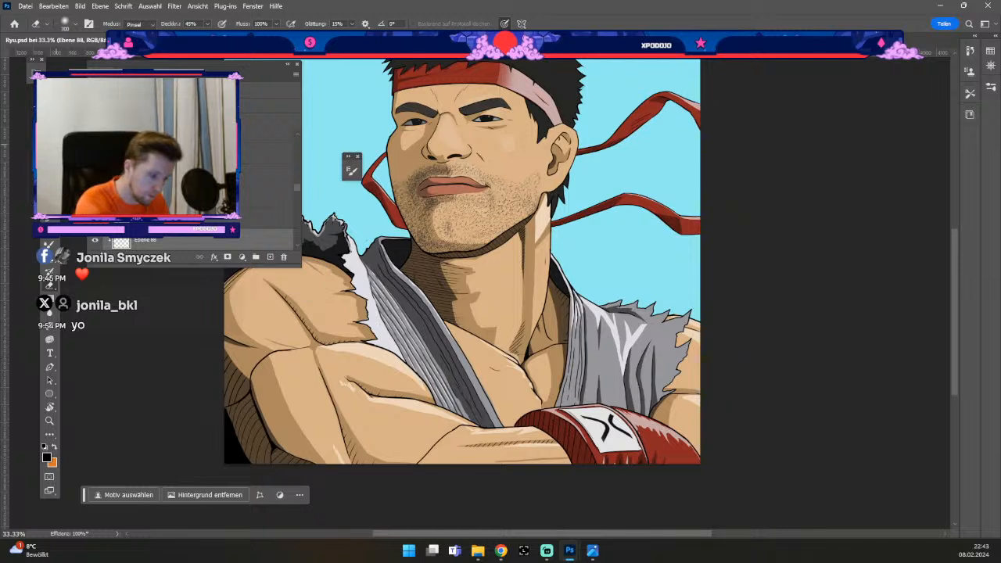
key("v")
left_click(679, 438)
key("e")
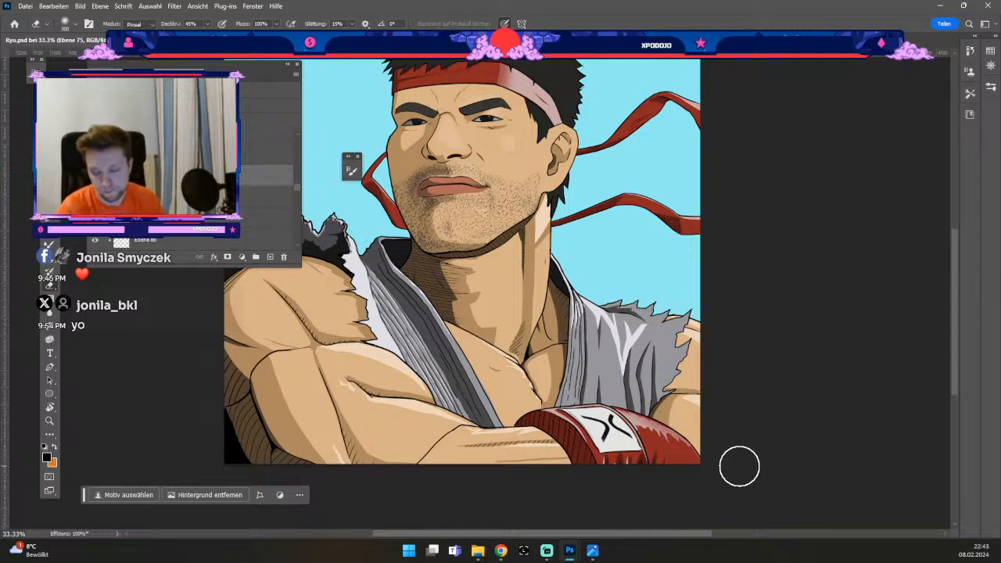
key("ctrl+minus")
key("space")
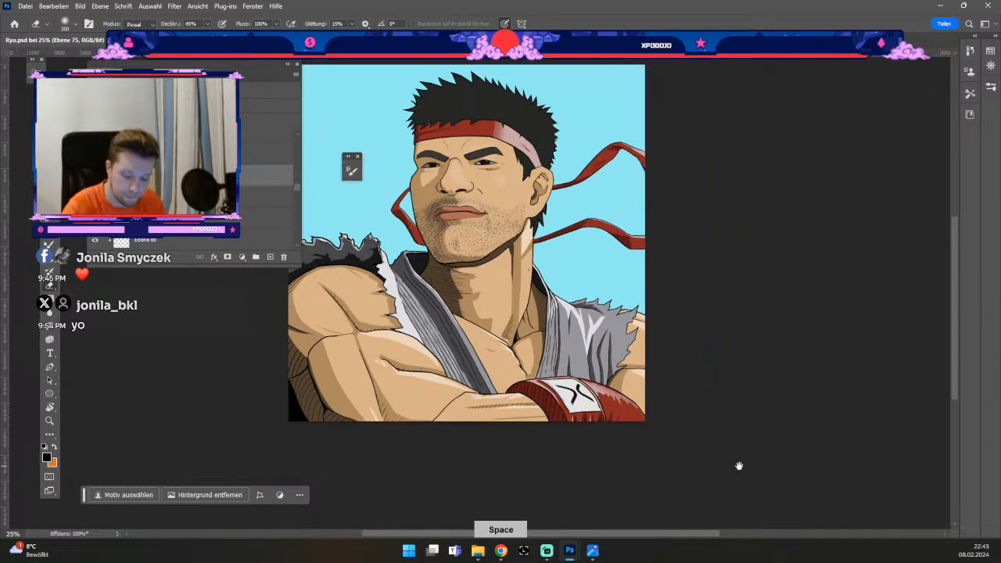
mouse_move(580, 221)
left_mouse_down()
mouse_move(609, 262)
mouse_move(611, 284)
left_mouse_up()
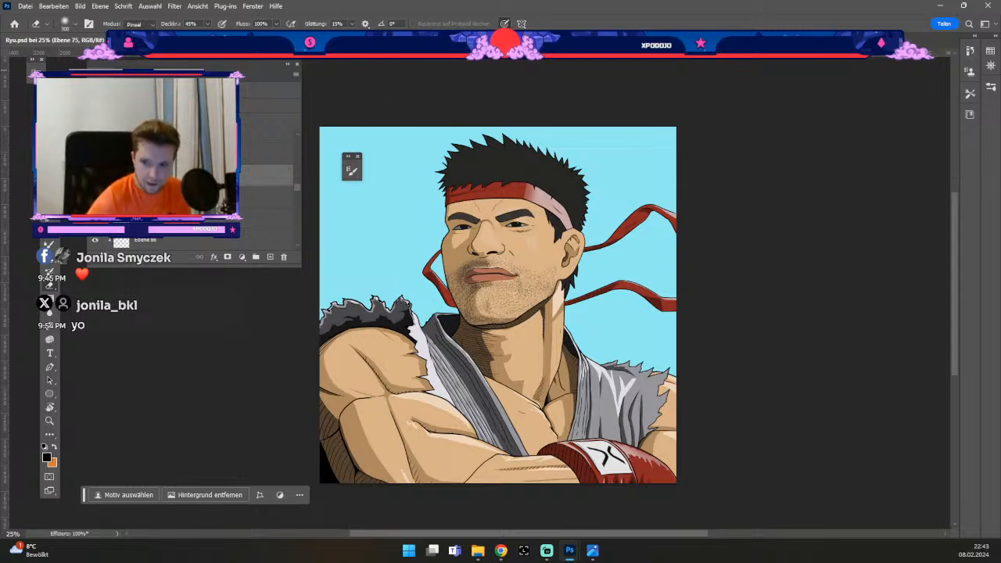
- Sample the hair's dark grey as the foreground colour and darken it to near-black 0d0d0d
key("v")
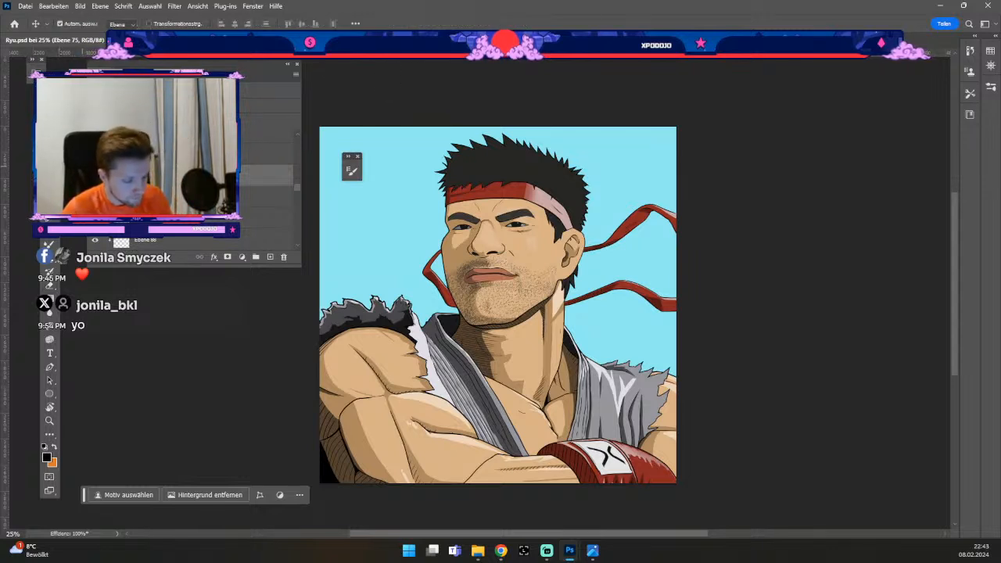
left_click(46, 458)
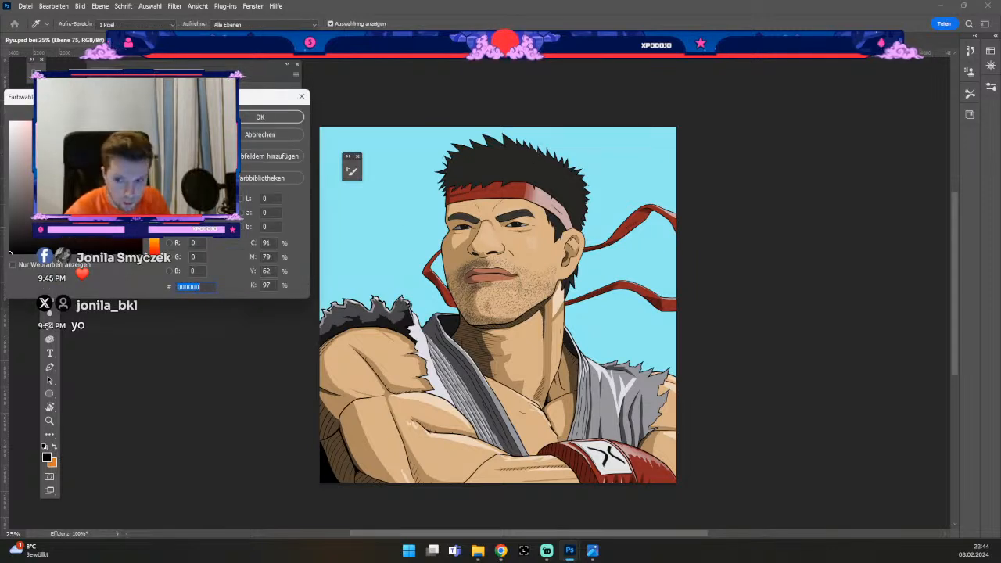
left_click(492, 150)
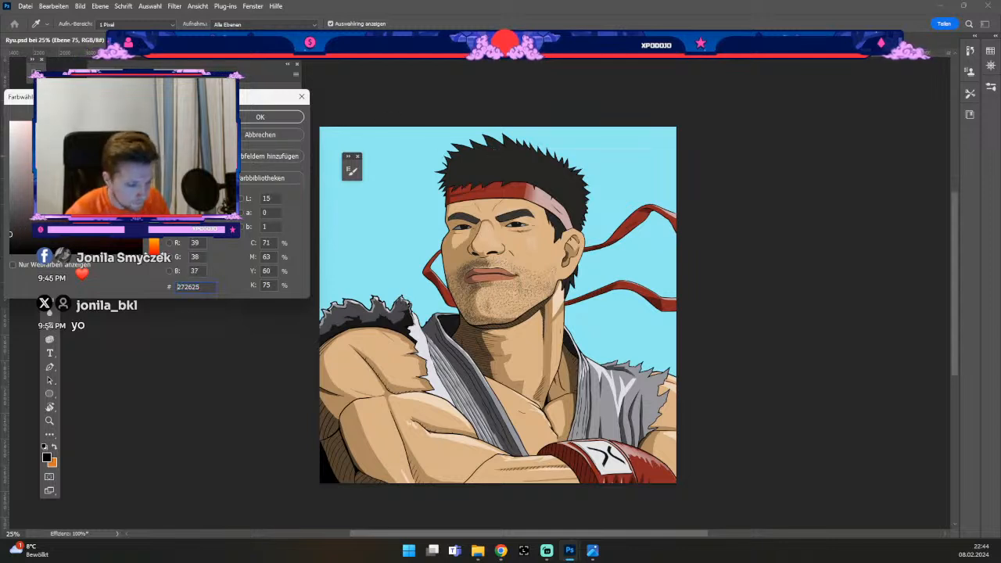
left_click(7, 245)
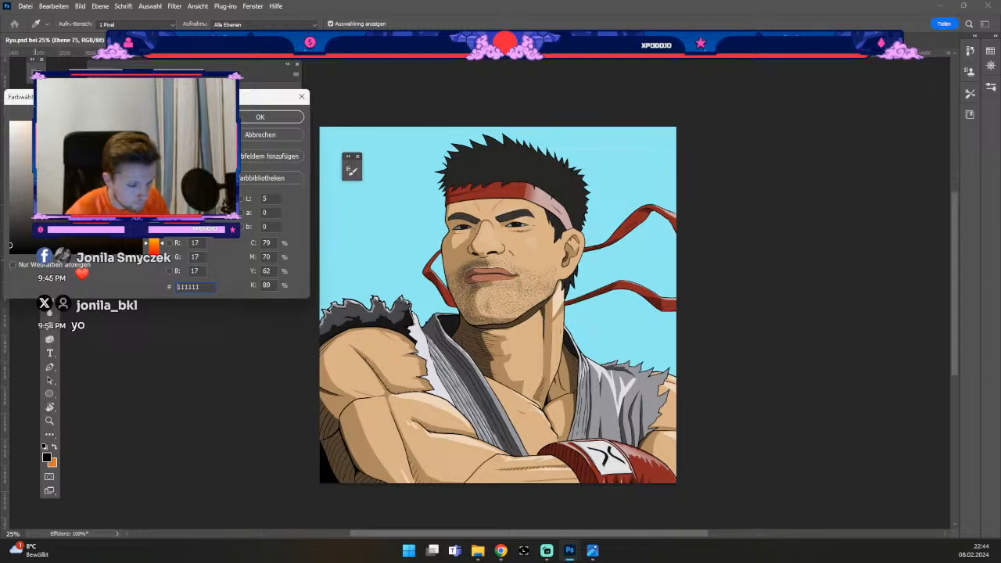
left_click_drag(10, 245, 8, 247)
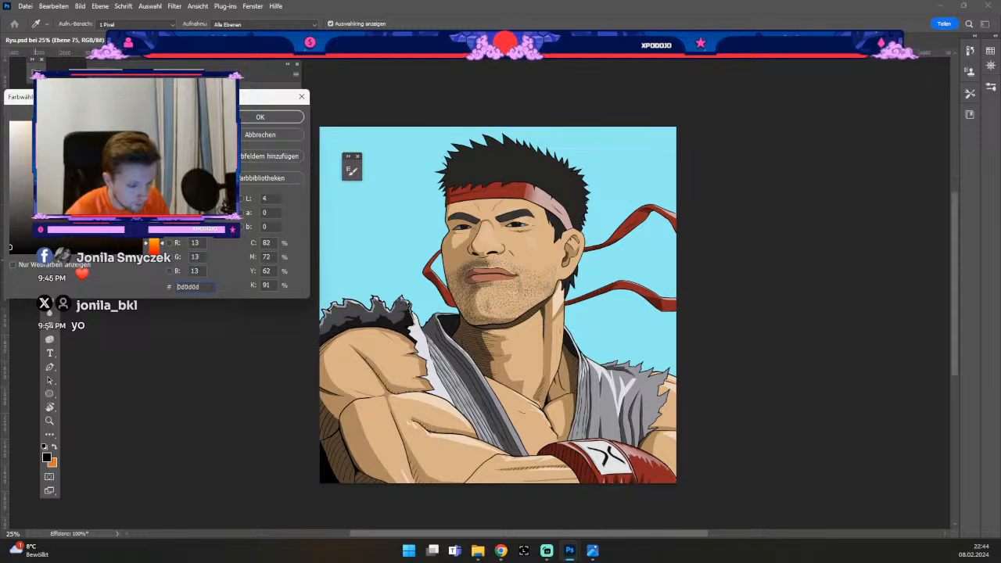
left_click(259, 117)
- Select the hair's layer Ebene 51 and add a new empty layer above it for the dark hair shading
key("b")
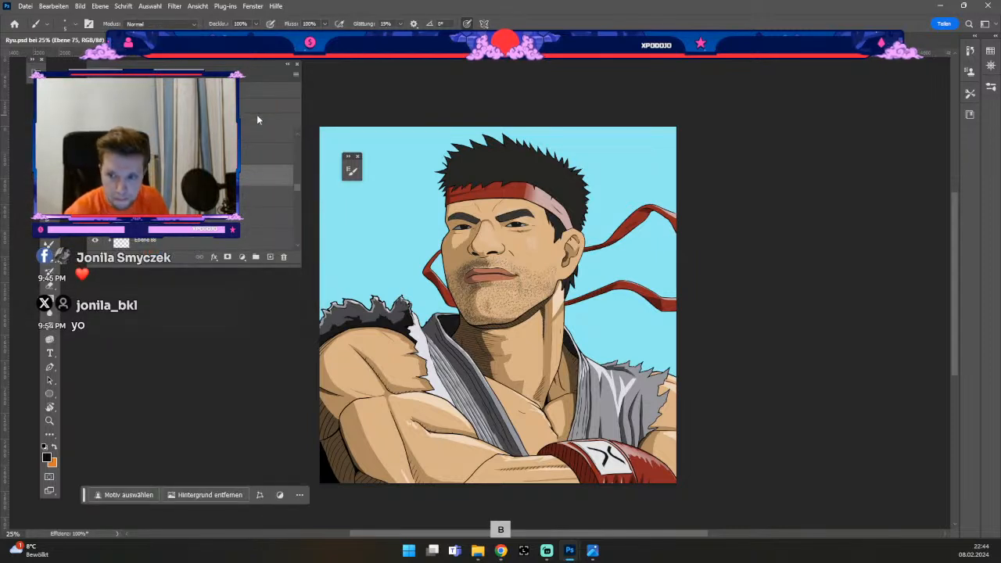
key("ctrl+minus")
key("ctrl+plus")
key("ctrl+plus")
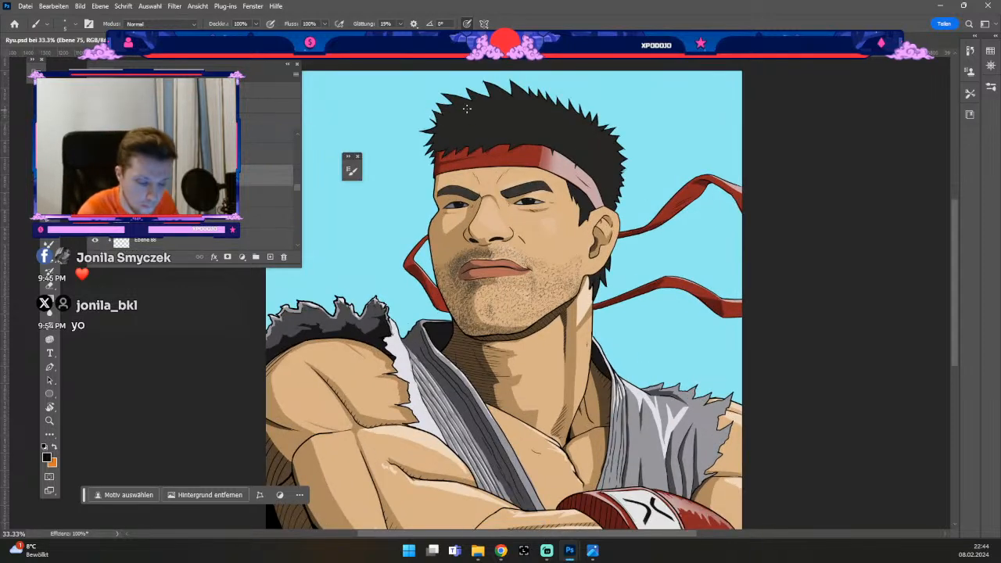
key("v")
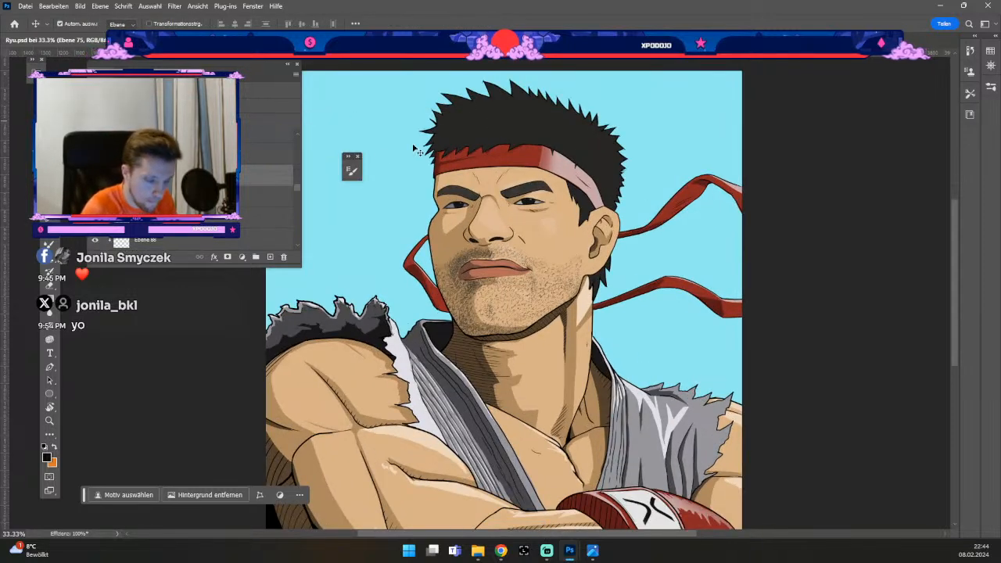
scroll(270, 169, "down", 3)
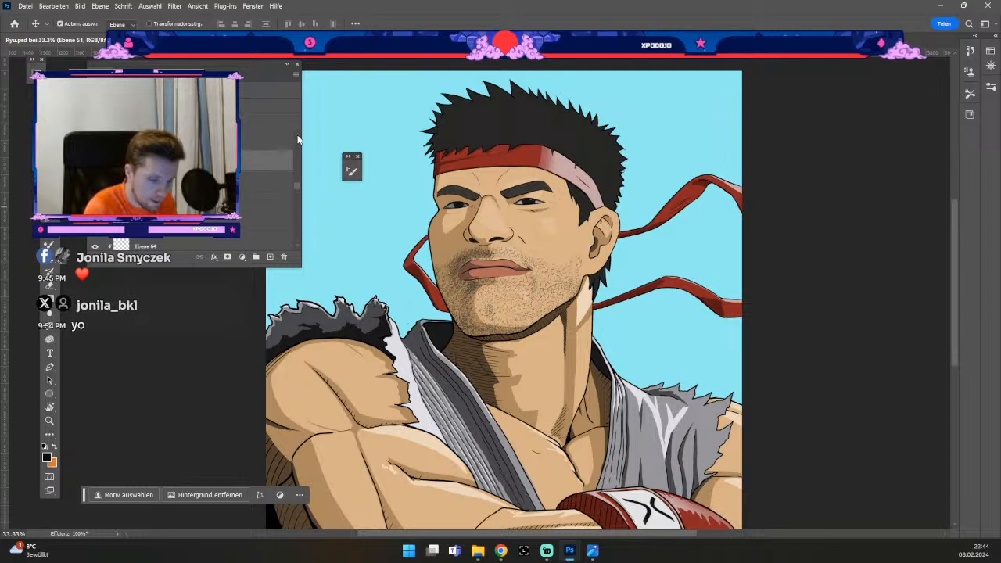
left_click(274, 161)
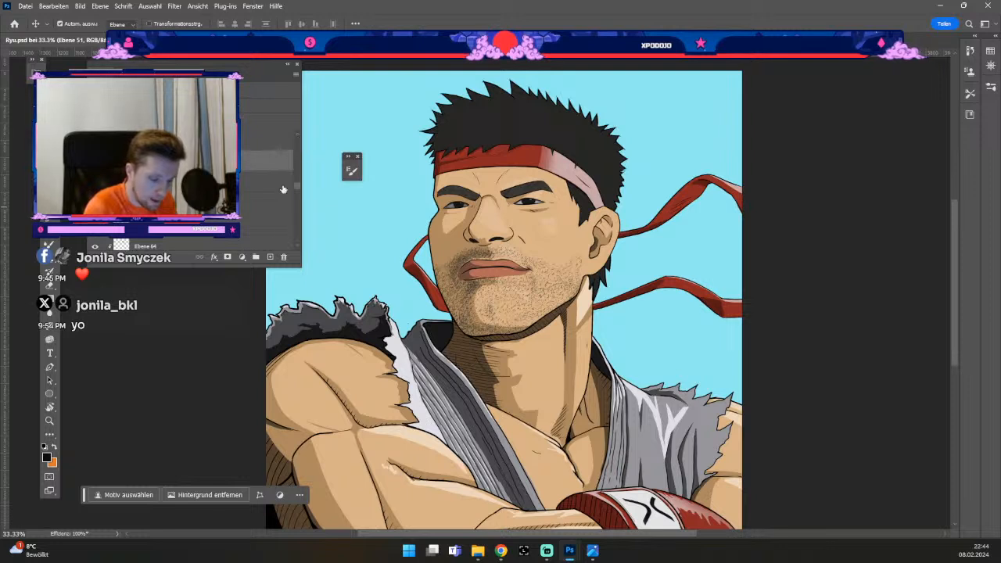
left_click(270, 257)
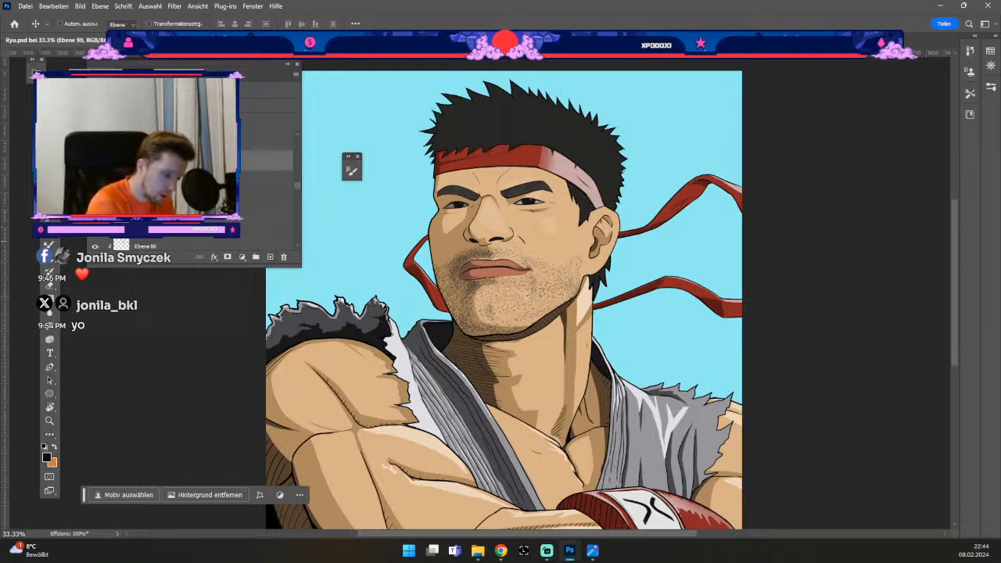
- Paint the whole hair area near-black on layer Ebene 90 with the brush enlarged to 200 px, undoing the first thin stroke
key("b")
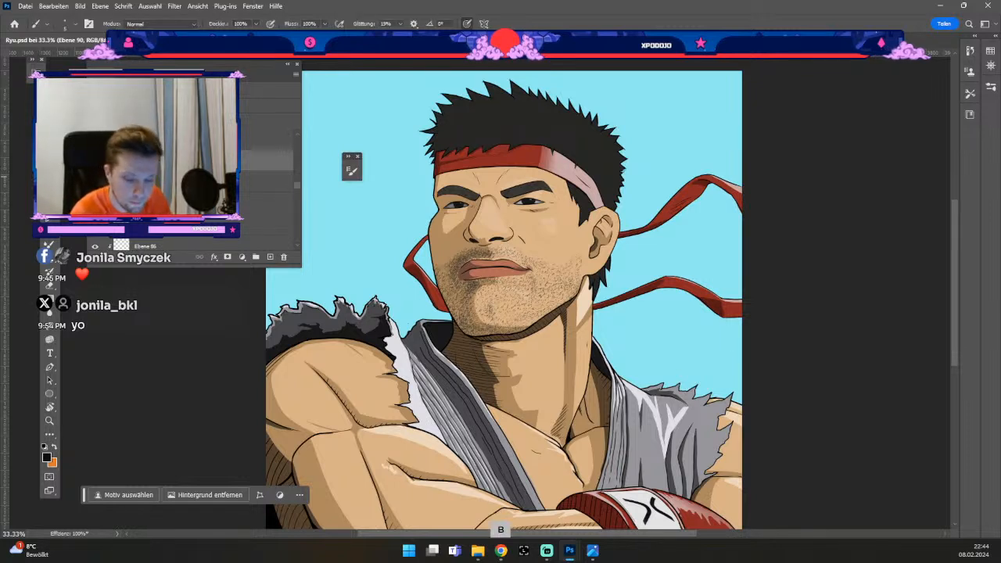
key("odiaeresis")
key("numbersign")
left_click_drag(457, 100, 488, 109)
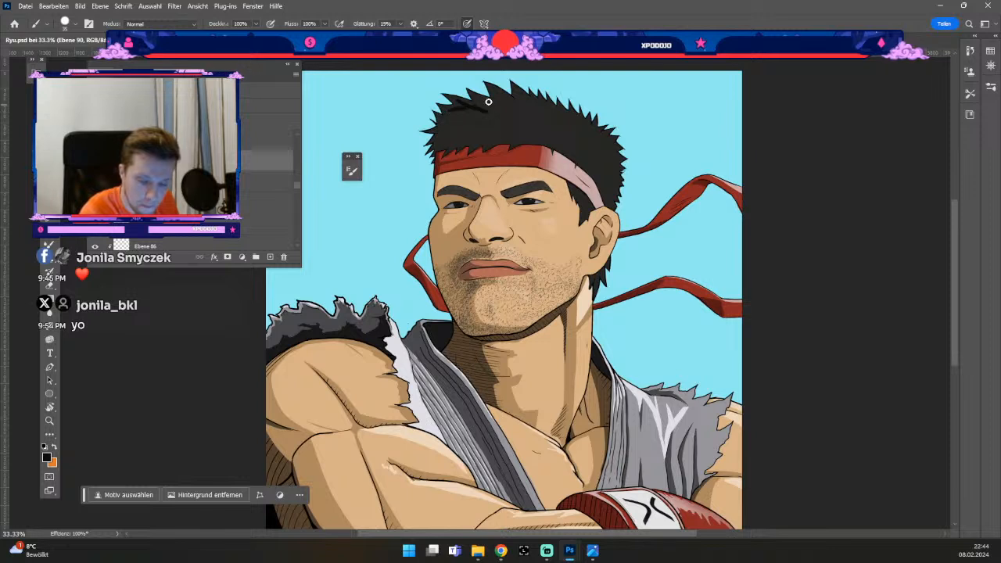
key("ctrl+z")
left_click_drag(464, 105, 488, 102)
key("odiaeresis")
key("numbersign")
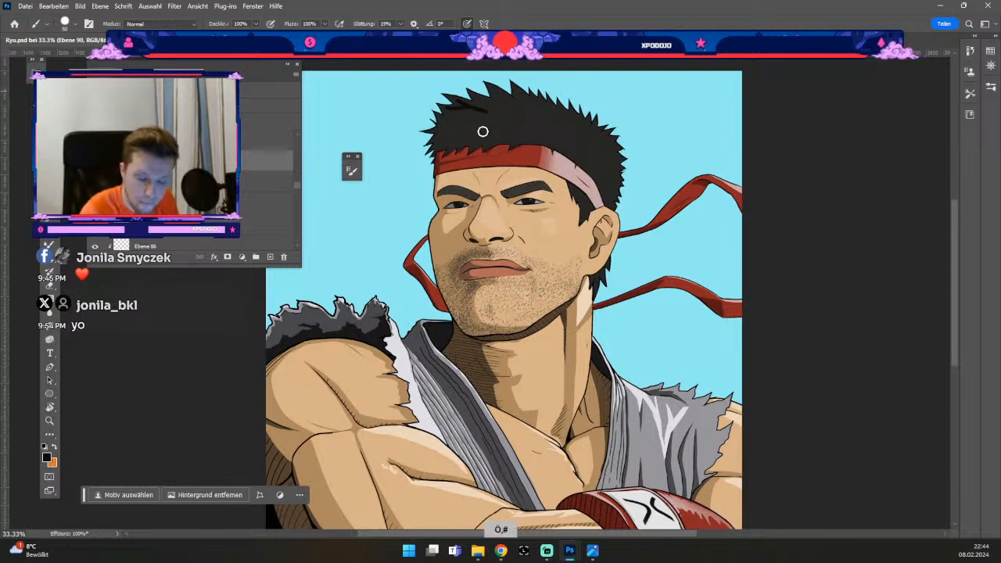
key("numbersign")
key("numbersign")
key("numbersign")
key("numbersign")
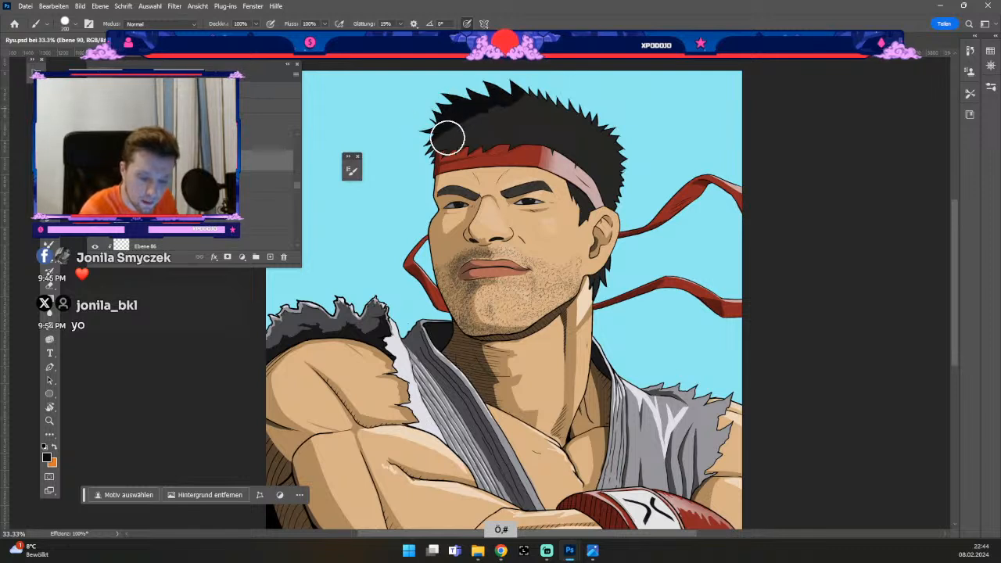
mouse_move(448, 139)
left_mouse_down()
mouse_move(463, 152)
mouse_move(453, 160)
mouse_move(531, 118)
mouse_move(611, 139)
mouse_move(618, 188)
mouse_move(638, 192)
mouse_move(633, 217)
left_mouse_up()
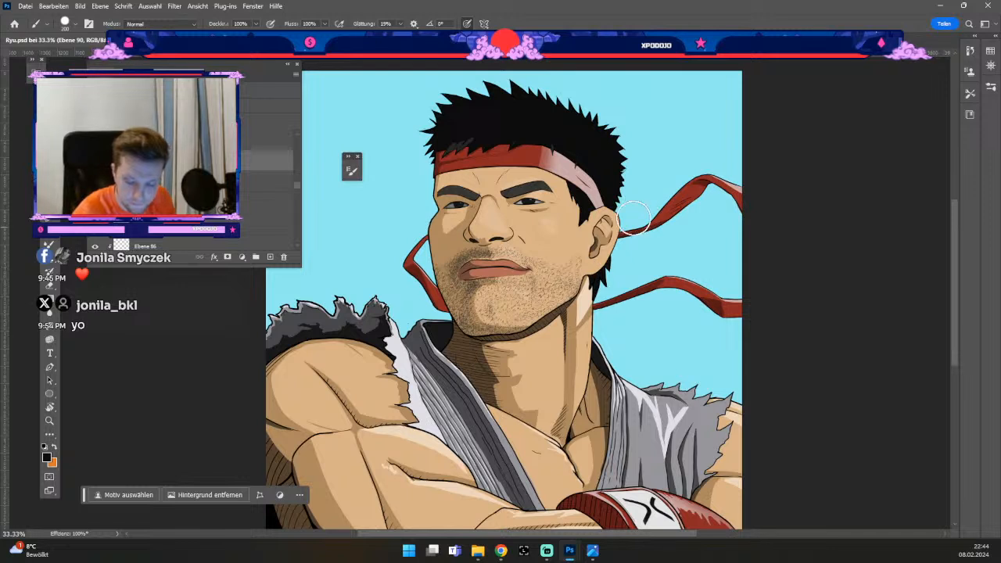
- Select layer Ebene 50 with the front hair strands for soft erasing at 45% opacity, enlarging the eraser to 400 px
key("e")
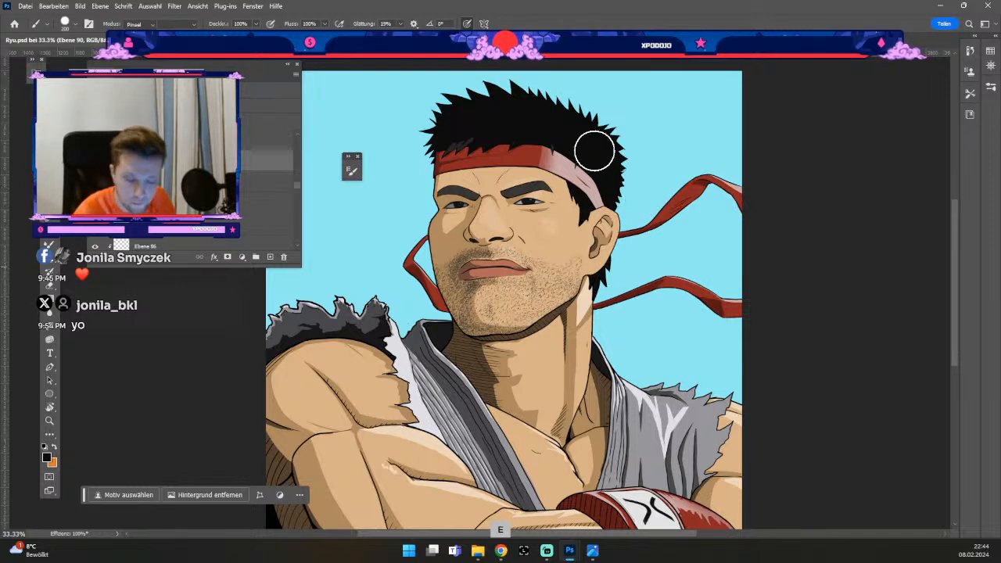
key("v")
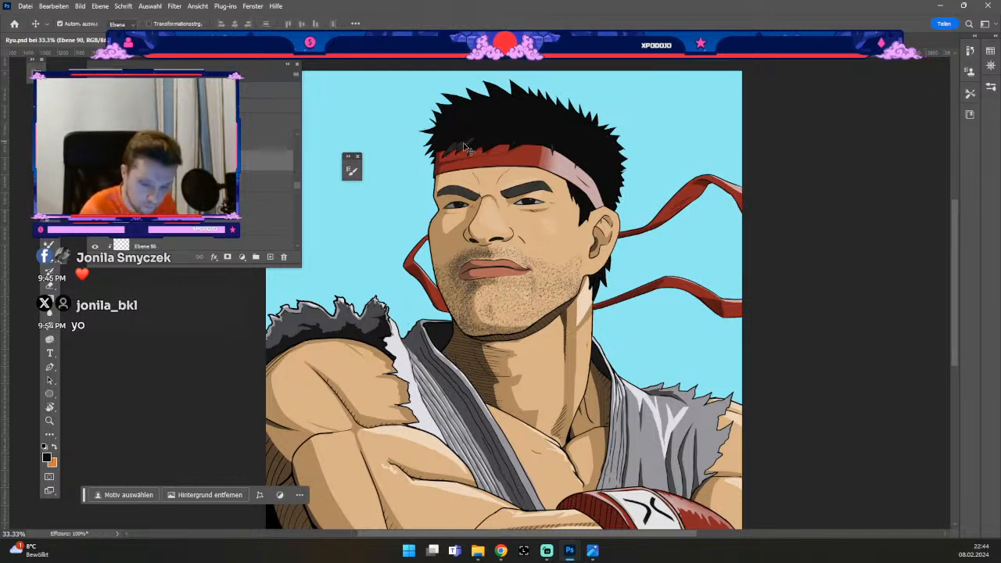
left_click(469, 149)
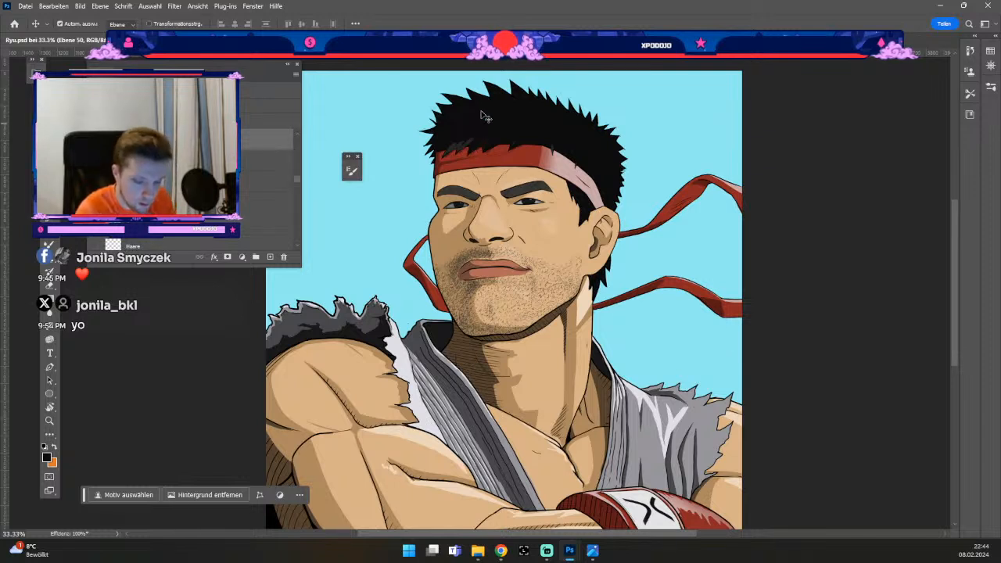
key("e")
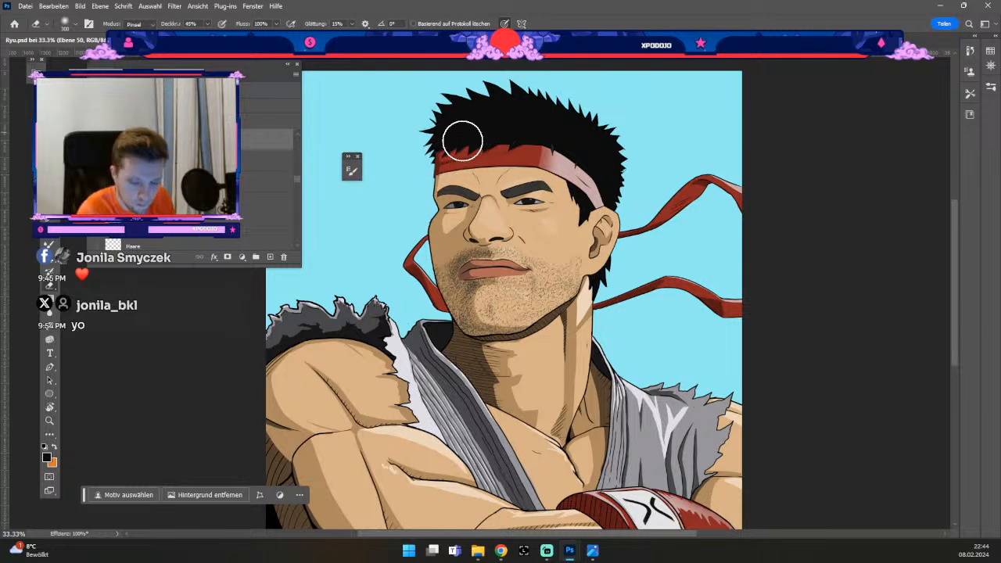
key("bracketright")
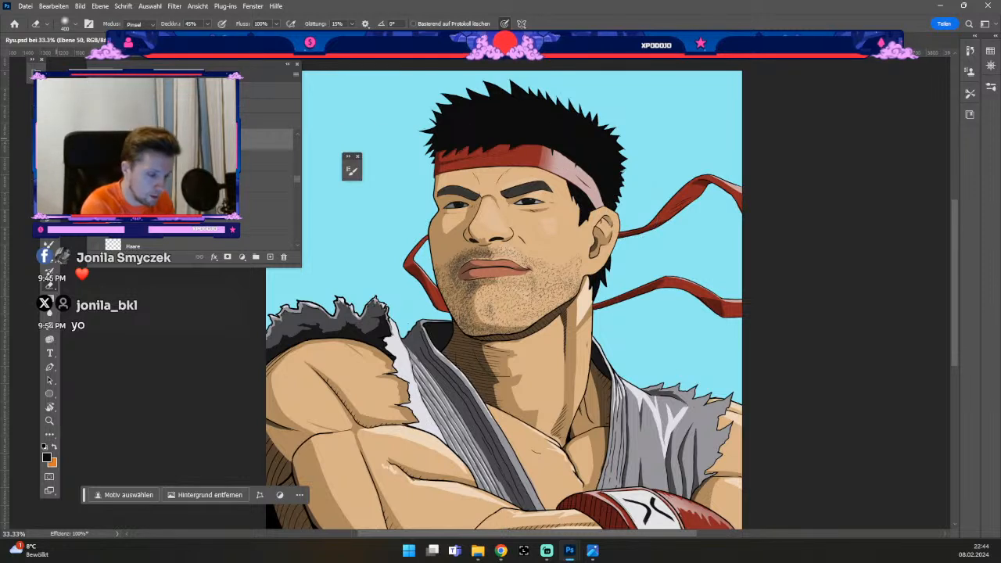
- Return to layer Ebene 90 and give the eraser a hard round 250 px tip at 100% opacity, undoing the test dab
key("bracketleft")
key("ctrl+shift+alt+n")
key("bracketleft")
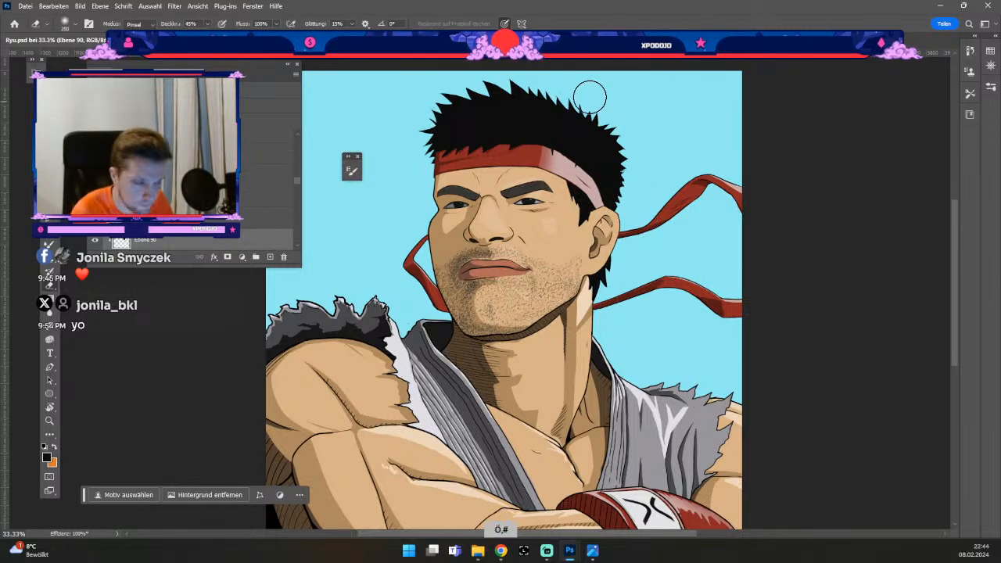
key("0")
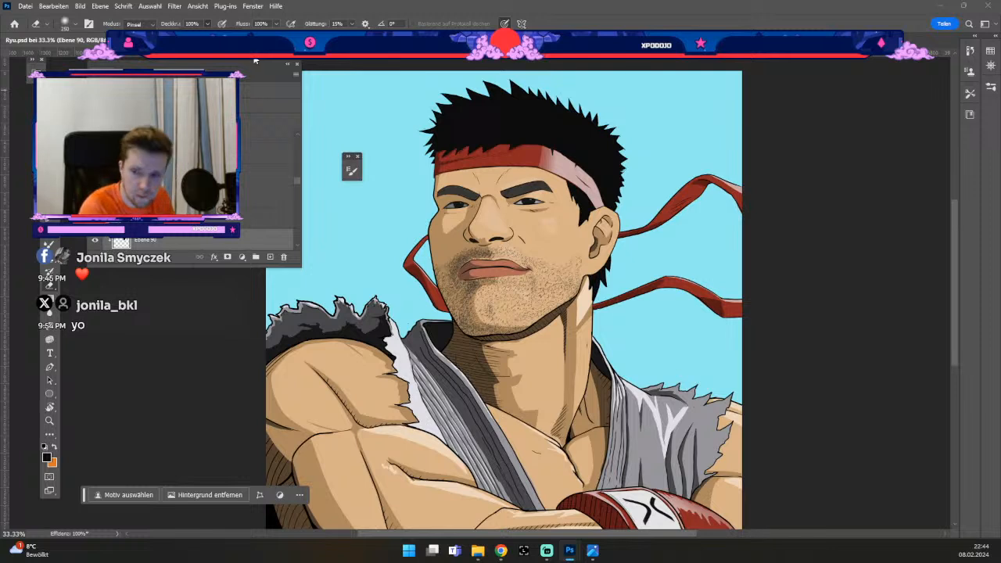
left_click(69, 23)
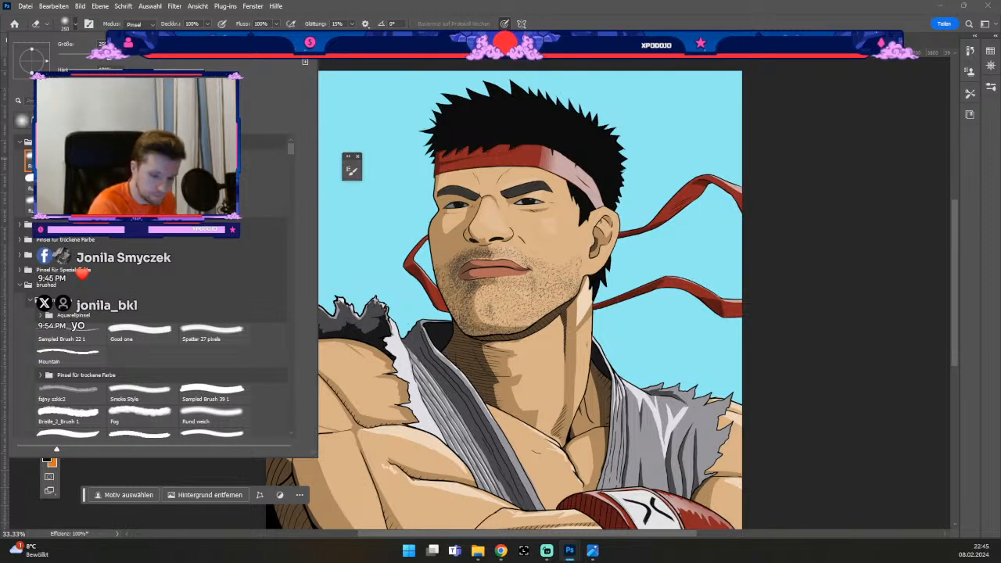
left_click(657, 121)
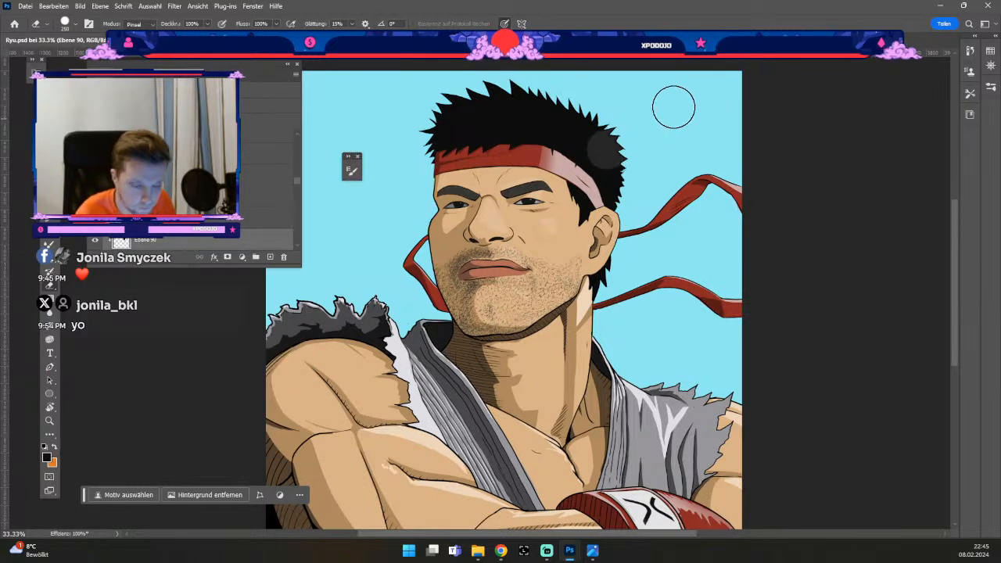
key("ctrl+z")
- Erase thin spiky grey highlights into the upper front hair on layer Ebene 90 with a small 10 to 30 px eraser, undoing a stray stroke
key("odiaeresis")
key("odiaeresis")
key("odiaeresis")
key("odiaeresis")
key("odiaeresis")
key("odiaeresis")
key("odiaeresis")
key("odiaeresis")
key("odiaeresis")
key("odiaeresis")
key("odiaeresis")
key("odiaeresis")
key("odiaeresis")
key("numbersign")
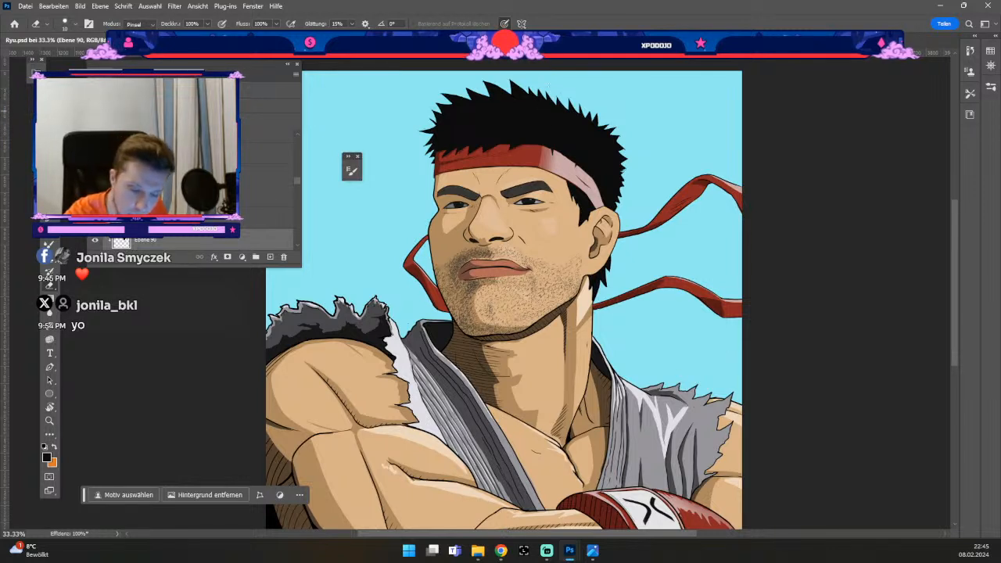
key("numbersign")
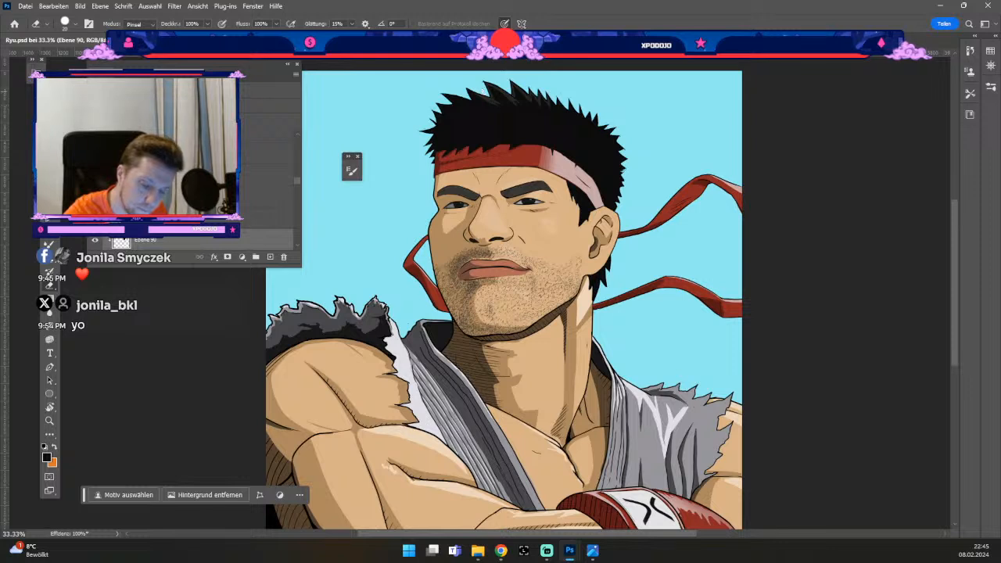
key("ctrl+z")
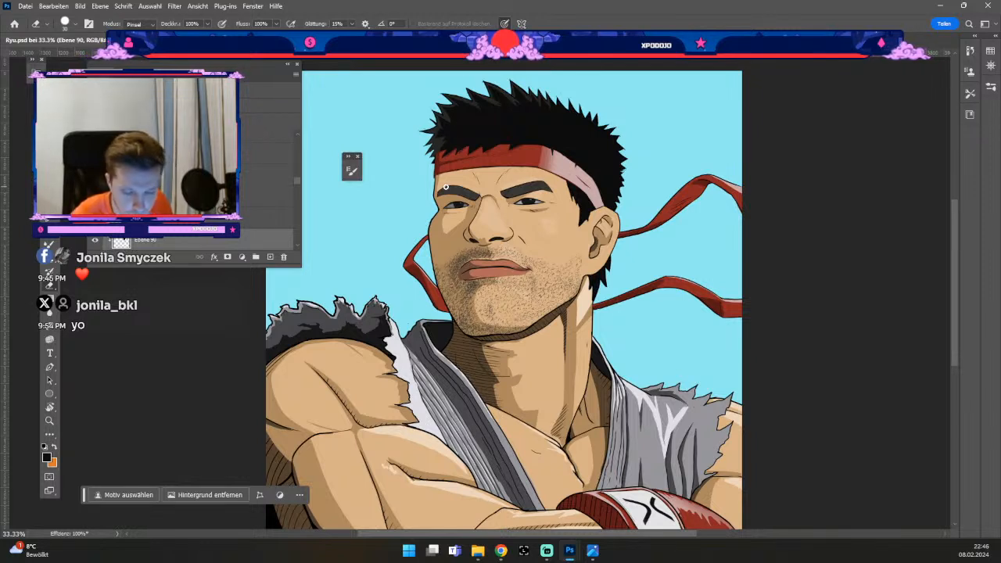
- Reduce the eraser to 15 px and cut finer grey strands into the hair's outer edge at the back of the head
key("ctrl+plus")
key("space")
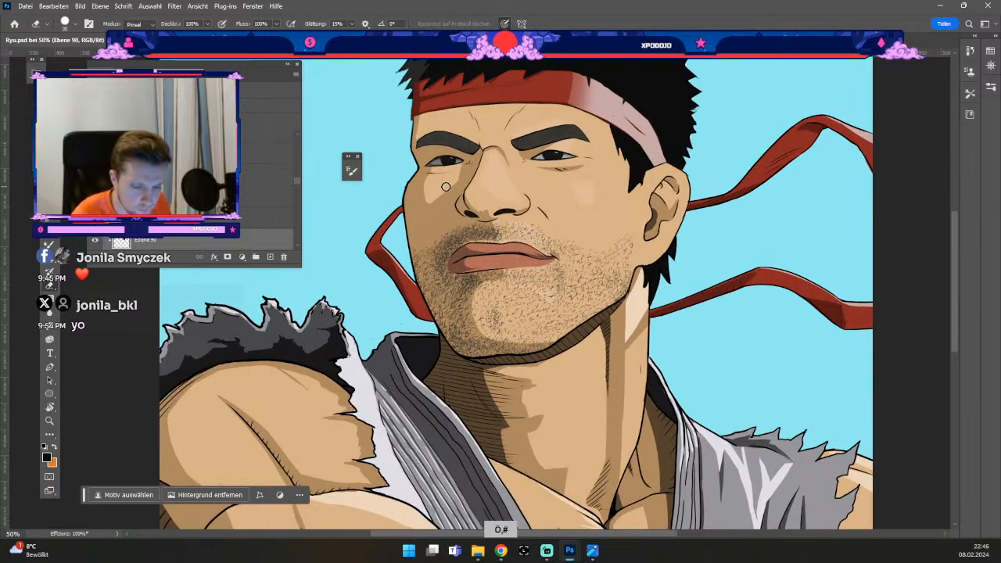
left_click_drag(509, 210, 523, 293)
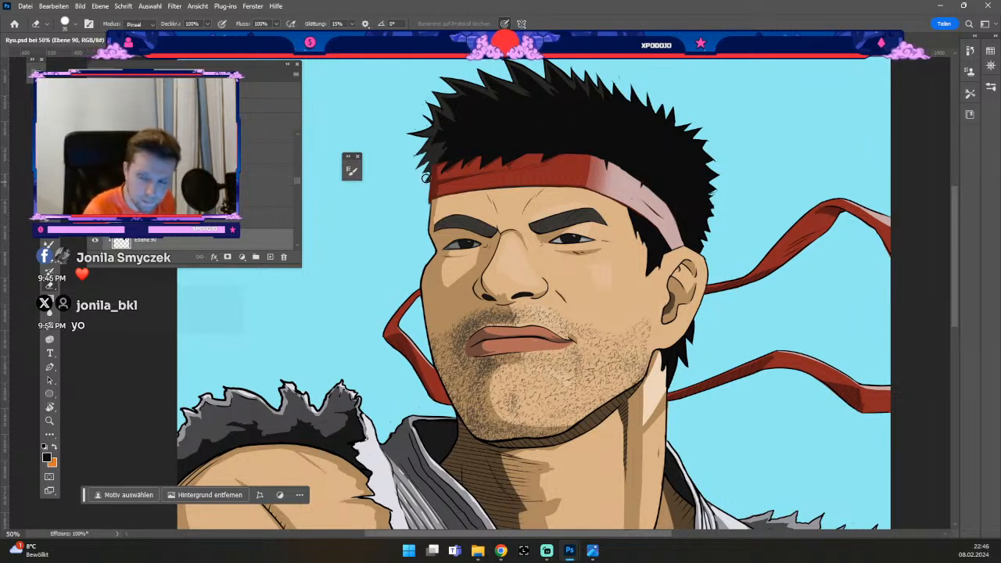
key("odiaeresis")
key("odiaeresis")
key("numbersign")
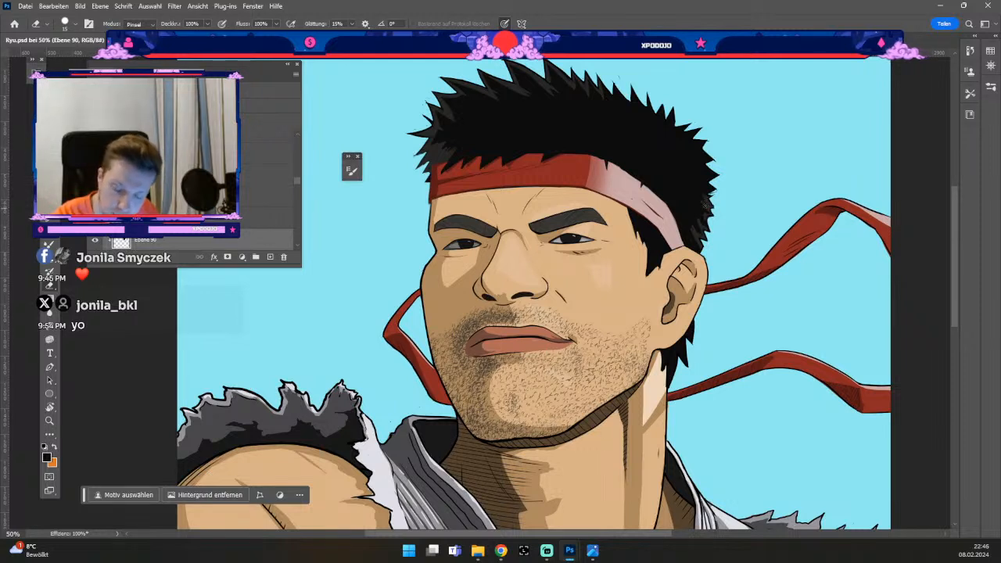
- Cut fine grey strands into the side hair above the headband on layer Ebene 90, undoing the stray eraser strokes
key("ctrl+z")
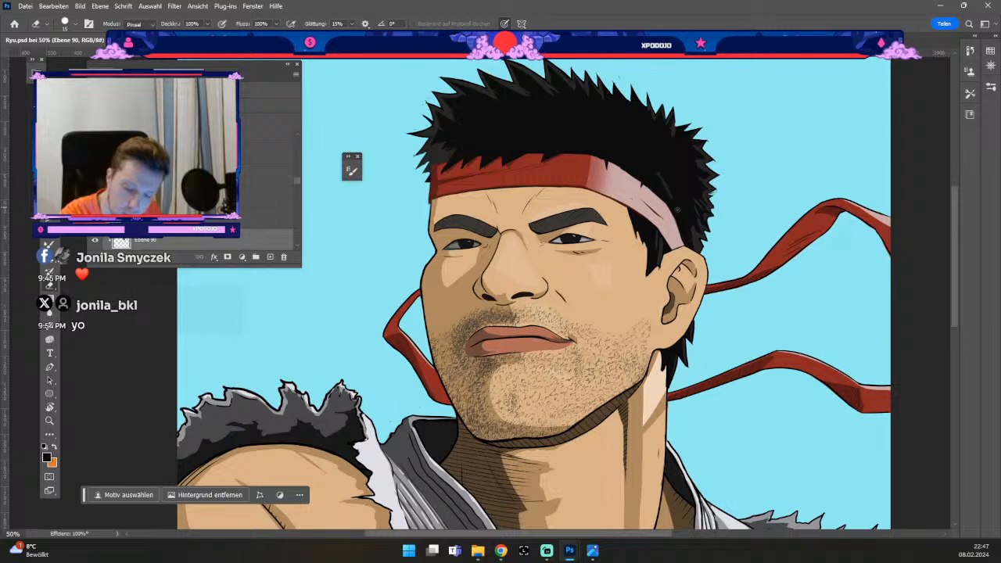
key("ctrl+z")
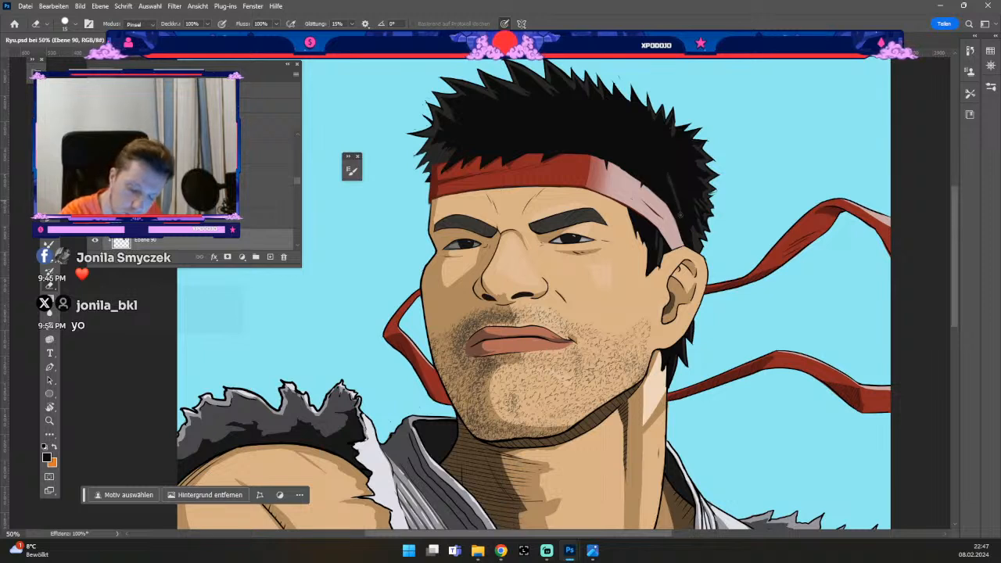
key("ctrl+z")
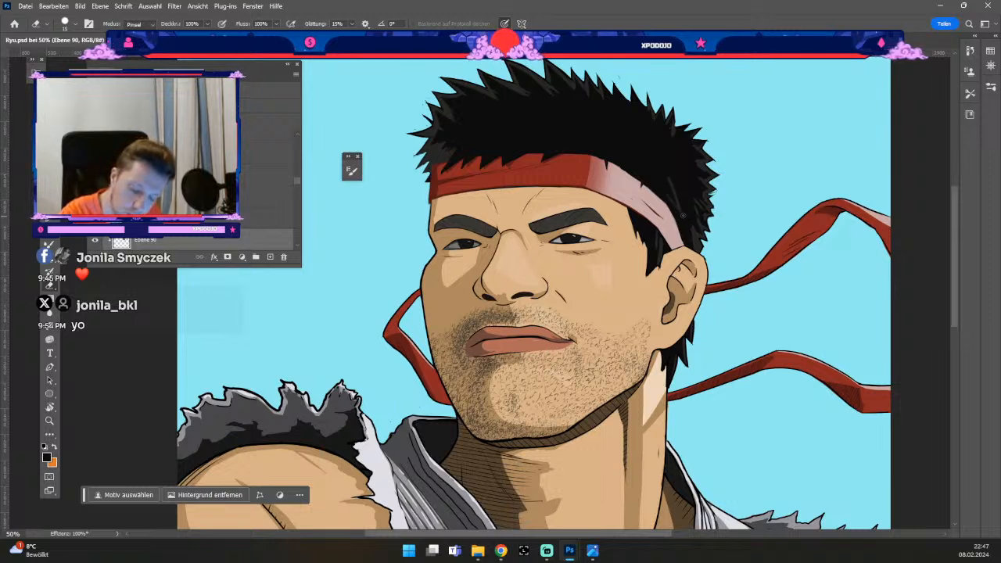
key("ctrl+z")
key("ctrl+z")
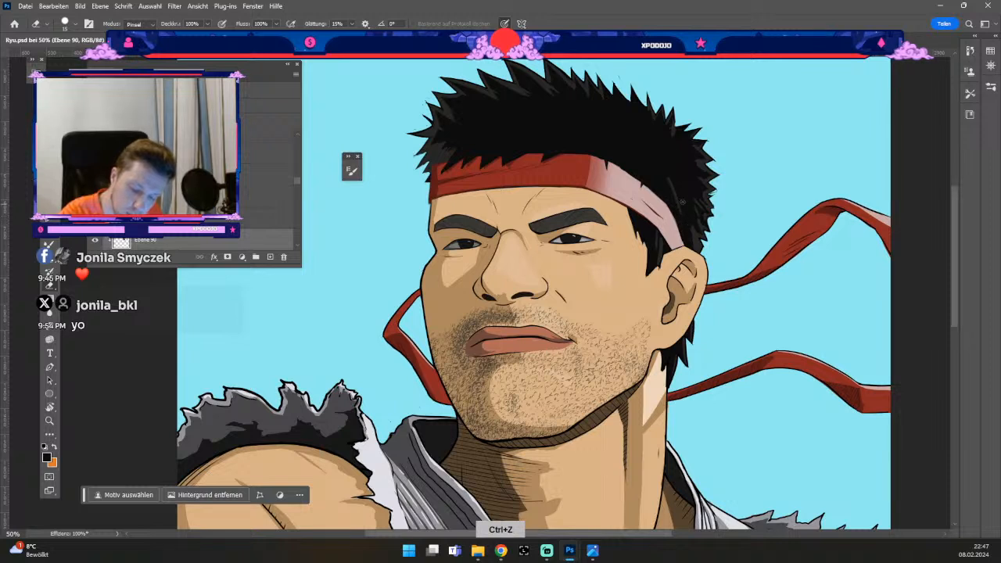
key("ctrl+z")
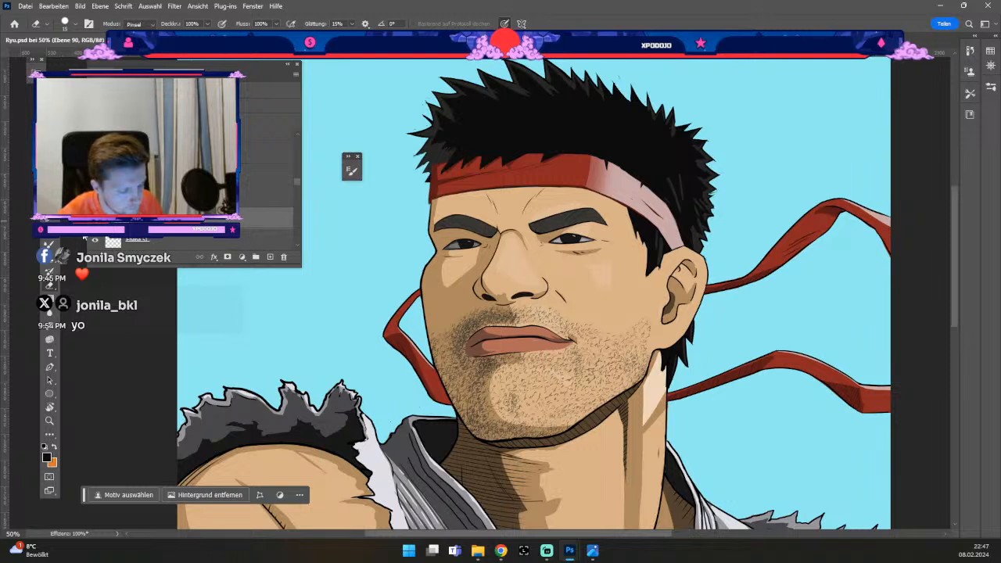
- Refine the hair's grey highlights on layer Ebene 90 with a black brush reduced to 15 px, undoing a stray stroke
key("b")
key("odiaeresis")
key("odiaeresis")
key("odiaeresis")
key("odiaeresis")
key("odiaeresis")
key("odiaeresis")
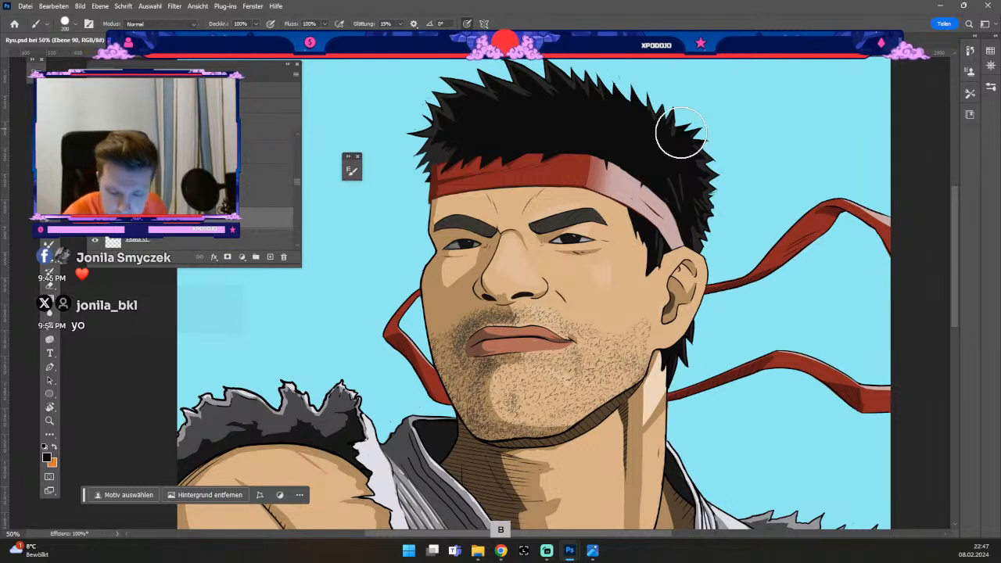
key("odiaeresis")
key("odiaeresis")
key("odiaeresis")
key("odiaeresis")
key("odiaeresis")
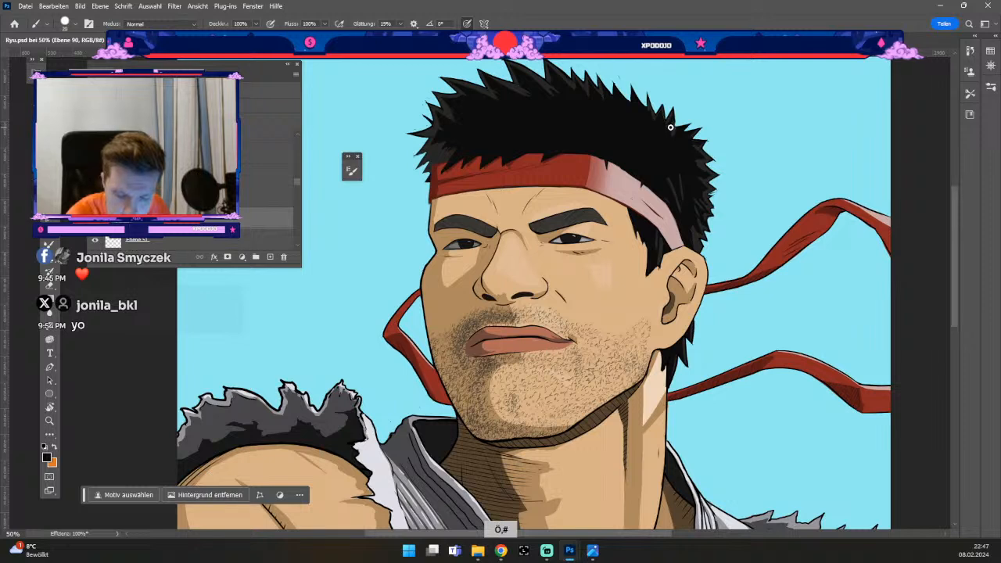
key("odiaeresis")
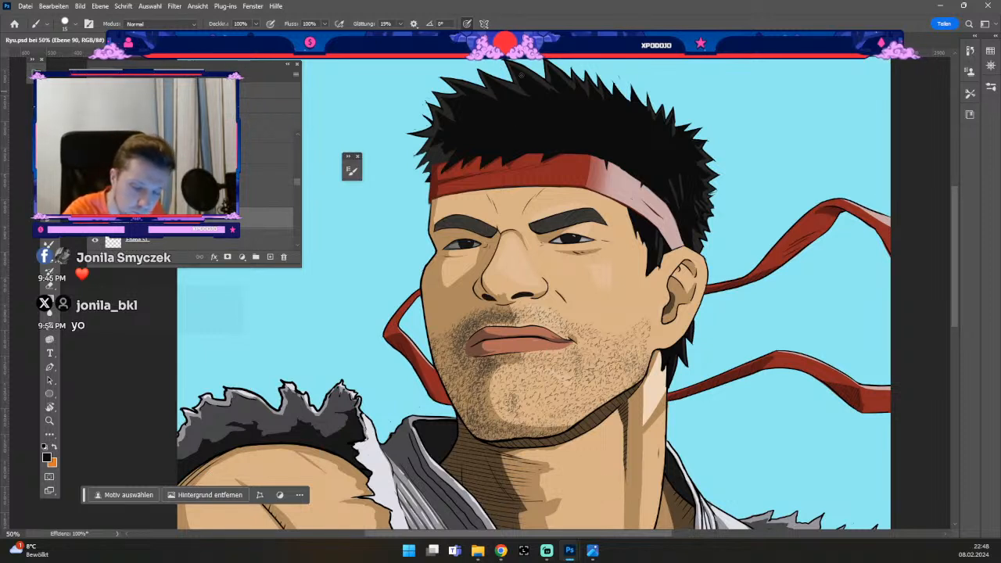
key("ctrl+z")
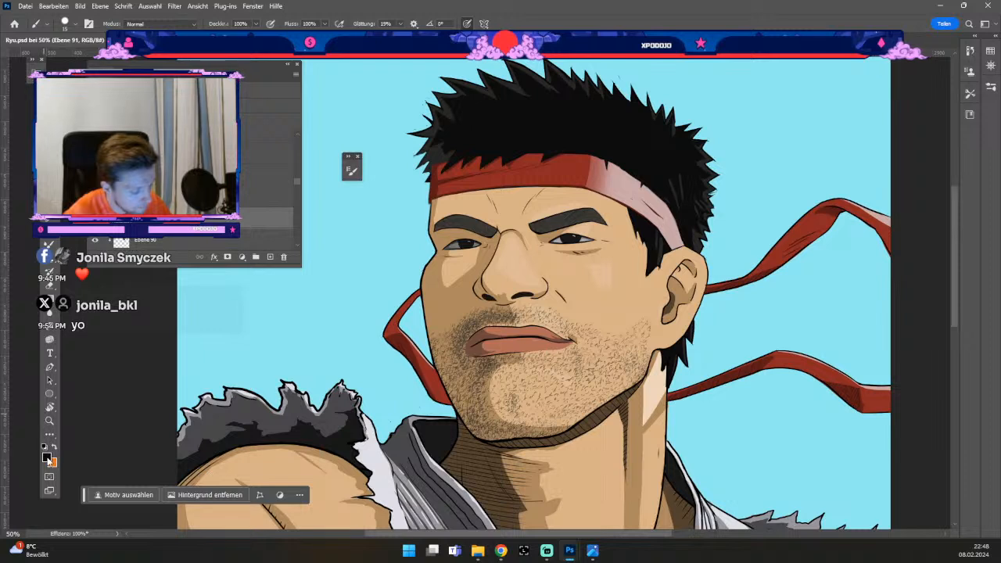
- Set the foreground colour to the blue-grey #8f9db2 for highlights on layer Ebene 91
key("F7")
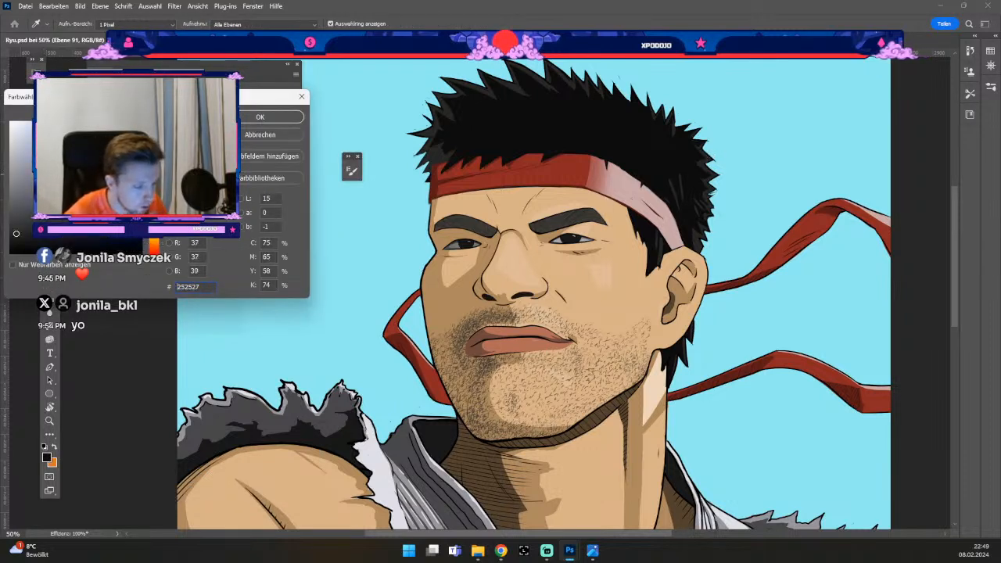
left_click(21, 159)
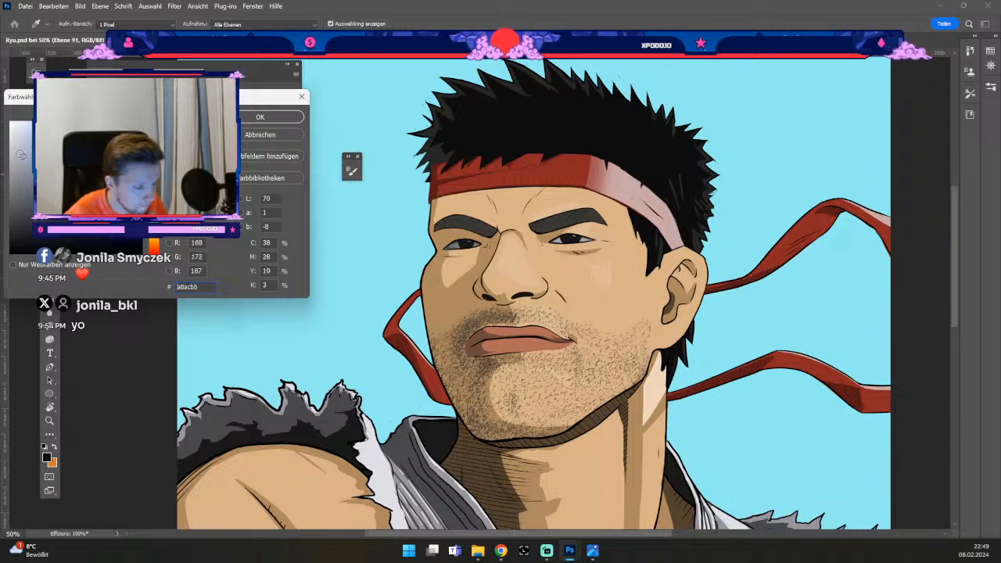
left_click(22, 160)
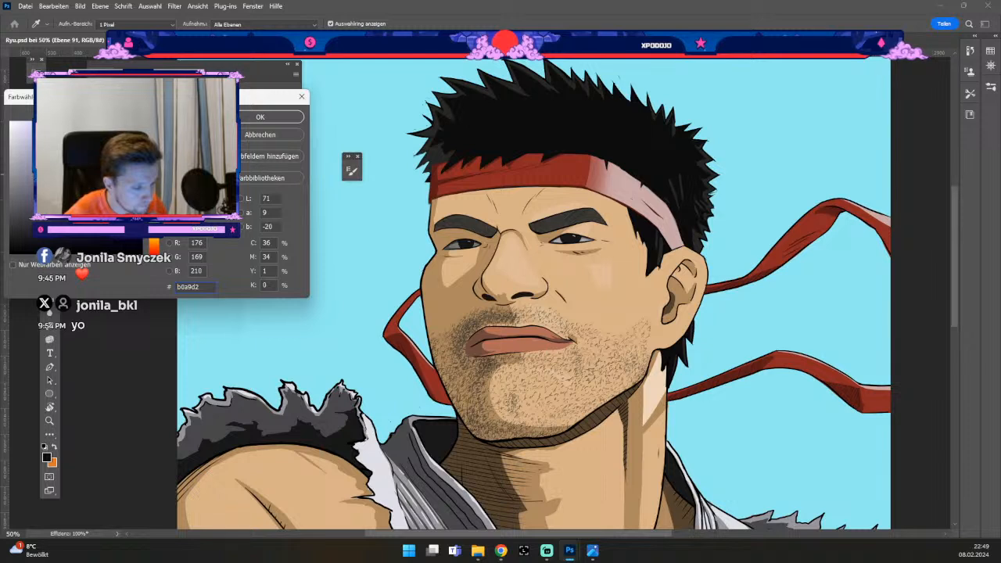
left_click(22, 157)
left_click_drag(23, 156, 39, 176)
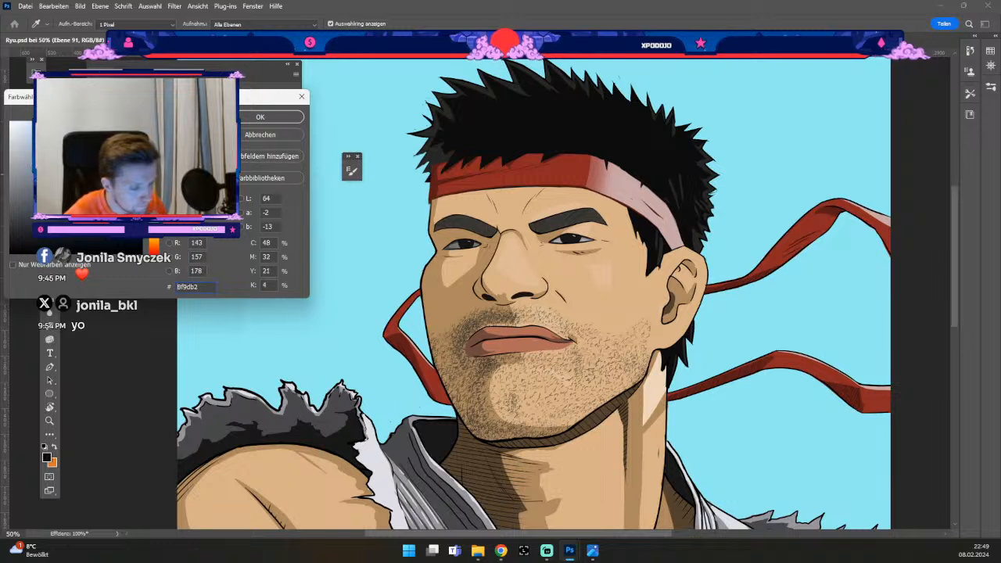
key("Return")
- Paint first blue-grey highlights at the back of the head with a brush reduced to about 9 px, undoing unwanted strokes
key("b")
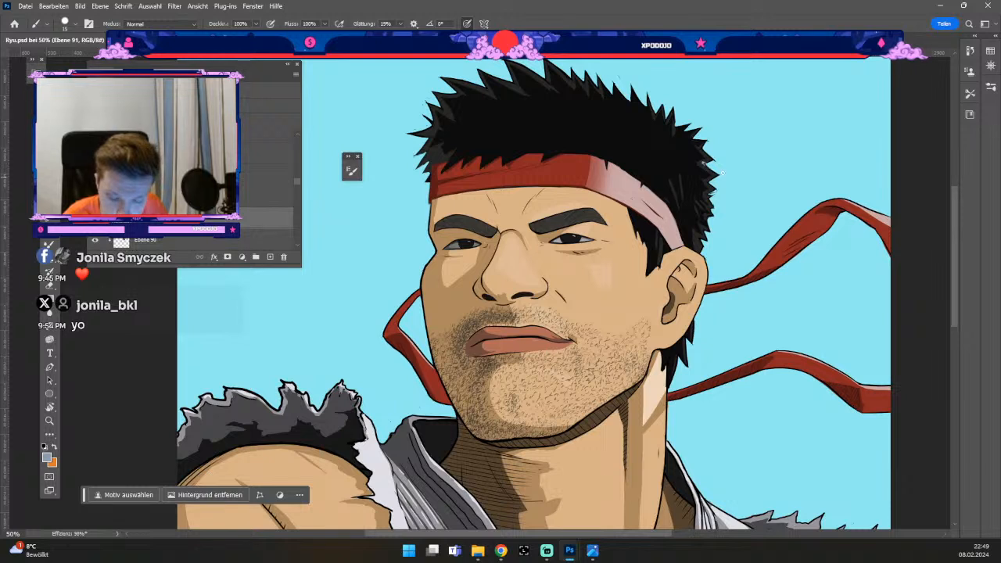
key("odiaeresis")
key("numbersign")
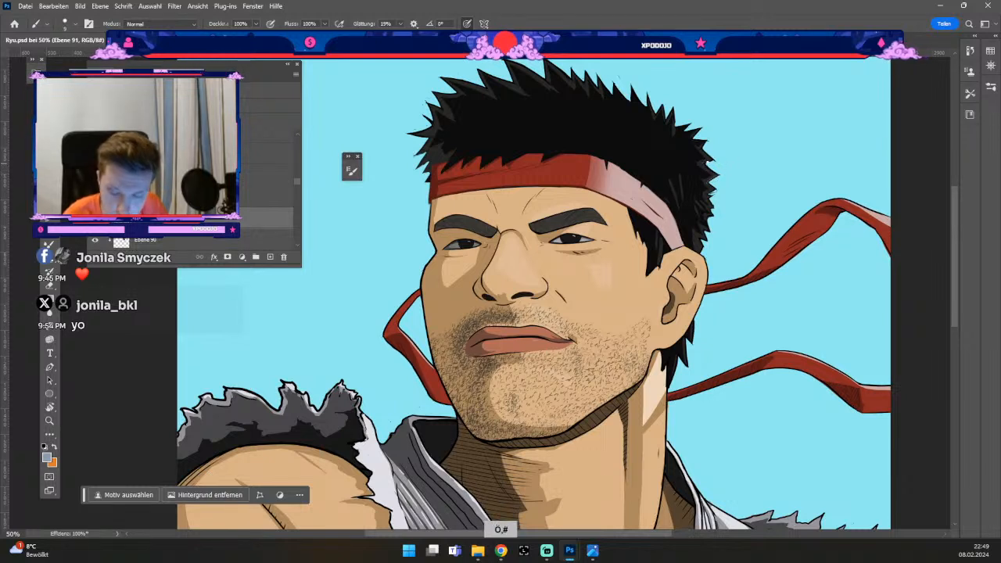
key("ctrl+z")
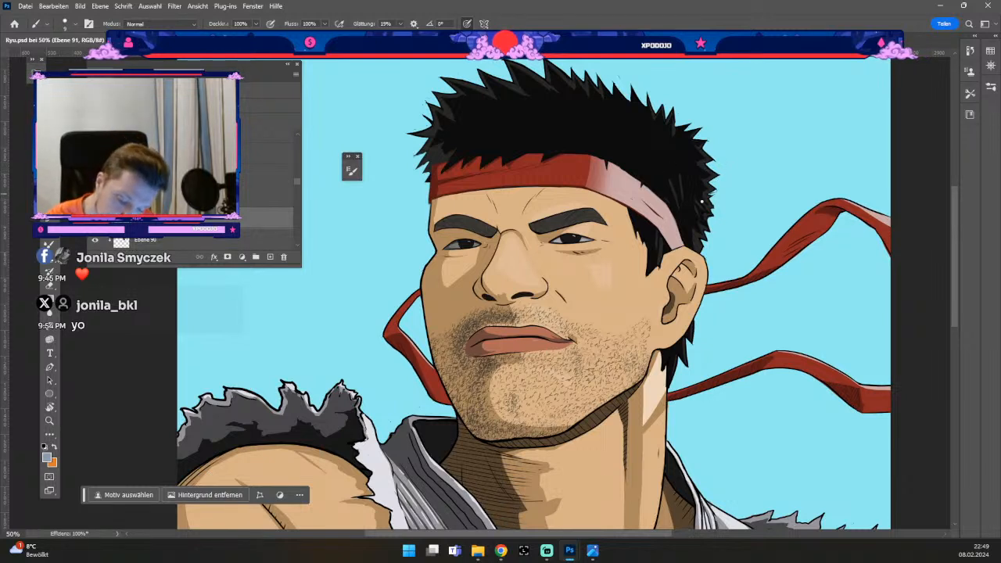
key("ctrl+z")
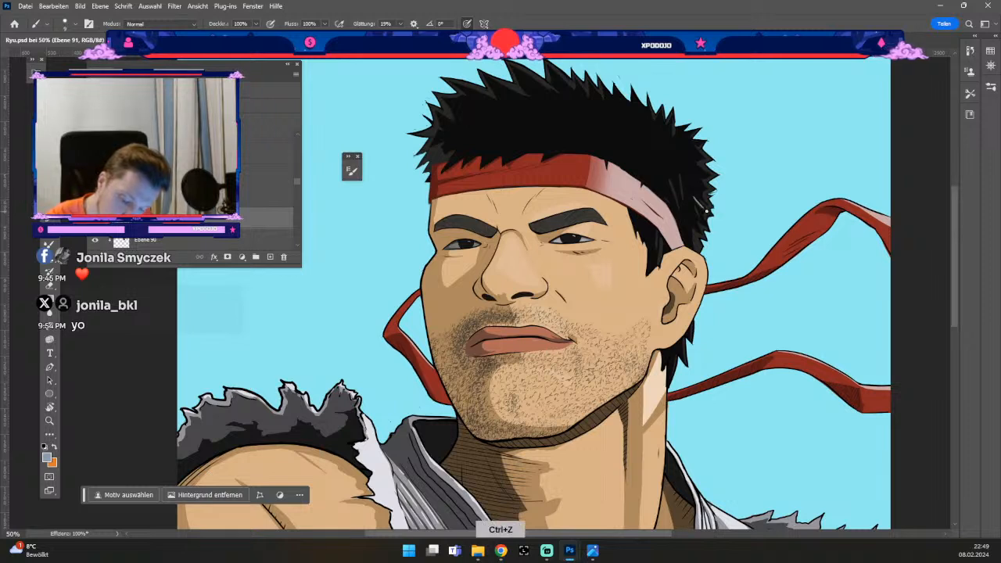
key("ctrl+z")
key("ctrl+z")
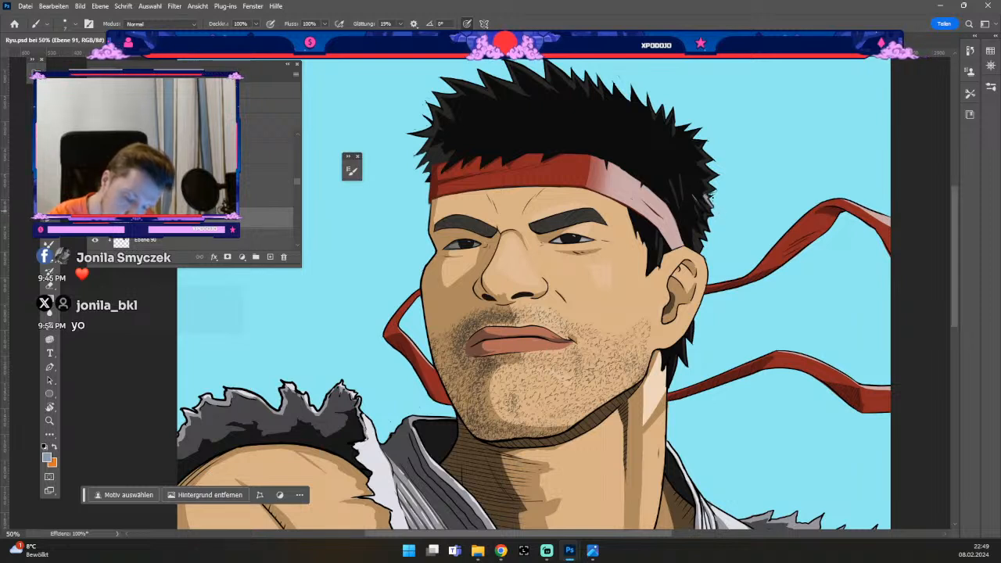
- Build up blue-grey hair highlights along the back of the head, alternately painting and erasing them into thin spikes with small tips
key("e")
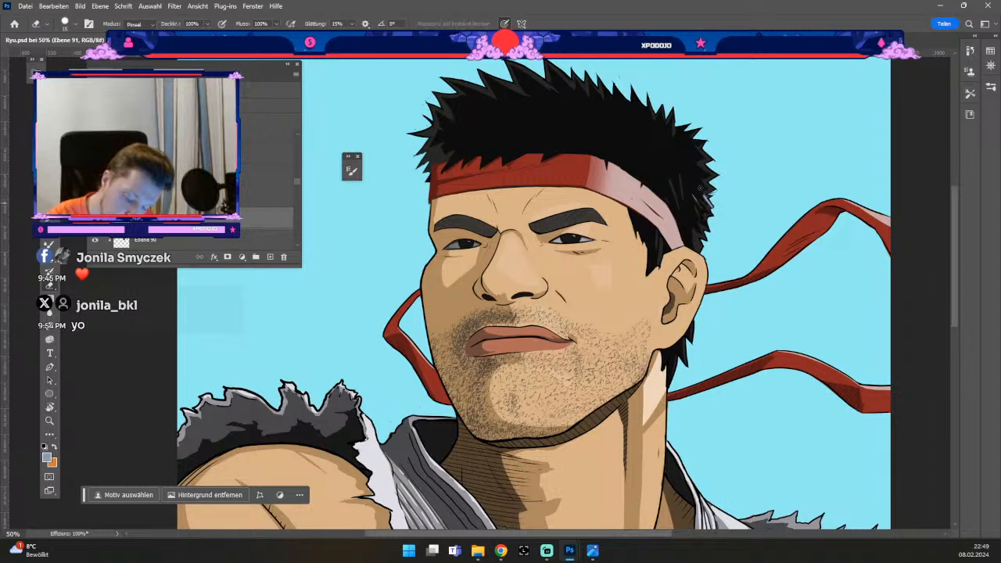
key("b")
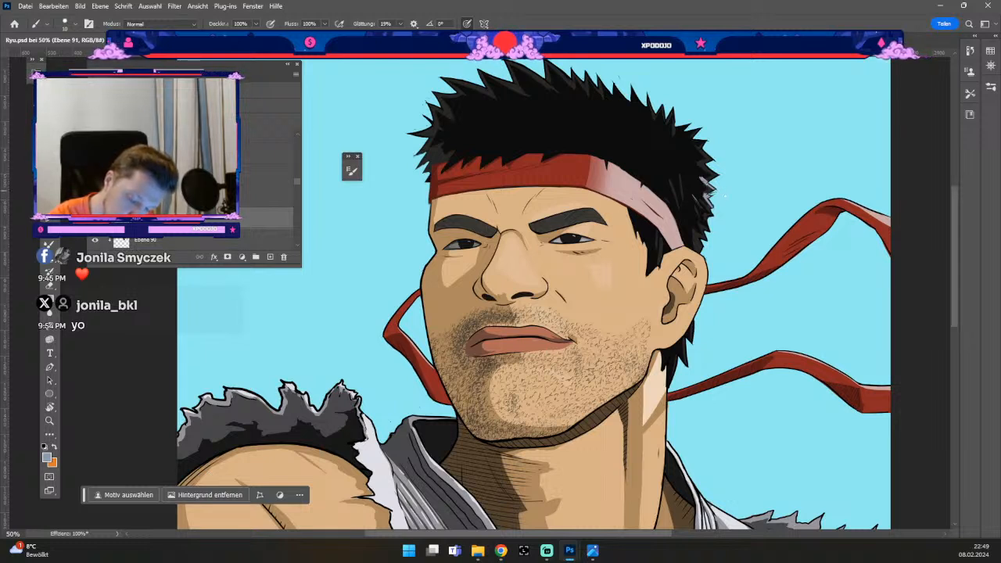
key("e")
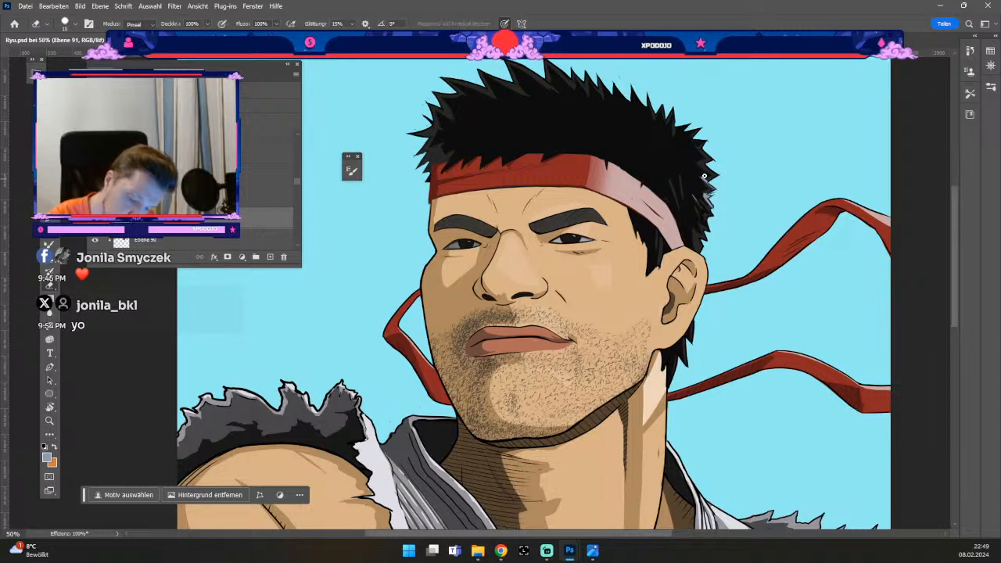
key("b")
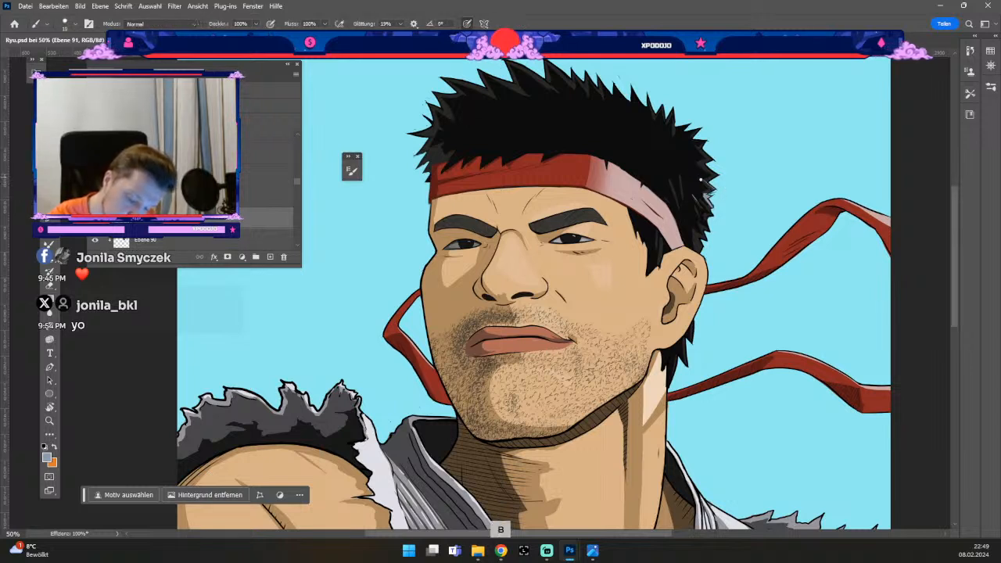
key("e")
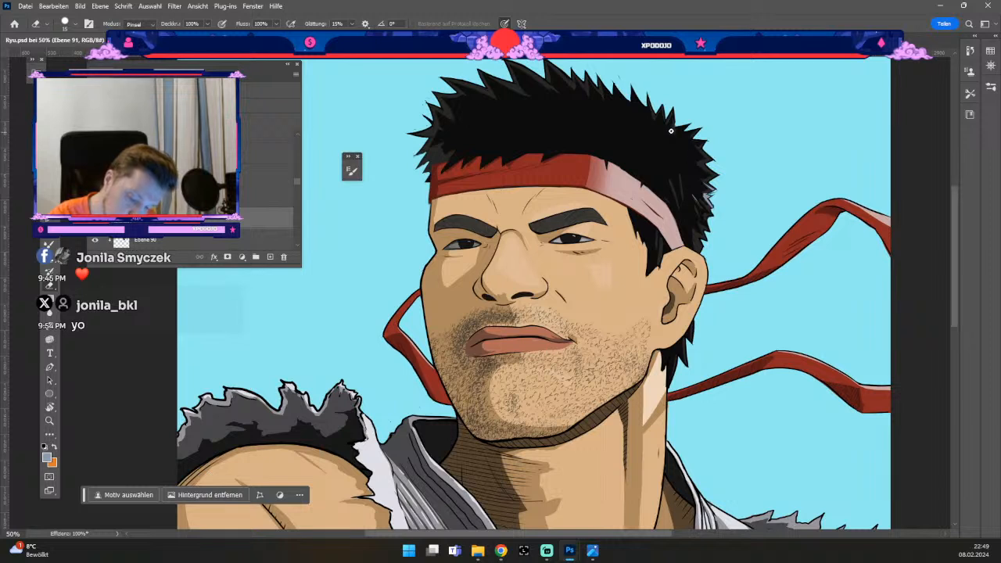
key("b")
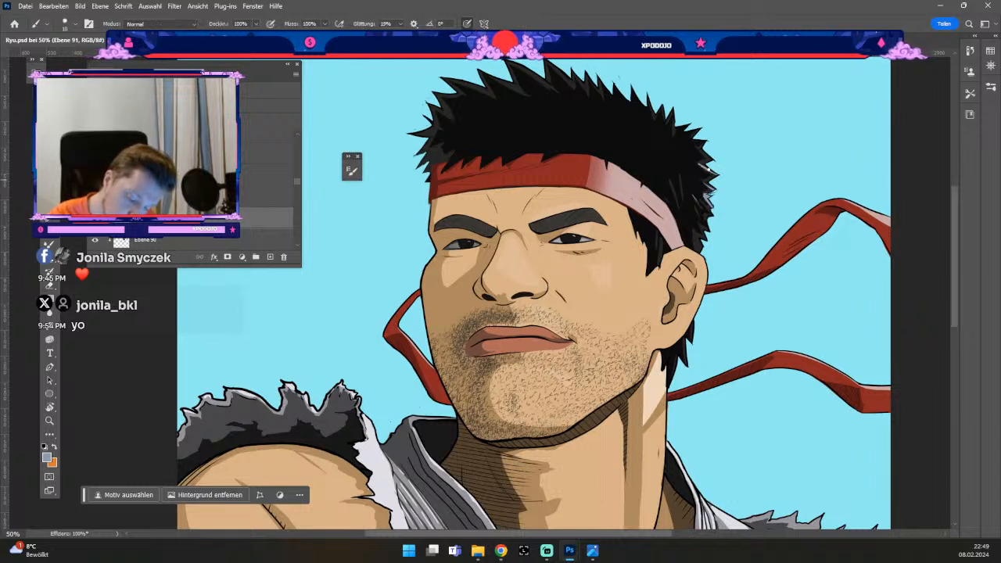
key("e")
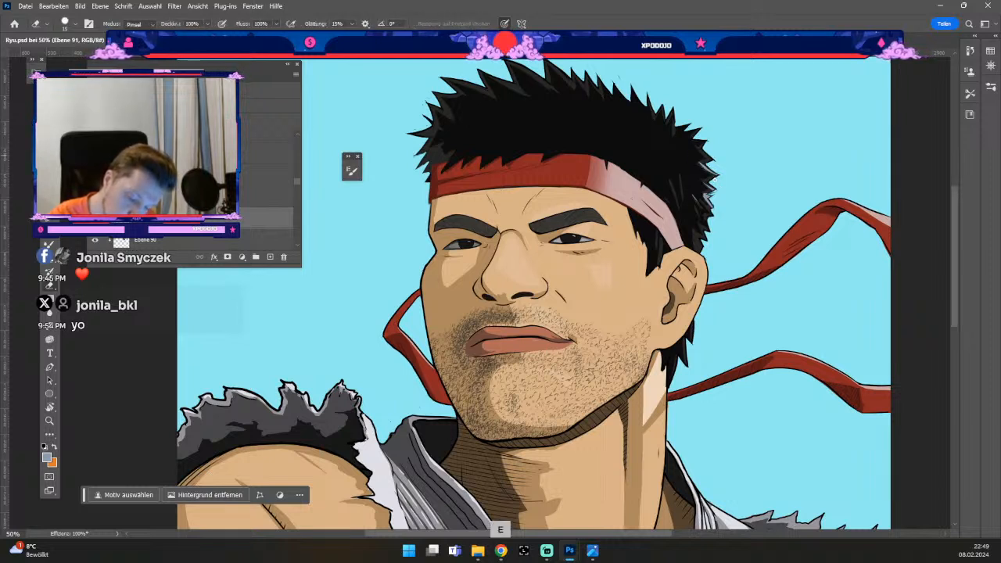
key("b")
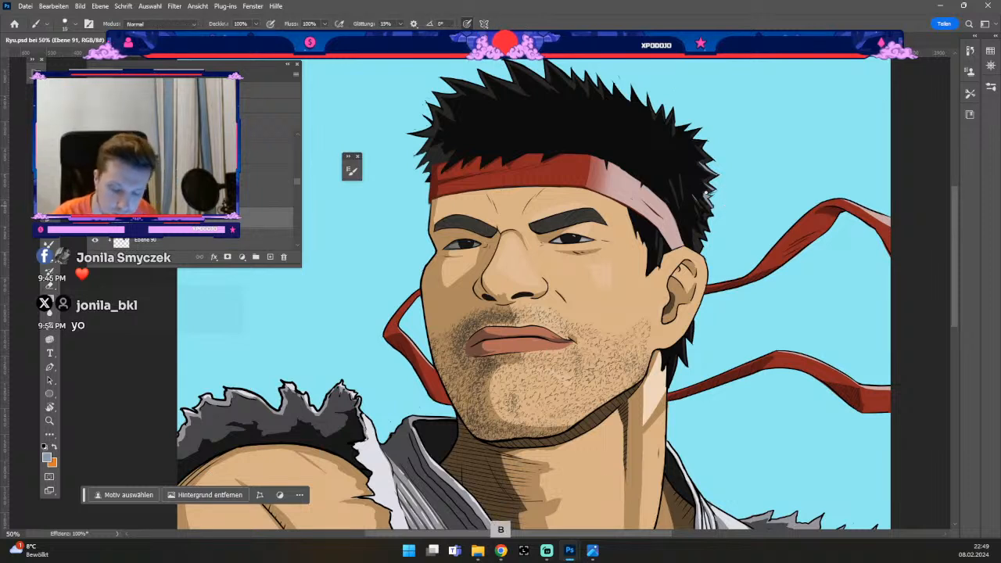
key("e")
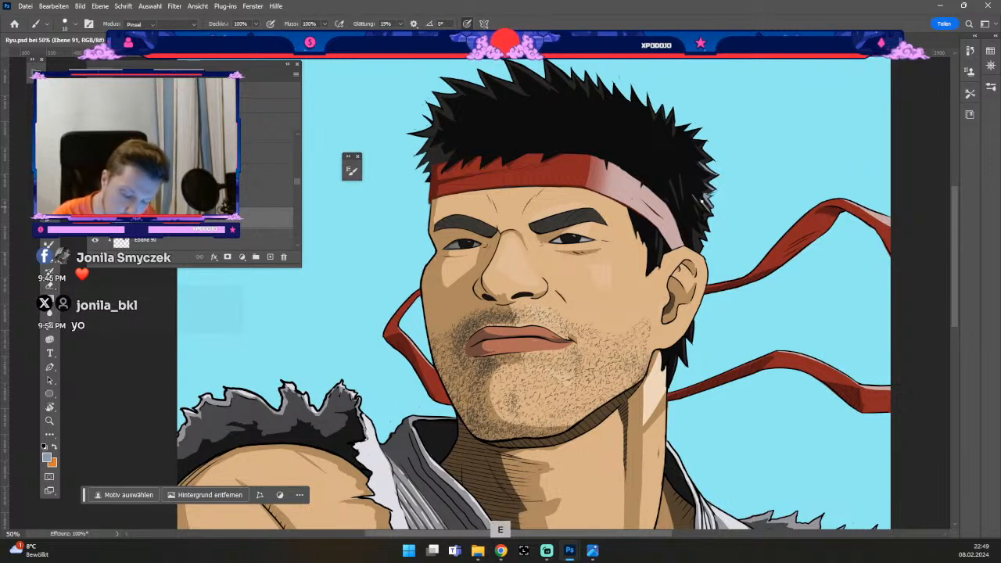
key("ctrl+z")
key("odiaeresis")
key("numbersign")
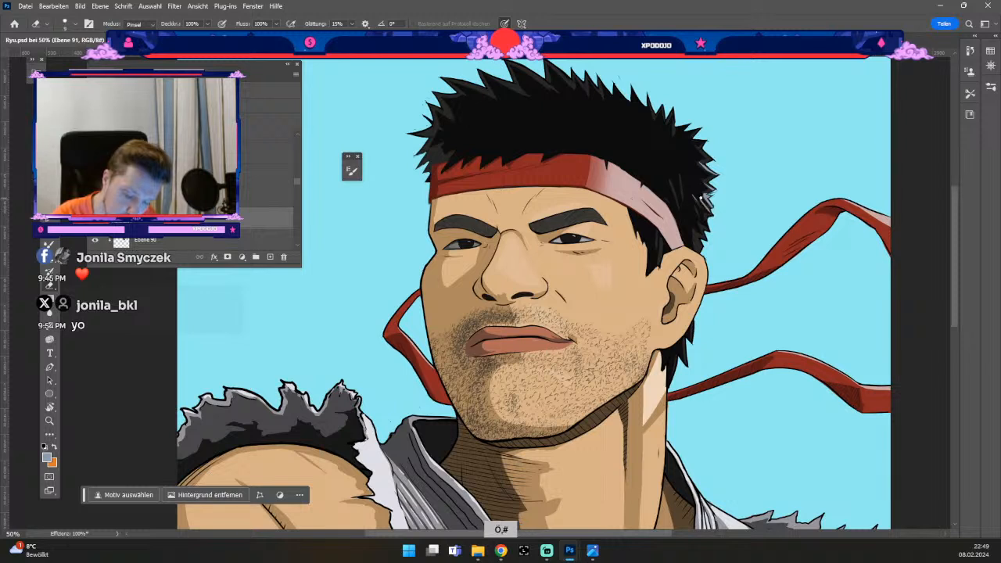
- Paint long blue-grey strands in the side hair above the headband and thin them into tapered streaks with a small eraser
key("e")
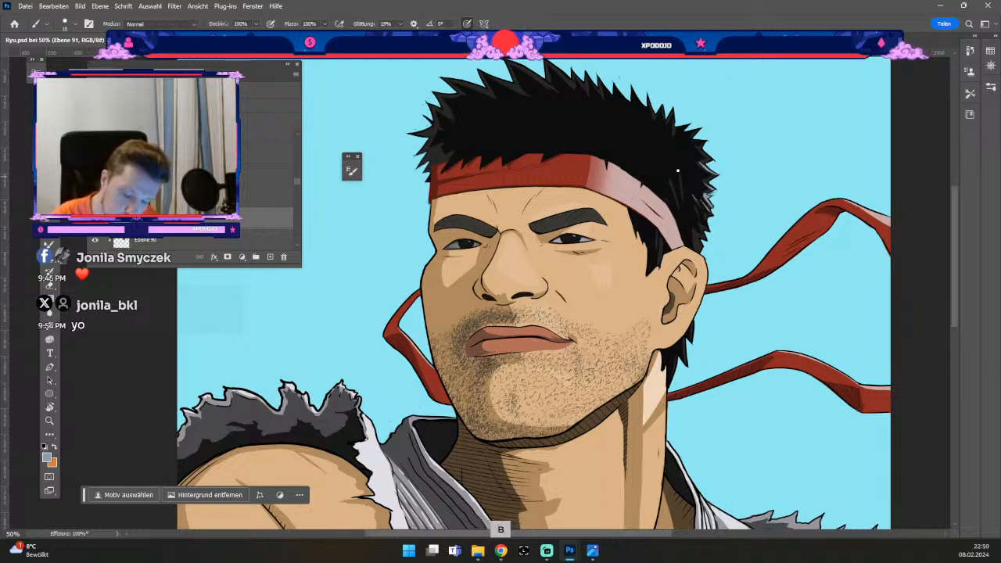
key("e")
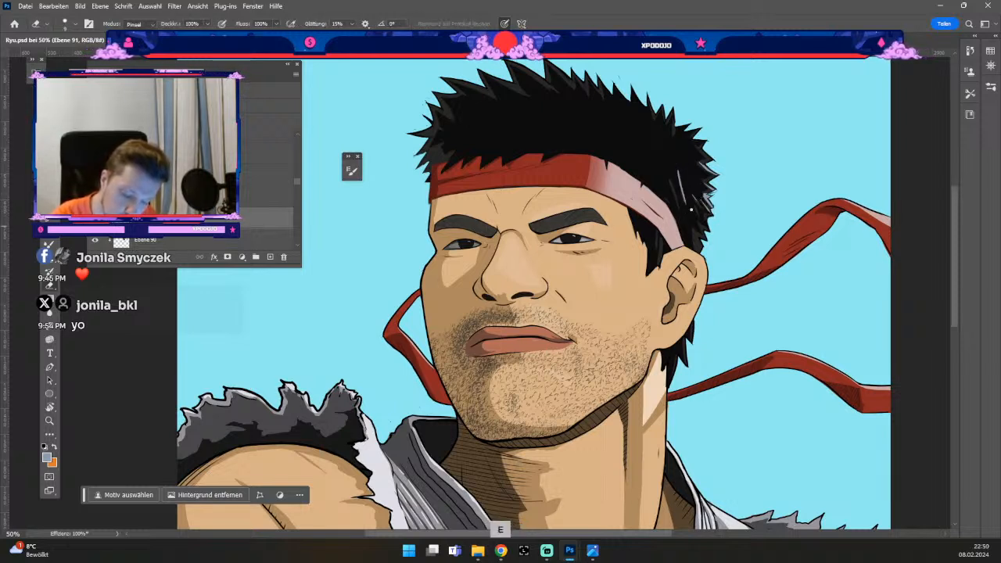
key("odiaeresis")
key("numbersign")
left_click_drag(677, 167, 684, 214)
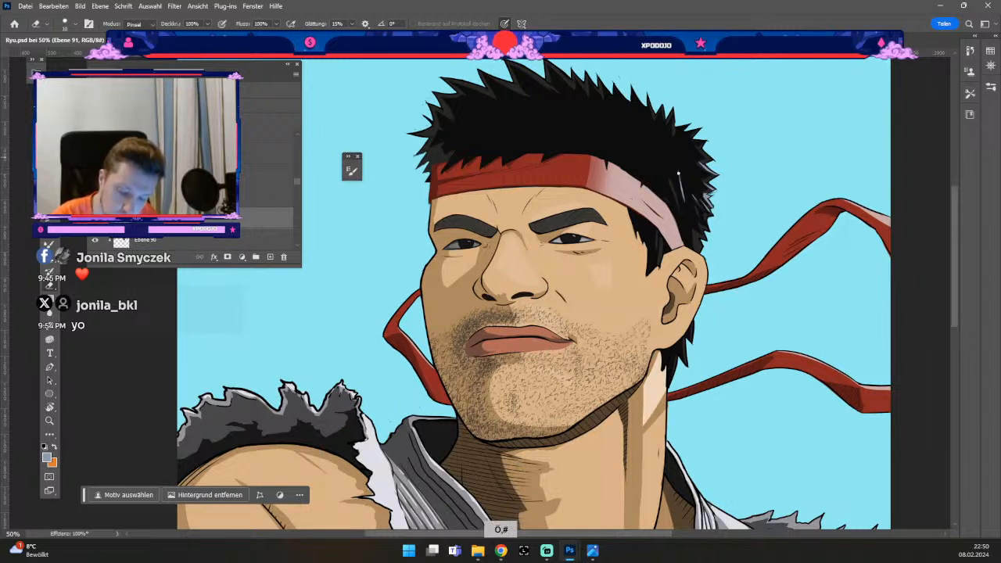
left_click_drag(678, 173, 684, 208)
key("e")
left_click_drag(671, 173, 680, 208)
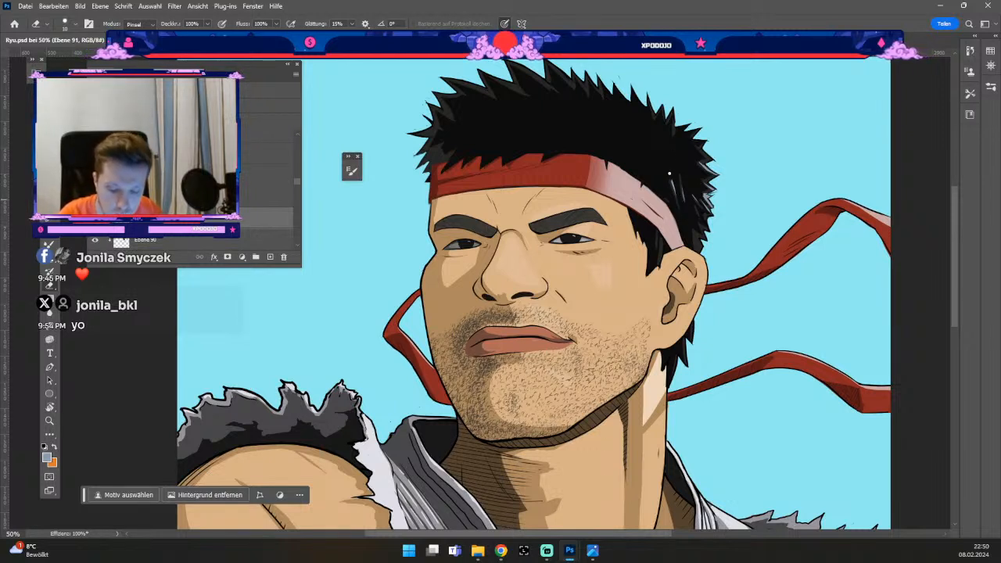
- Paint blue-grey highlights in the hair just behind the ear with a brush of about 20 px and thin them with the eraser
key("b")
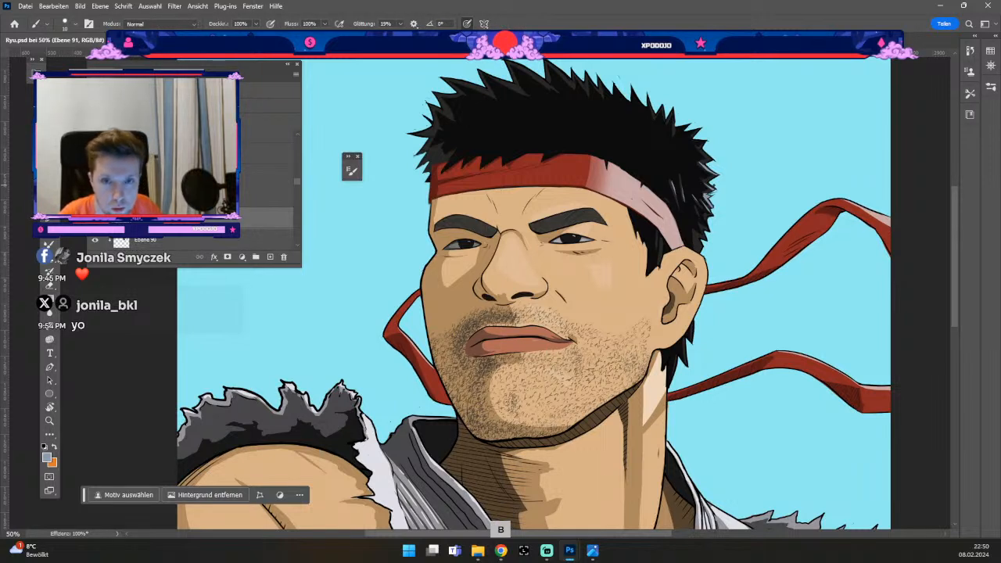
key("odiaeresis")
key("numbersign")
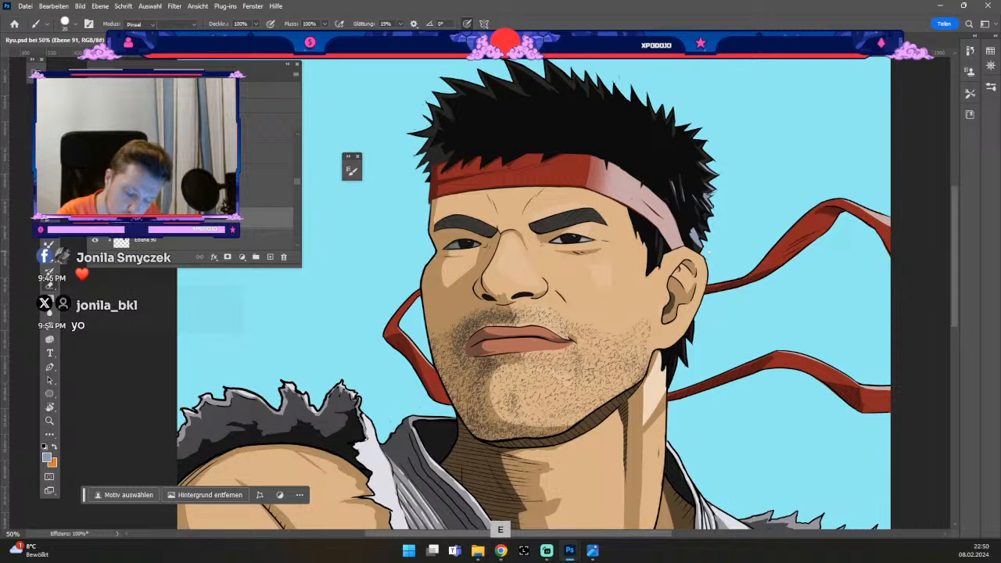
key("e")
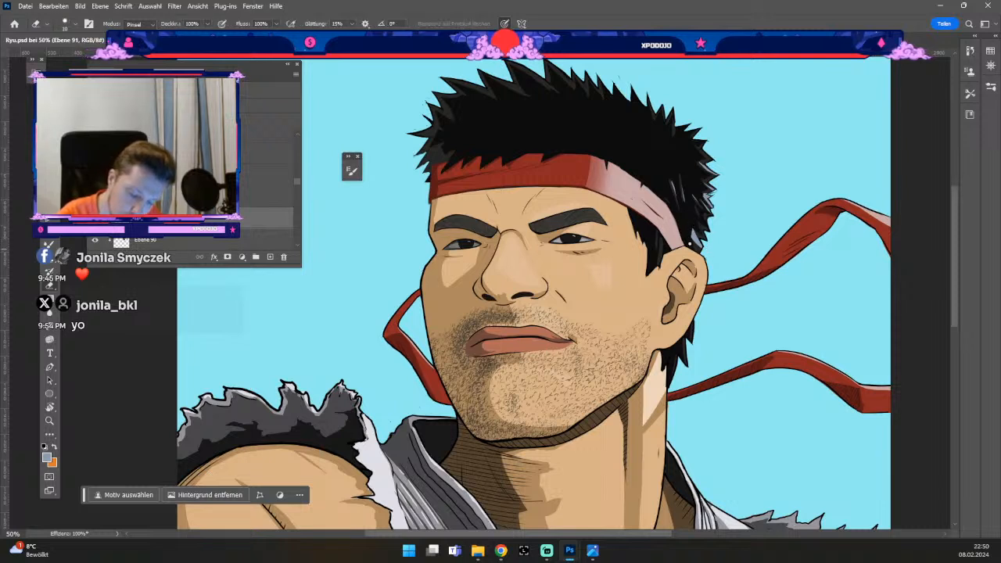
key("e")
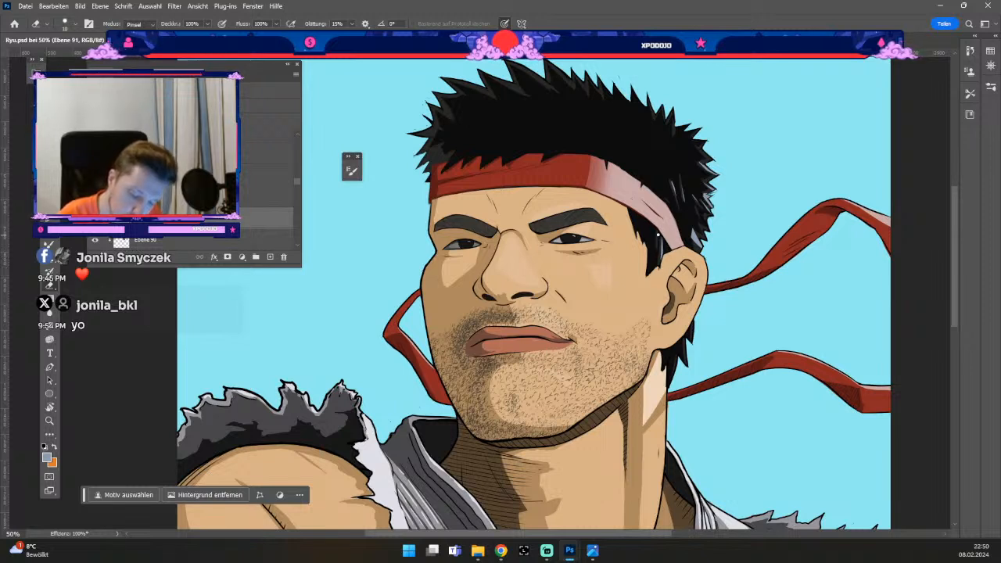
- Shape the blue-grey strands in the sideburn in front of the ear into narrow streaks with an eraser of about 9 px
key("e")
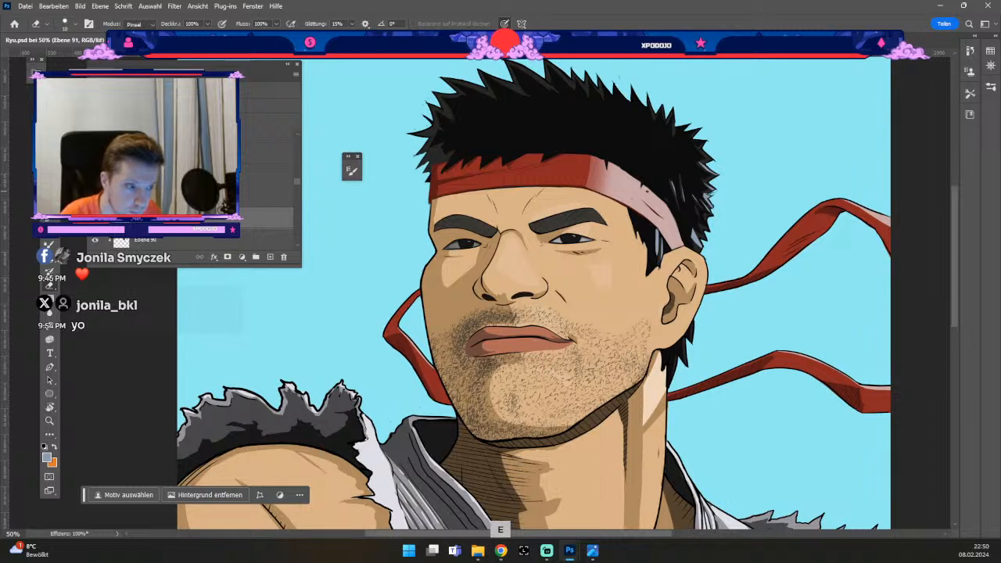
key("odiaeresis")
key("numbersign")
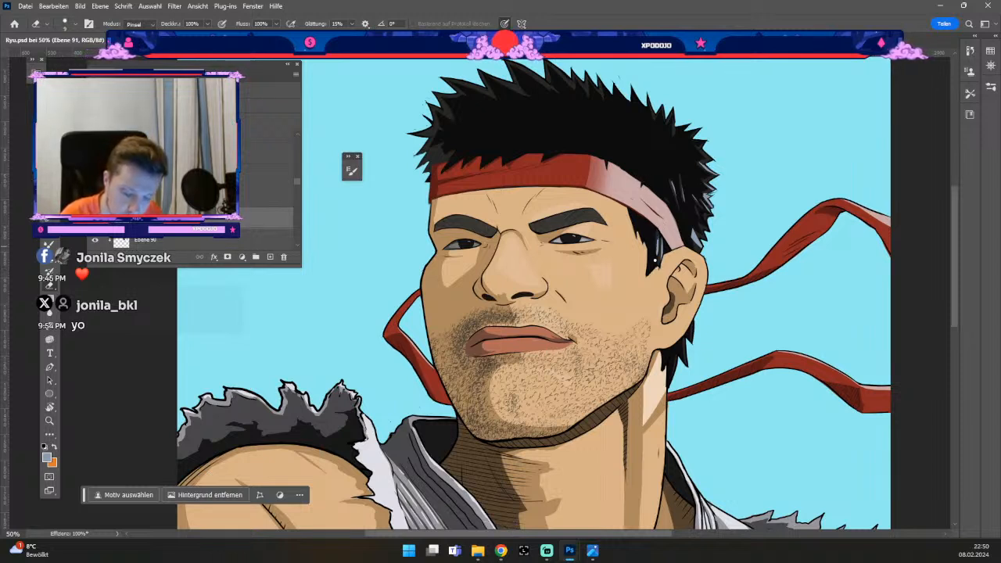
- Paint blue-grey highlights along the outer spikes at the back of the head with a 10 px brush, then undo the stroke at the nape
key("b")
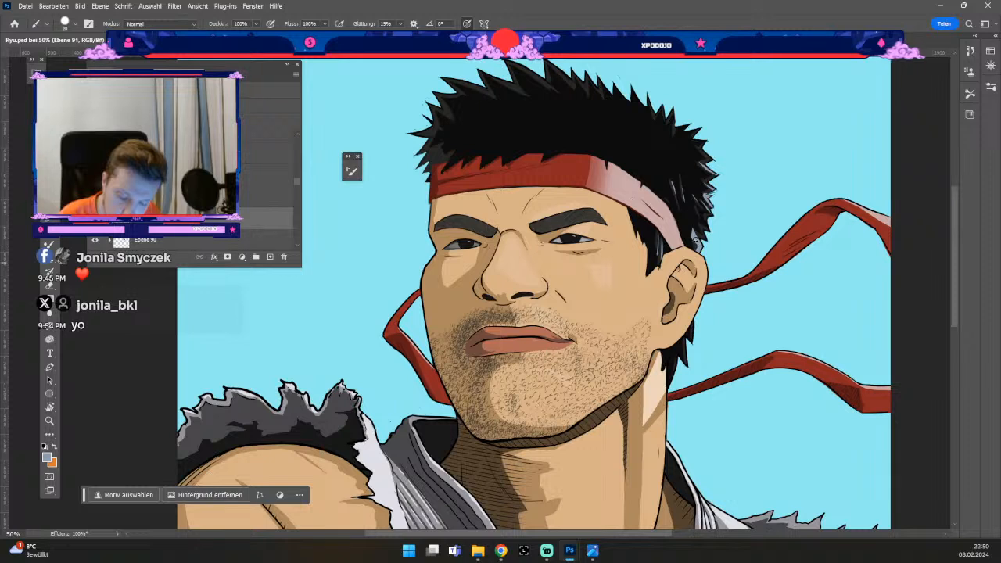
key("odiaeresis")
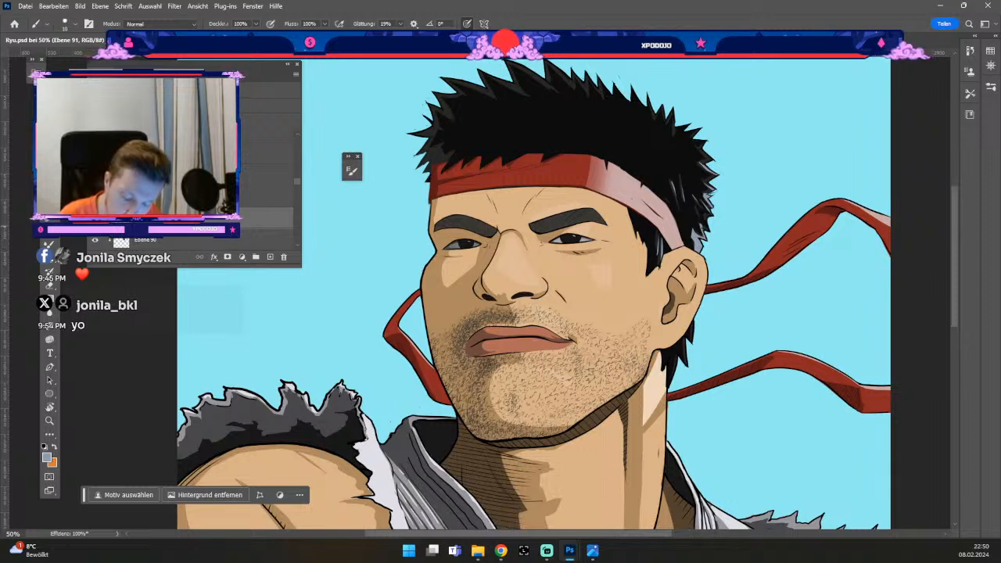
left_click_drag(703, 200, 708, 222)
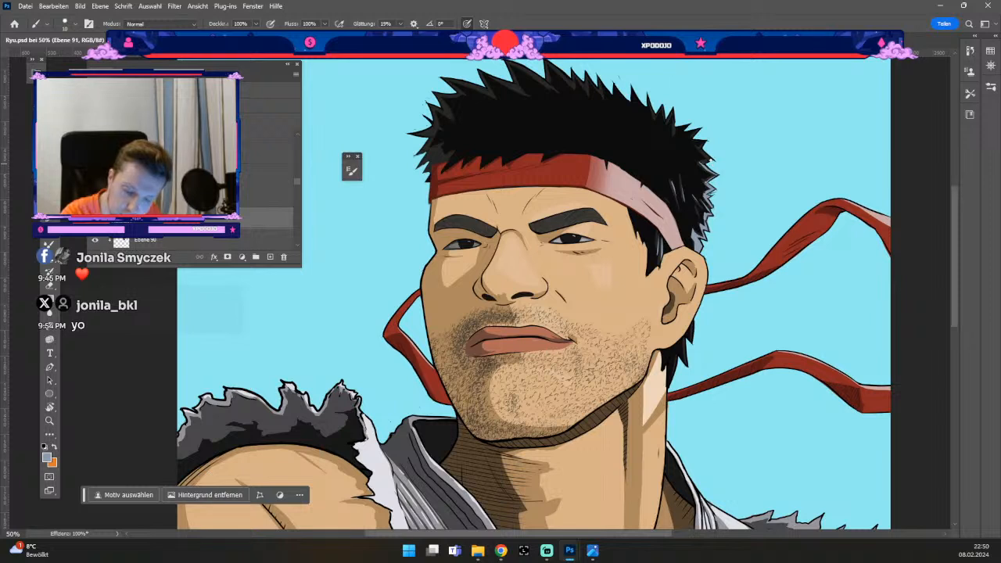
key("e")
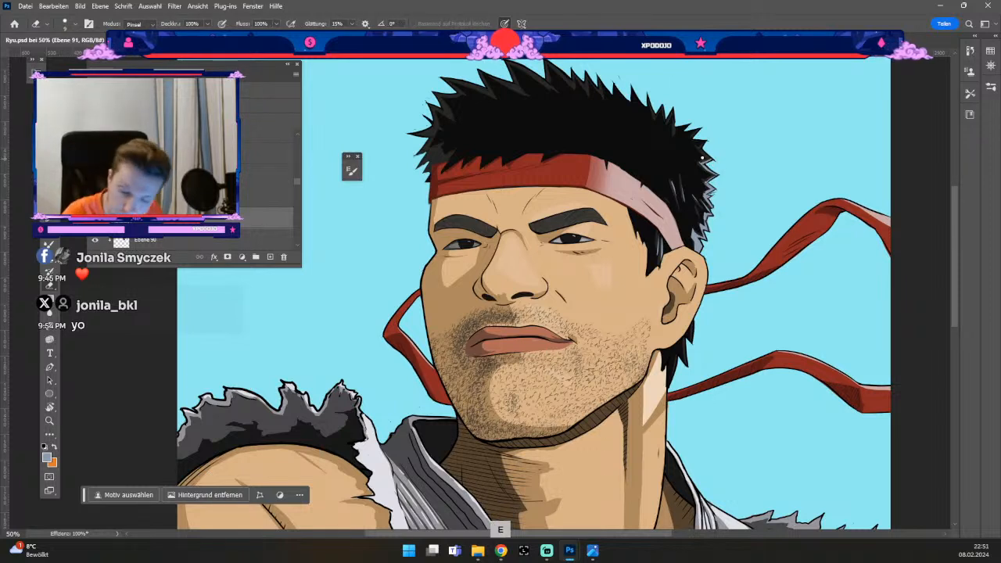
key("b")
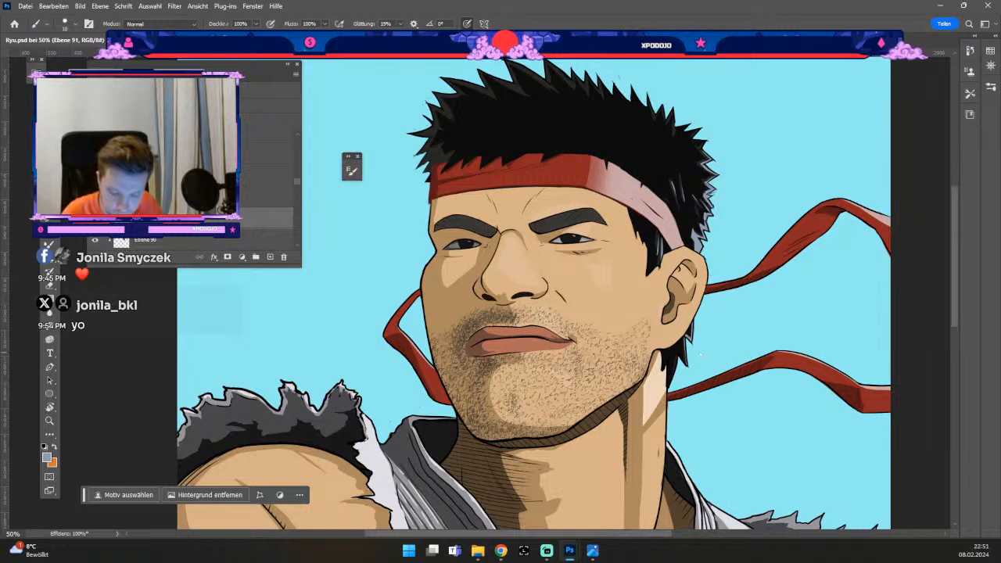
key("ctrl+z")
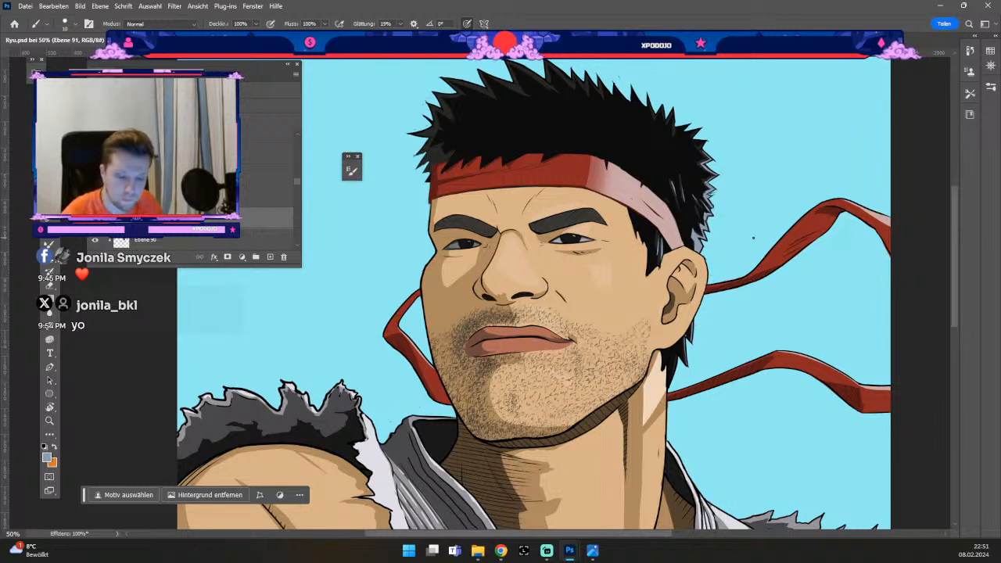
- Paint and erase thin blue-grey edge highlights on the front hair spikes above the headband, undoing unwanted strokes
key("b")
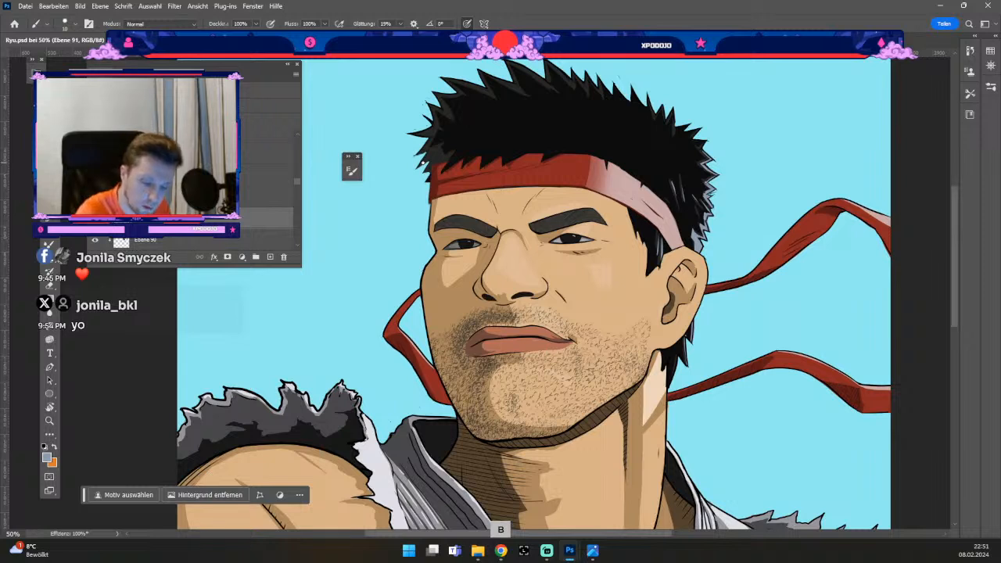
key("ctrl+z")
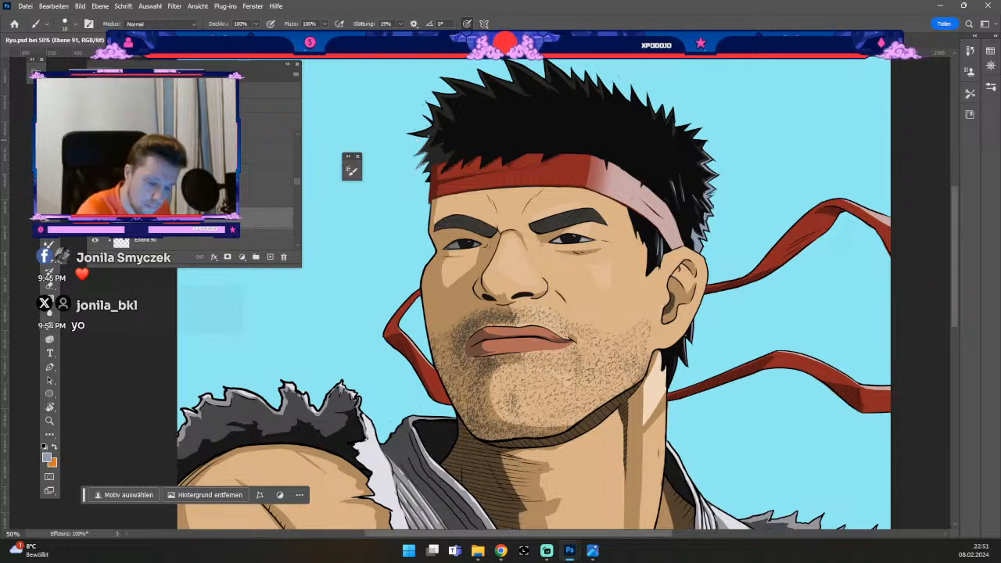
key("ctrl+z")
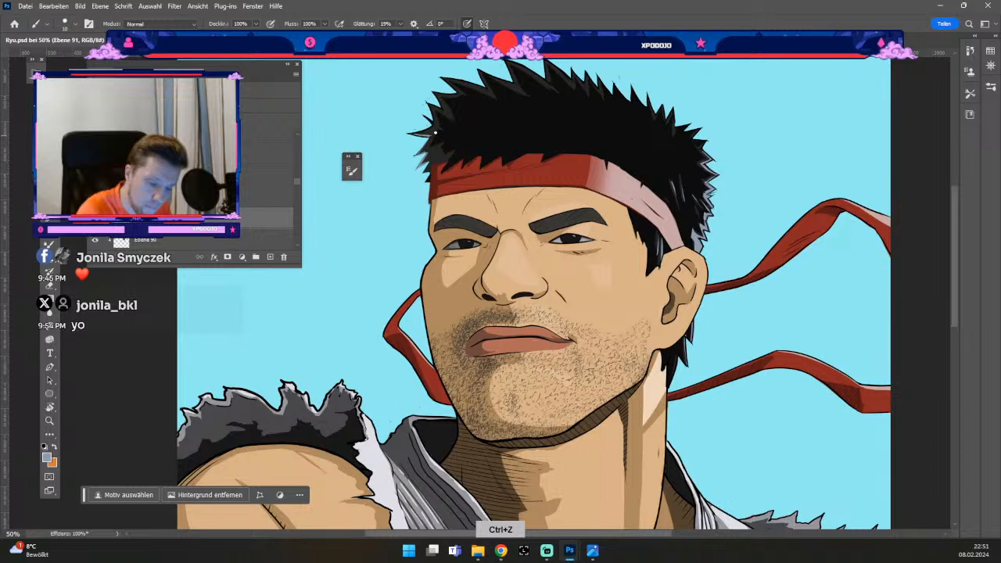
key("ctrl+z")
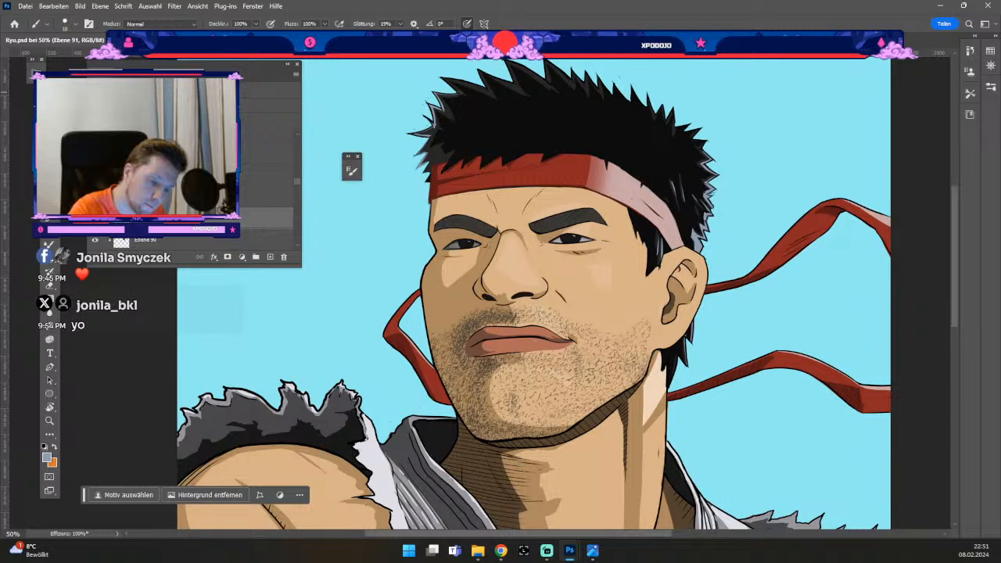
key("e")
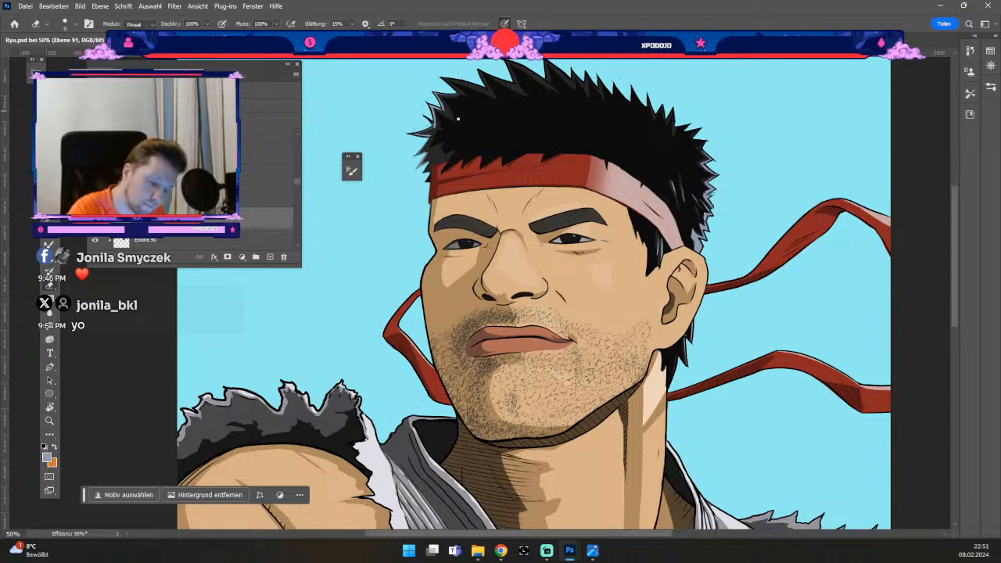
key("b")
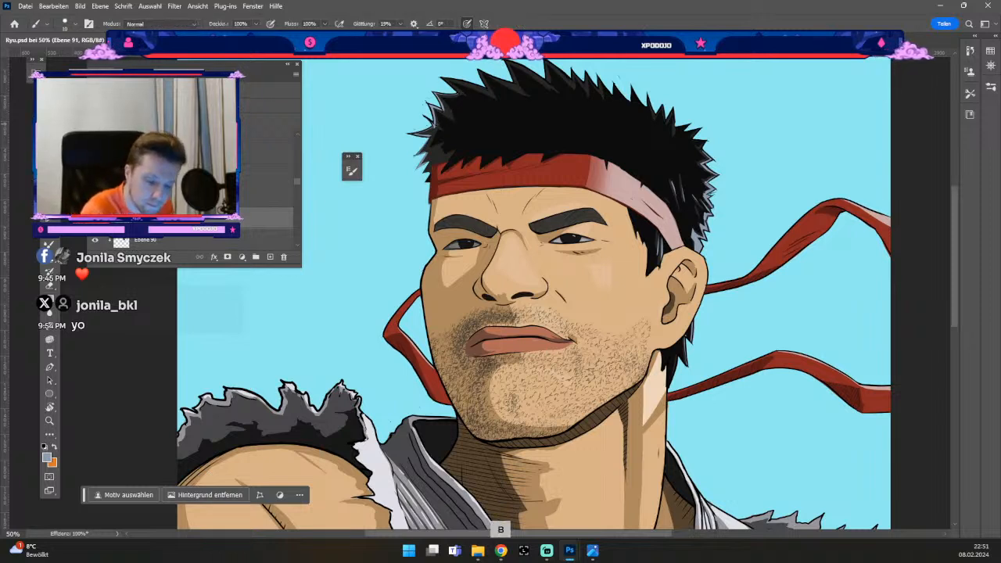
key("e")
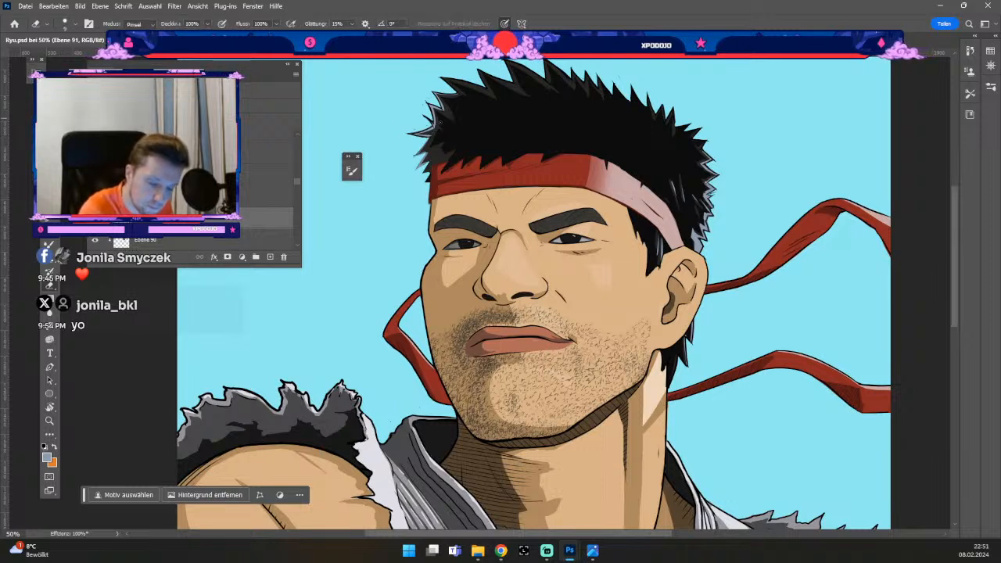
key("b")
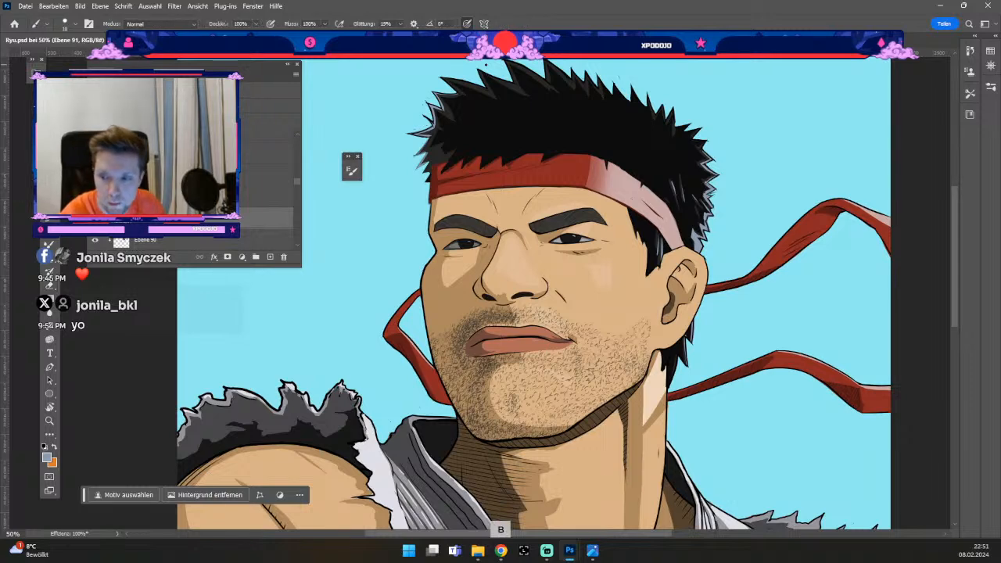
- Add blue-grey edge highlights to the tall spikes on top of the head and taper them with the small eraser
left_click_drag(615, 145, 582, 213)
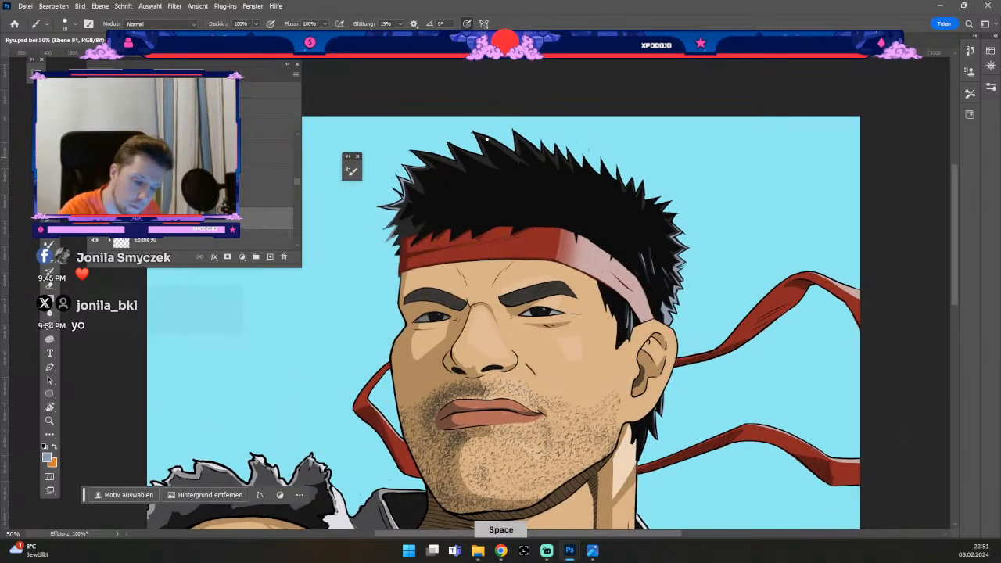
left_click_drag(473, 131, 517, 156)
key("e")
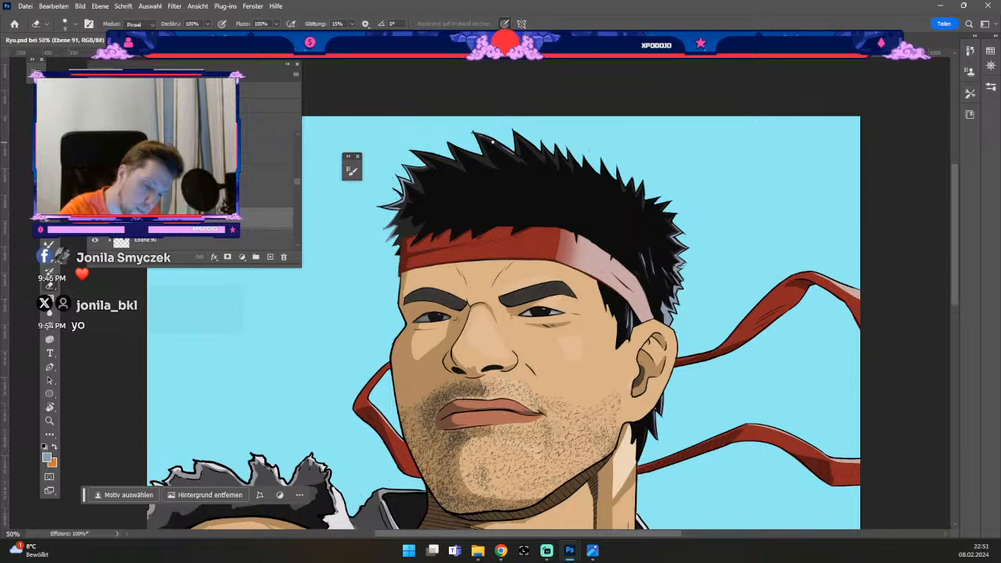
key("b")
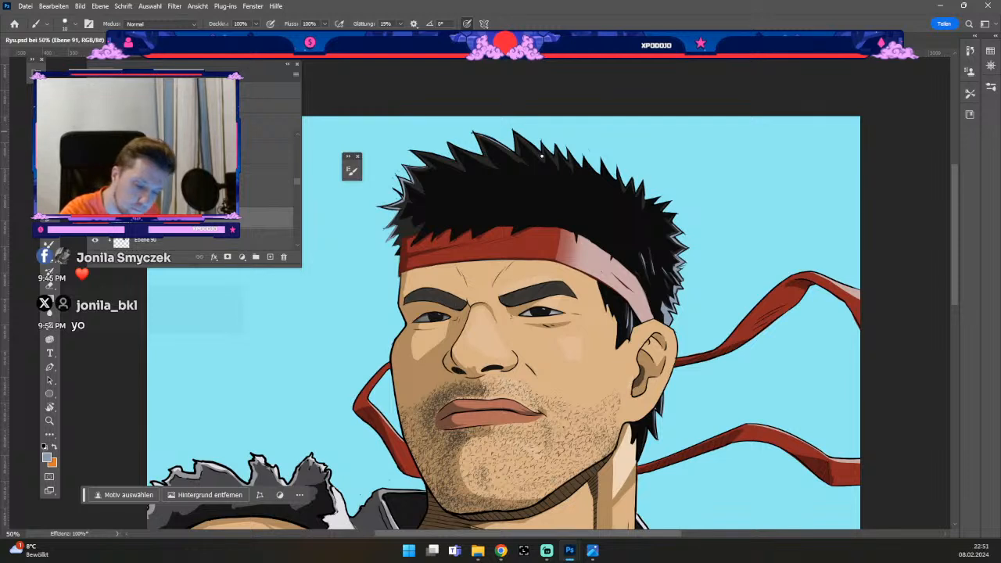
key("e")
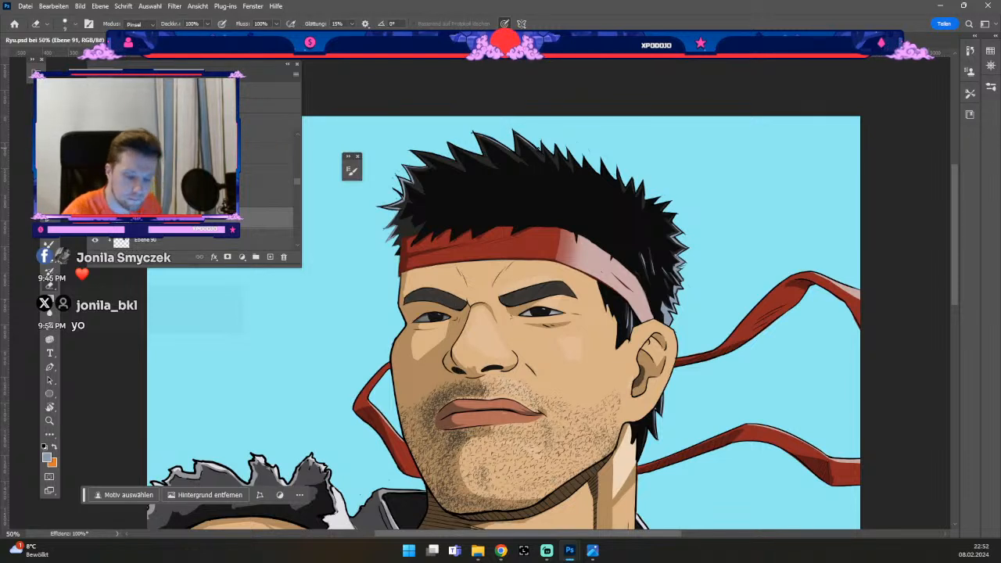
- Review the whole portrait at several zoom levels, comparing it with and without the thin wavy sketch lines beside the head
key("ctrl+minus")
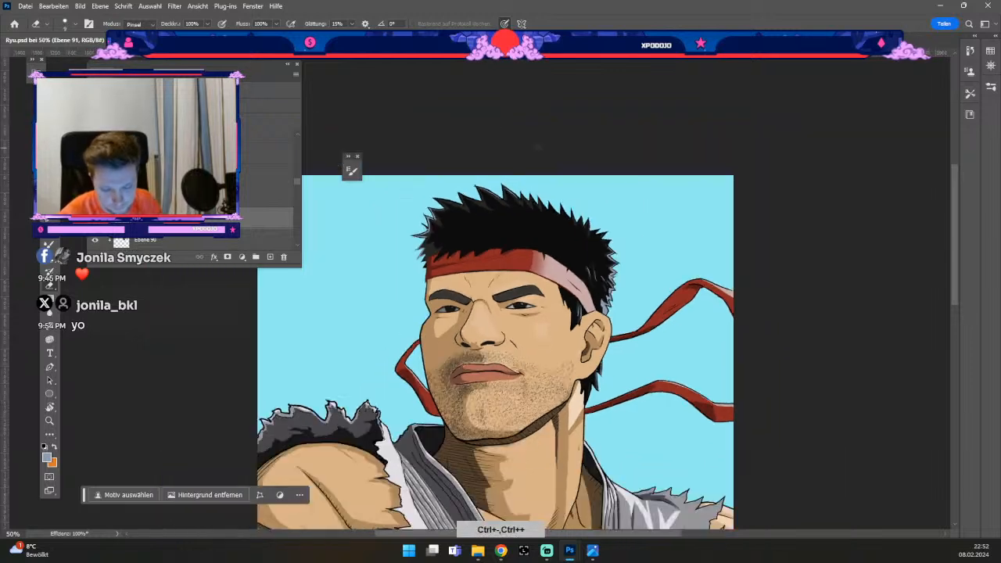
key("space")
left_click_drag(662, 278, 666, 208)
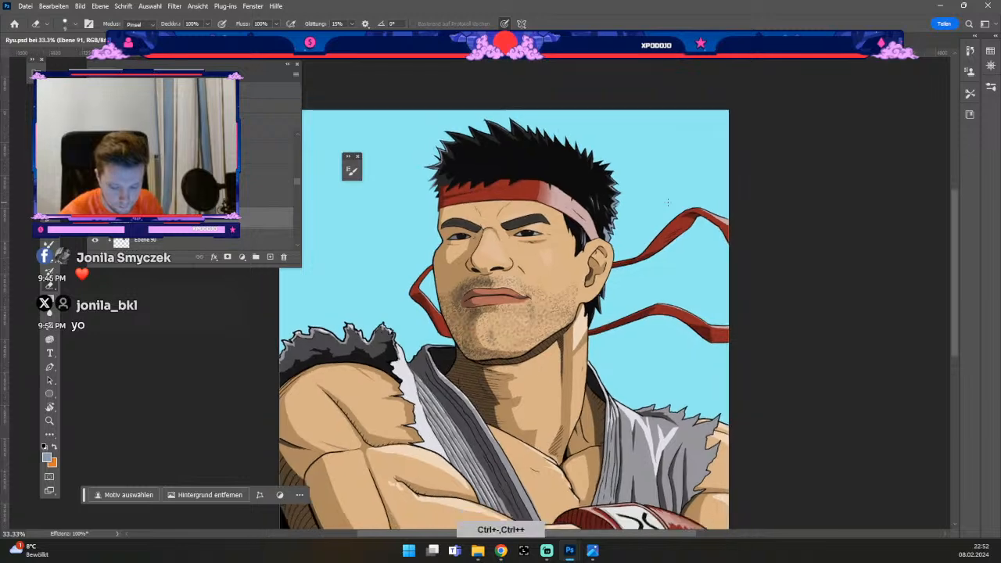
key("ctrl+minus")
key("ctrl+plus")
key("ctrl+plus")
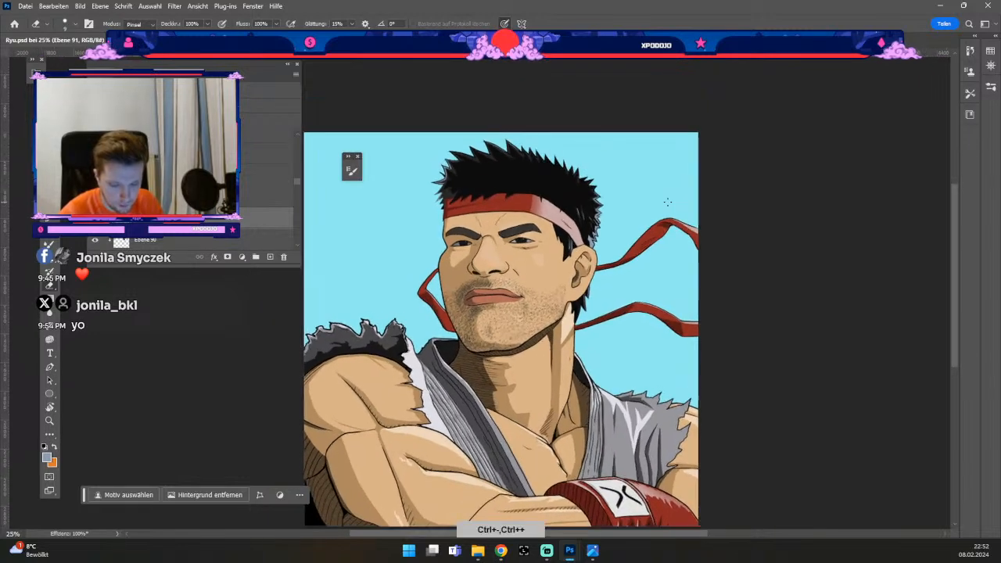
key("b")
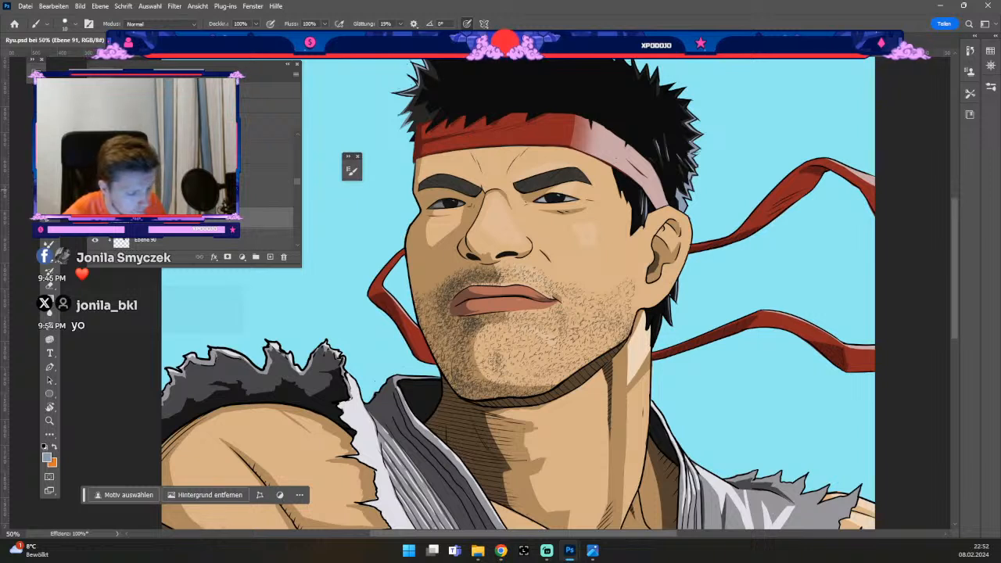
key("ctrl+z")
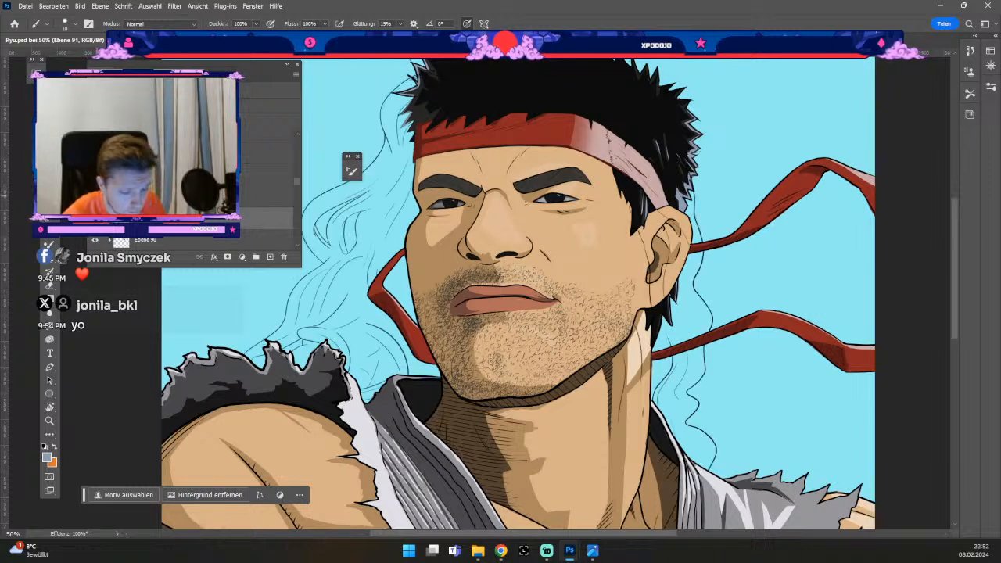
key("ctrl+z")
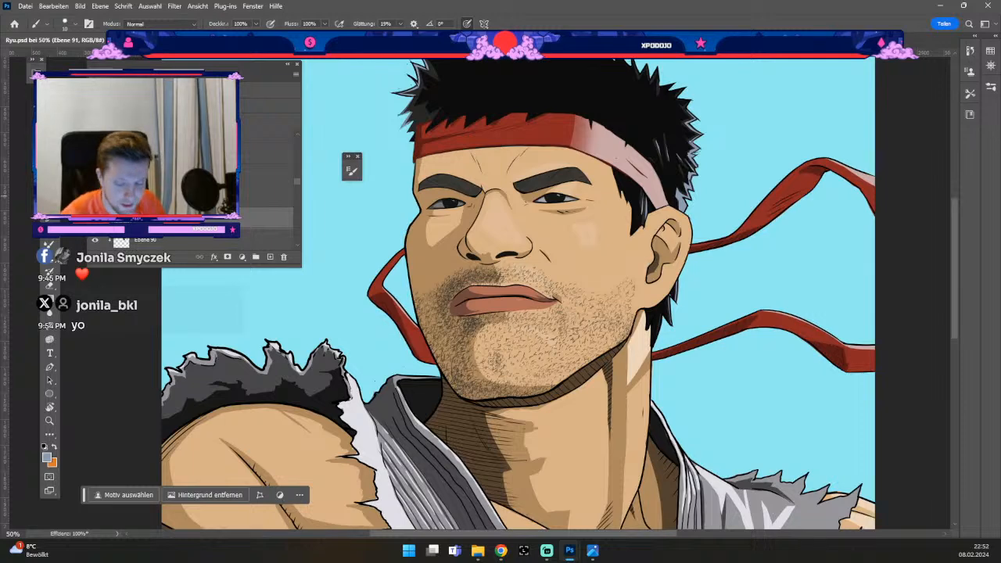
key("ctrl+minus")
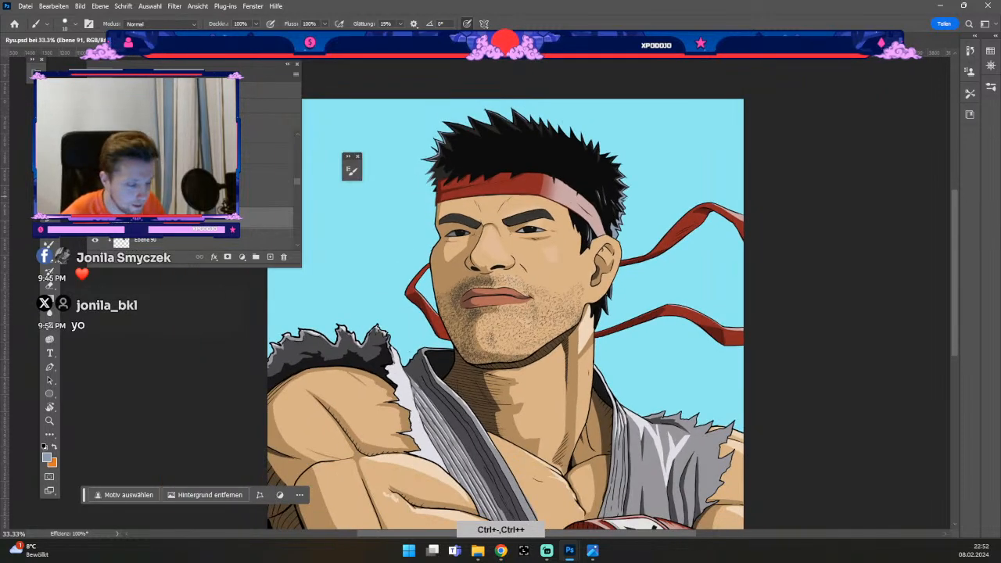
key("ctrl+z")
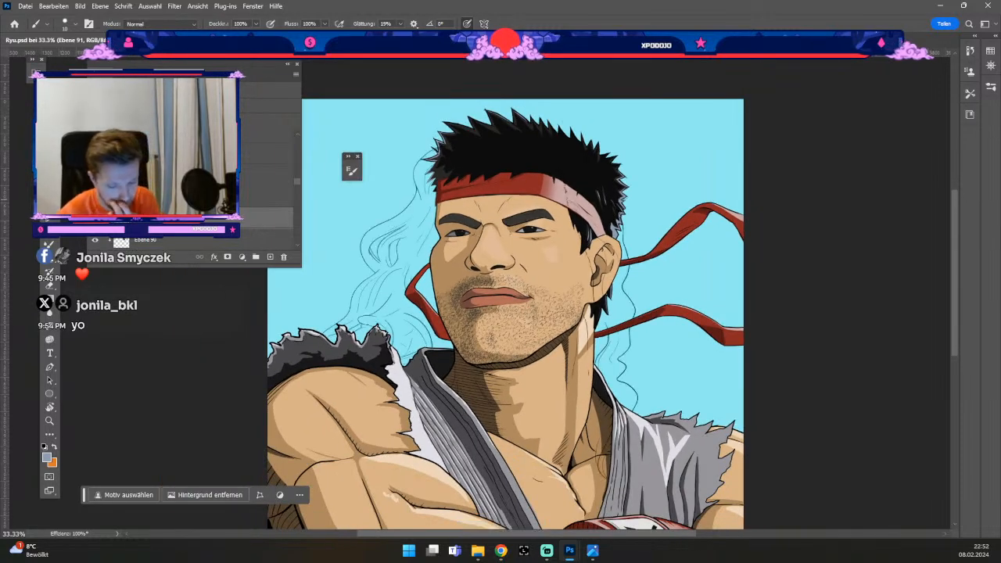
key("ctrl+z")
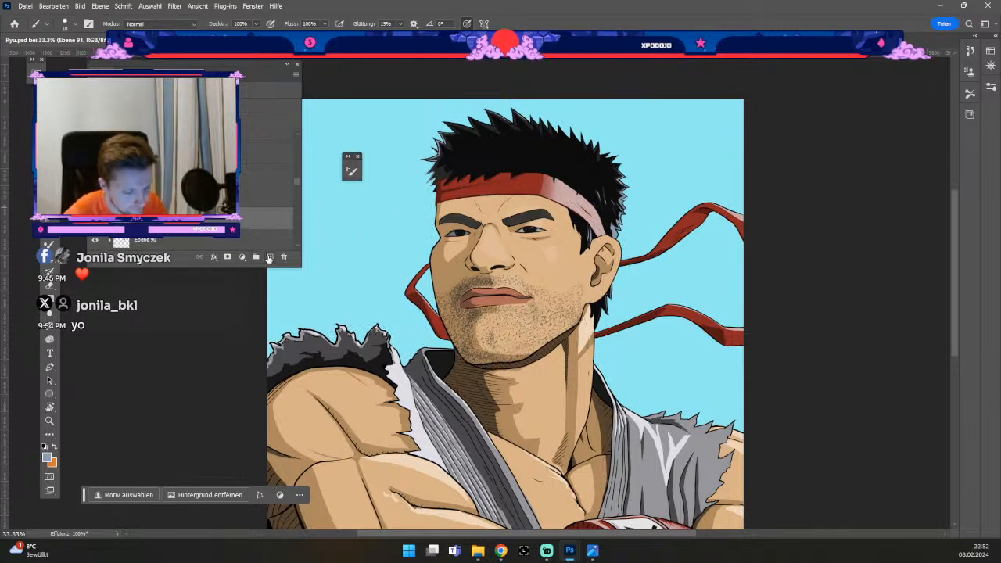
- Create a new layer above Ebene 91 and set the foreground colour to black #000000 for the brush
left_click(46, 457)
type("000000")
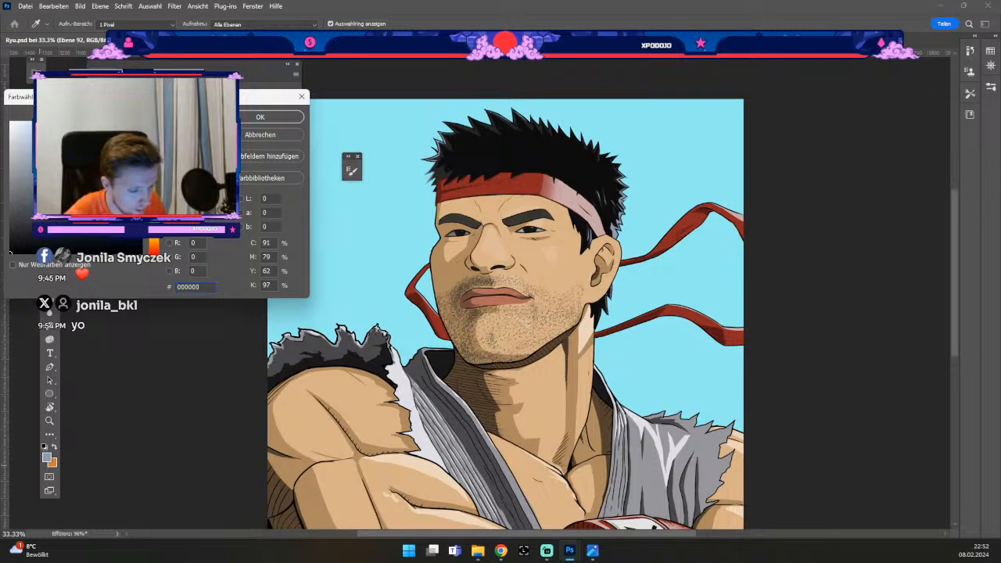
key("Return")
key("b")
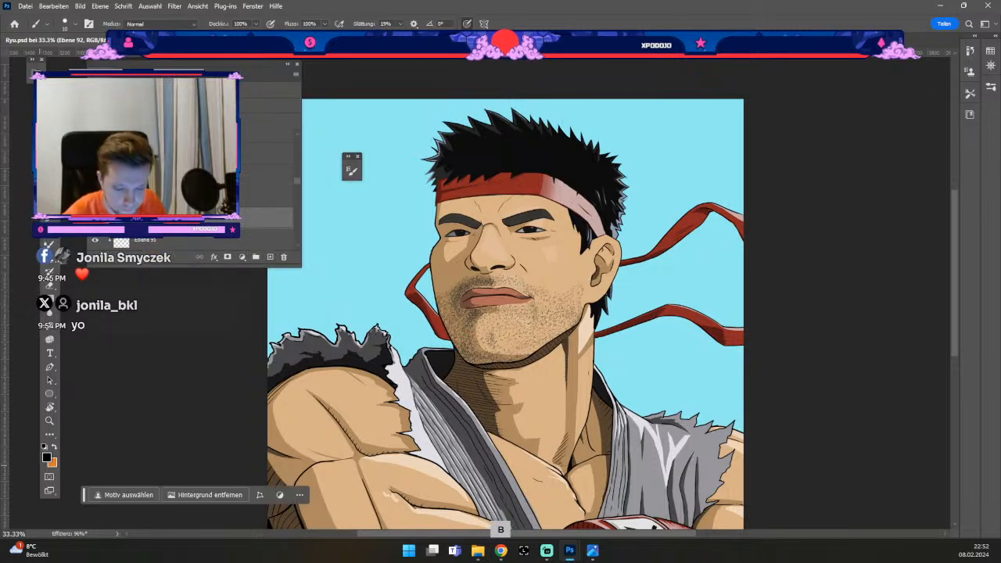
- Ink fine black hair strands at the front temple beside the headband with black #000000, undoing unwanted strokes
scroll(513, 266, "up", 2)
left_click_drag(513, 266, 547, 360)
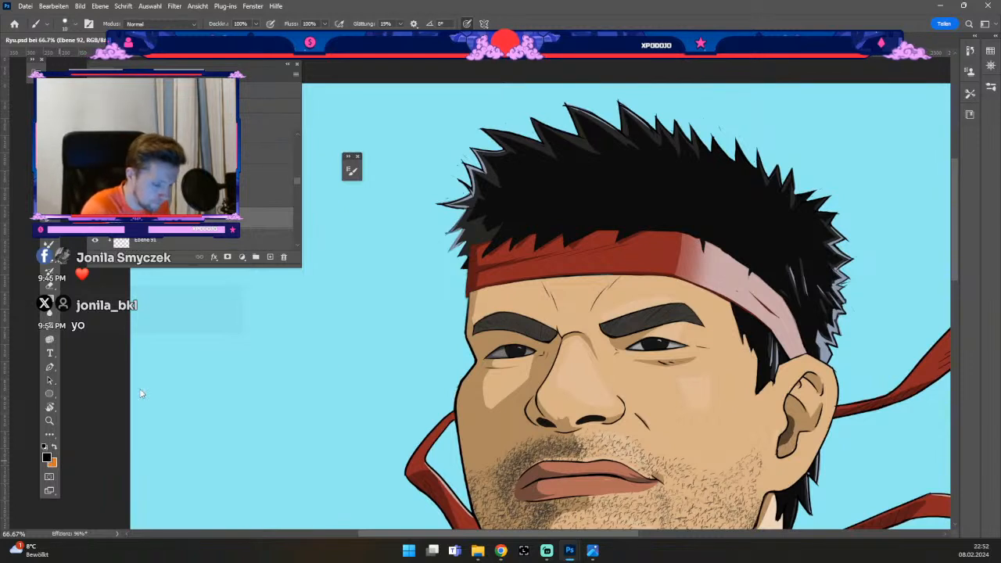
left_click(47, 458)
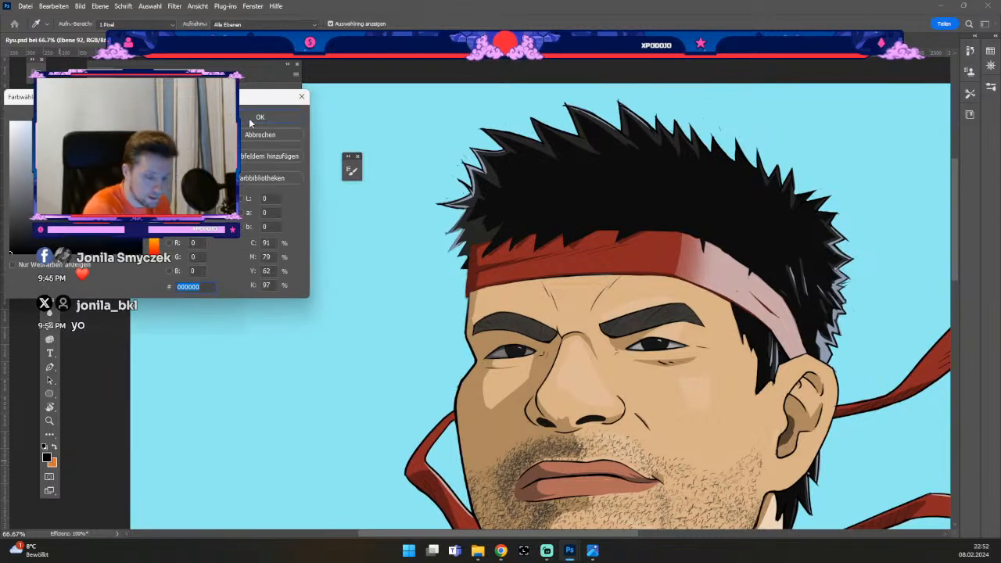
left_click(250, 119)
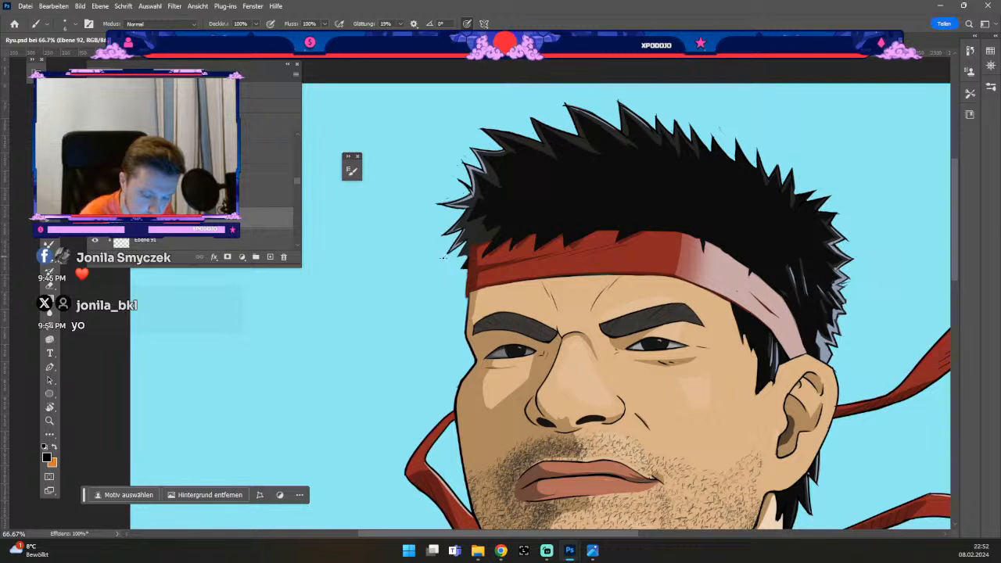
key("ctrl+z")
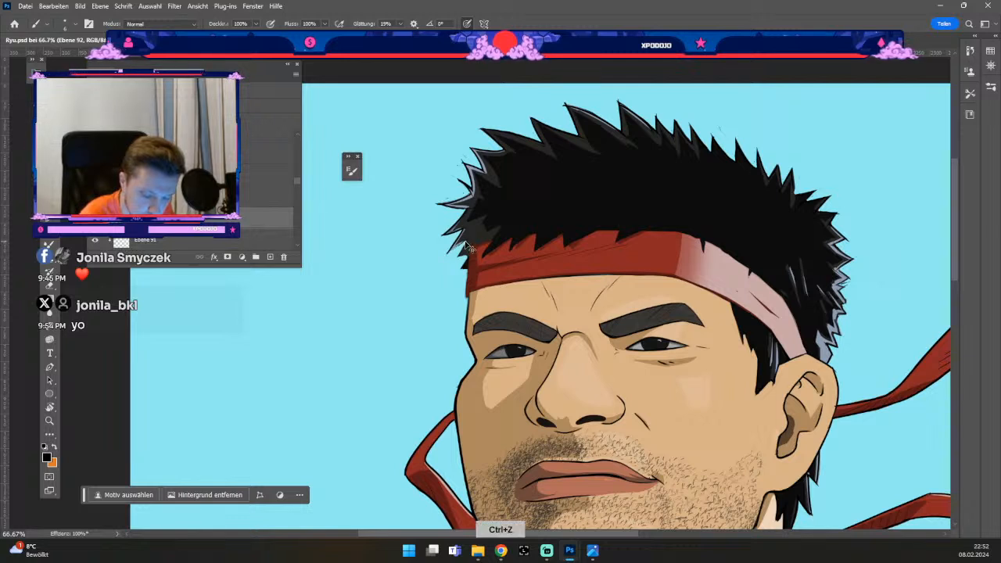
key("b")
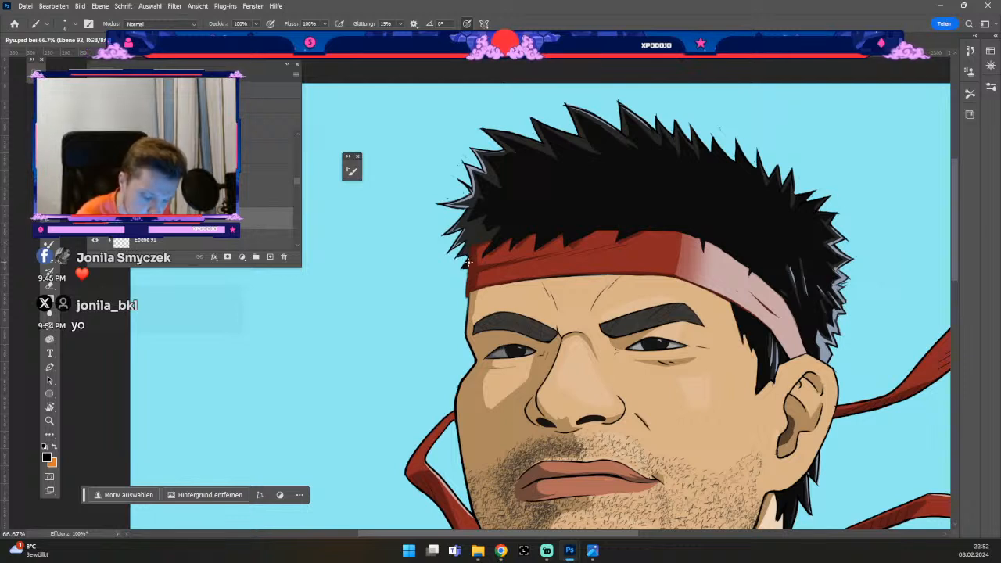
key("ctrl+z")
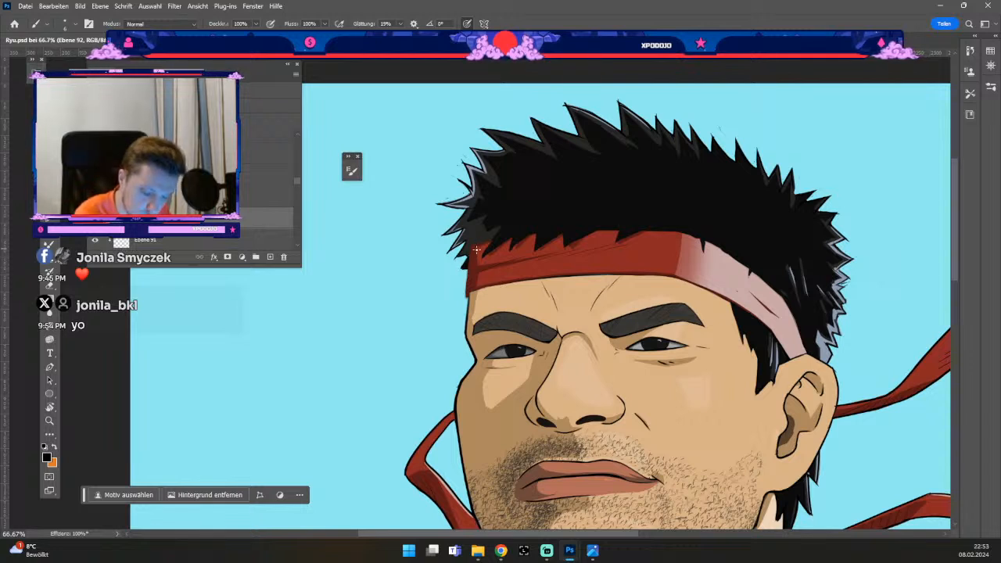
- Reduce the brush to 5 px and refine the black hair edge over the headband's front end, undoing stray strokes
key("odiaeresis")
key("numbersign")
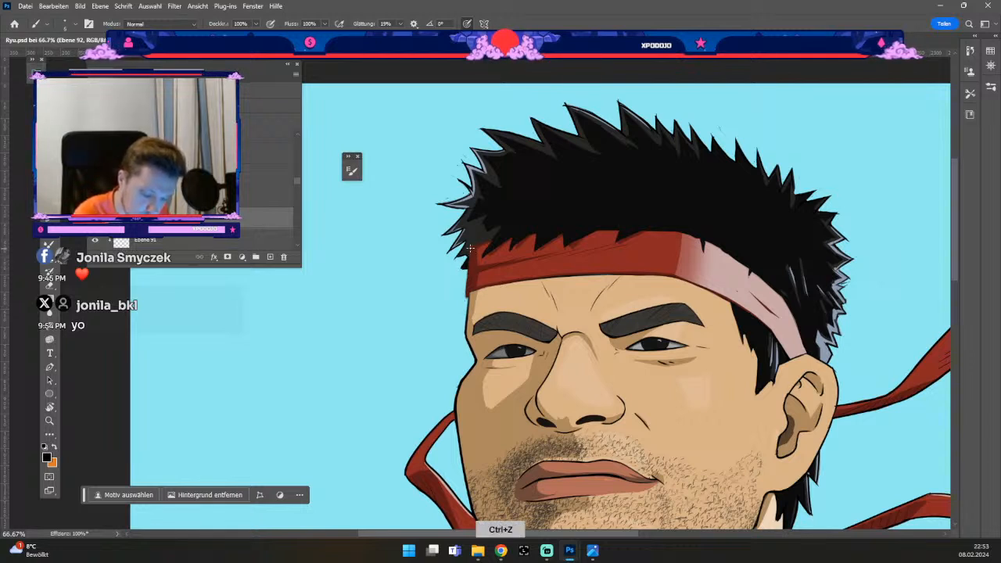
key("ctrl+z")
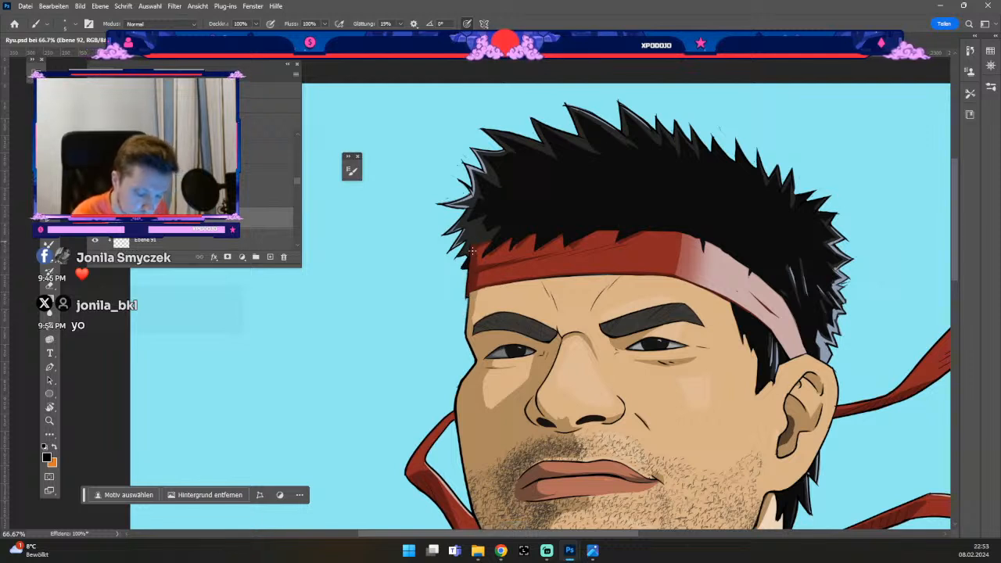
key("e")
key("b")
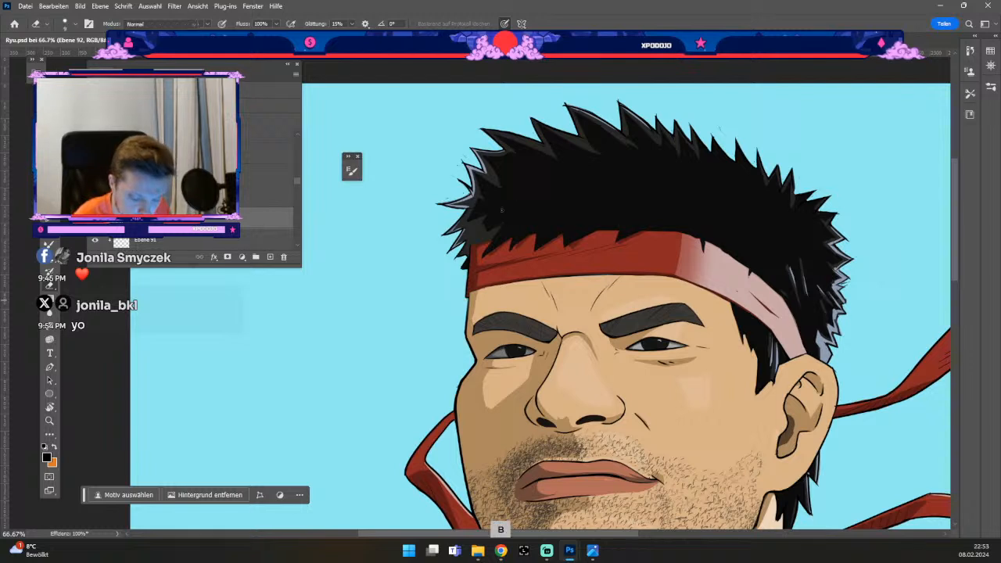
key("ctrl+z")
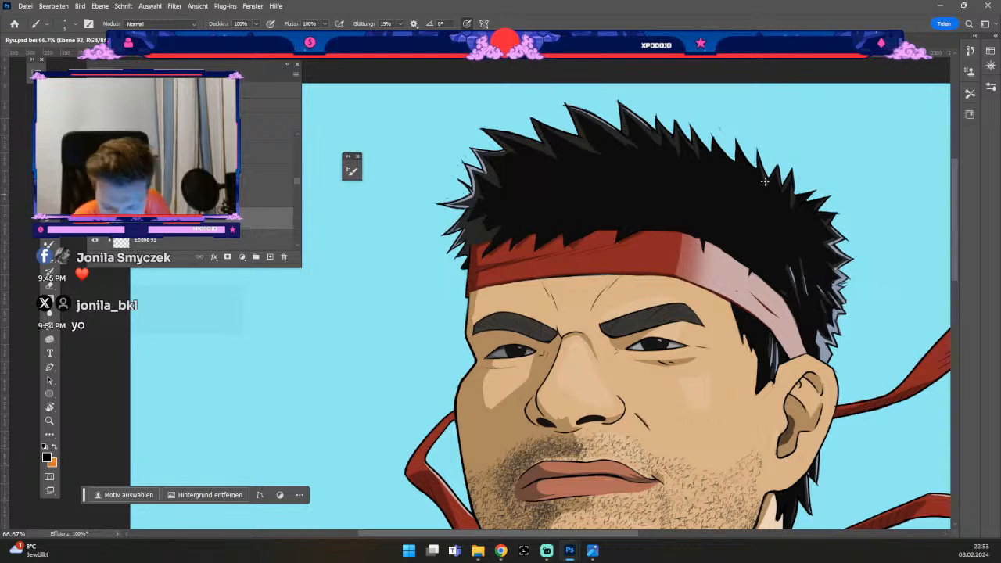
- Add a small black hair tip over the headband's faded area and ink the headband's lower edge along the forehead, undoing poor strokes
left_click_drag(702, 236, 701, 249)
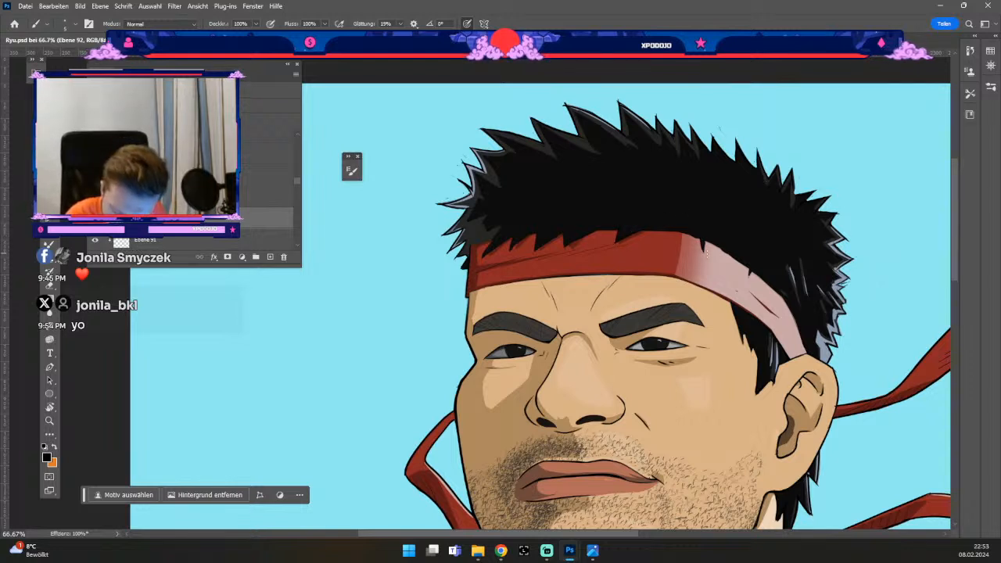
key("ctrl+z")
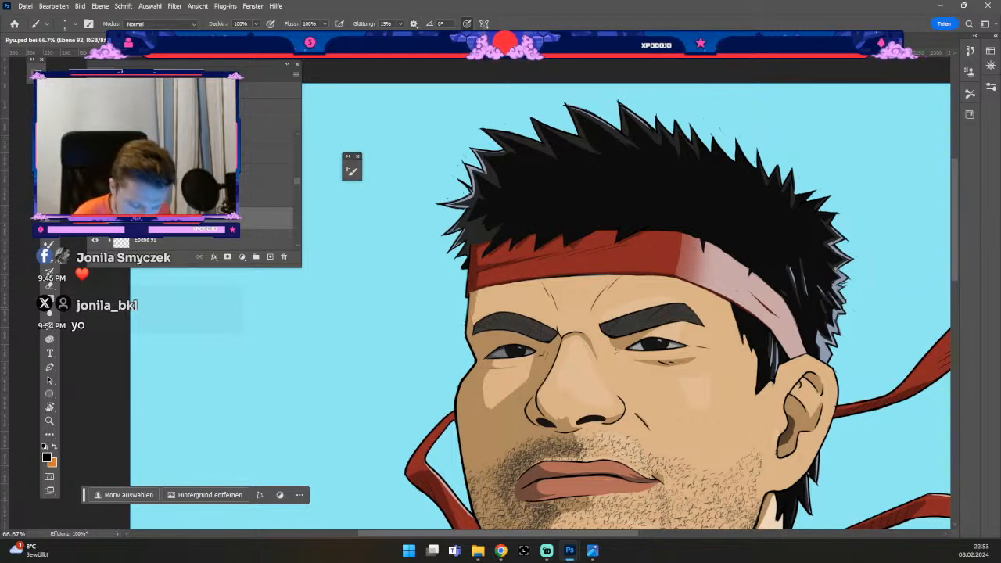
left_click_drag(471, 289, 632, 271)
key("ctrl+z")
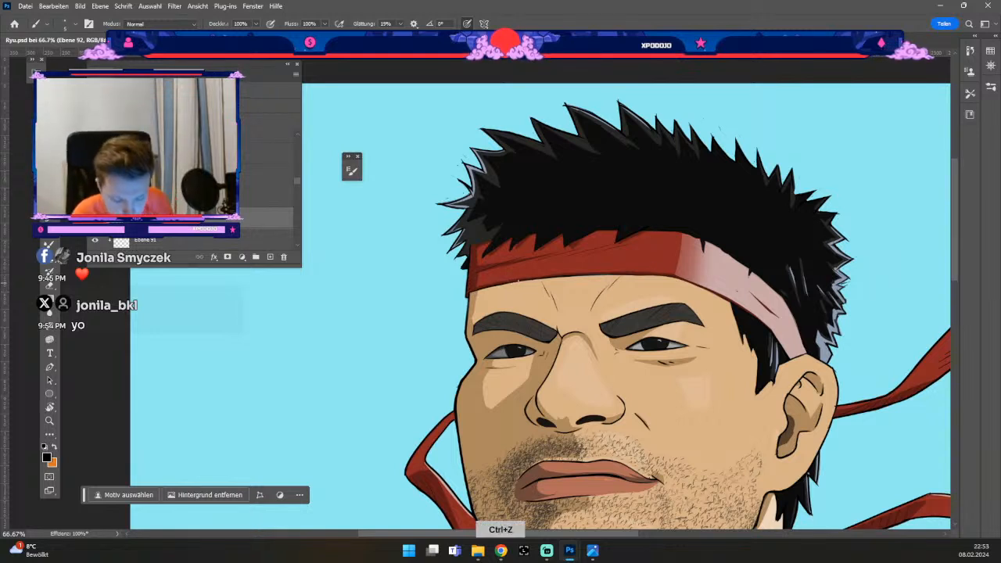
left_click_drag(501, 283, 630, 273)
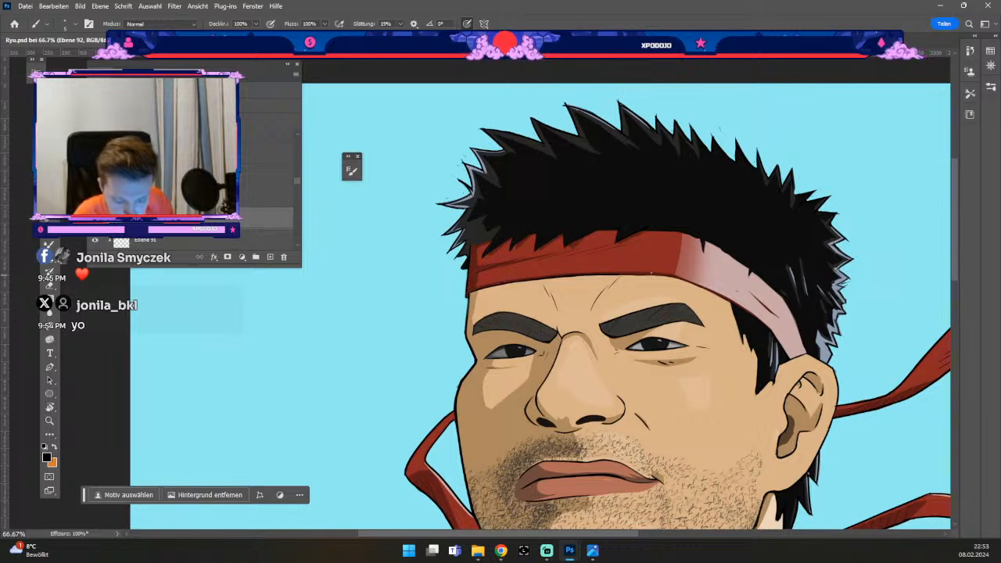
key("ctrl+z")
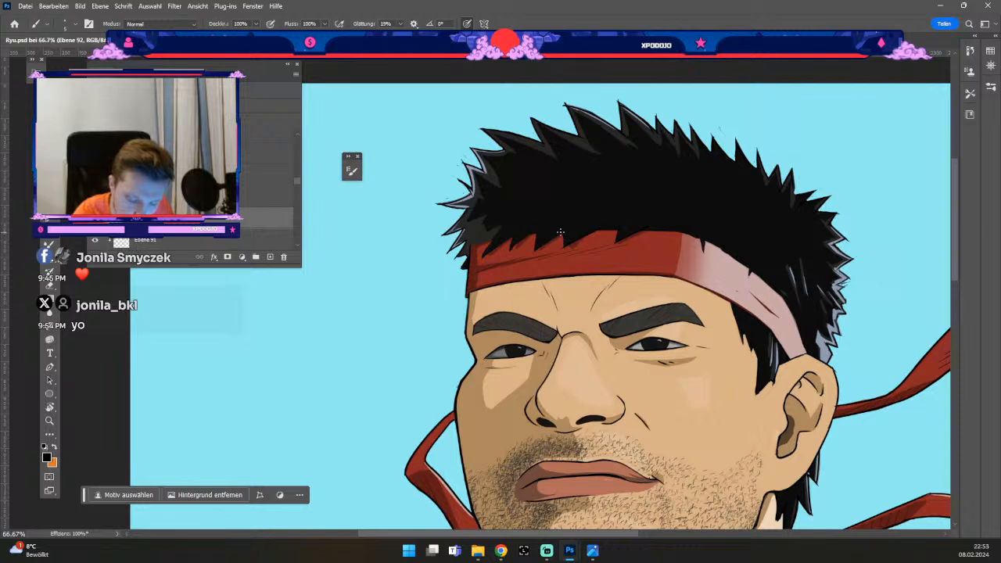
- Paint and correct thin black strands hanging from the front hair spikes over the red headband, undoing unwanted strokes
key("ctrl+z")
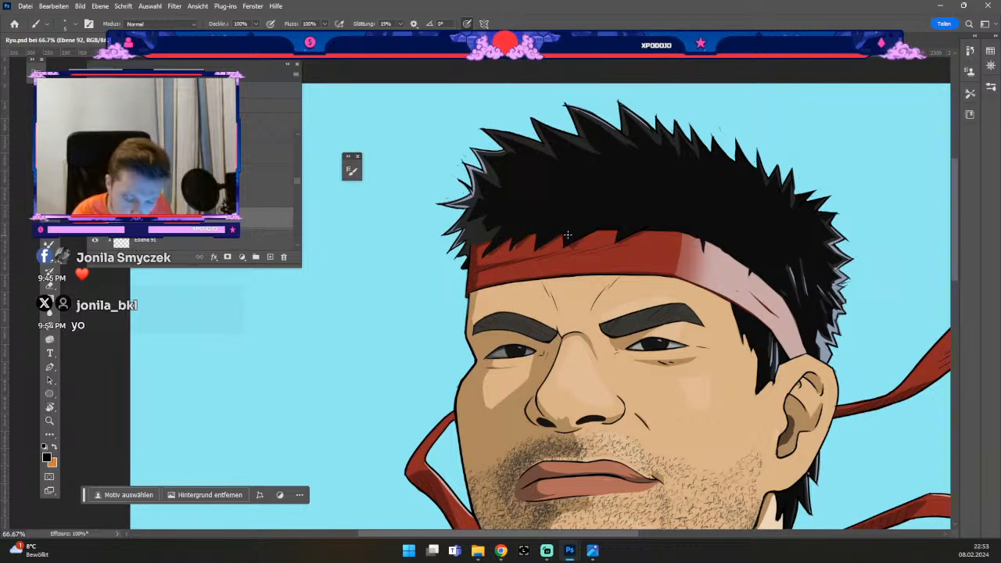
key("e")
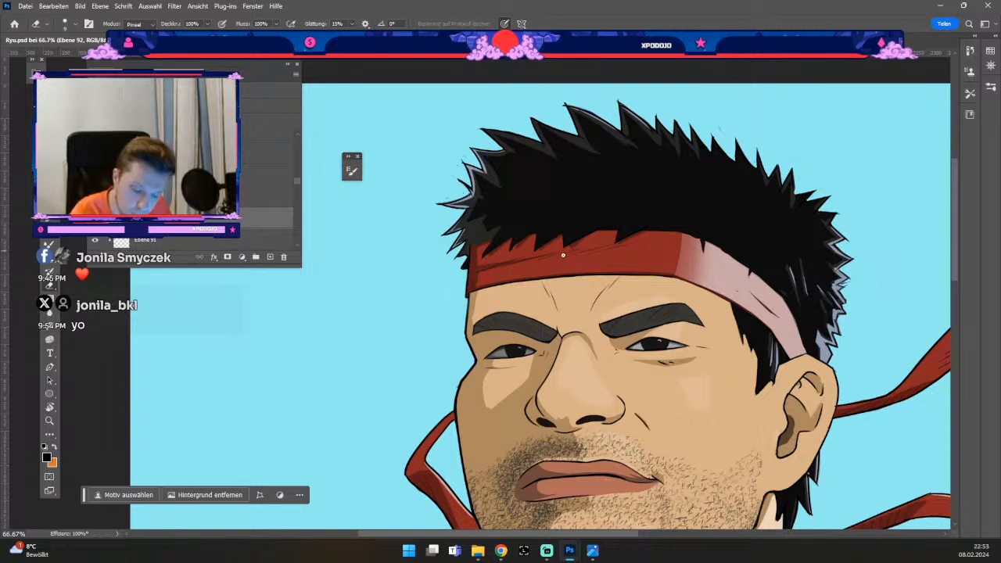
key("b")
key("ctrl+z")
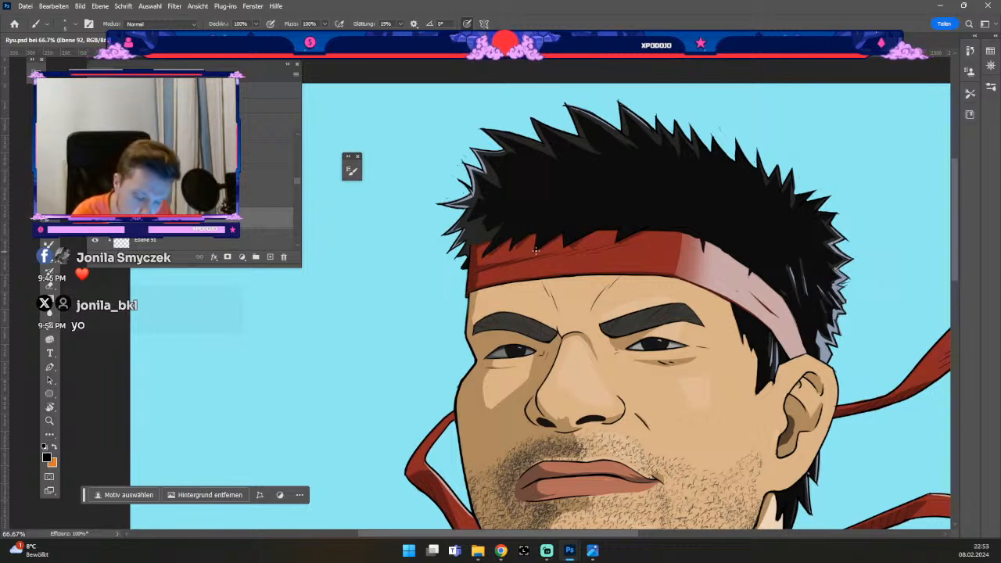
key("ctrl+z")
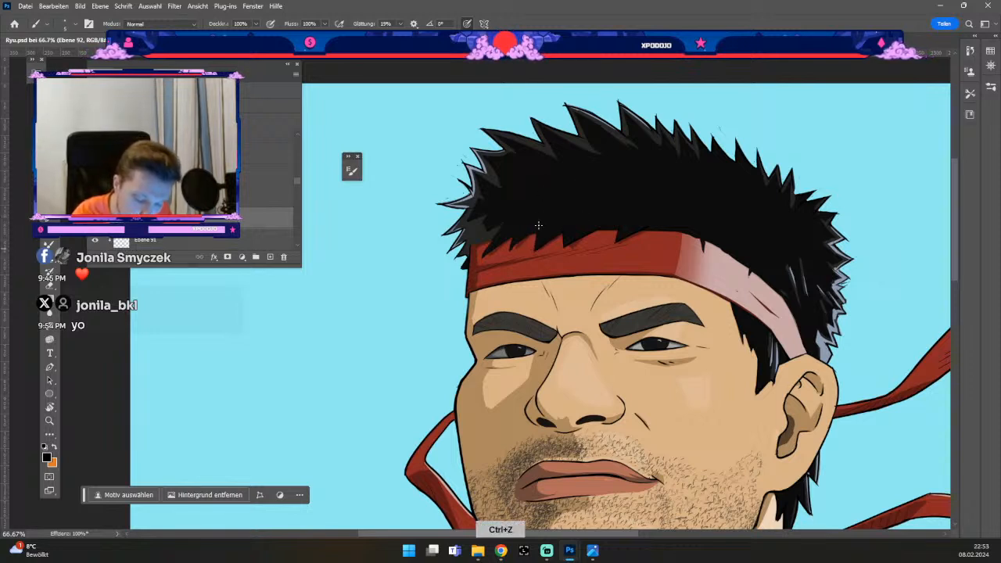
key("ctrl+z")
key("b")
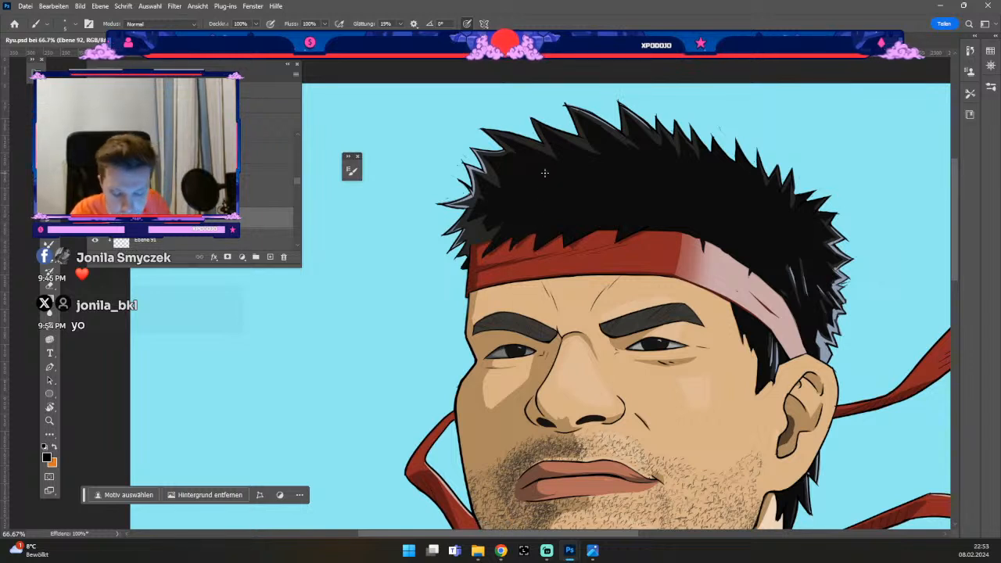
- Reduce the brush to 4 px and retry the fine strands between the front hair spikes, undoing failed strokes
key("ctrl+z")
key("odiaeresis")
key("numbersign")
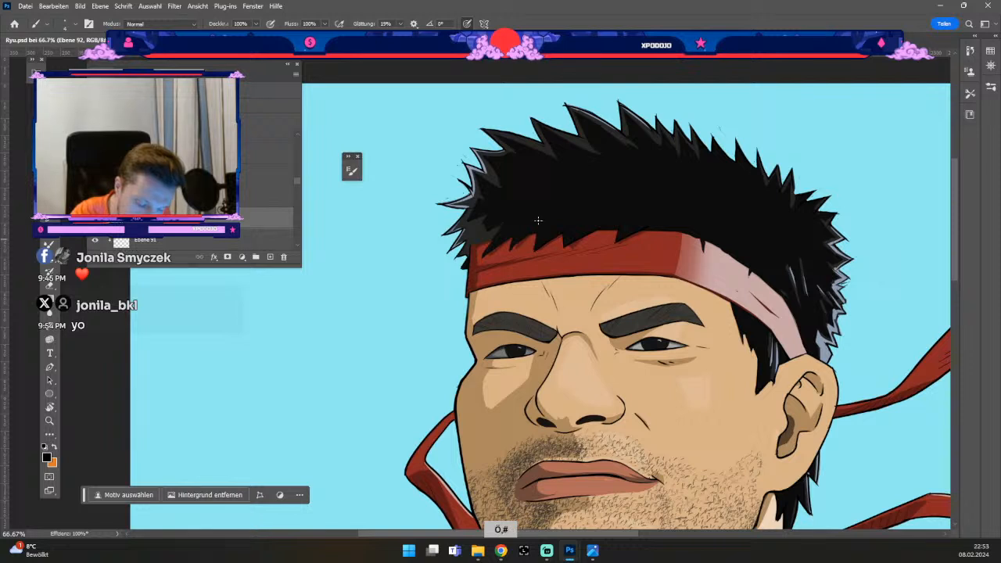
key("ctrl+z")
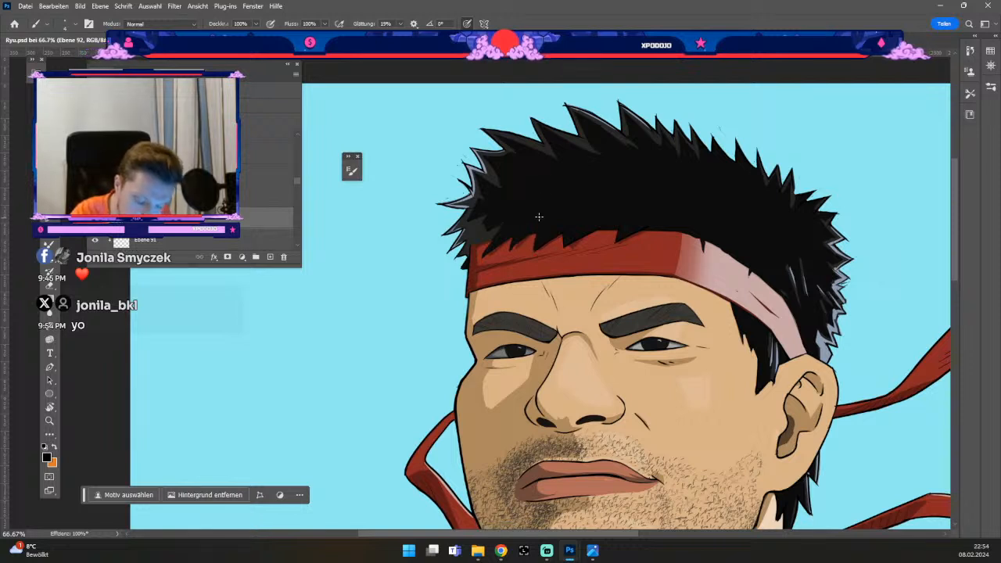
key("ctrl+z")
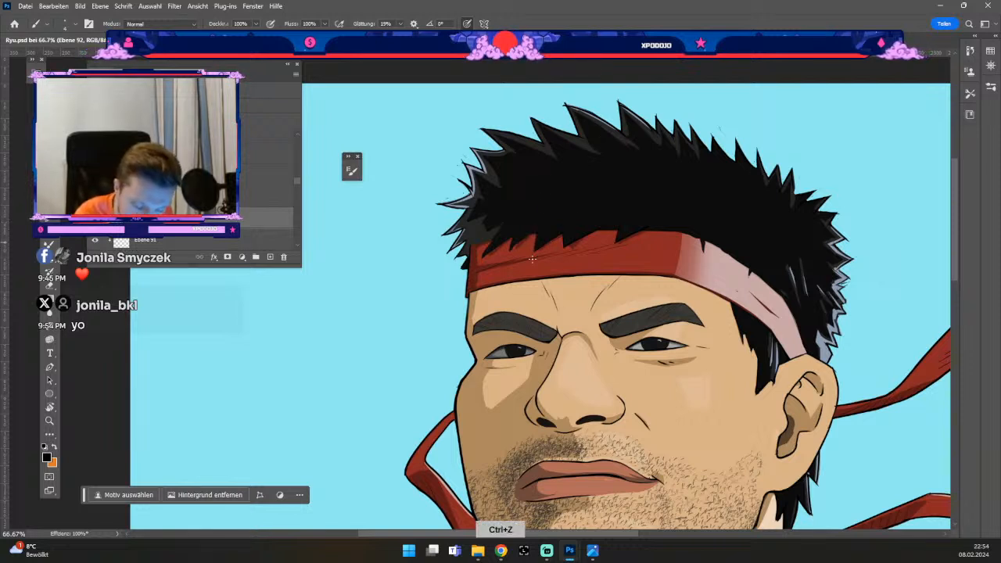
- Keep the foreground colour at black #000000 and ink more thin strands over the headband's front section, undoing unwanted ones
key("e")
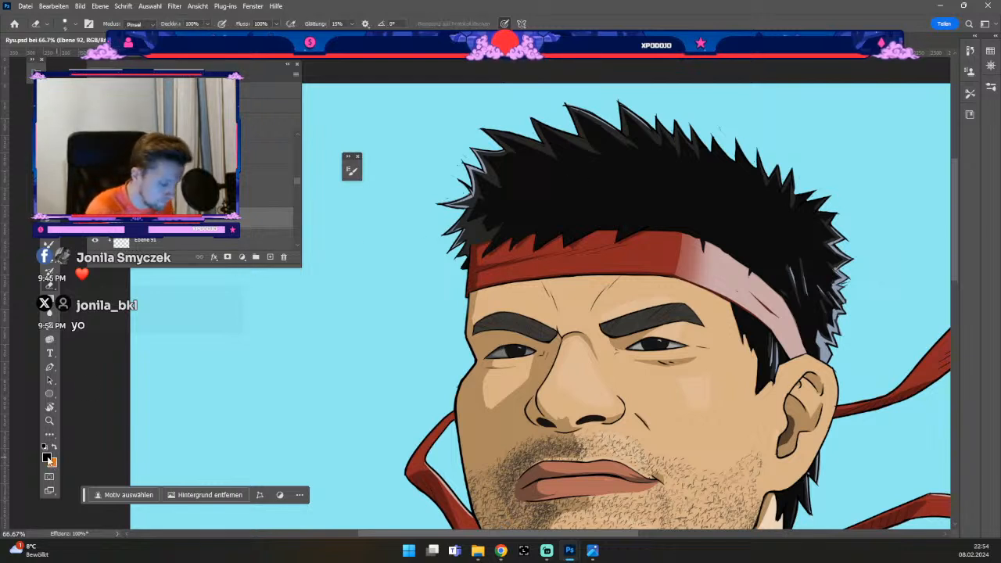
left_click(47, 457)
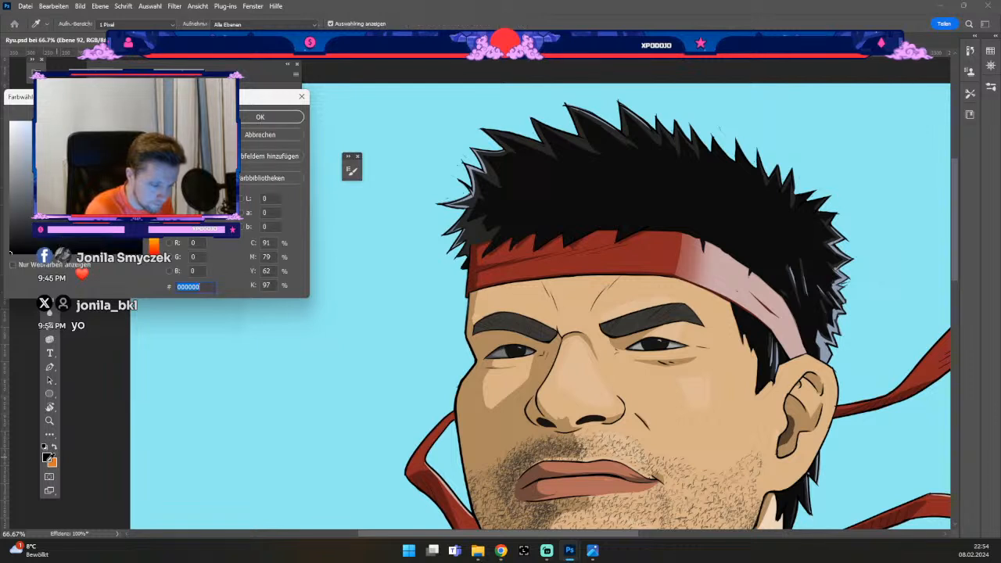
key("Return")
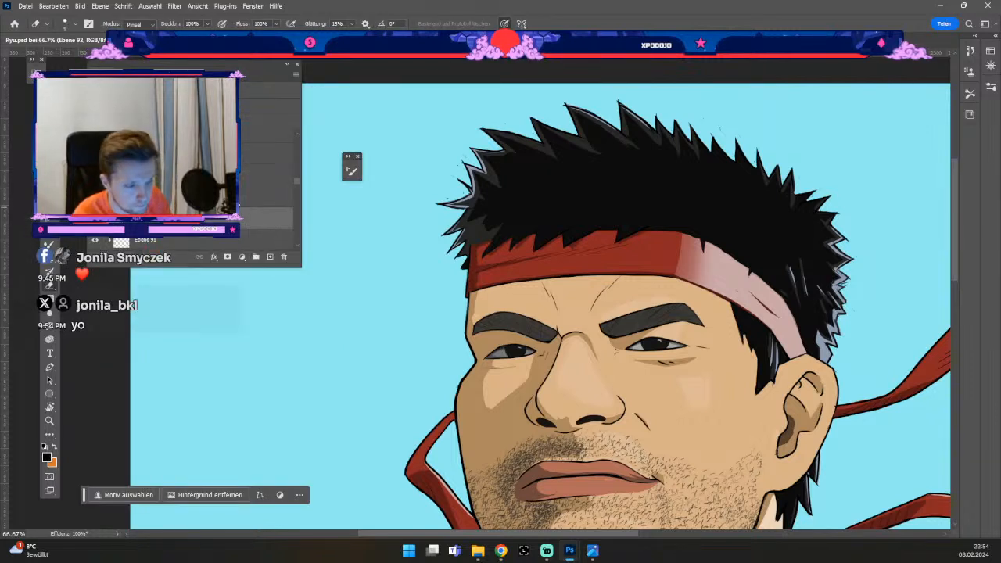
key("b")
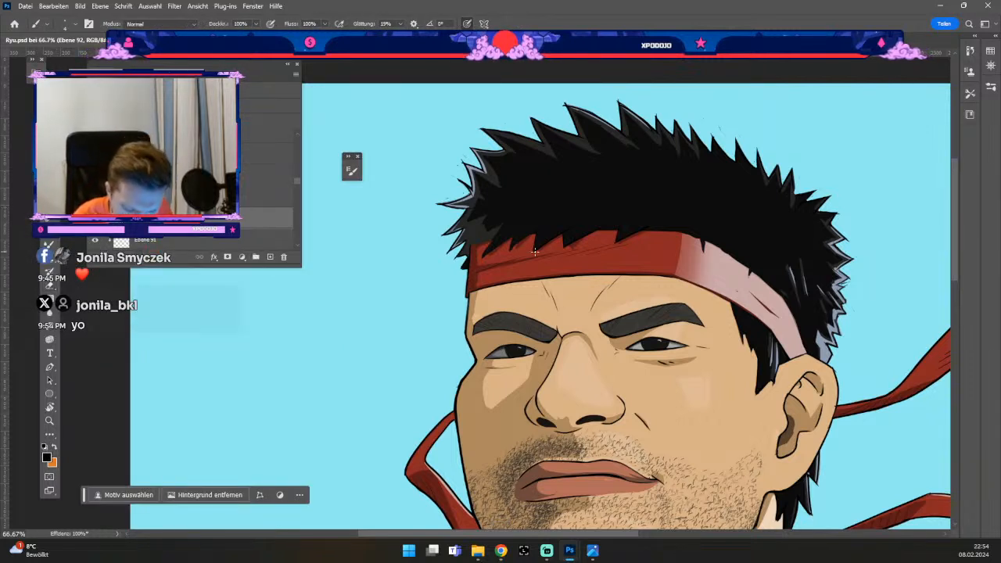
key("ctrl+z")
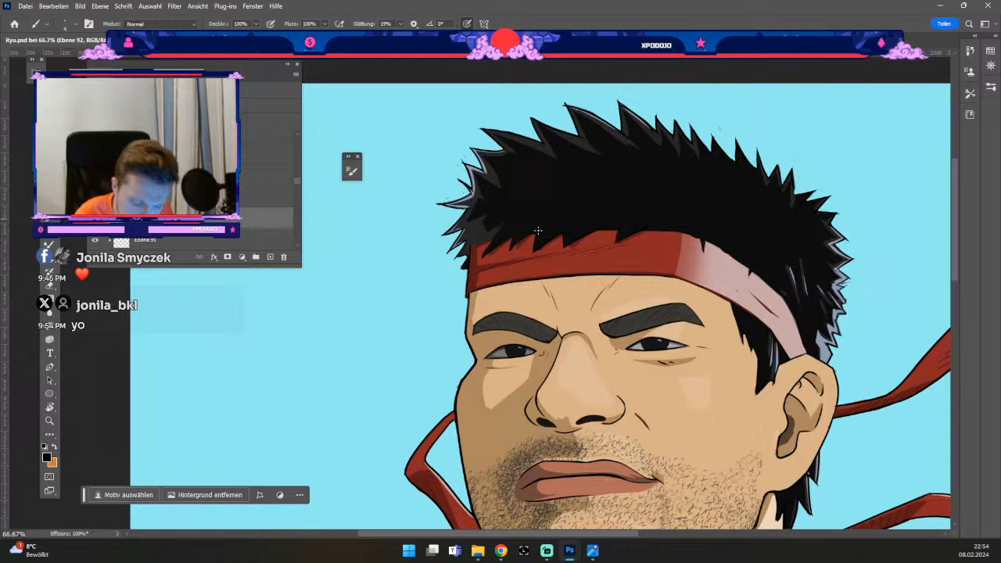
key("ctrl+z")
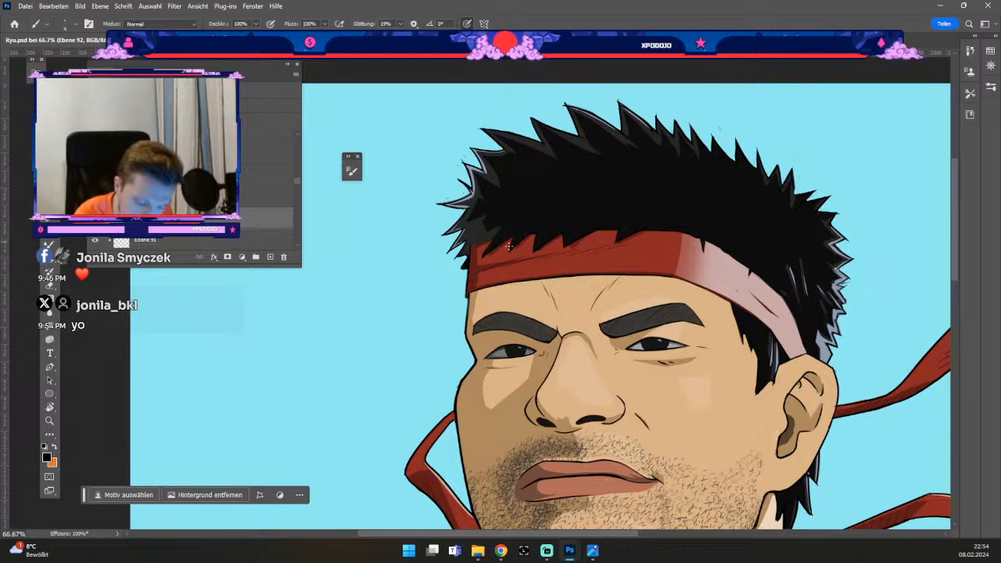
key("ctrl+z")
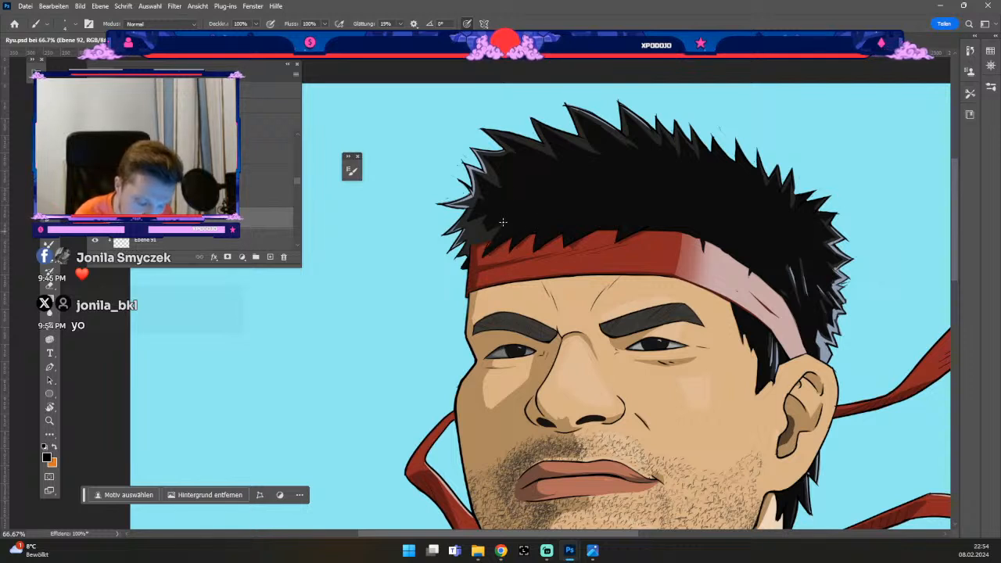
- Undo the last unwanted strand and enlarge the brush to 5 px for the black hair tip over the headband's faded area
key("ctrl+z")
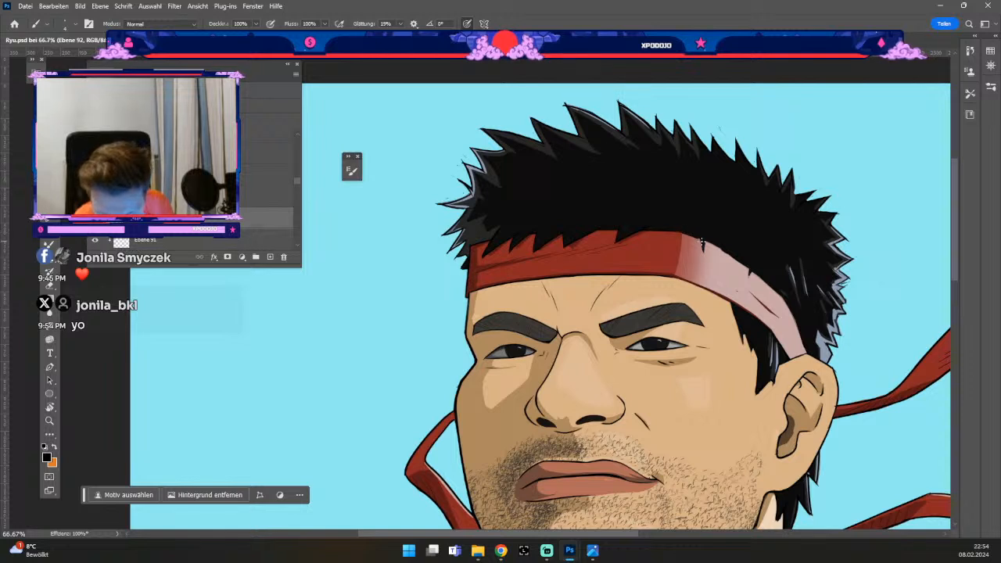
key("numbersign")
key("numbersign")
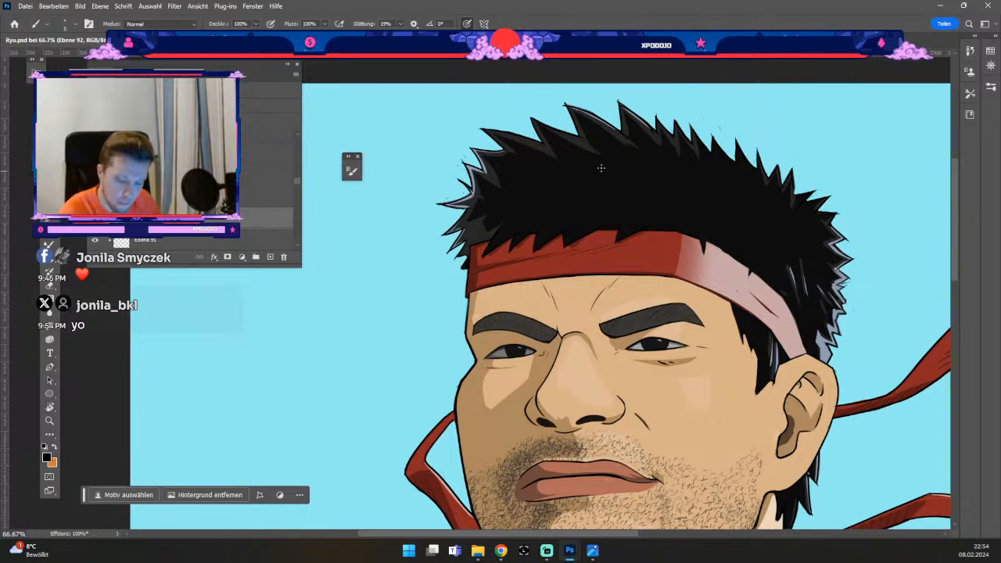
- Rotate the canvas to align the headband and try thin black strokes along its edge with a smaller brush, undoing the unwanted one
key("r")
left_click_drag(311, 372, 459, 424)
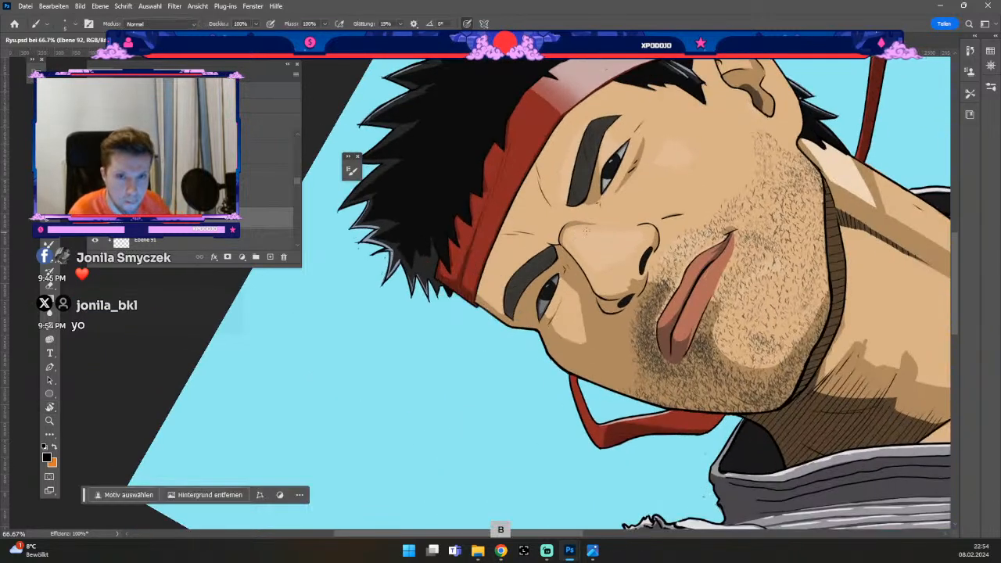
key("space")
left_click_drag(578, 234, 532, 367)
key("b")
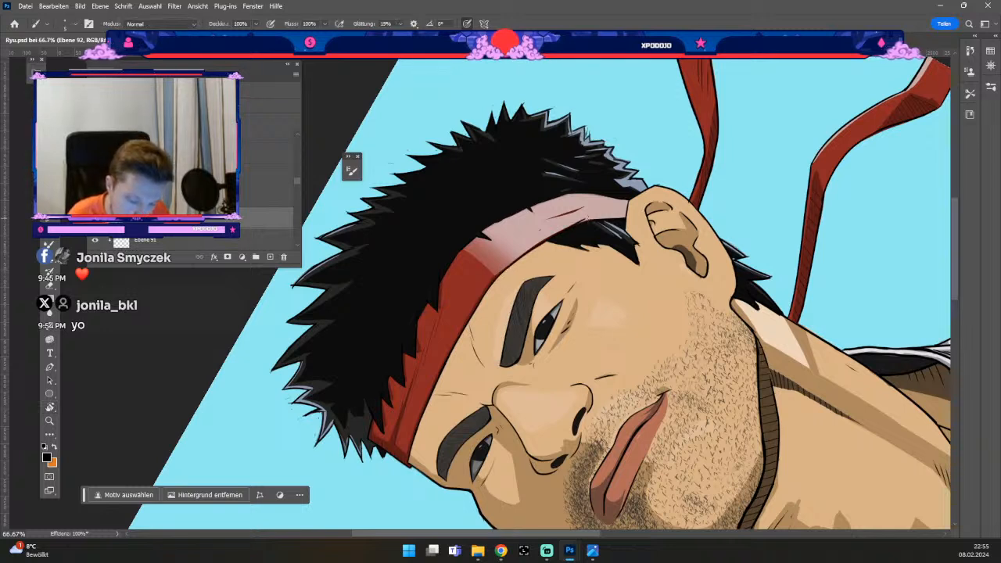
key("odiaeresis")
key("numbersign")
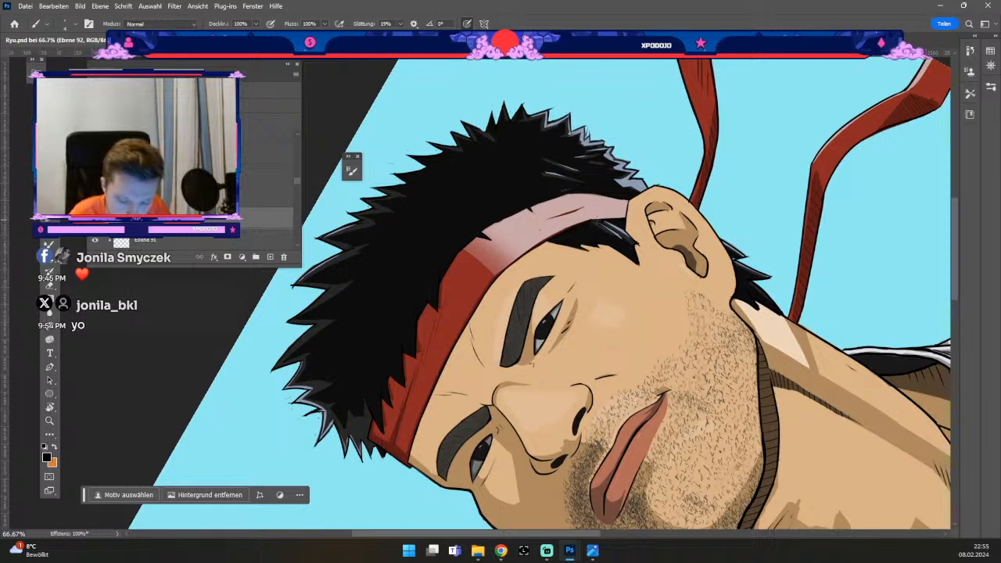
key("ctrl+z")
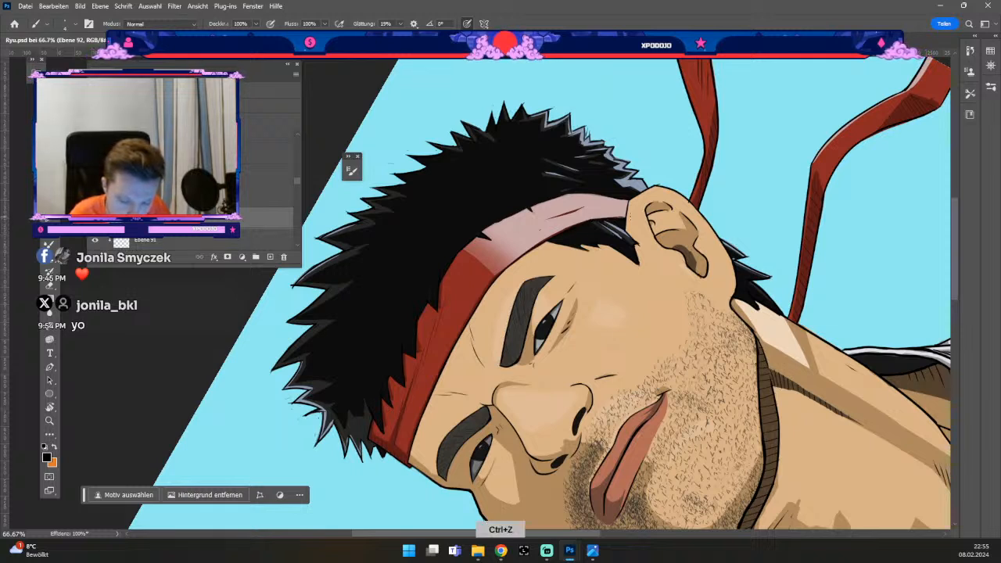
- Reduce the brush to 2 px and ink a fine black line along the headband's lower edge over the forehead, undoing failed strokes
key("odiaeresis")
key("numbersign")
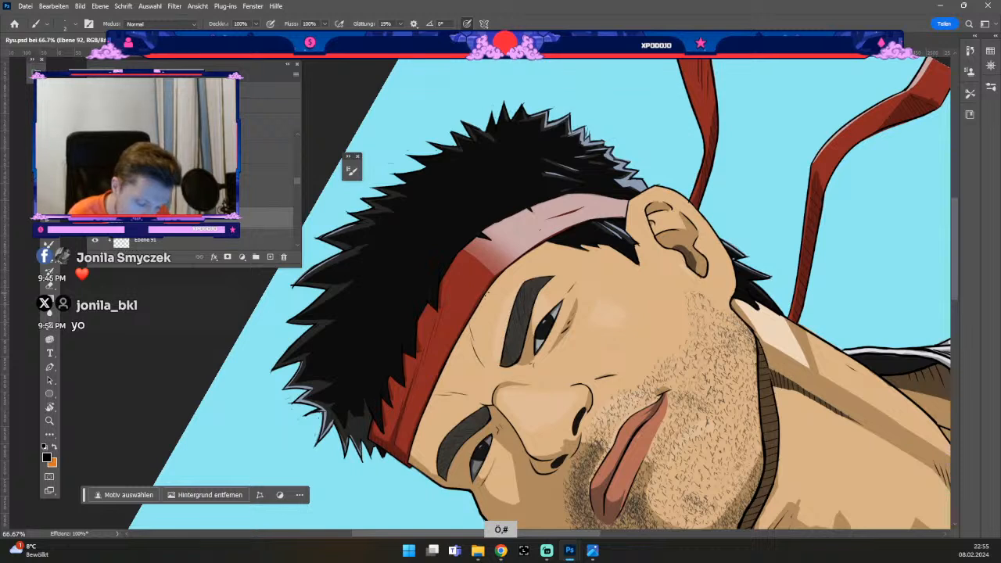
key("ctrl+z")
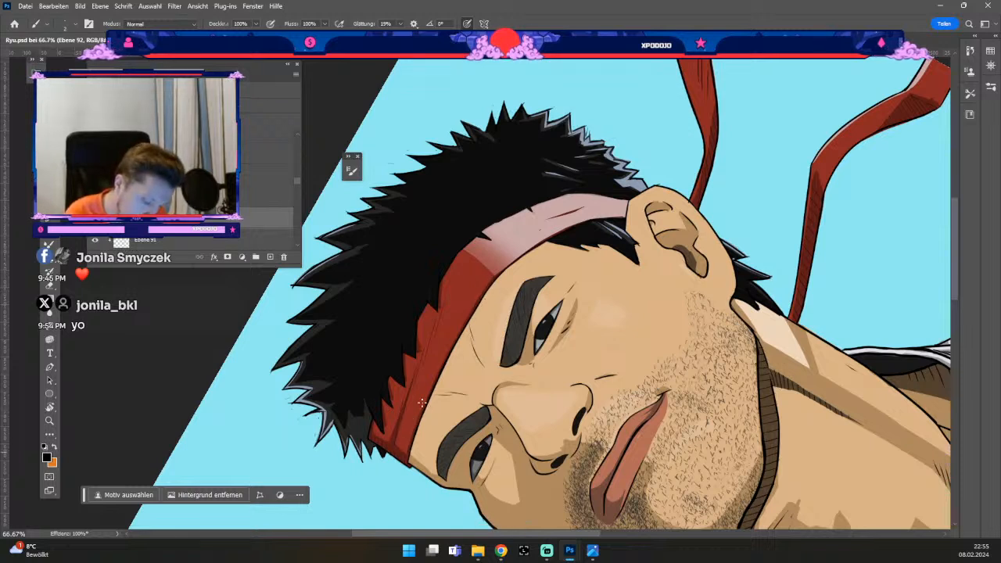
key("ctrl+z")
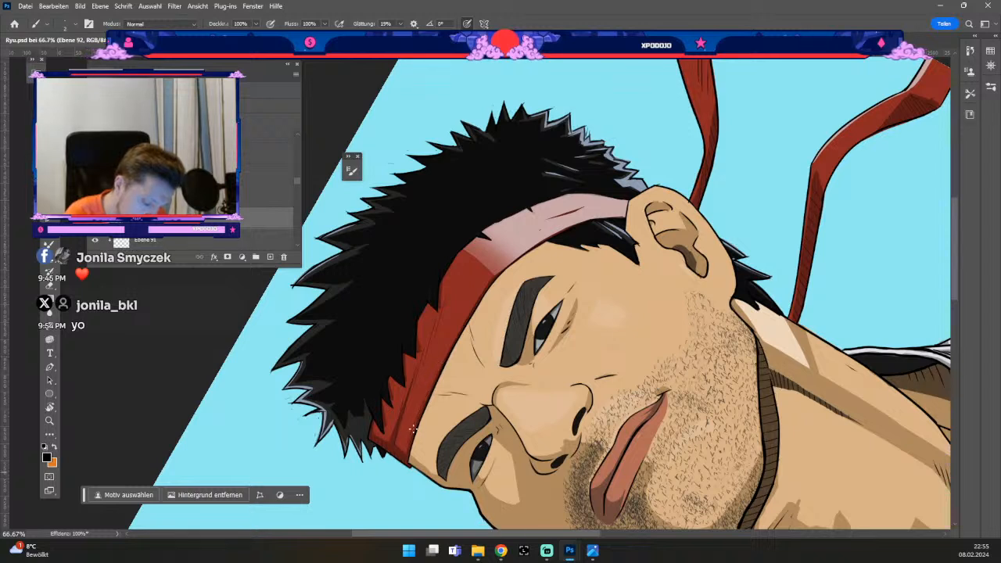
key("ctrl+z")
key("ctrl+z")
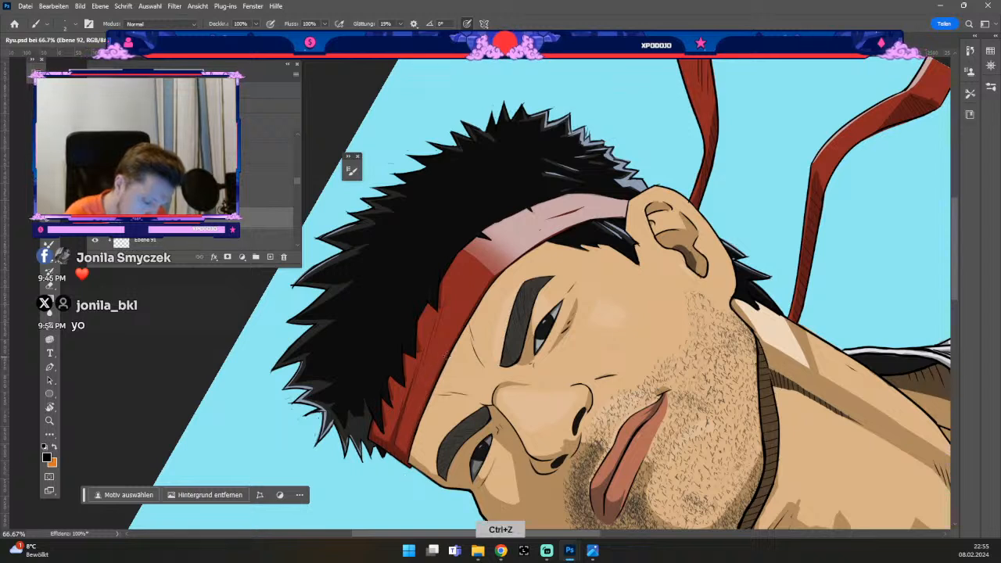
key("ctrl+z")
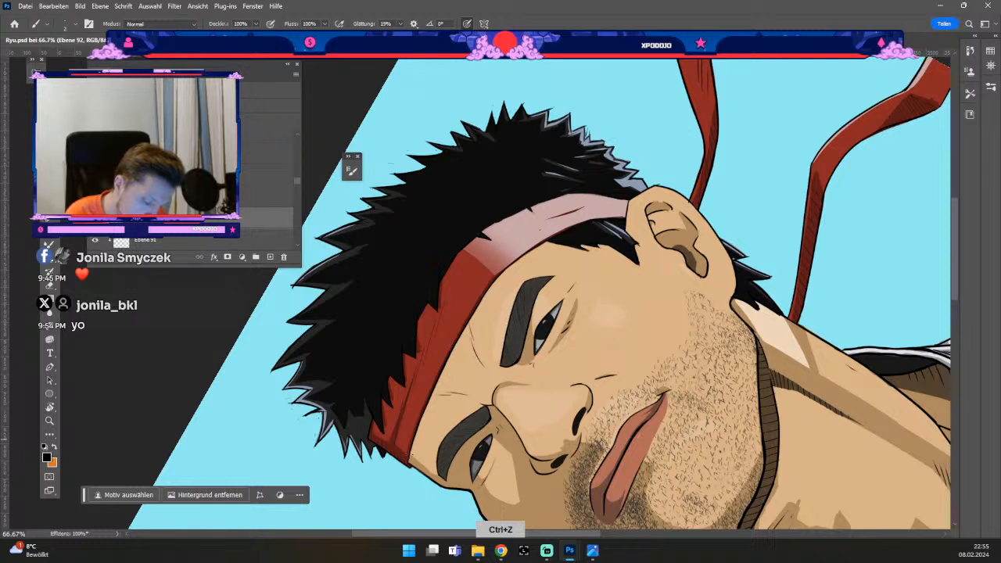
- Retry the fine black line along the faded headband section's lower edge near the temple, undoing unwanted strokes
key("ctrl+z")
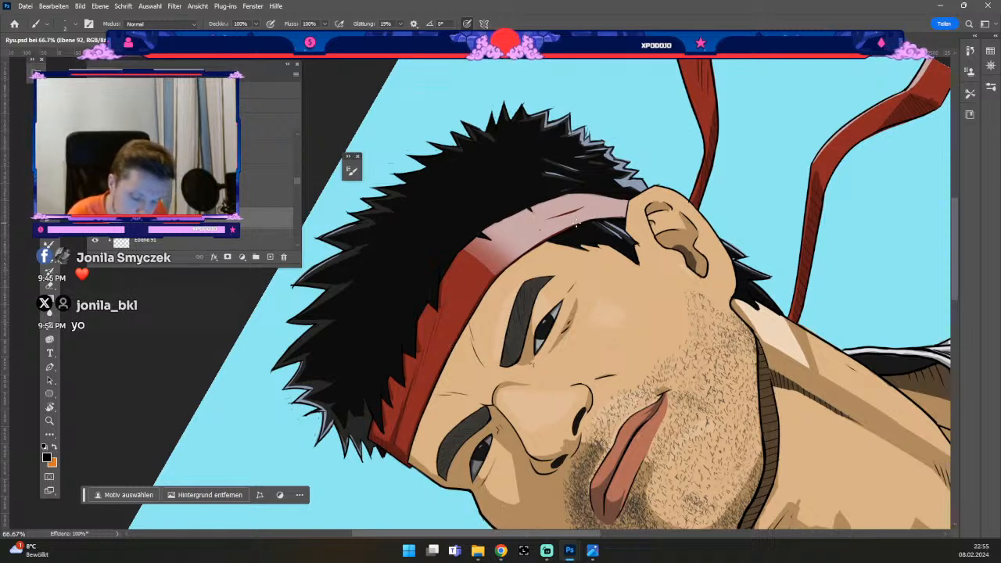
key("ctrl+z")
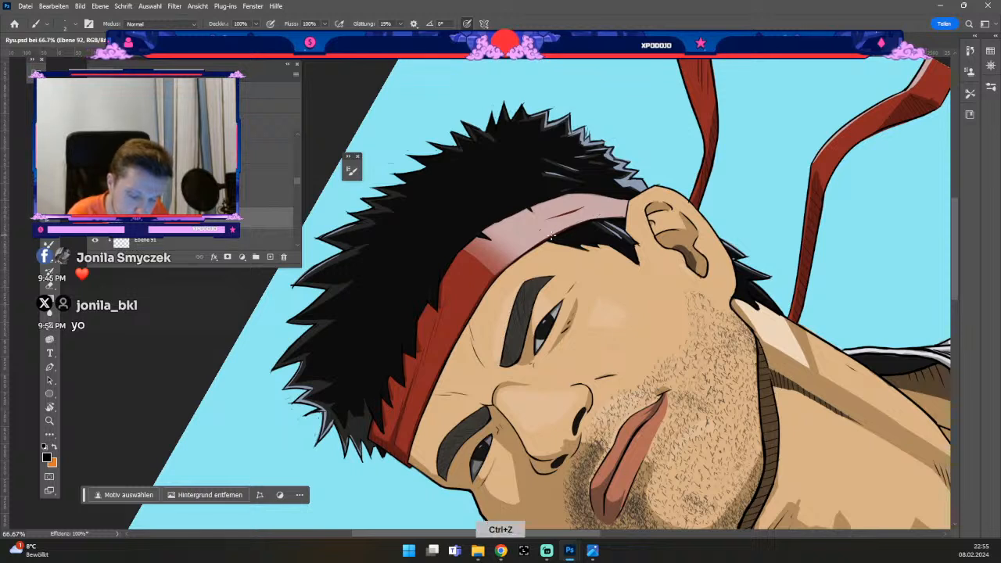
key("ctrl+z")
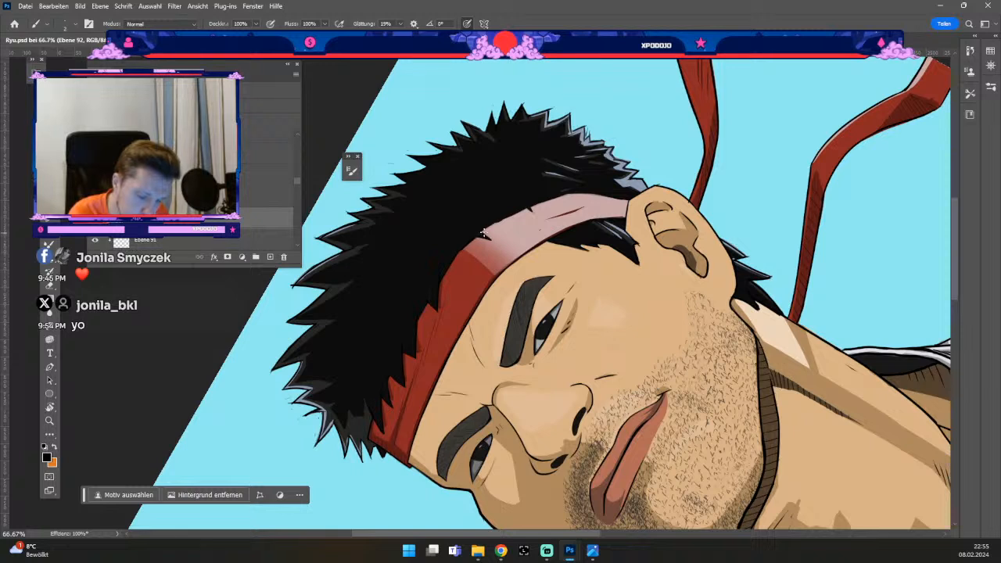
- Enlarge the brush to 4 px, ink the headband's upper edge beside the hair tip, and touch up the spot with the Eraser
key("odiaeresis")
key("numbersign")
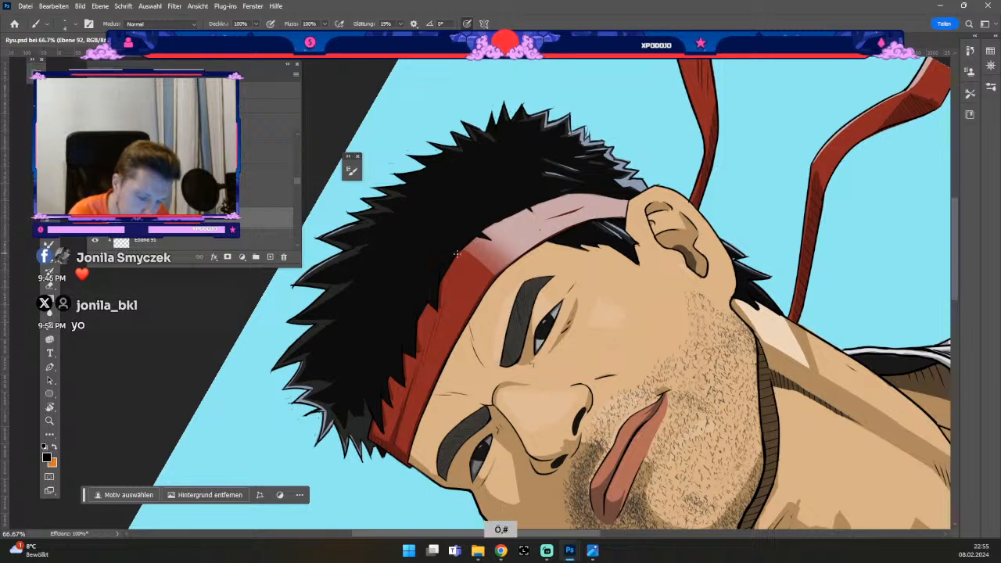
key("ctrl+z")
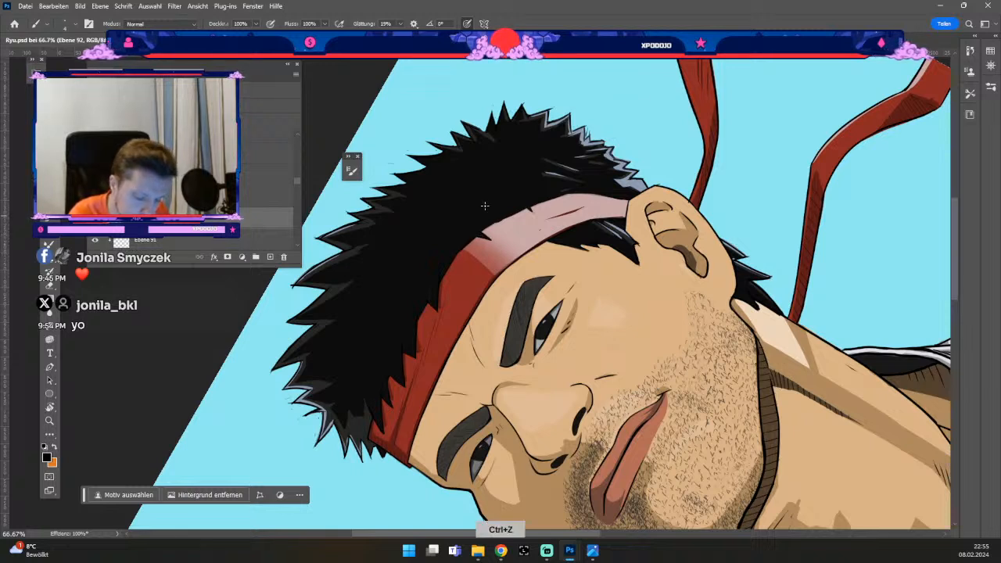
key("e")
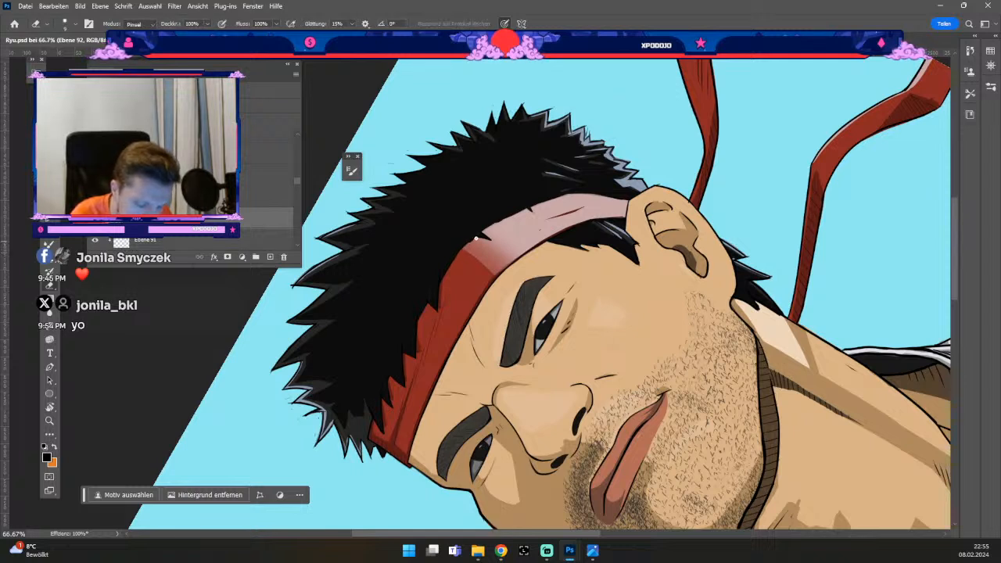
key("b")
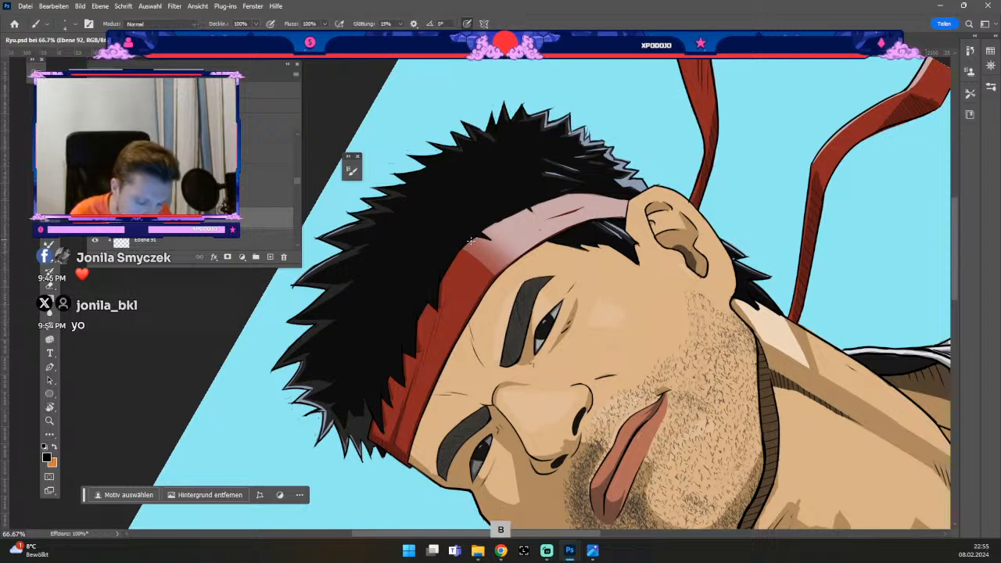
- Undo the unwanted strokes and redraw the black hairline along the faded headband's upper edge with a slightly larger brush
key("ctrl+z")
key("ctrl+z")
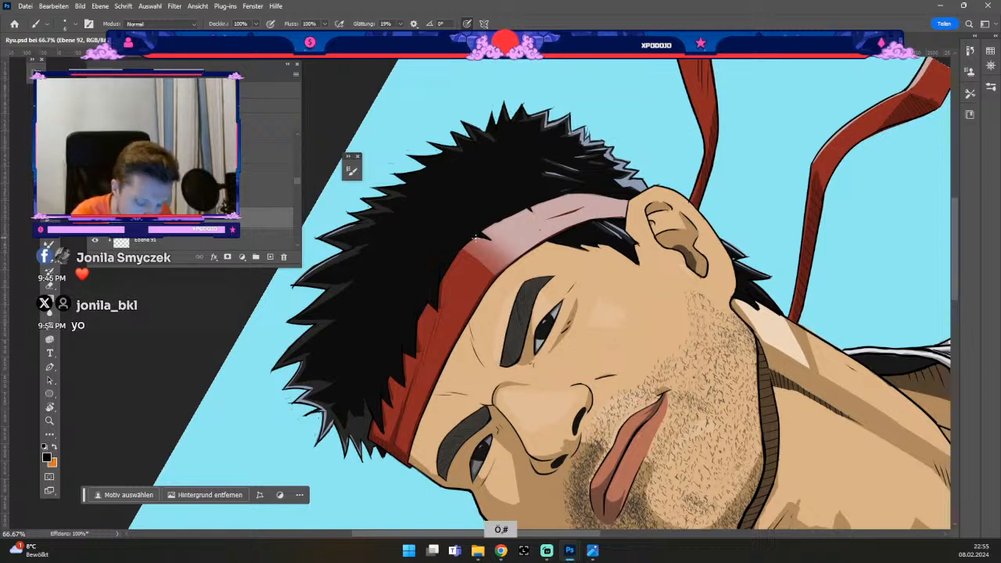
key("ctrl+z")
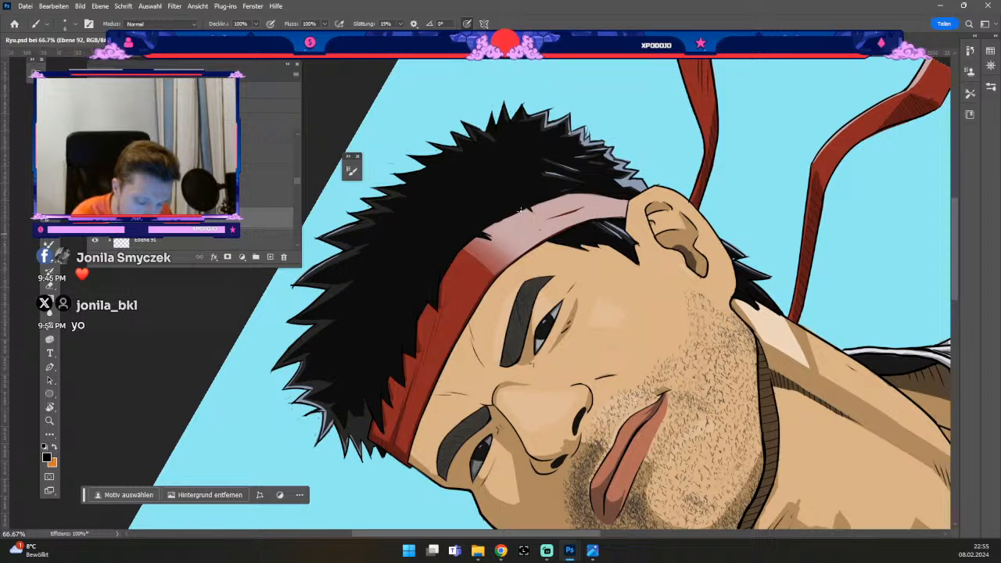
key("ctrl+z")
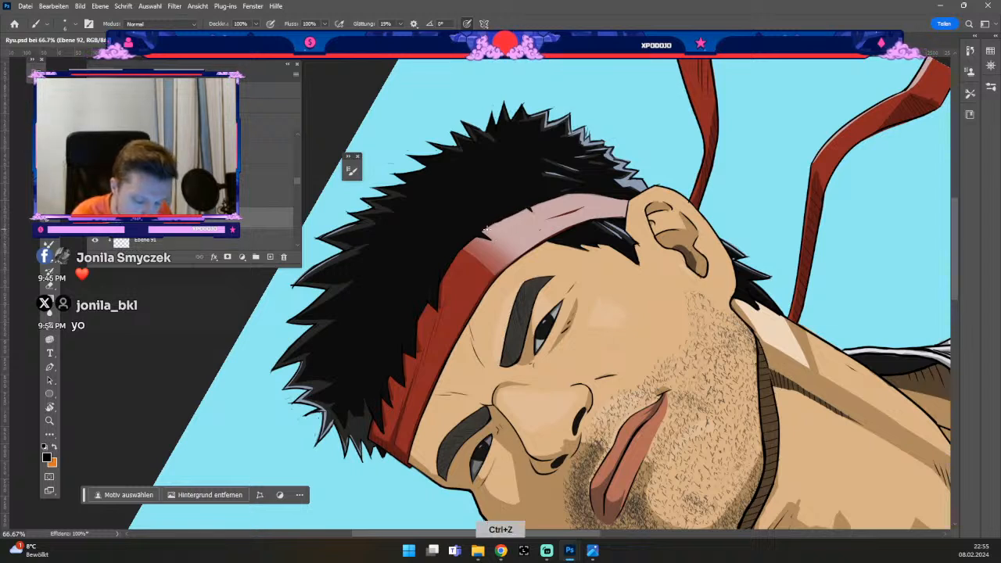
key("ctrl+z")
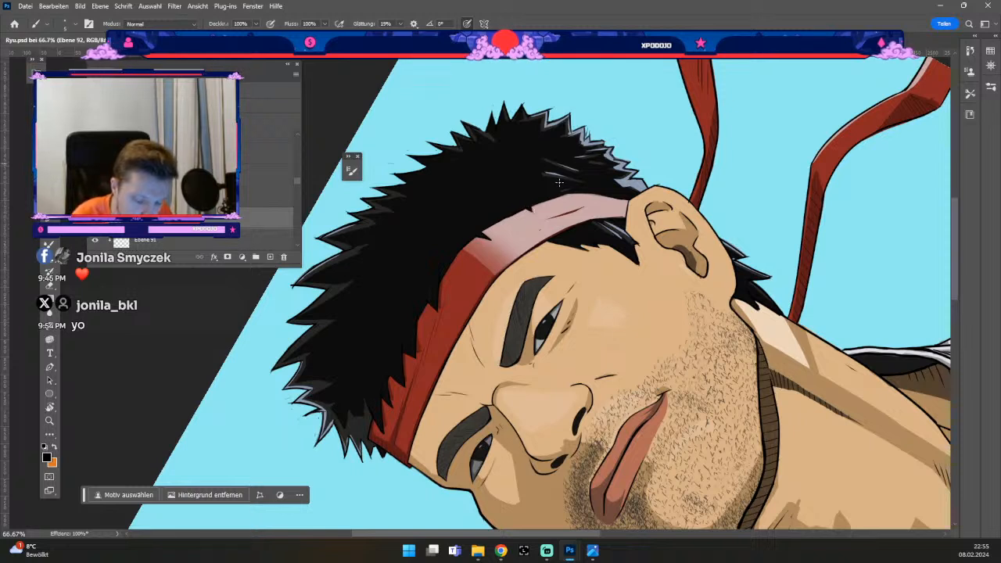
- Adjust the brush size and try a black line along the headband's upper edge toward the ear, undoing unwanted strokes
key("odiaeresis")
key("numbersign")
left_click_drag(533, 207, 575, 193)
key("ctrl+z")
key("numbersign")
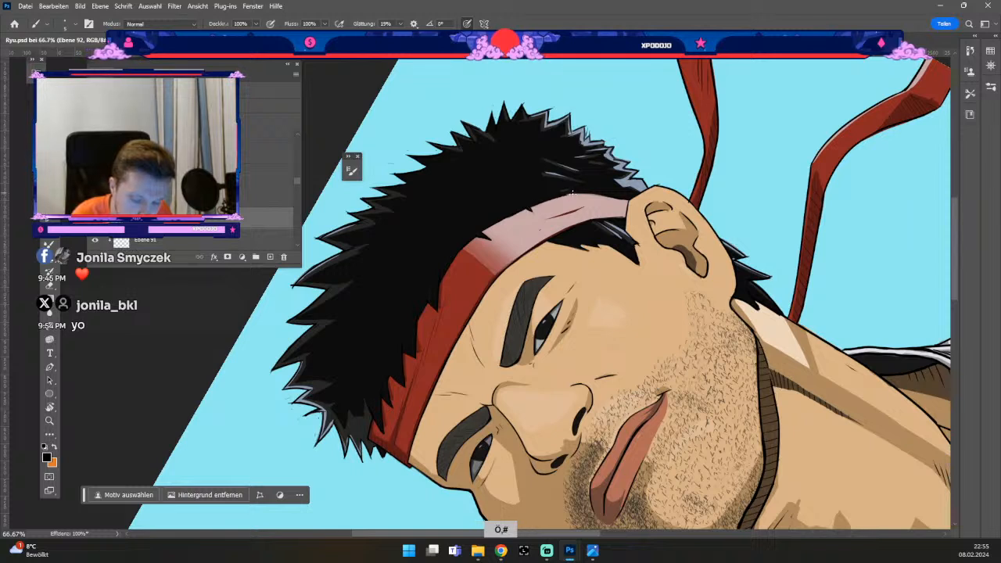
key("ctrl+z")
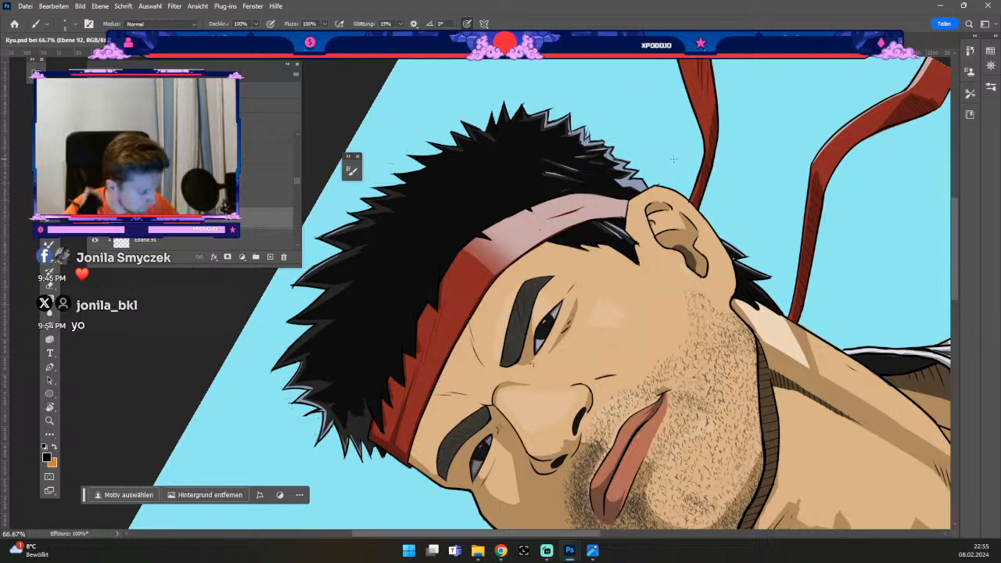
- Reset the canvas rotation and retry black strokes where the hair meets the headband above the ear, undoing unwanted ones
key("Escape")
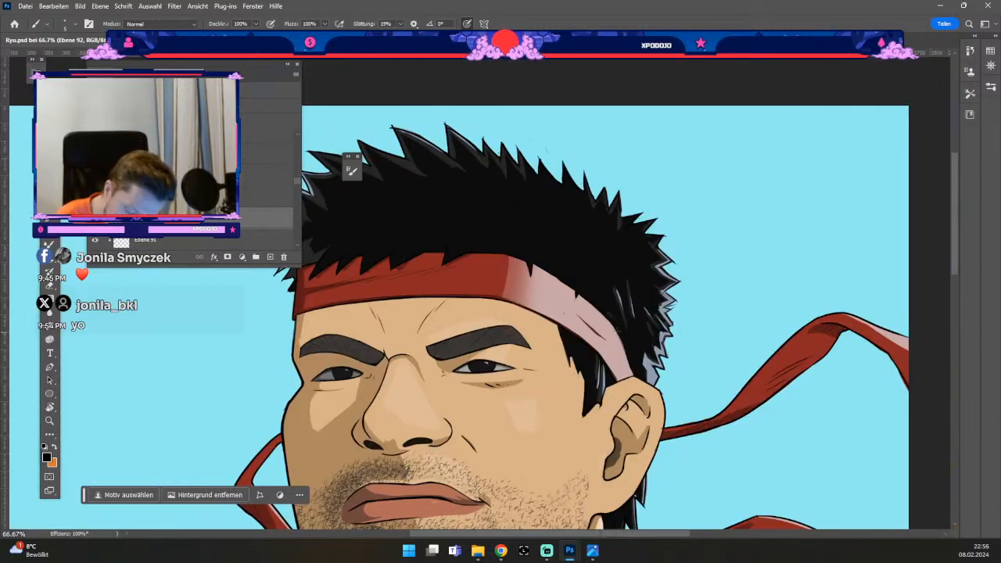
key("ctrl+z")
key("ctrl+z")
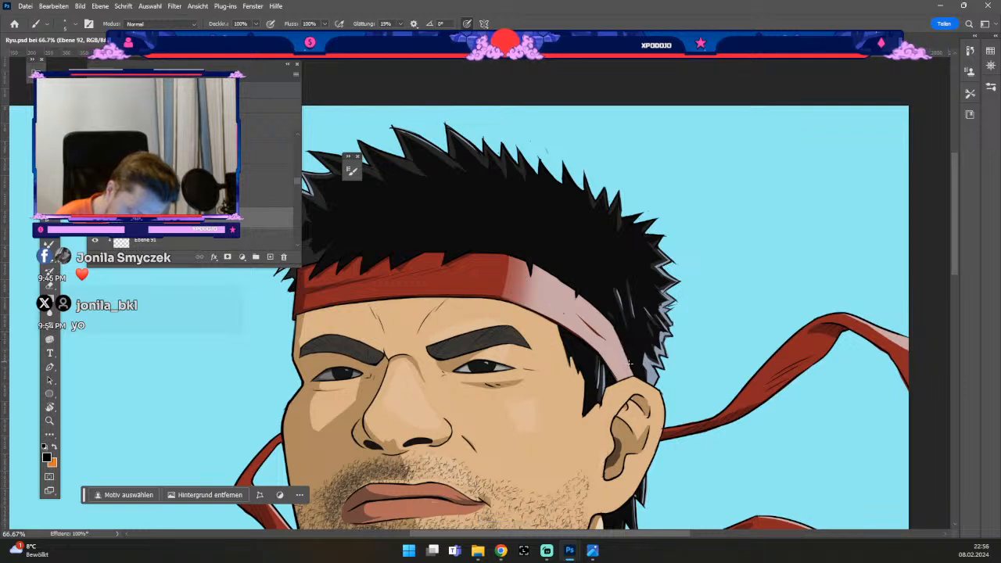
key("ctrl+z")
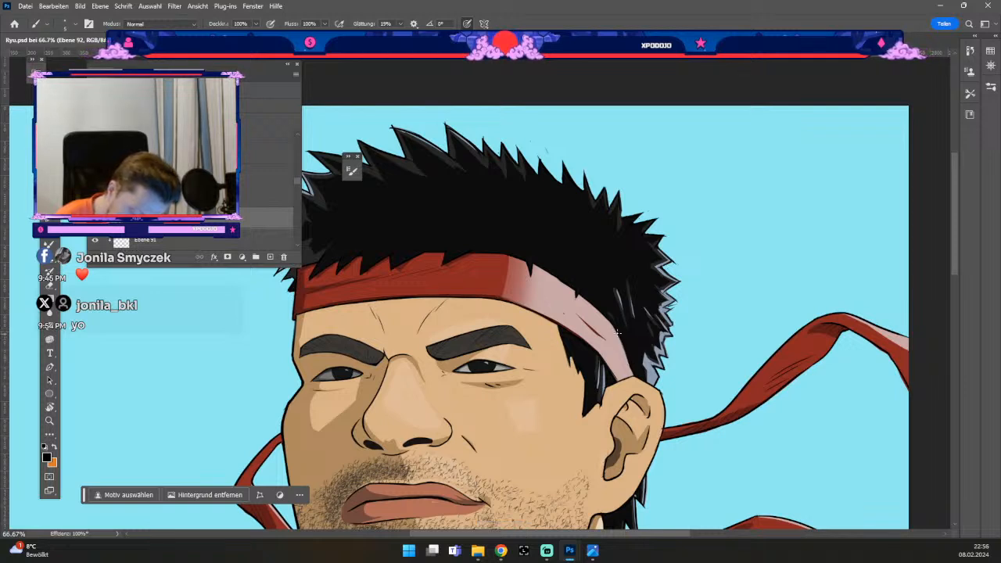
key("ctrl+z")
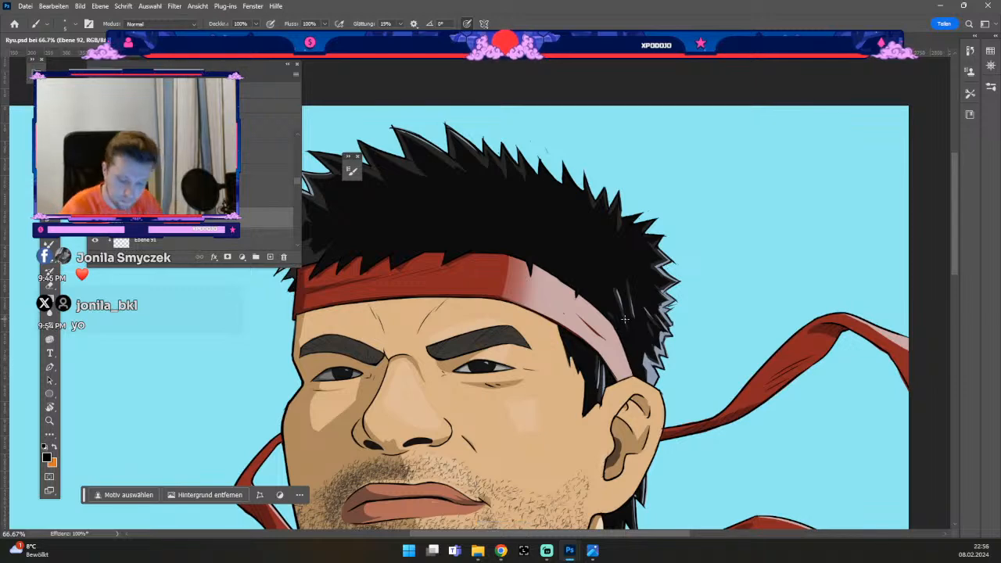
- Examine the inked hair and headband at 25% to 33.33% zoom within the whole figure
key("ctrl+minus")
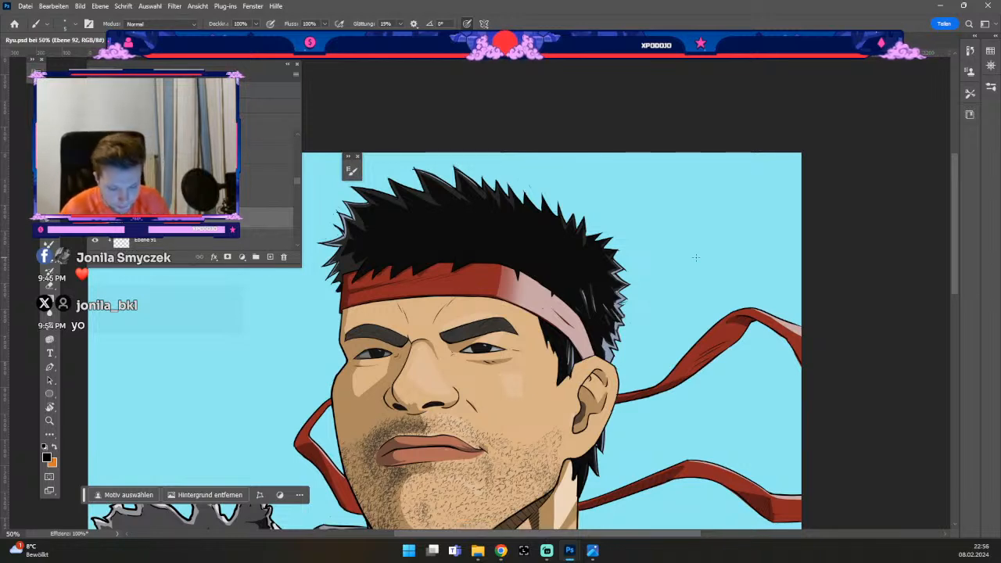
key("ctrl+minus")
key("ctrl+minus")
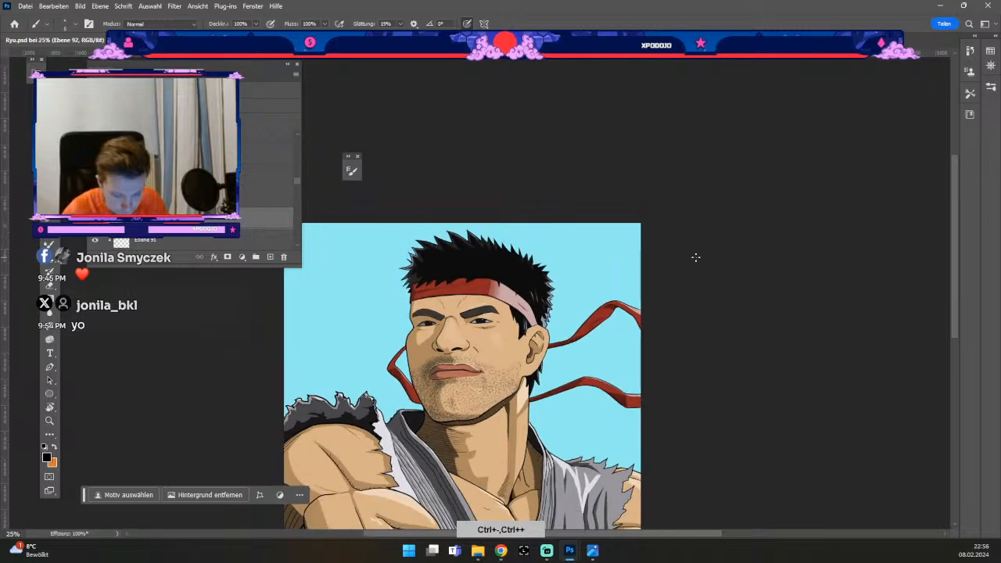
key("ctrl+plus")
key("space")
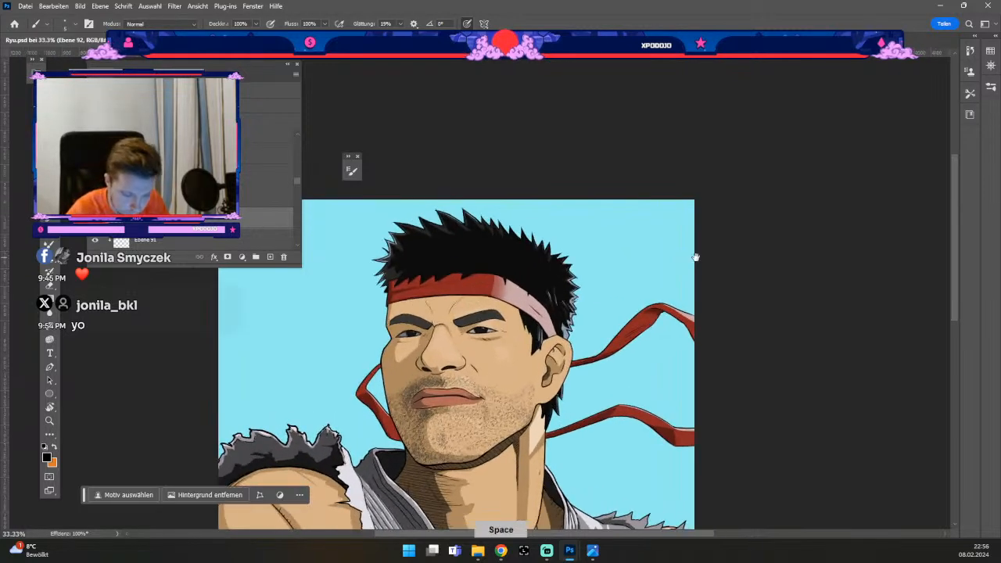
left_click_drag(575, 338, 588, 184)
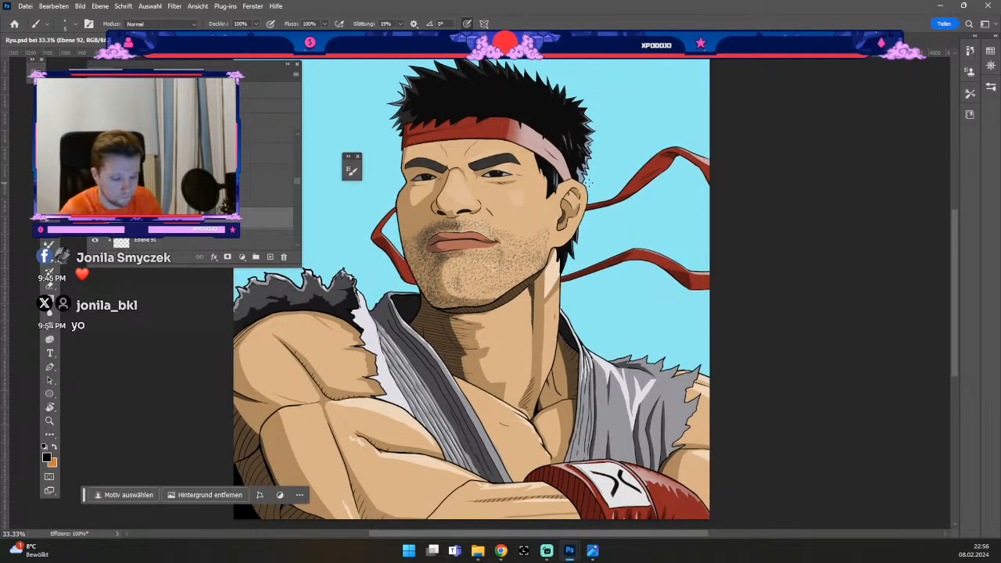
key("space")
left_click_drag(600, 253, 646, 261)
key("b")
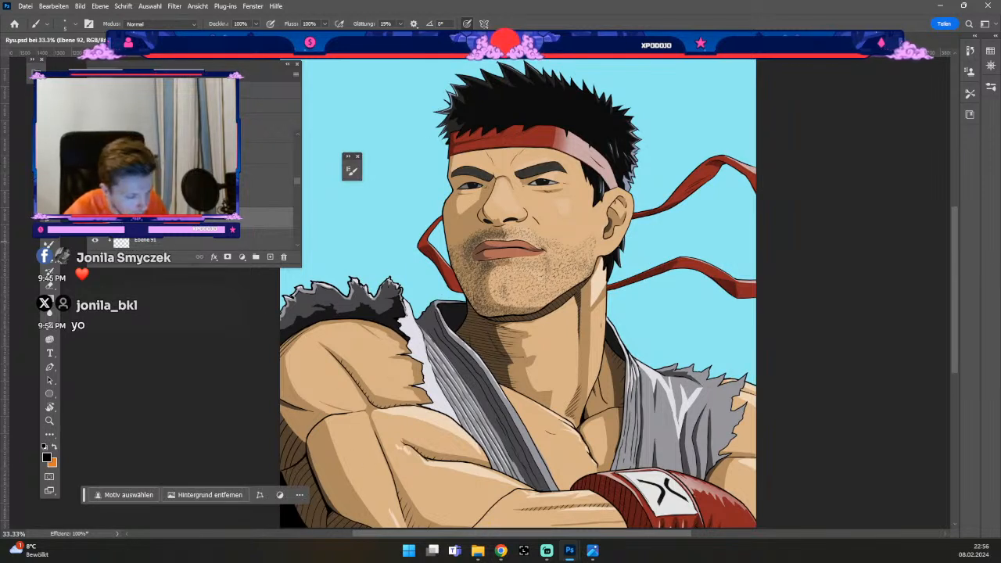
- Select the layer Ebene 84, set the brush colour to black (000000), and add a new layer for hatching the torn sleeve
key("v")
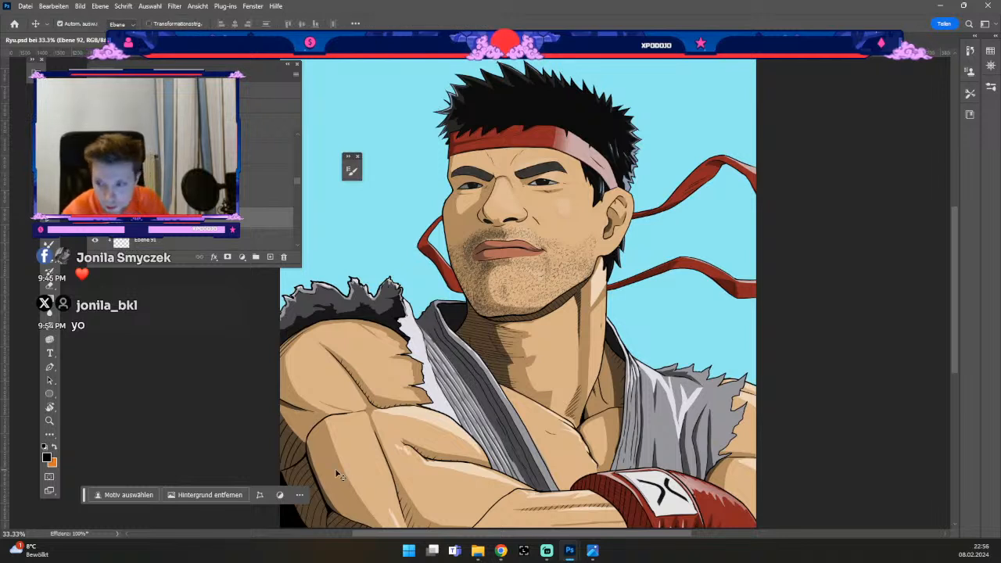
left_click(297, 457)
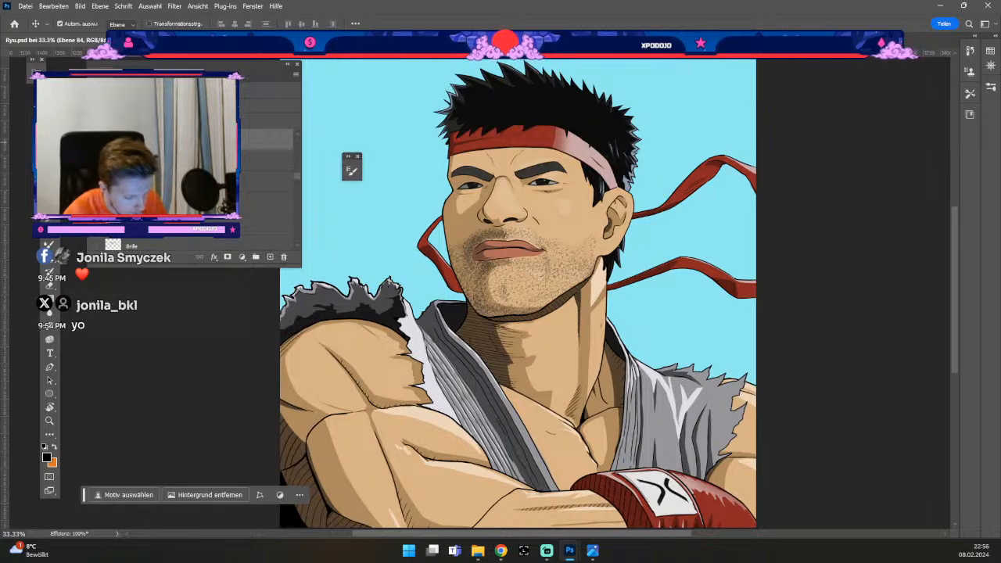
key("b")
key("ctrl+plus")
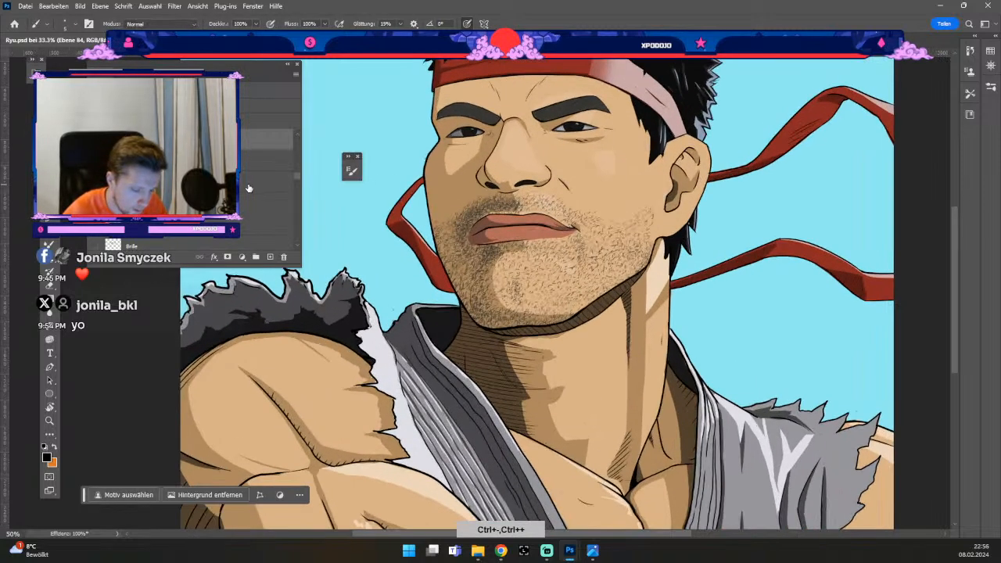
key("space")
left_click_drag(356, 248, 528, 249)
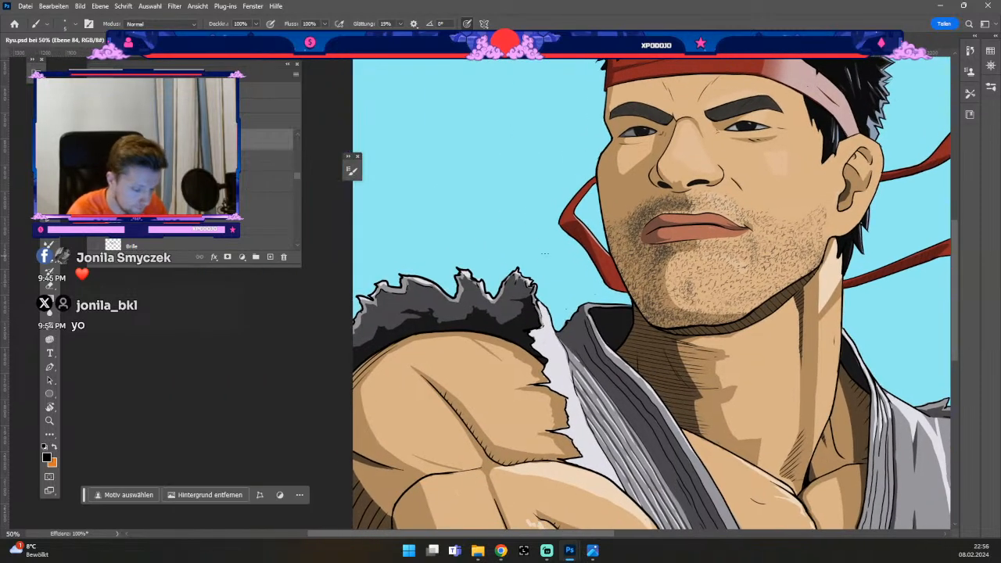
key("b")
left_click(46, 457)
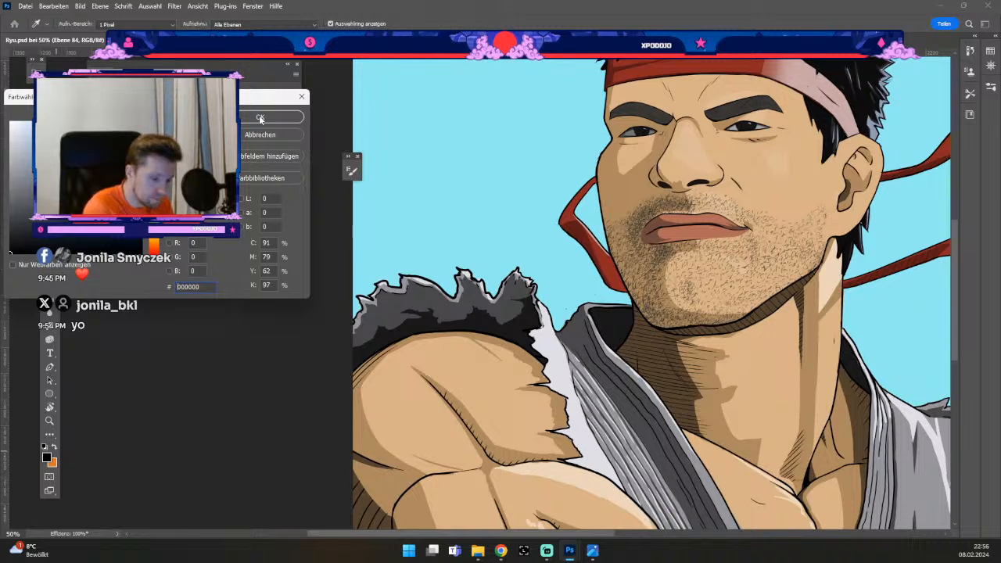
left_click(260, 116)
key("b")
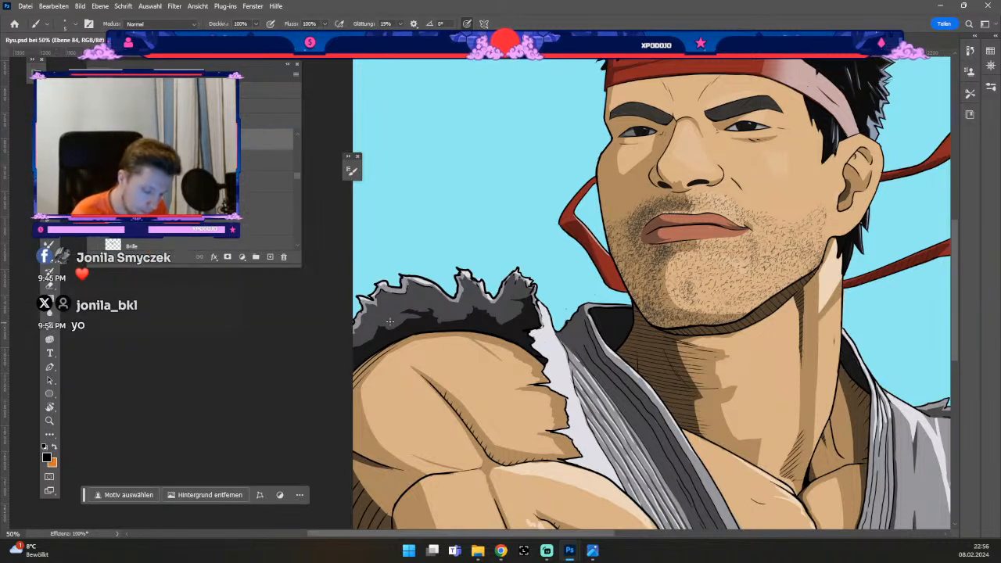
left_click_drag(296, 179, 302, 130)
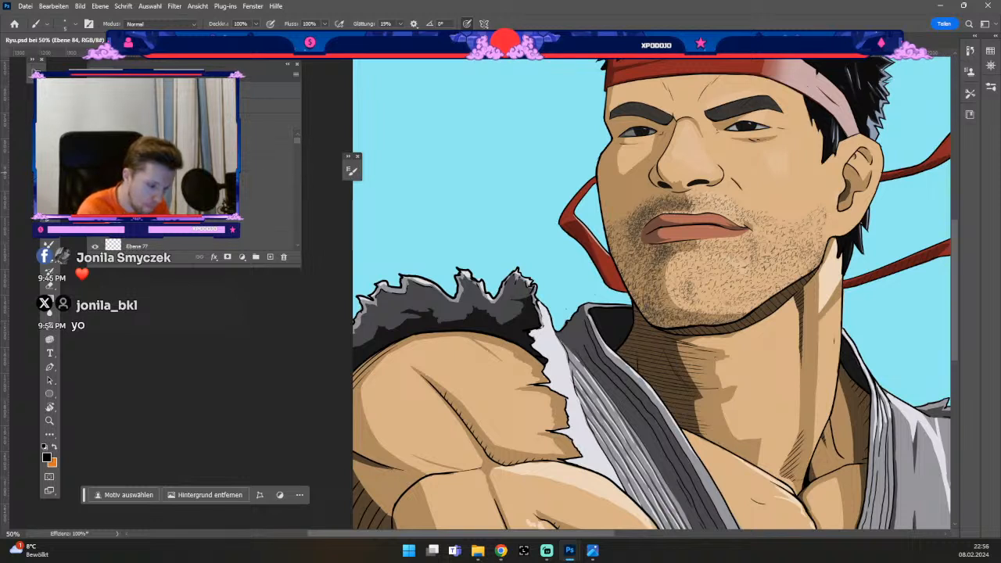
left_click(270, 257)
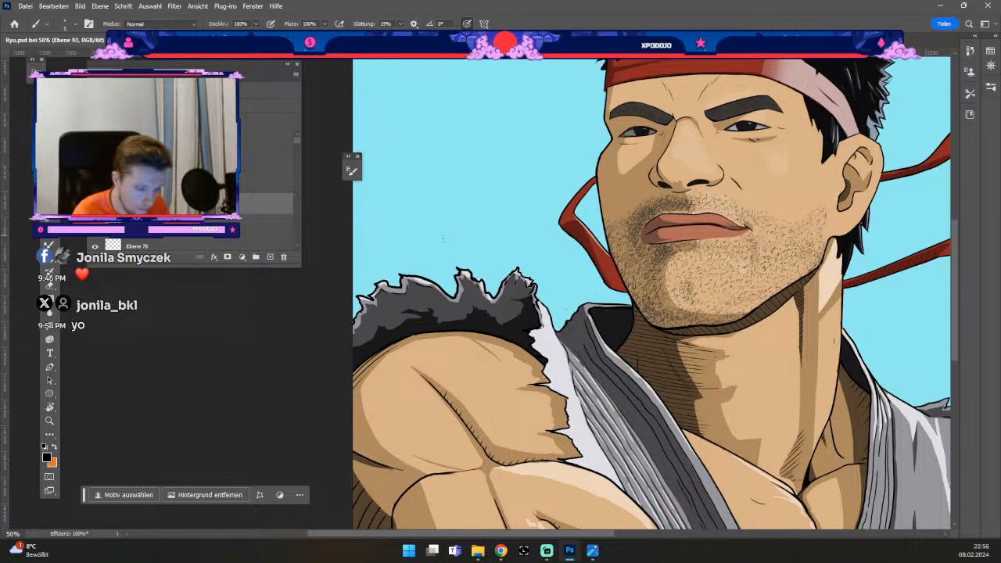
- Draw fine black diagonal hatching across the dark lower band of the torn shoulder sleeve, undoing unwanted strokes
key("ctrl+z")
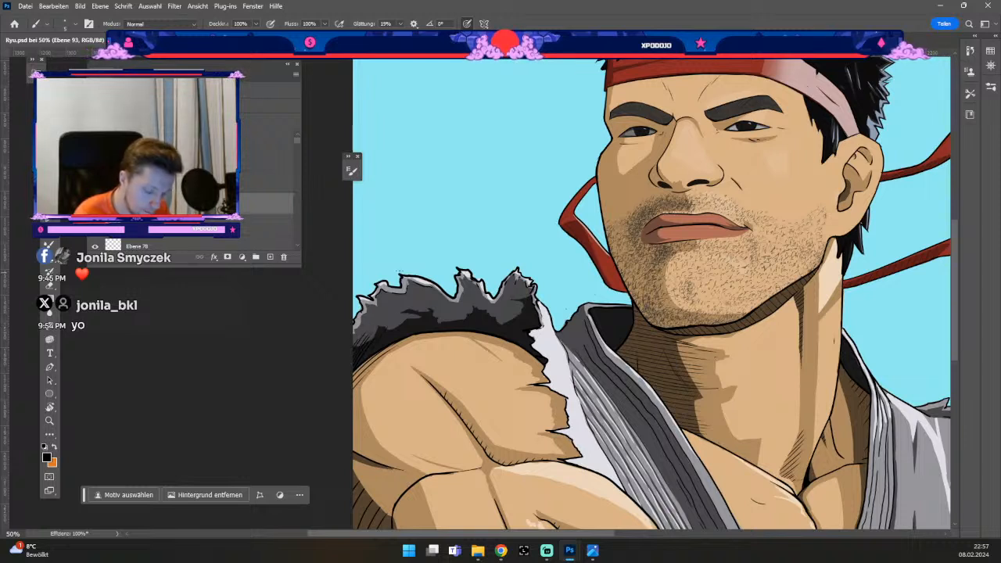
key("ctrl+z")
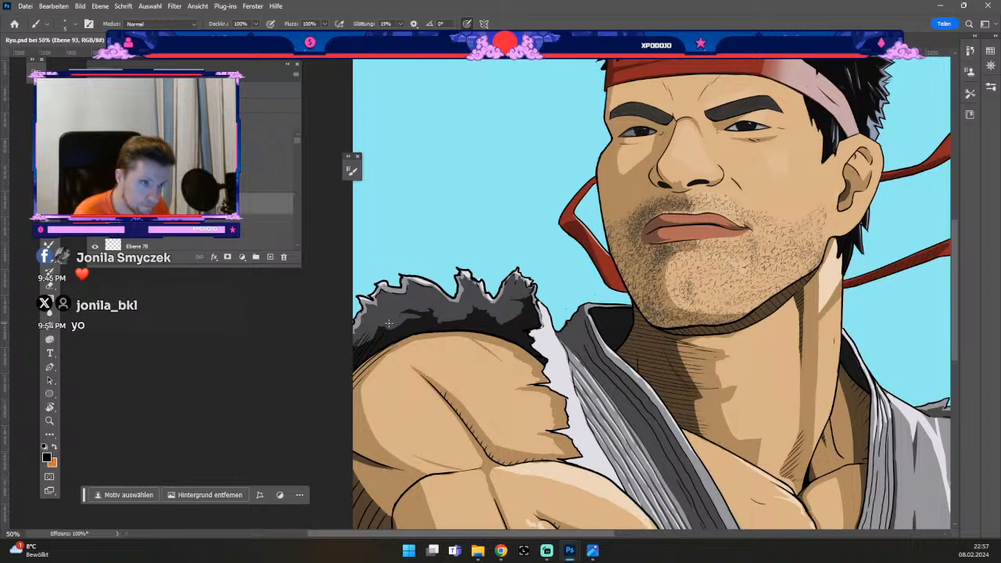
key("ctrl+z")
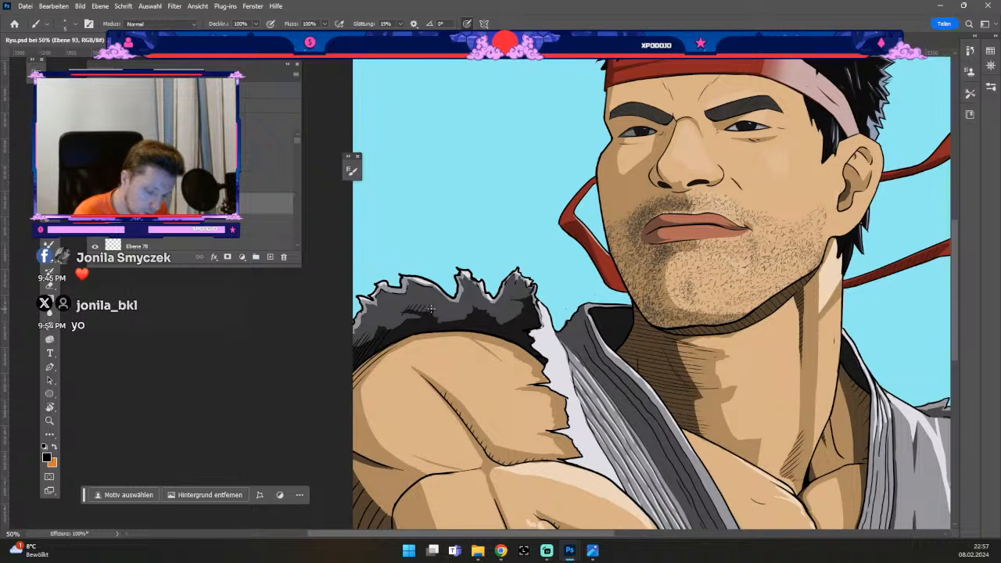
key("ctrl+z")
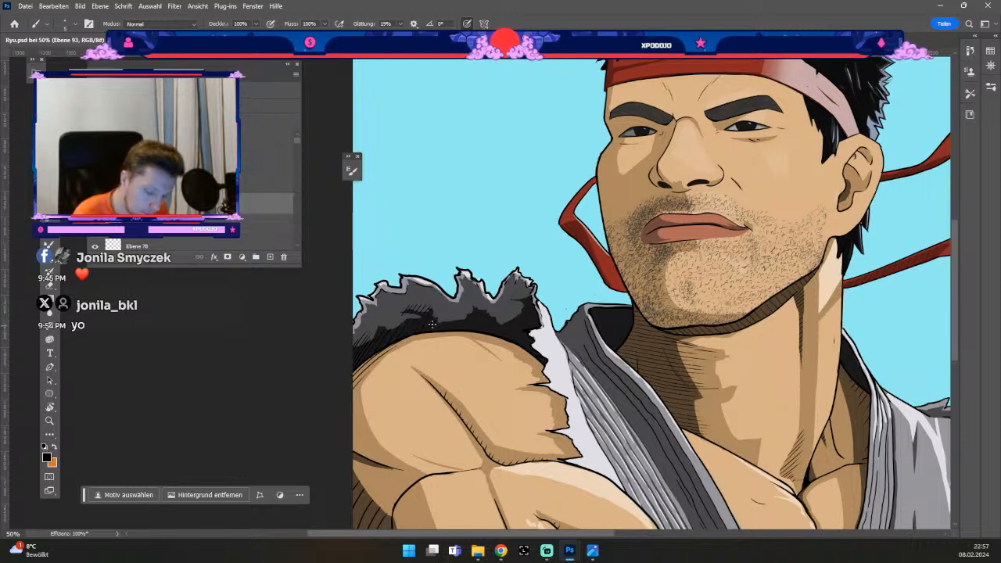
key("ctrl+z")
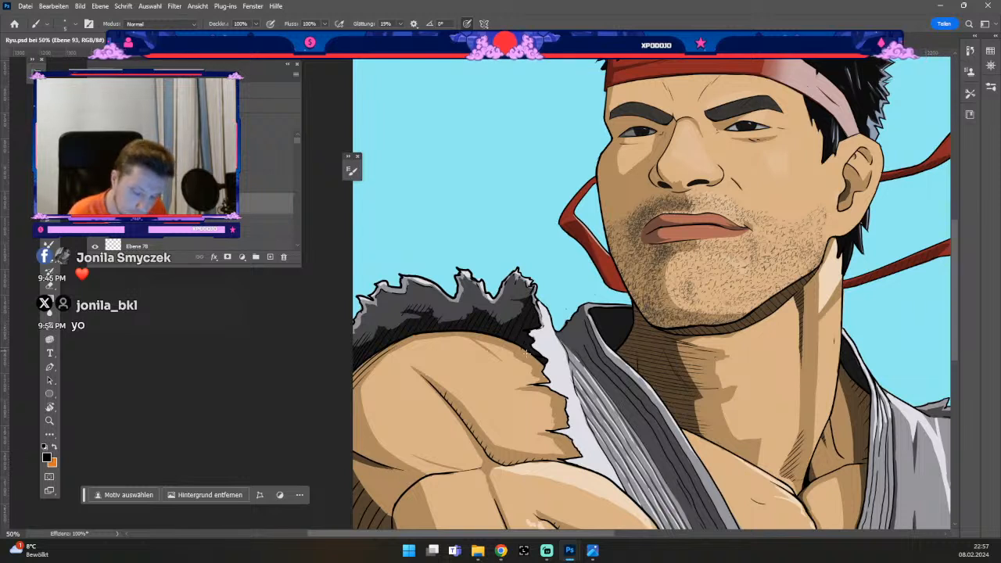
- Clean up the sleeve hatching with the eraser and hatch the grey ragged tips of the torn sleeve, undoing stray strokes
key("e")
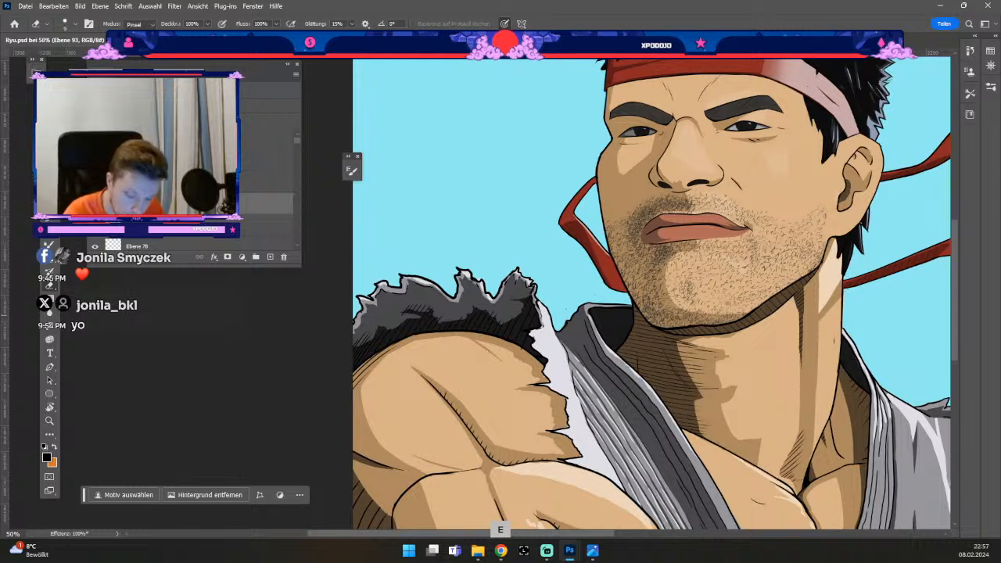
key("b")
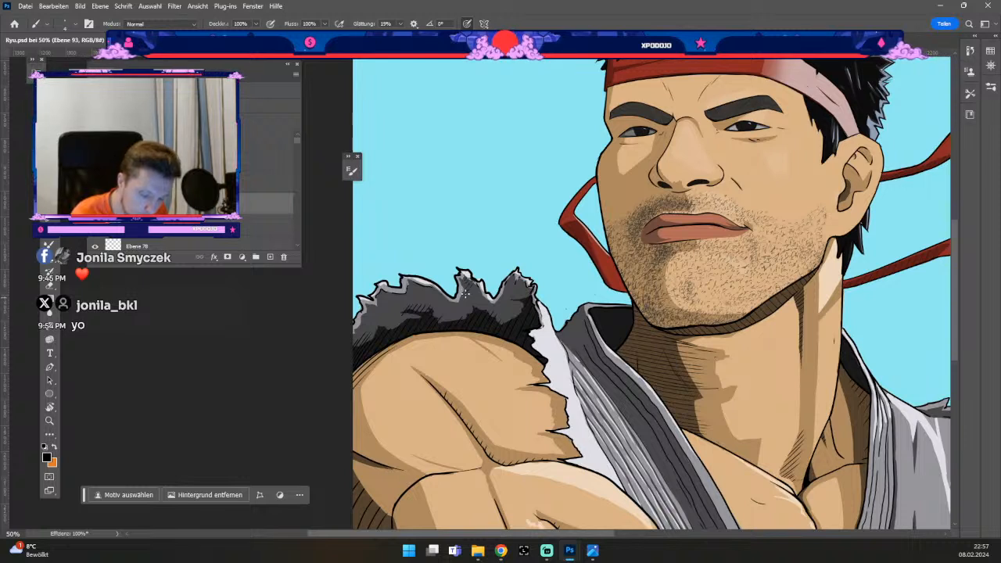
key("ctrl+z")
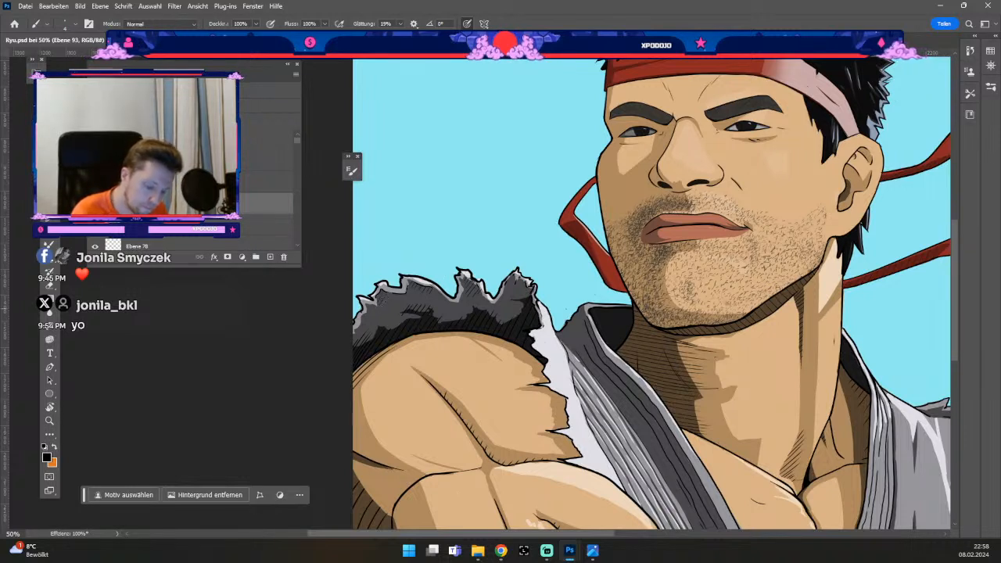
key("ctrl+z")
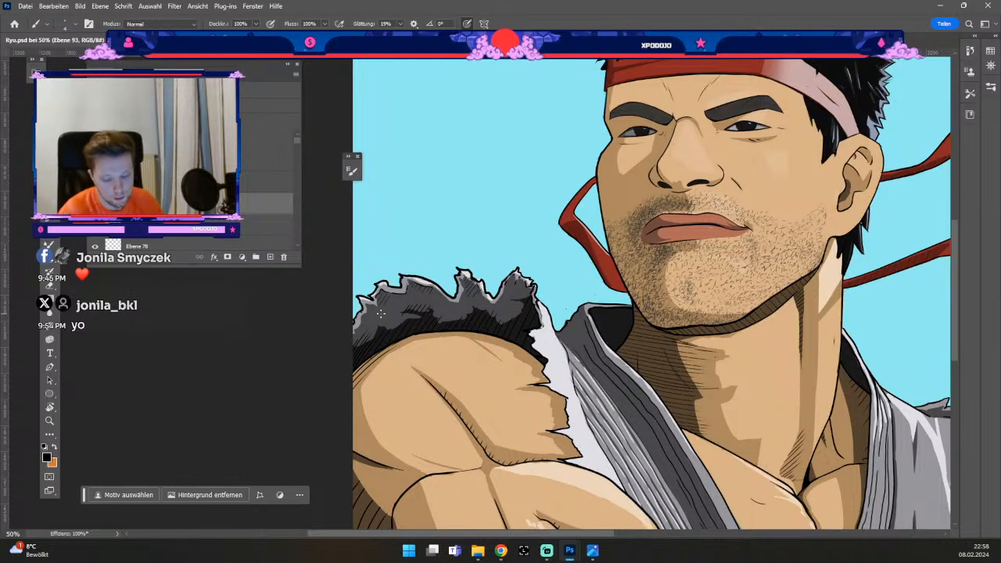
- Add fine black hatch lines to the grey gi panel on the opposite shoulder, beside the white highlights
key("ctrl+minus")
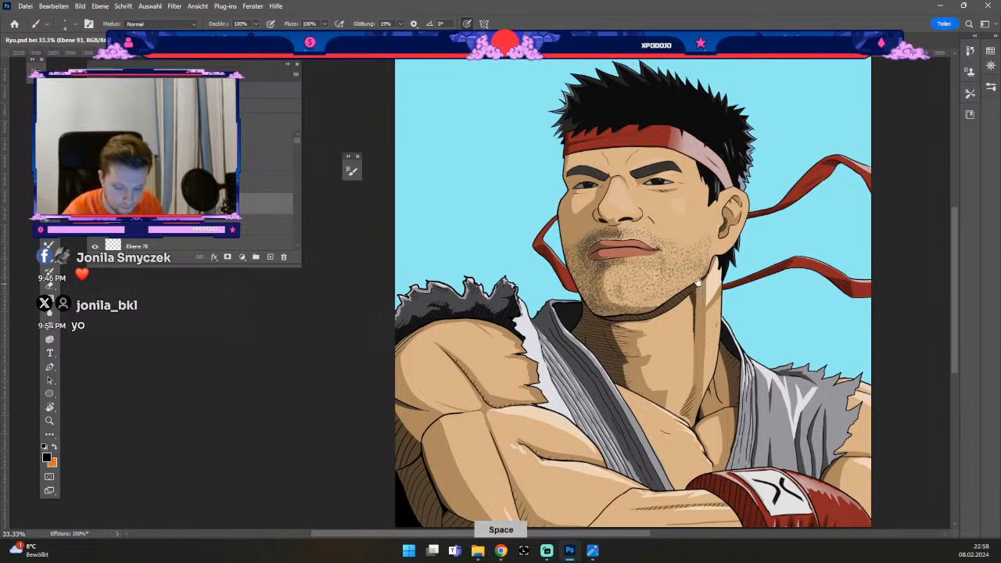
left_click_drag(514, 314, 500, 276)
key("b")
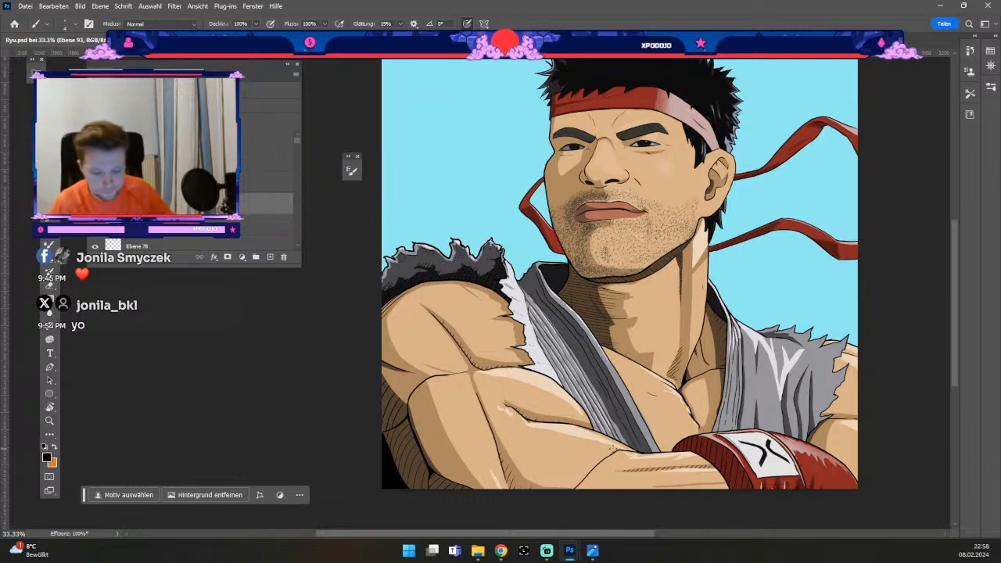
key("b")
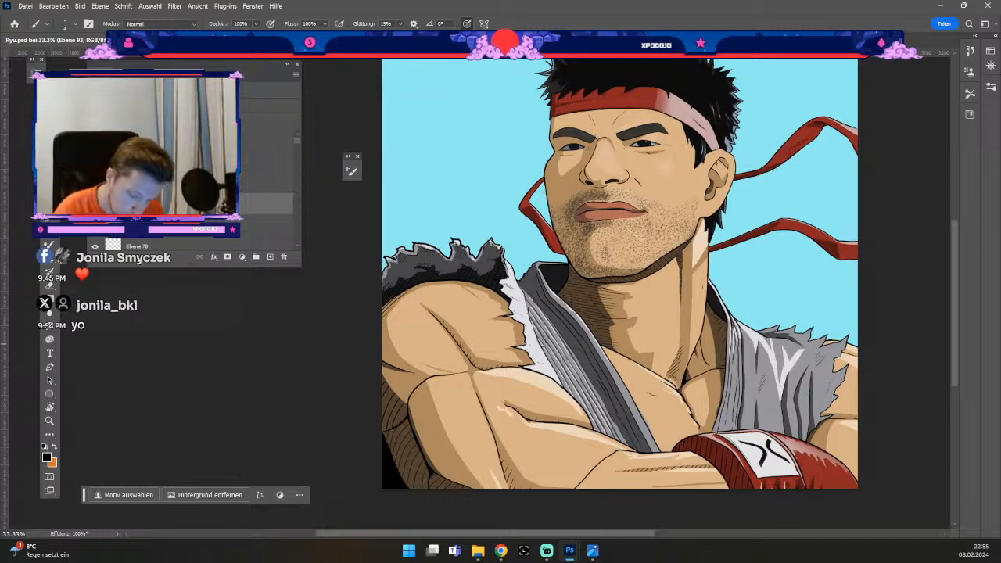
- Ink short black hatch lines where the white torn strip meets the lower part of the pleated lapel, undoing unwanted strokes
key("ctrl+plus")
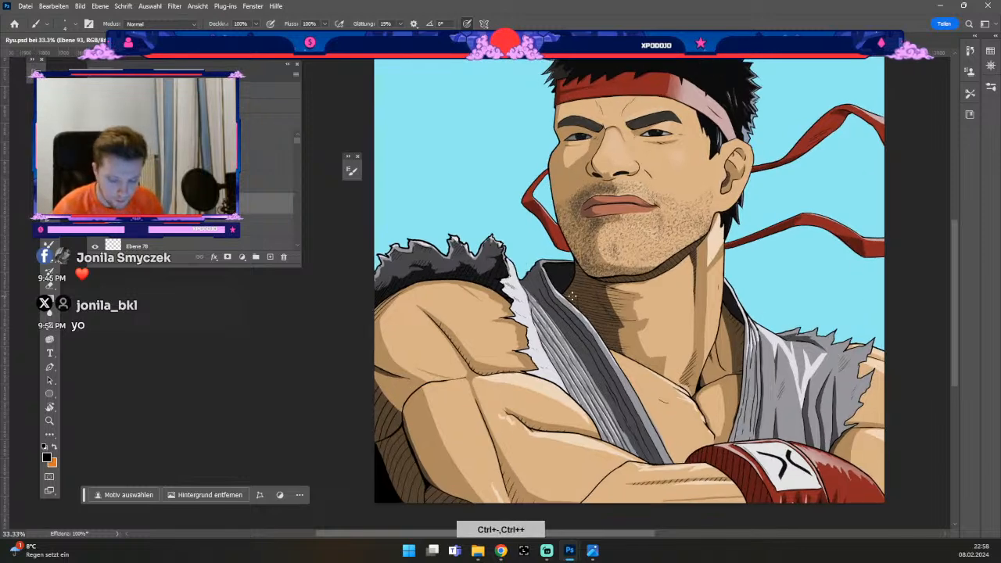
left_click_drag(572, 295, 574, 225)
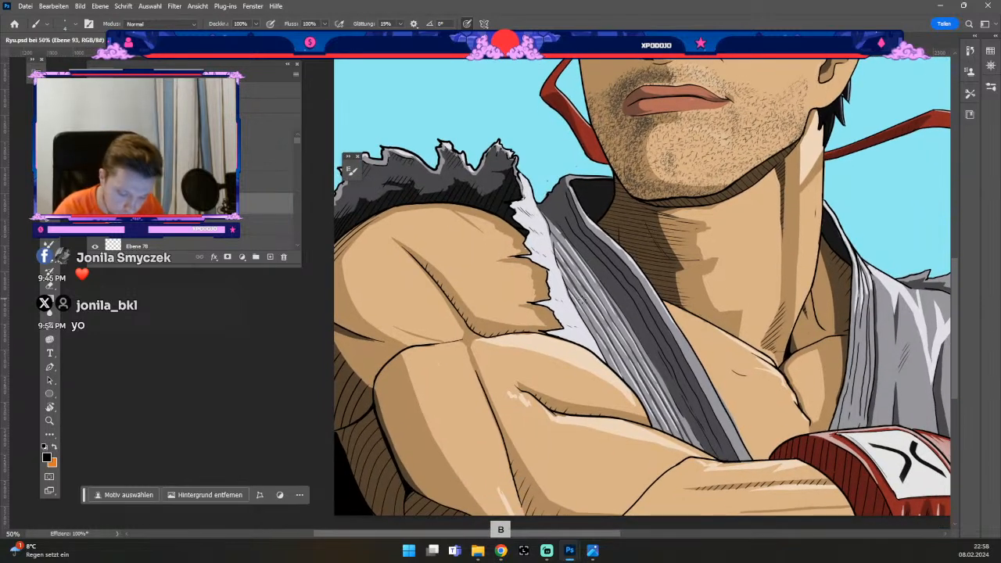
key("b")
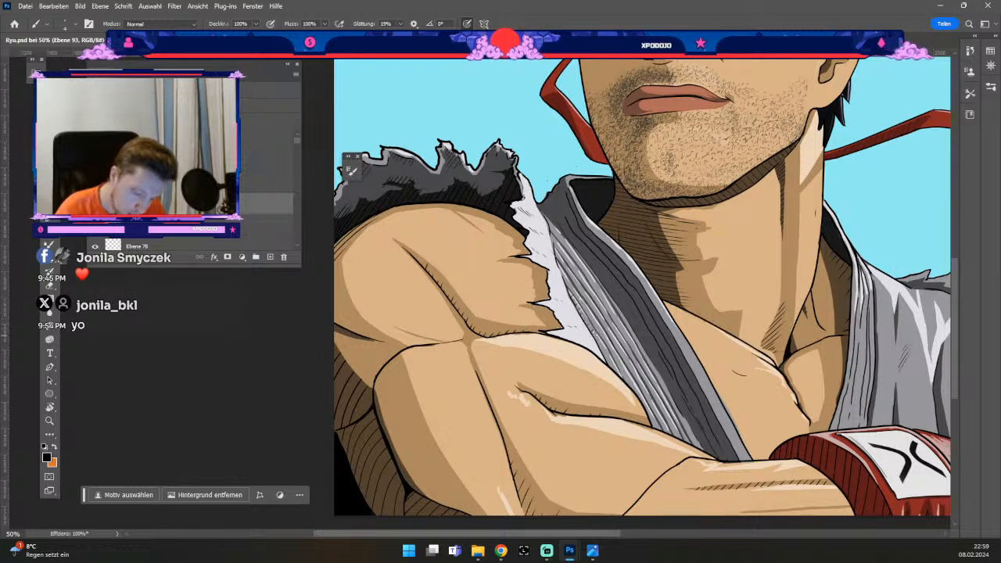
key("ctrl+z")
left_click_drag(589, 328, 595, 336)
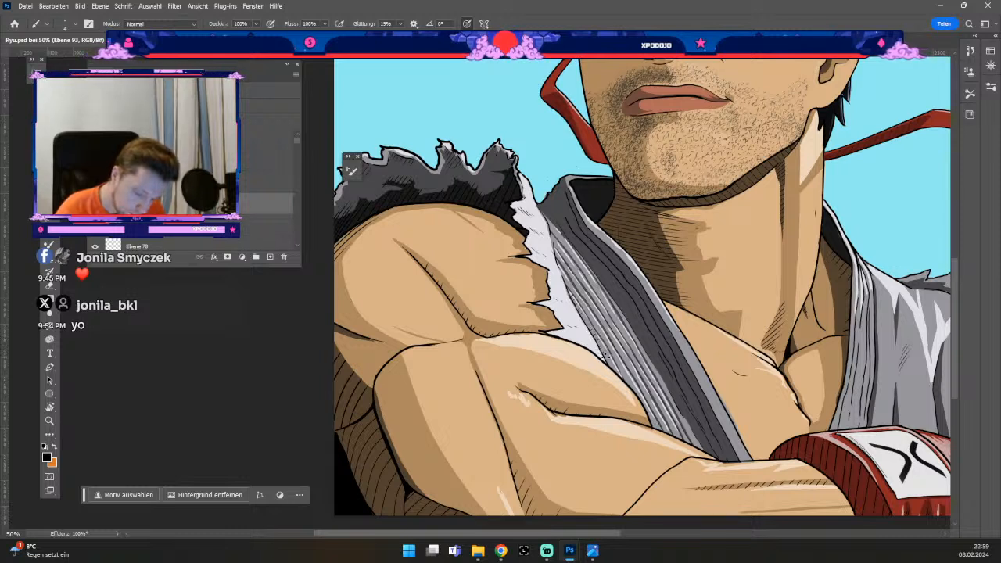
key("ctrl+z")
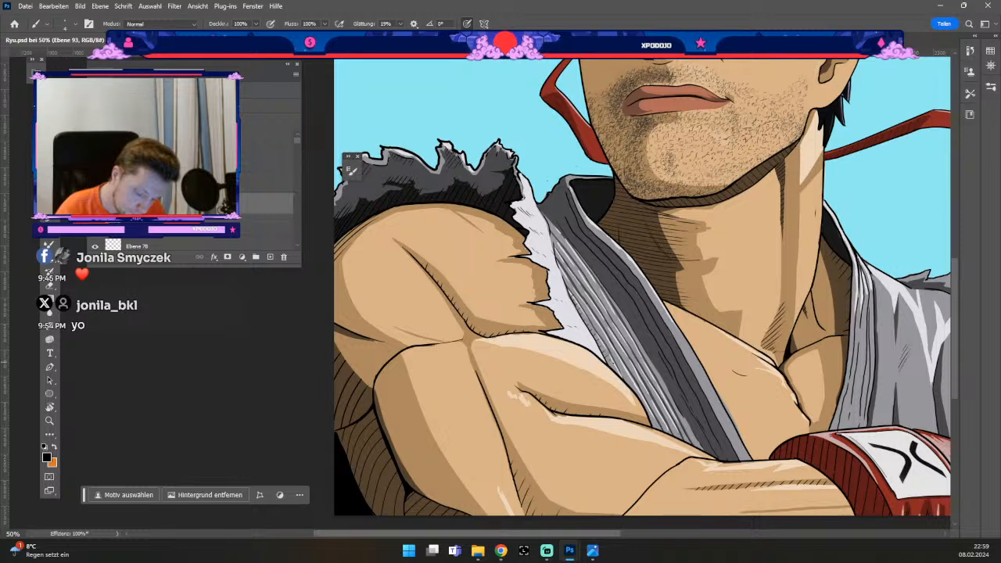
key("ctrl+z")
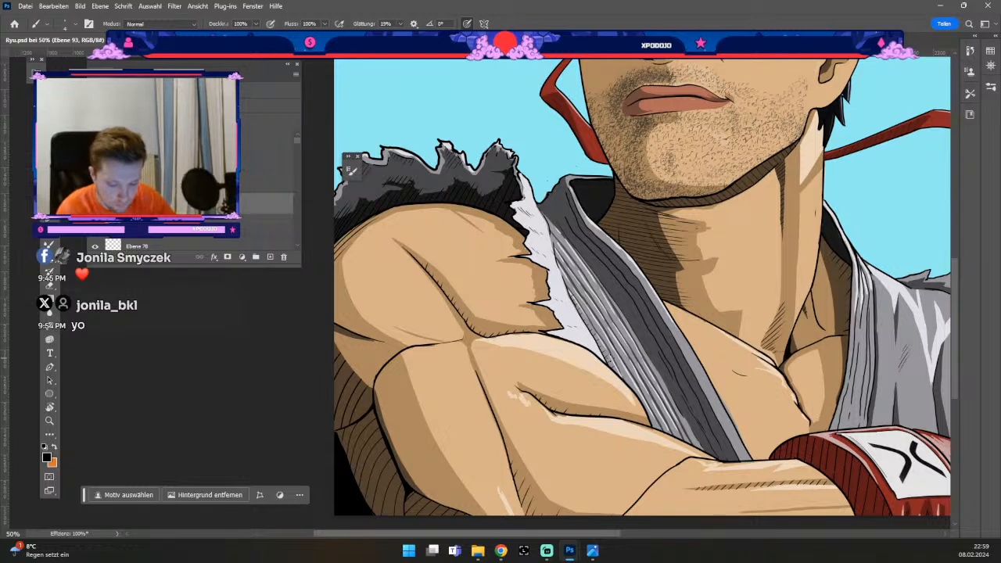
- Hatch the upper pleats of the lapel beside the white torn strip with fine black strokes, undoing unwanted ones
key("b")
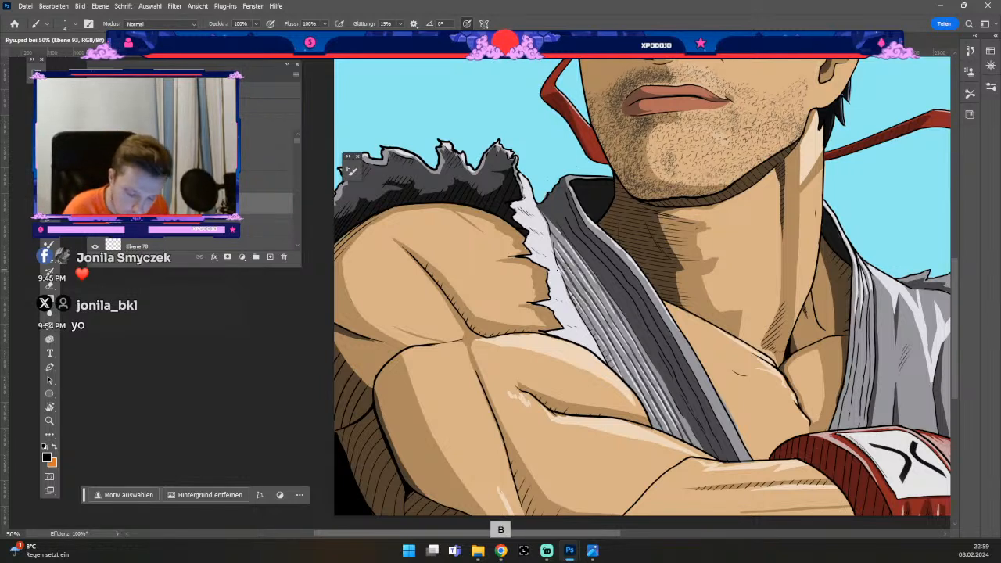
key("ctrl+z")
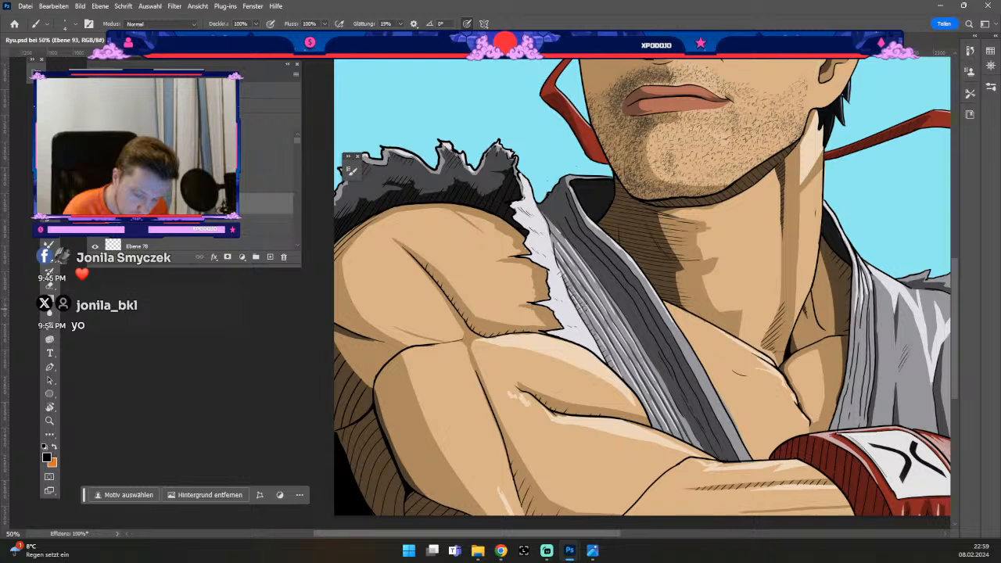
key("ctrl+z")
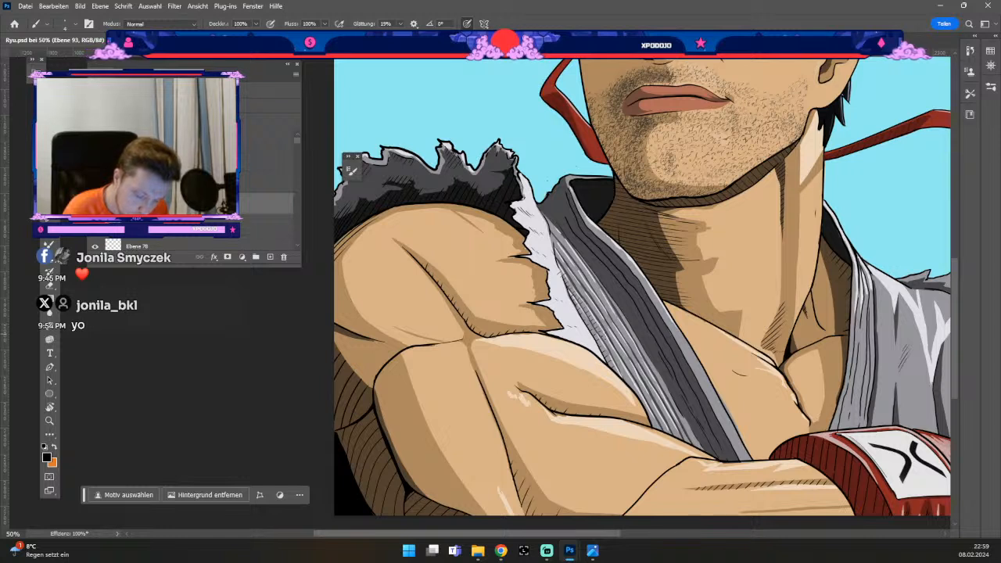
key("ctrl+z")
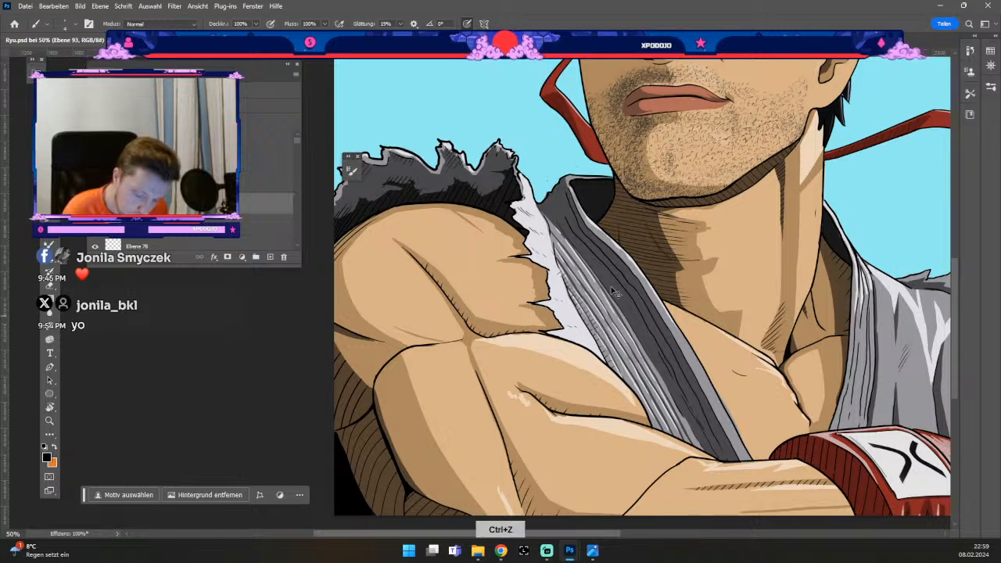
key("b")
key("ctrl+z")
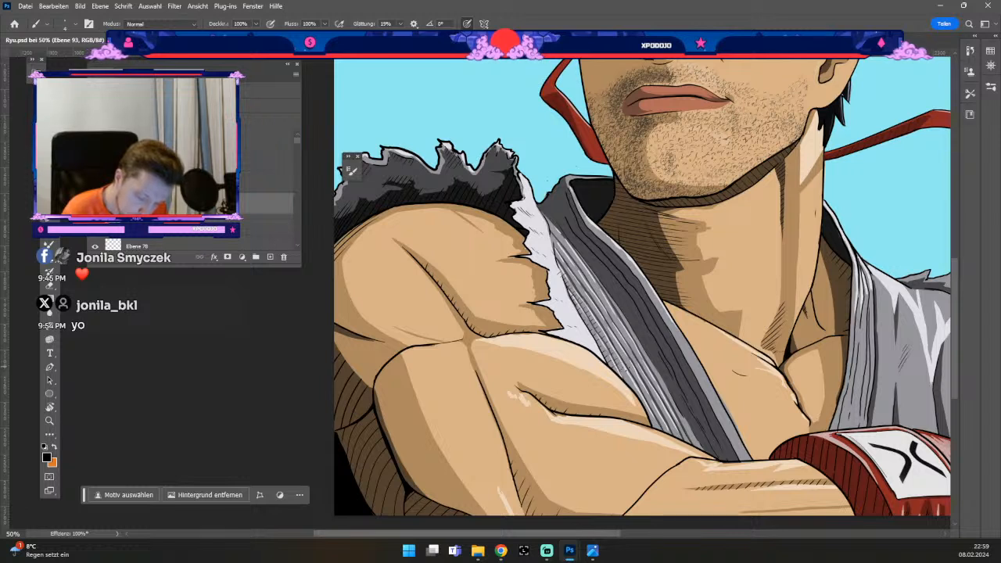
- Enlarge the eraser to 20 to clean up the lapel area, and continue the fine black hatching along the lapel's pleats
key("e")
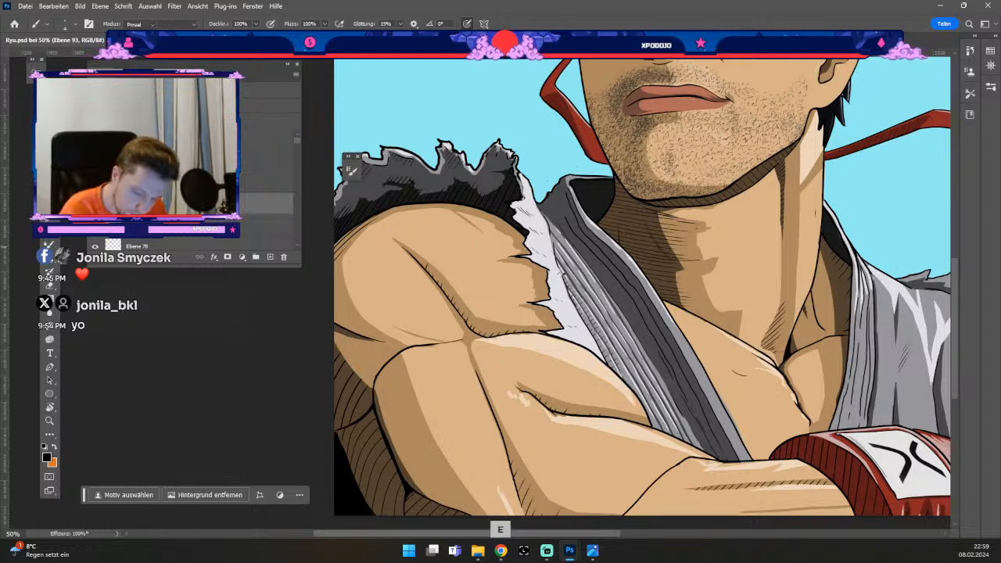
key("#")
key("#")
key("#")
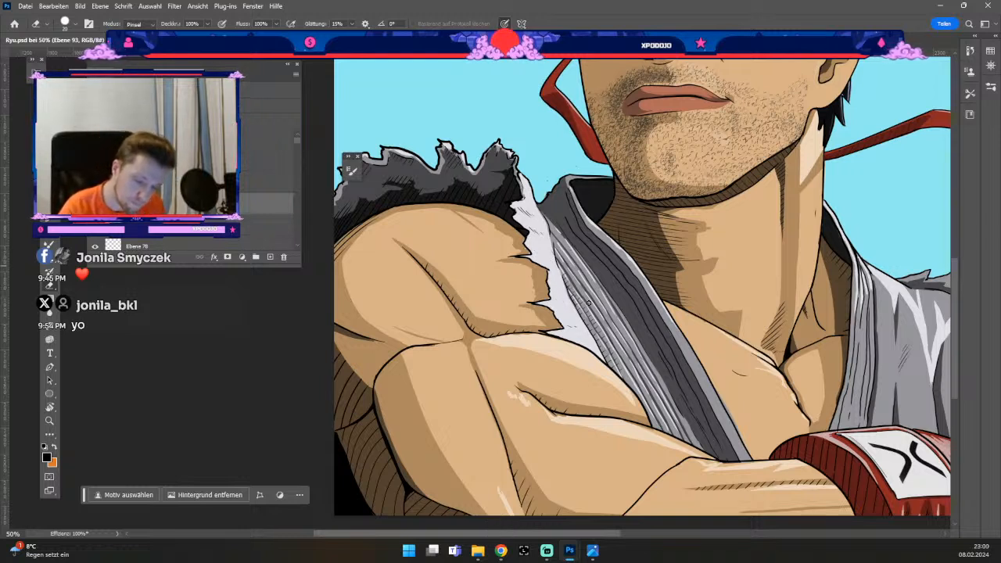
key("b")
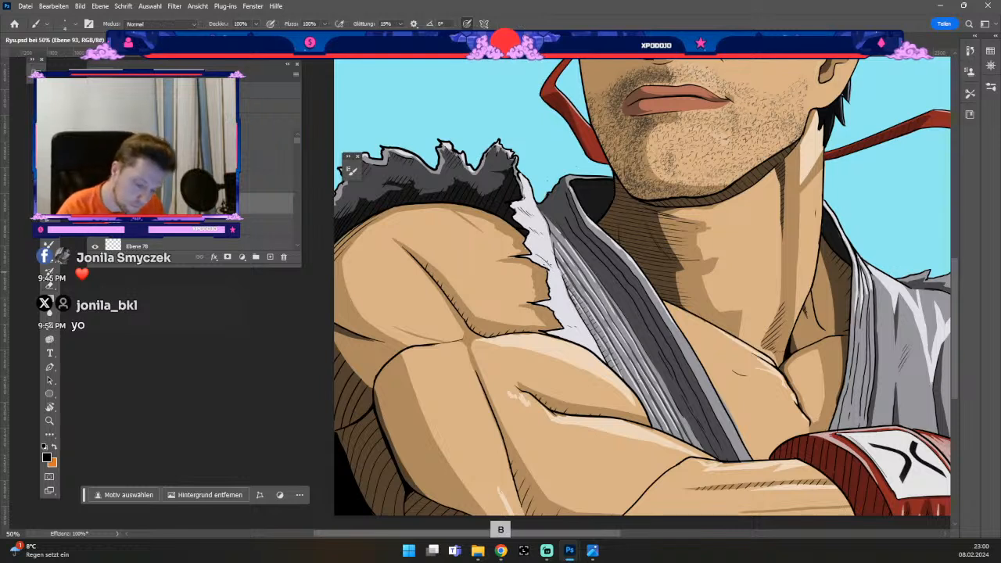
key("ctrl+z")
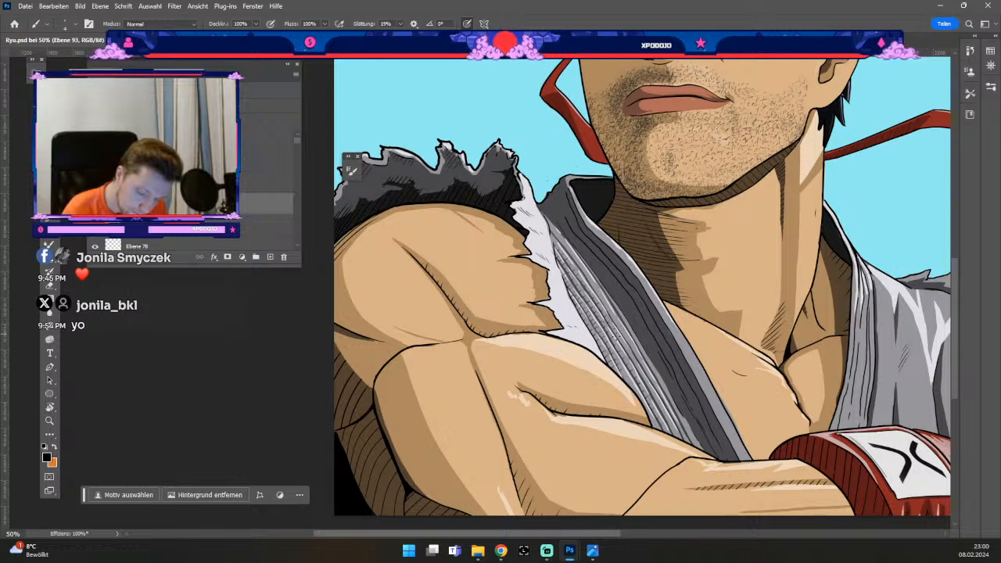
- Ink further fine black strokes down the grey pleats in the middle of the lapel, undoing unwanted ones
key("ctrl+z")
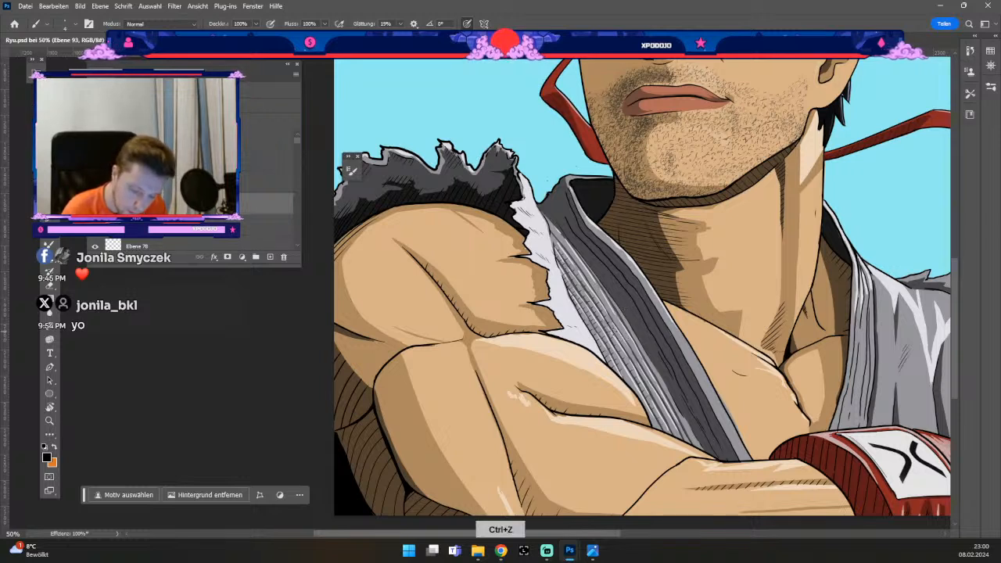
key("ctrl+z")
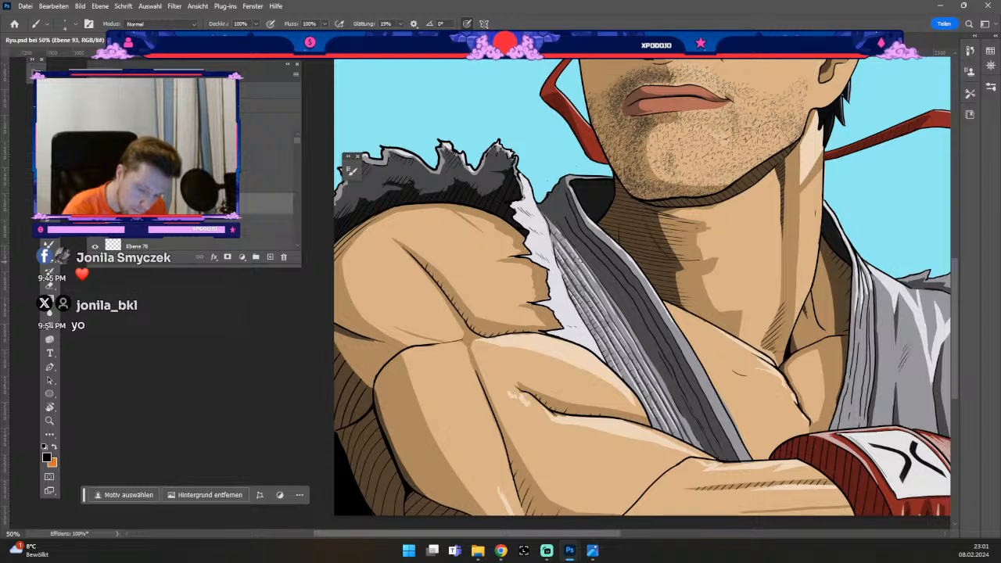
key("ctrl+z")
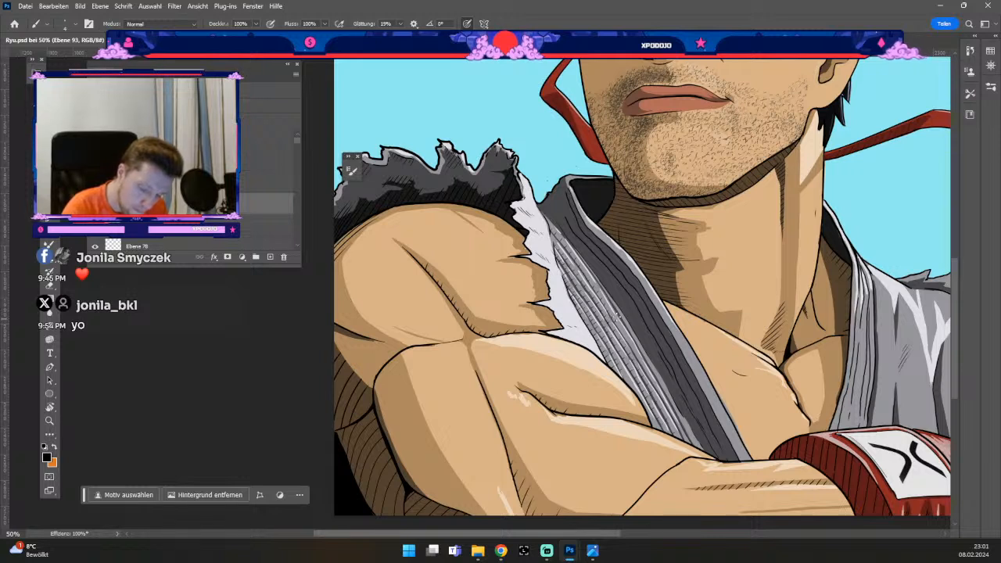
key("ctrl+z")
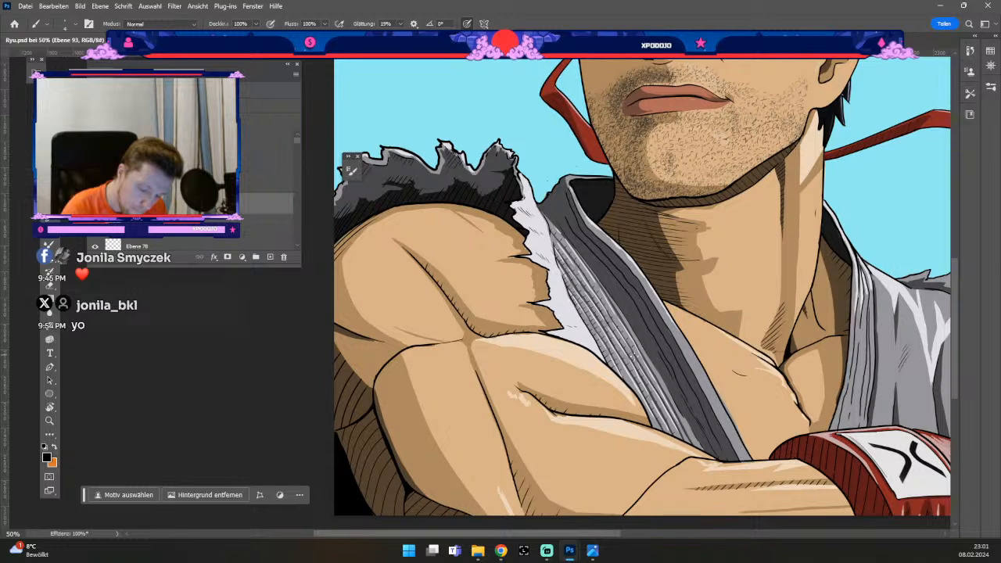
key("ctrl+z")
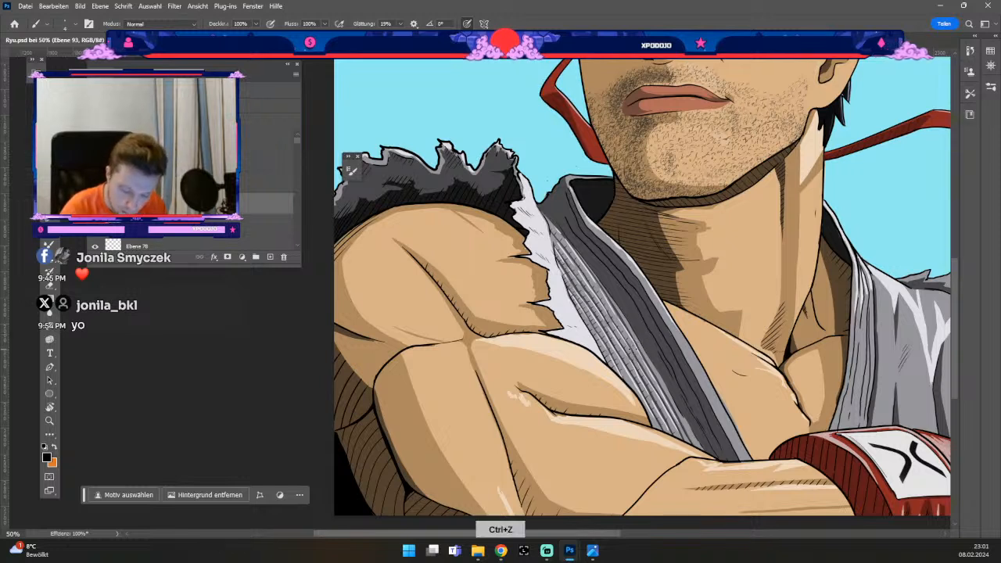
key("ctrl+z")
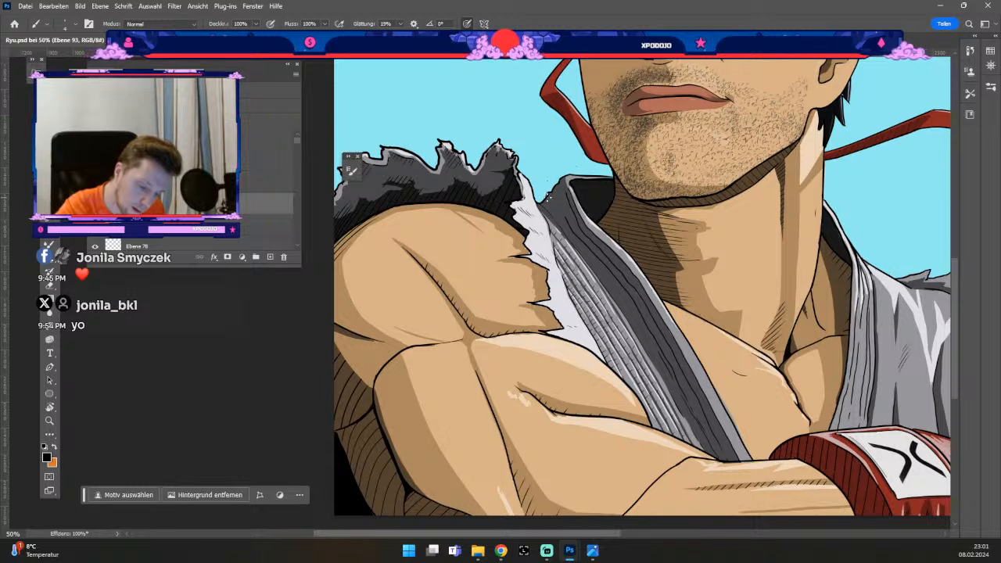
- Hatch the upper collar end beside the white torn strip with fine black strokes, adjusting the brush size, undoing unwanted strokes and switching to the eraser
key("ctrl+z")
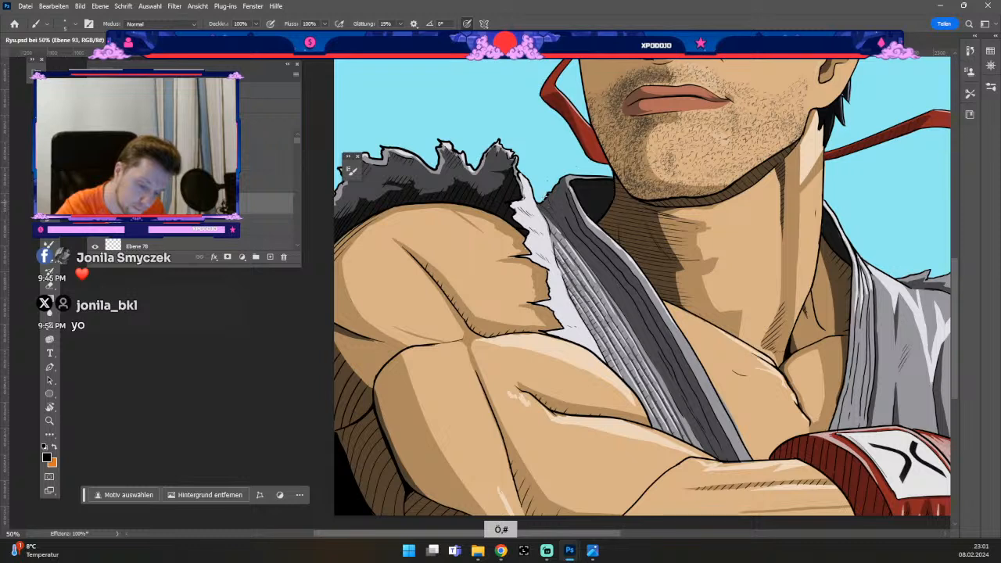
key("ctrl+z")
key("ctrl+z")
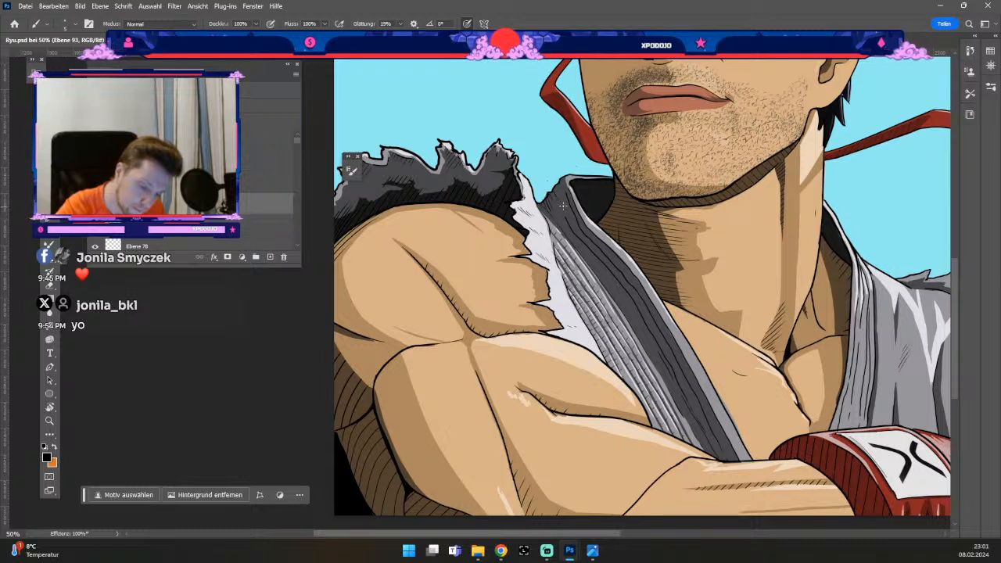
key("ctrl+z")
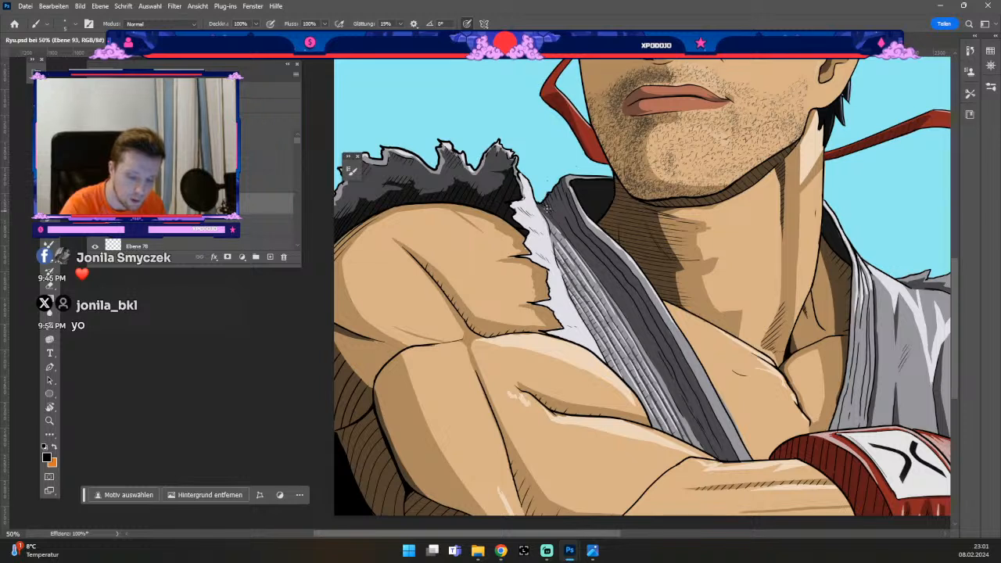
key("ctrl+z")
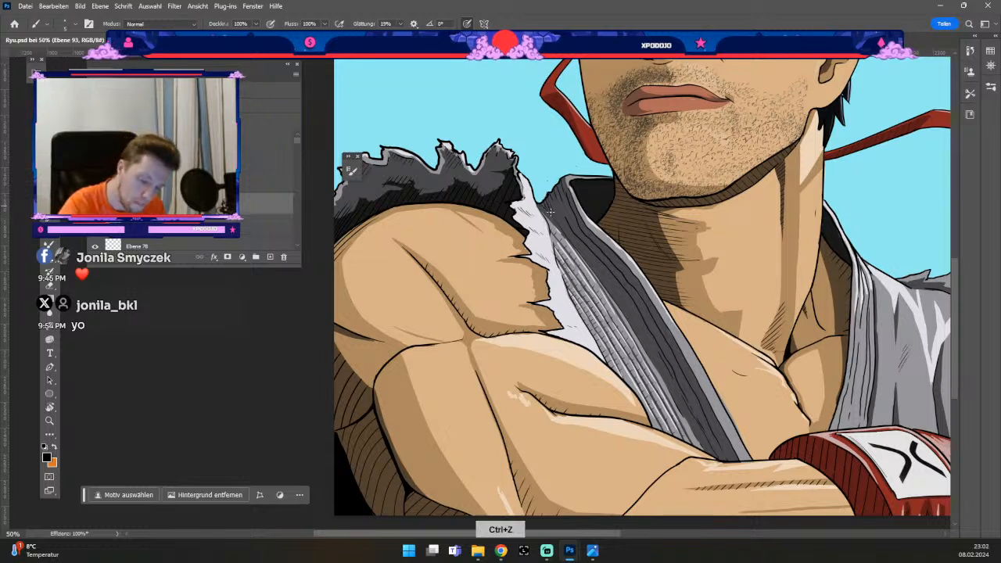
key("ctrl+z")
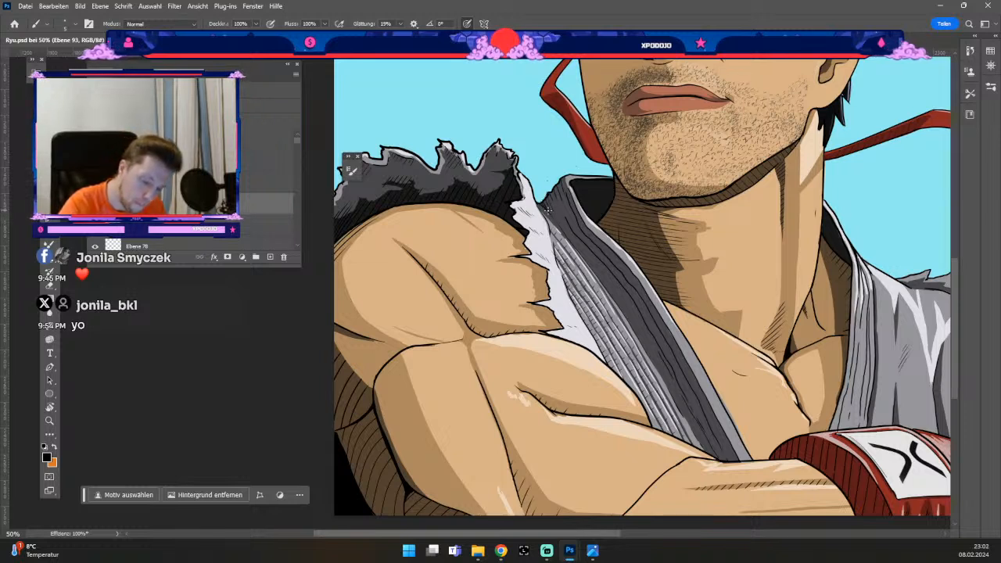
key("odiaeresis")
key("numbersign")
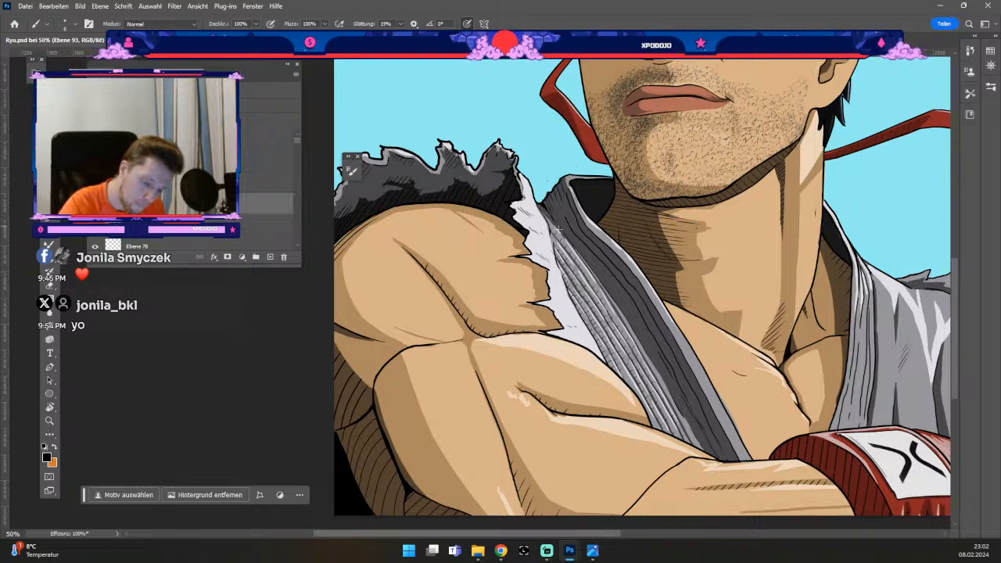
key("ctrl+z")
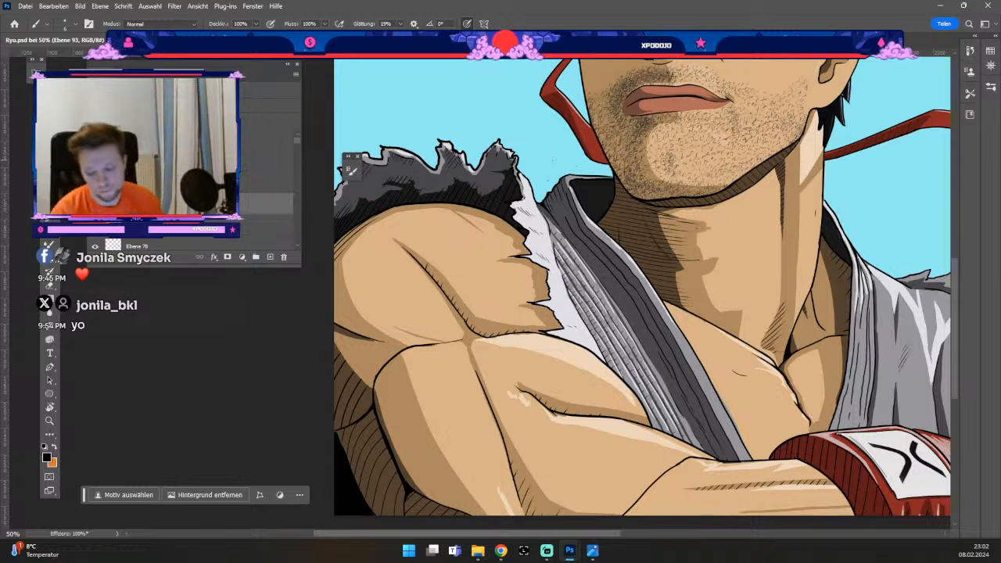
key("b")
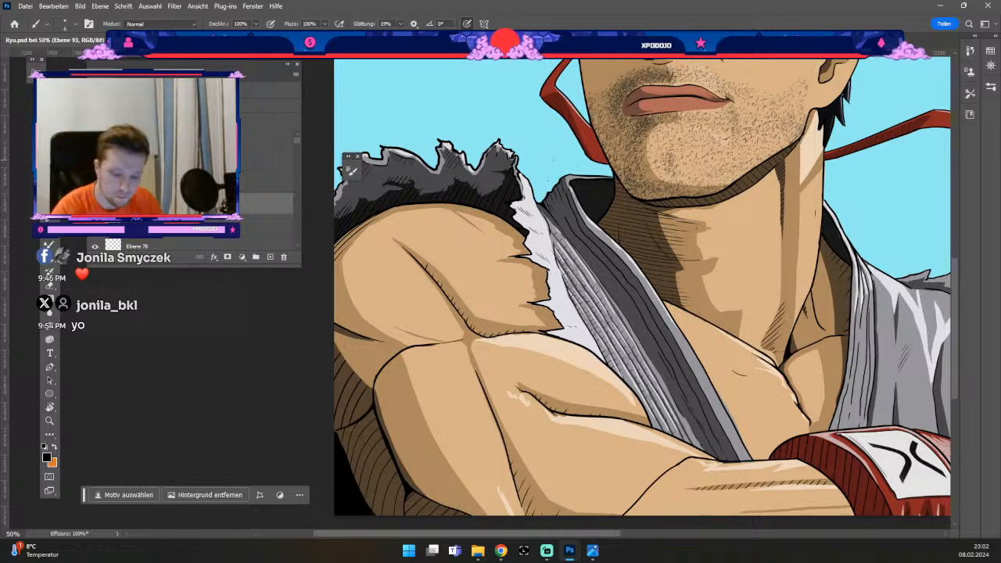
key("e")
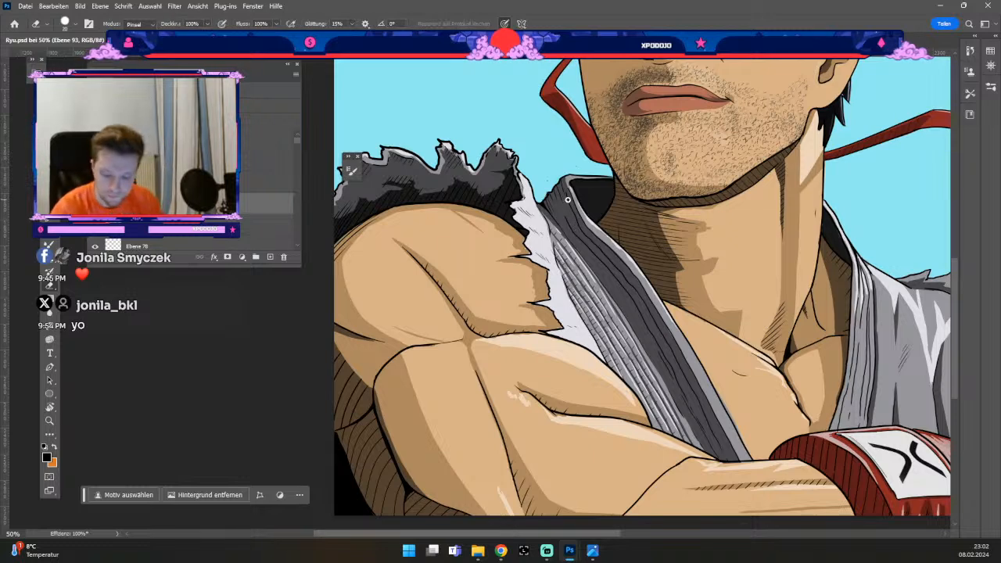
- Examine the whole portrait to judge the hatching on the sleeve, lapel and gi panels
key("ctrl+minus")
key("ctrl+plus")
key("ctrl+minus")
key("space")
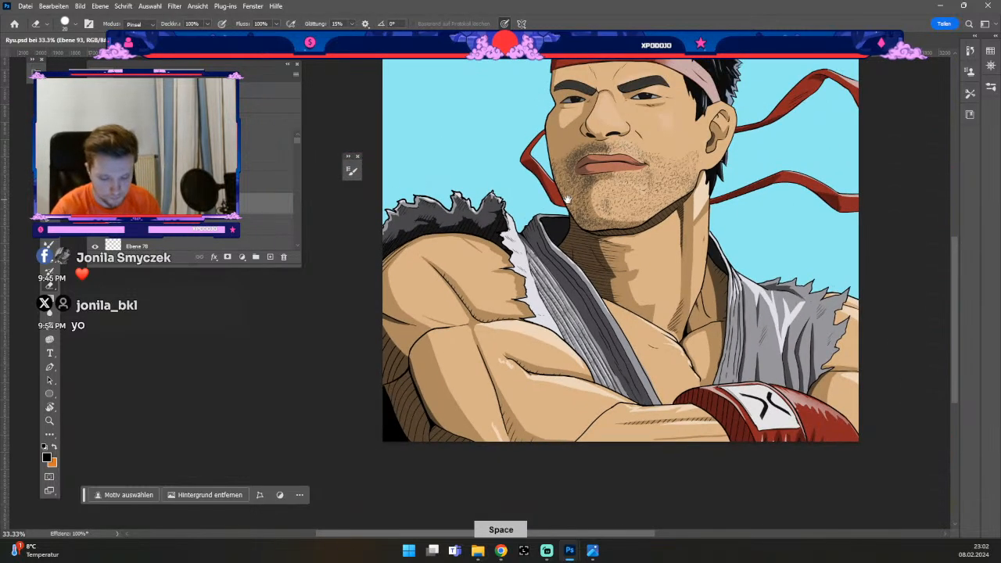
left_click_drag(747, 299, 665, 311)
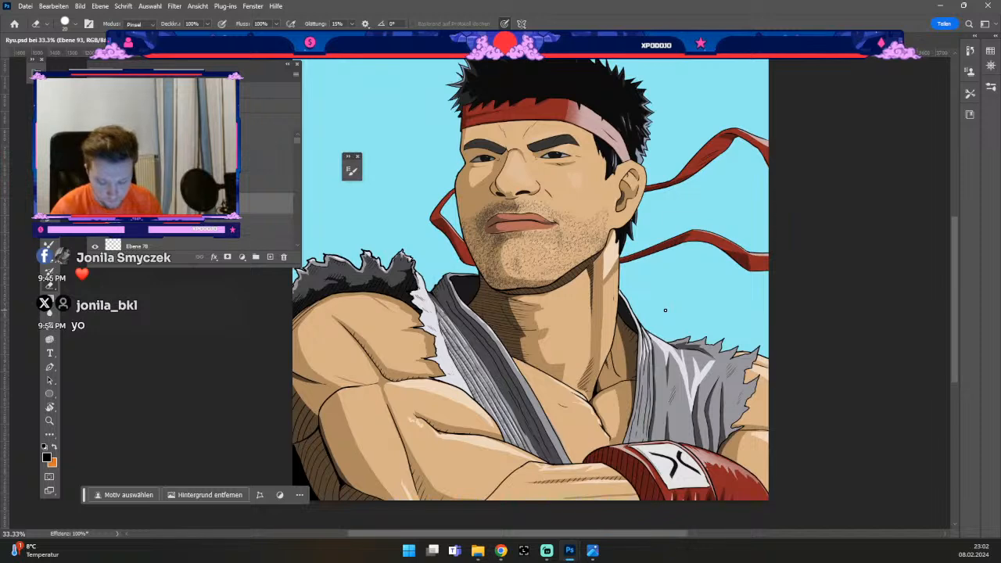
key("ctrl+minus")
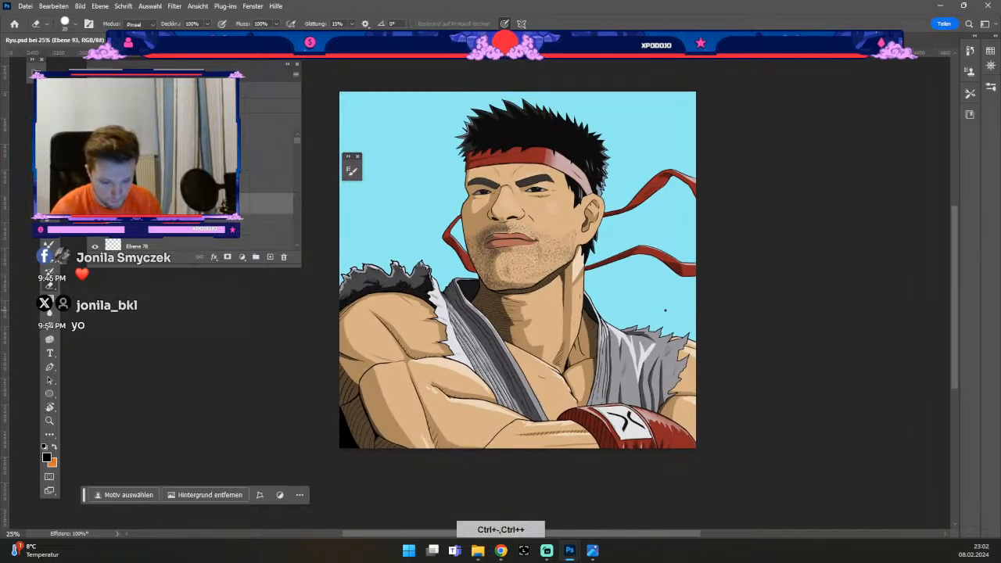
key("ctrl+plus")
key("space")
left_click_drag(686, 248, 703, 263)
key("ctrl+minus")
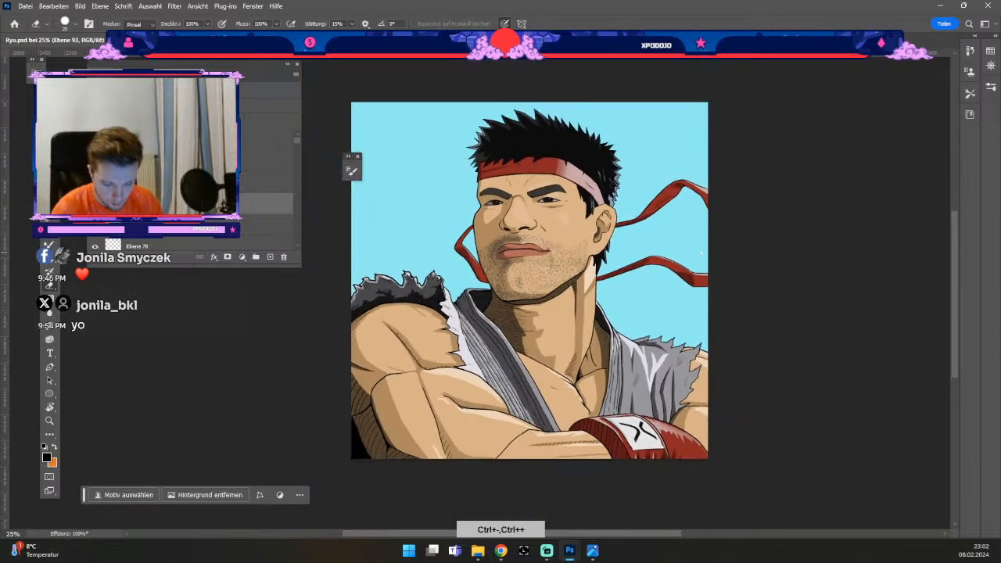